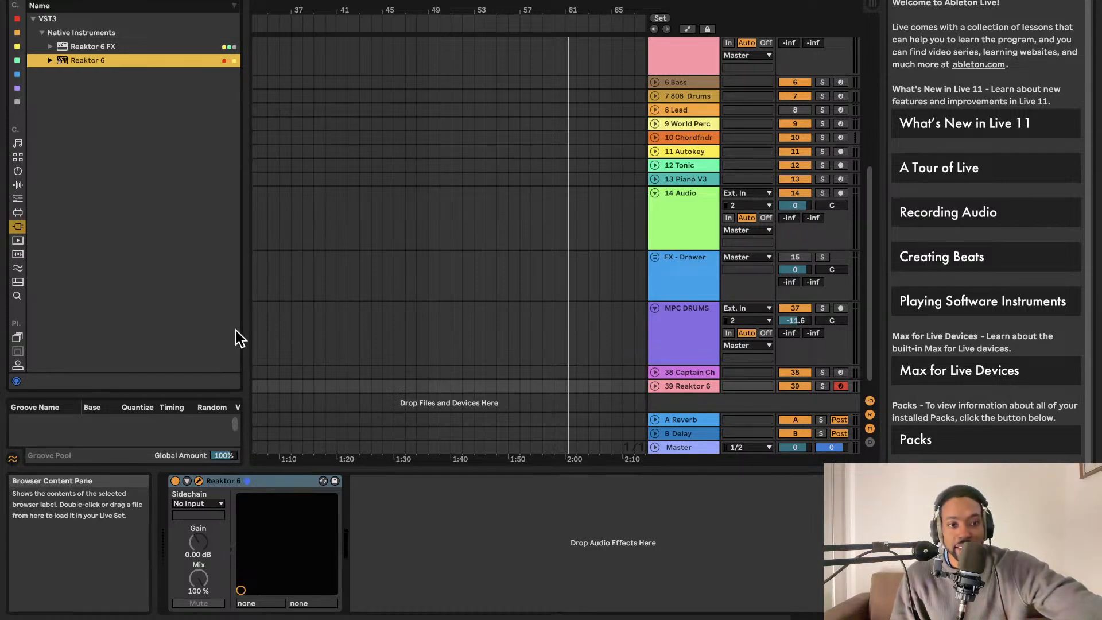
Open the plugin window of the Reaktor 6 instrument on its track.
left_click(198, 481)
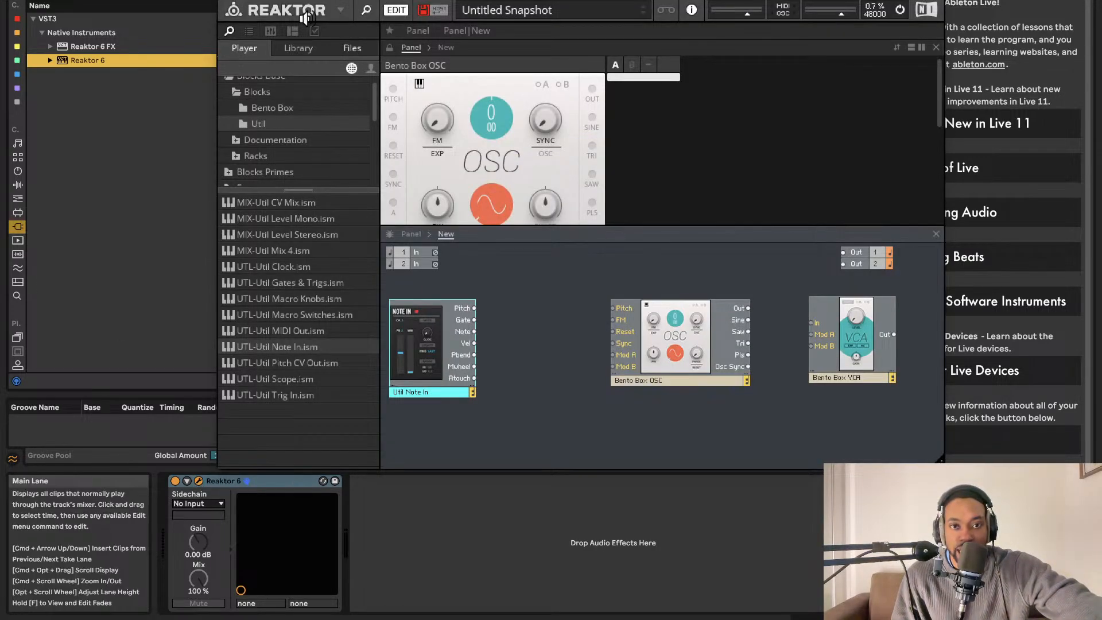
left_click(198, 481)
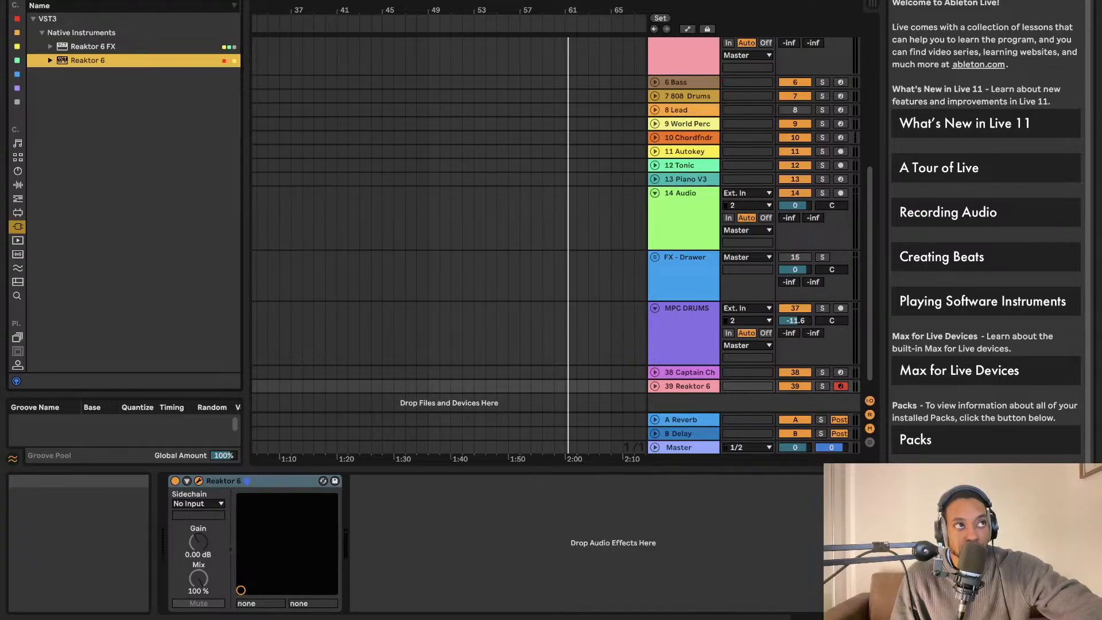
left_click(200, 483)
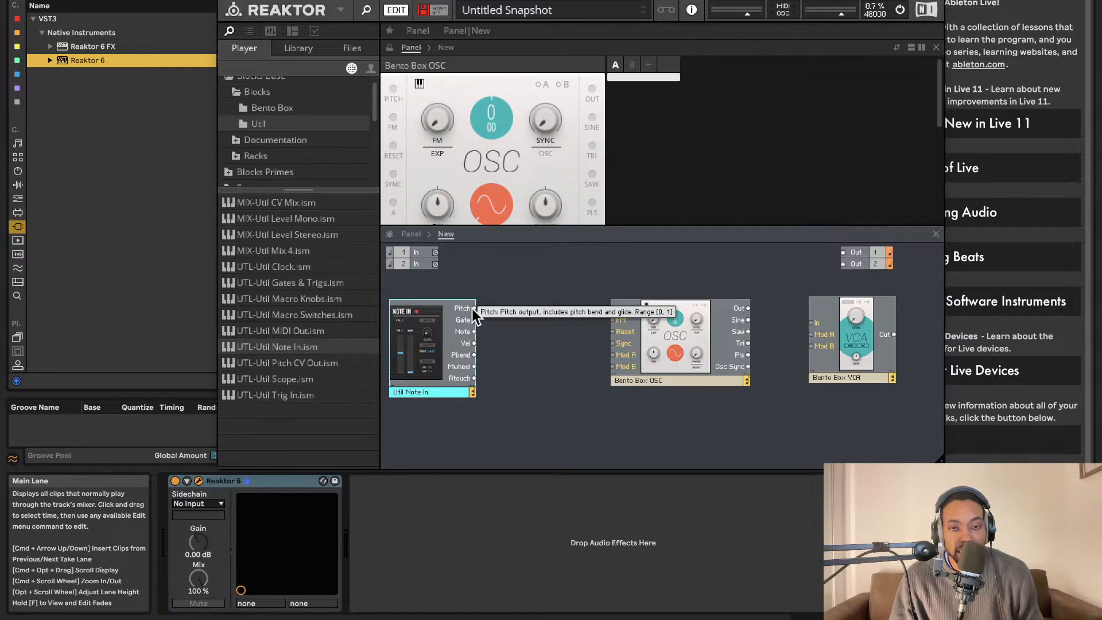
Wire the Note In Pitch output to the oscillator's Pitch input and the oscillator's Out to the VCA's In, repositioning the blocks.
left_click_drag(472, 308, 611, 308)
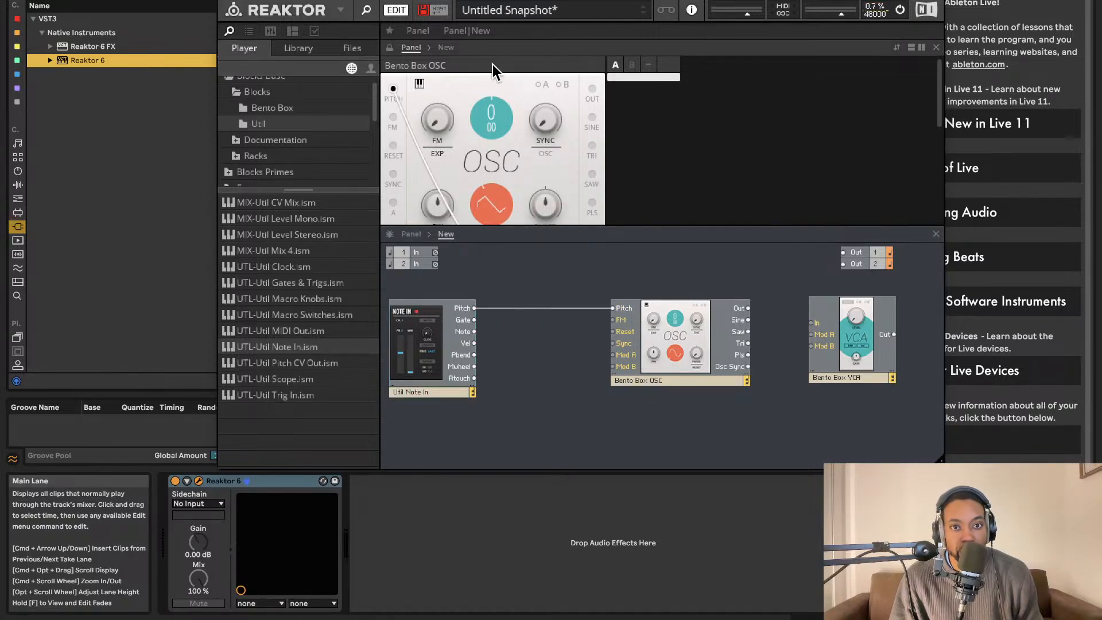
left_click_drag(701, 356, 653, 402)
left_click_drag(852, 362, 811, 409)
left_click_drag(697, 354, 780, 368)
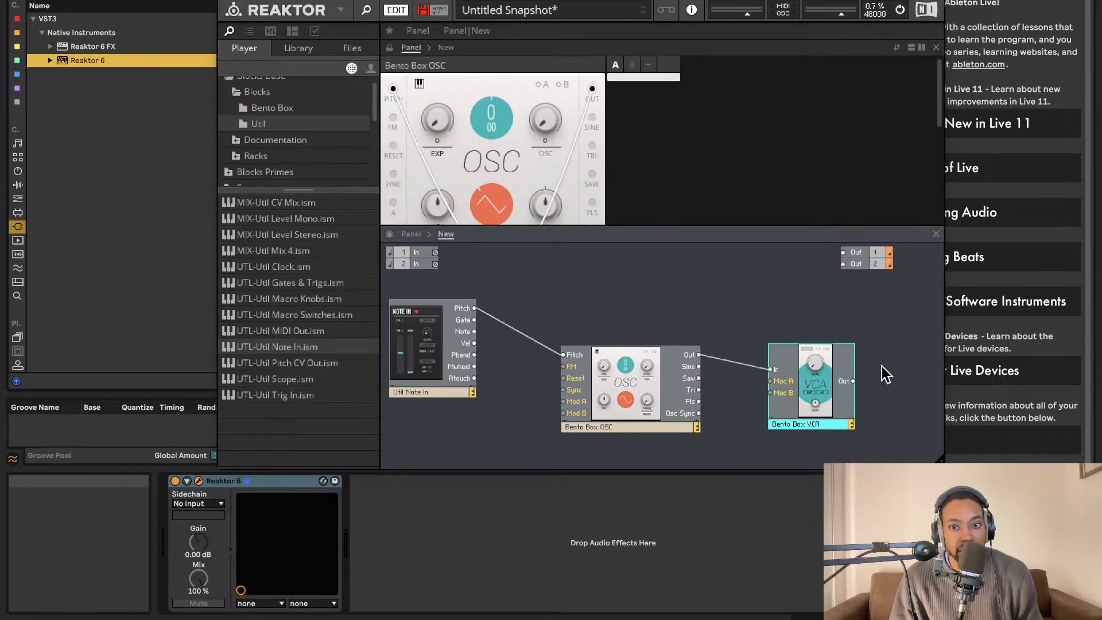
Wire the VCA Out to both main outputs 1 and 2, and adjust the VCA level to about 10.4.
left_click_drag(853, 384, 829, 346)
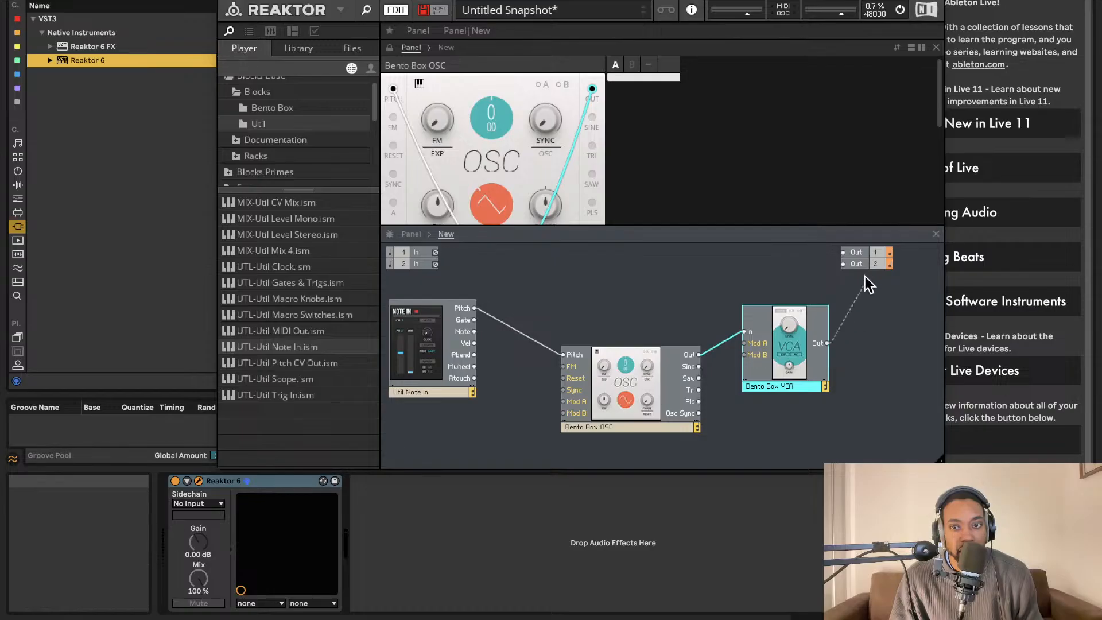
left_click_drag(865, 277, 853, 259)
scroll(606, 164, "down", 5)
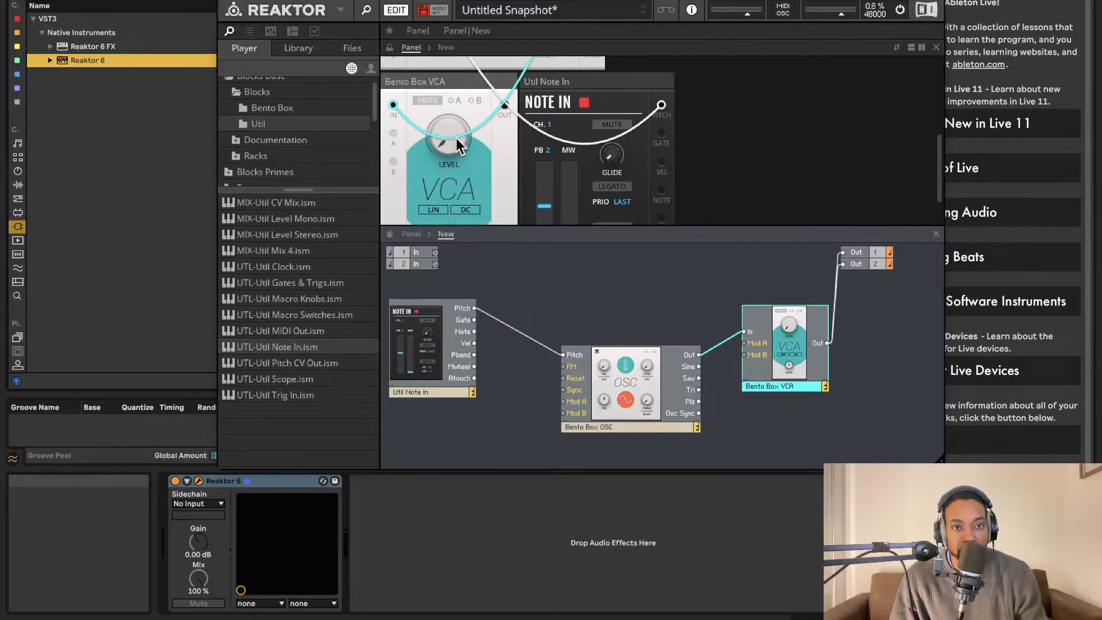
left_click_drag(455, 139, 446, 190)
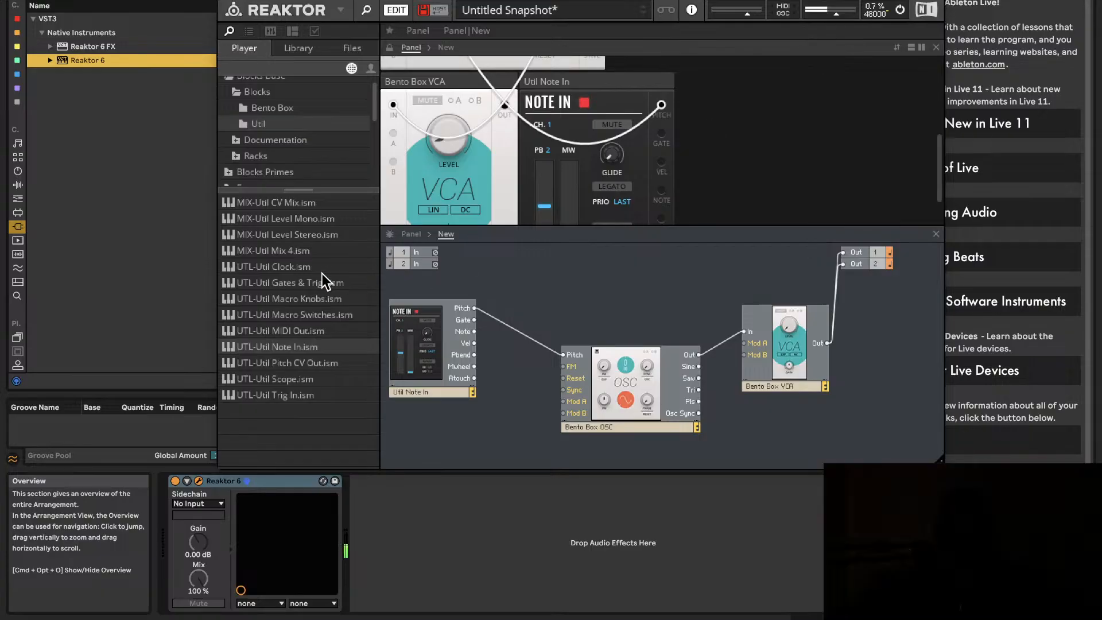
With audio processing off, add a Util Scope block fed from the VCA Out, and switch audio processing back on.
left_click(274, 117)
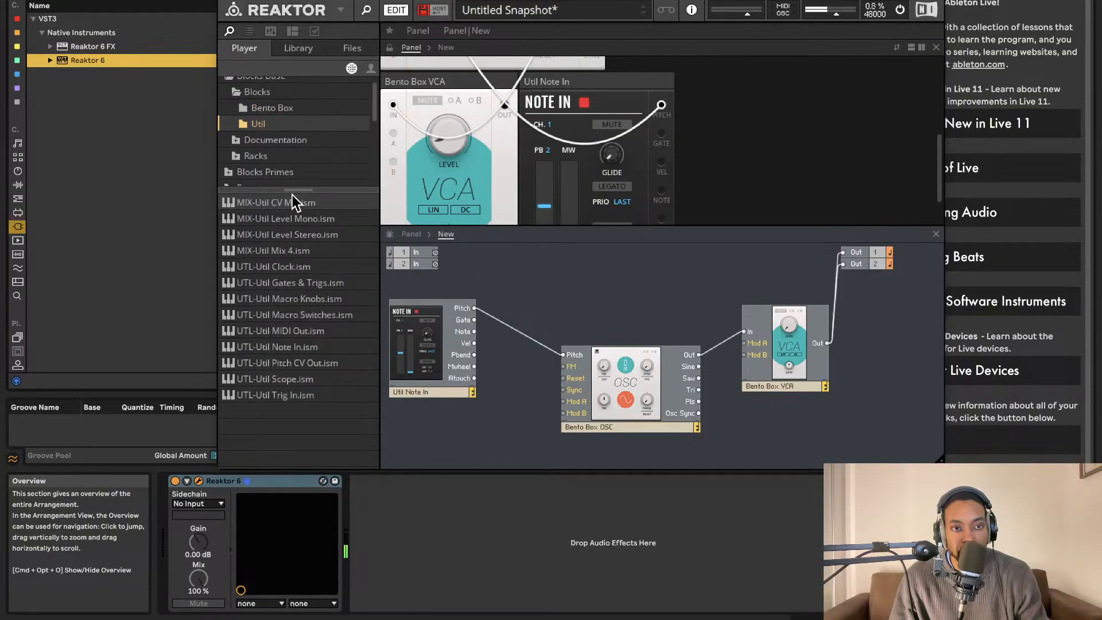
left_click(899, 10)
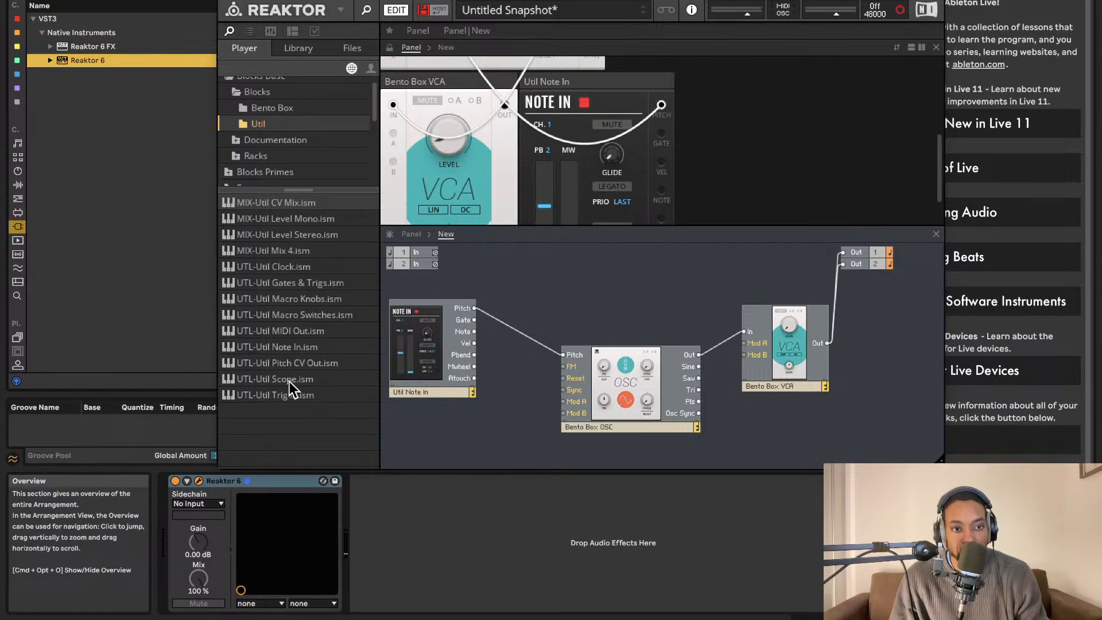
left_click_drag(282, 379, 814, 333)
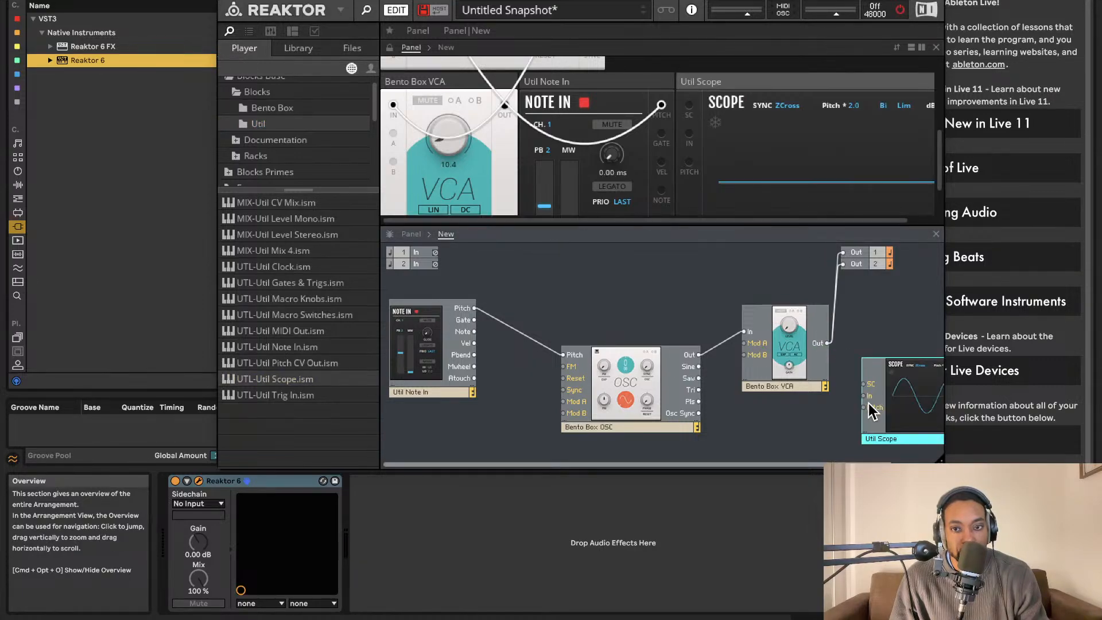
left_click_drag(825, 350, 827, 344)
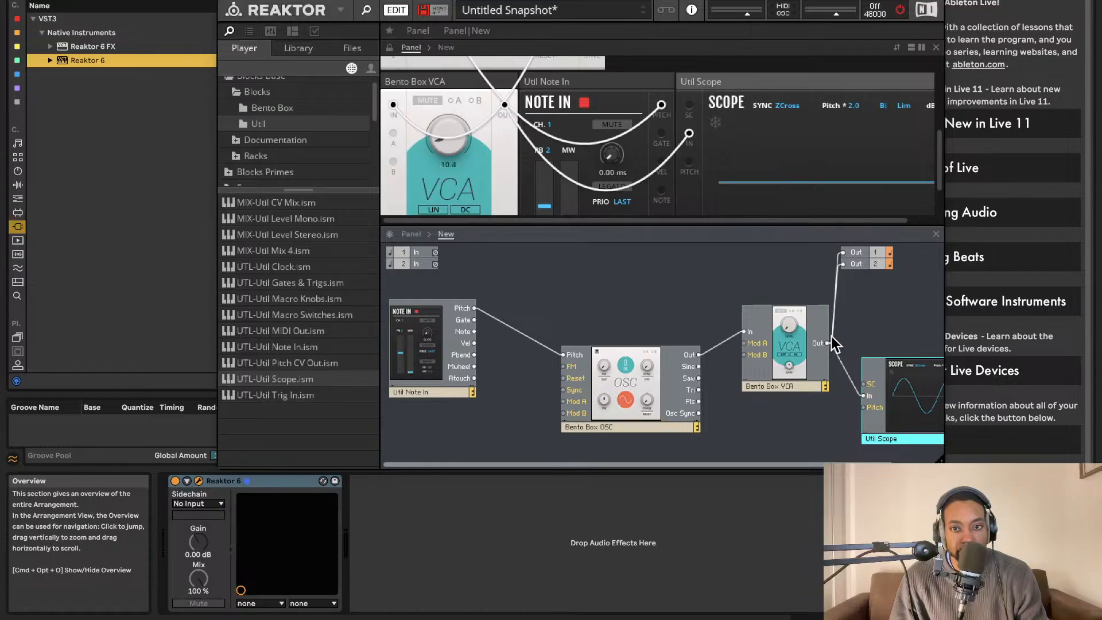
left_click(901, 11)
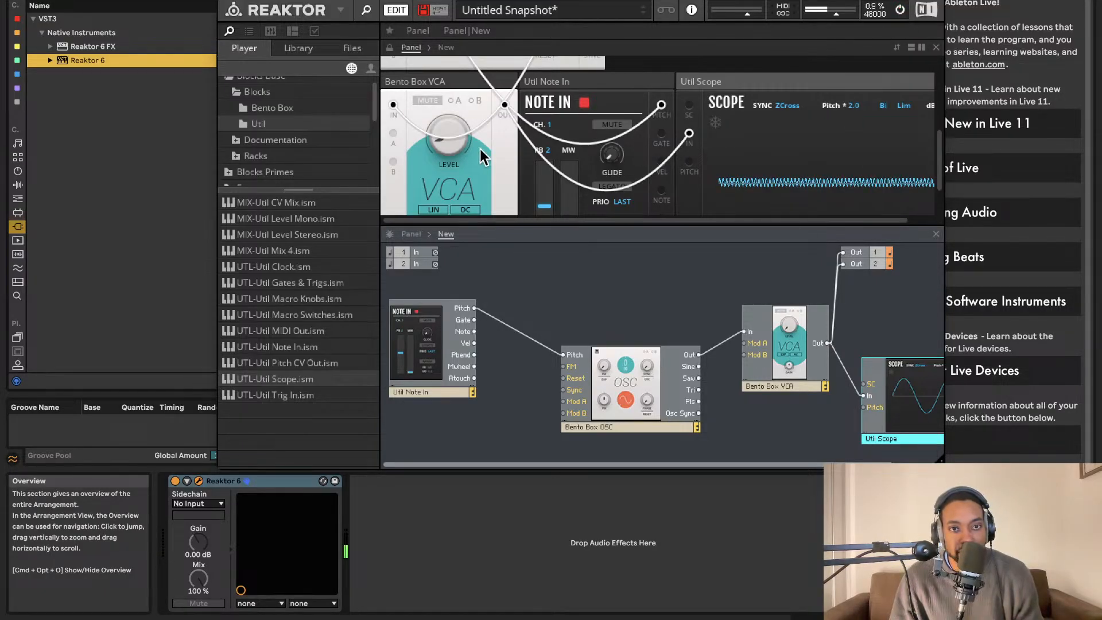
With audio processing off, add a Bento ADSR Envelope triggered by the Note In Gate, with its Out feeding the VCA's Mod A.
left_click(901, 12)
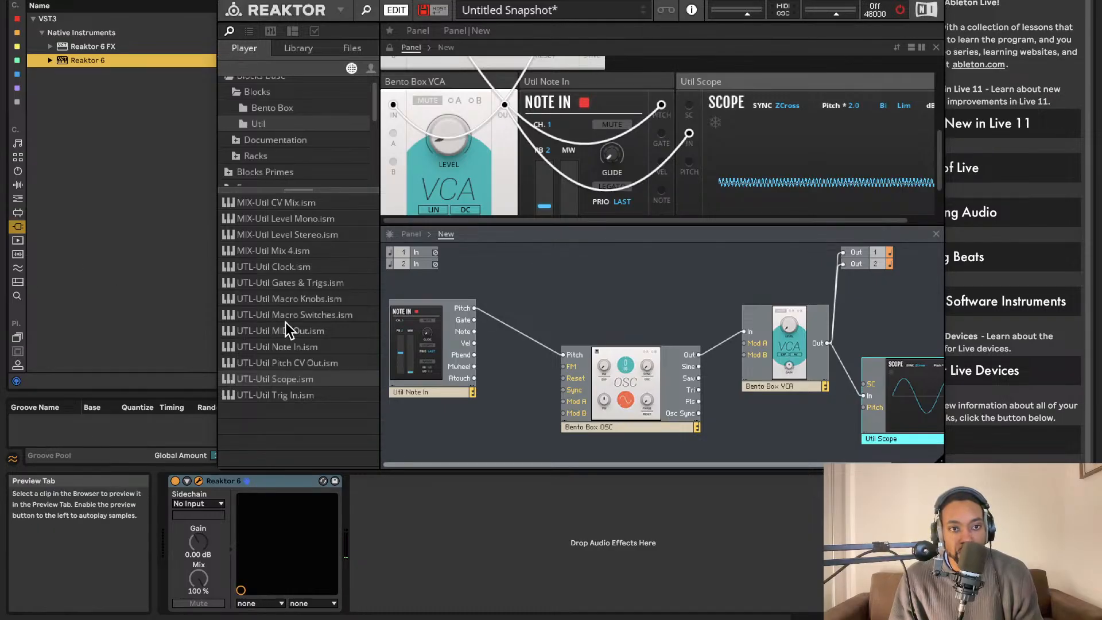
left_click(270, 108)
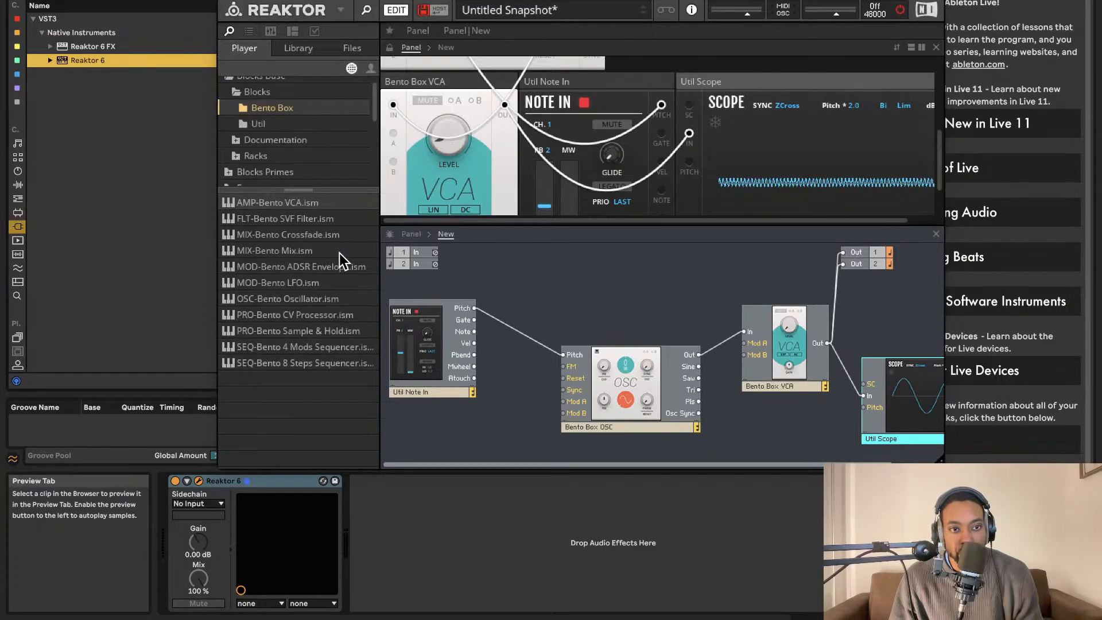
left_click_drag(322, 267, 712, 403)
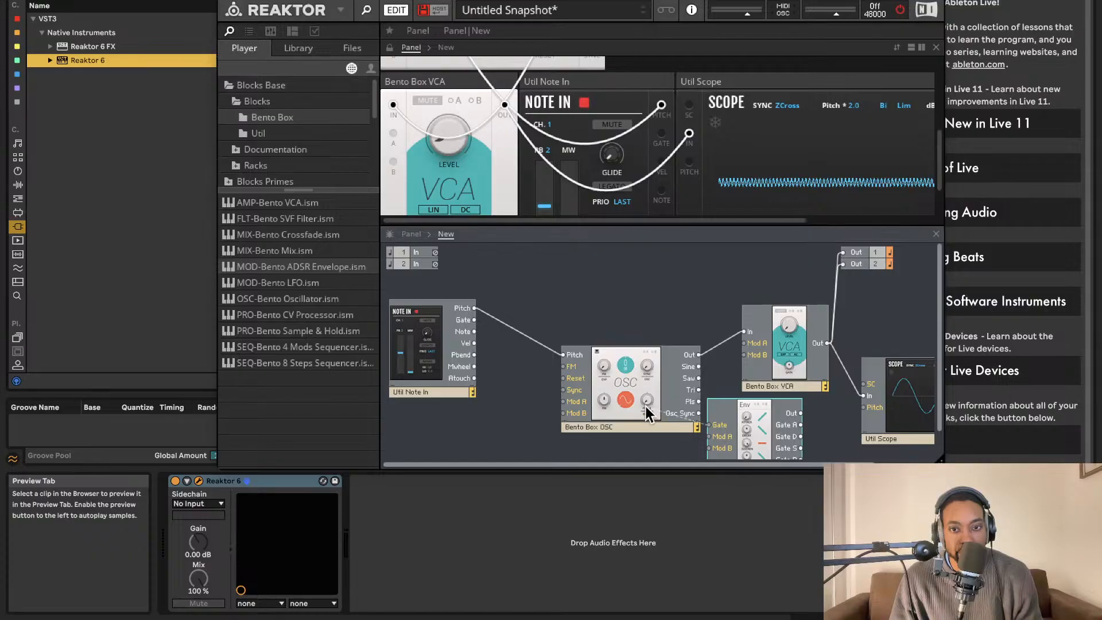
left_click_drag(474, 320, 709, 424)
left_click_drag(801, 413, 745, 344)
Switch audio processing back on and bring the ADSR envelope's controls into view beside the scope.
scroll(695, 108, "down", 3)
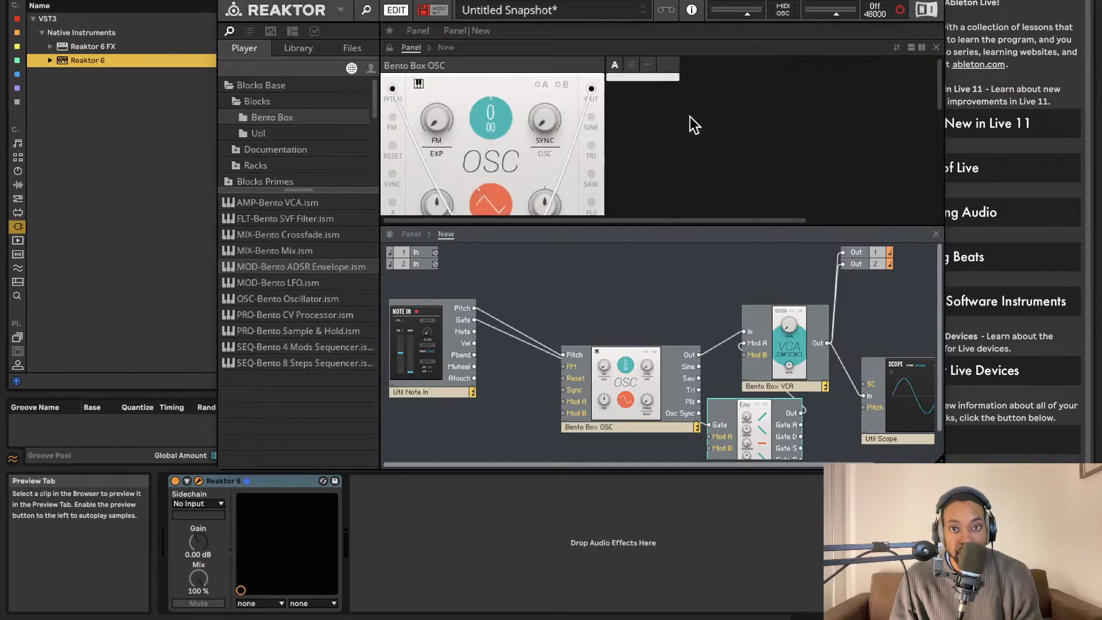
scroll(689, 117, "up", 3)
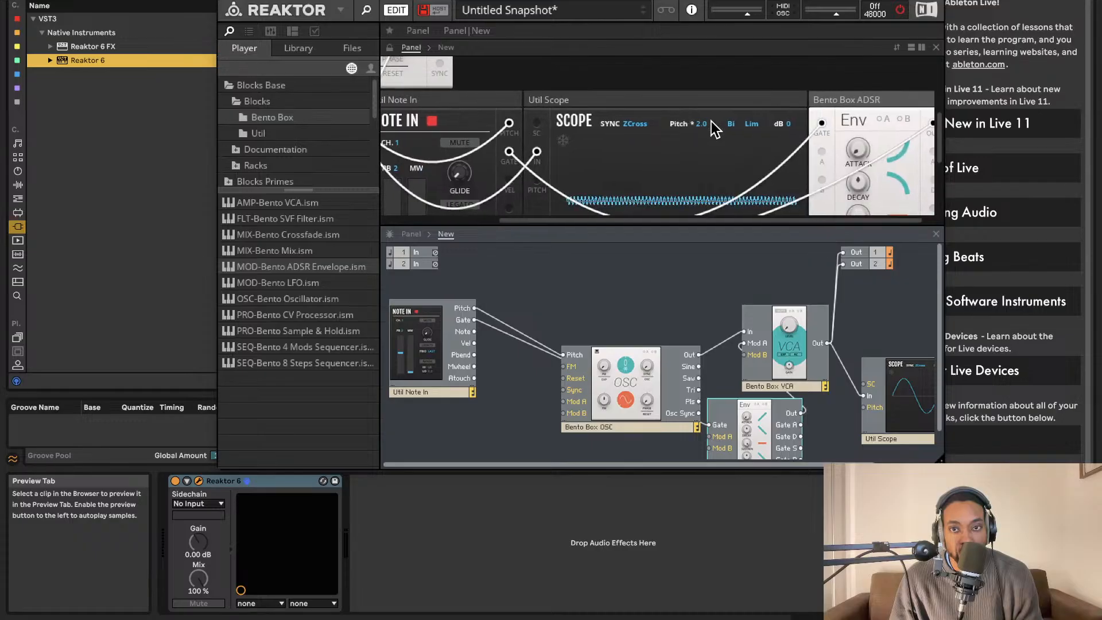
scroll(714, 127, "right", 1)
left_click(900, 10)
scroll(859, 115, "down", 2)
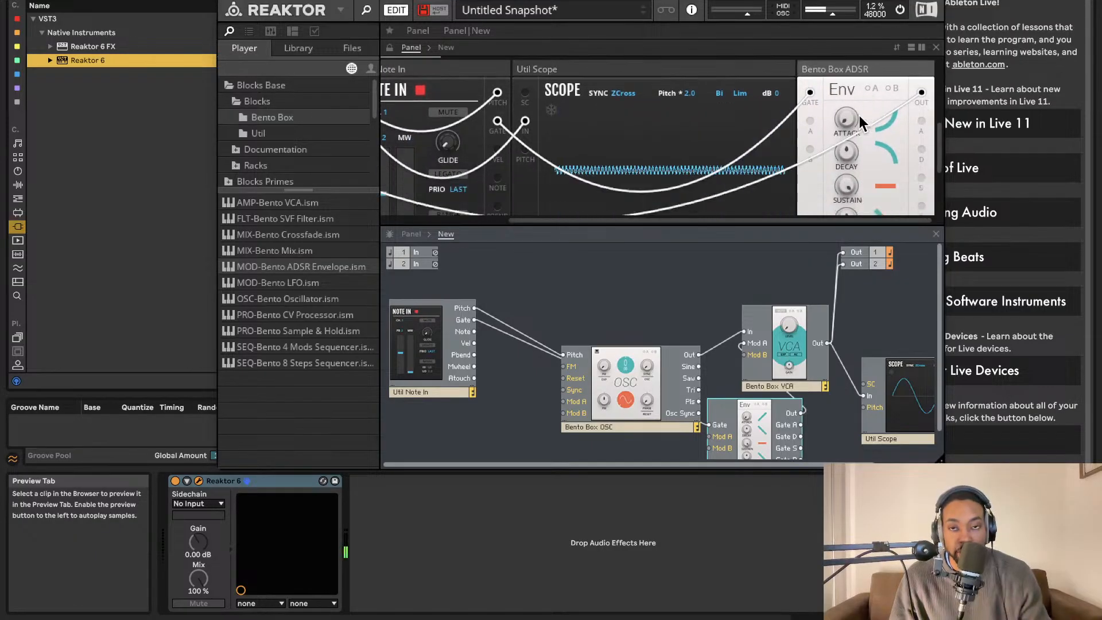
scroll(860, 116, "down", 3)
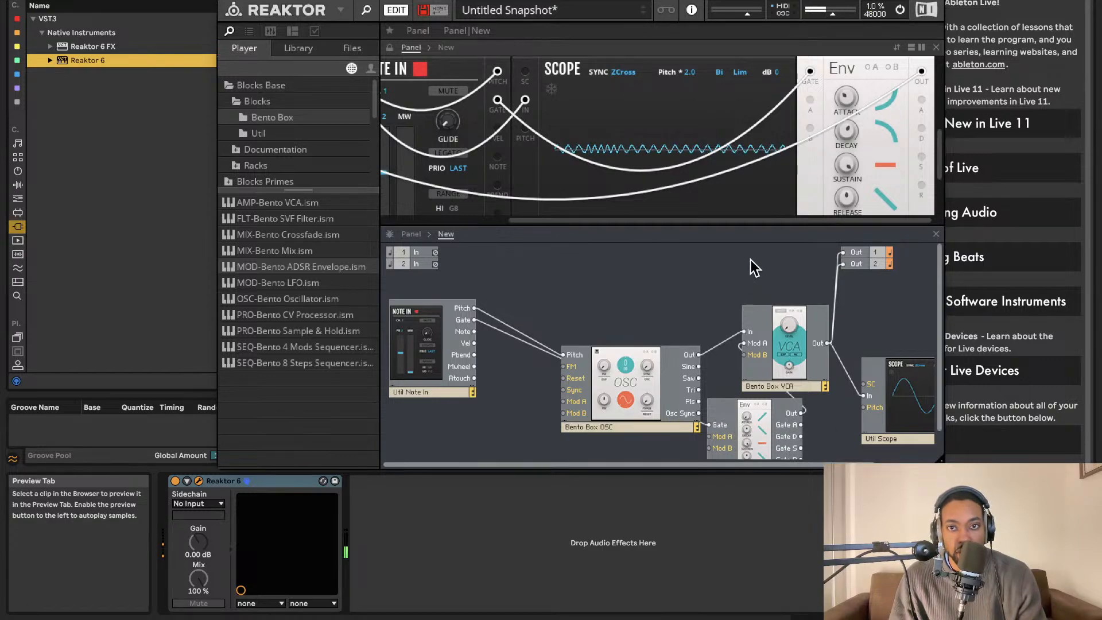
Show the modulation A amount controls on the Bento Box VCA.
scroll(729, 103, "up", 10)
scroll(718, 91, "left", 5)
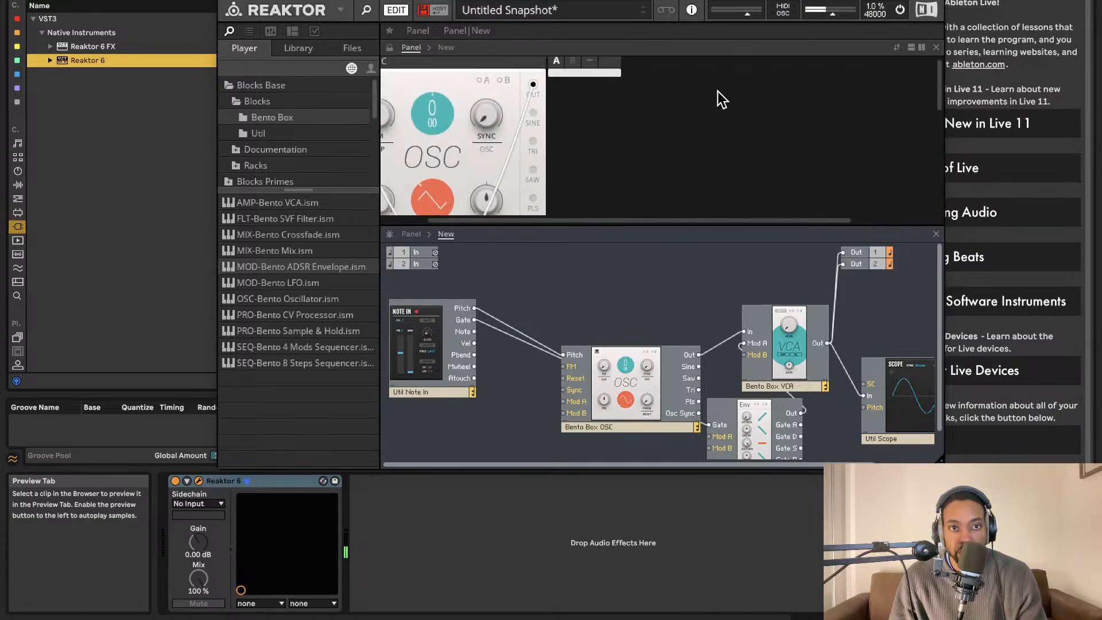
scroll(631, 93, "left", 3)
scroll(563, 96, "down", 6)
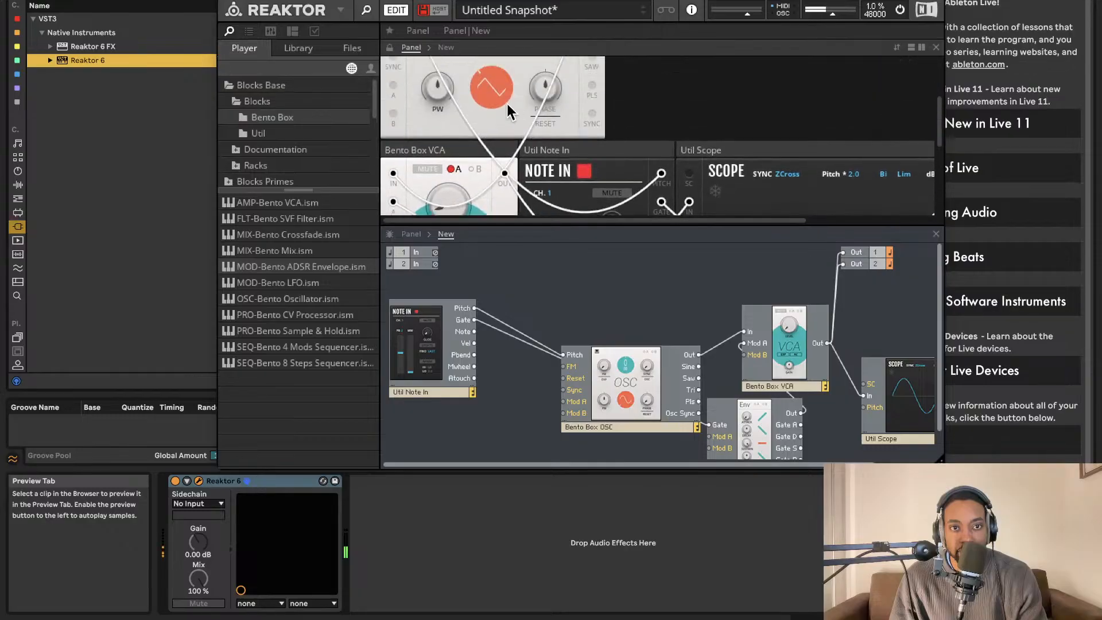
scroll(488, 132, "up", 1)
scroll(467, 169, "down", 5)
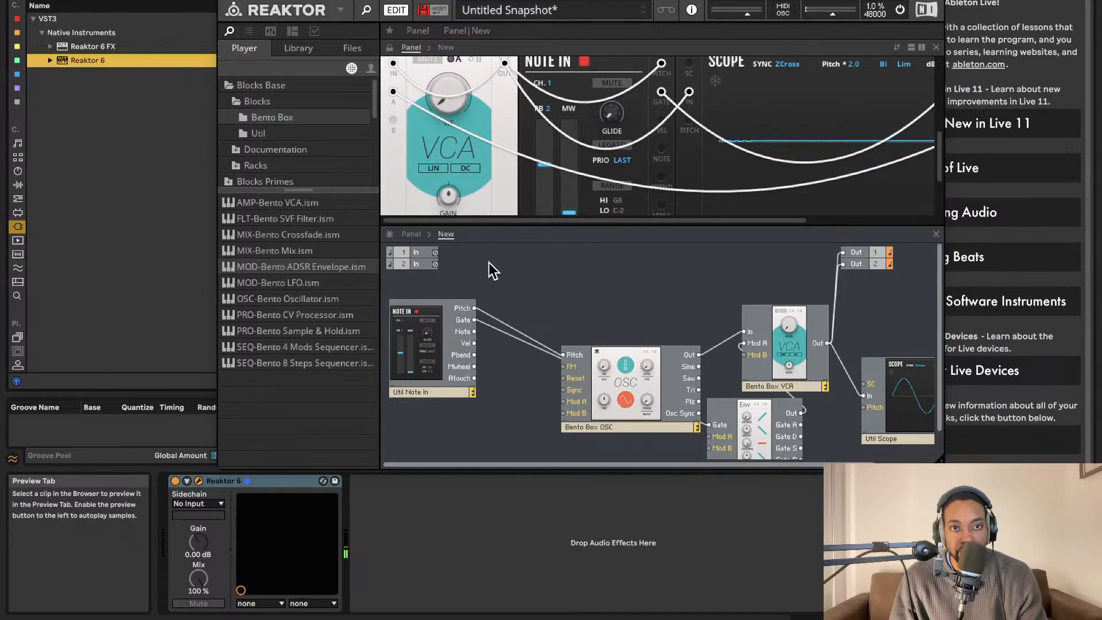
scroll(473, 168, "up", 2)
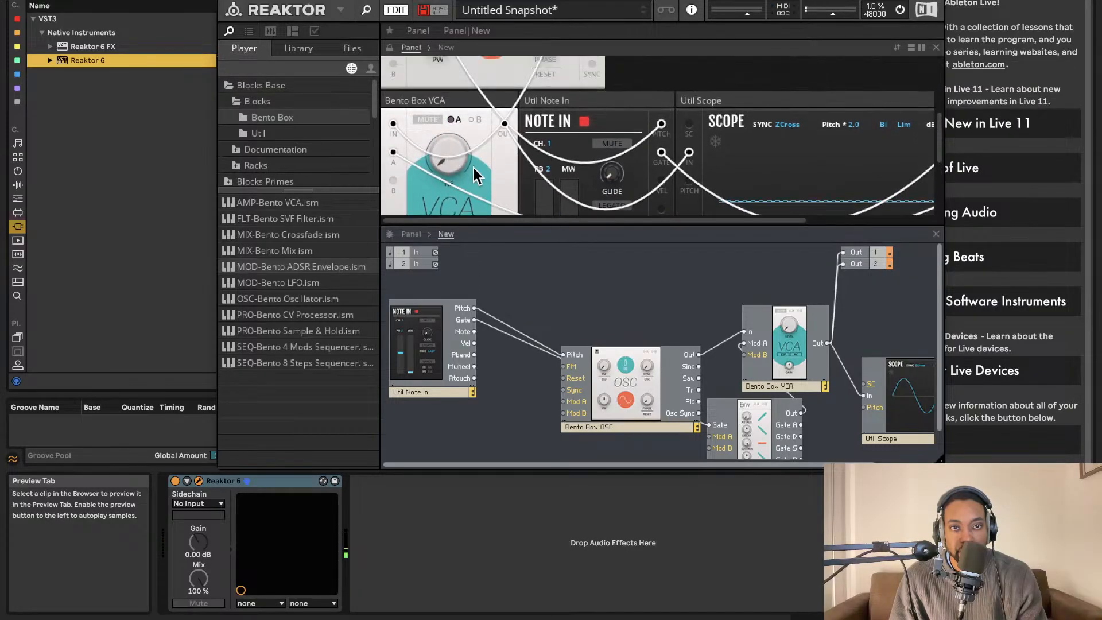
left_click(451, 119)
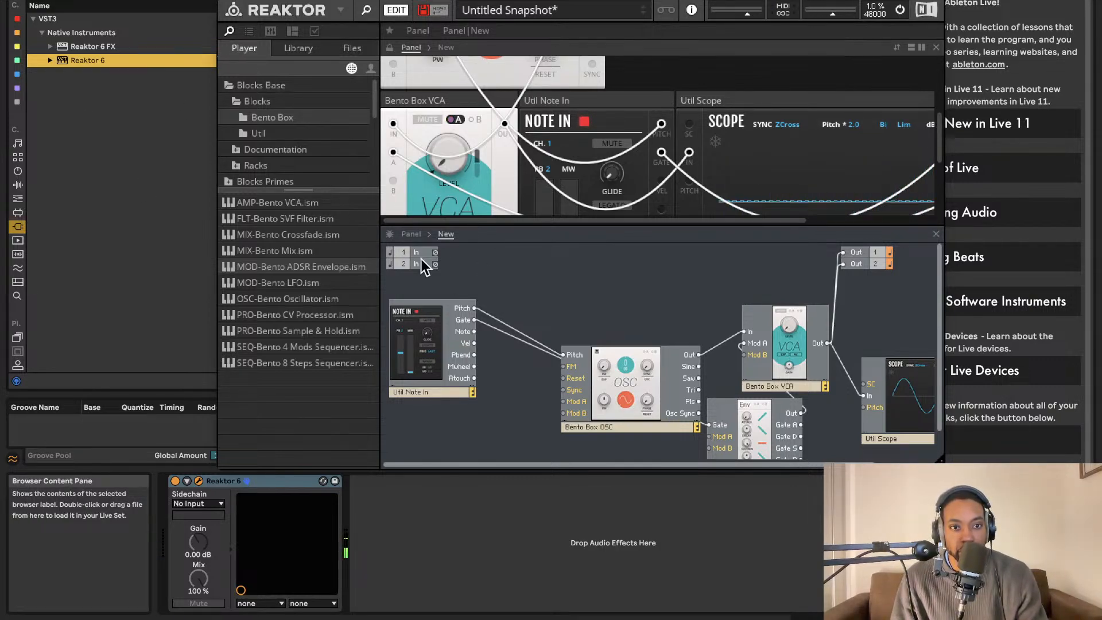
Add a Bento LFO with its Out wired to the oscillator's Mod A, and lower the LFO rate to about 0 Hz.
left_click_drag(320, 282, 563, 346)
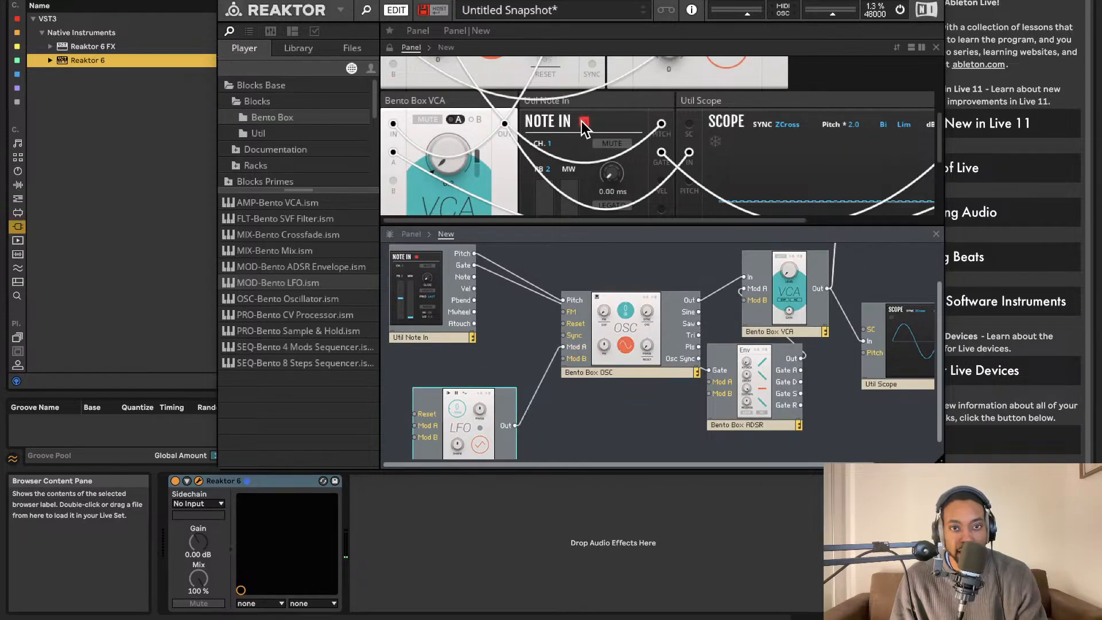
scroll(586, 132, "down", 3)
scroll(586, 132, "down", 5)
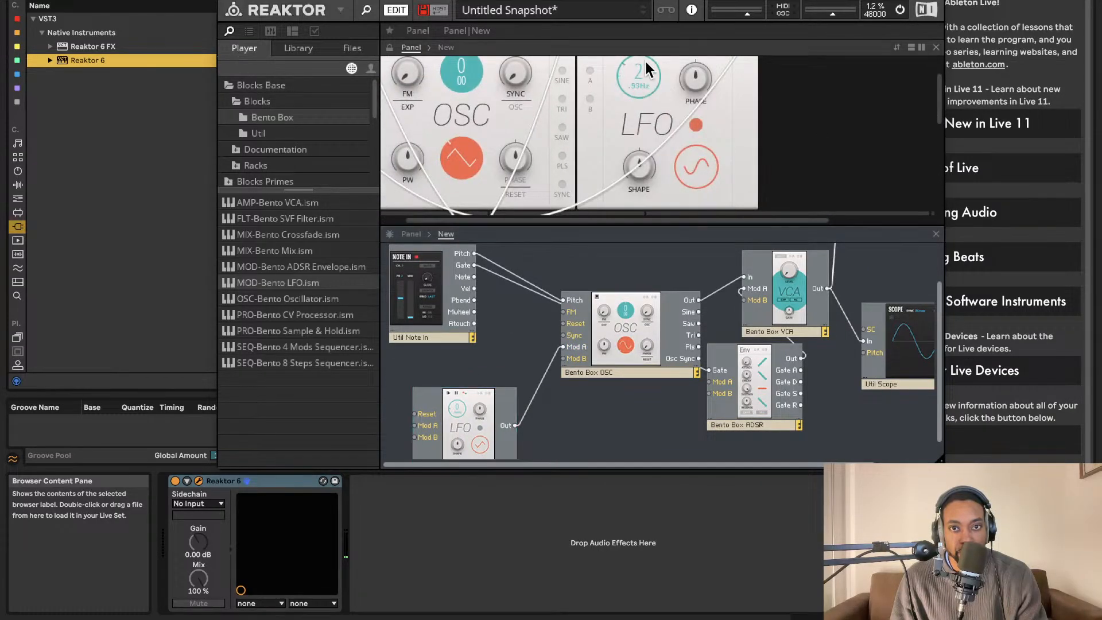
left_click_drag(641, 80, 650, 239)
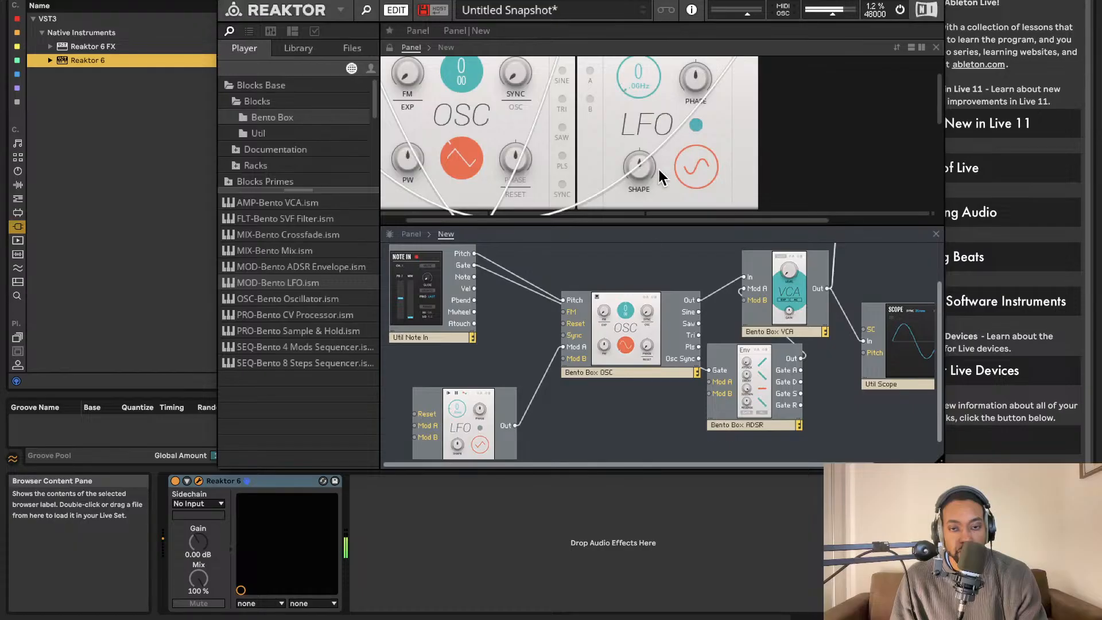
Show the oscillator's modulation A amounts and dial in a small amount for its pitch.
scroll(652, 134, "up", 3)
scroll(652, 134, "down", 5)
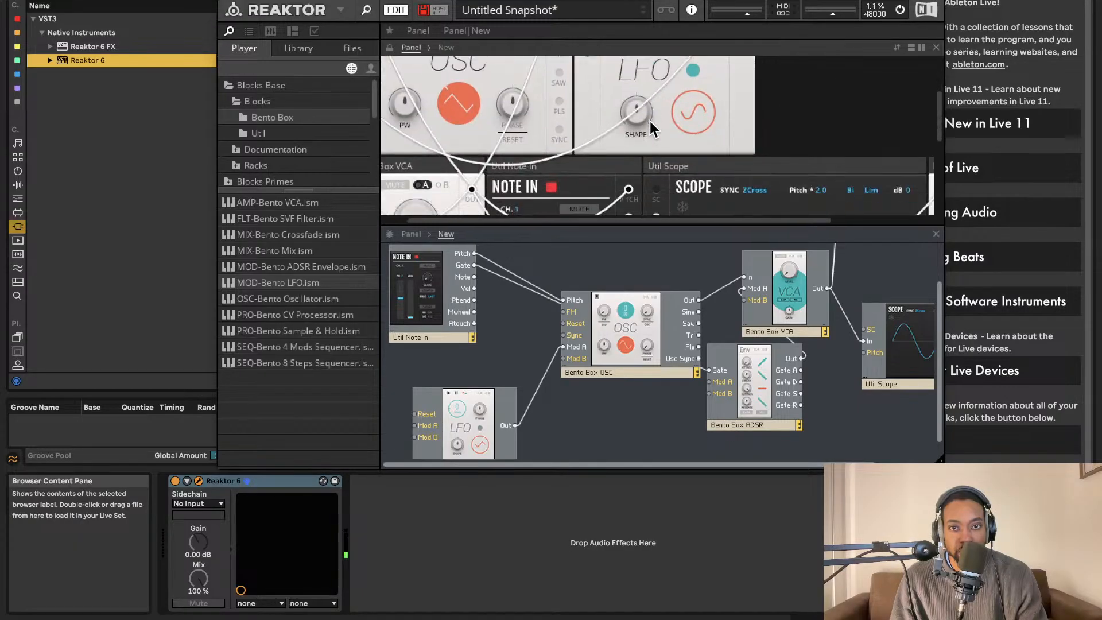
scroll(653, 127, "up", 5)
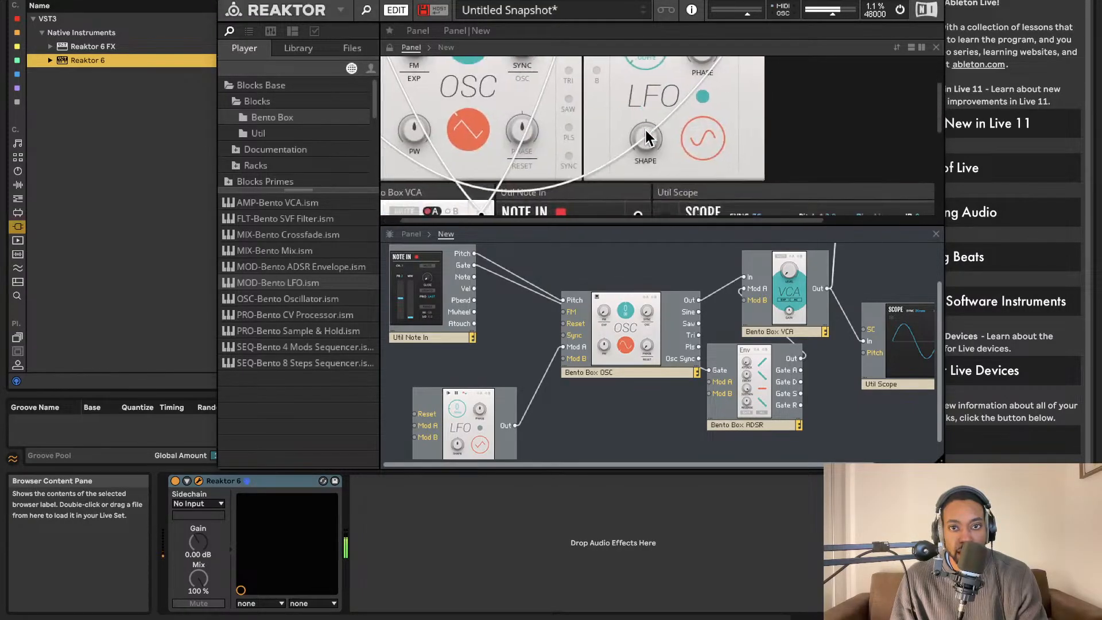
scroll(643, 122, "up", 3)
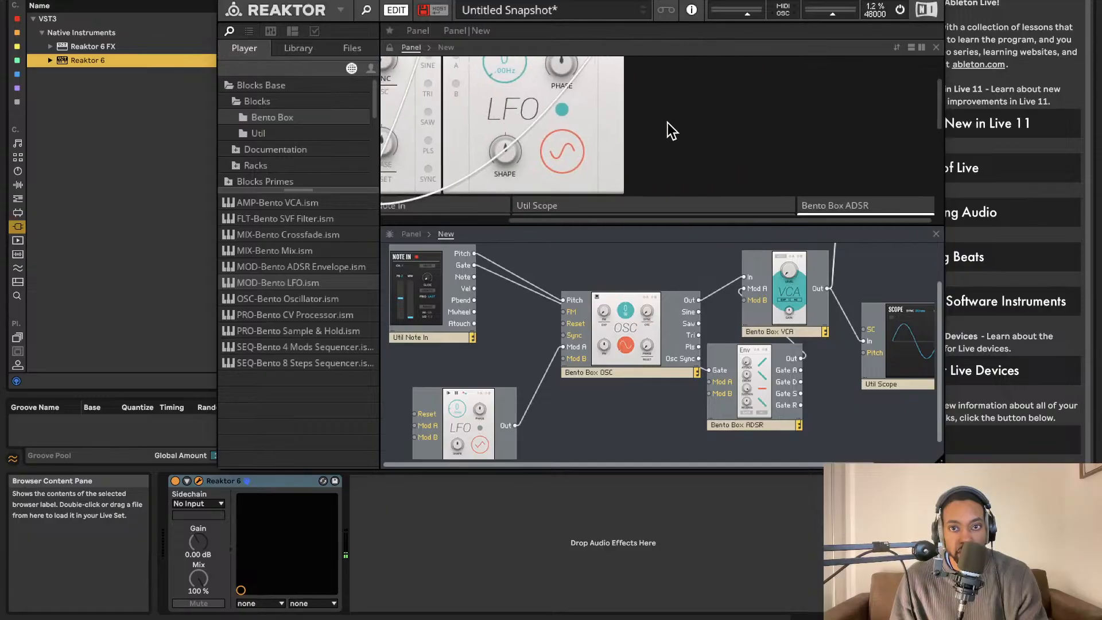
left_click(545, 84)
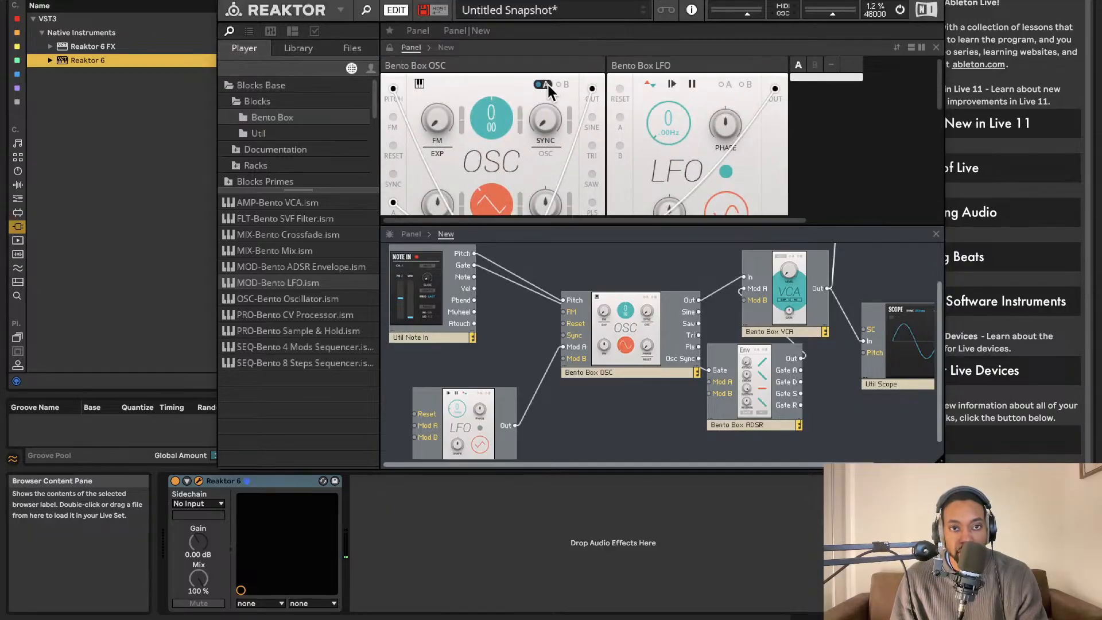
left_click_drag(519, 121, 526, 51)
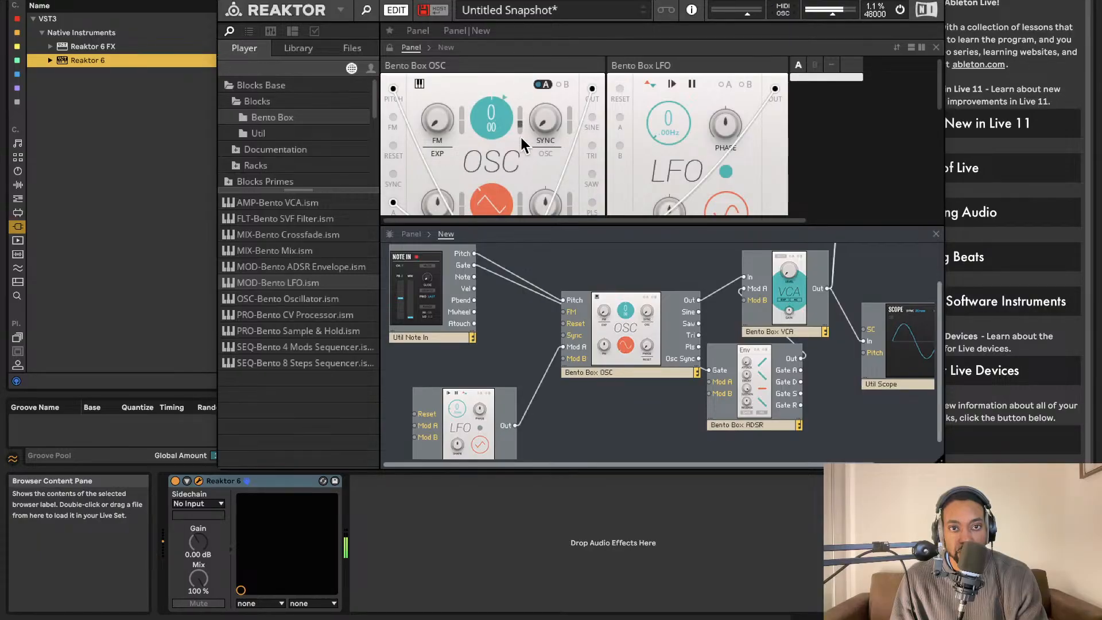
mouse_move(521, 137)
left_mouse_down()
mouse_move(522, 177)
mouse_move(530, 68)
mouse_move(521, 122)
left_mouse_up()
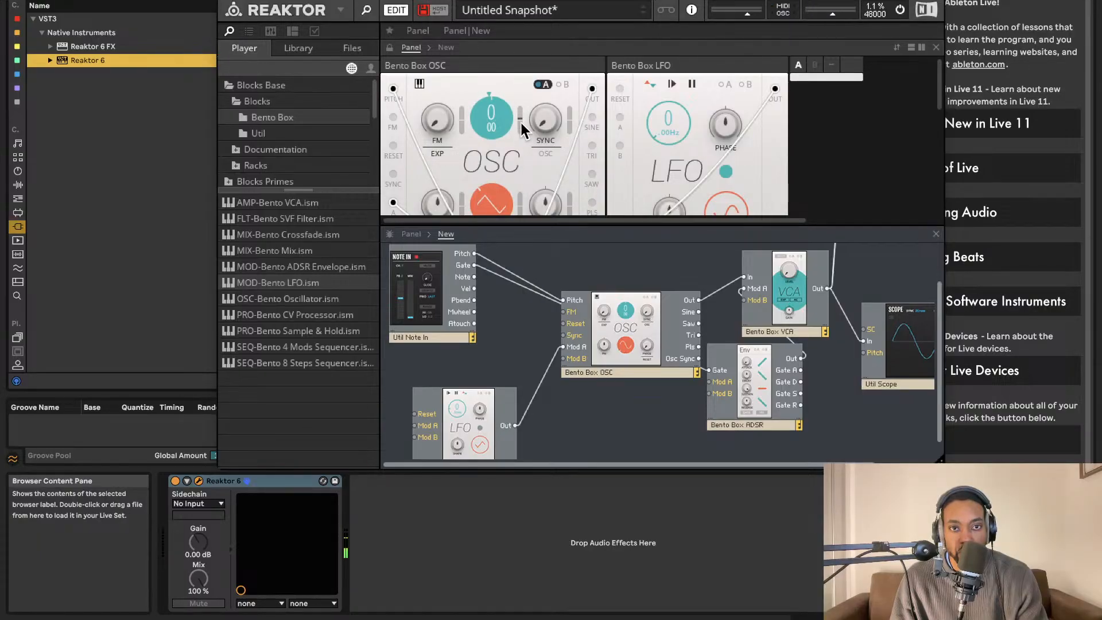
scroll(545, 163, "down", 3)
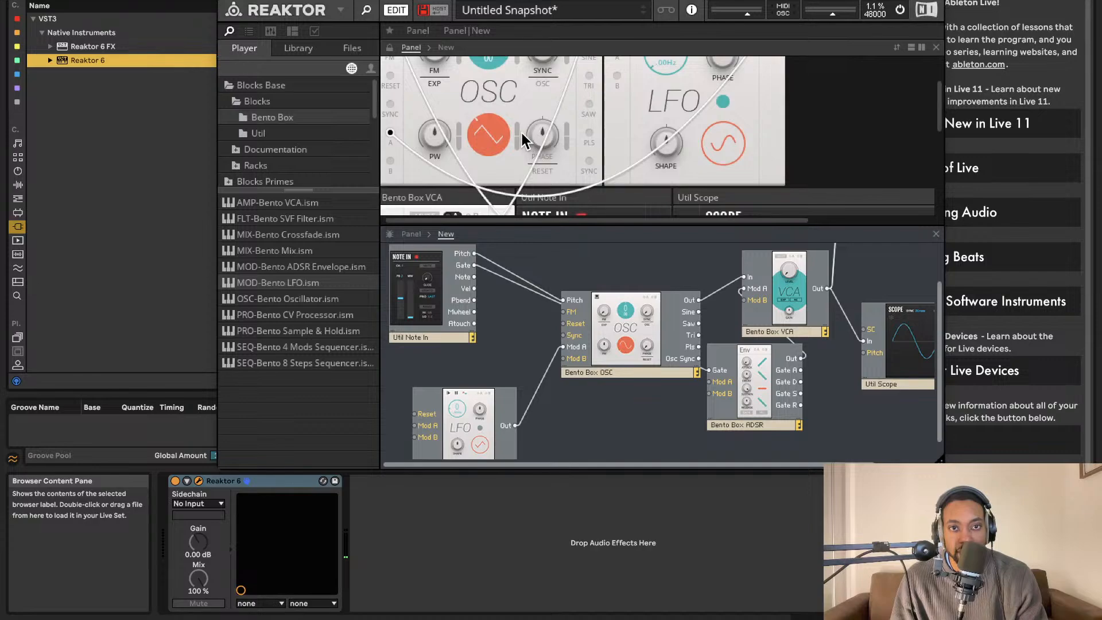
Raise the modulation A amount for the oscillator's waveform control.
left_click_drag(519, 133, 520, 112)
scroll(574, 114, "up", 3)
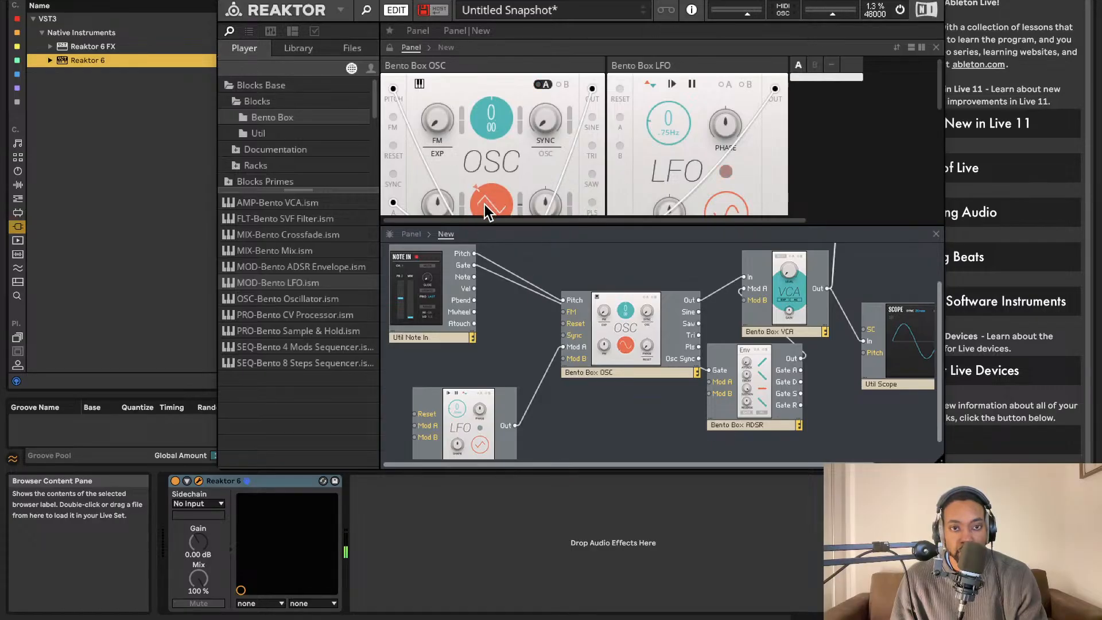
scroll(496, 185, "down", 3)
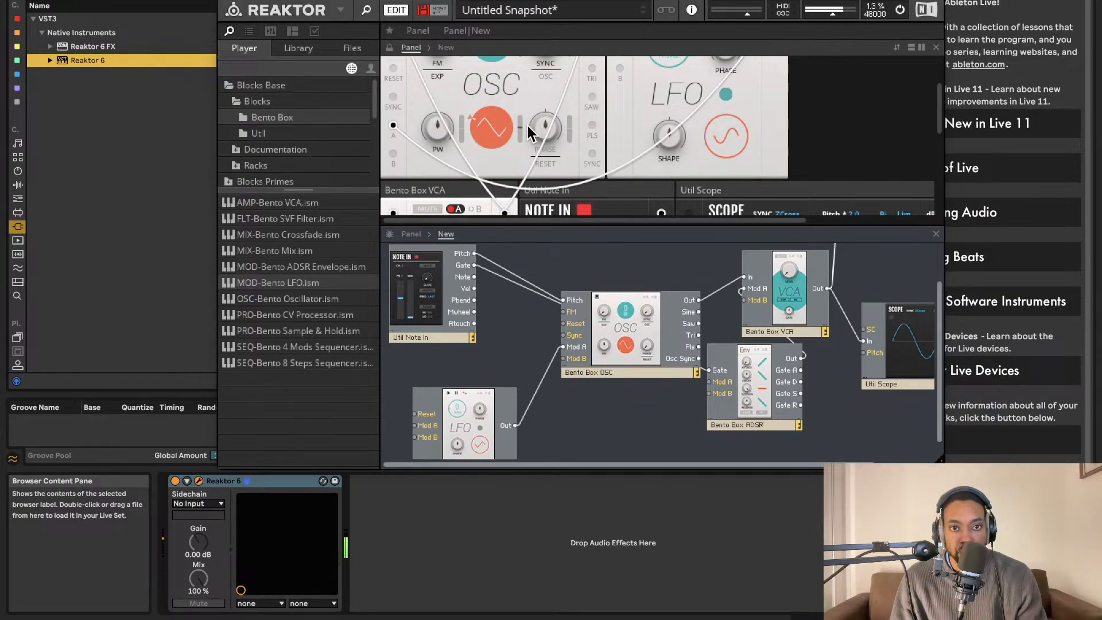
scroll(680, 122, "up", 3)
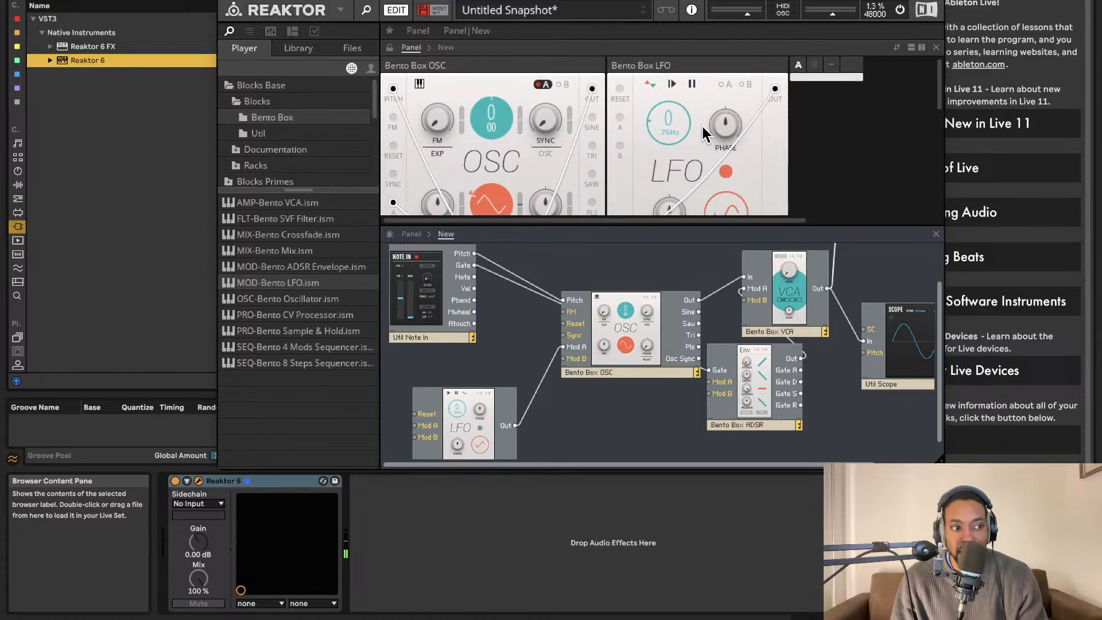
Switch the LFO waveform to square and raise its rate to about 3.29 Hz.
scroll(731, 185, "down", 3)
left_click(725, 154)
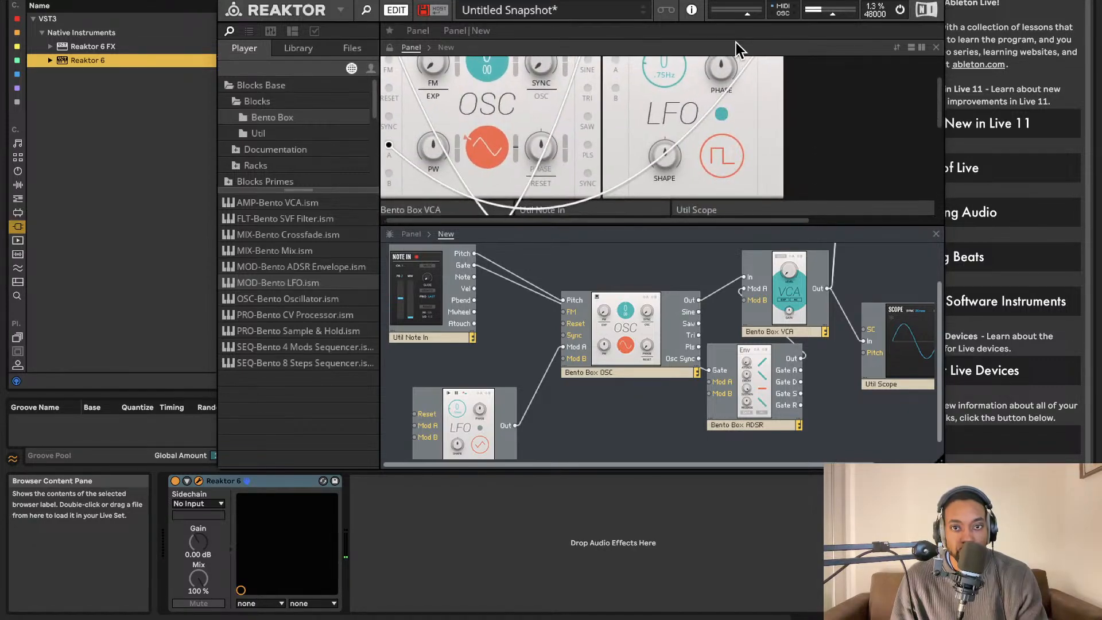
scroll(670, 90, "up", 2)
left_click_drag(666, 91, 680, 99)
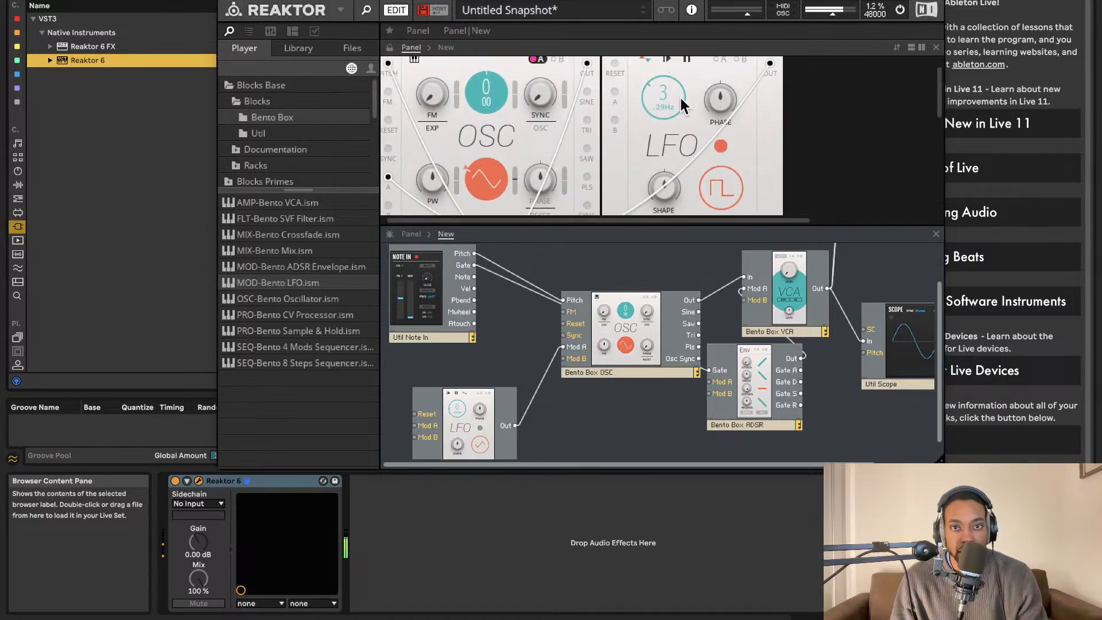
Keep the LFO on the square wave and set its rate to about 4.49 Hz.
scroll(696, 129, "down", 3)
left_click(711, 100)
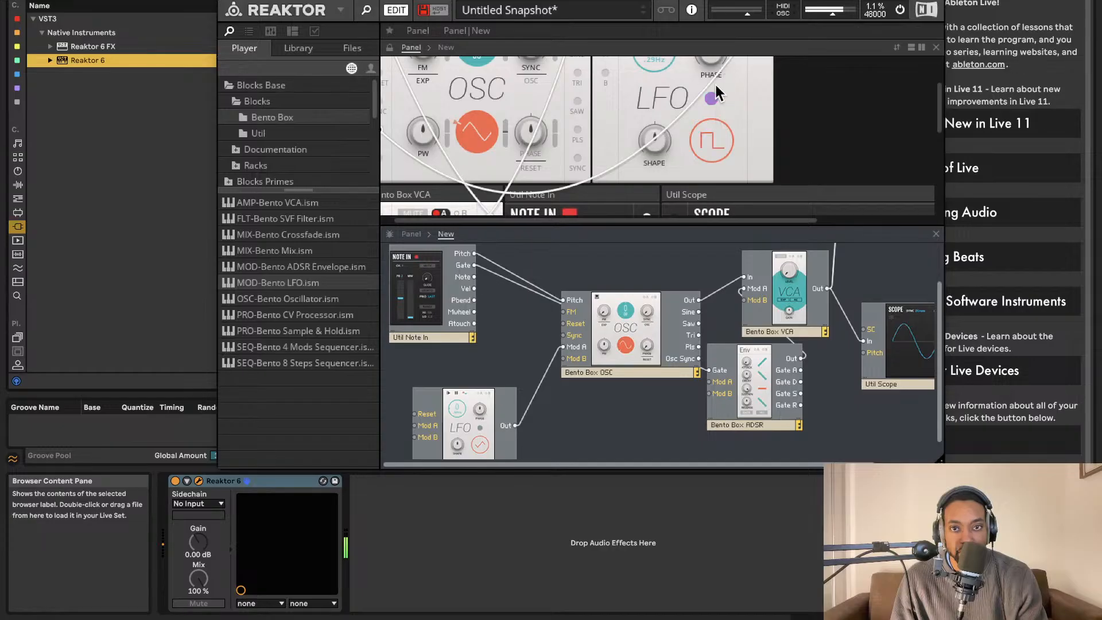
left_click(717, 154)
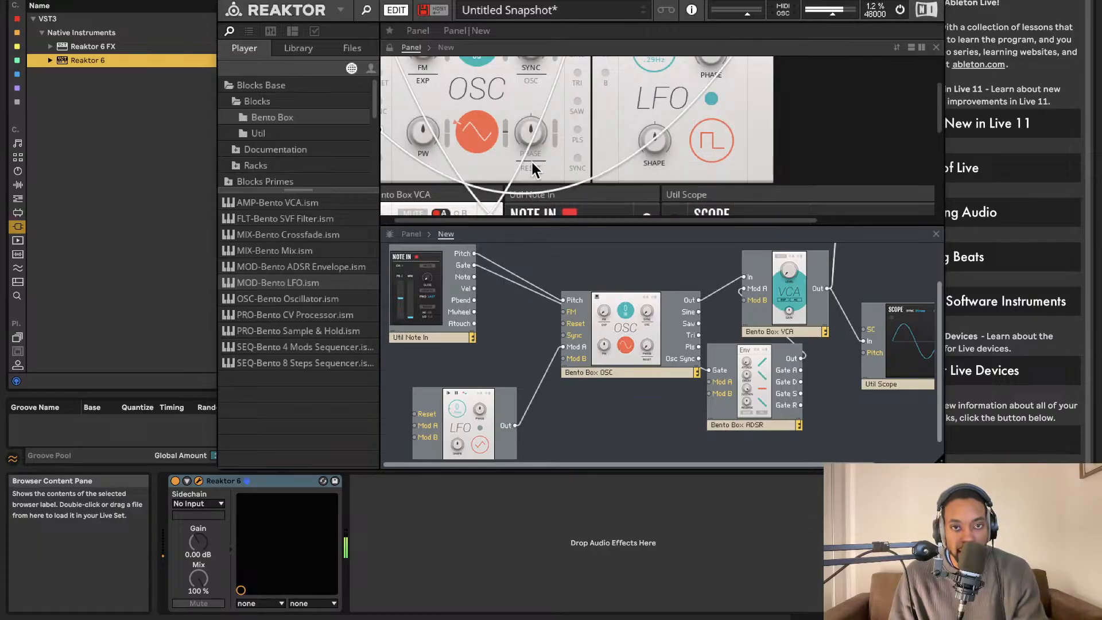
scroll(704, 145, "up", 2)
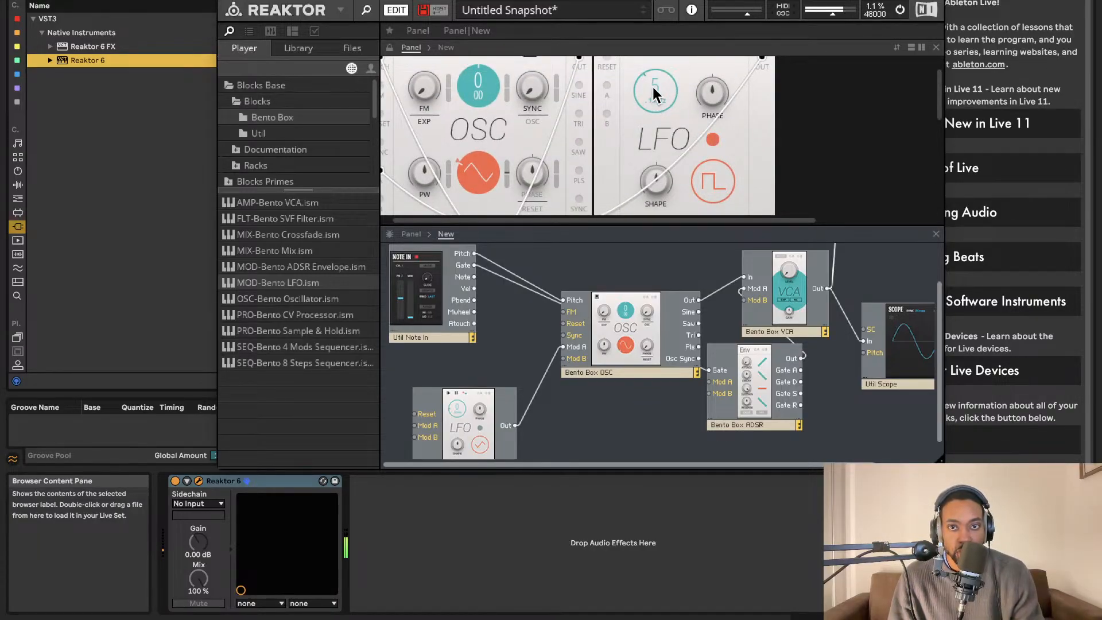
left_click_drag(652, 85, 671, 112)
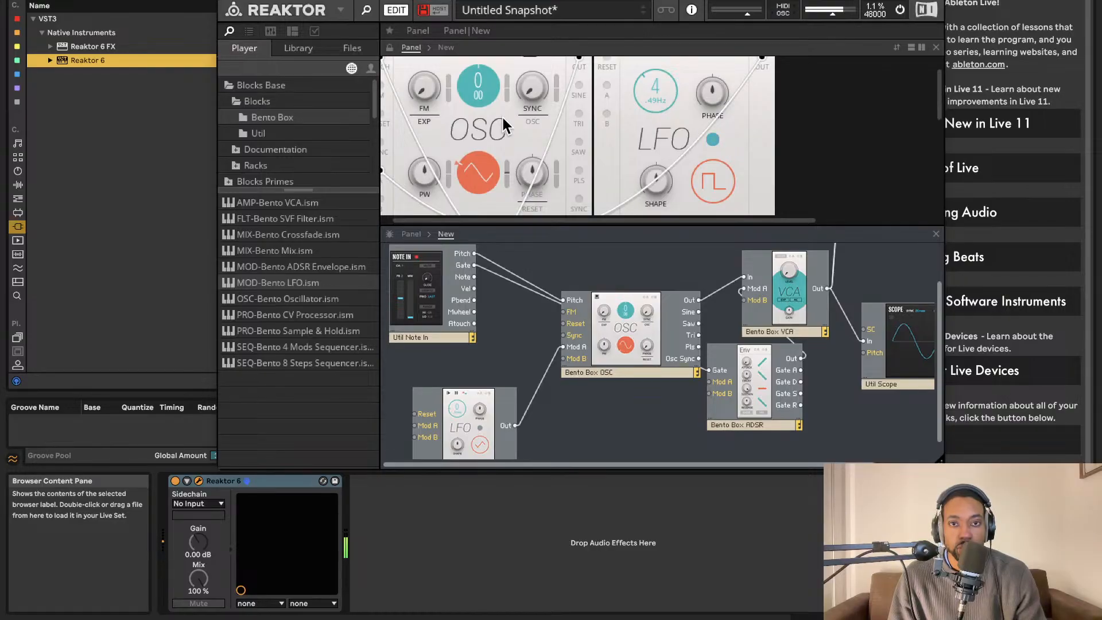
Rearrange the panel so the Util Note In block sits before the Bento Box VCA, placing the VCA beside the scope.
scroll(590, 171, "down", 5)
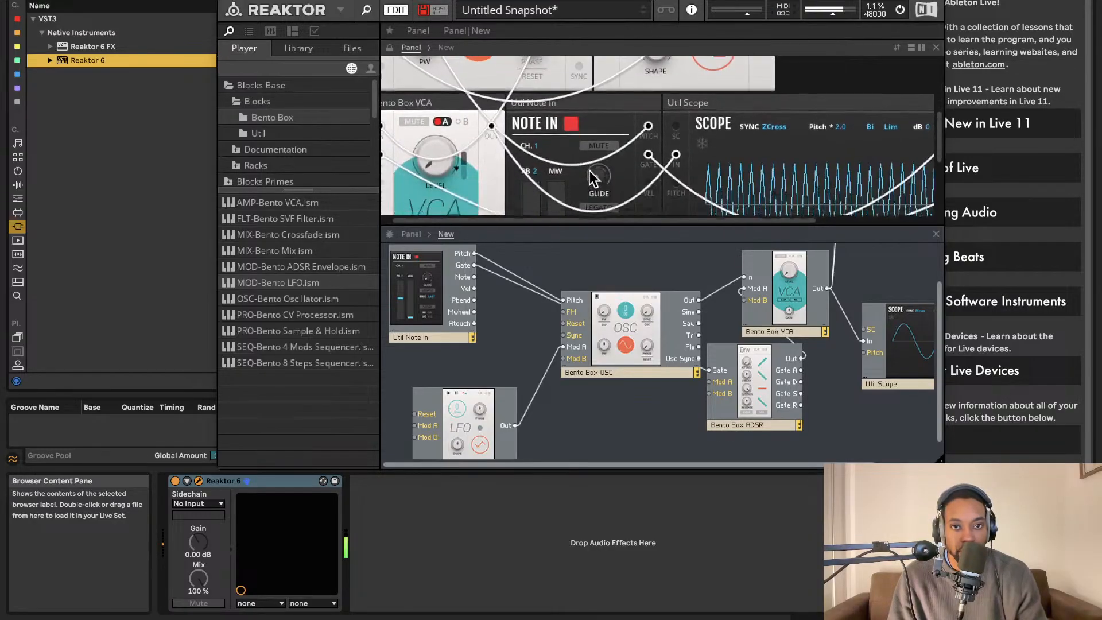
scroll(597, 169, "down", 2)
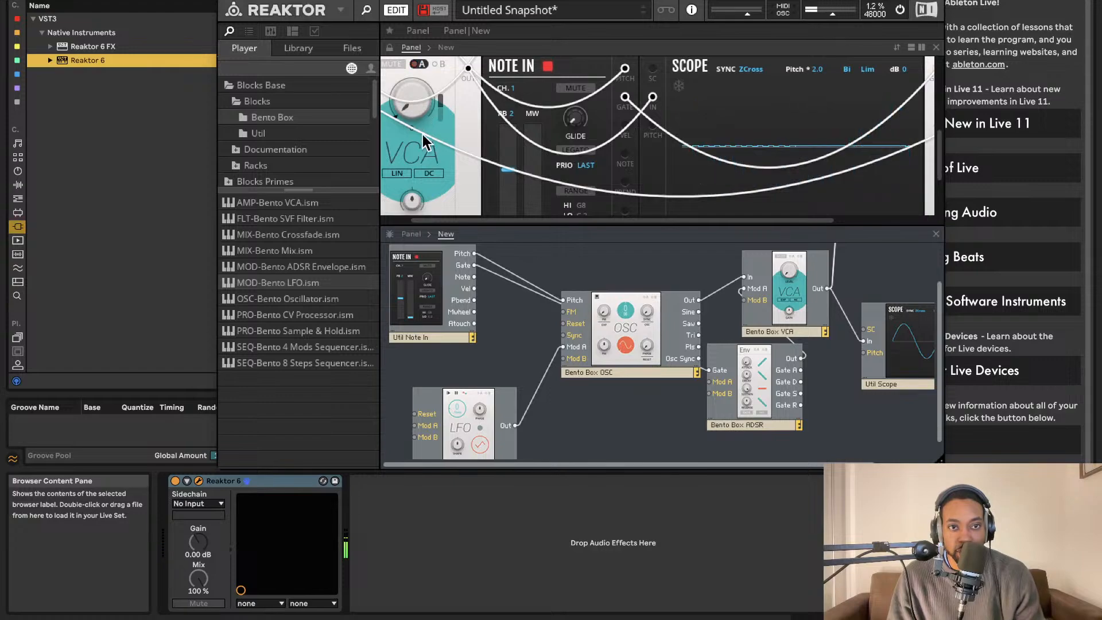
scroll(570, 74, "up", 2)
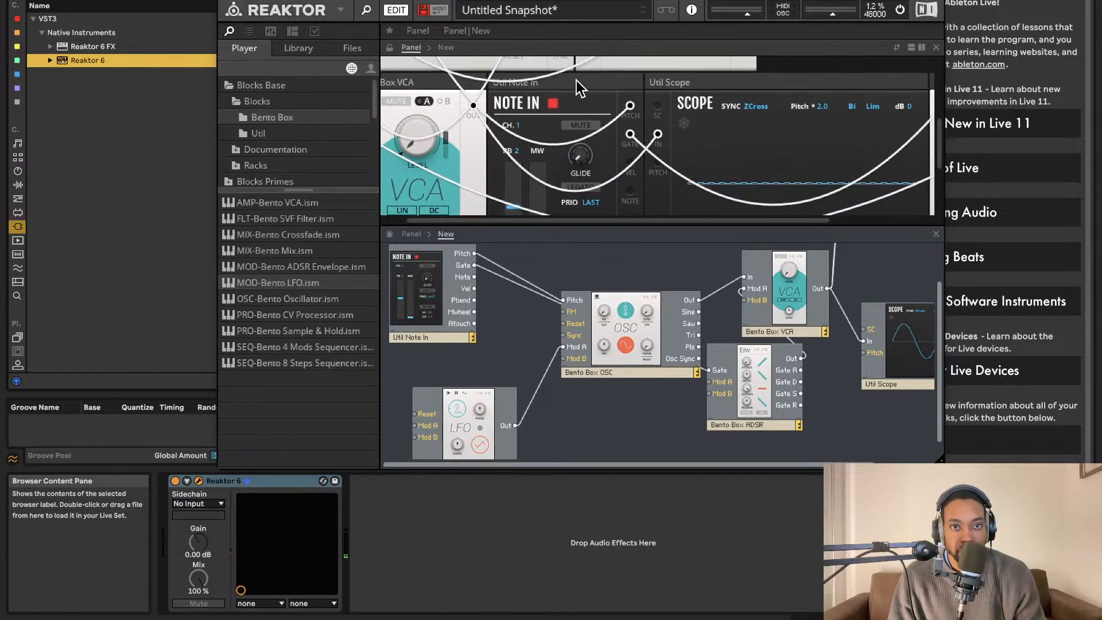
left_click_drag(577, 80, 383, 82)
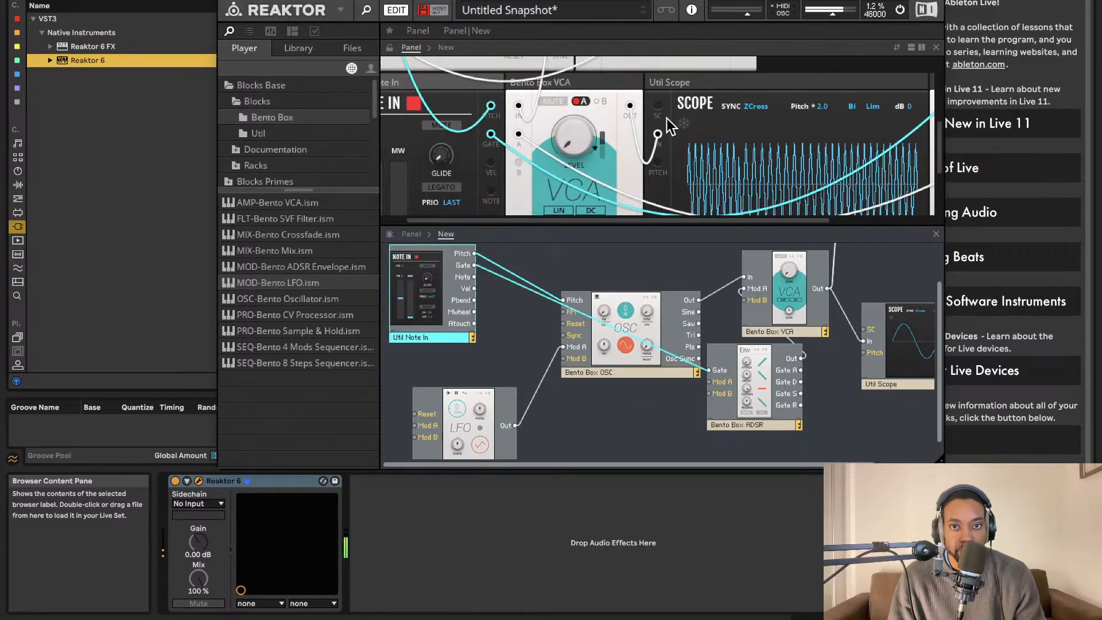
Save the ensemble as Bossybass.ens in the Racks folder.
left_click(341, 9)
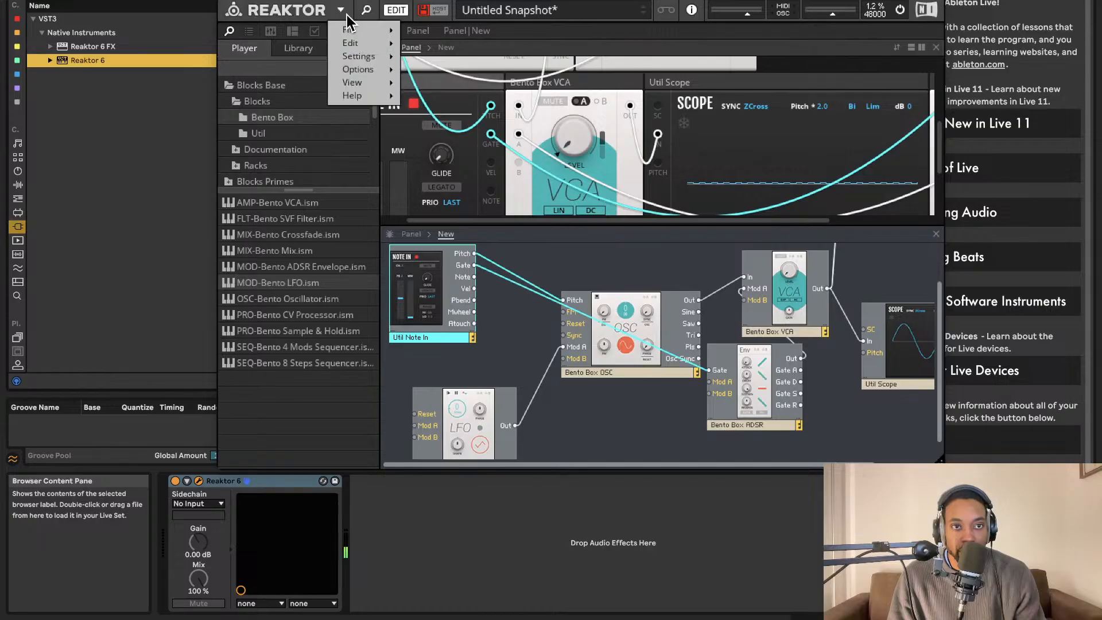
mouse_move(348, 32)
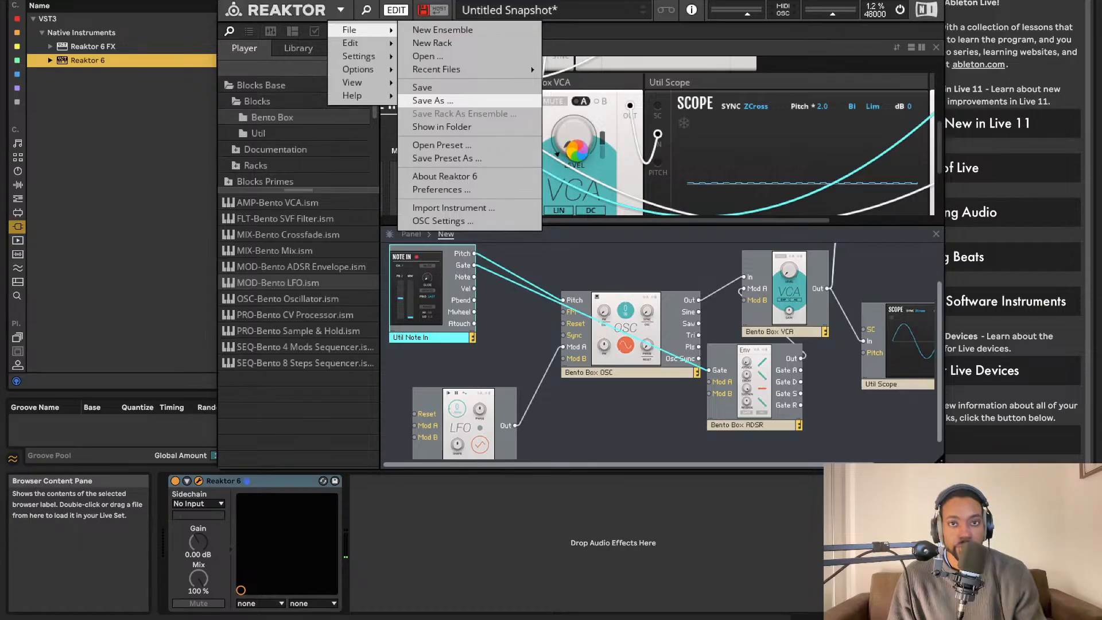
key("Return")
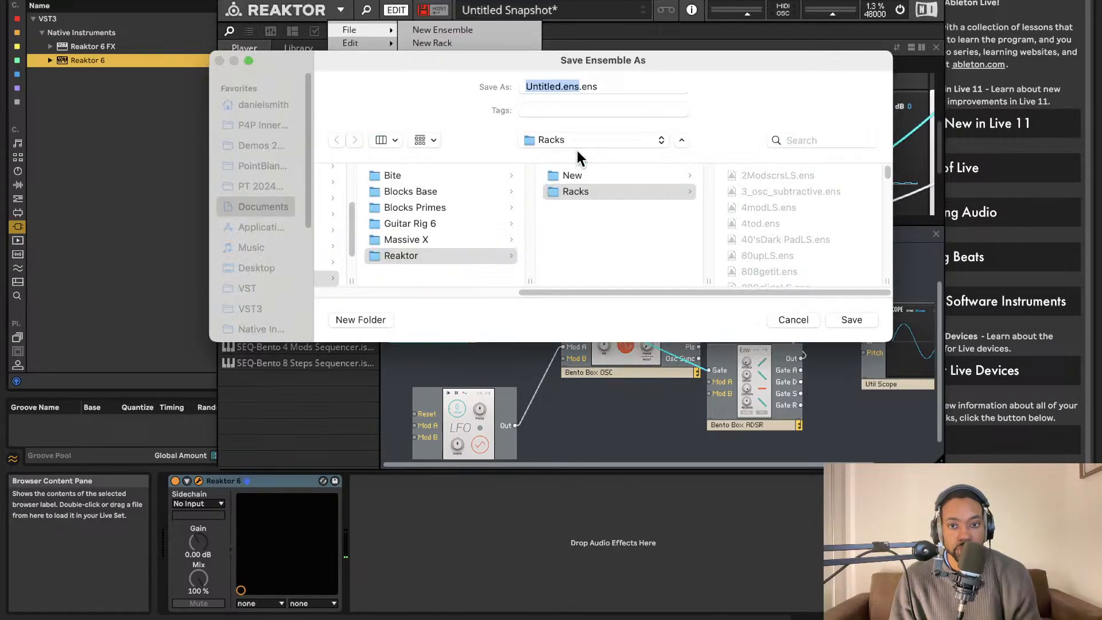
key("BackSpace")
type("Bassy")
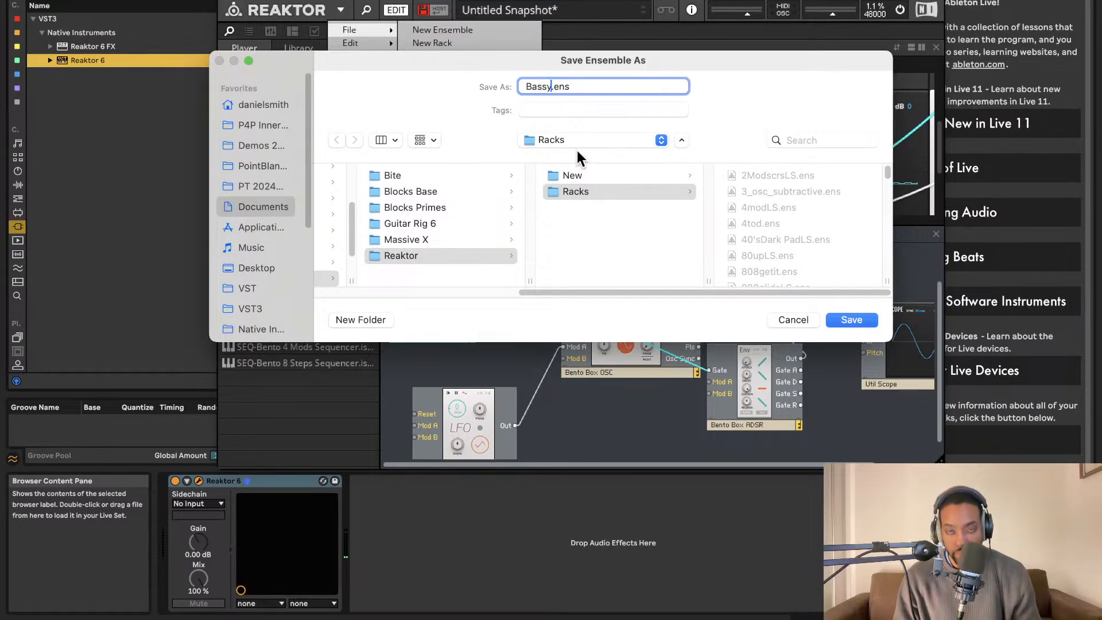
key("BackSpace")
key("BackSpace")
key("BackSpace")
type("oss")
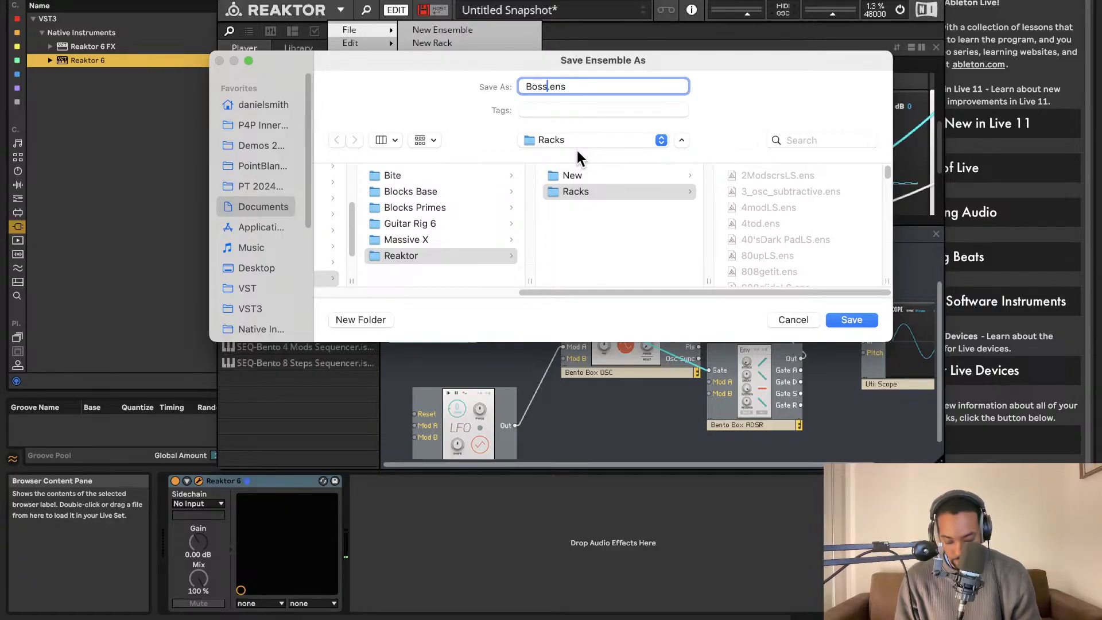
type("ybass")
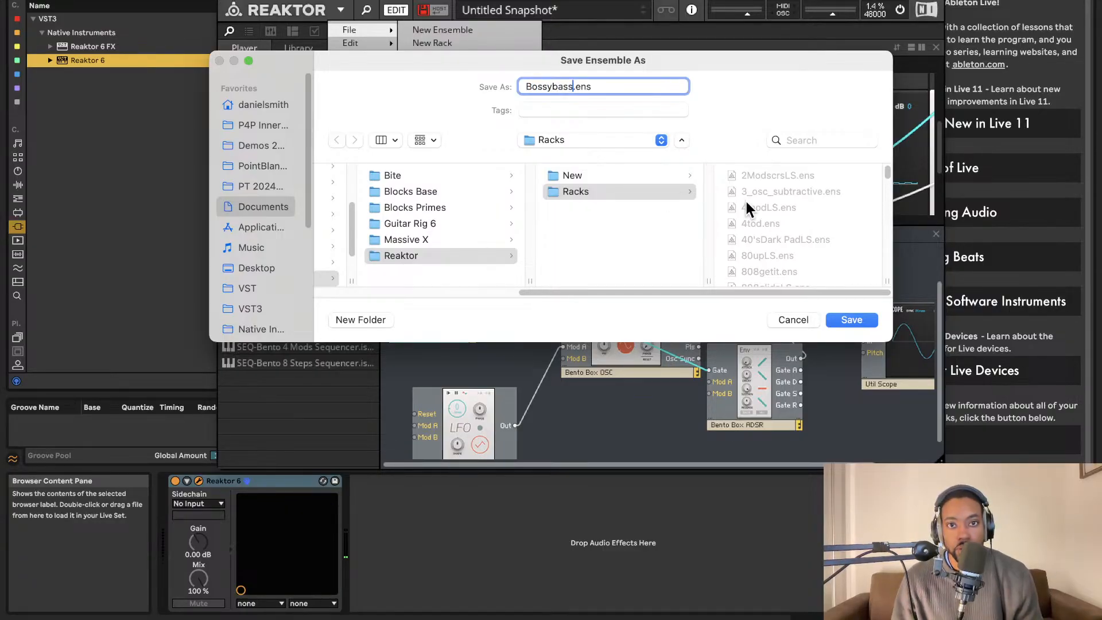
left_click(851, 321)
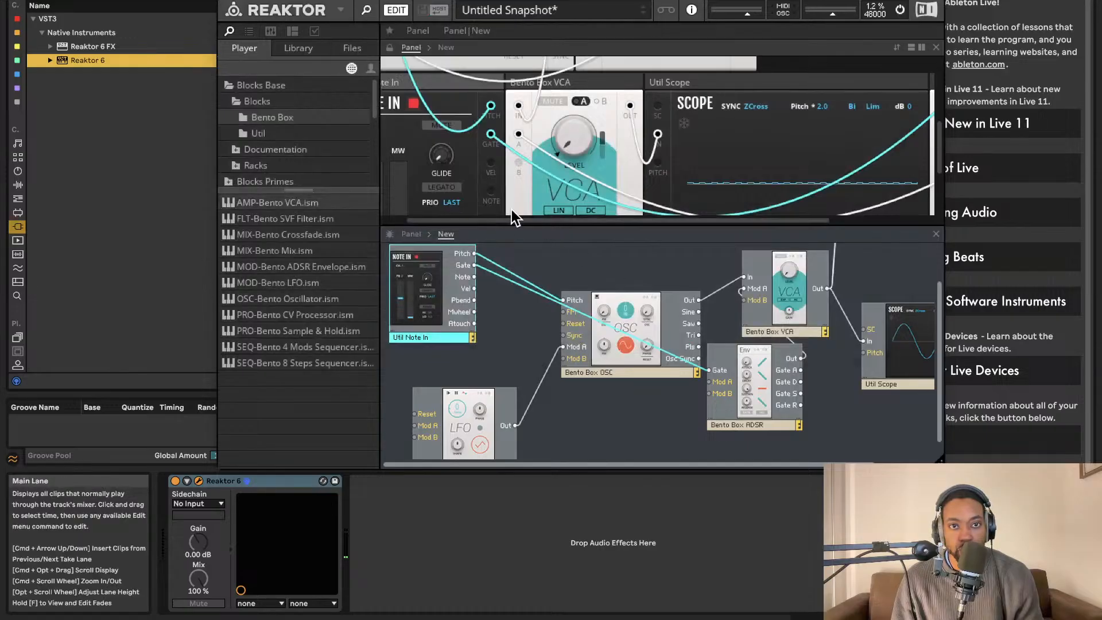
Close the Reaktor window to return to Ableton Live and unfold the Reaktor 6 track in the arrangement.
left_click(223, 1)
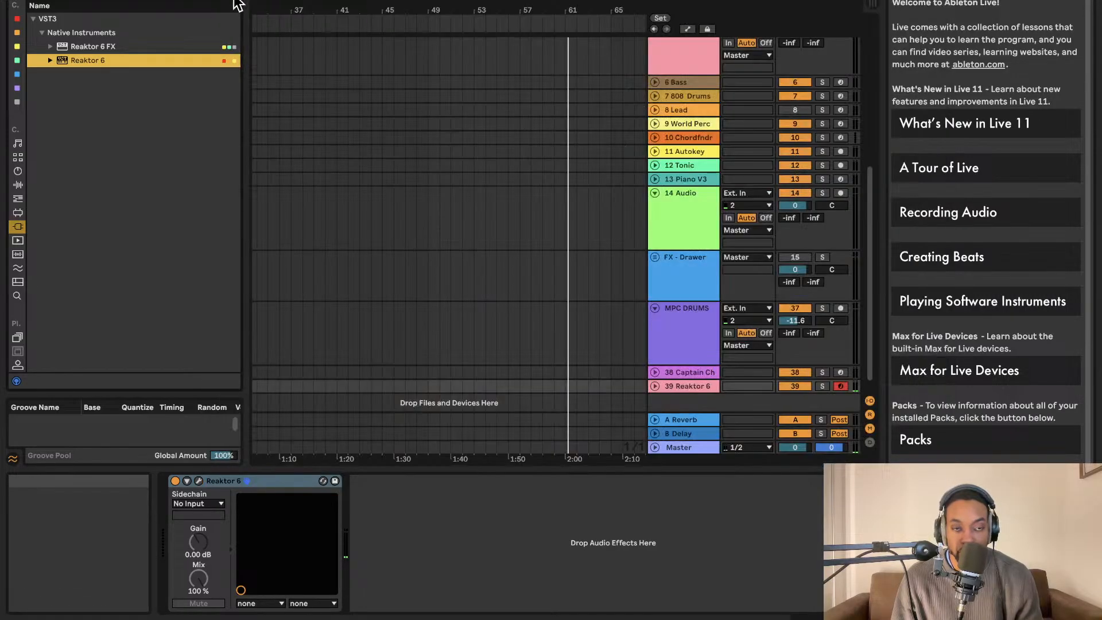
left_click(654, 385)
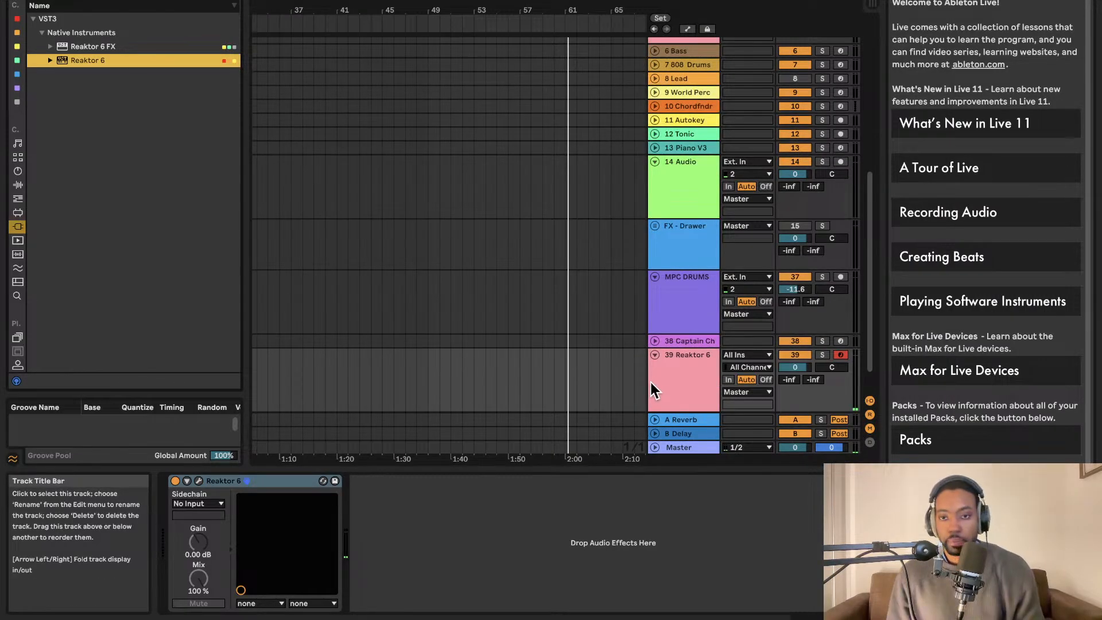
left_click(440, 376)
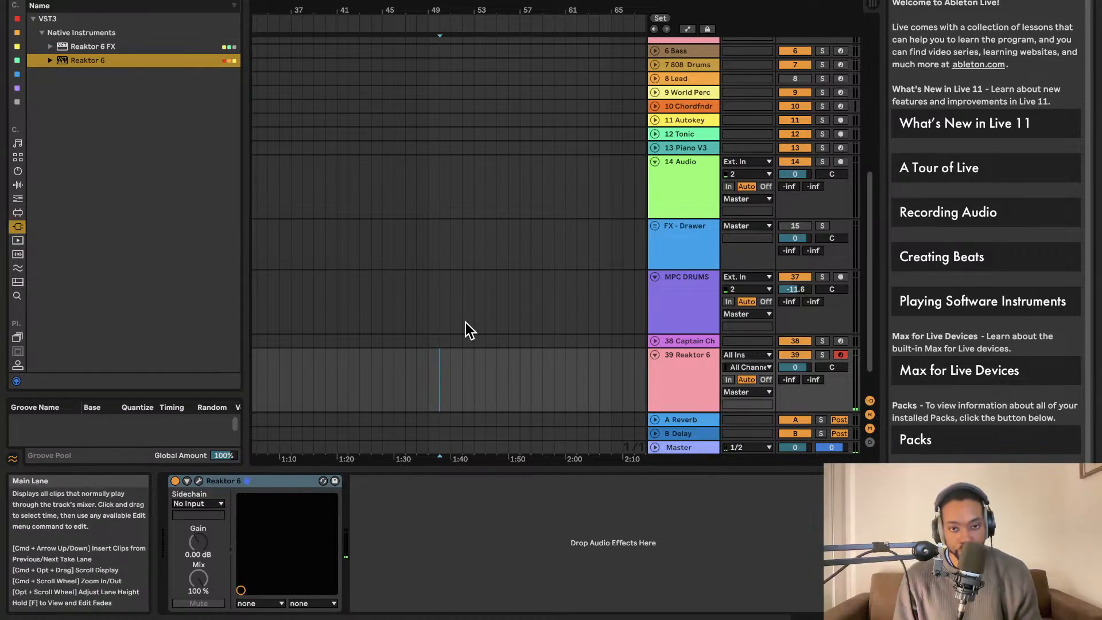
Add an audio track below the Reaktor 6 track and place the insert marker on it near bar 47.
key("super+t")
left_click(408, 370)
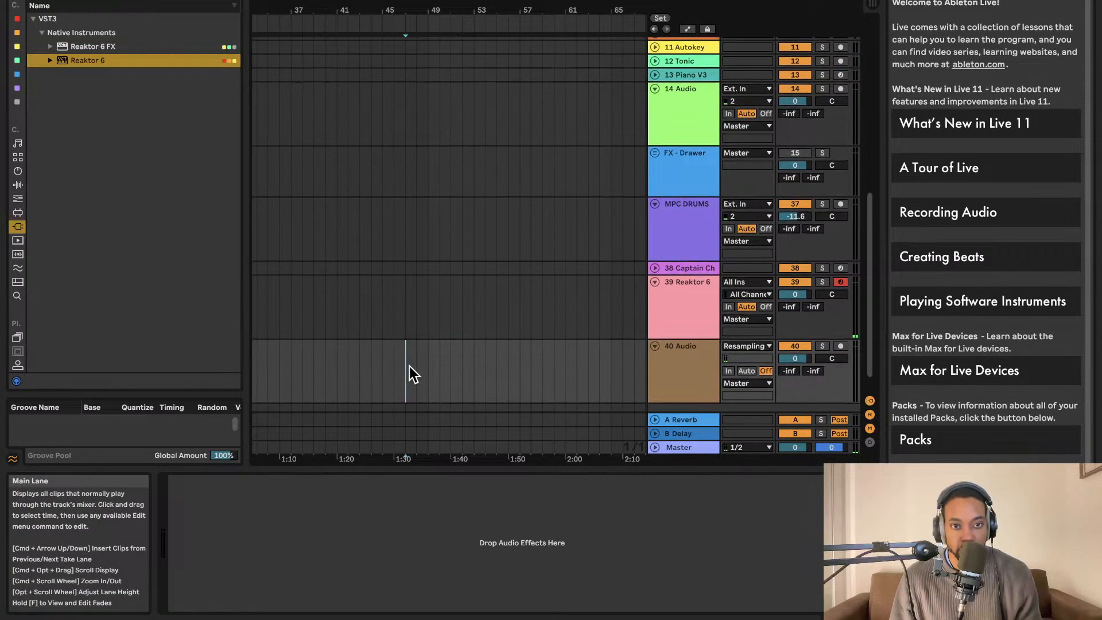
scroll(411, 365, "up", 1)
left_click(417, 367)
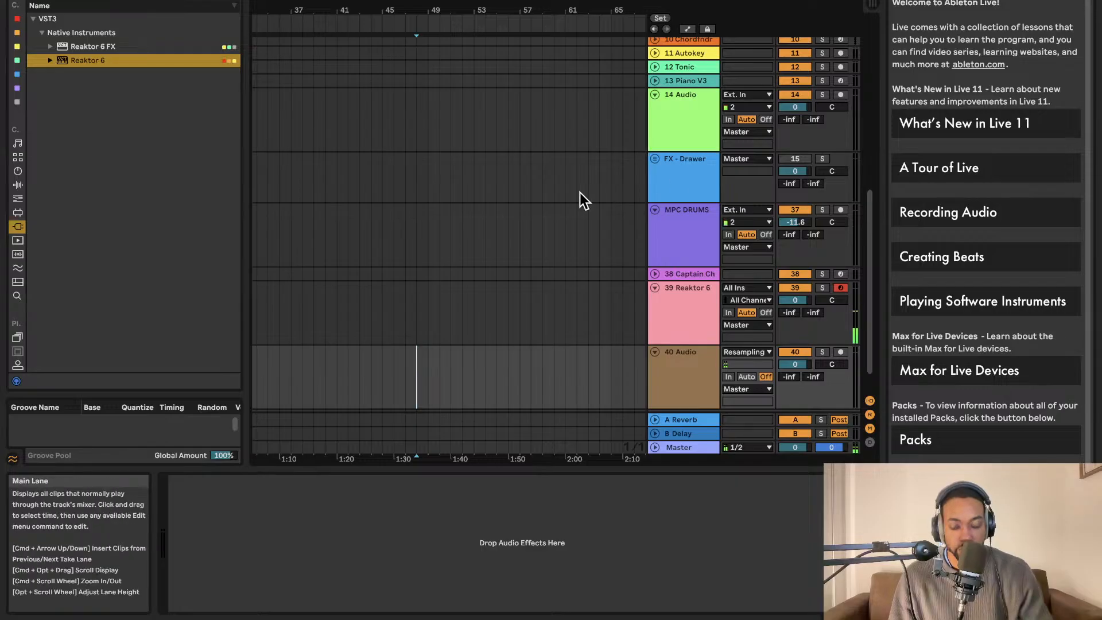
Lower the preview/cue volume to -42.0 and deactivate the Captain Ch track.
key("Tab")
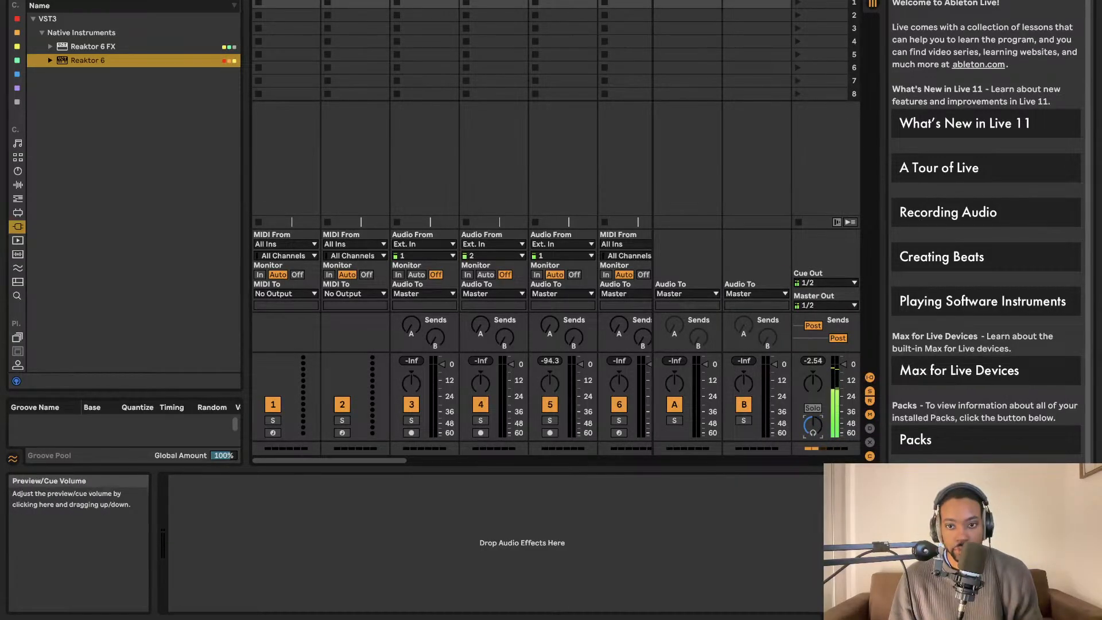
key("Tab")
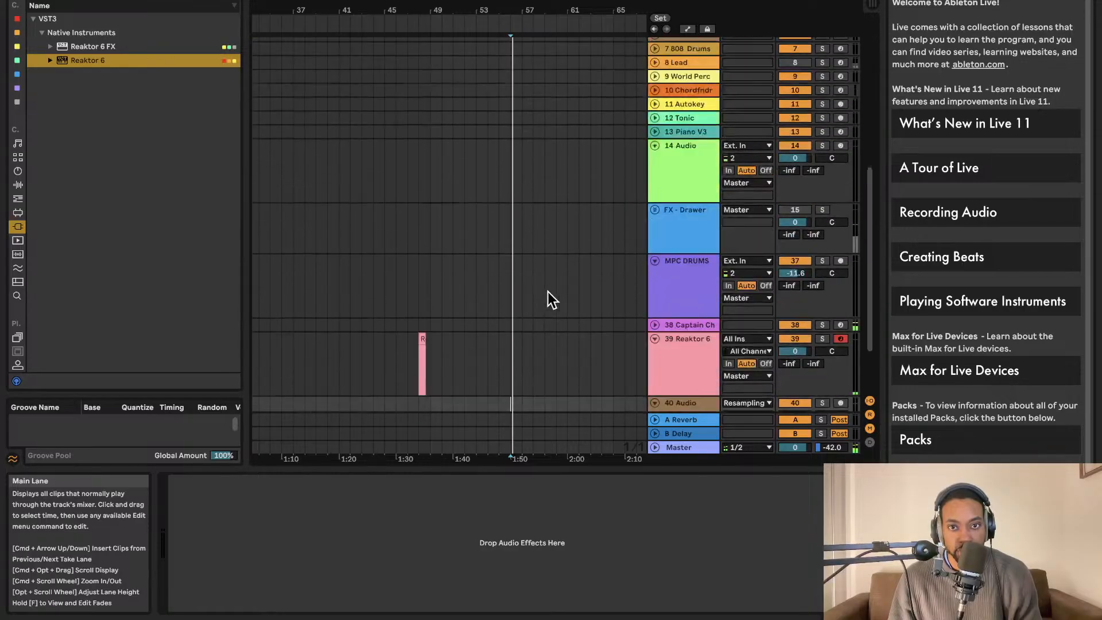
scroll(547, 292, "down", 3)
left_click(802, 248)
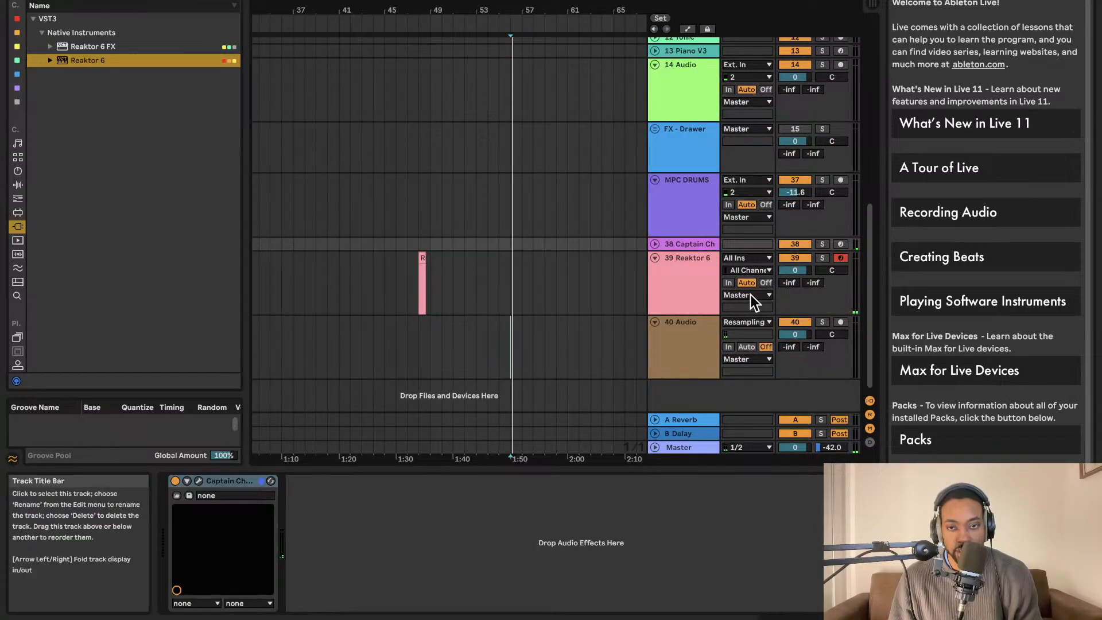
left_click(794, 238)
left_click(794, 243)
Place the insert marker between bars 58 and 59, try record-arming the audio track, and return the record arm to the Reaktor 6 track.
left_click(547, 354)
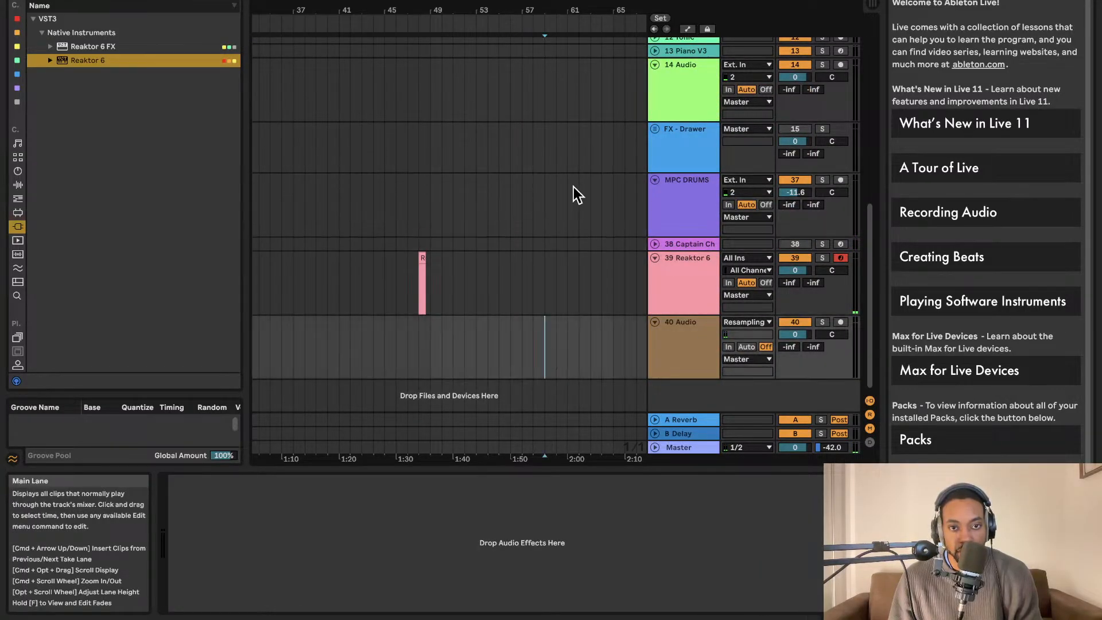
key("space")
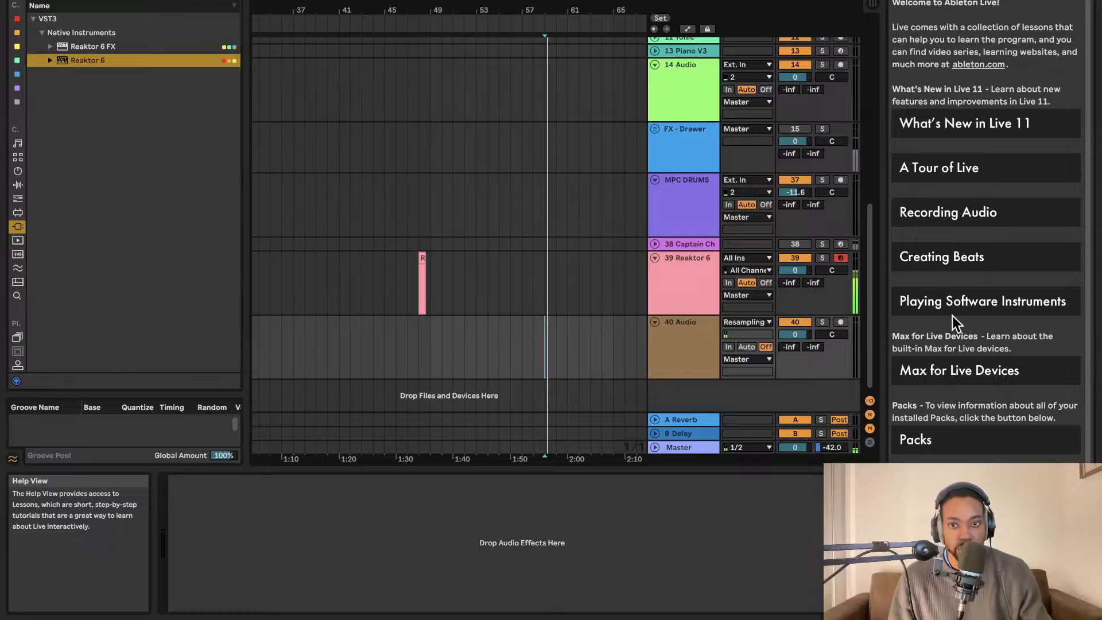
left_click(841, 322)
left_click(841, 259)
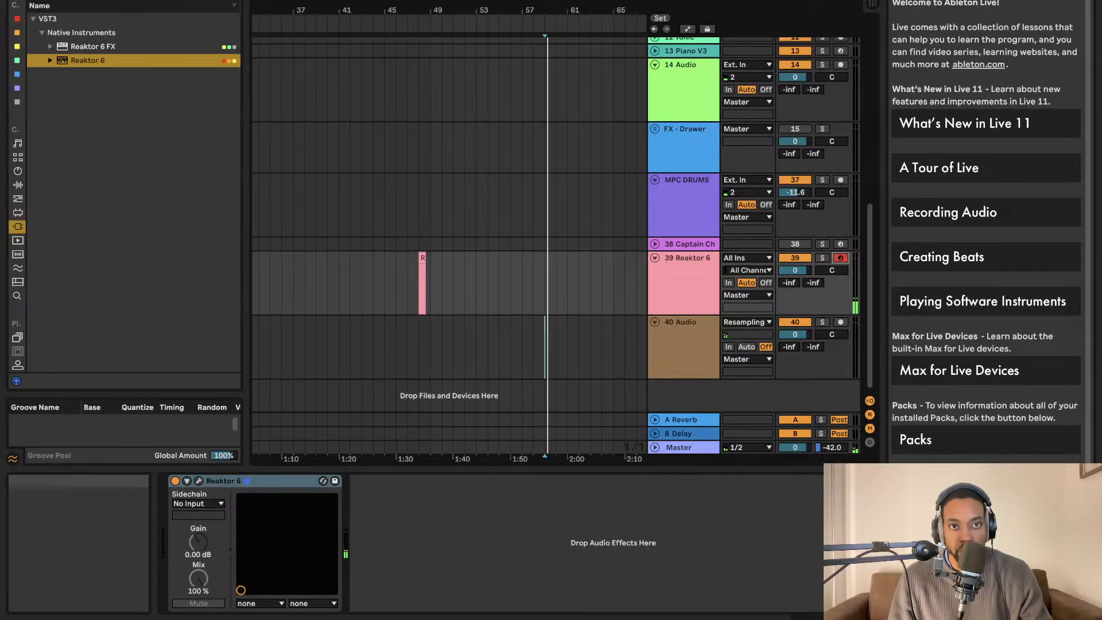
left_click(840, 322)
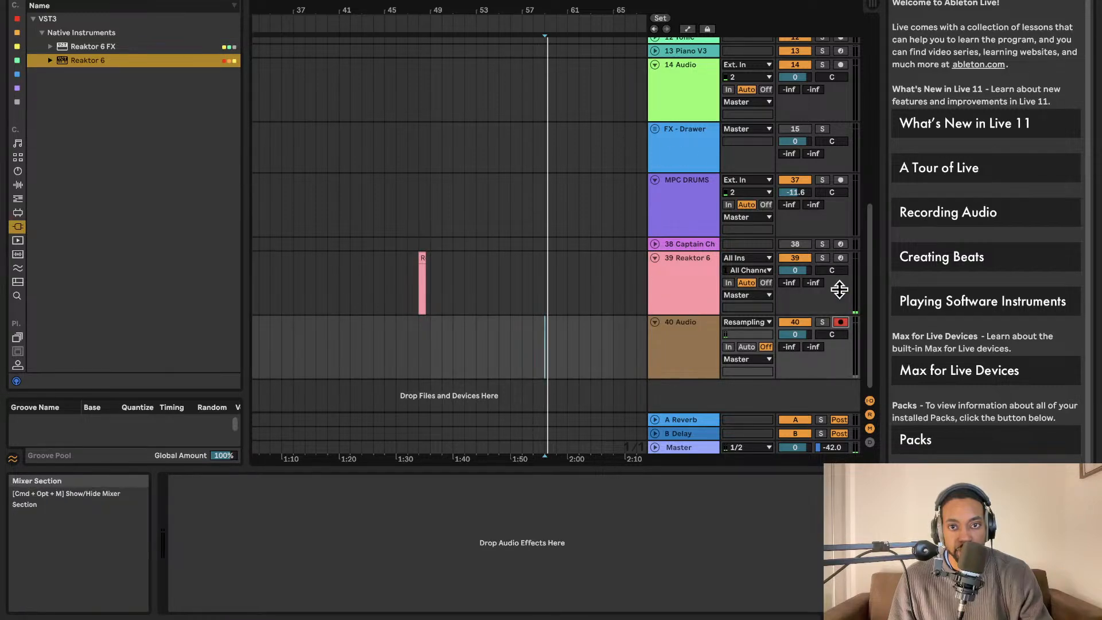
left_click(841, 257)
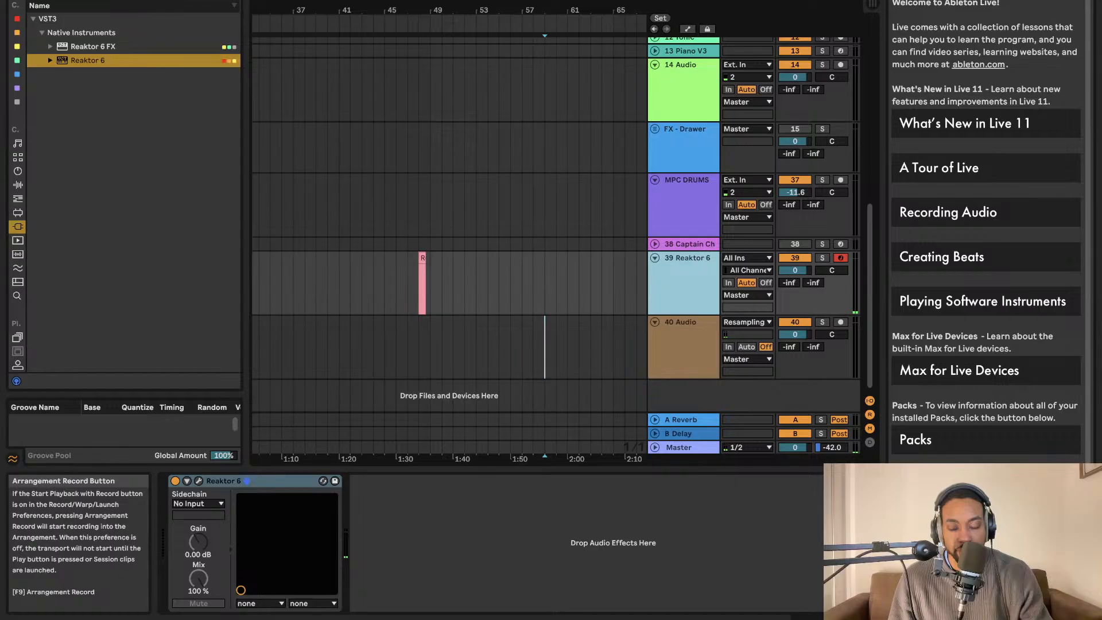
Record a four-note MIDI clip on the Reaktor 6 track from the insert marker and play it back.
key("F9")
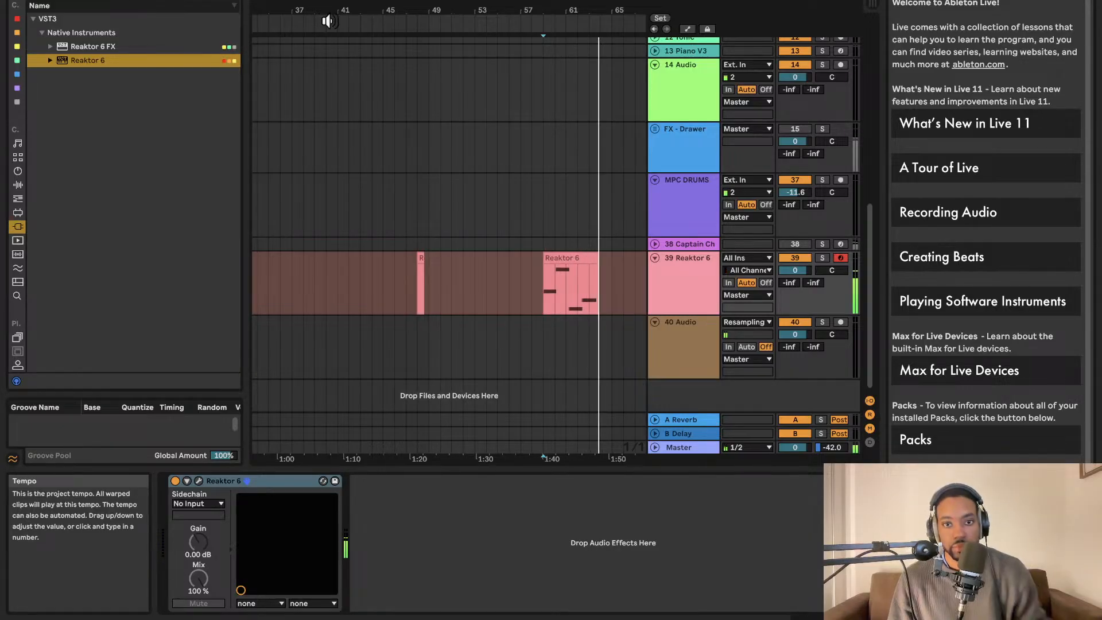
key("space")
scroll(606, 264, "up", 3)
scroll(594, 268, "right", 1)
key("space")
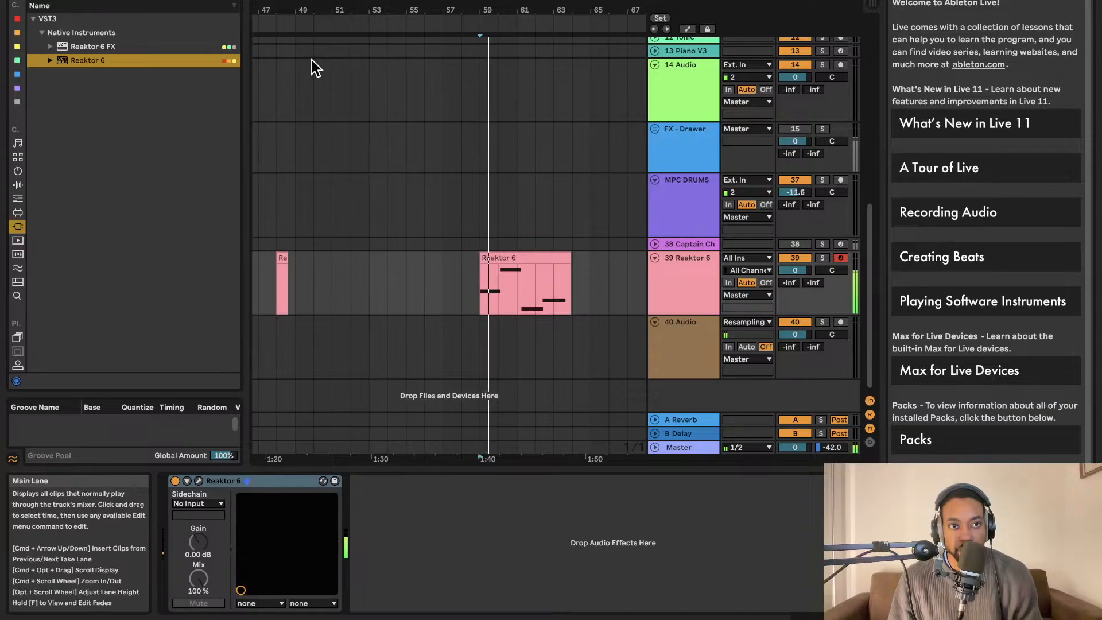
Open the recorded four-note Reaktor 6 clip for note editing and move its C2 note to the start of bar 2.
key("space")
key("space")
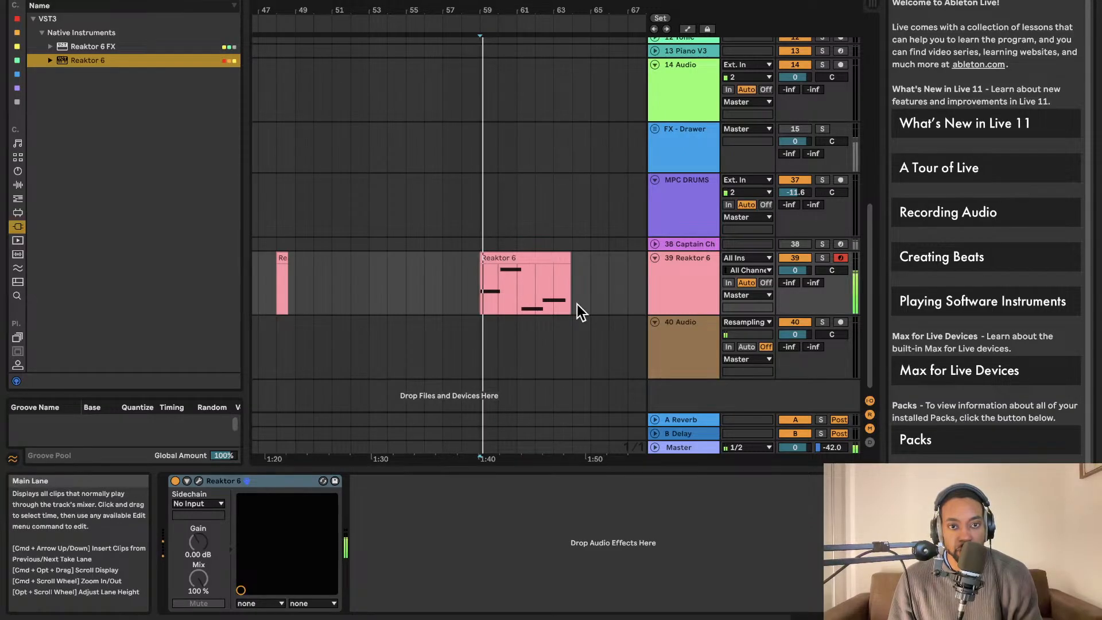
double_click(528, 266)
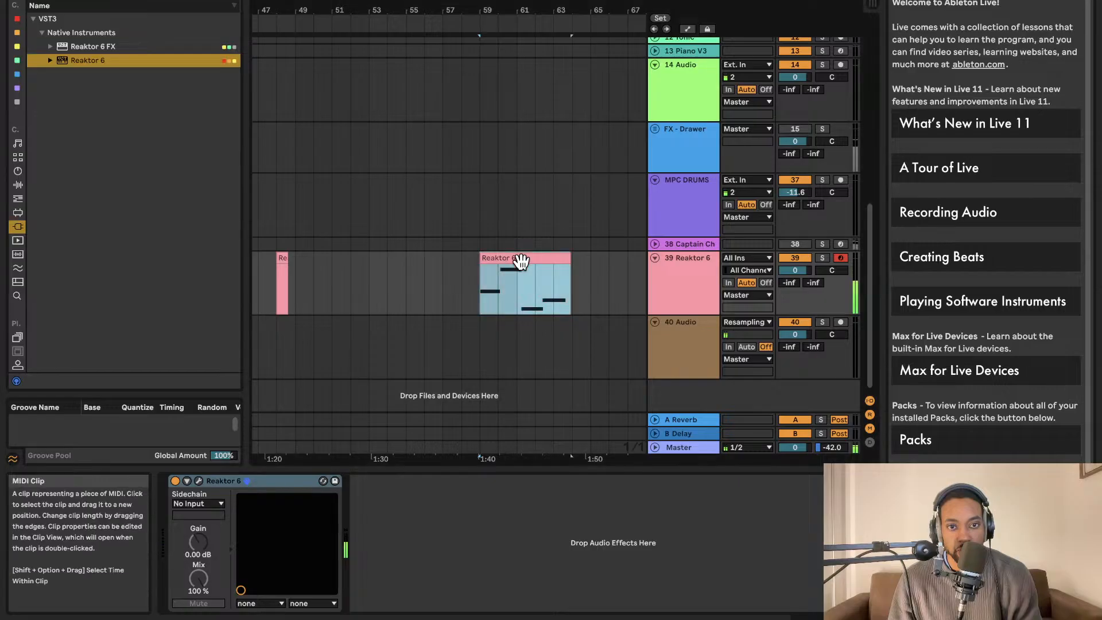
left_click_drag(532, 387, 518, 390)
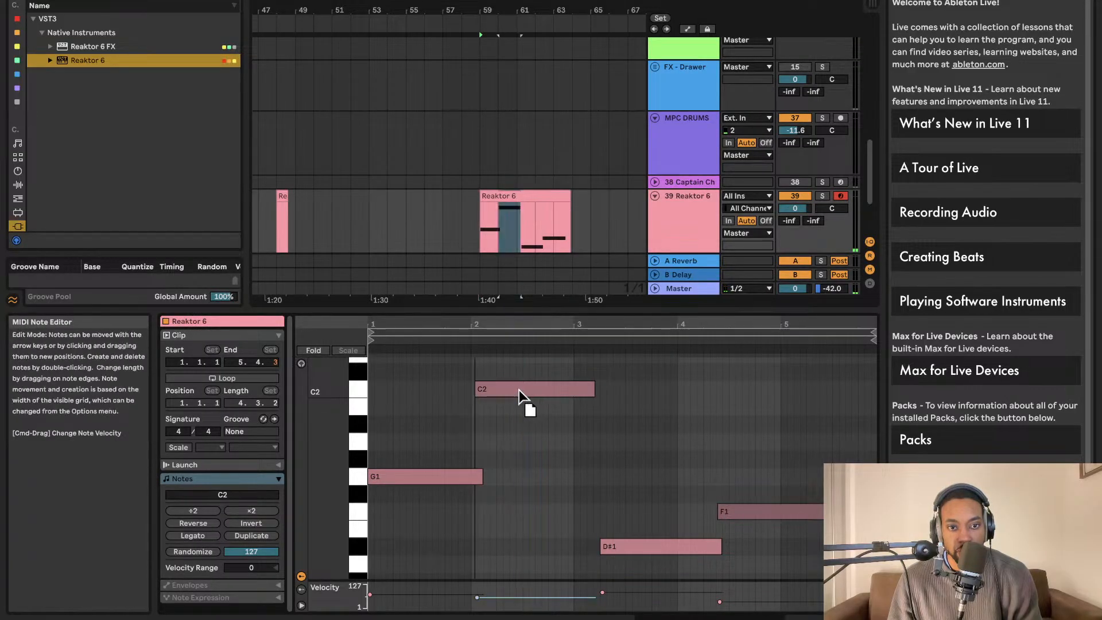
Move the D#1 note to the start of bar 3 and the F1 note to the start of bar 4, auditioning the clip.
key("space")
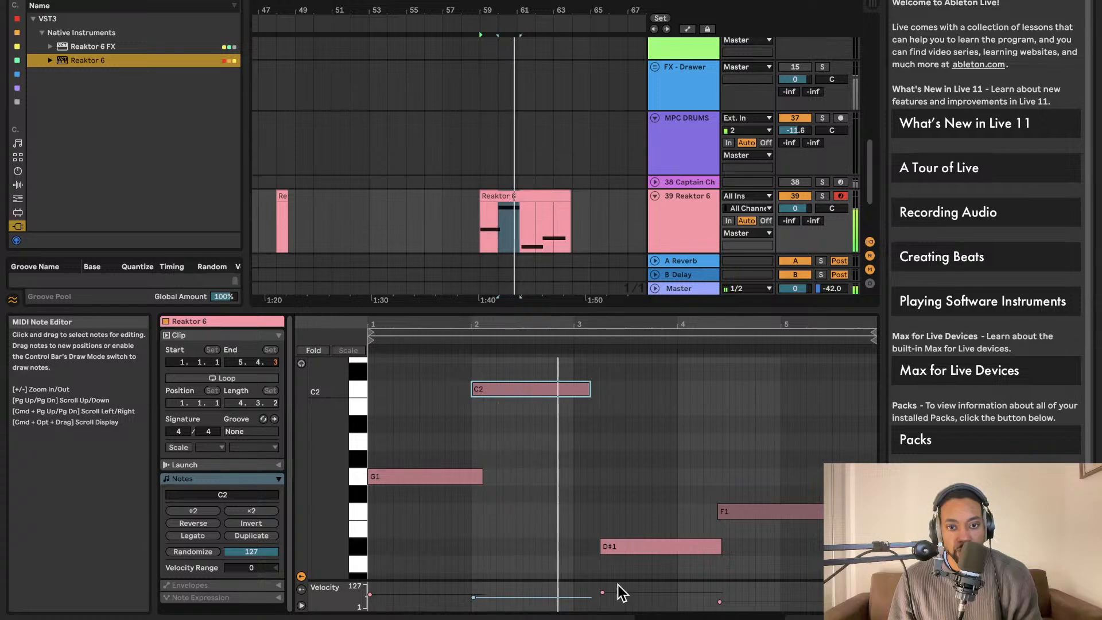
key("space")
left_click_drag(633, 549, 608, 546)
key("space")
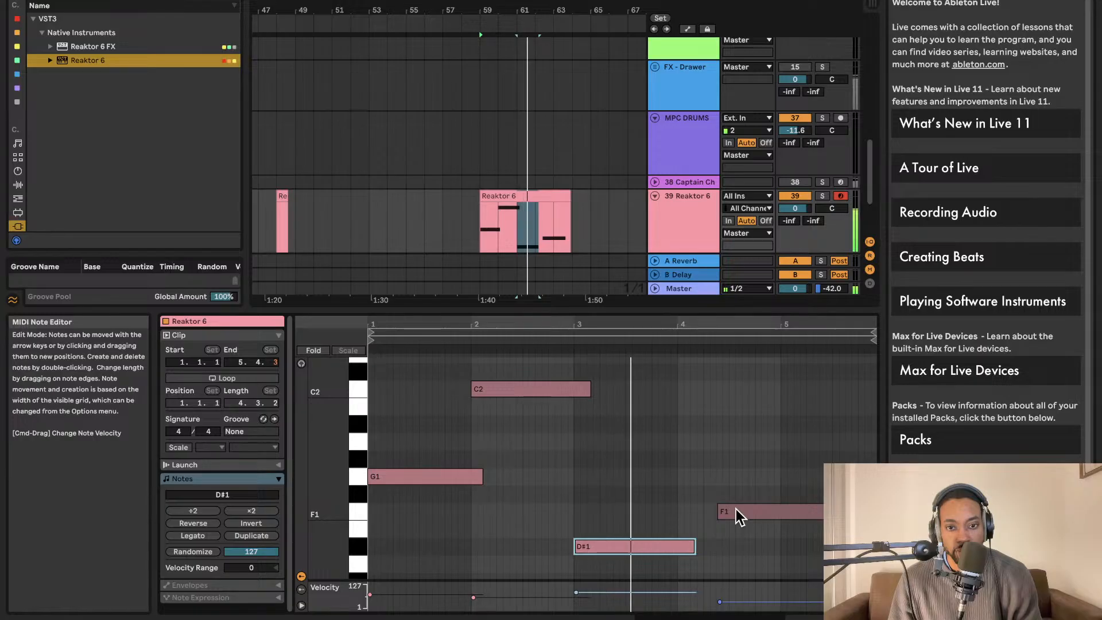
left_click_drag(736, 508, 697, 510)
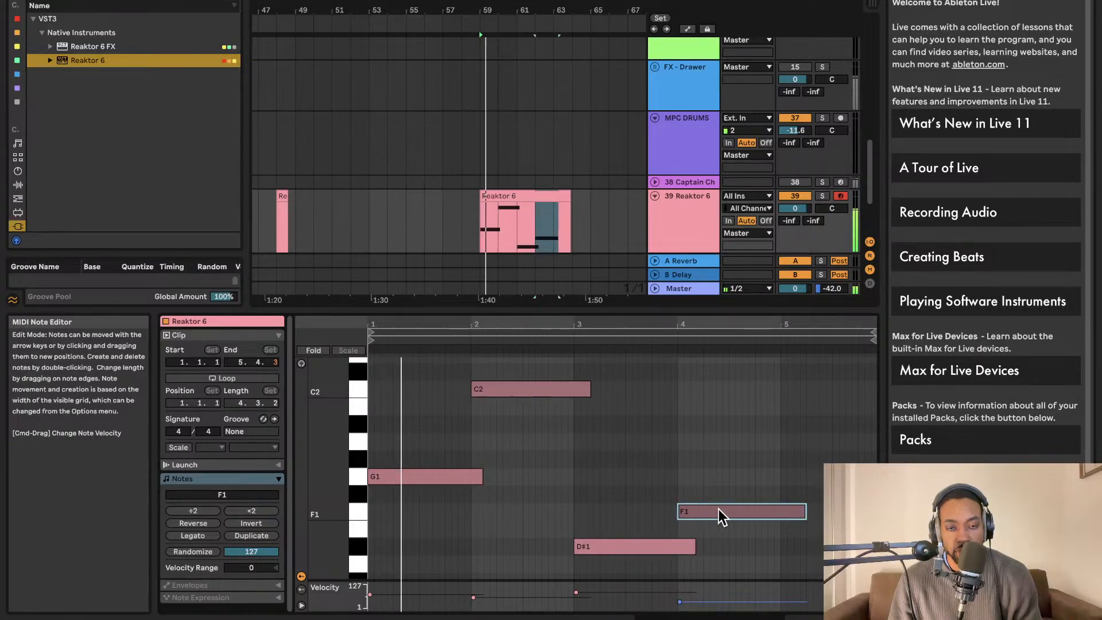
Raise the velocity of the F1 note in the clip slightly.
scroll(723, 513, "up", 3)
scroll(723, 509, "down", 3)
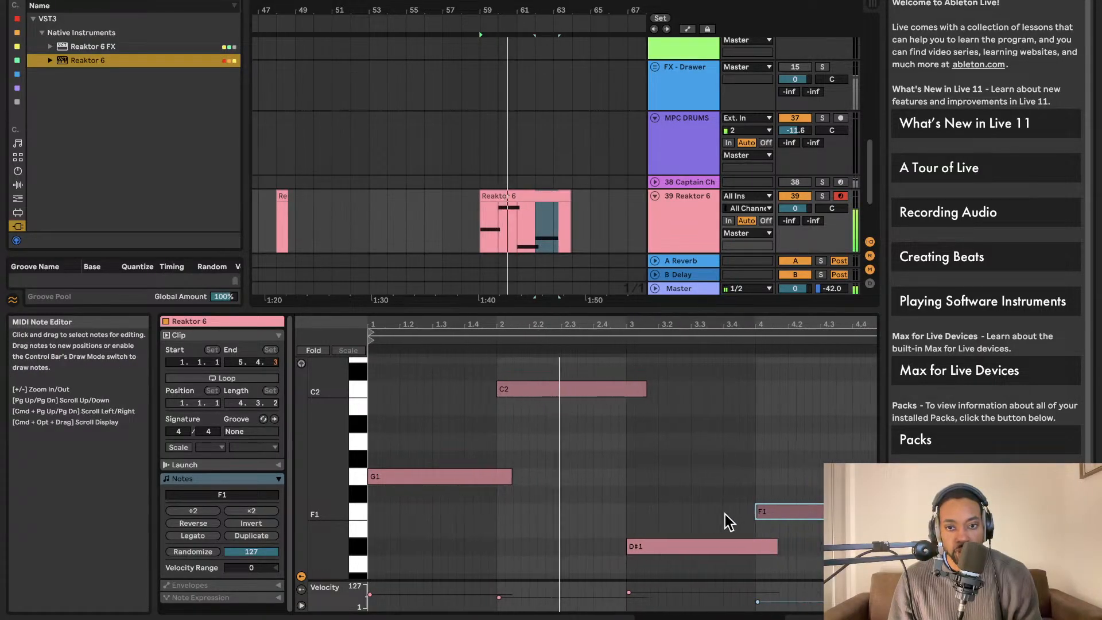
left_click_drag(724, 507, 726, 508)
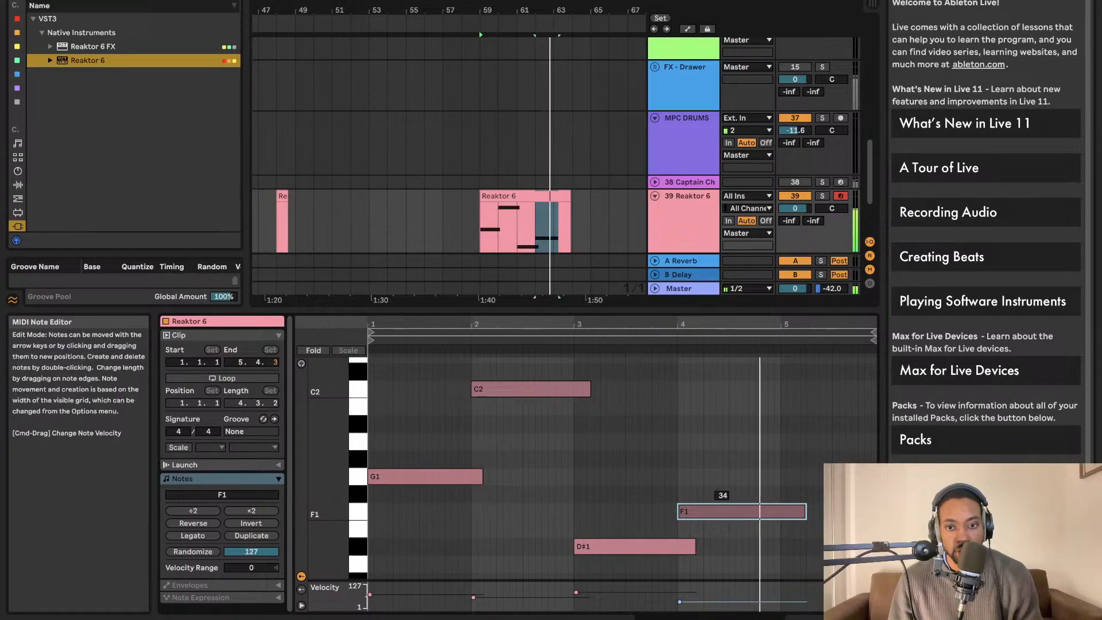
scroll(731, 509, "up", 1)
scroll(729, 514, "up", 1)
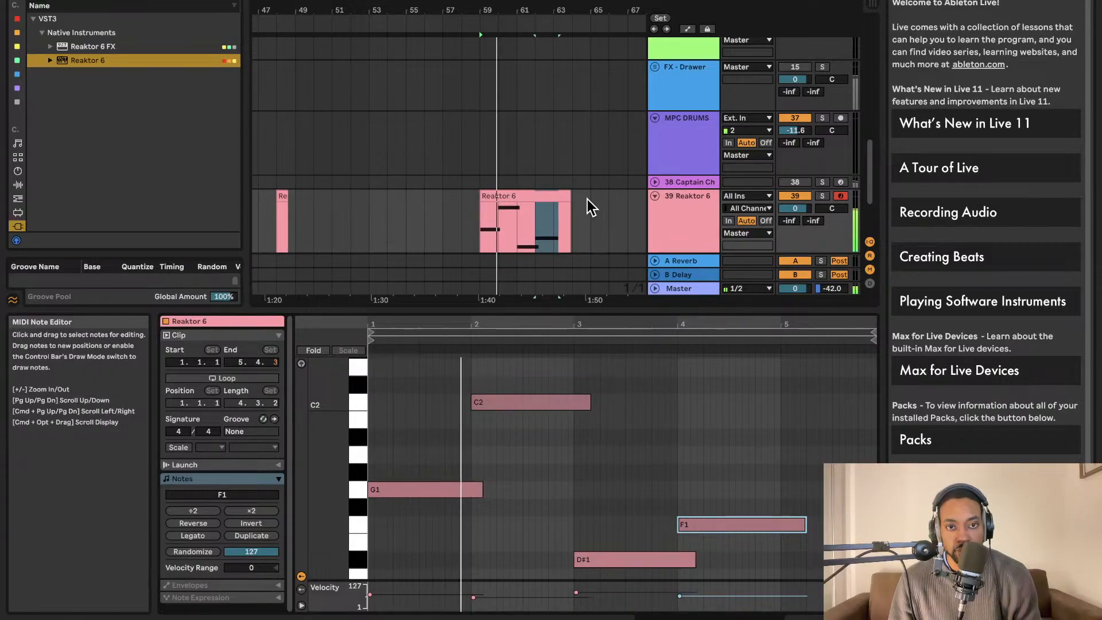
Shorten the Reaktor 6 clip to end at bar 63 and loop the arrangement over it.
scroll(580, 243, "up", 5)
scroll(579, 242, "up", 3)
scroll(625, 207, "down", 1)
scroll(623, 201, "right", 4)
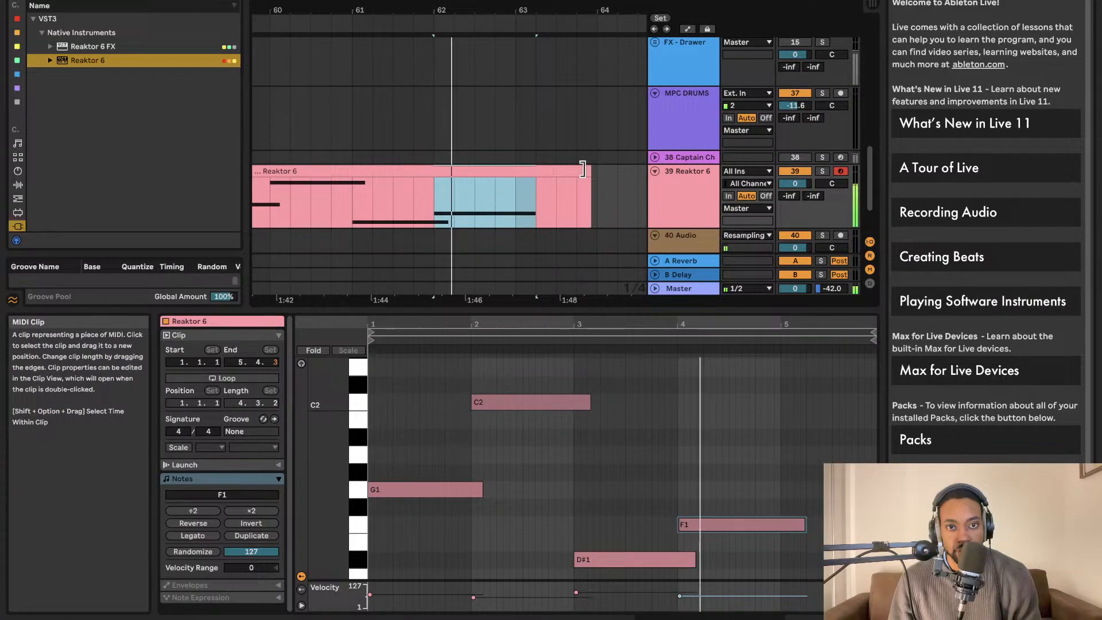
left_click_drag(590, 170, 512, 167)
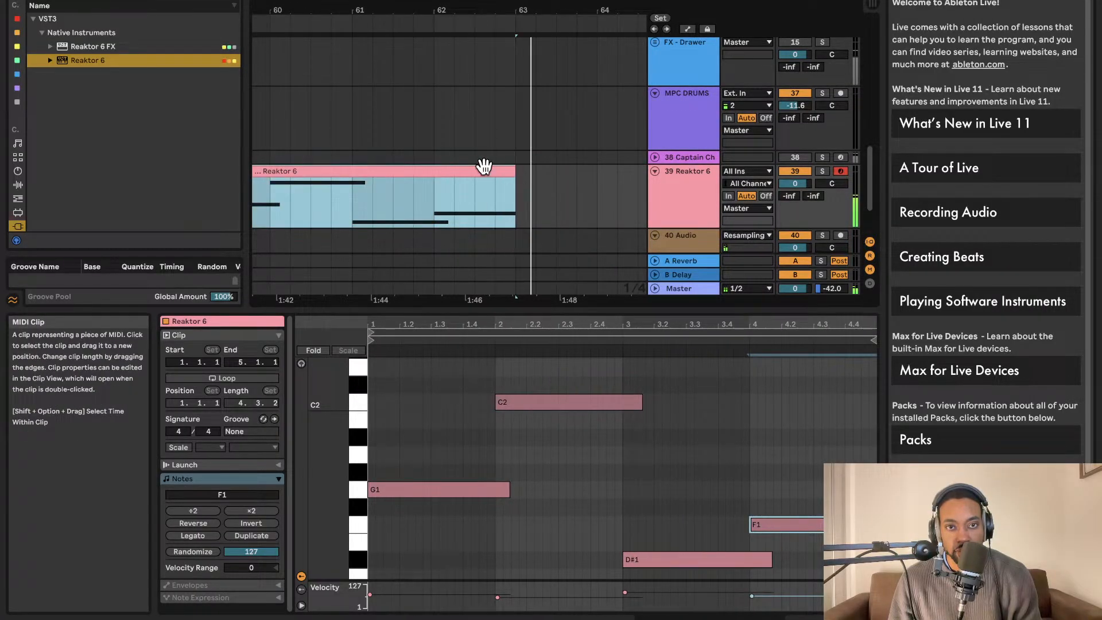
key("super+l")
key("space")
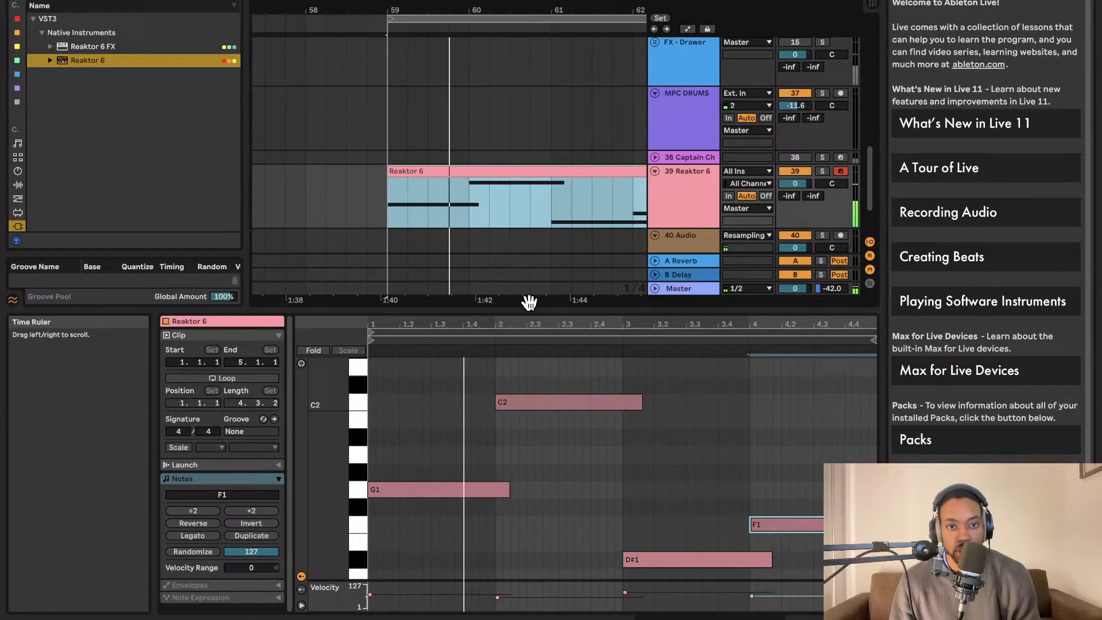
Resample the Reaktor 6 clip from bar 59 to 63 onto the 40 Audio track and deactivate the Reaktor 6 track.
left_click_drag(529, 310, 613, 491)
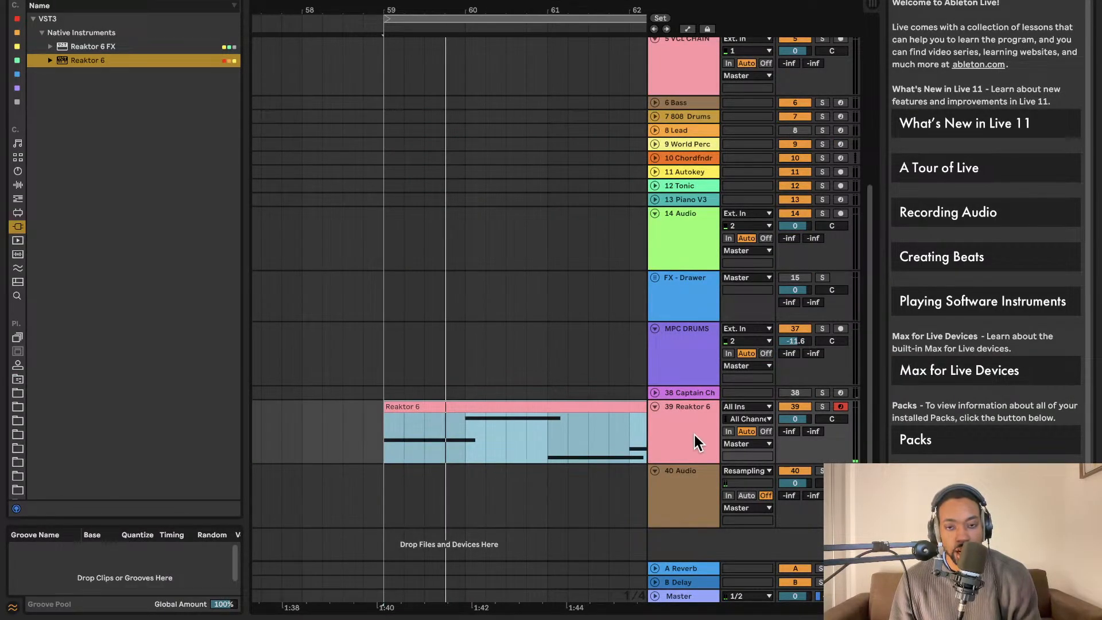
left_click(687, 481)
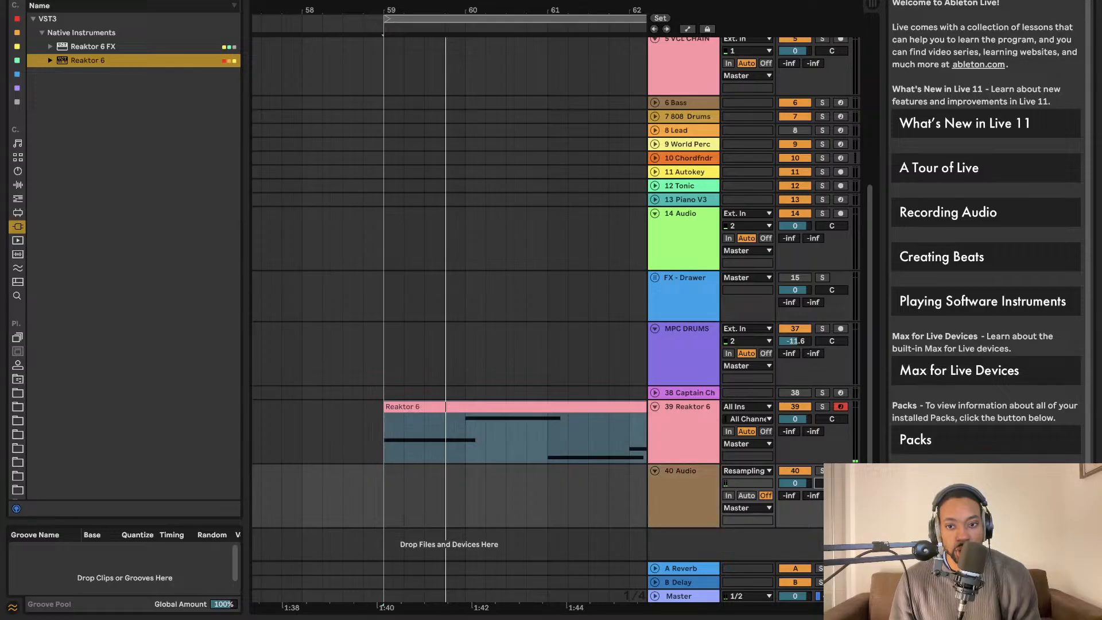
key("space")
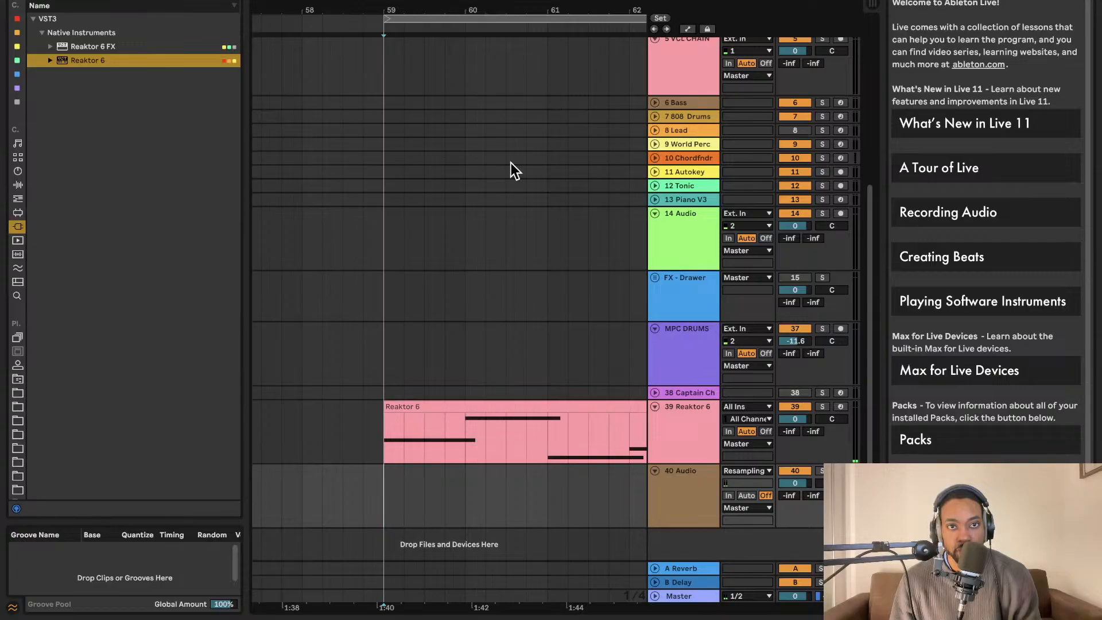
key("F9")
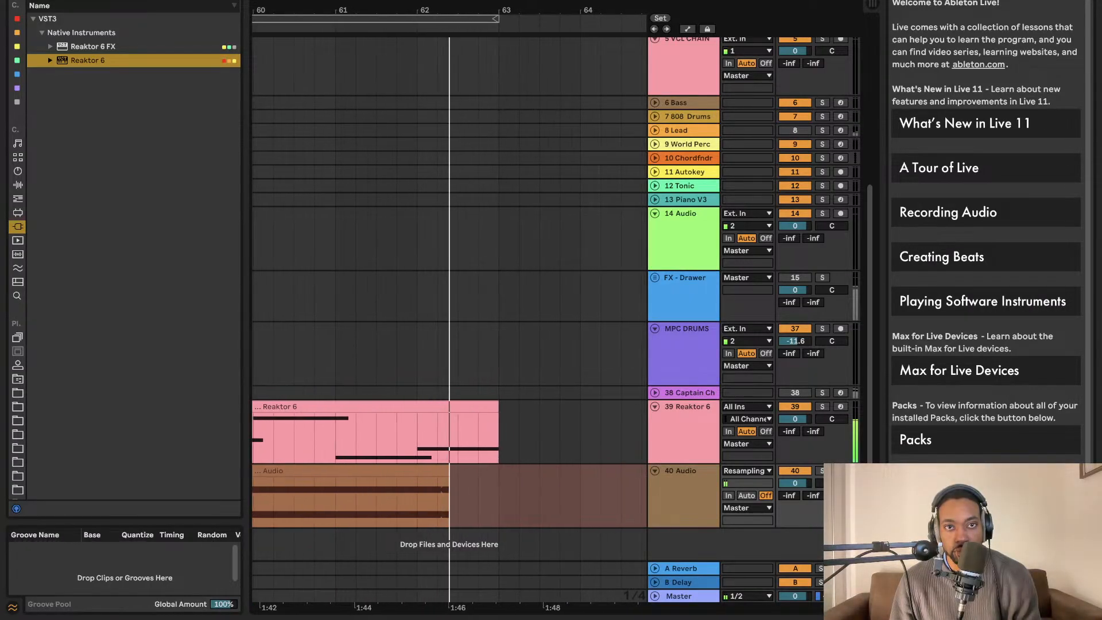
key("space")
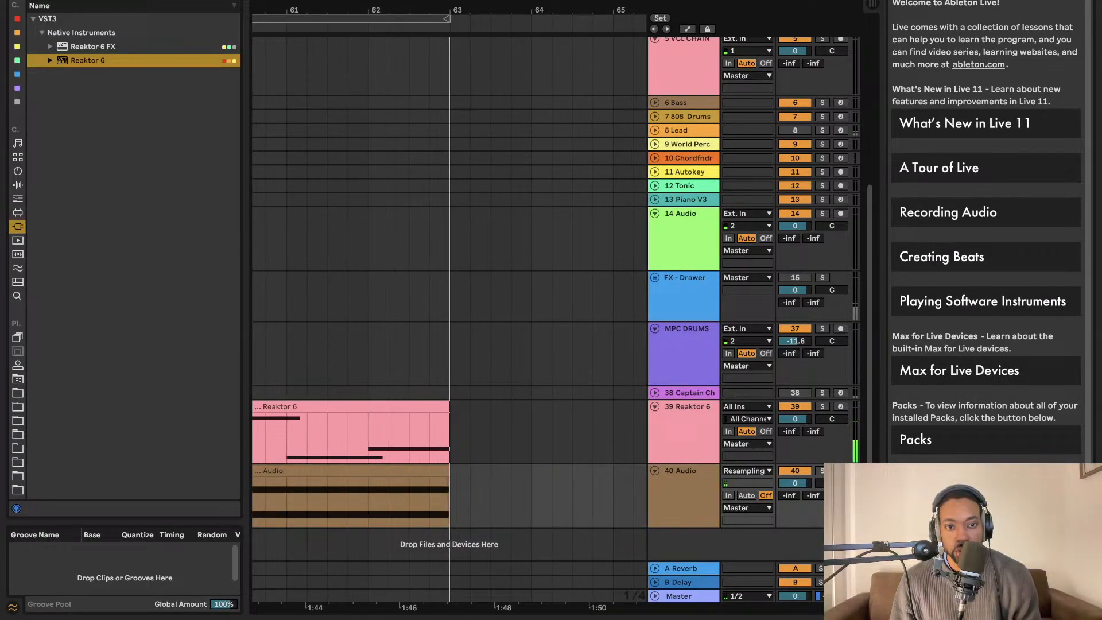
left_click(787, 407)
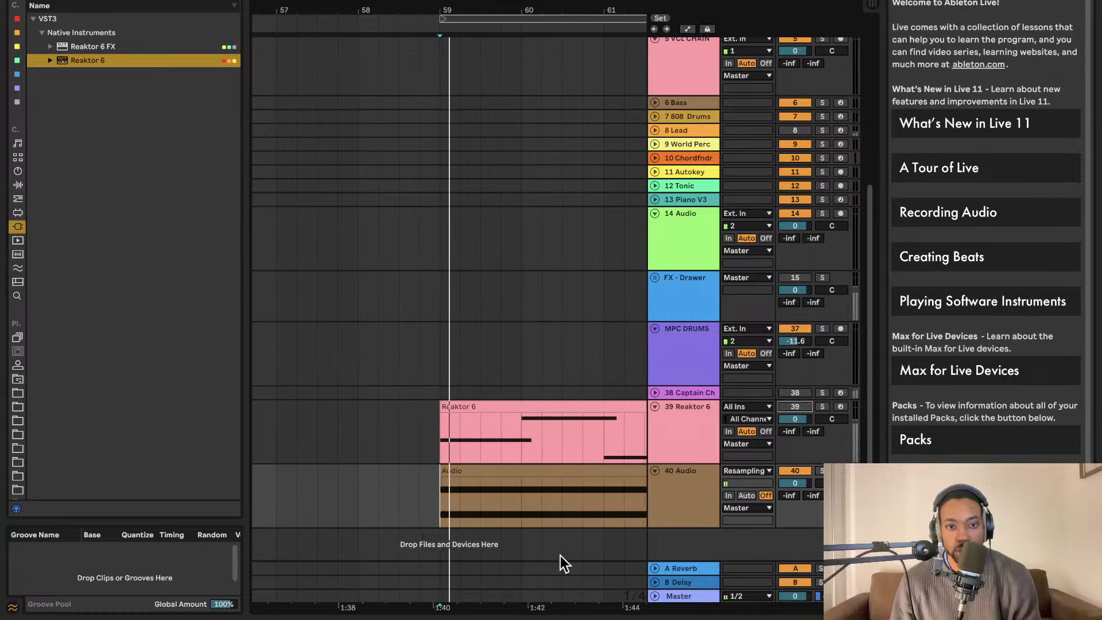
Loop playback over the recorded audio clip and inspect its waveform in an enlarged sample editor.
double_click(525, 488)
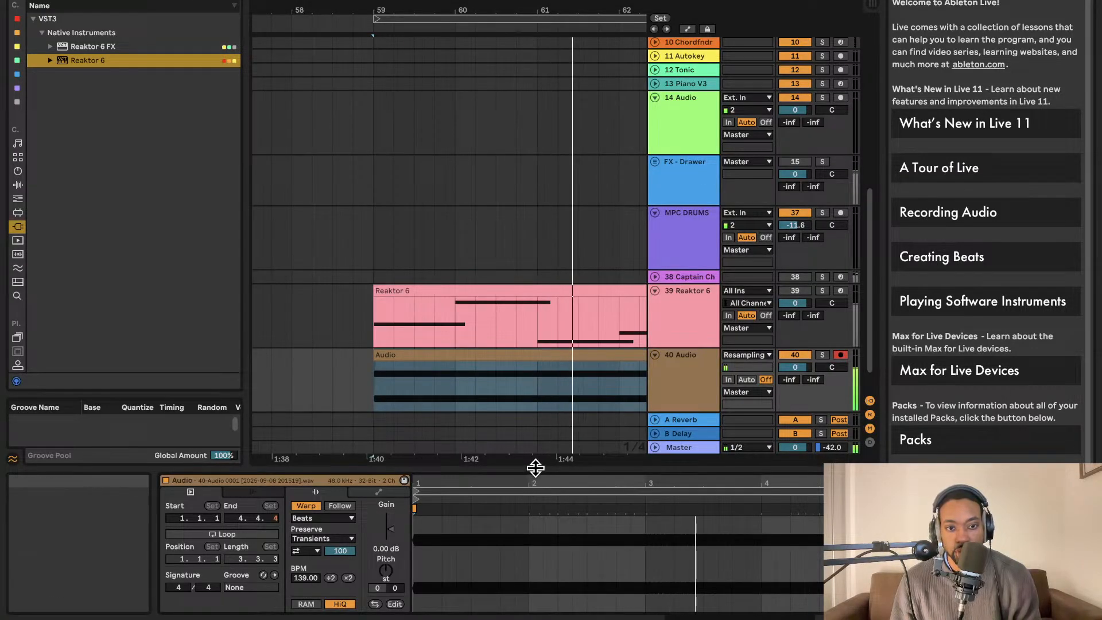
left_click_drag(533, 468, 534, 344)
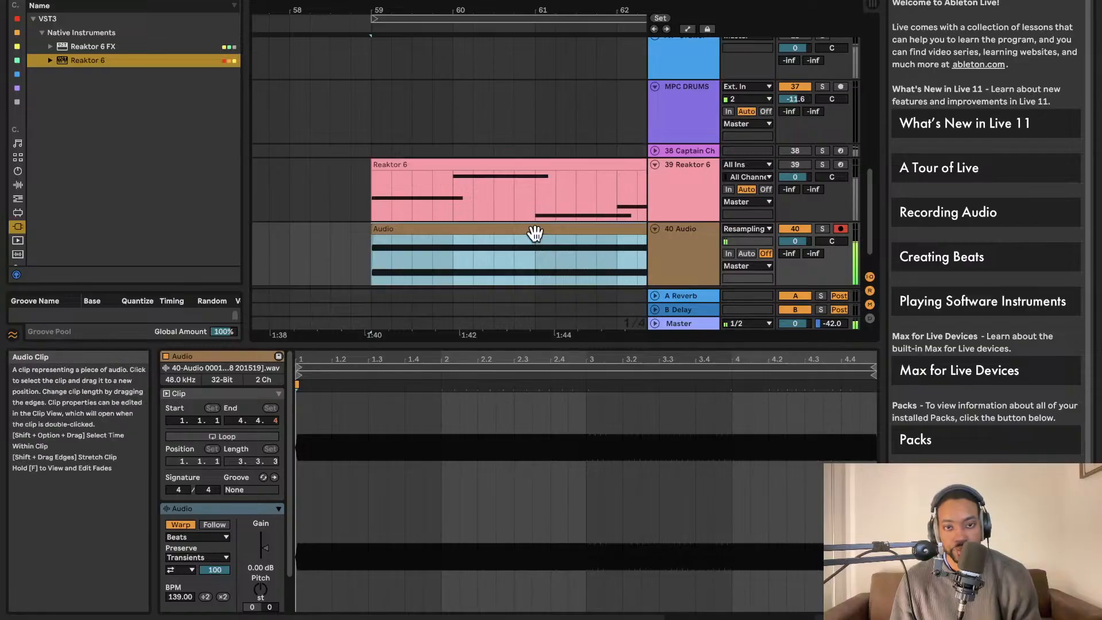
key("super+l")
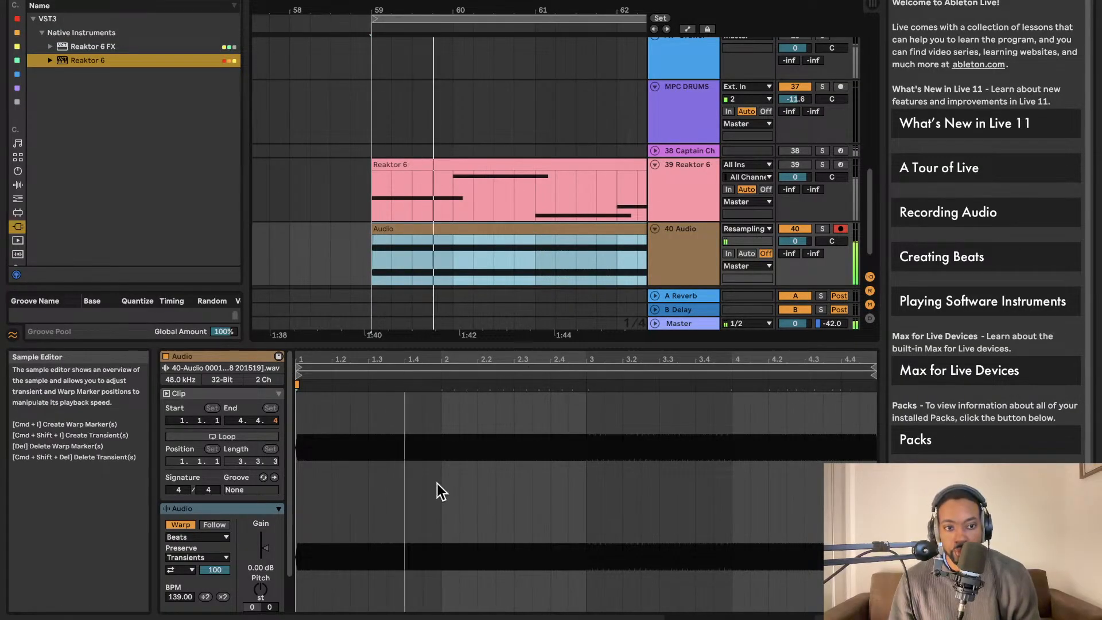
scroll(436, 483, "up", 5)
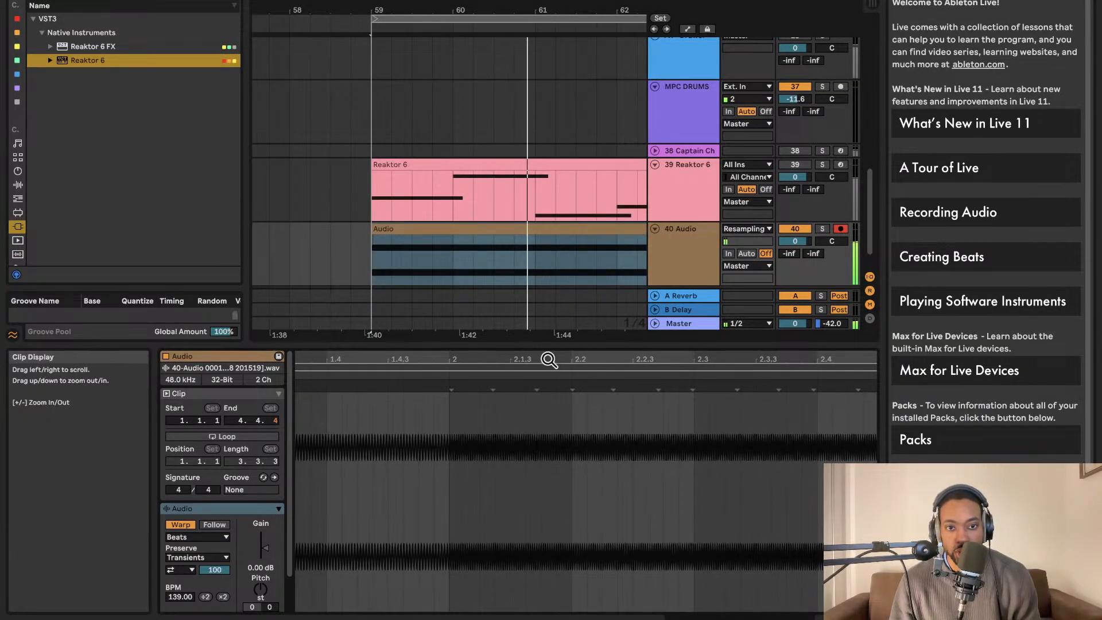
key("super+alt+l")
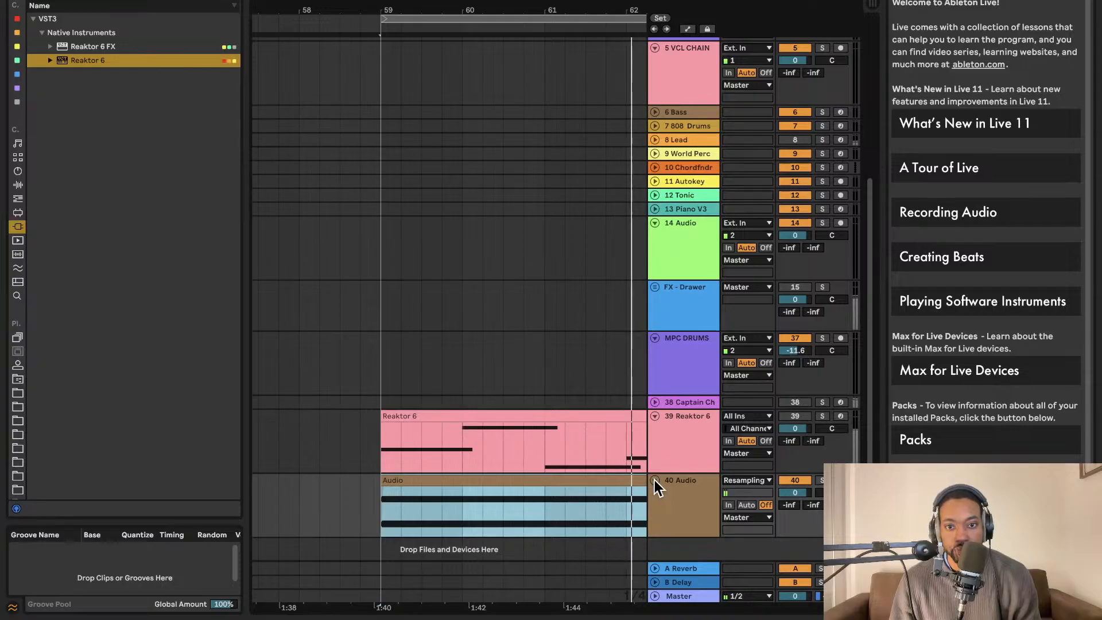
Show the Reaktor 6 track's device and open the Reaktor 6 plug-in window.
left_click(655, 416)
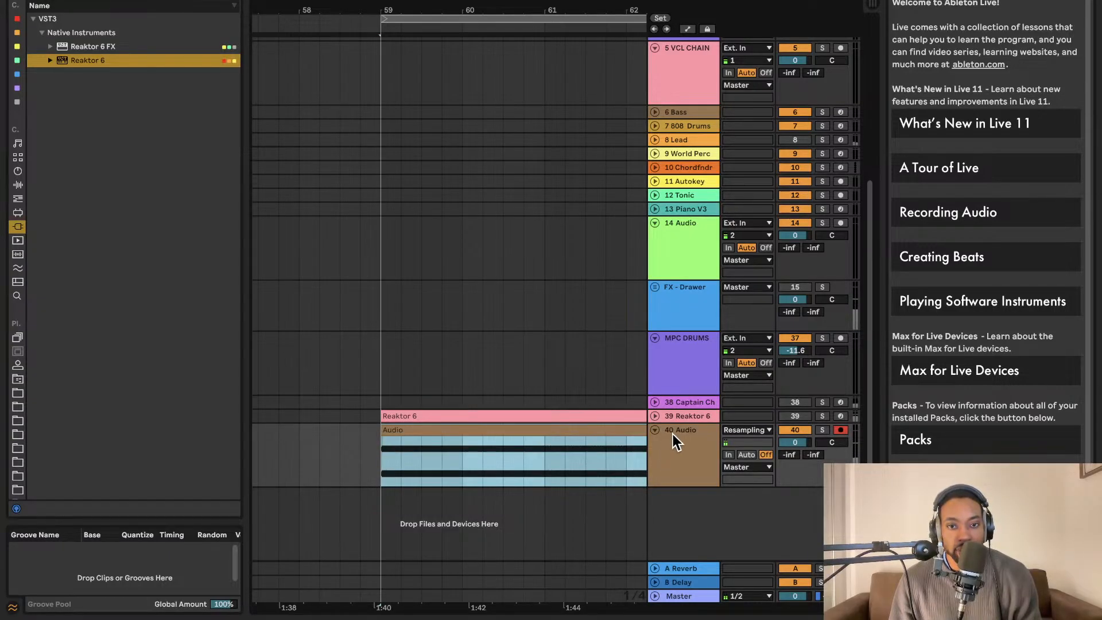
left_click(654, 416)
double_click(680, 445)
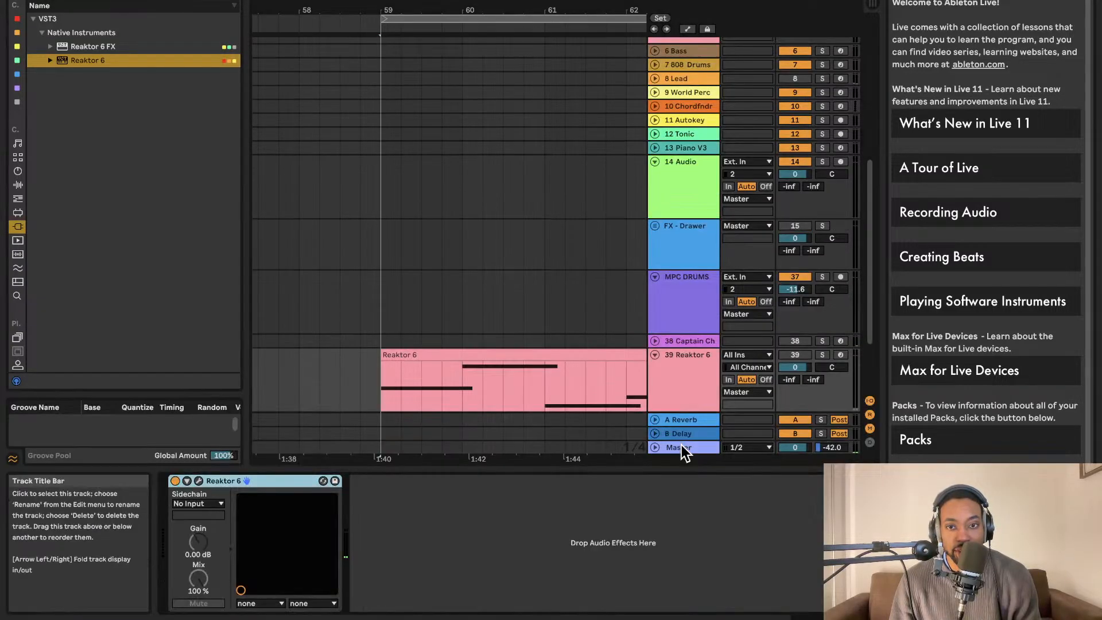
left_click(200, 481)
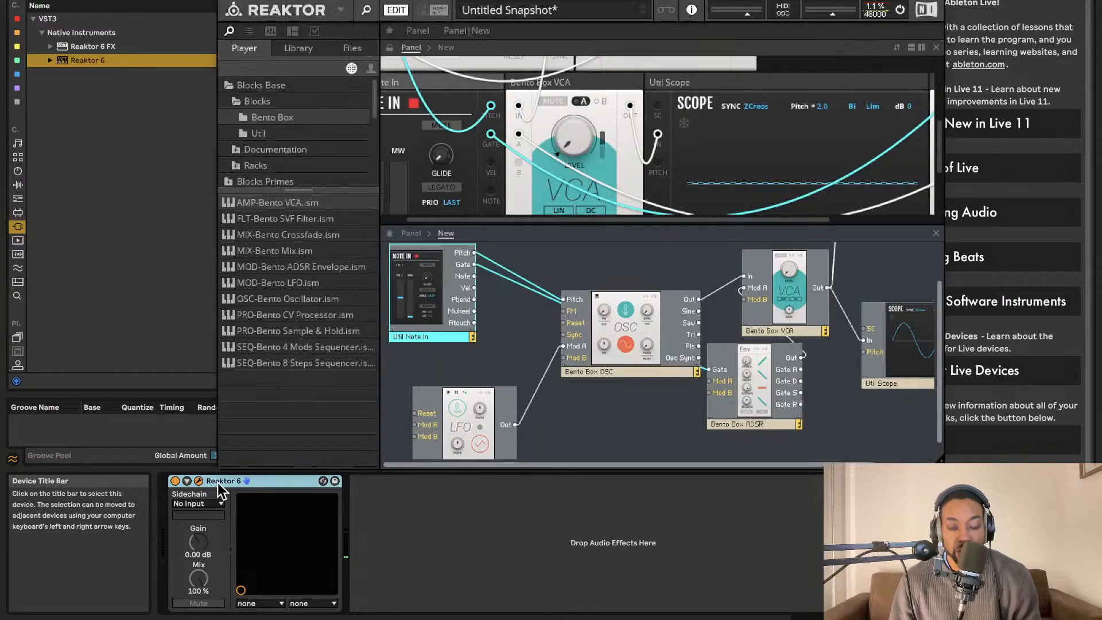
Examine the synth's block wiring and the Util Scope's waveform, and close the plug-in window.
scroll(814, 380, "up", 3)
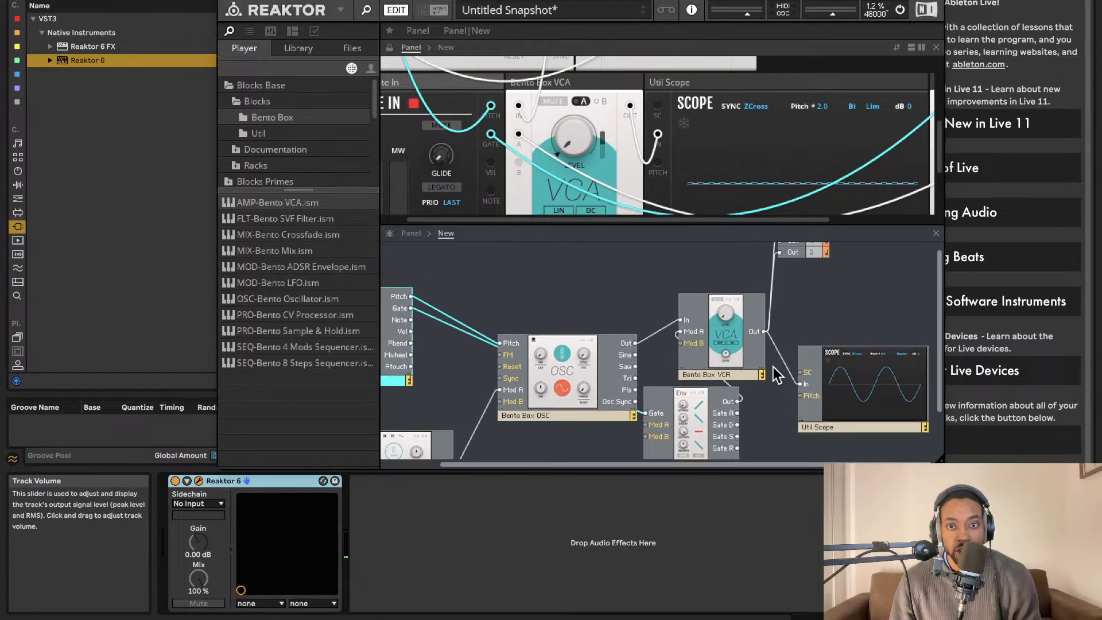
scroll(700, 351, "down", 2)
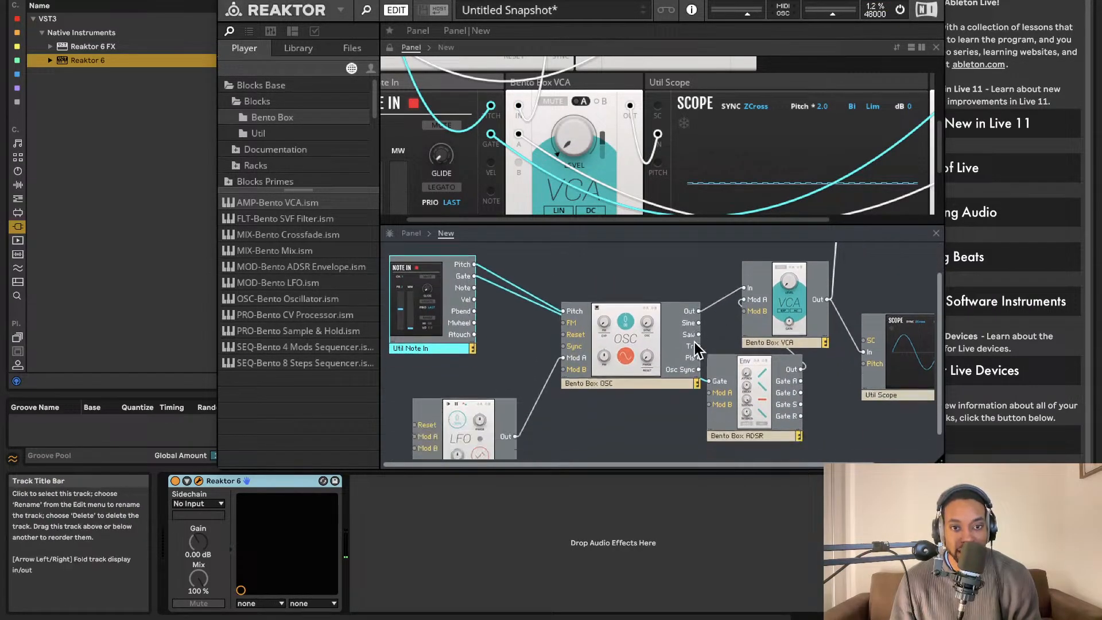
scroll(586, 350, "right", 3)
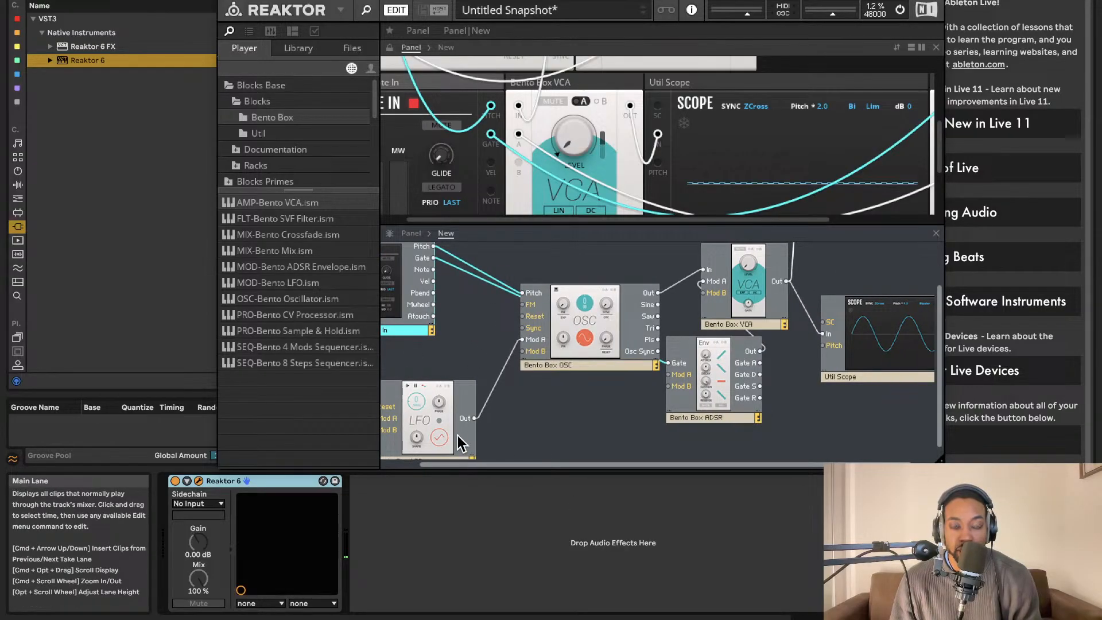
scroll(809, 393, "right", 2)
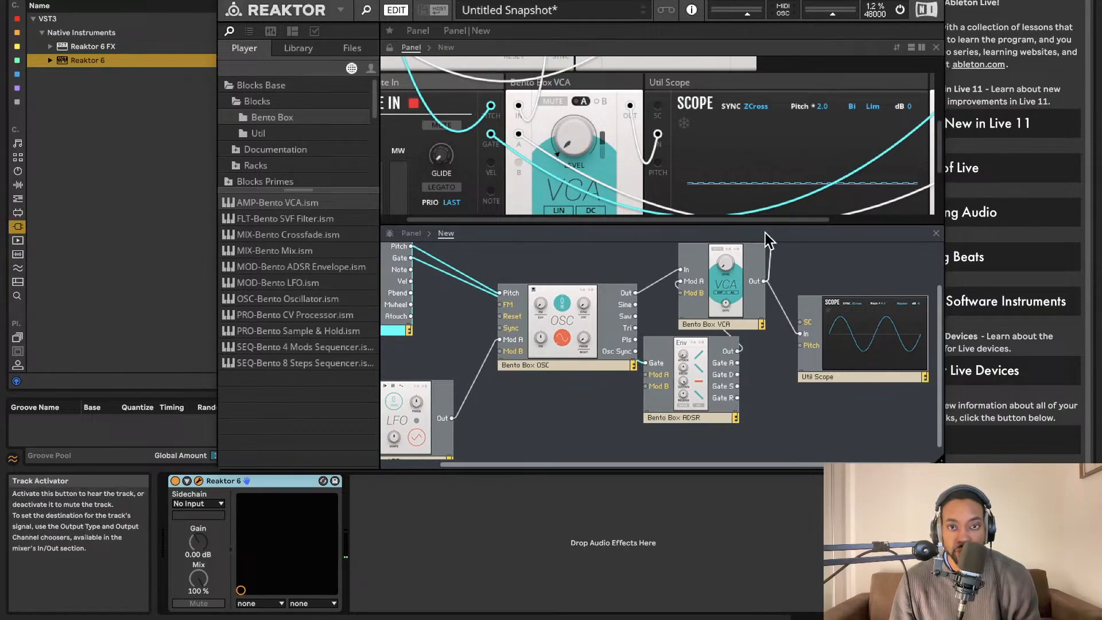
scroll(788, 219, "right", 2)
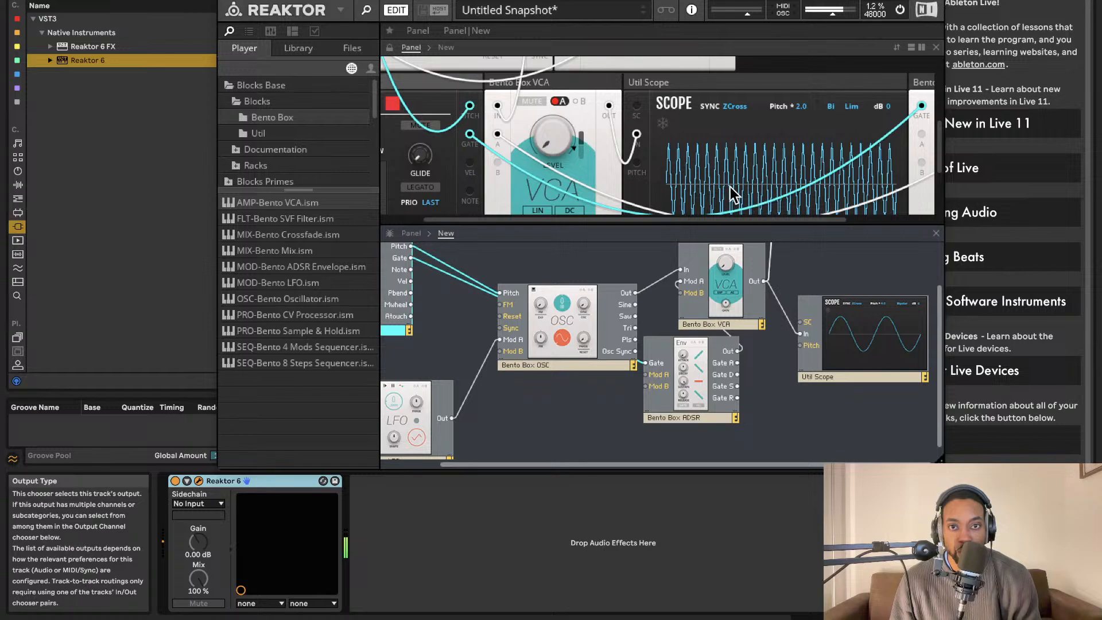
scroll(748, 193, "down", 2)
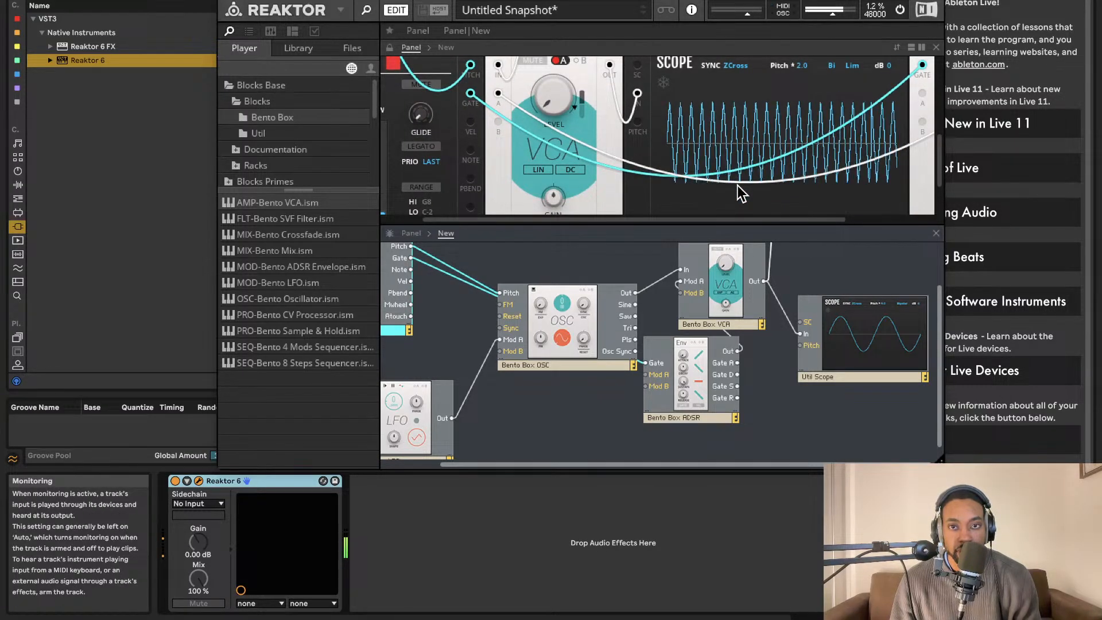
left_click(224, 1)
Select the 40 Audio track so its empty effects chain is shown.
scroll(500, 356, "down", 4)
scroll(503, 355, "left", 5)
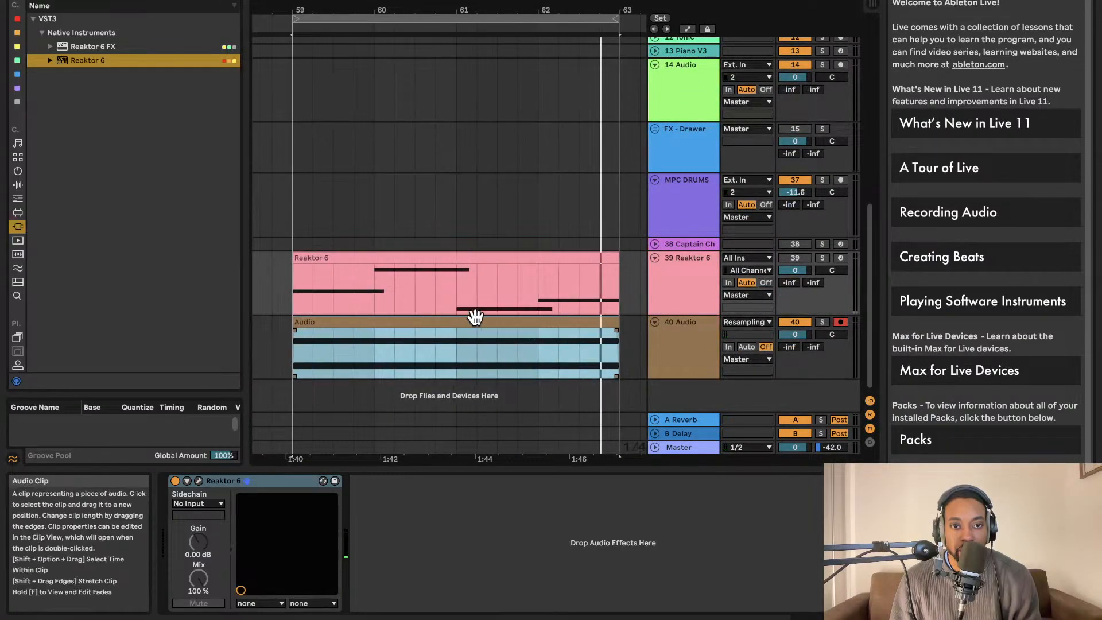
scroll(501, 318, "down", 3)
scroll(470, 317, "up", 5)
scroll(471, 316, "left", 1)
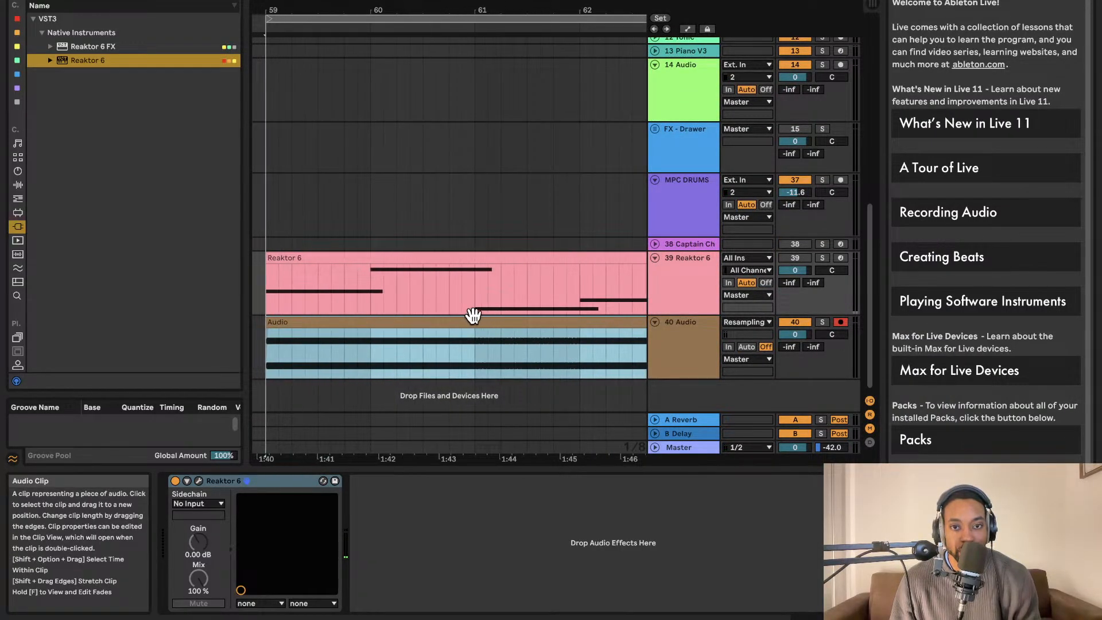
scroll(472, 315, "left", 2)
left_click(669, 326)
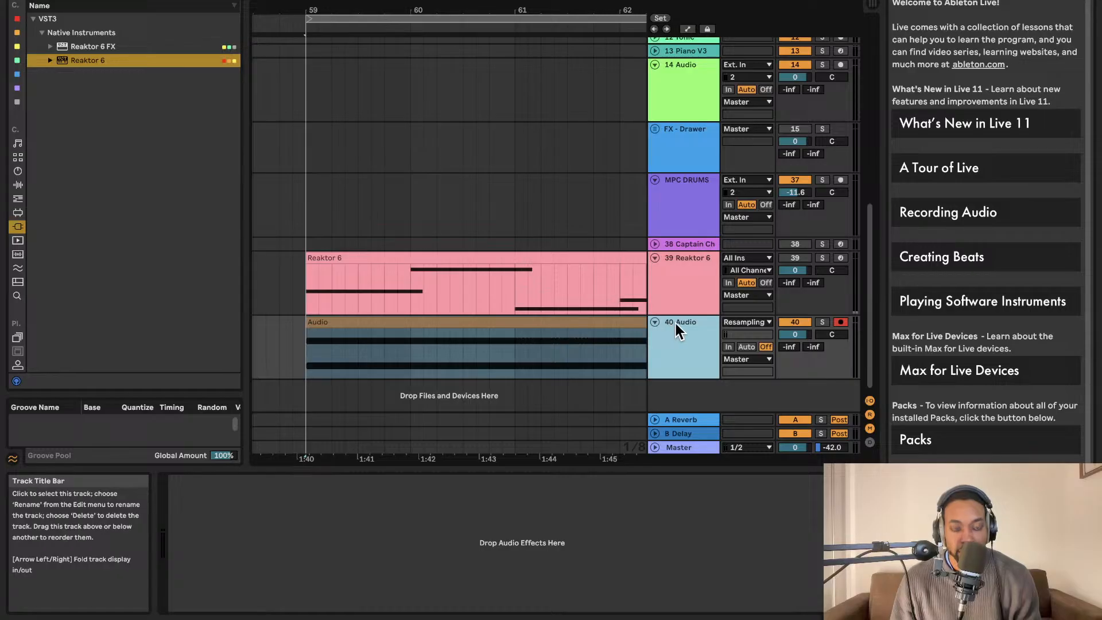
Rename the resampled 40 Audio track and its recorded clip "Bass".
left_click(632, 356)
left_click(403, 327)
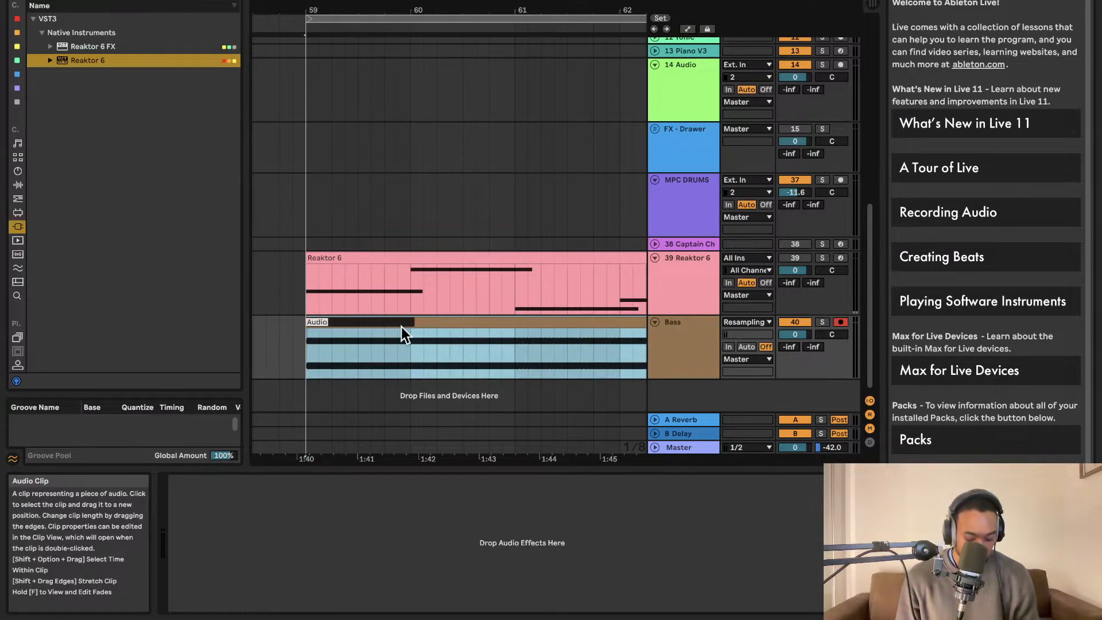
key("super+r")
key("BackSpace")
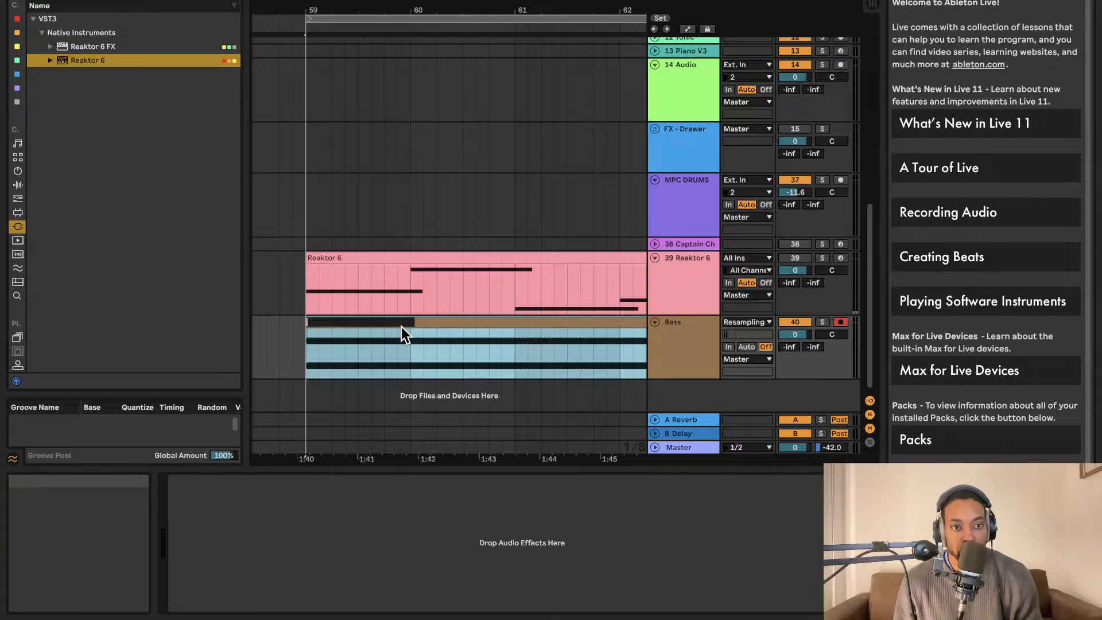
type("BAs")
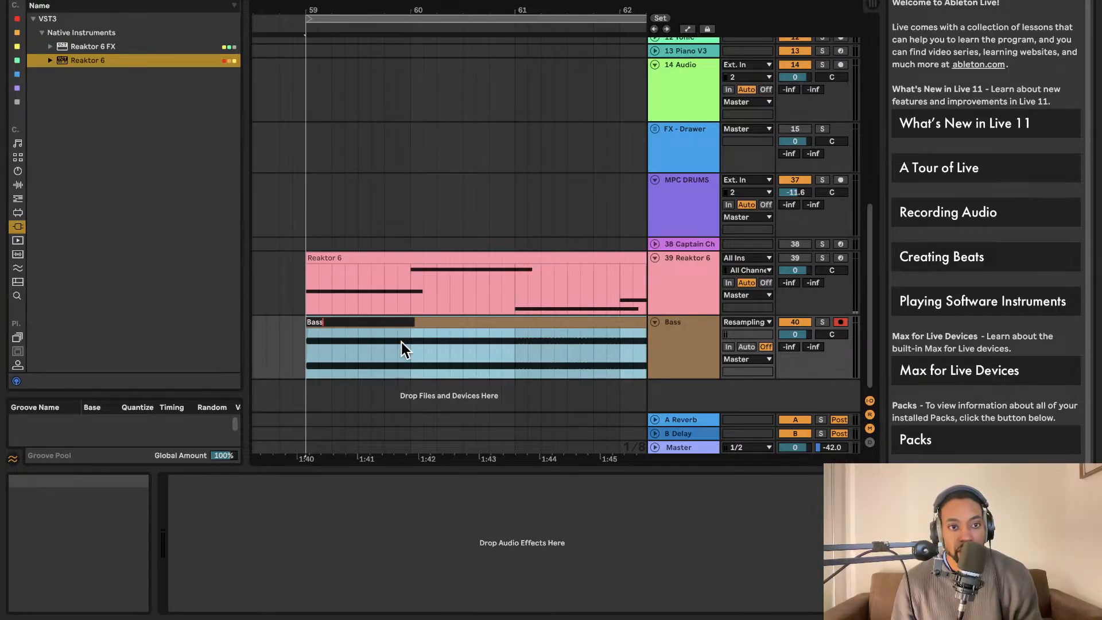
left_click(412, 354)
left_click(430, 324)
Start playback and preview RKU_HD_140_drum_loop_full_angazi.wav from the Drum loop user folder in the browser.
key("space")
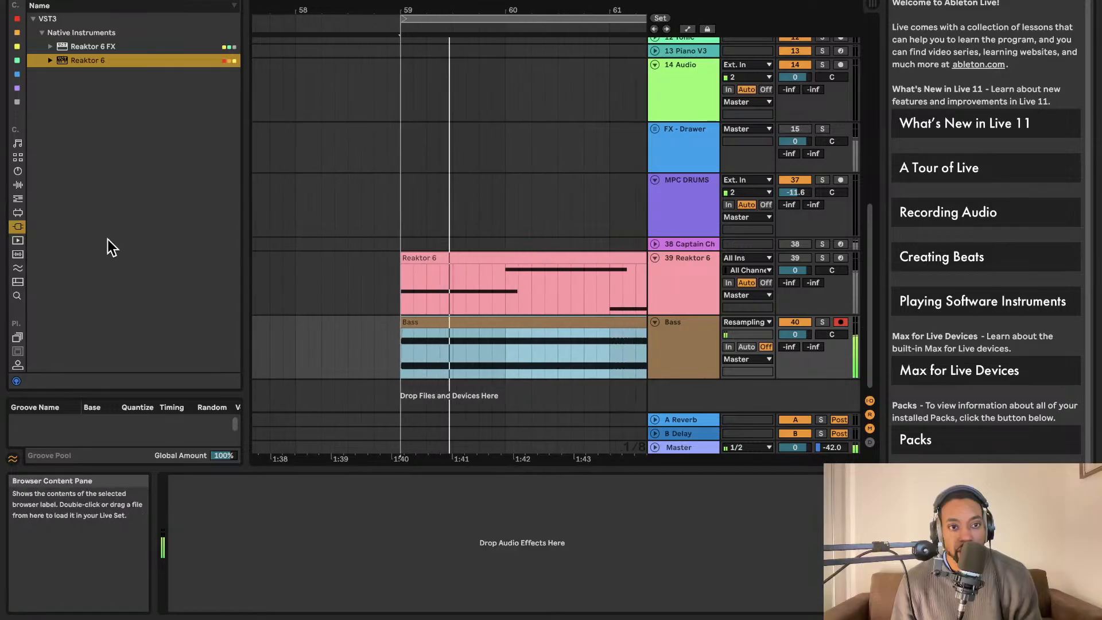
scroll(23, 292, "down", 5)
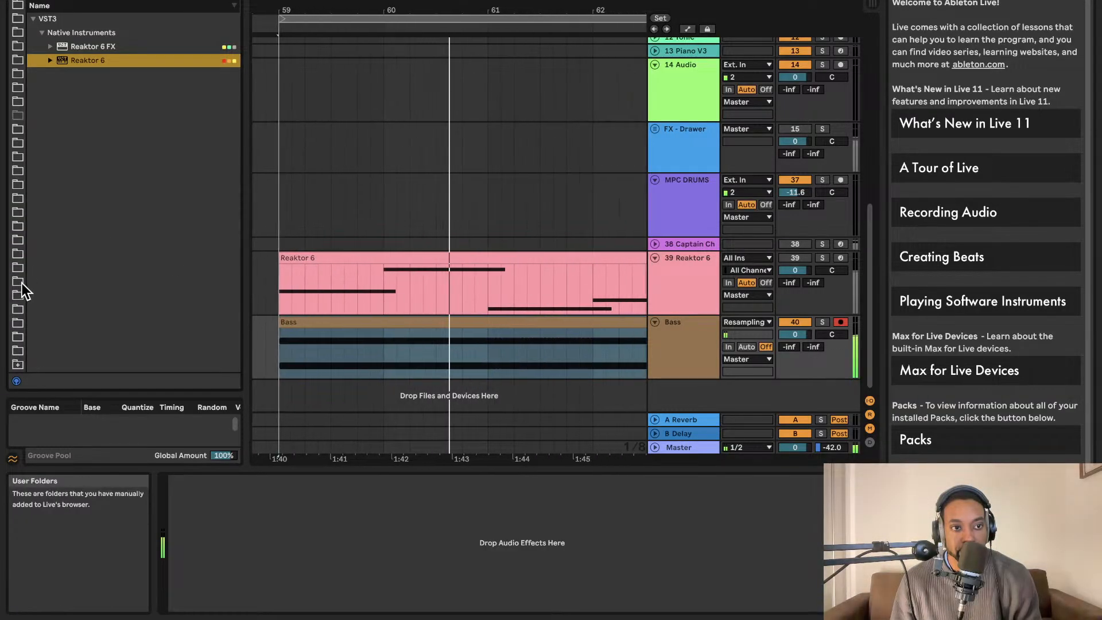
left_click(18, 350)
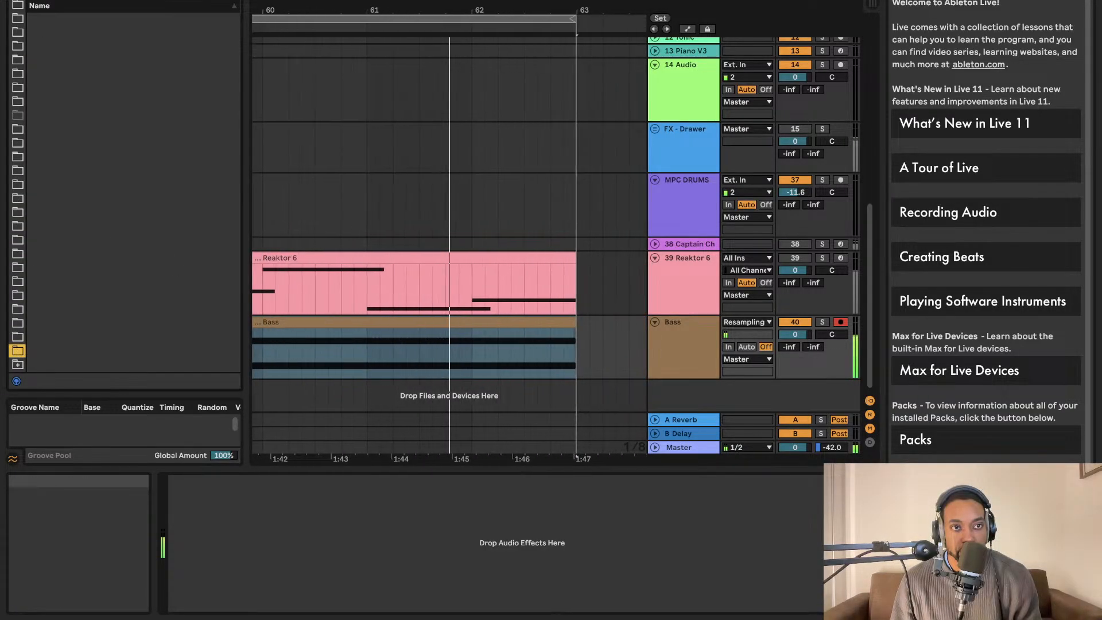
left_click(231, 1)
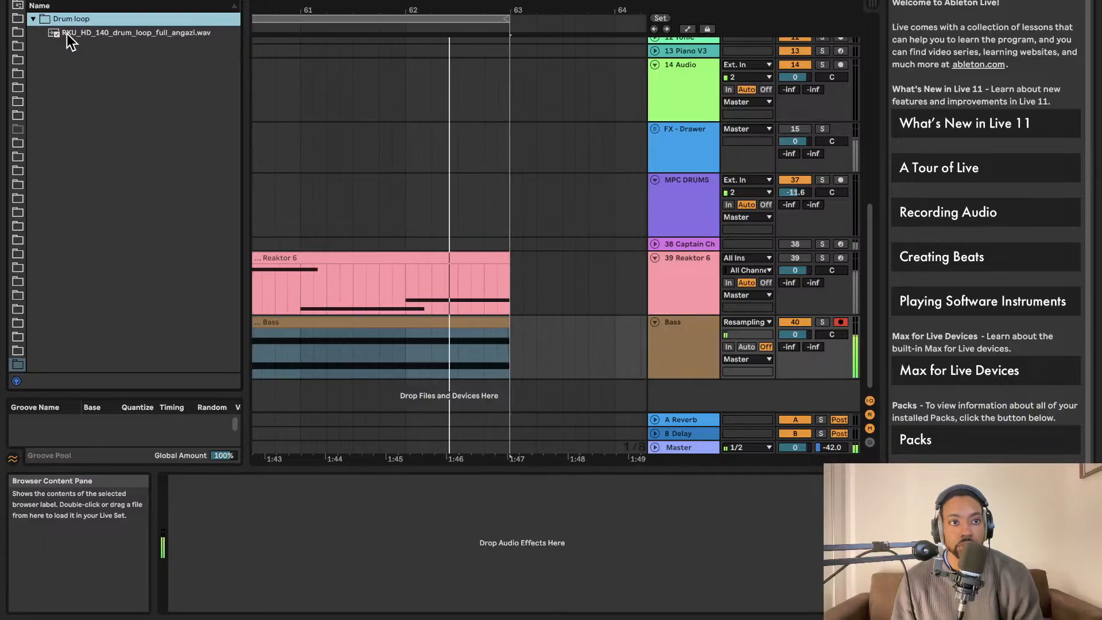
left_click(81, 33)
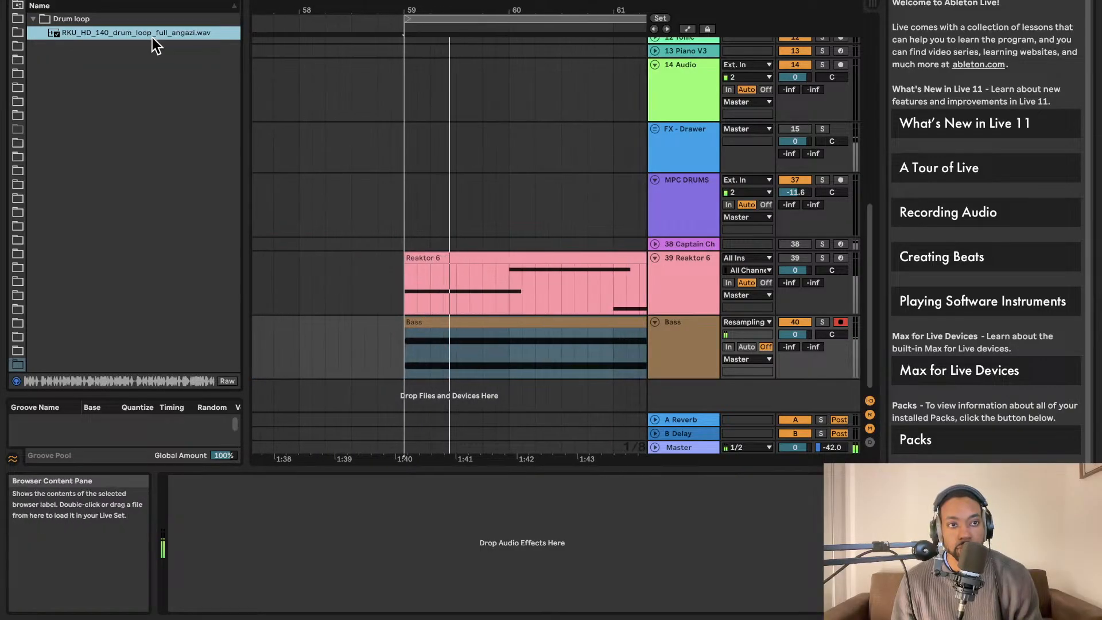
Place the drum loop on a new audio track starting at bar 59 and set that track's volume to -19.6 dB.
left_click_drag(152, 35, 407, 394)
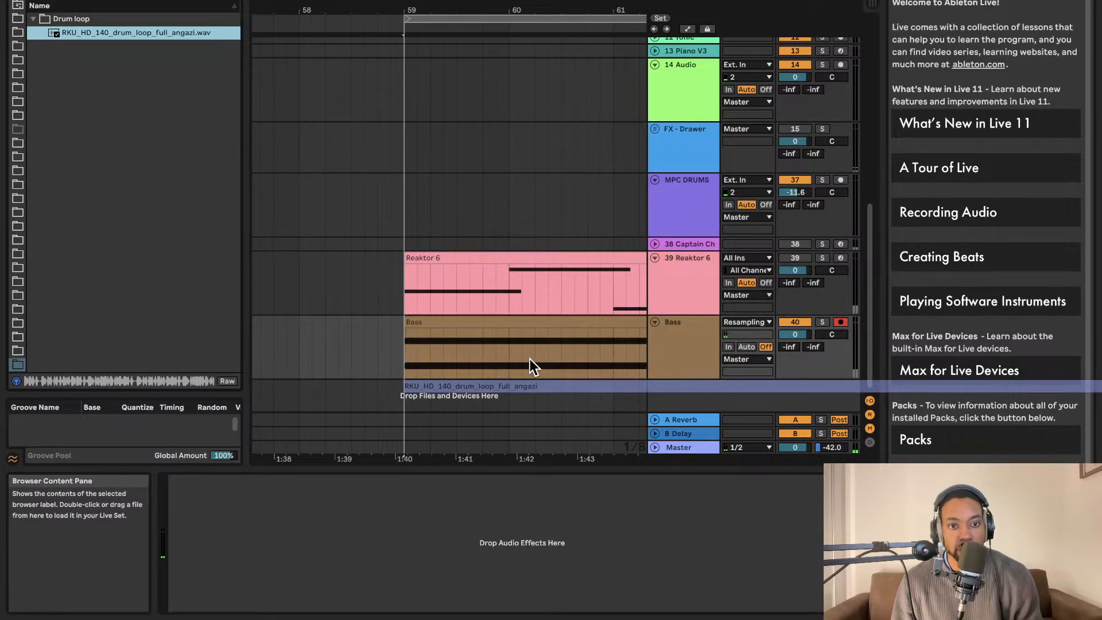
mouse_move(794, 335)
left_mouse_down()
mouse_move(794, 367)
mouse_move(798, 340)
left_mouse_up()
key("space")
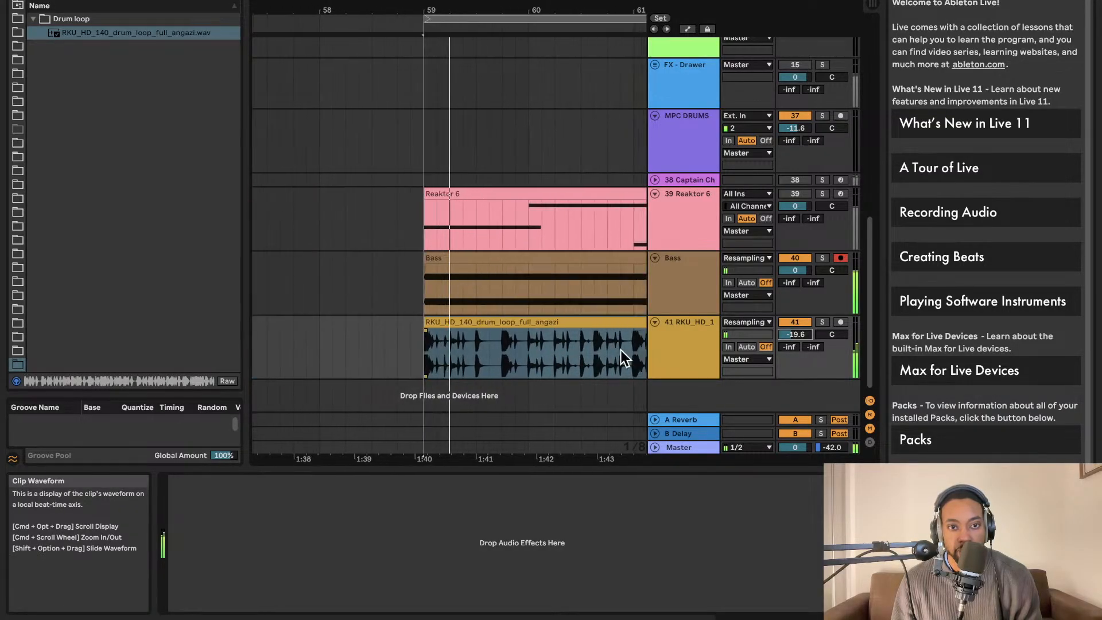
Split the drum loop clip at bar 63, where the bass clips end, and remove the remainder.
scroll(602, 343, "right", 2)
left_click(601, 341)
left_click(581, 348)
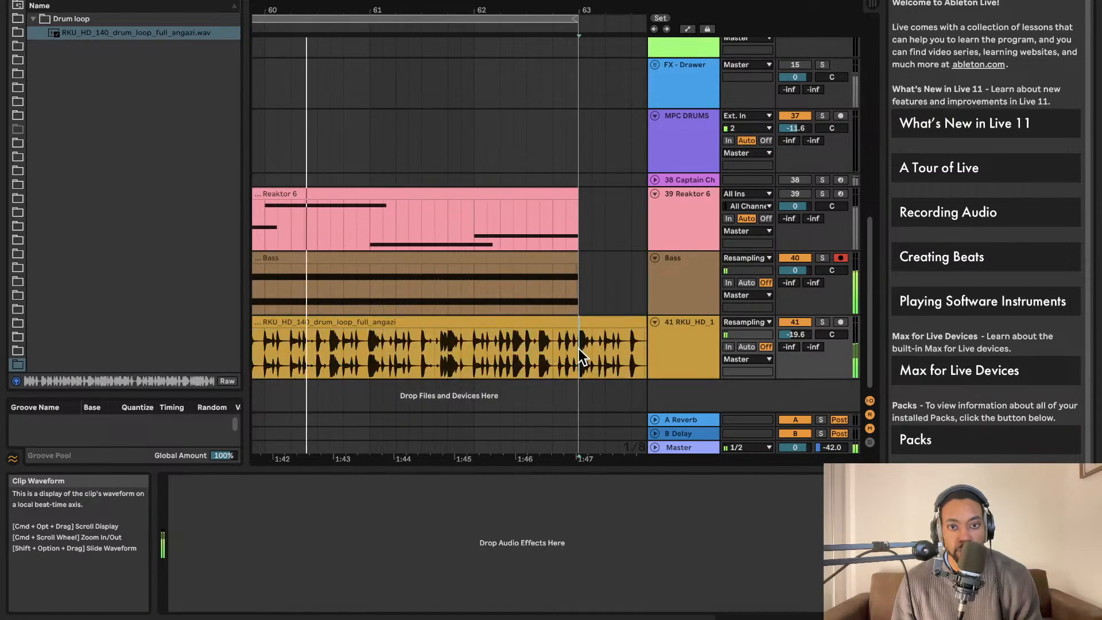
key("super+e")
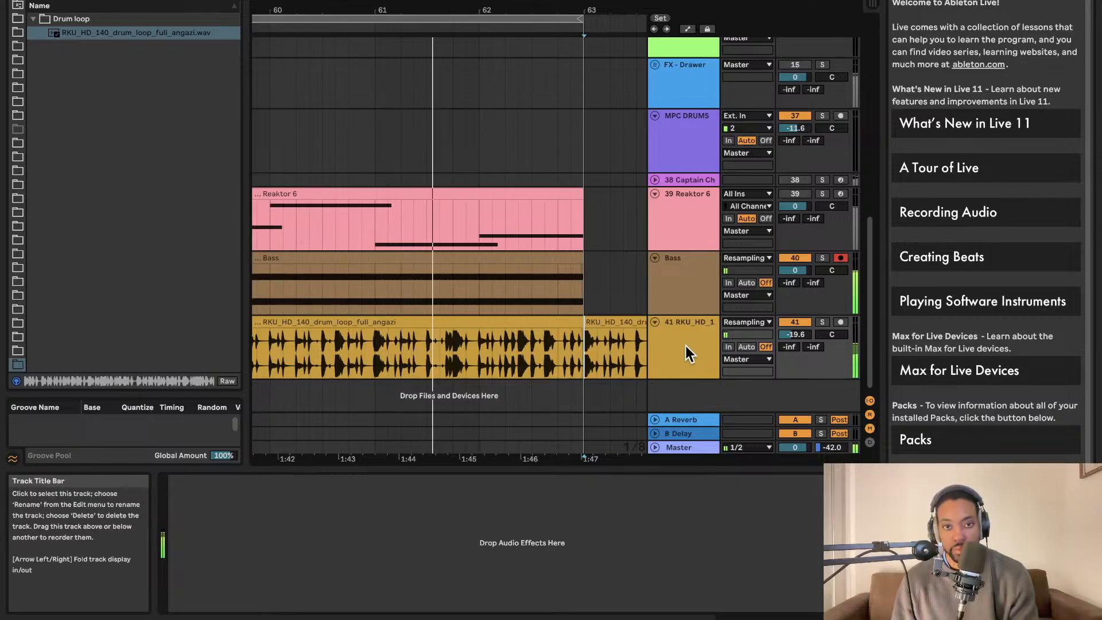
Set the Bass track's volume to -6.6 dB.
left_click_drag(793, 270, 793, 284)
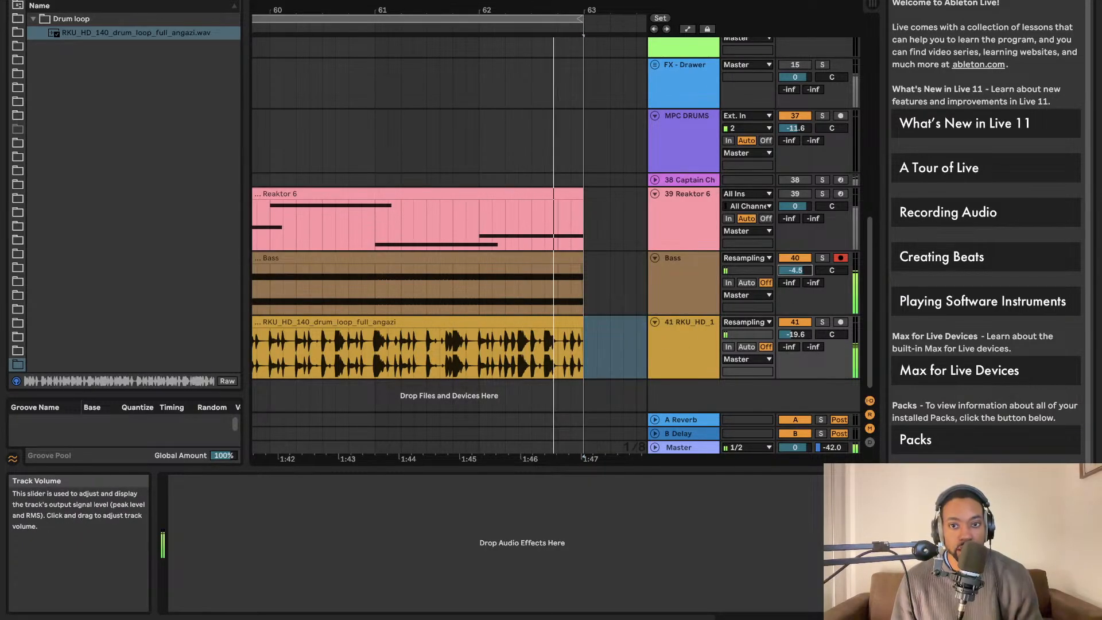
left_click(679, 287)
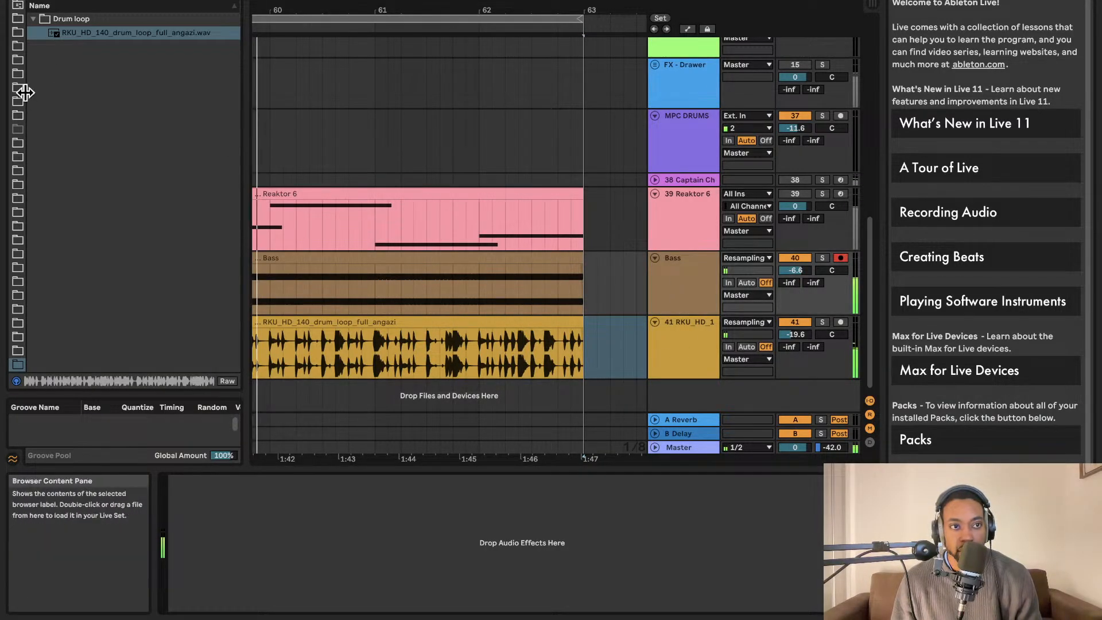
Add a Compressor from the Dynamics audio effects to the 39 Reaktor 6 track.
left_click(17, 163)
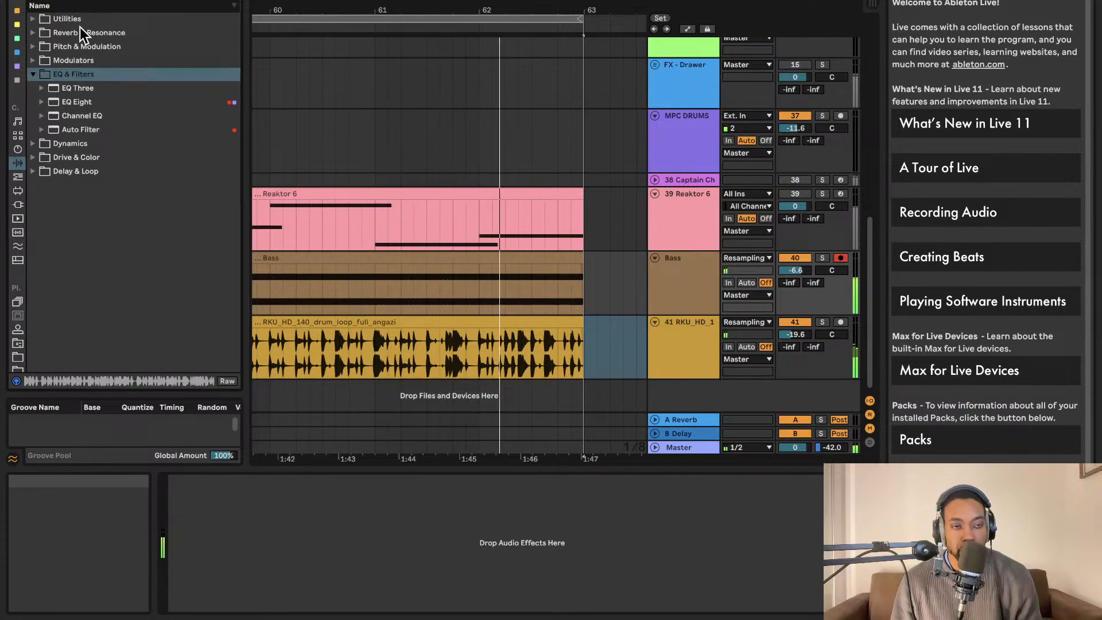
left_click(58, 143)
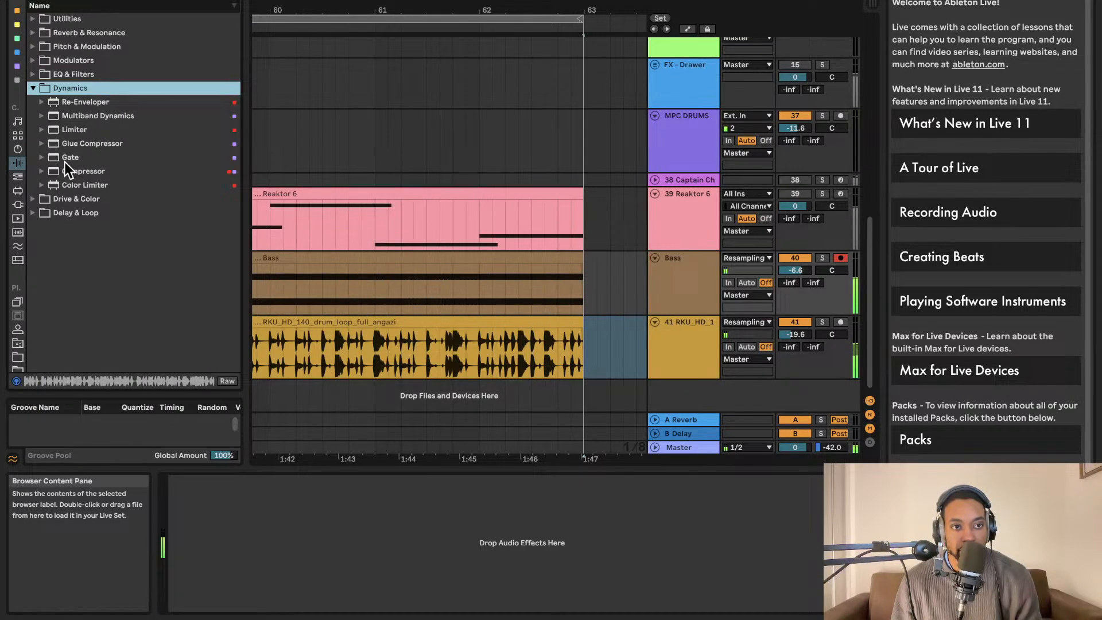
left_click_drag(64, 173, 671, 242)
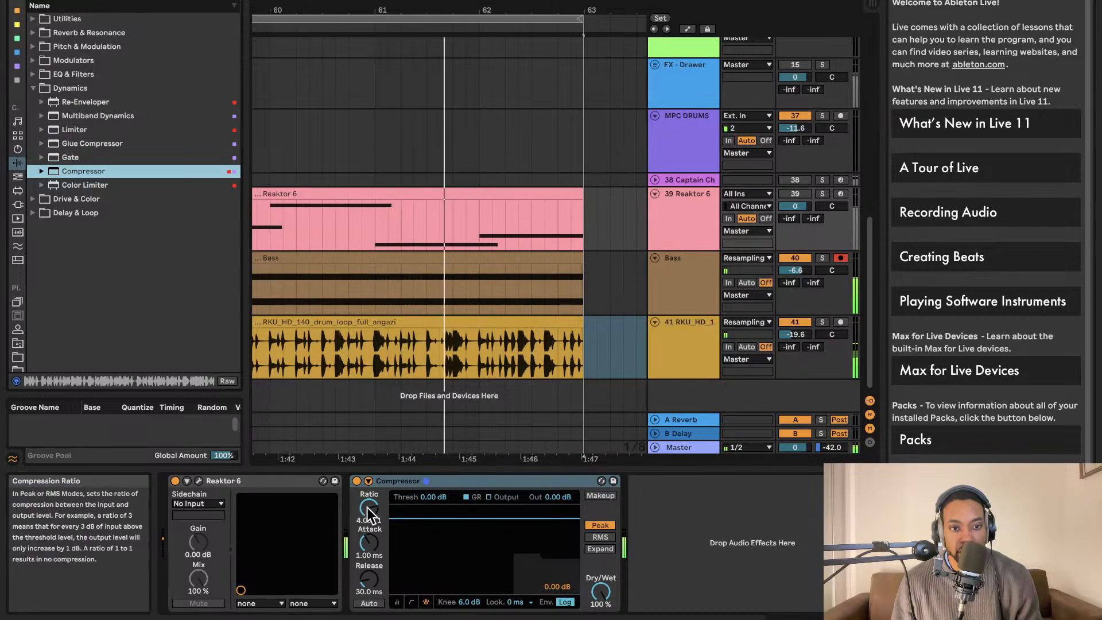
Sidechain the Compressor from the 41-RKU HD 140 drum loop full angazi track with a threshold of -15.9 dB.
left_click(369, 481)
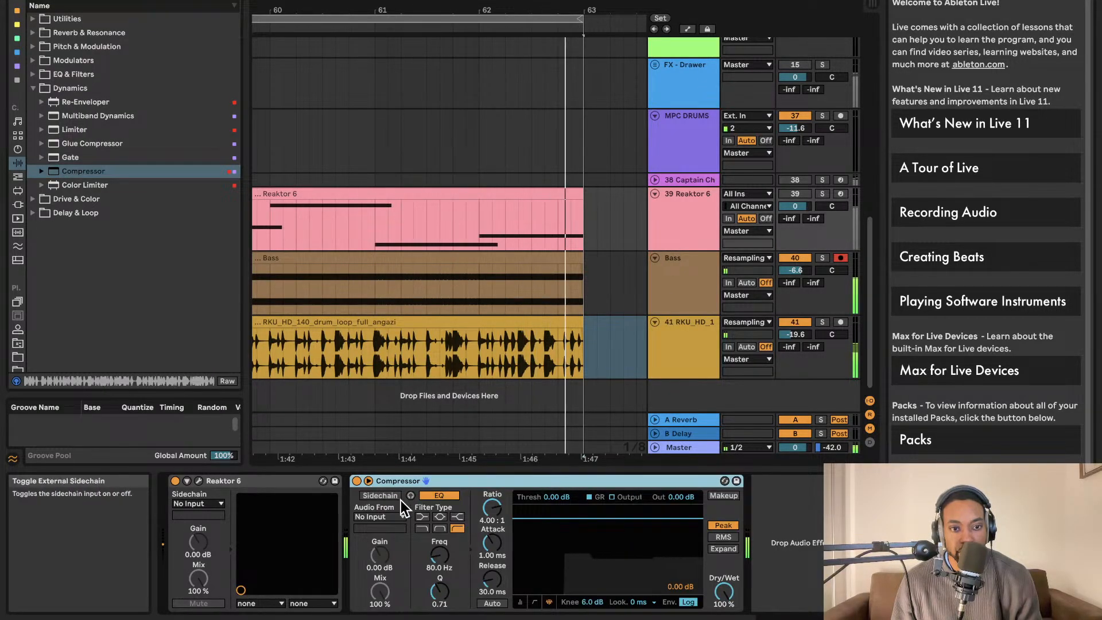
left_click(379, 516)
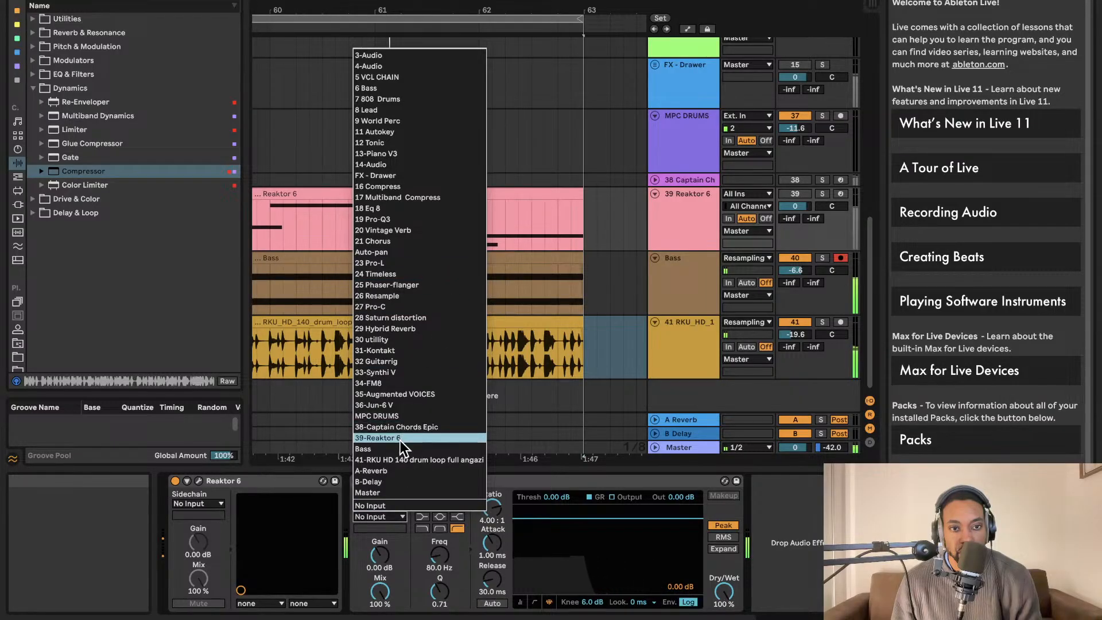
left_click(391, 460)
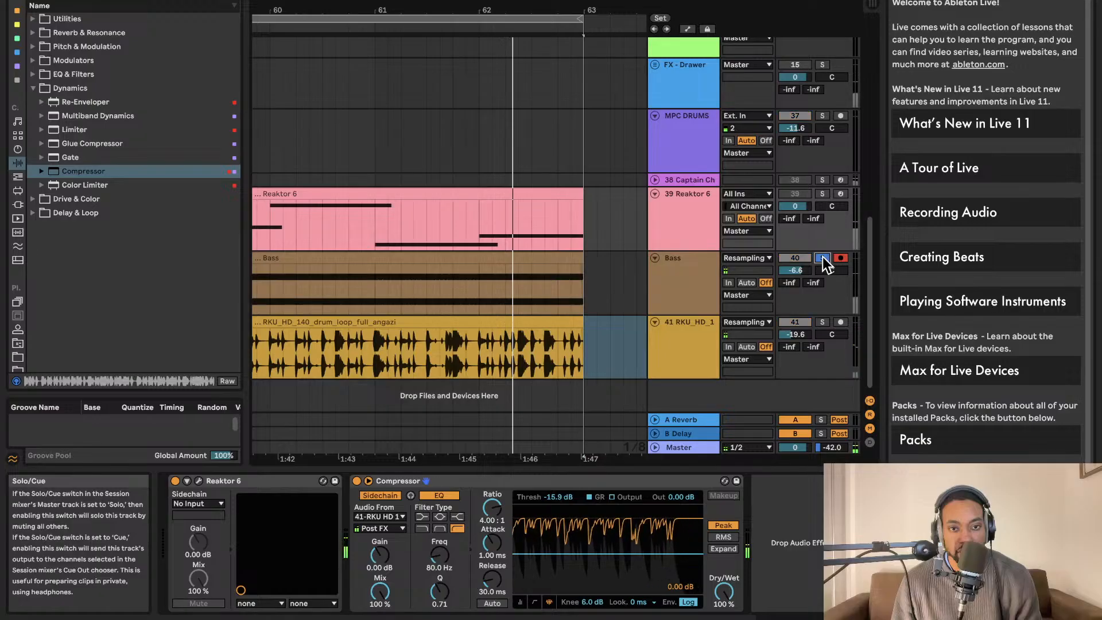
Solo the 39 Reaktor 6 track and set the Compressor's ratio to 2.00:1 while its clip plays.
left_click(822, 193)
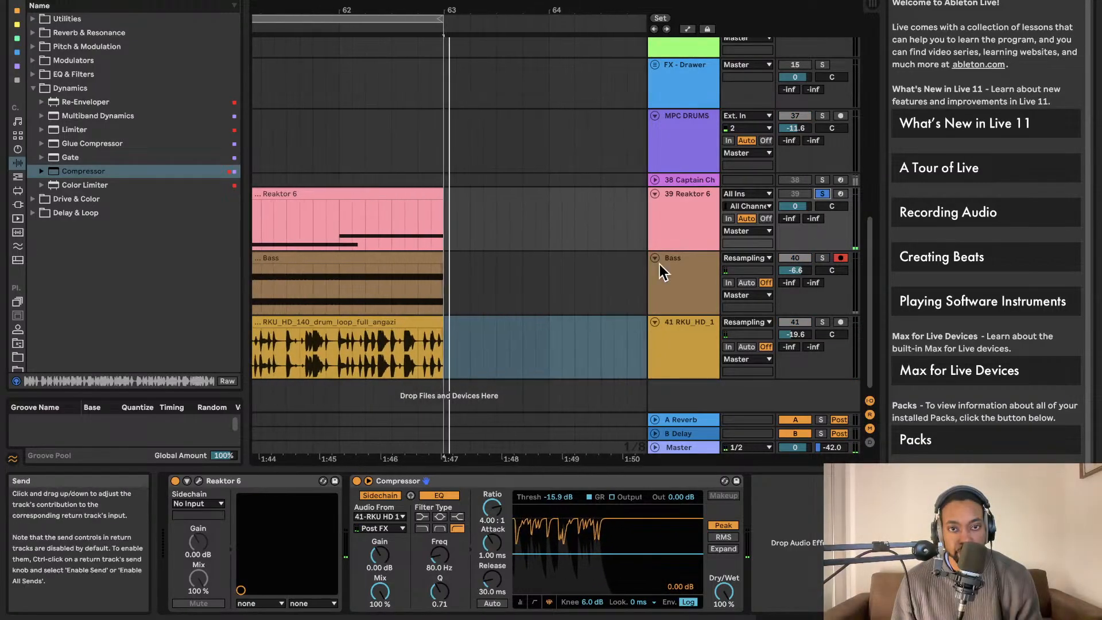
left_click(332, 196)
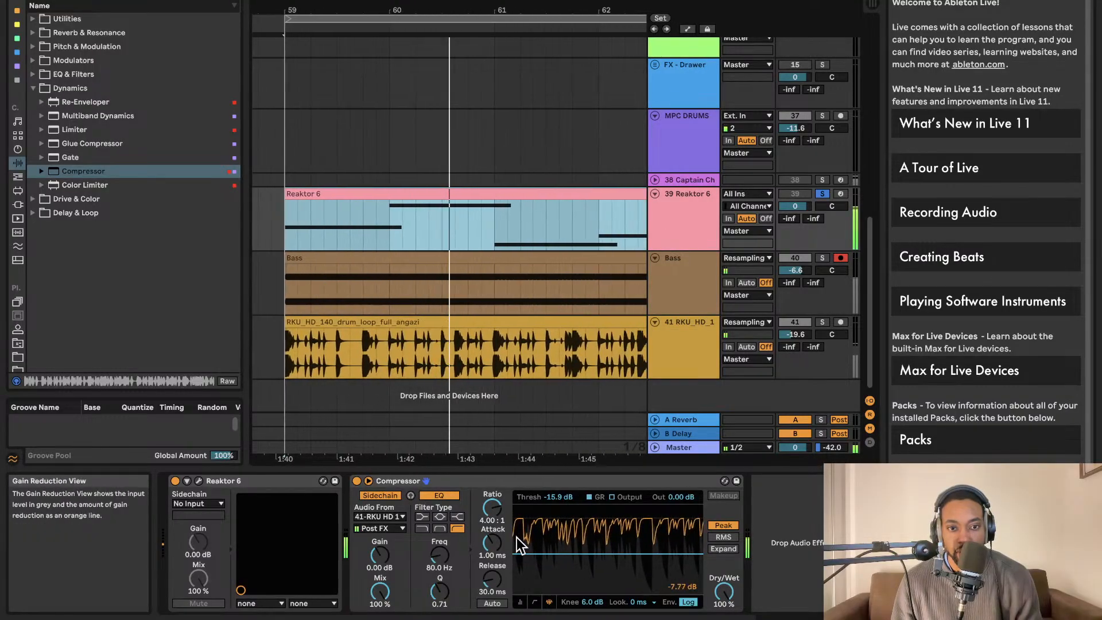
left_click_drag(493, 508, 492, 531)
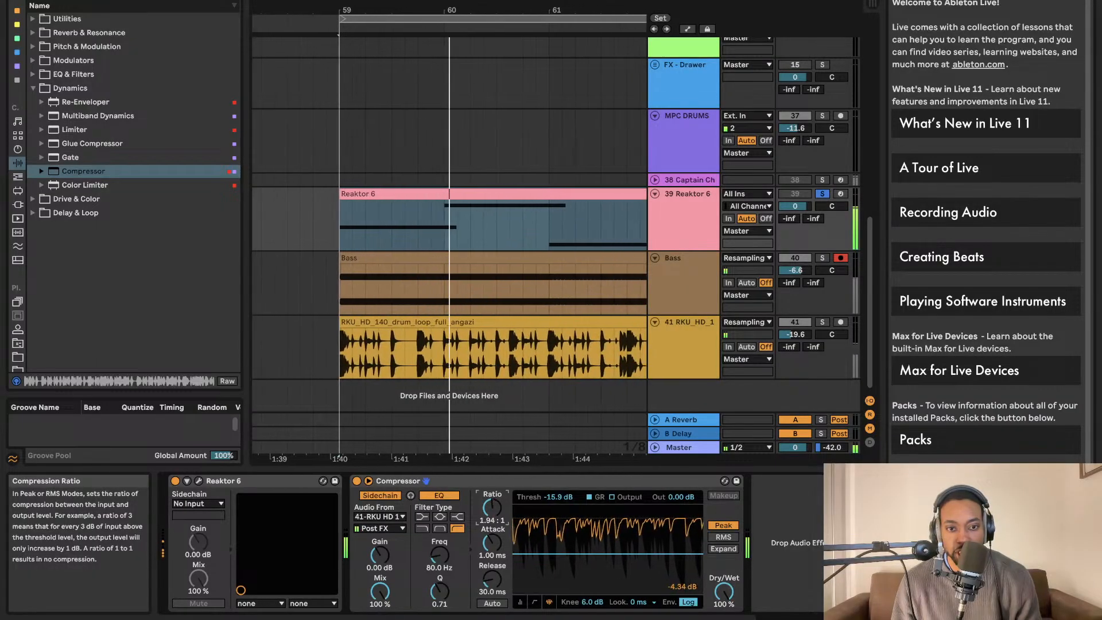
left_click_drag(493, 511, 492, 509)
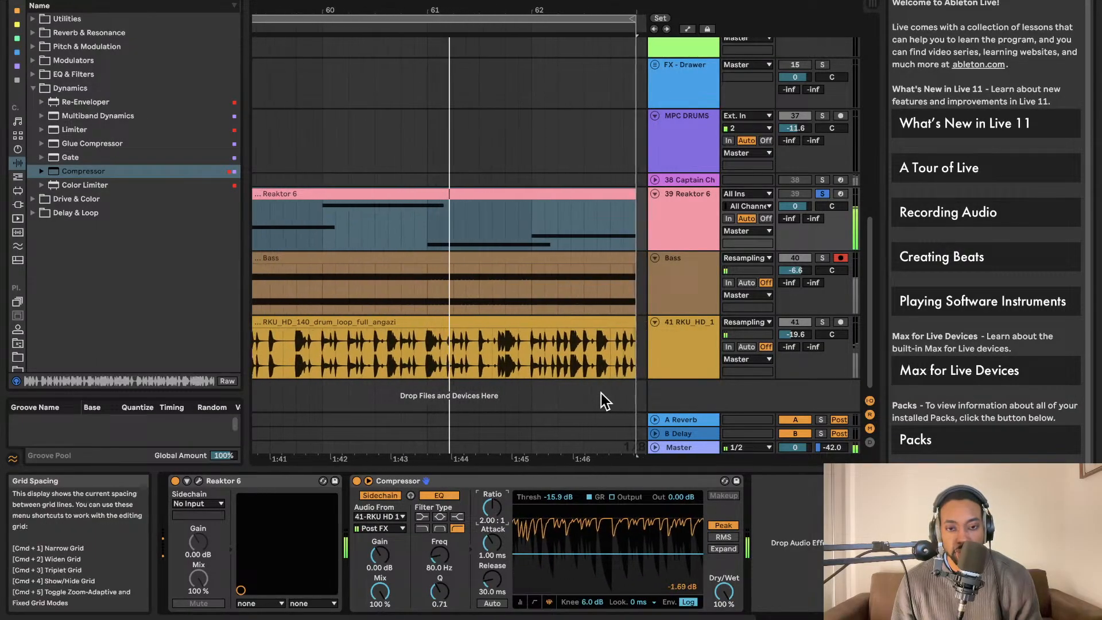
Try short and long Compressor release times during playback and set the release to 36.2 ms.
mouse_move(493, 581)
left_mouse_down()
mouse_move(493, 516)
mouse_move(492, 611)
mouse_move(492, 562)
mouse_move(503, 584)
left_mouse_up()
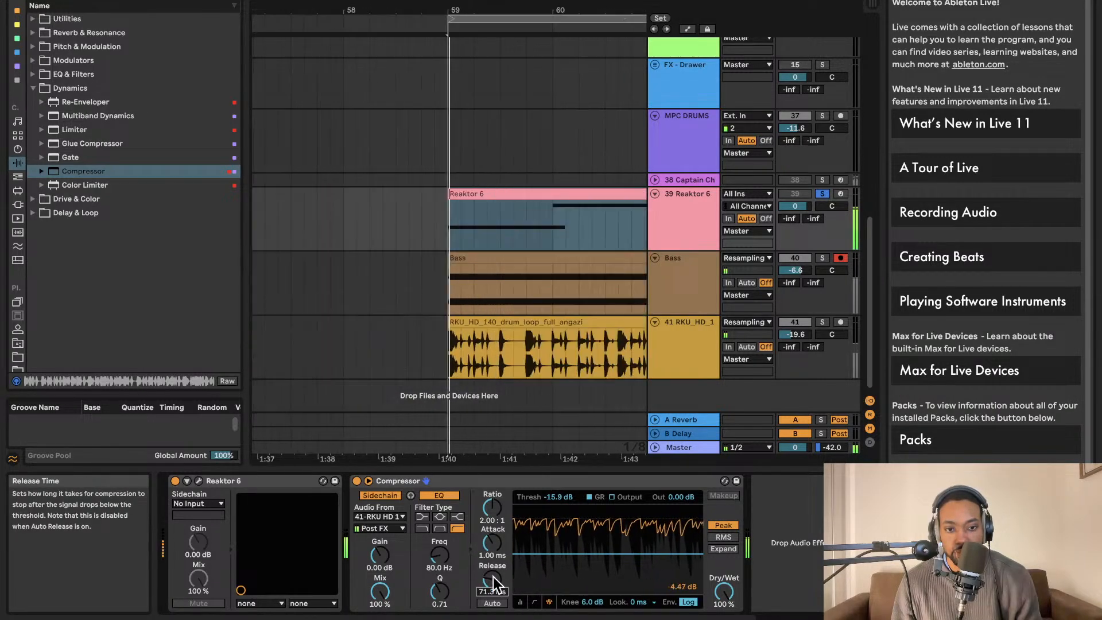
left_click_drag(493, 579, 493, 519)
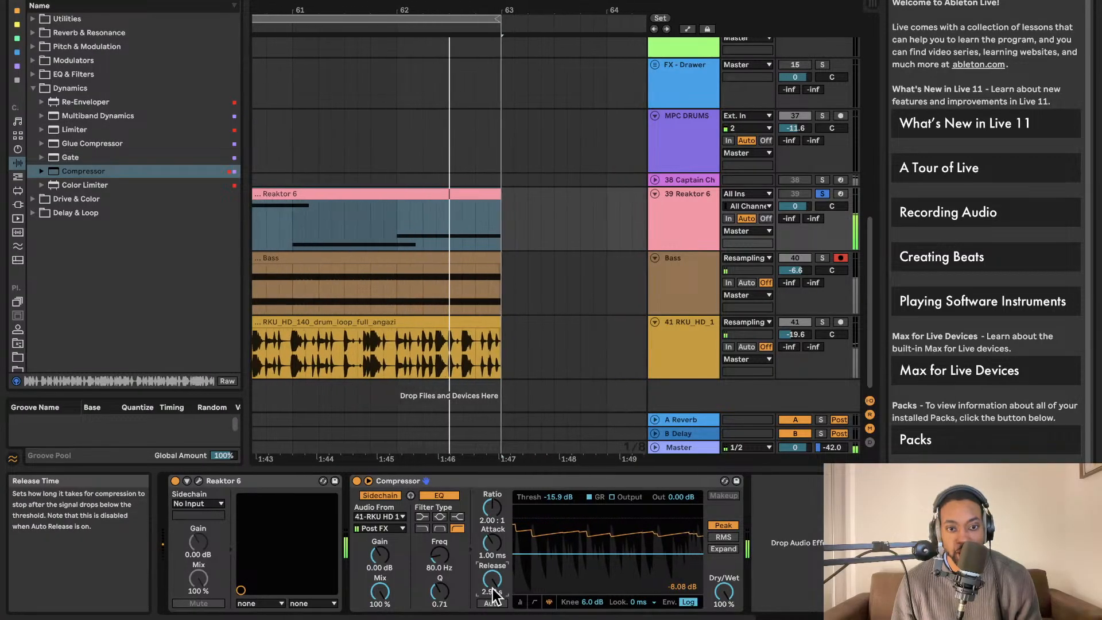
mouse_move(492, 587)
left_mouse_down()
mouse_move(492, 618)
mouse_move(492, 583)
mouse_move(492, 607)
left_mouse_up()
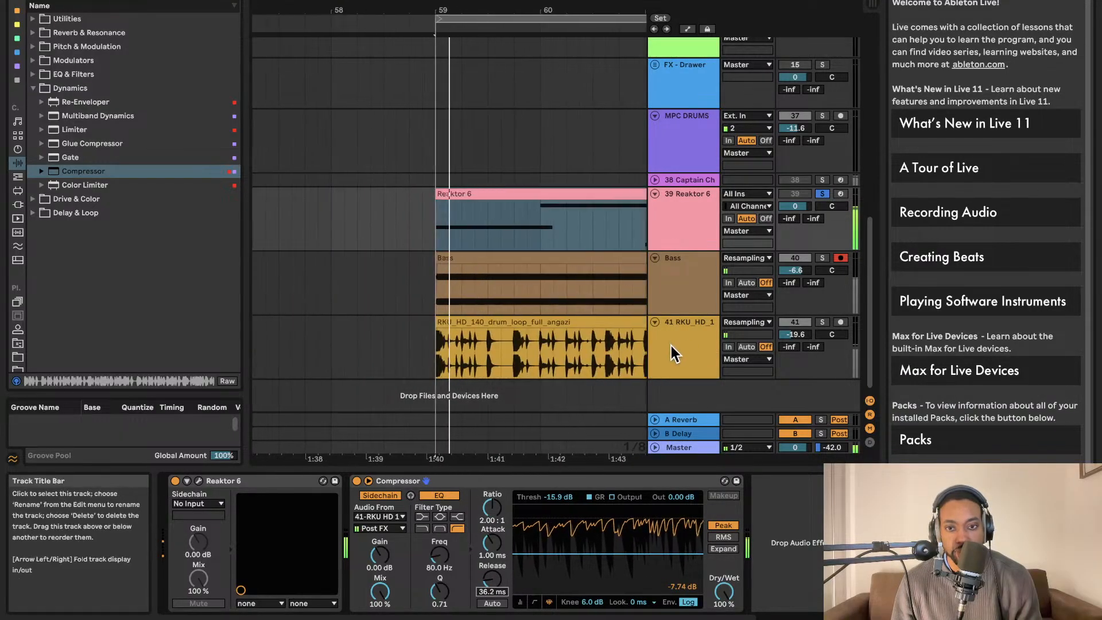
Turn off the 39 Reaktor 6 track's solo and listen to it together with the Bass and drum loop tracks.
left_click_drag(830, 251, 829, 239)
left_click(824, 195)
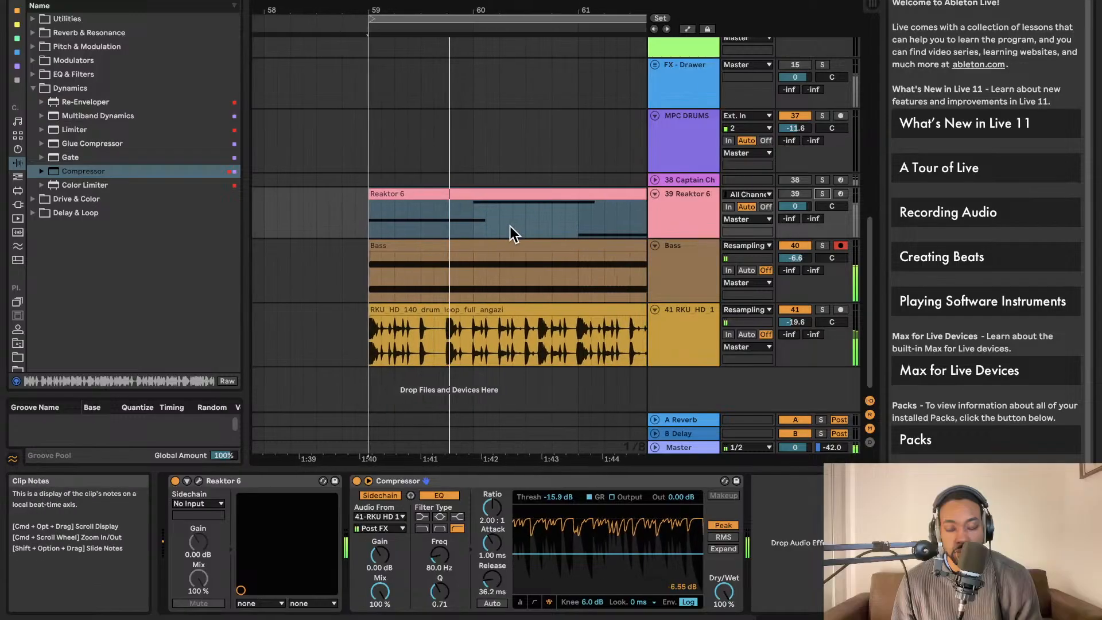
left_click(510, 226)
scroll(510, 226, "down", 3)
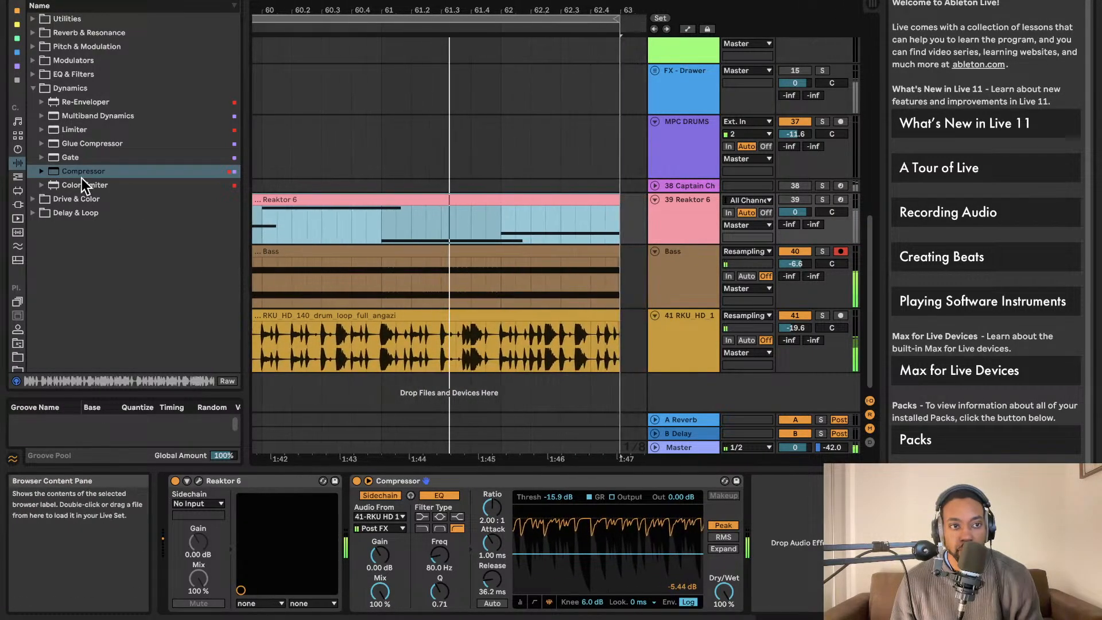
Stop playback and open the Reaktor 6 MIDI clip's notes for editing.
key("space")
scroll(345, 200, "left", 1)
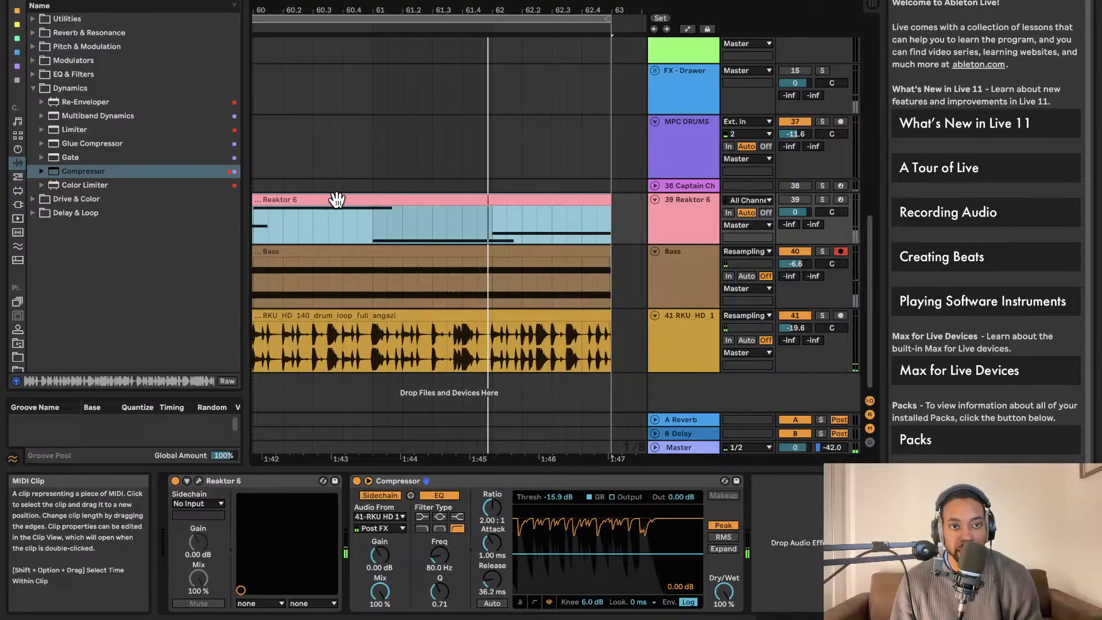
double_click(337, 199)
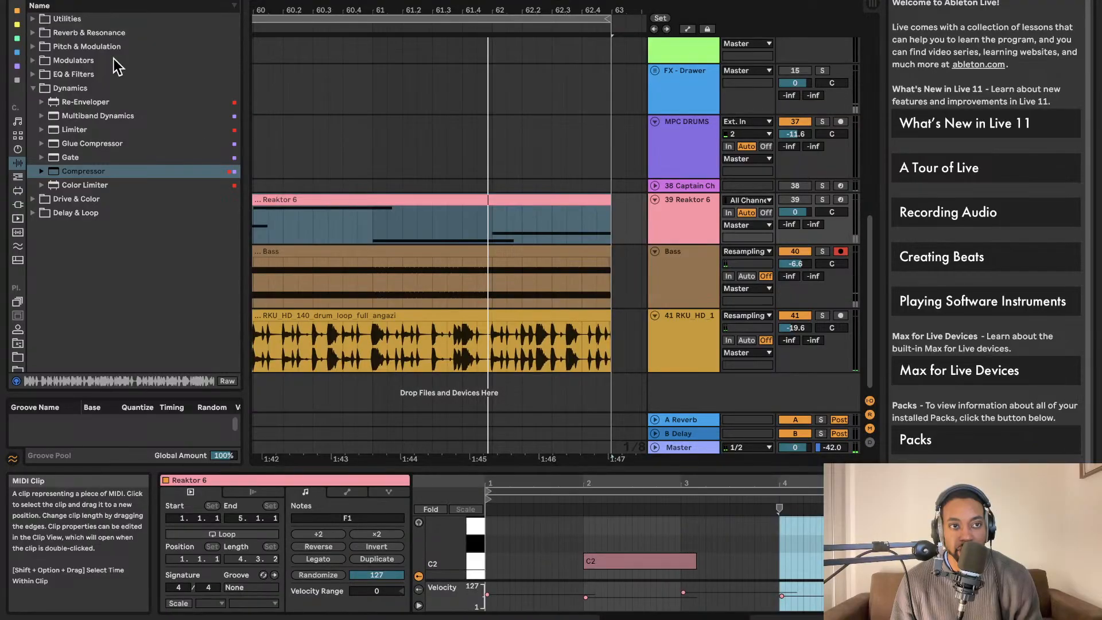
Search the browser for "arp" and load the ARP 2600 V3 instrument onto a new track below the drum loop.
left_click(78, 0)
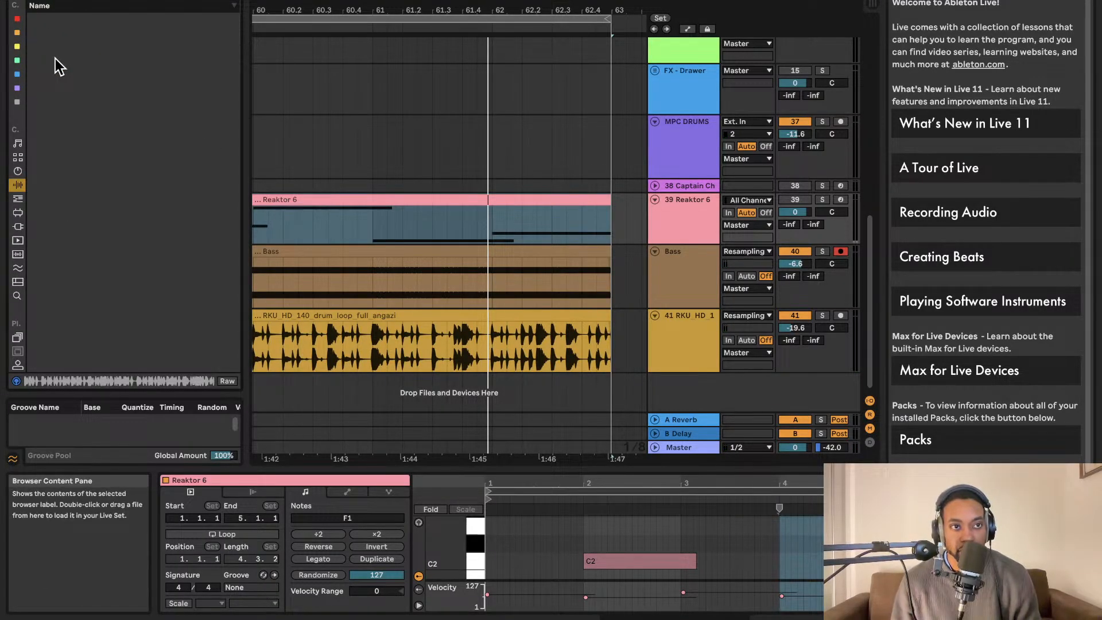
left_click(34, 21)
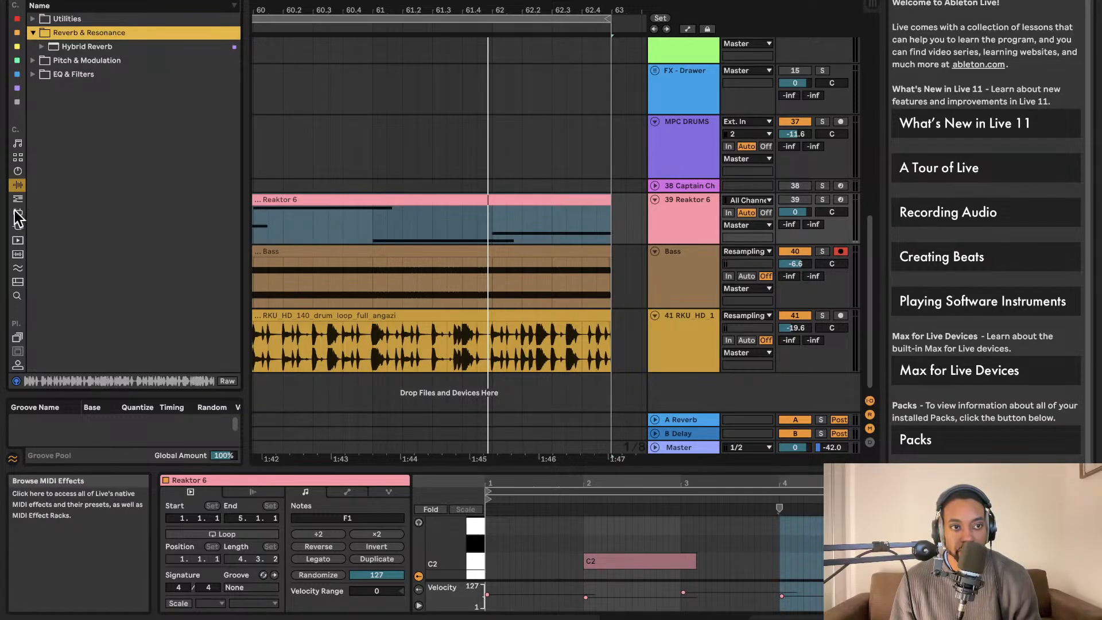
left_click(17, 228)
left_click(46, 46)
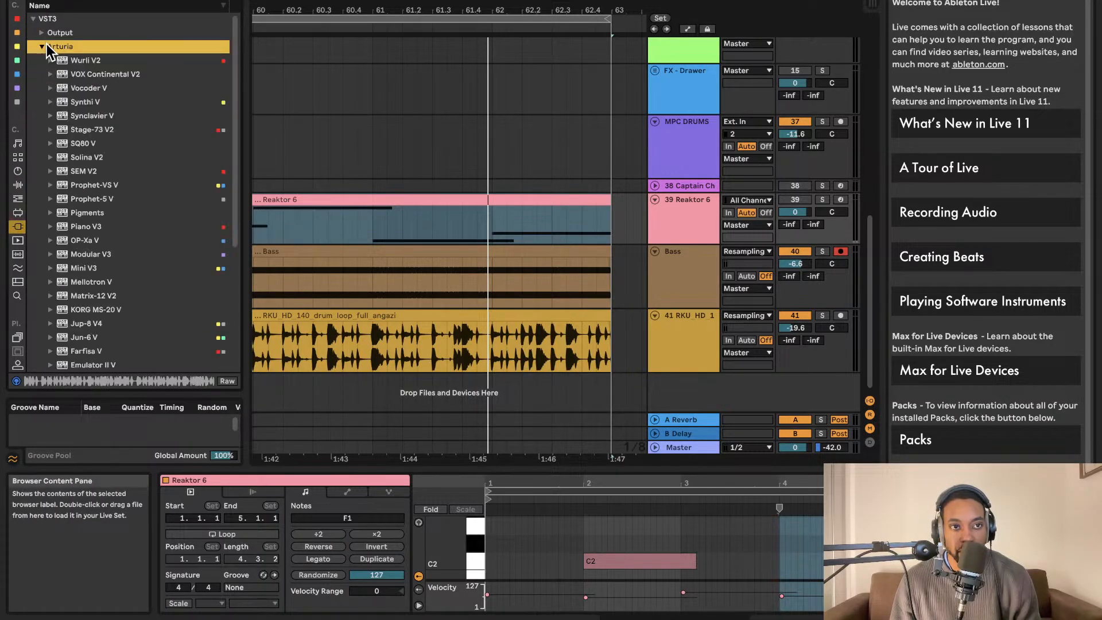
type("arp")
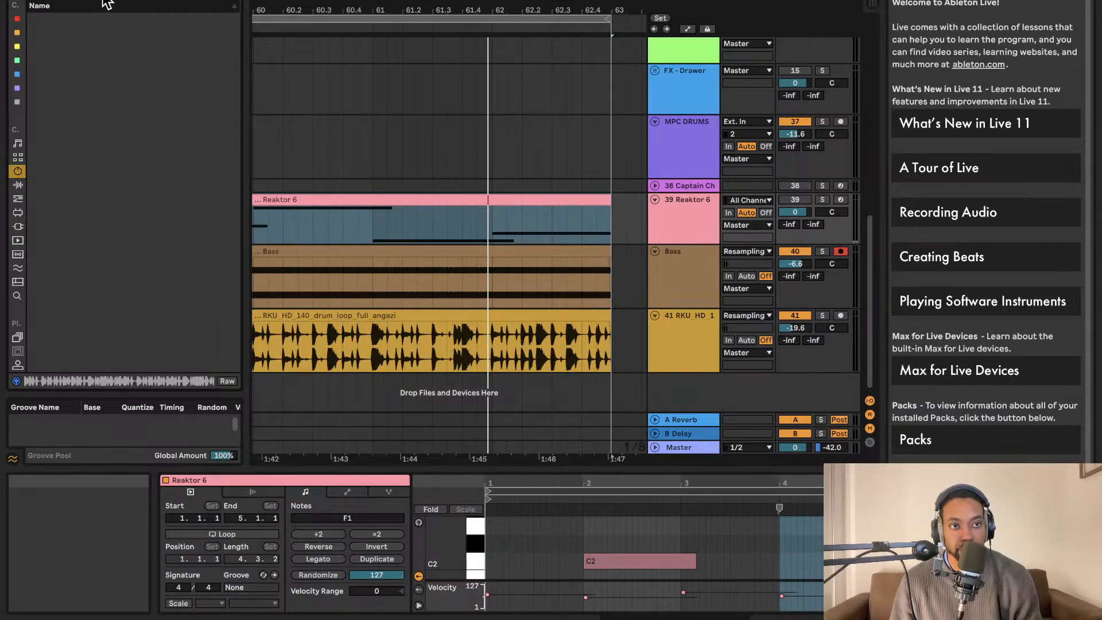
key("BackSpace")
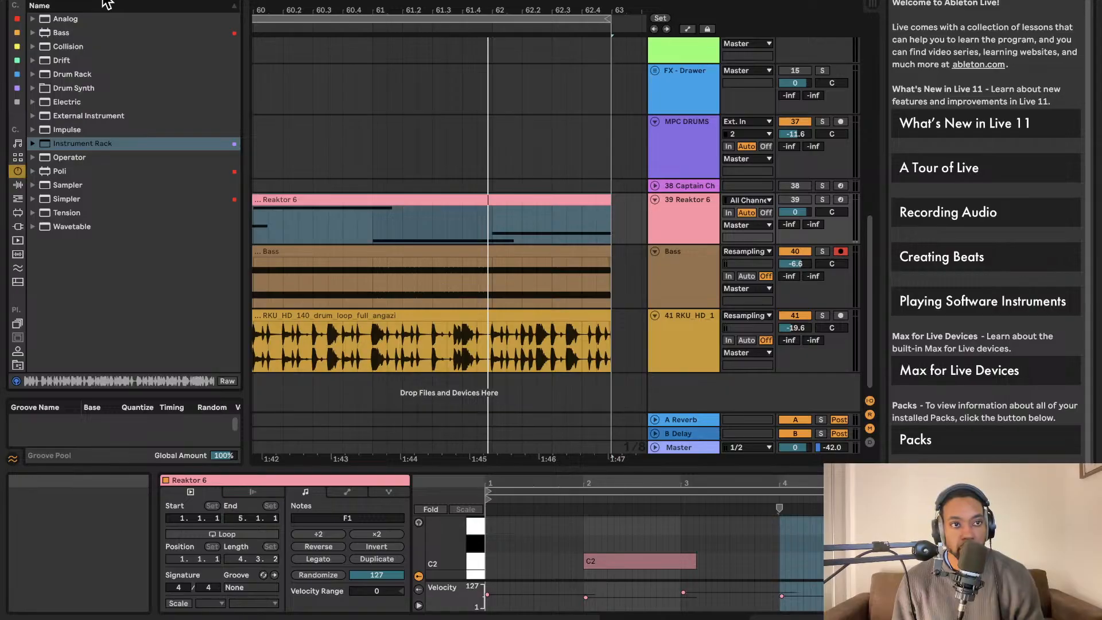
type("pad")
left_click(33, 50)
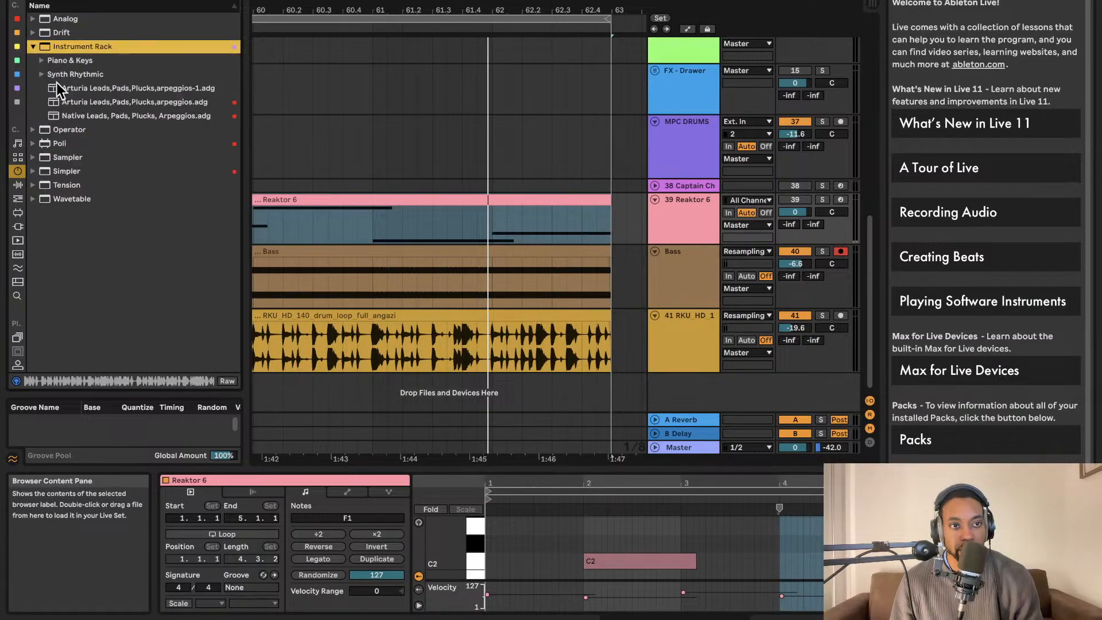
left_click(35, 131)
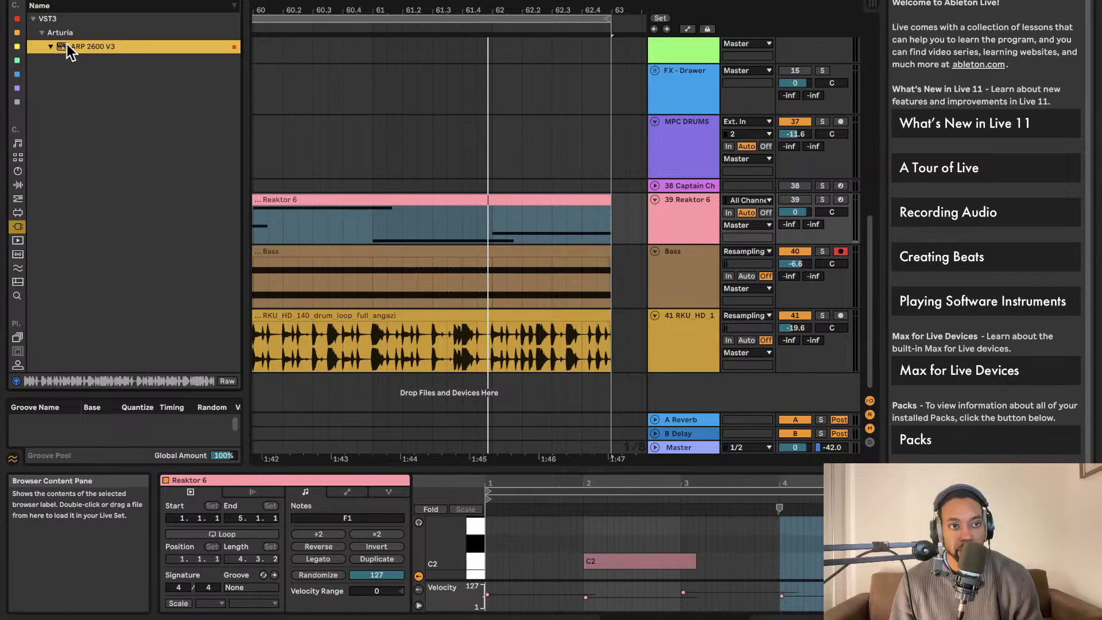
left_click_drag(66, 47, 107, 48)
left_click_drag(512, 337, 606, 380)
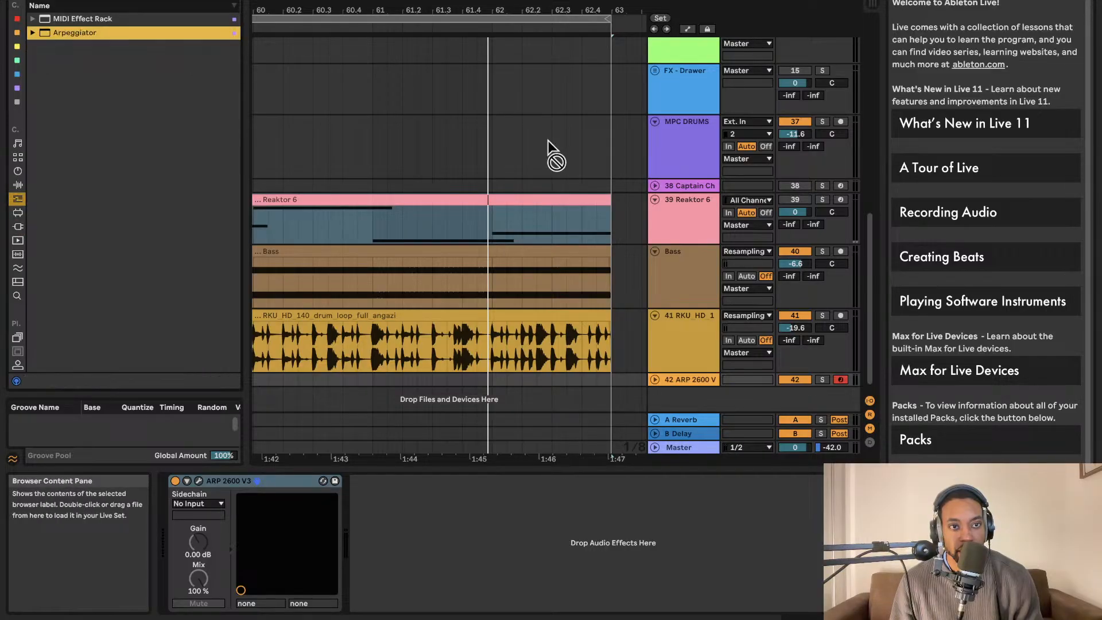
Add an Arpeggiator to the 39 Reaktor 6 track, solo the track, and set the gate to 100% and the rate to 1/64.
left_click_drag(687, 208, 678, 218)
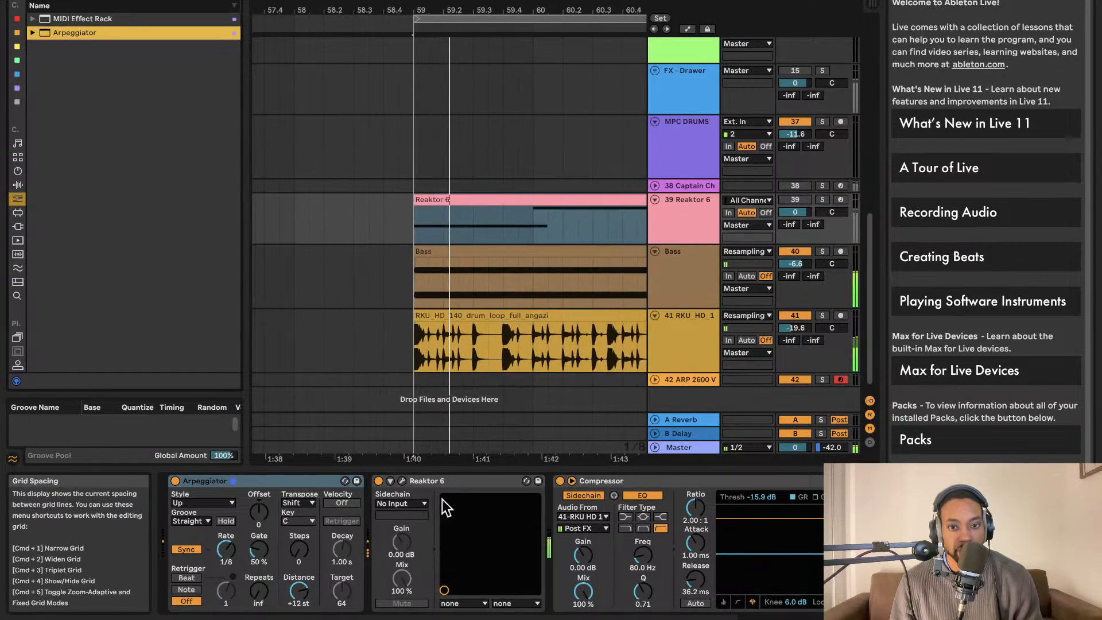
left_click_drag(240, 549, 240, 519)
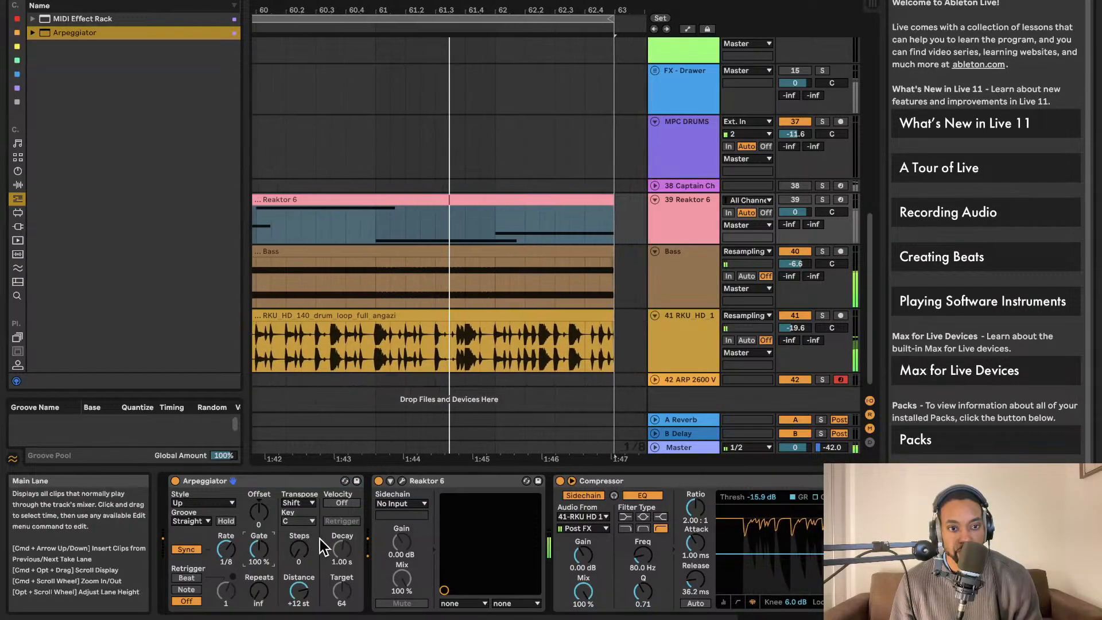
left_click(824, 200)
left_click_drag(233, 553, 229, 528)
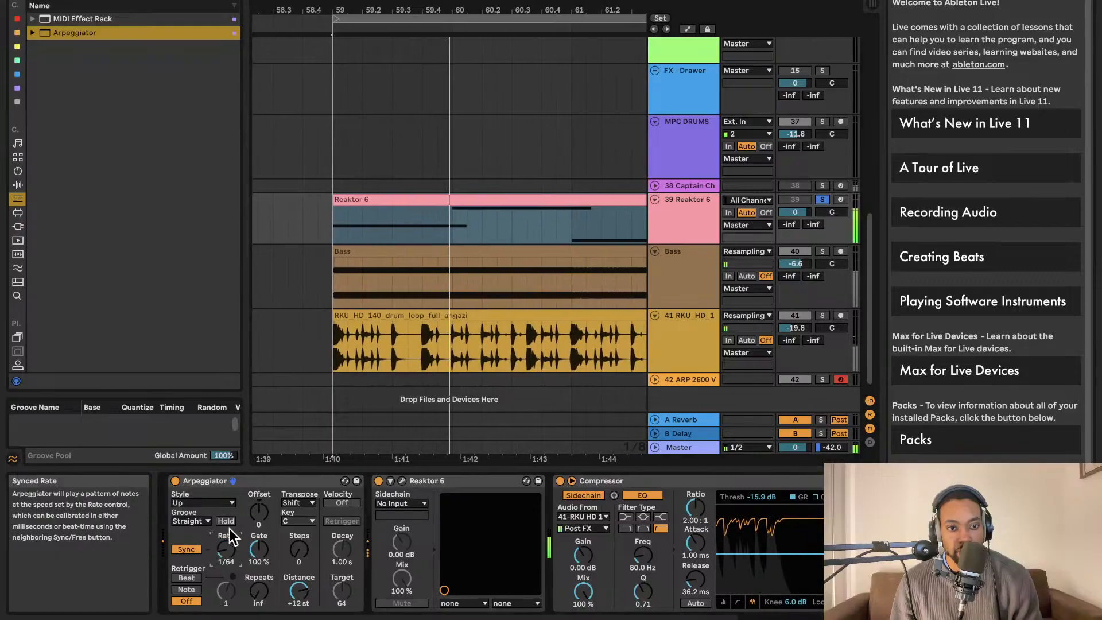
Try the Converge and Diverge Arpeggiator styles, and settle on Up & Down with the rate at 1/8.
left_click(225, 503)
left_click(185, 371)
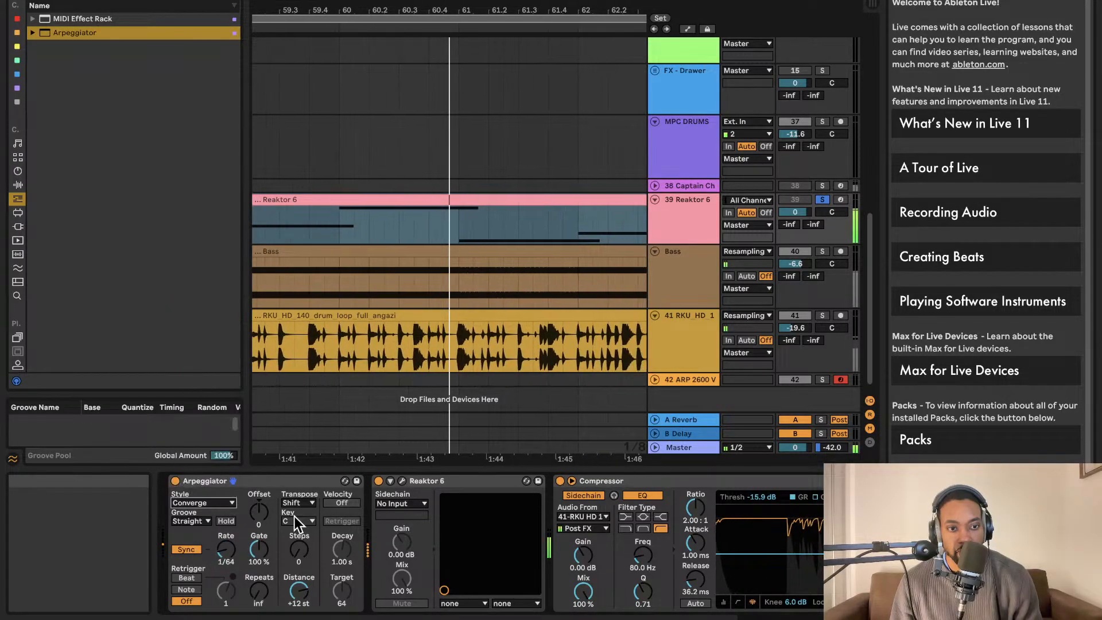
left_click(206, 502)
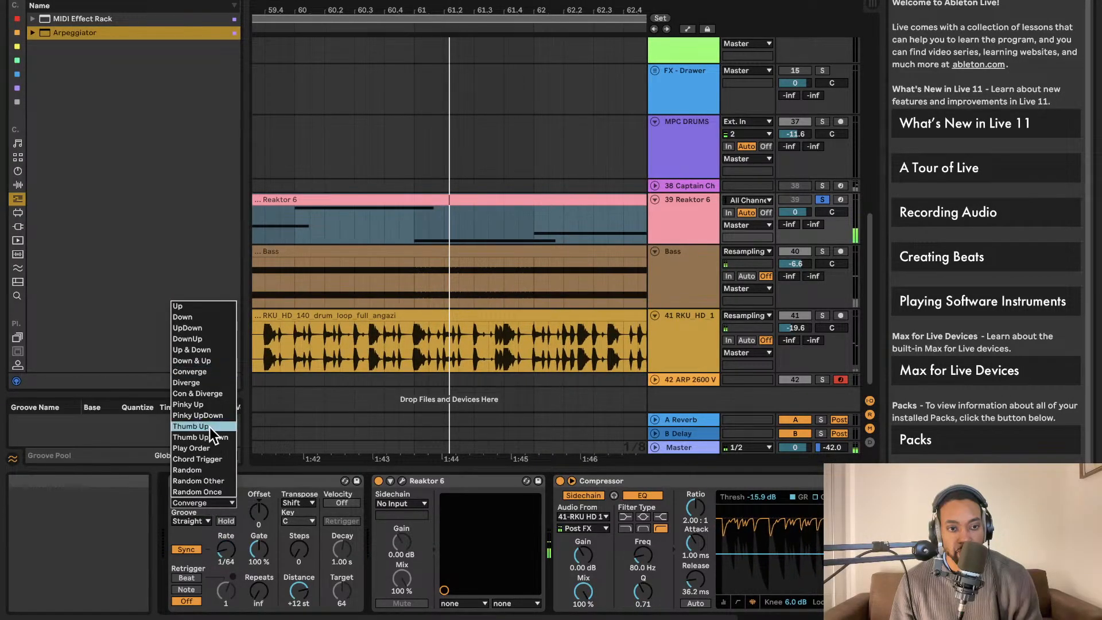
left_click(210, 382)
left_click(215, 496)
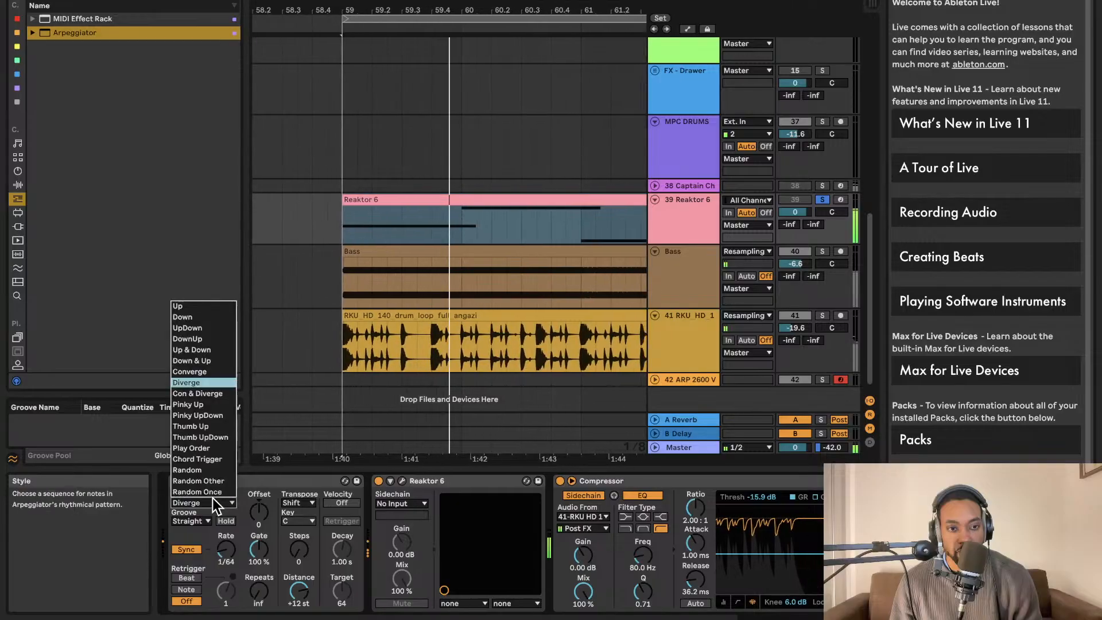
left_click(212, 347)
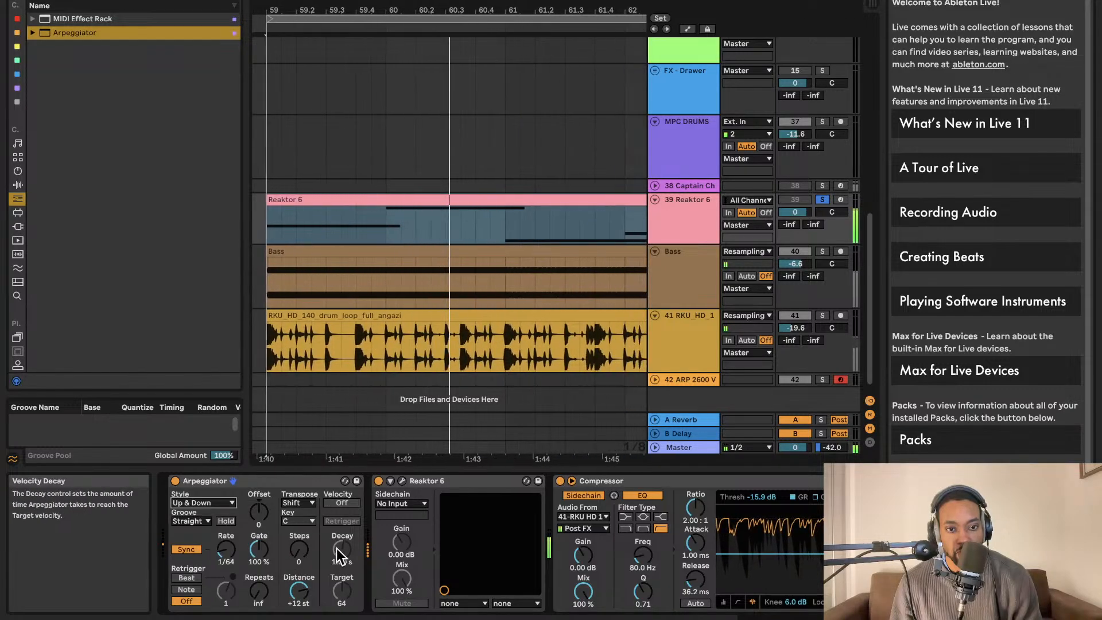
mouse_move(227, 549)
left_mouse_down()
mouse_move(226, 517)
mouse_move(226, 528)
left_mouse_up()
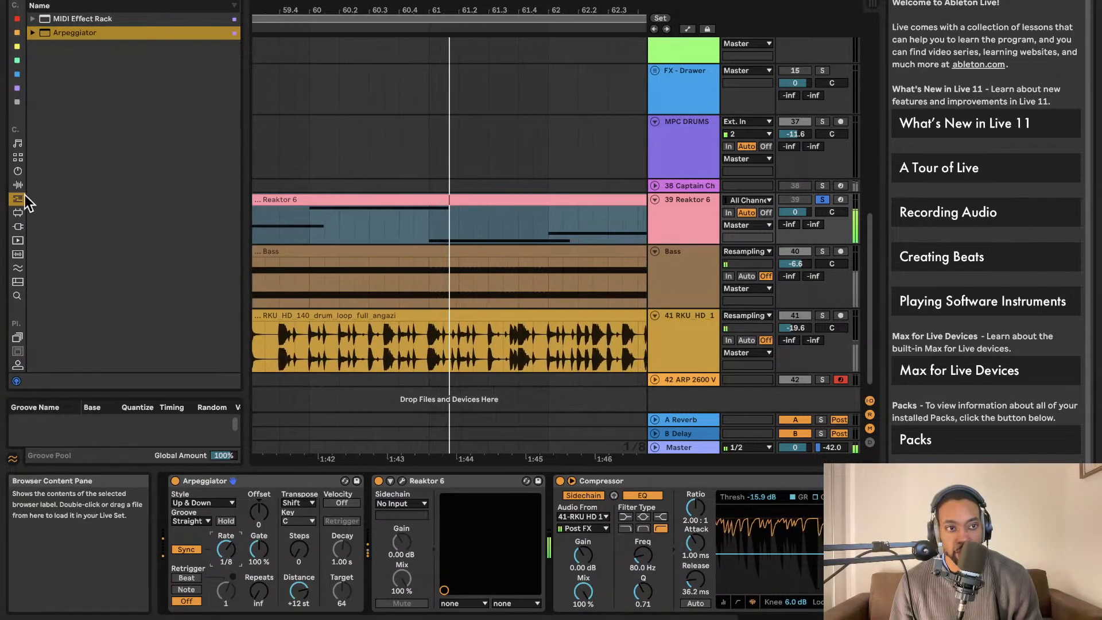
Find Cableguys ShaperBox 3 among the VST3 plug-ins, load it after the Compressor on the 39 Reaktor 6 track, and show its interface.
left_click(19, 225)
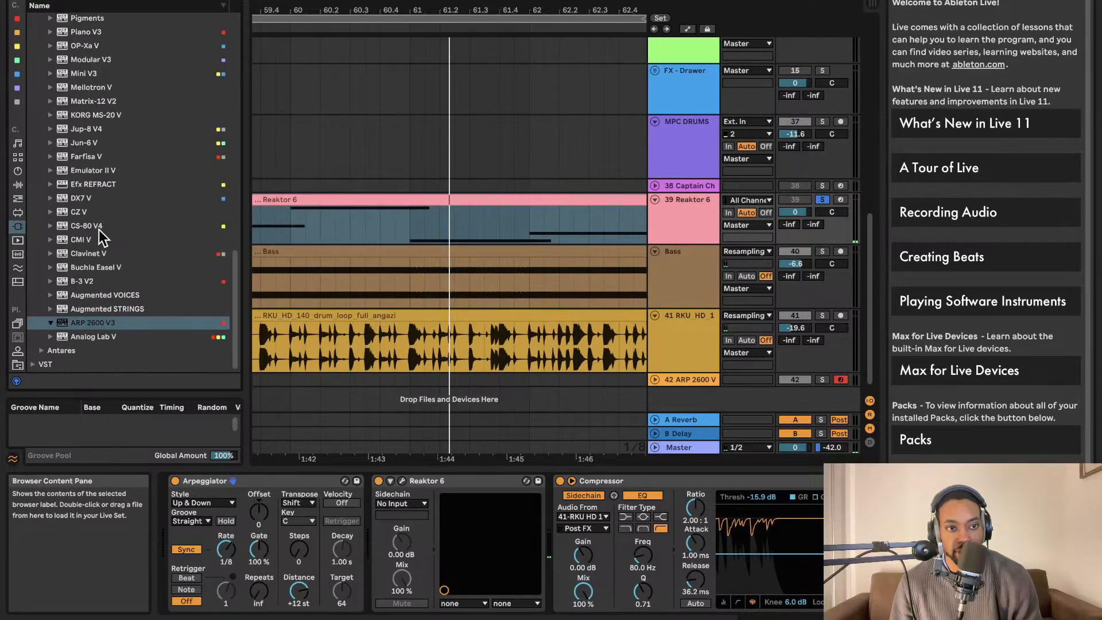
left_click(41, 351)
scroll(53, 351, "down", 2)
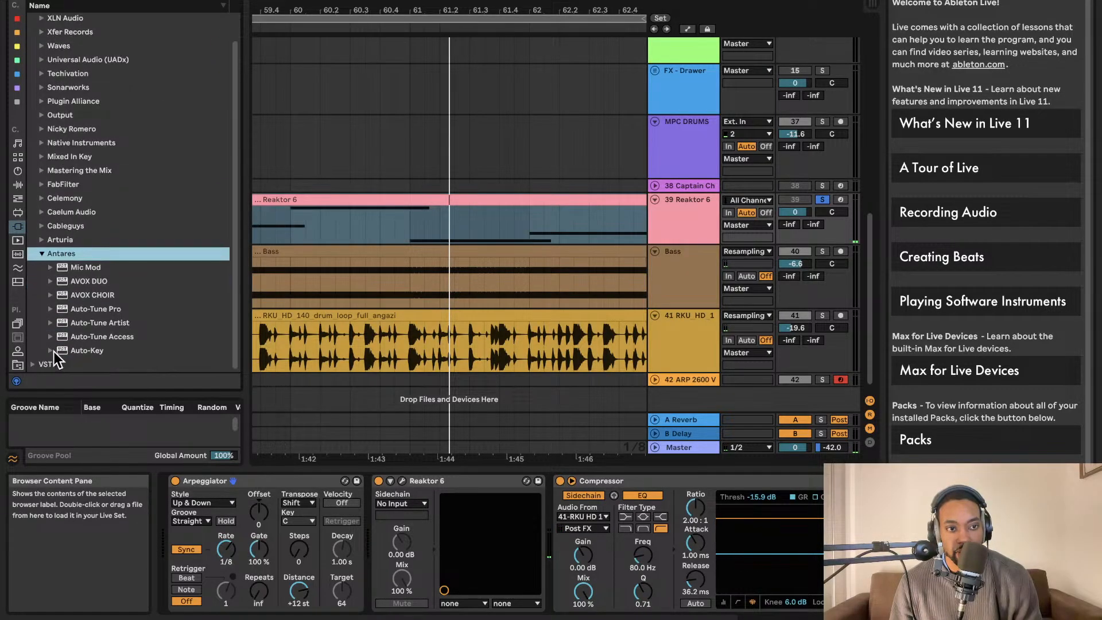
left_click(32, 362)
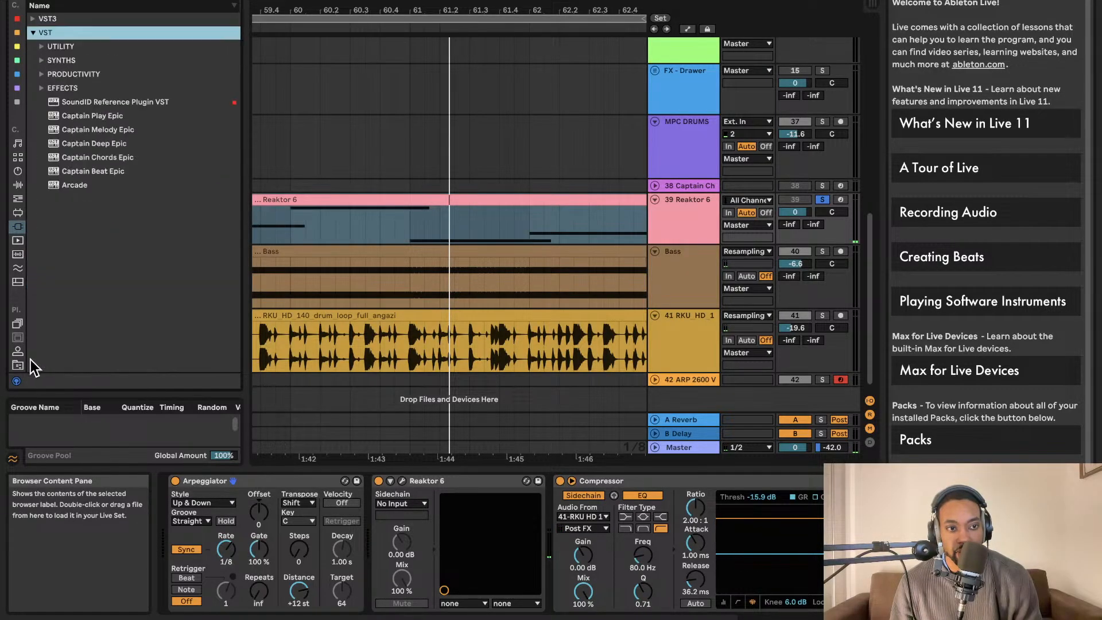
left_click(31, 19)
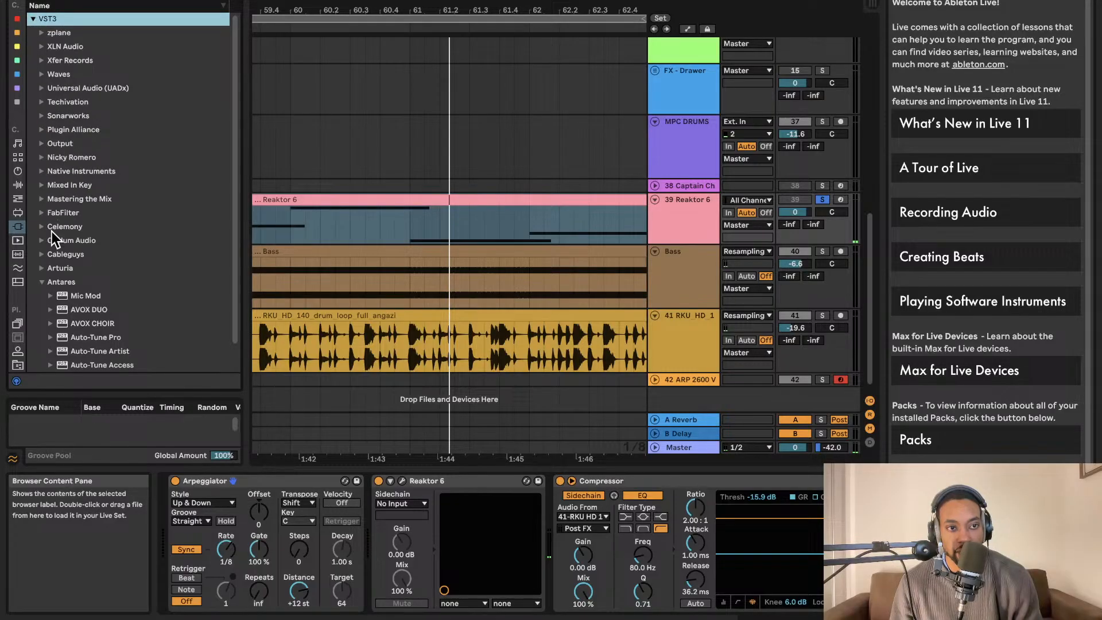
left_click(46, 255)
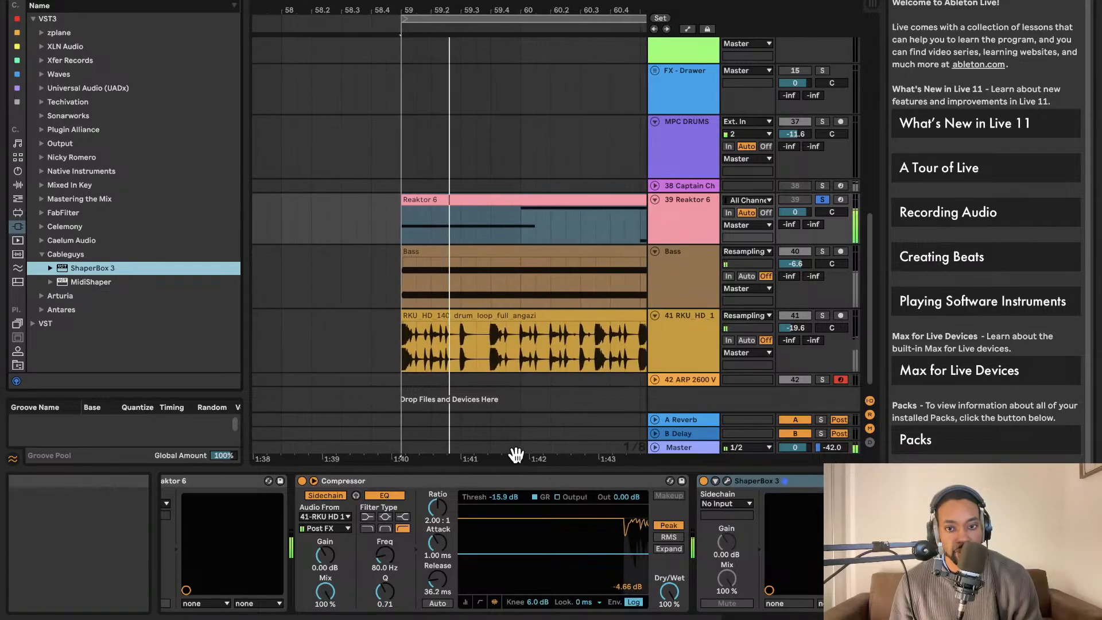
left_click(727, 481)
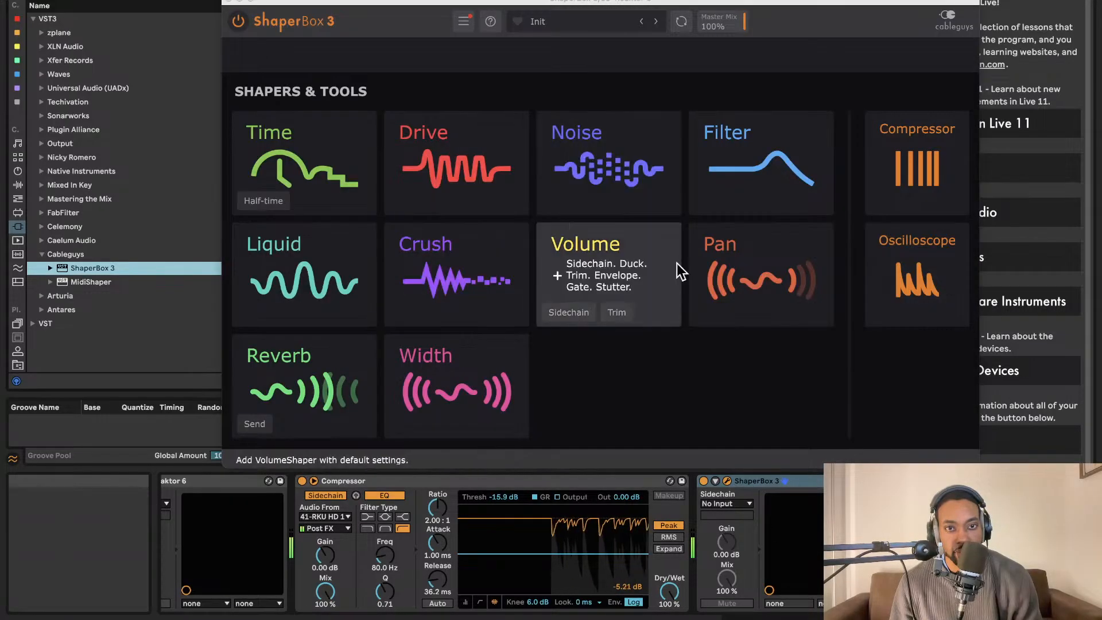
Try the Volume shaper and the Bass Ducking and HalfTime 1 Bar presets, bending the Time curve into an S-shape.
left_click(587, 265)
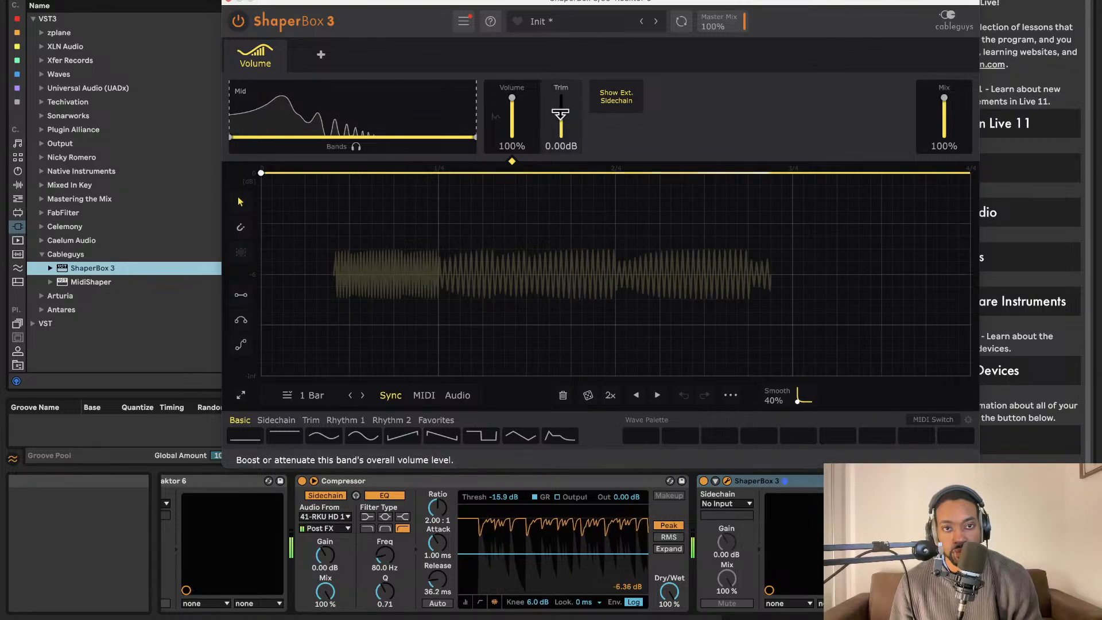
left_click(655, 22)
left_click(655, 22)
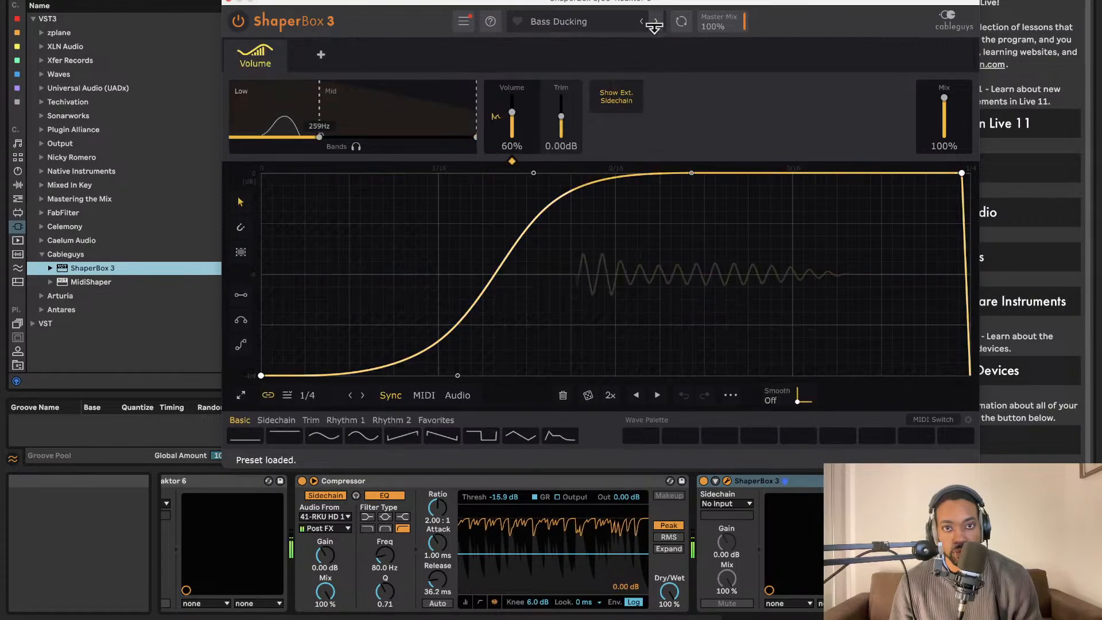
left_click(656, 22)
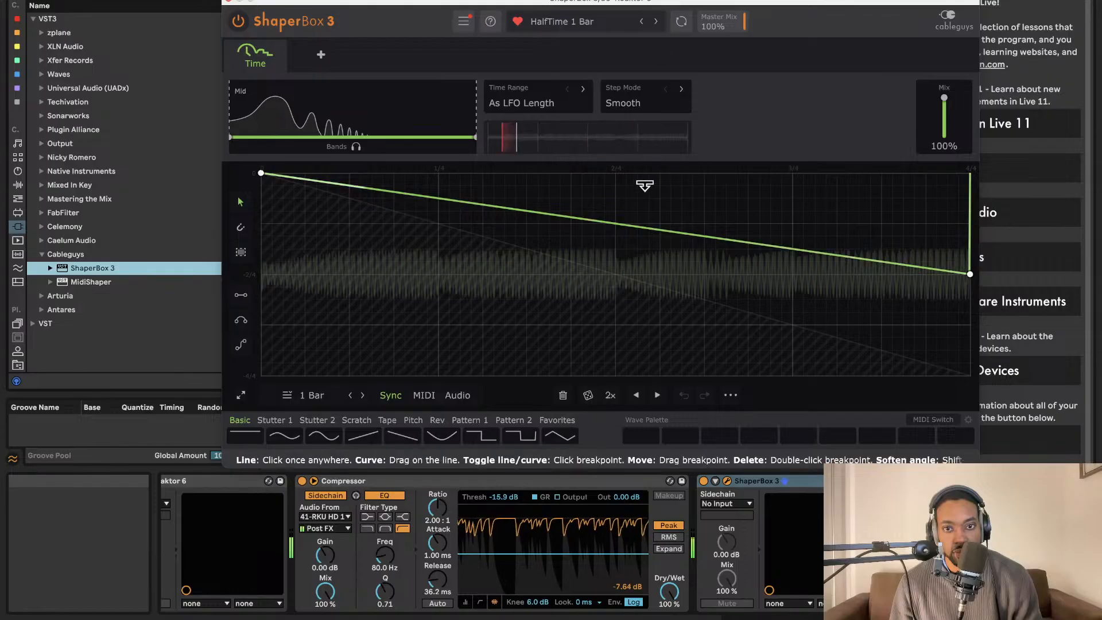
left_click_drag(635, 227, 637, 173)
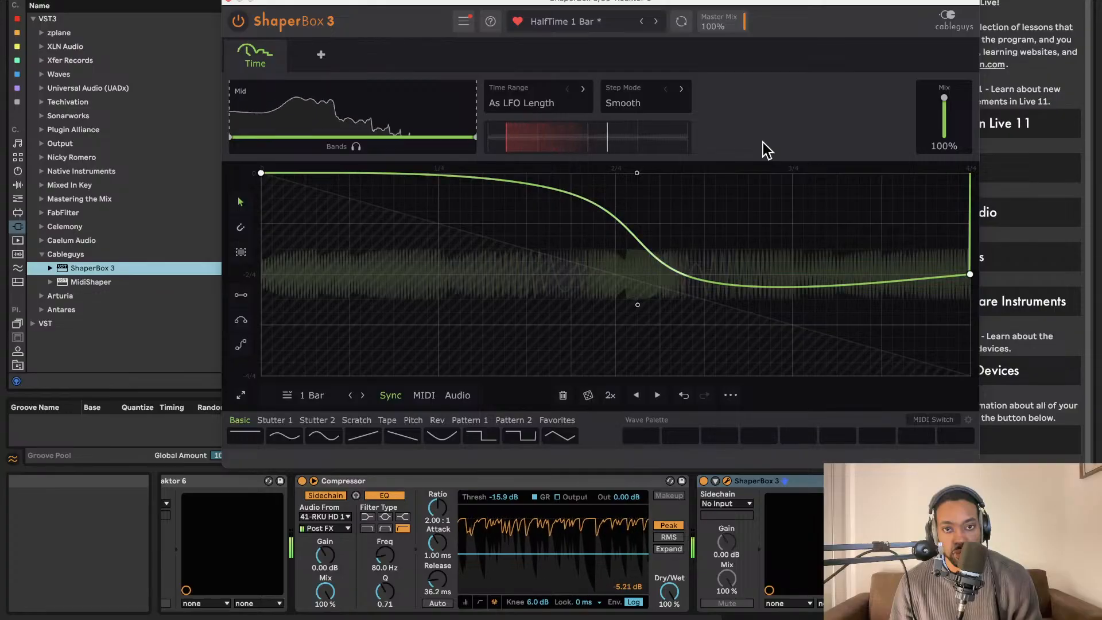
Audition further ShaperBox 3 presets such as Bubble Adder and load Scratch Fill 2.
left_click(656, 21)
left_click(656, 22)
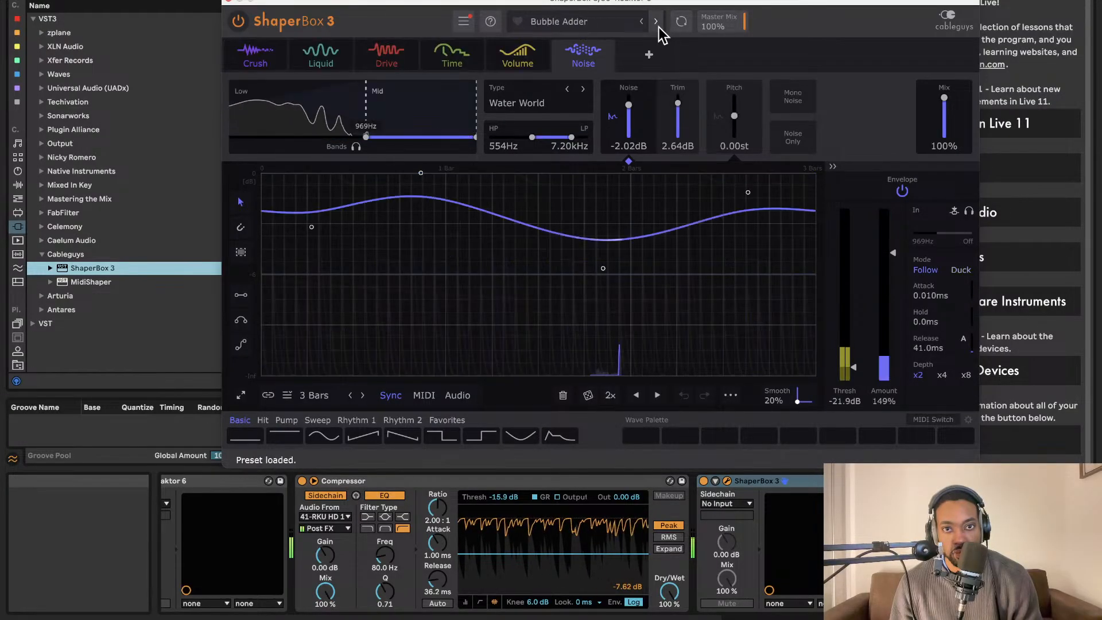
left_click(656, 22)
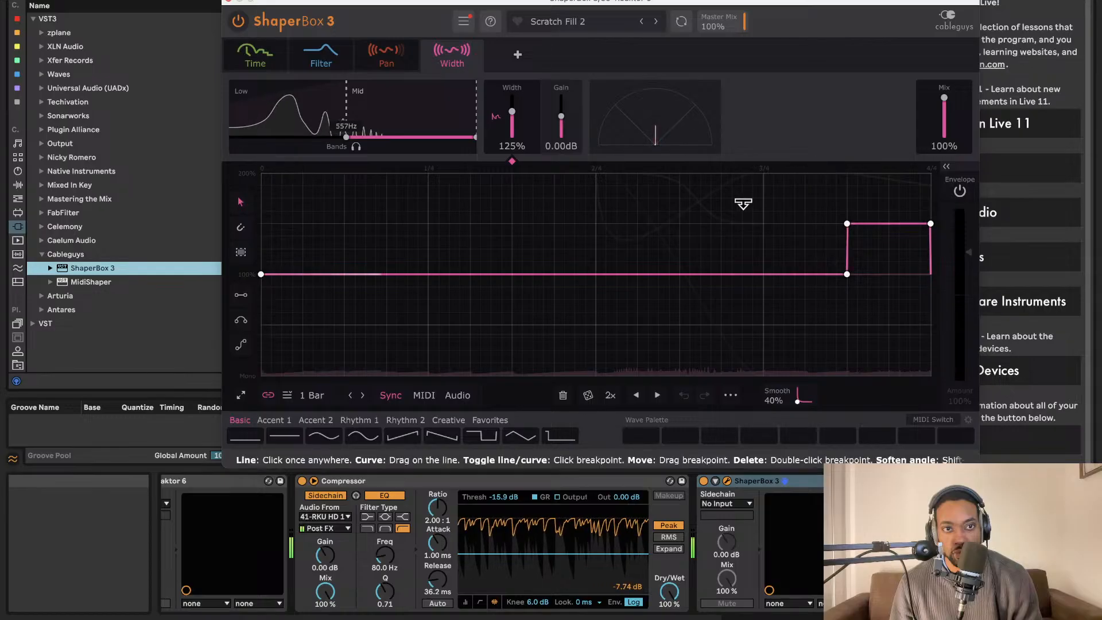
Reshape the Width curve of Scratch Fill 2 with a curved peak at mid-bar and a dip before the rise at the bar's end.
left_click_drag(847, 274, 706, 274)
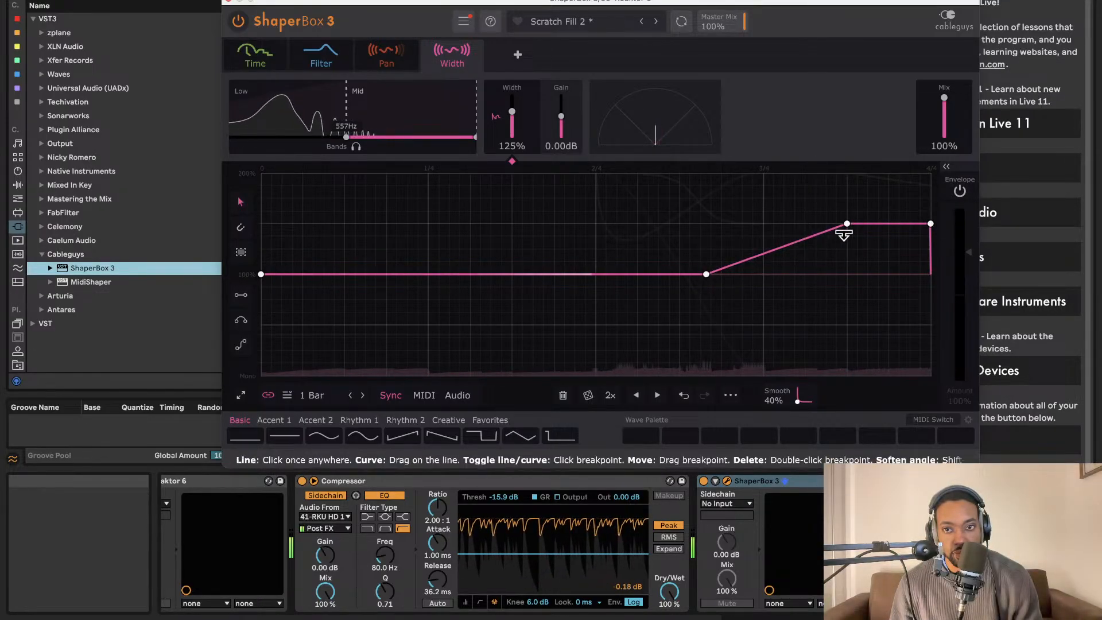
left_click_drag(847, 224, 848, 268)
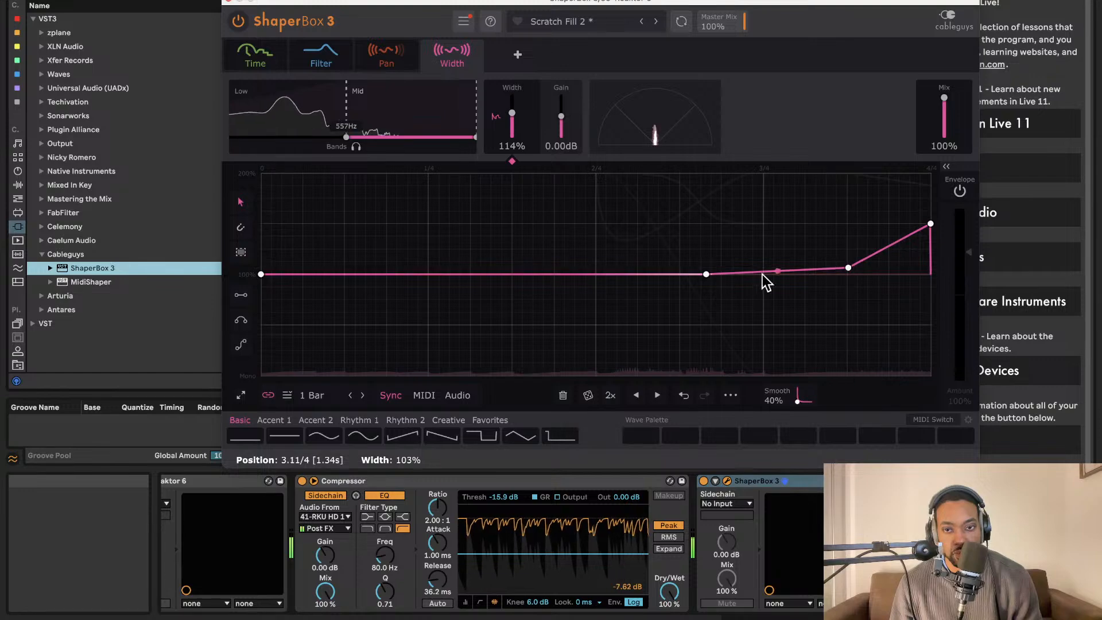
left_click_drag(704, 273, 596, 230)
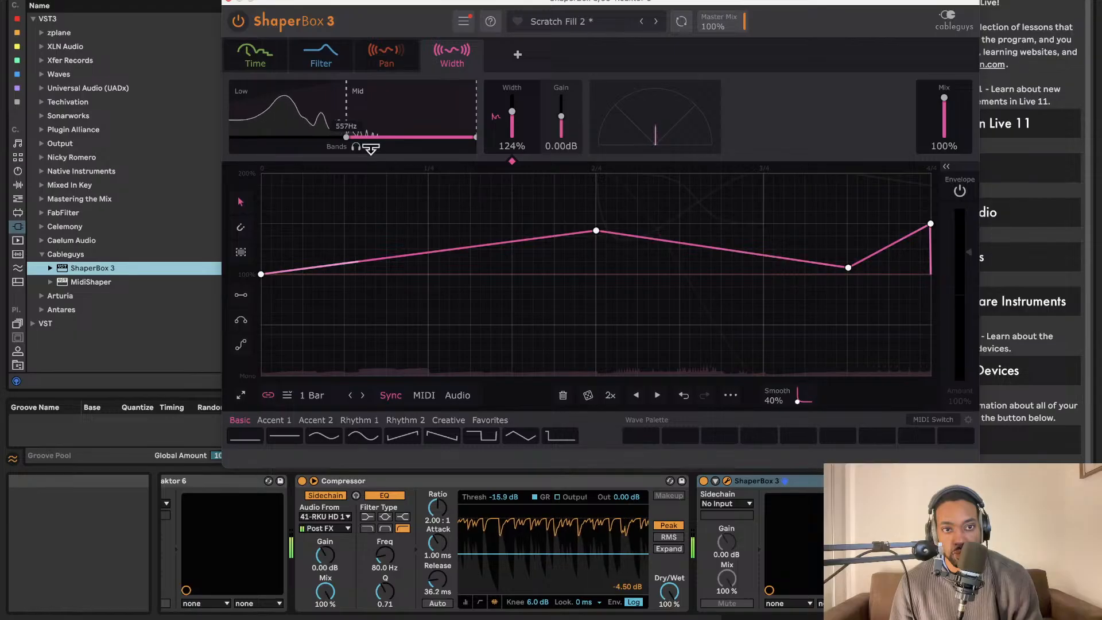
left_click_drag(596, 231, 600, 285)
left_click_drag(661, 243, 655, 278)
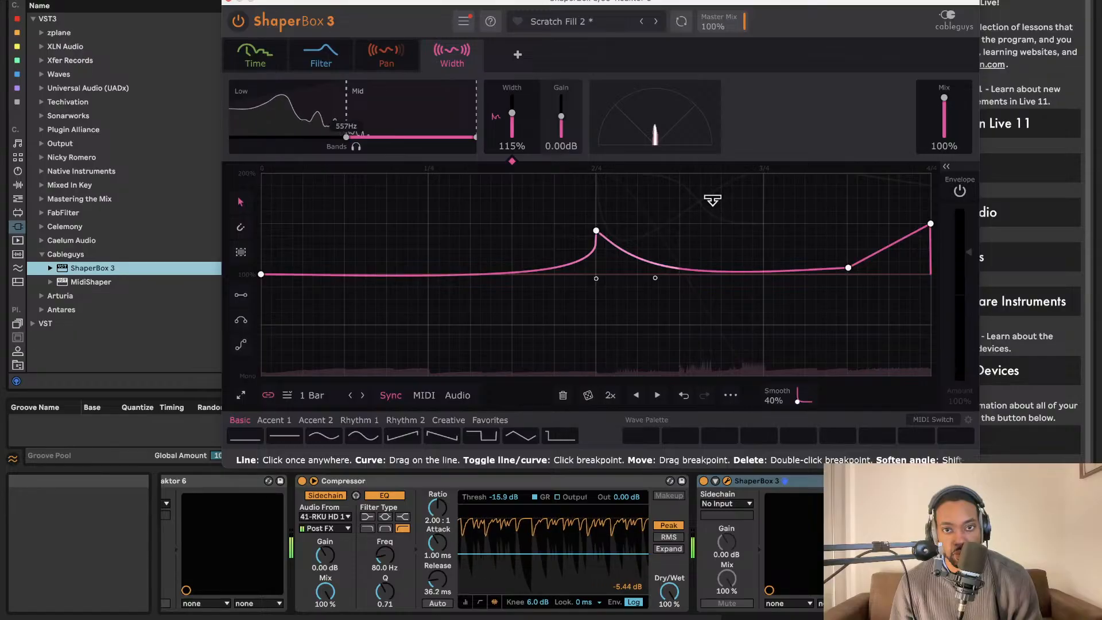
Close the ShaperBox 3 window and reactivate the 39 Reaktor 6 track to hear it with the Bass and drum loop.
left_click(232, 2)
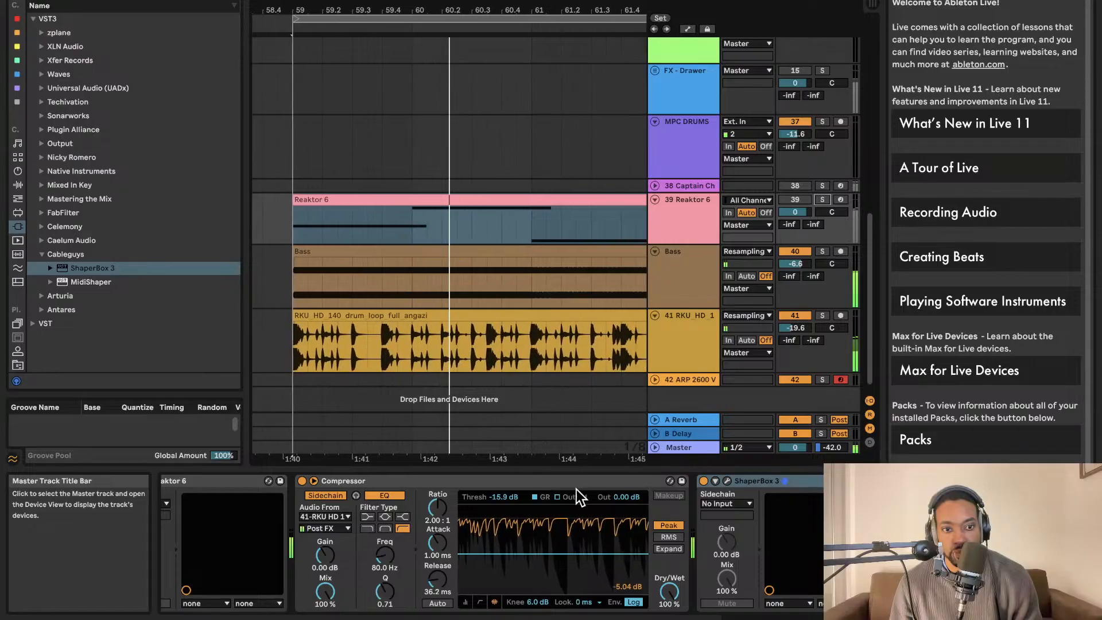
scroll(602, 481, "left", 5)
scroll(595, 481, "right", 3)
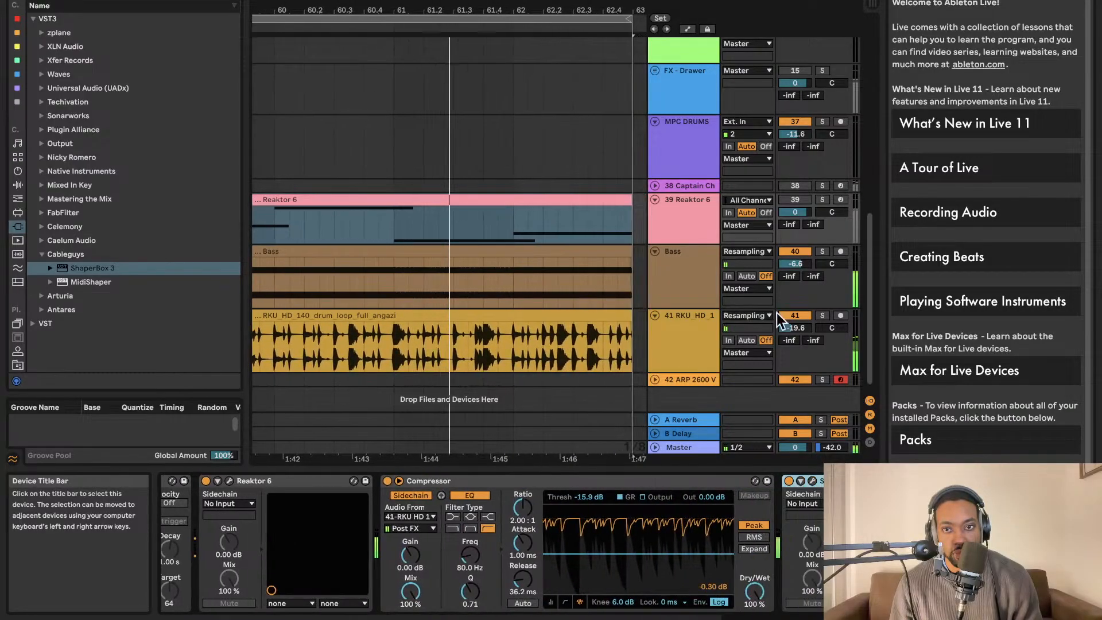
left_click(795, 199)
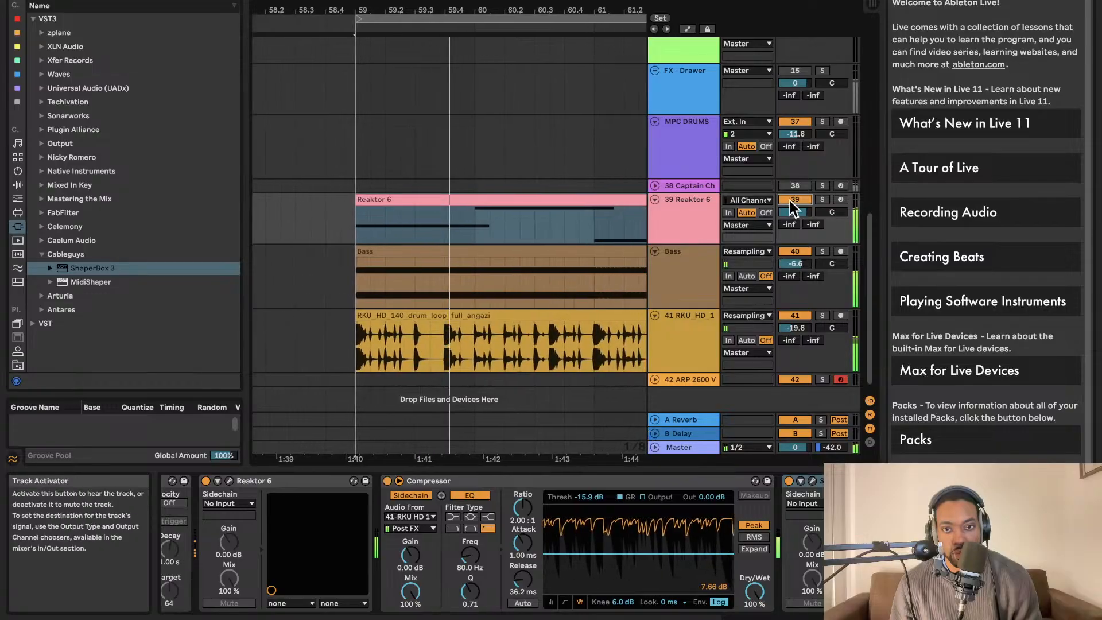
Mute the Bass track and move the sidechain Compressor from the 39 Reaktor 6 track onto the Bass track.
left_click(795, 251)
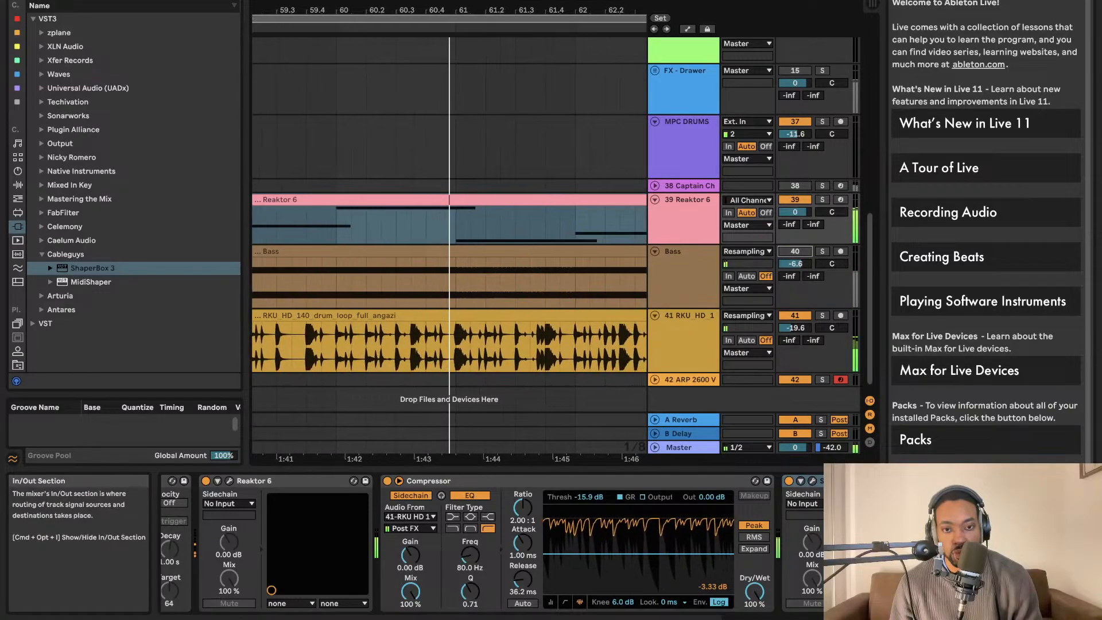
left_click(527, 481)
left_click_drag(683, 266, 684, 266)
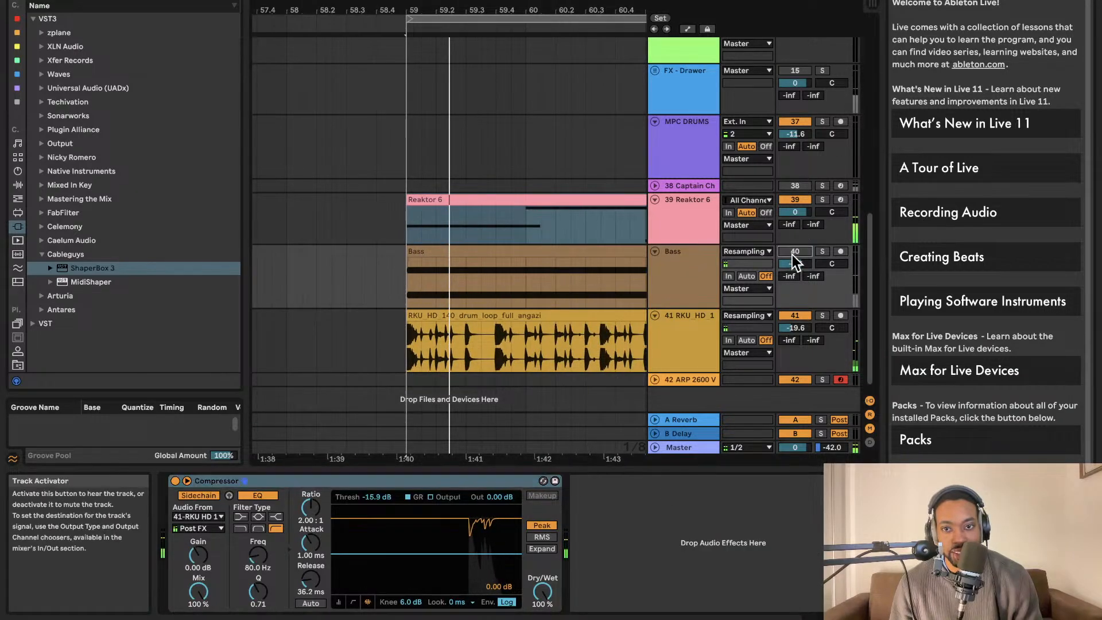
Audition the Bass with its sidechain Compressor, with and without 39 Reaktor 6, and compare the device chains of both tracks.
left_click(796, 201)
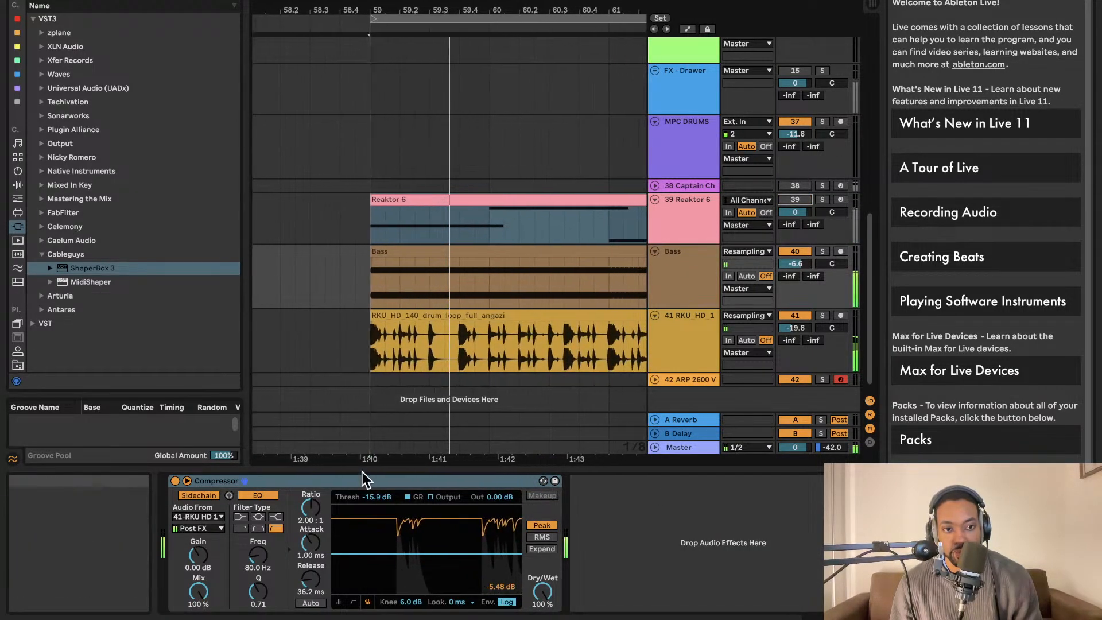
left_click_drag(363, 479, 695, 284)
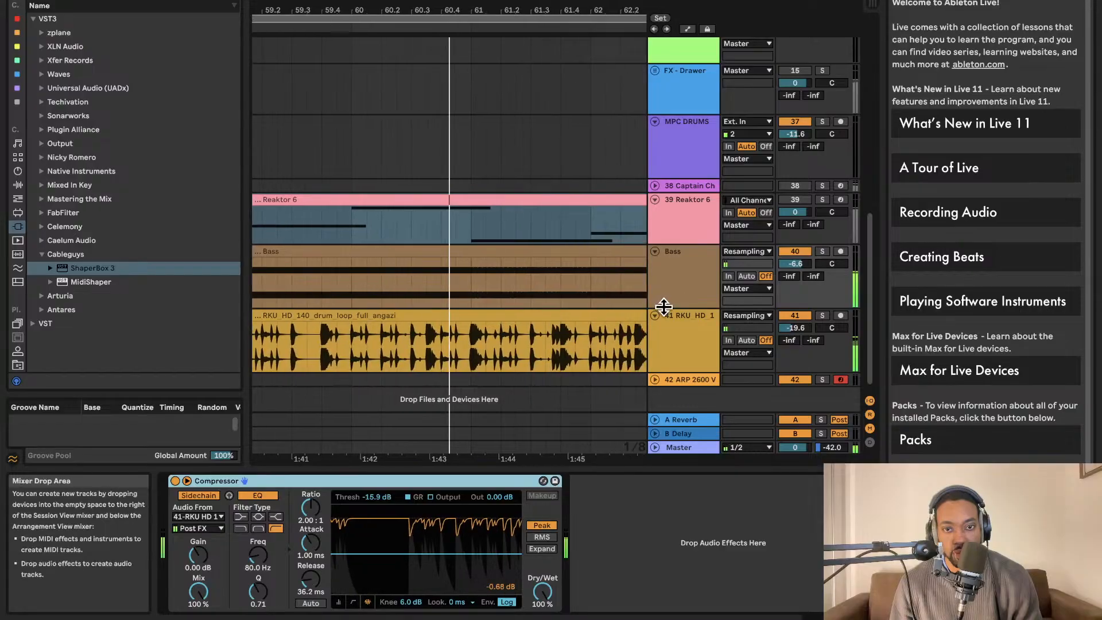
left_click(690, 232)
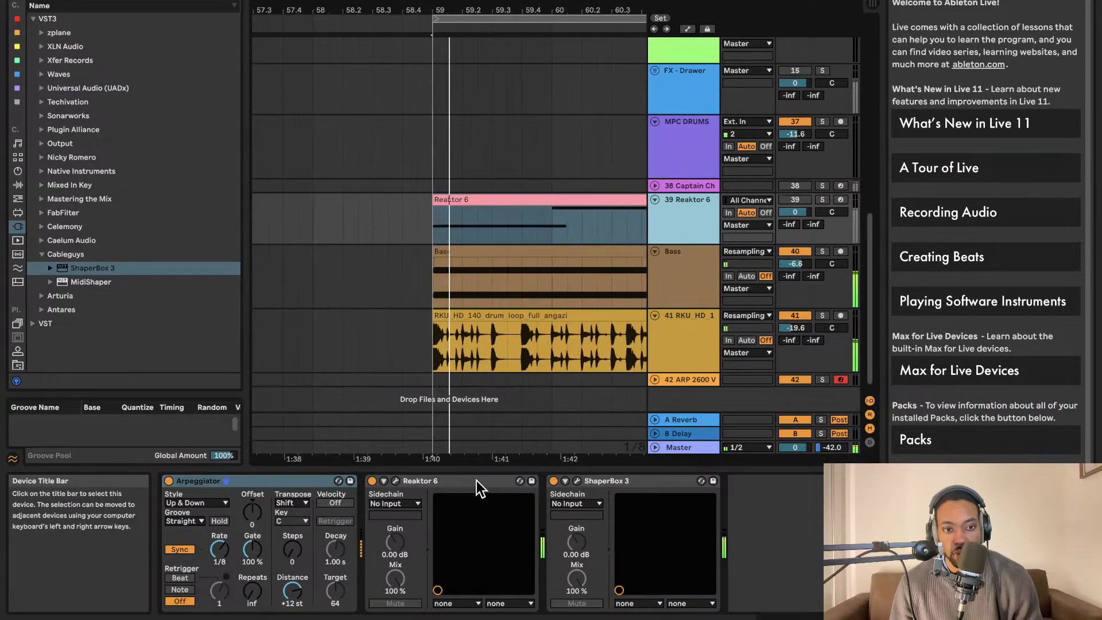
left_click_drag(289, 480, 693, 273)
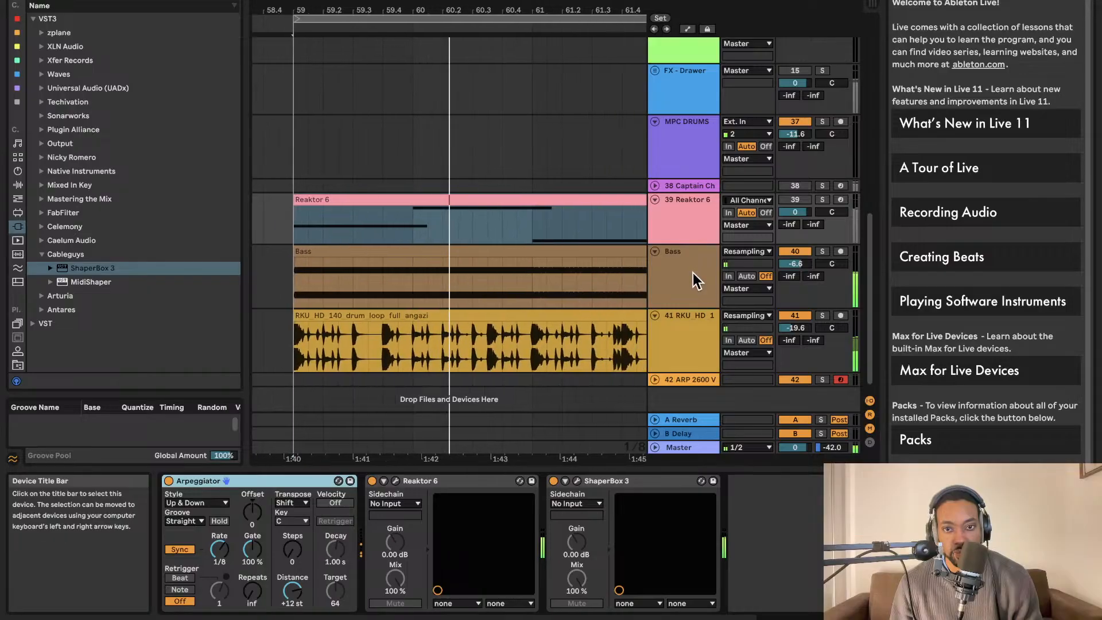
left_click(690, 260)
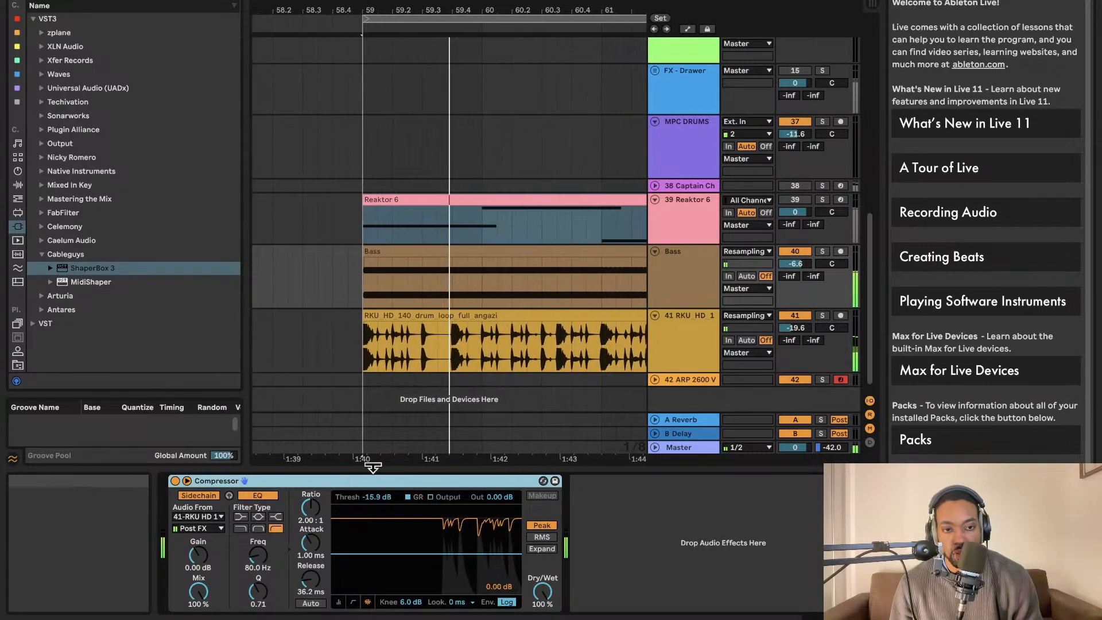
Return the sidechain Compressor to the 39 Reaktor 6 track, directly after the Reaktor 6 device.
left_click(708, 220)
left_click_drag(245, 482, 313, 471)
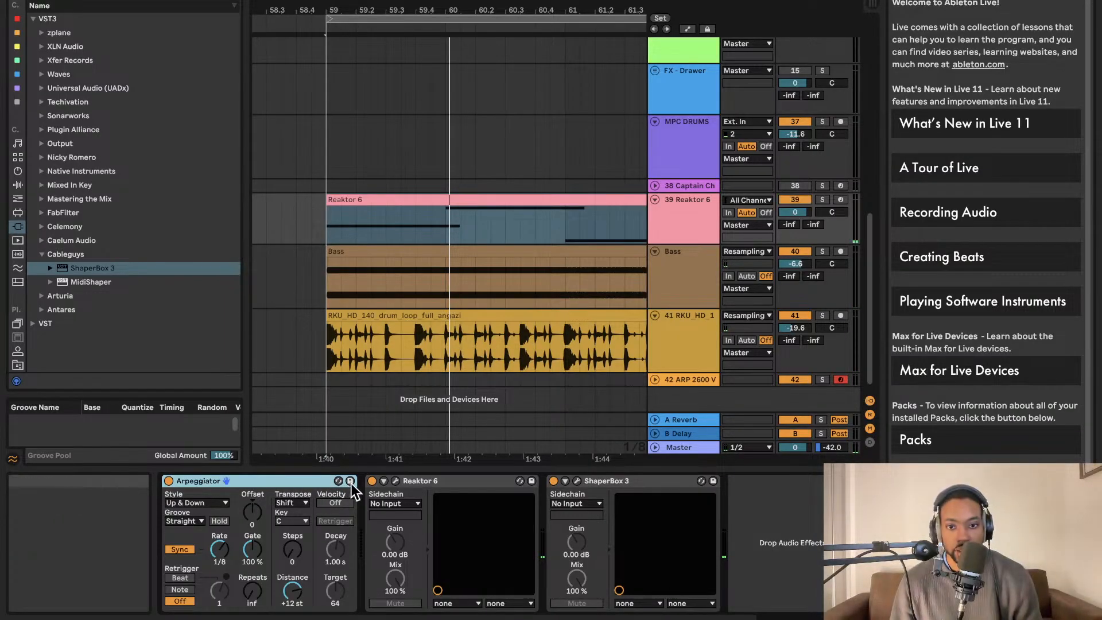
left_click(685, 233)
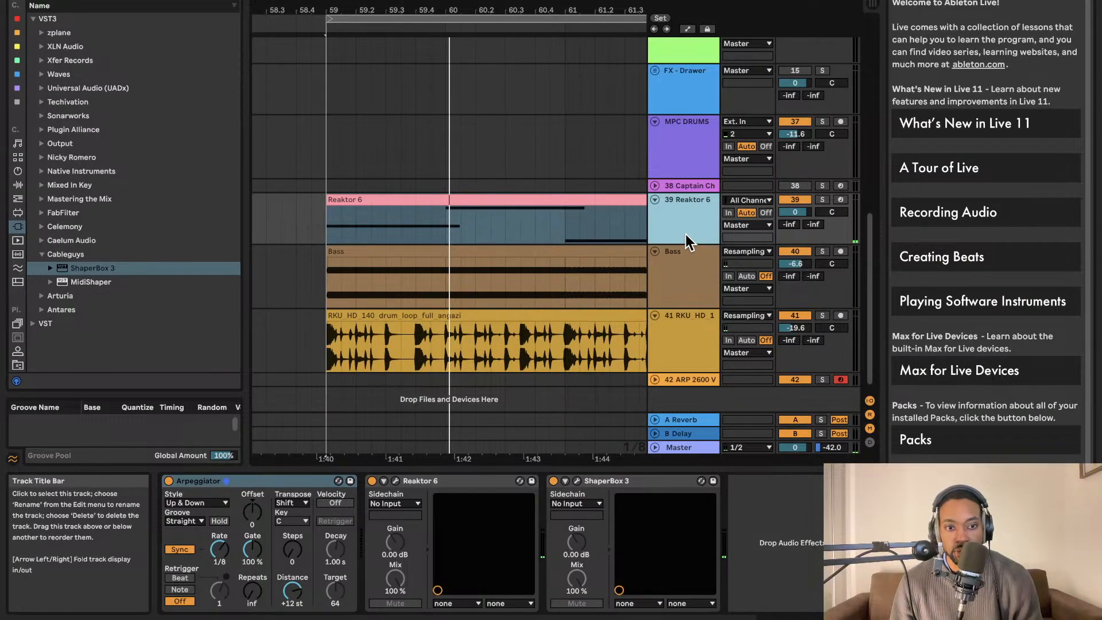
left_click(688, 301)
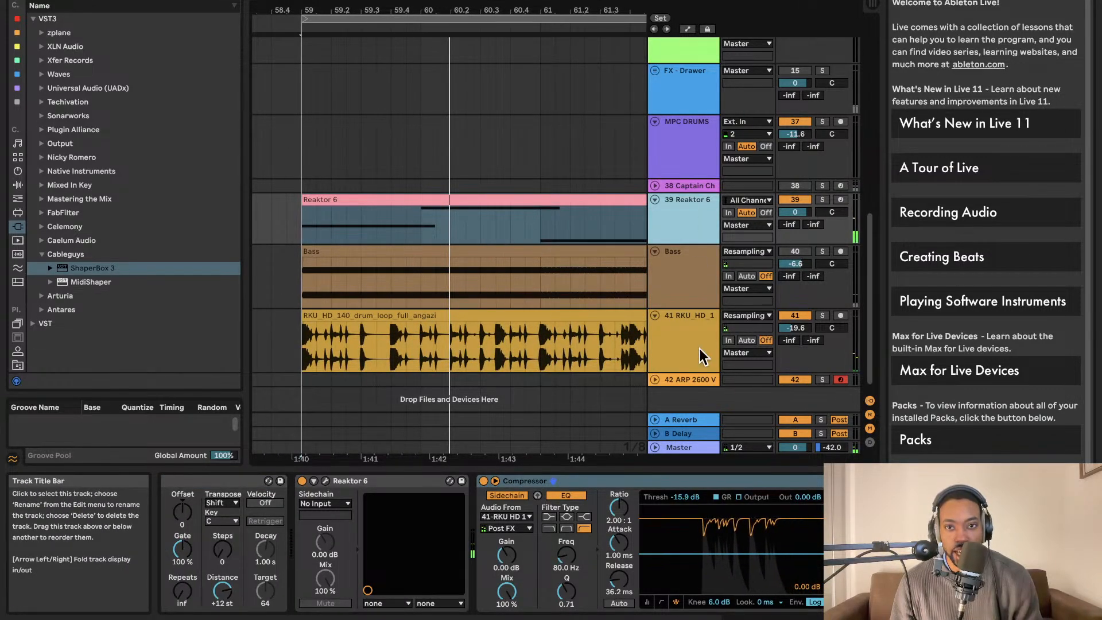
Insert an armed audio track below 39 Reaktor 6, take its input from 39-Reaktor 6, and set the start position at bar 59.
key("ctrl+t")
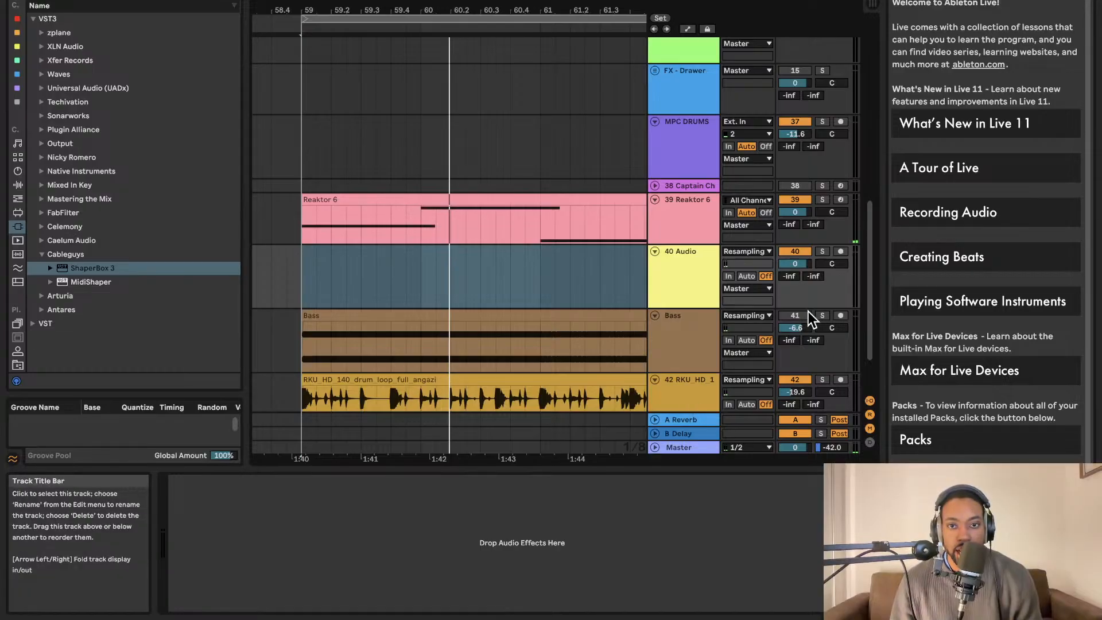
left_click(756, 254)
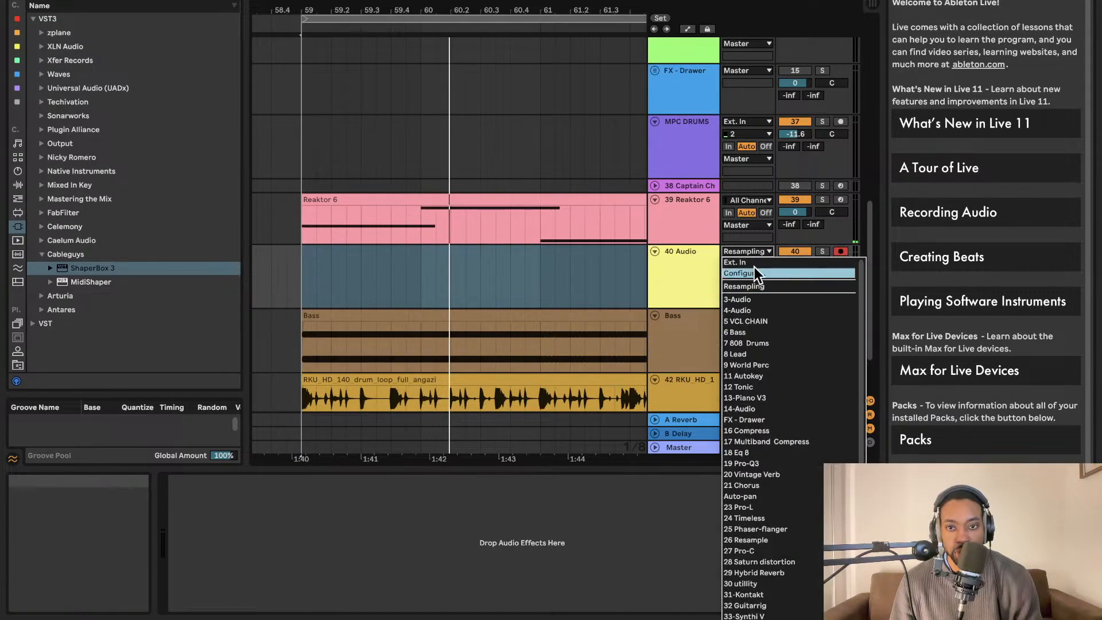
scroll(764, 558, "down", 4)
left_click(763, 546)
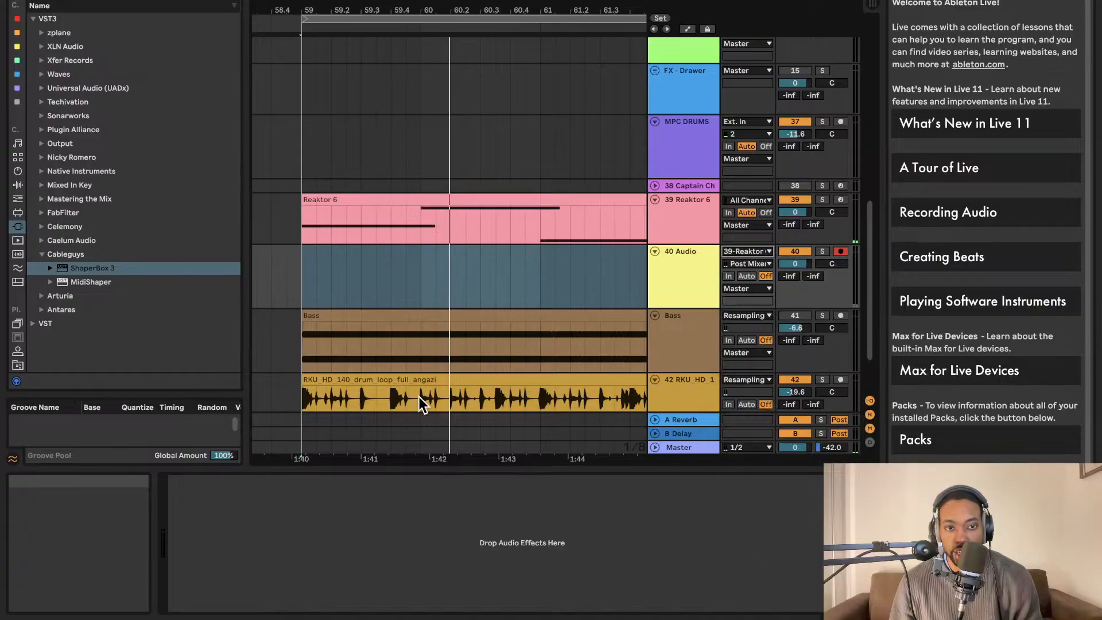
left_click(305, 278)
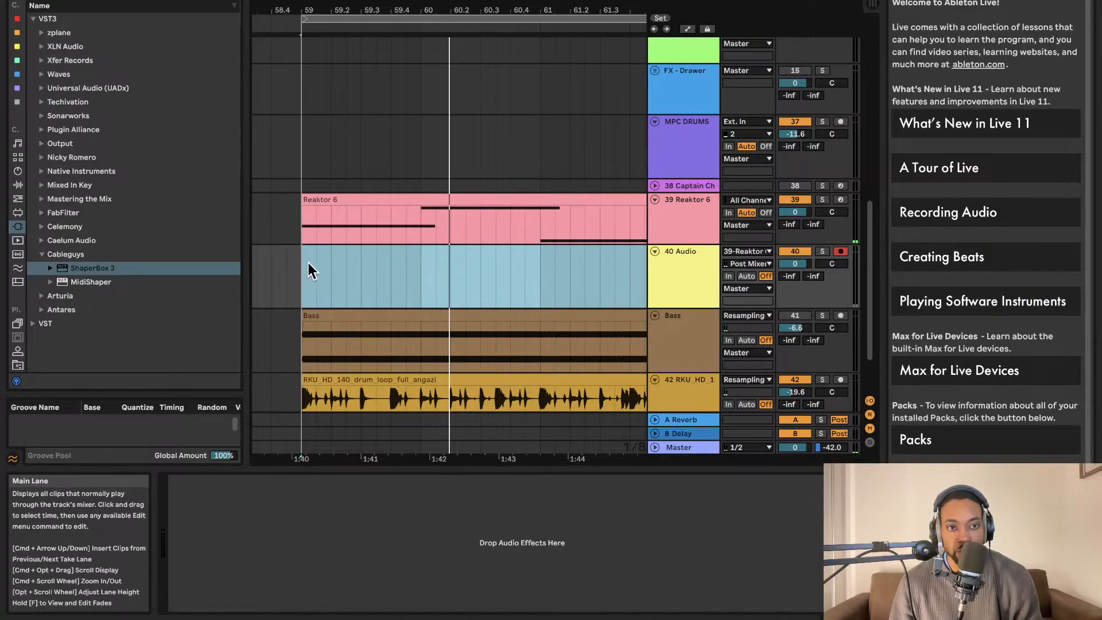
left_click(299, 266)
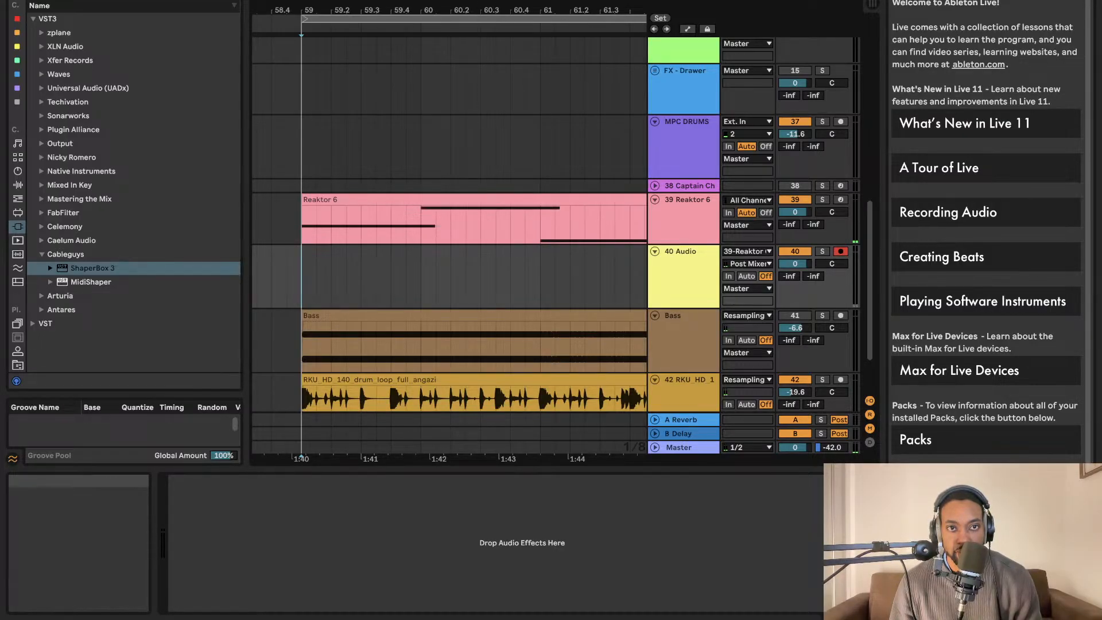
key("F9")
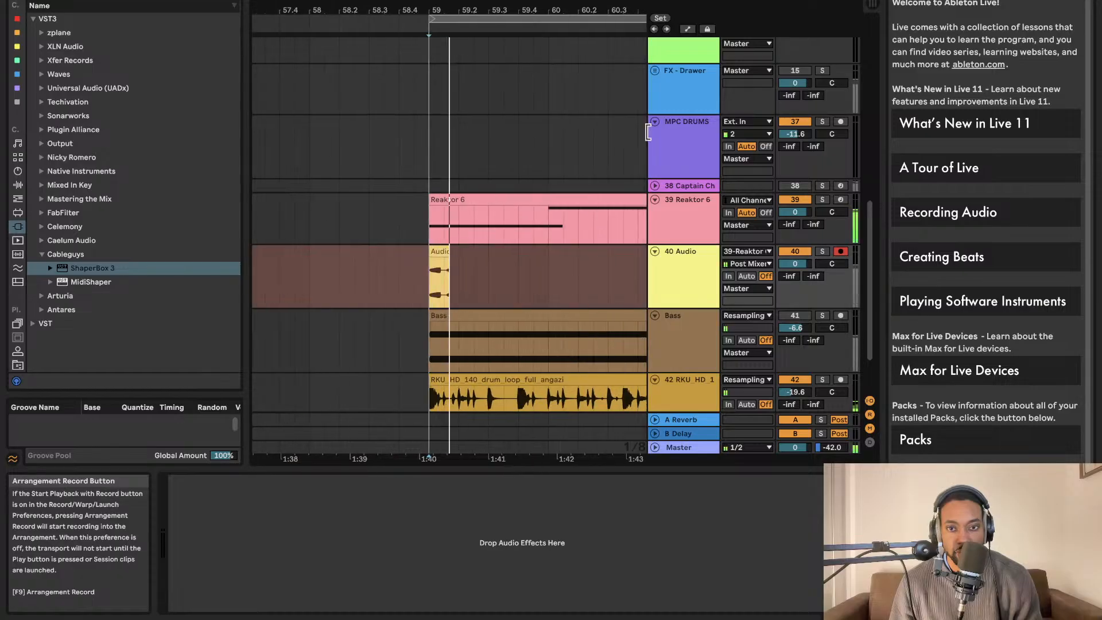
key("space")
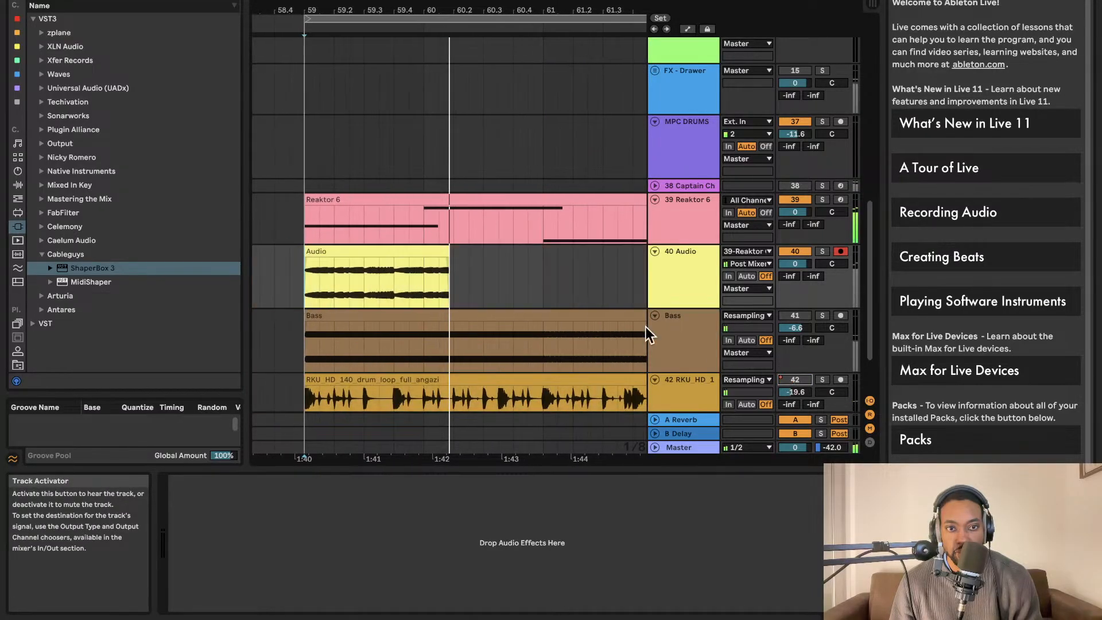
key("super+z")
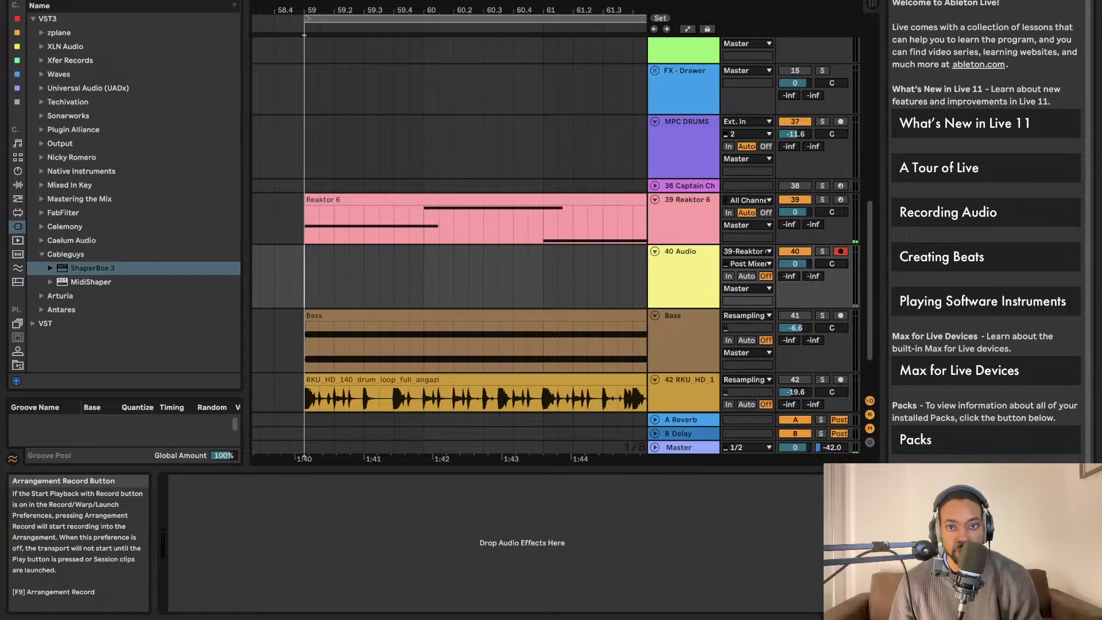
Record the Reaktor 6 output onto the 40 Audio track from bar 59 and trim the clip's end to bar 63.
key("F9")
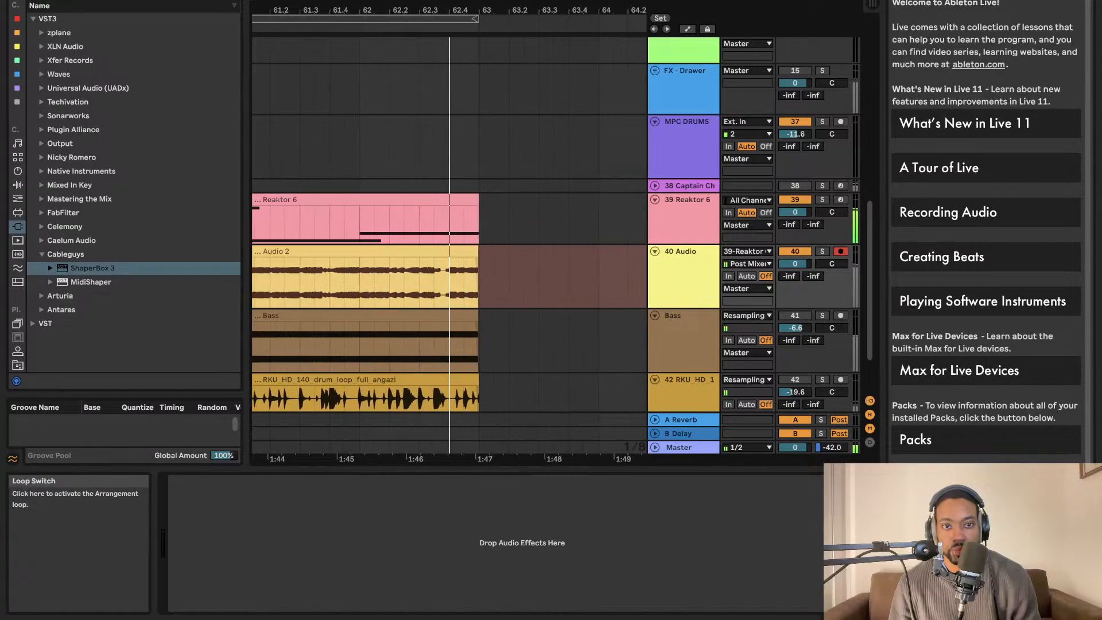
key("space")
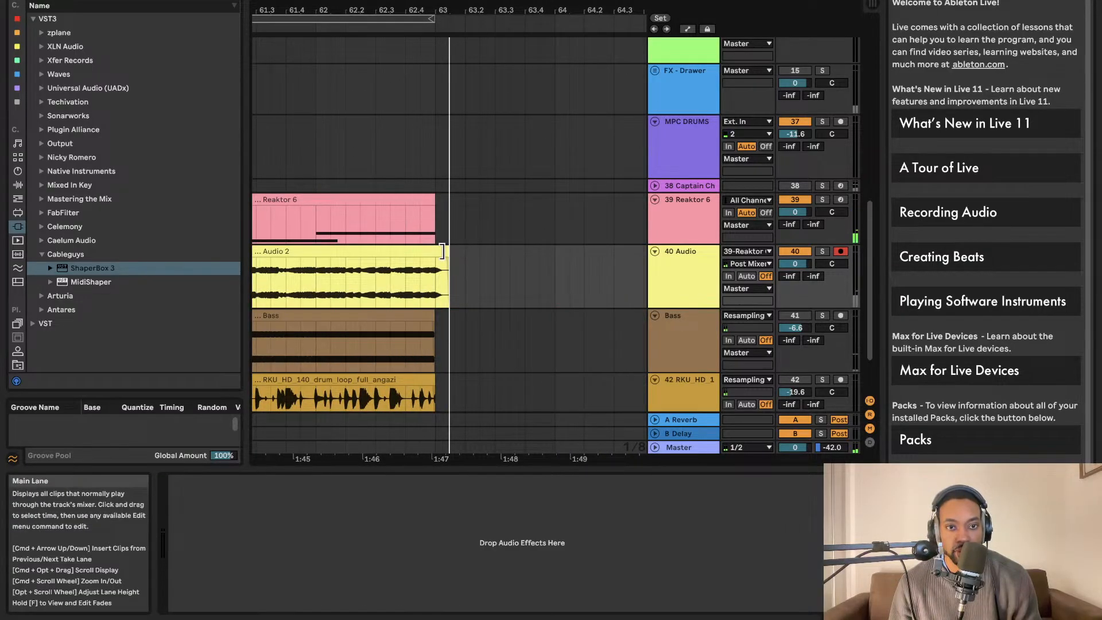
left_click_drag(442, 252, 436, 252)
Mute the 39 Reaktor 6 track, lower the 40 Audio track's volume to -12.0 dB, and play the loop.
left_click(796, 204)
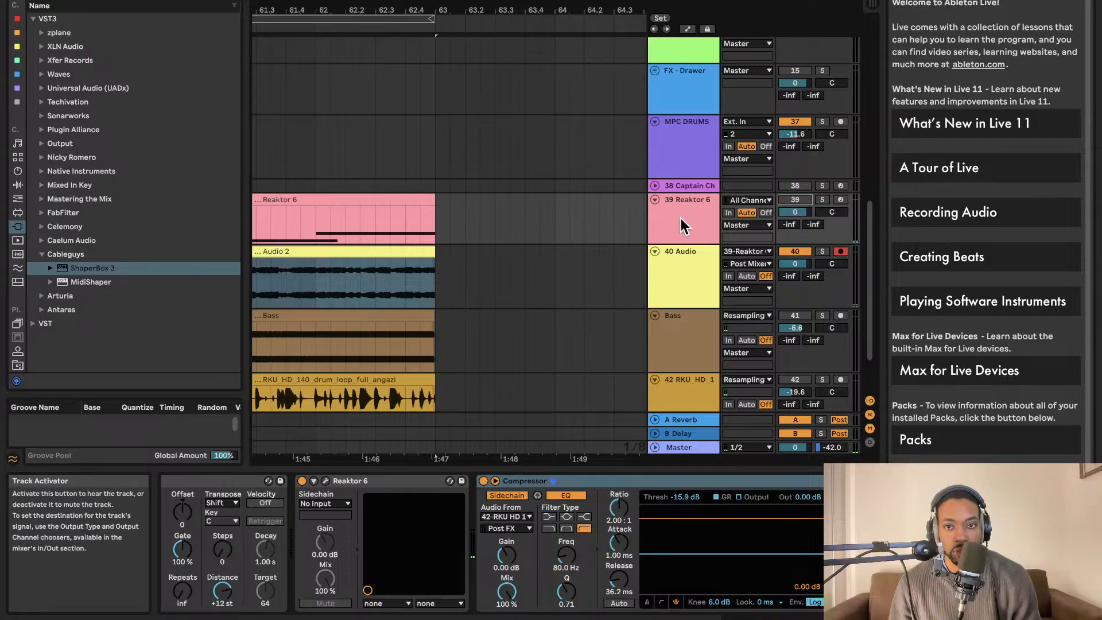
scroll(506, 214, "up", 3)
scroll(520, 209, "left", 10)
scroll(522, 209, "down", 4)
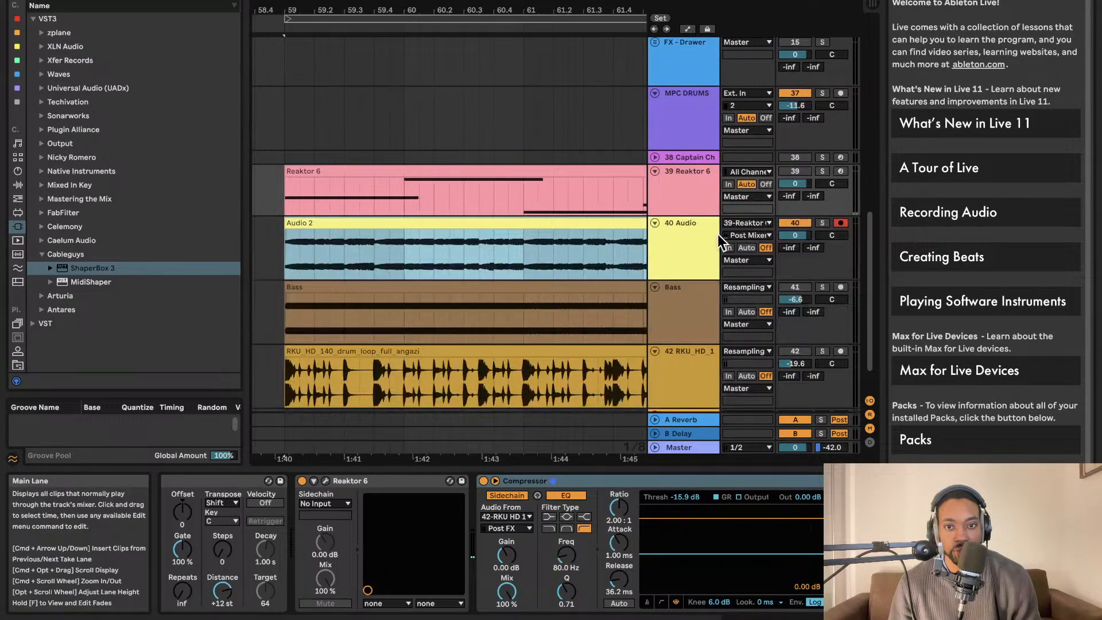
left_click_drag(785, 236, 785, 253)
key("space")
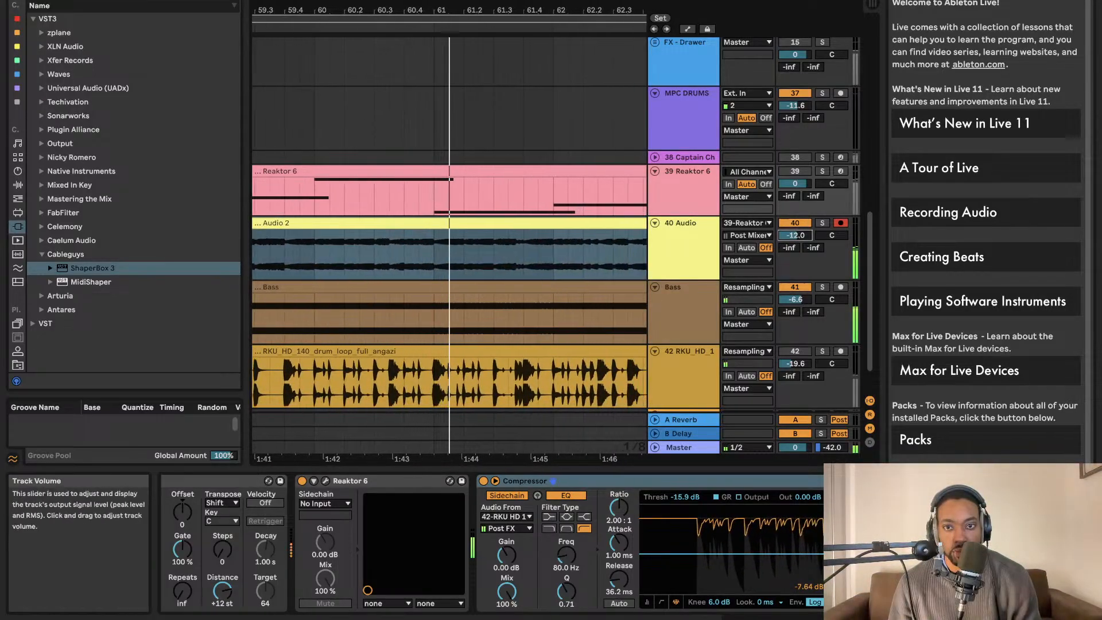
Balance the levels by setting the Bass track to -15.3 dB and the 40 Audio track to -3.3 dB.
left_click_drag(796, 235, 795, 230)
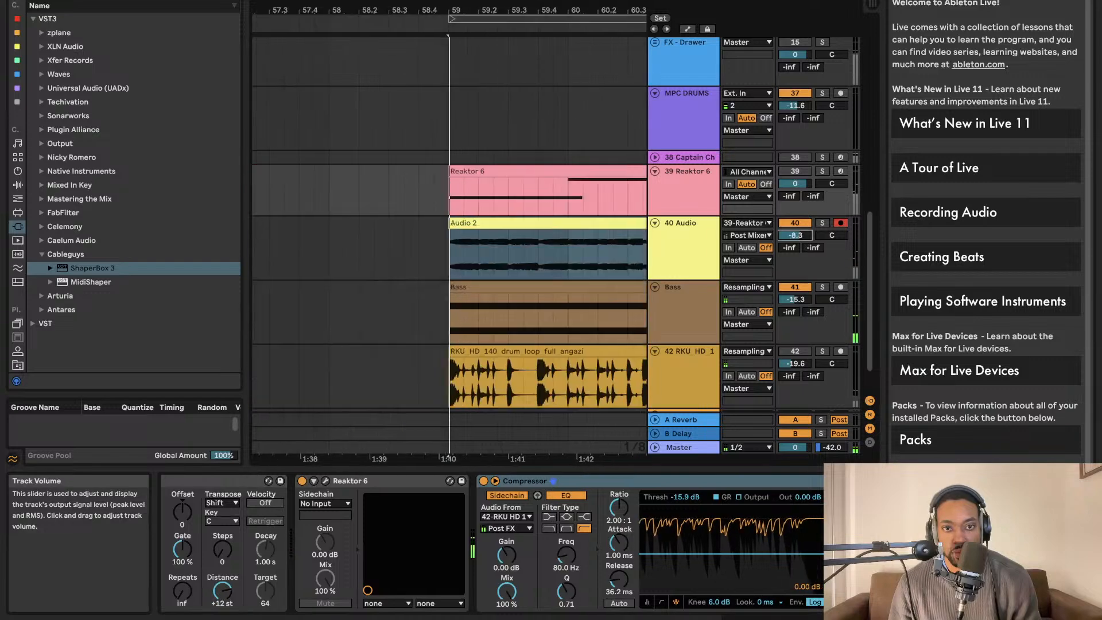
left_click(574, 223)
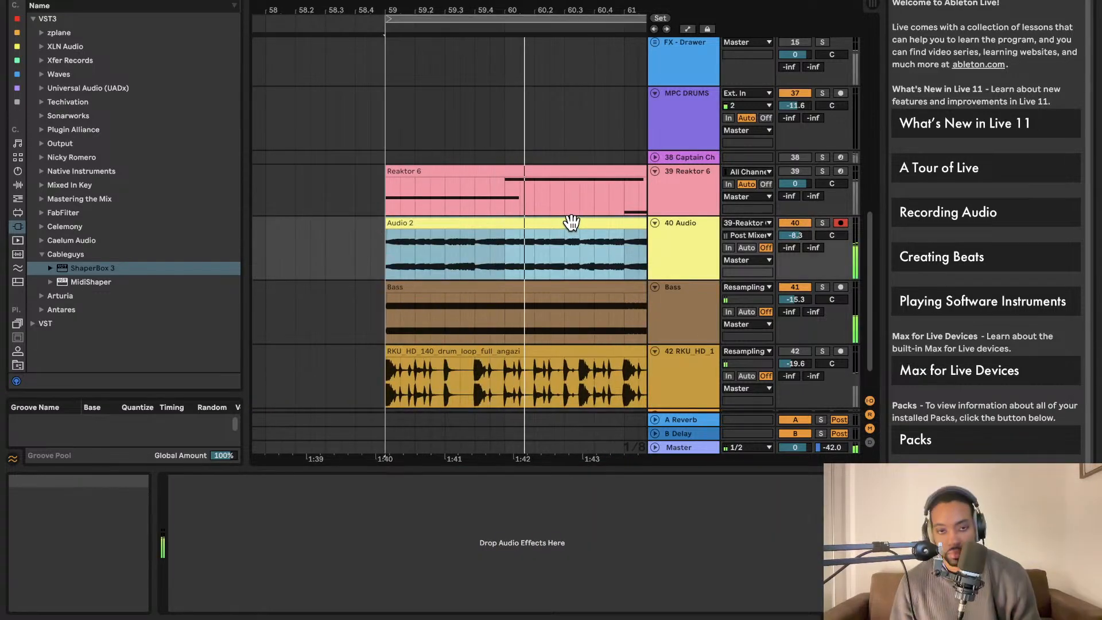
left_click_drag(794, 236, 795, 231)
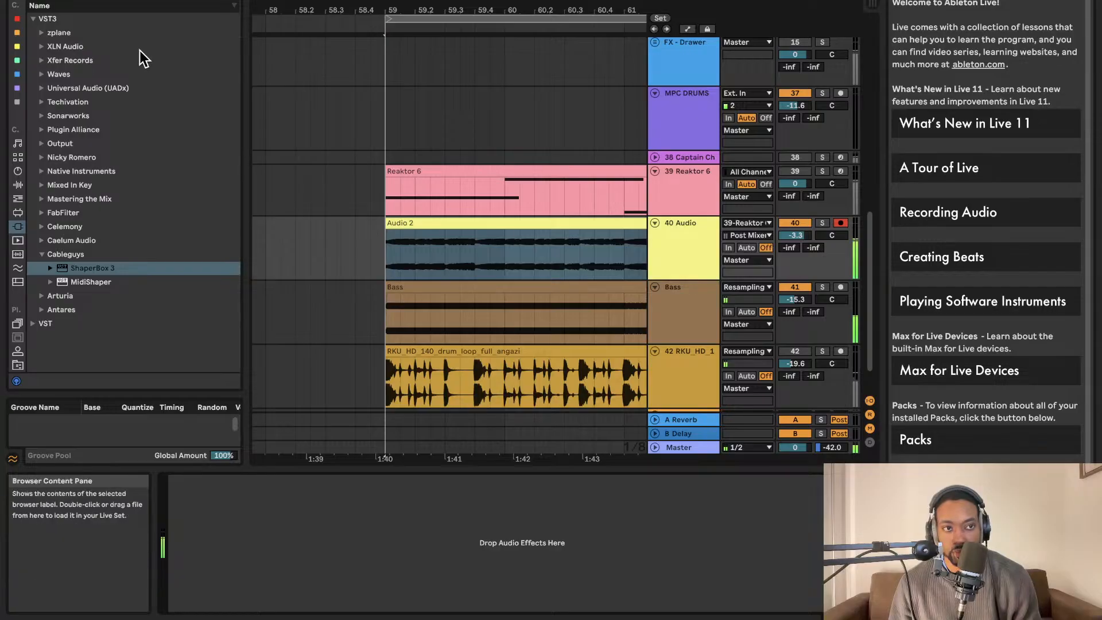
Find EQ Eight among the EQ & Filters audio effects and add it to the 40 Audio track.
left_click(16, 160)
left_click(16, 172)
left_click(19, 186)
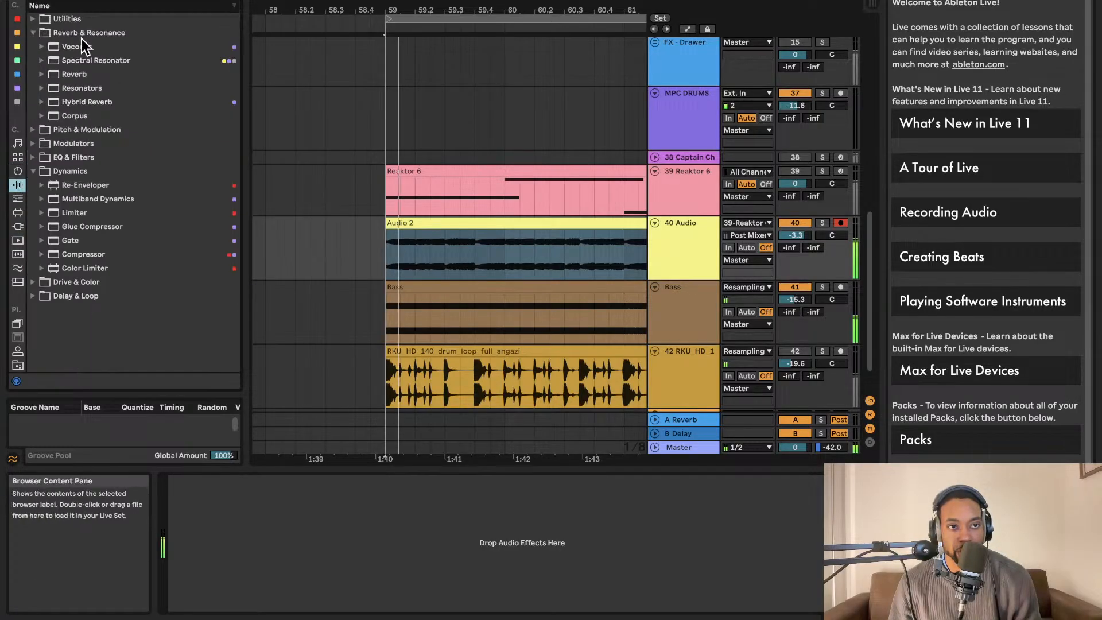
type("glue")
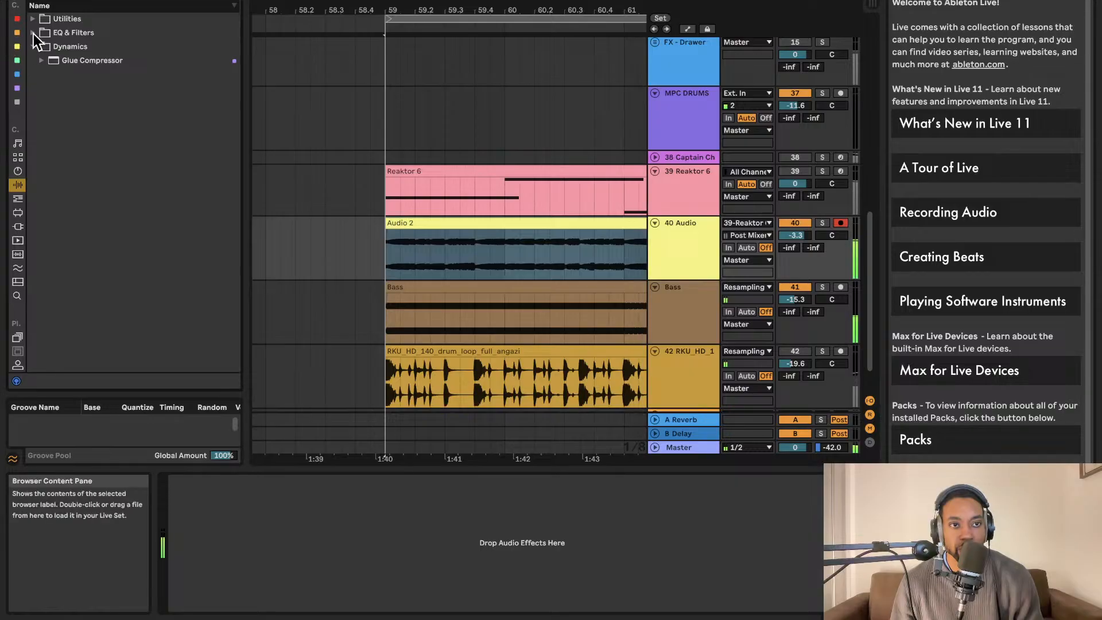
left_click(33, 34)
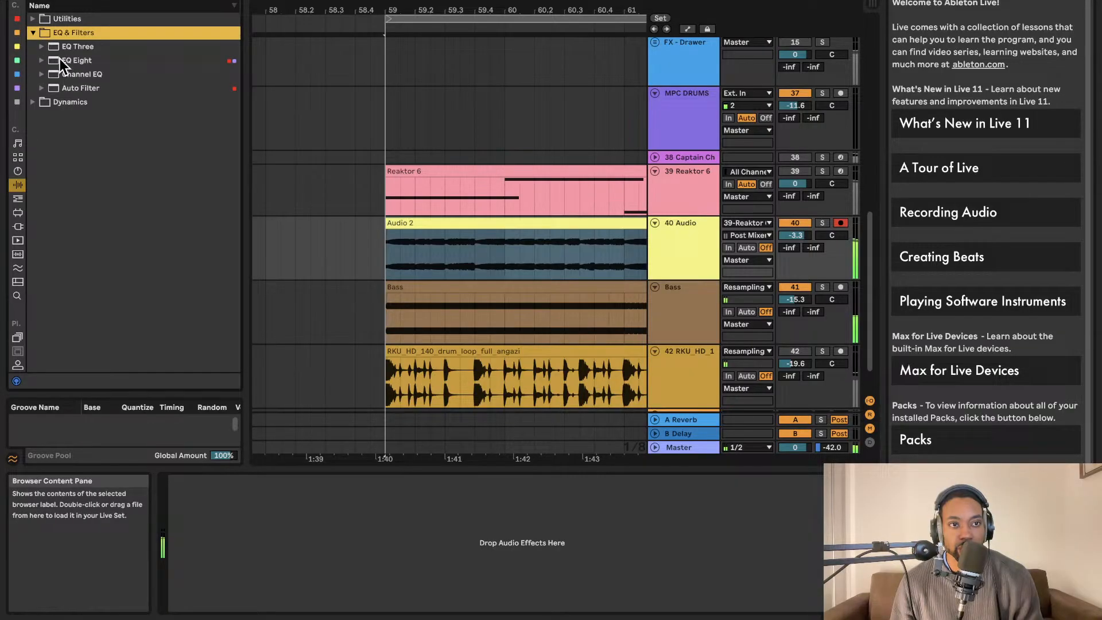
left_click_drag(60, 58, 674, 218)
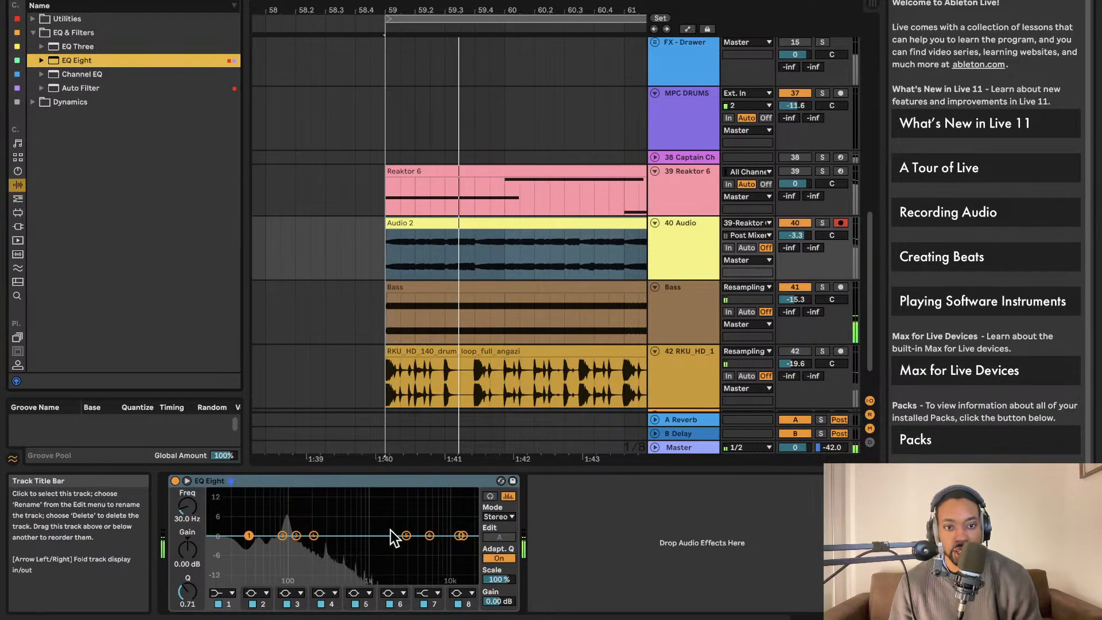
Set band 1 of the 40 Audio EQ Eight to a low cut at 114 Hz and raise the Bass track to -11.5 dB.
left_click(219, 597)
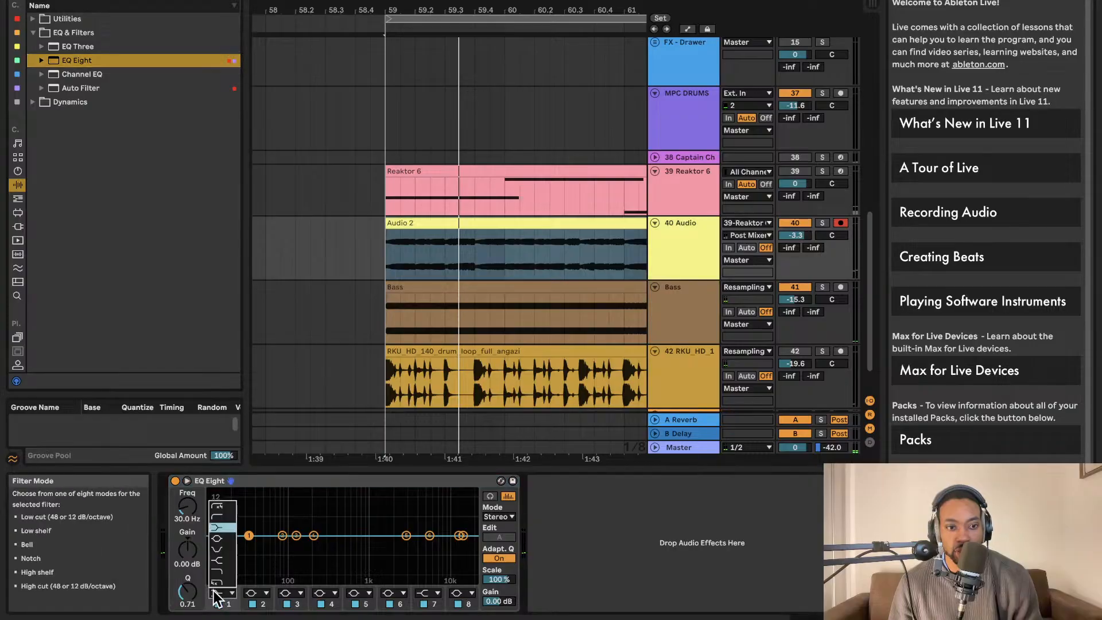
left_click_drag(246, 550, 294, 545)
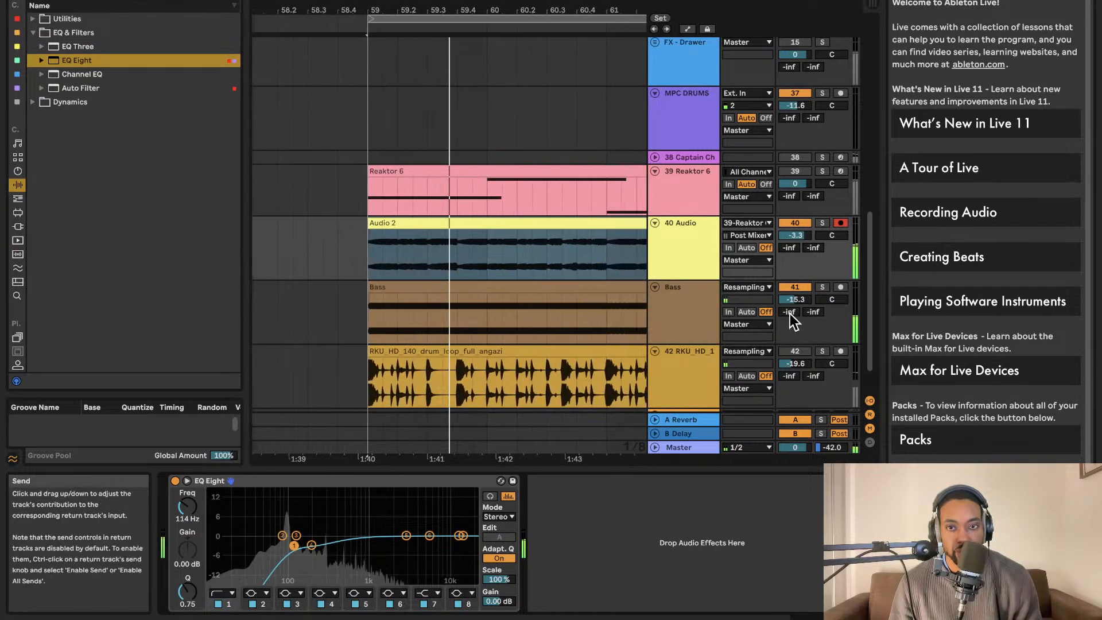
left_click_drag(793, 300, 793, 282)
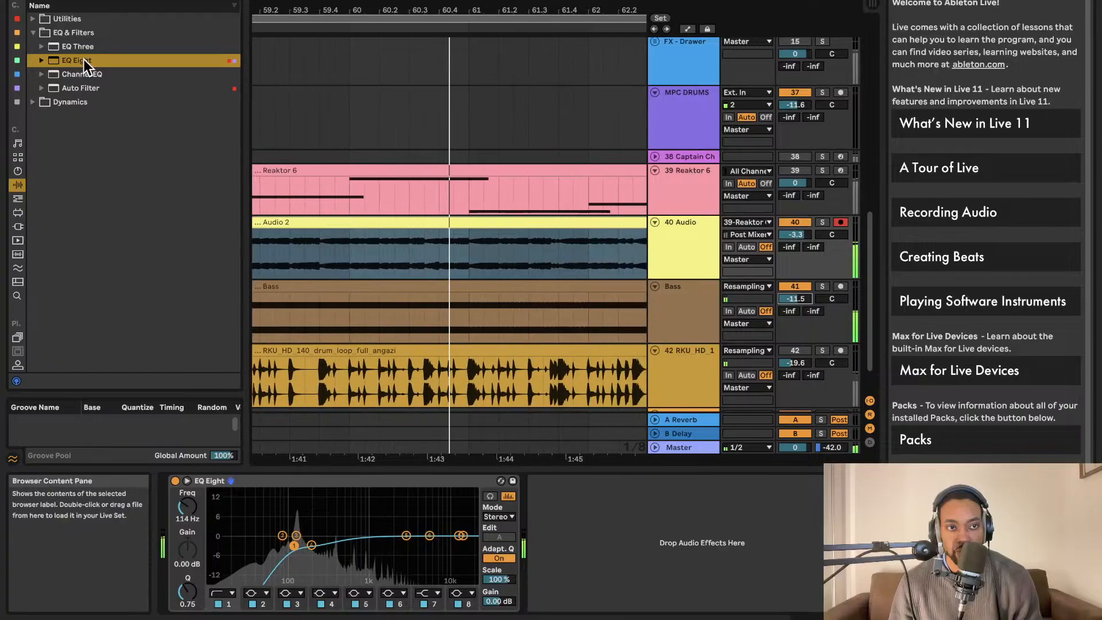
Add an EQ Eight to the Bass track and switch its band 1 to the 12 dB/octave low cut.
left_click_drag(85, 61, 691, 318)
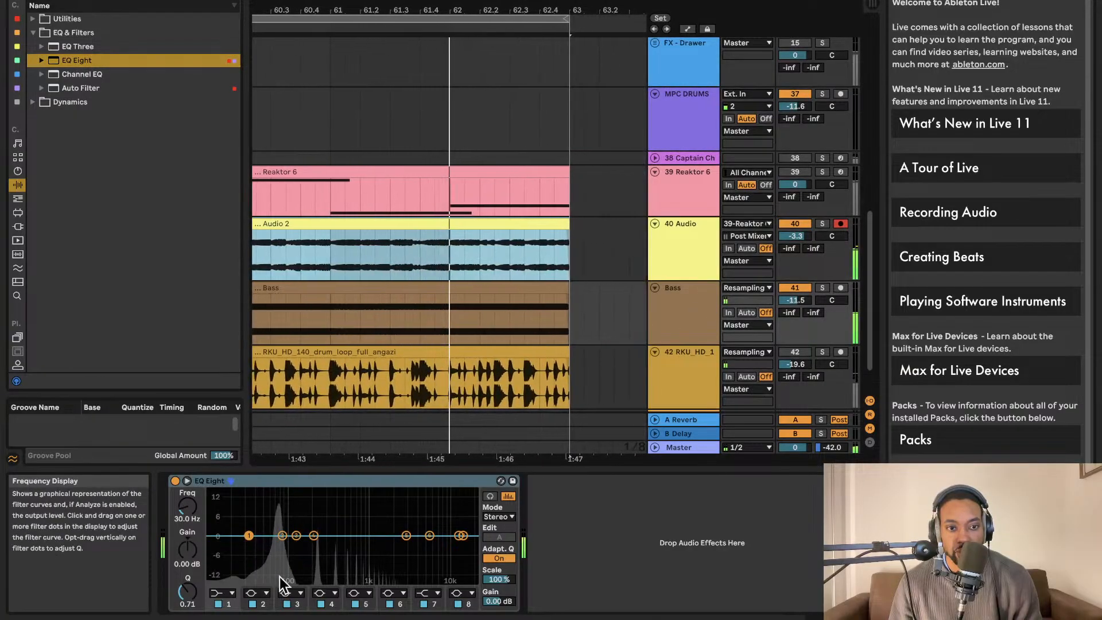
left_click(230, 595)
left_click(231, 520)
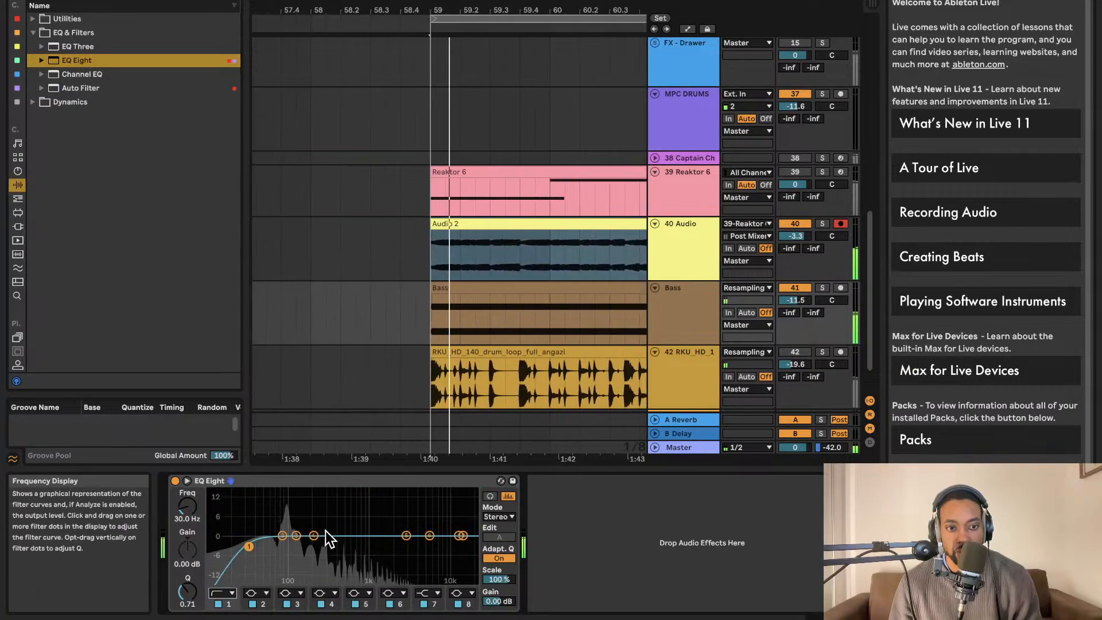
Switch band 1 of the Bass EQ Eight to the steeper low cut and raise the Bass track to -6.7 dB.
left_click(233, 595)
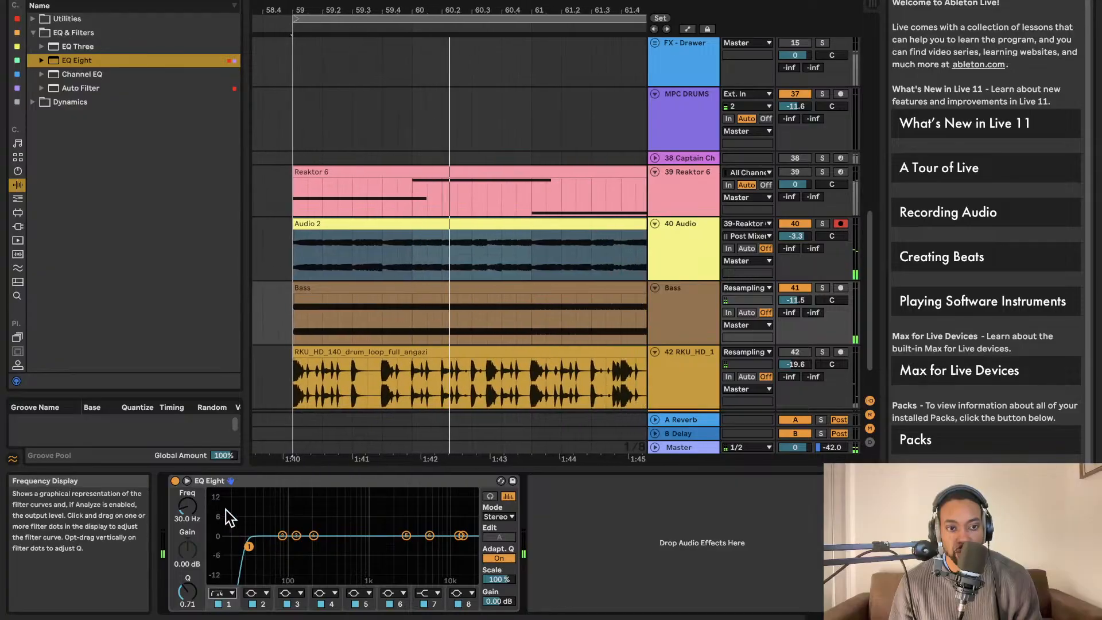
left_click(226, 510)
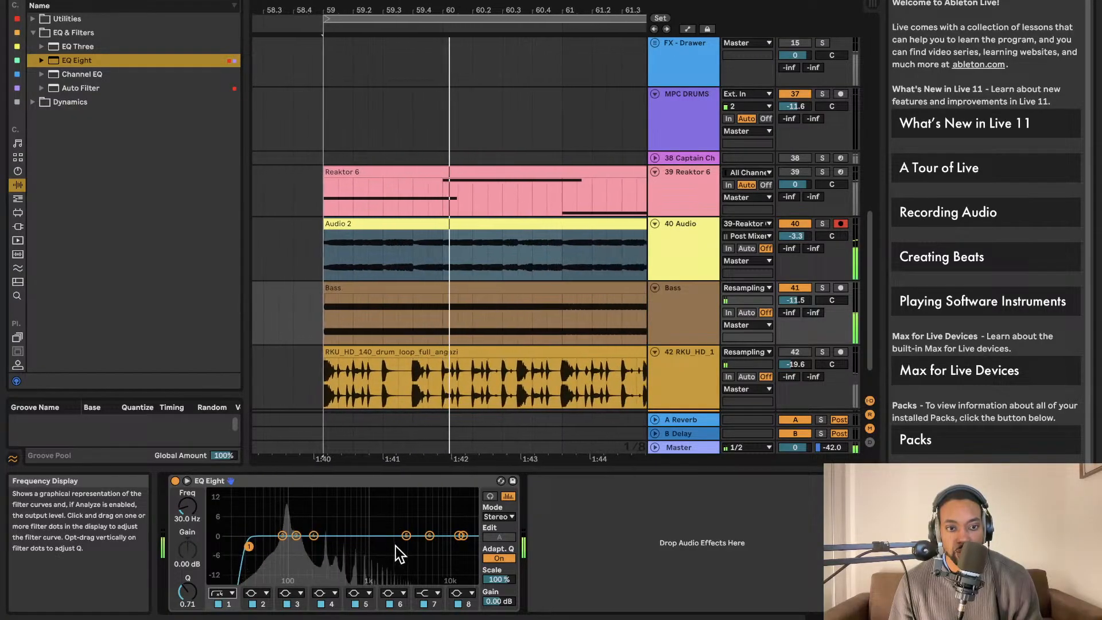
double_click(804, 300)
left_click_drag(803, 301, 802, 312)
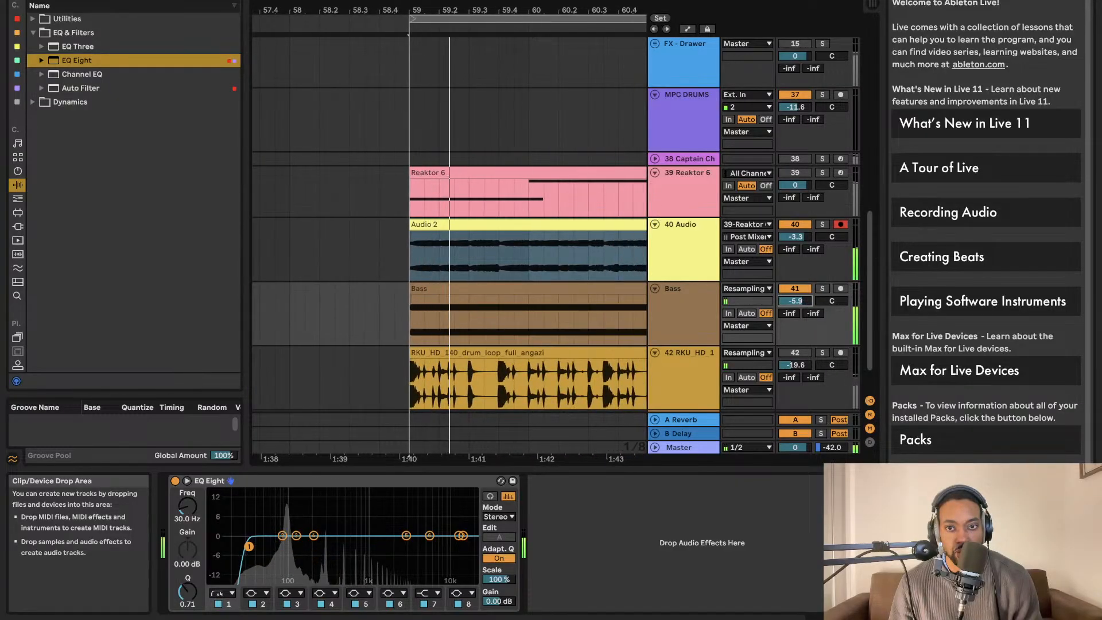
left_click_drag(802, 301, 802, 304)
scroll(812, 309, "down", 1)
scroll(789, 299, "up", 1)
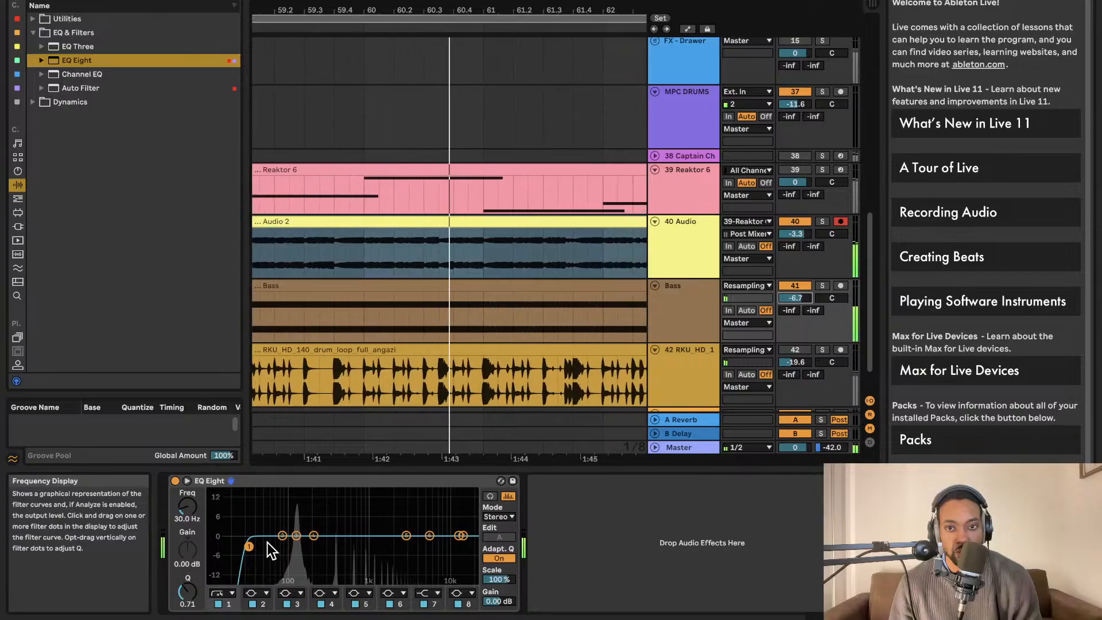
Raise the Bass EQ Eight's band 1 low cut to 257 Hz, set the 40 Audio track to 0 dB, and bypass that EQ.
left_click_drag(249, 546, 321, 545)
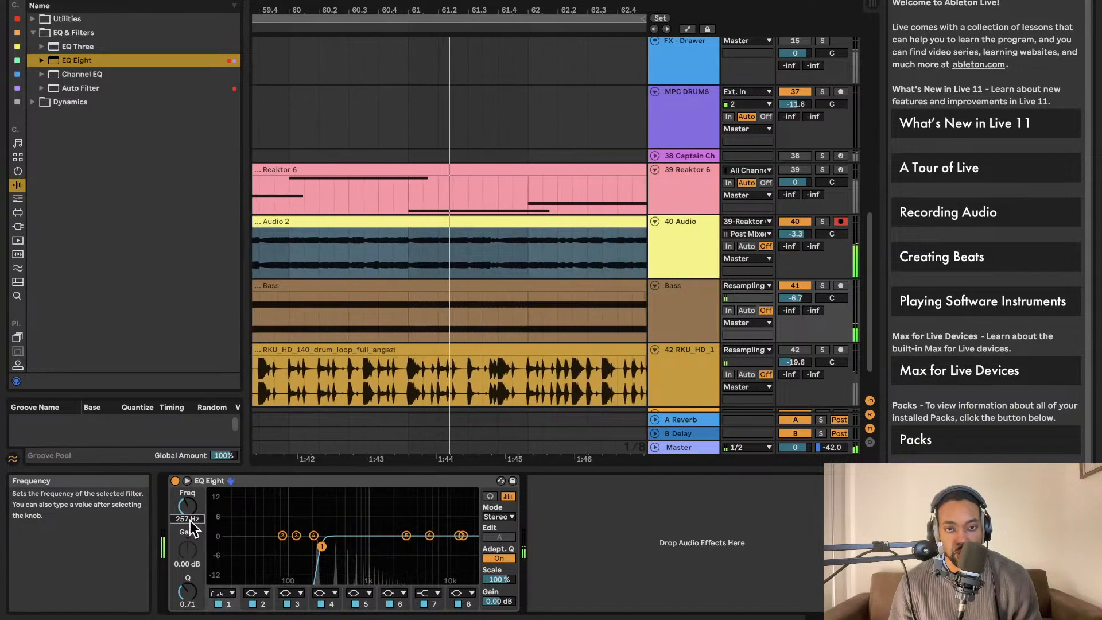
mouse_move(795, 233)
left_mouse_down()
mouse_move(795, 218)
mouse_move(799, 247)
mouse_move(799, 234)
left_mouse_up()
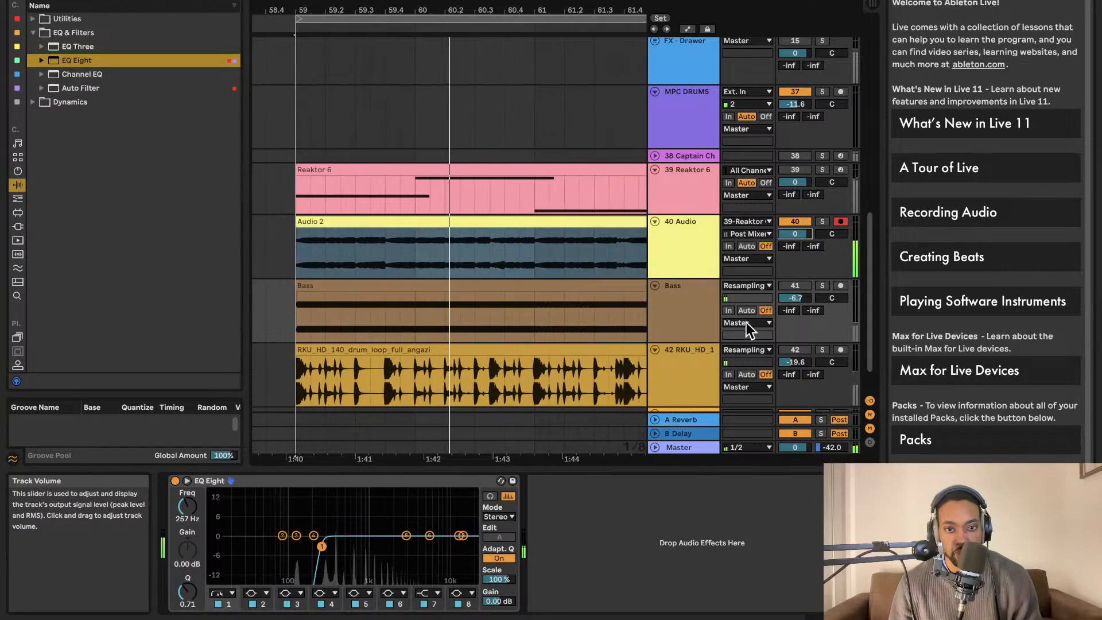
left_click(175, 481)
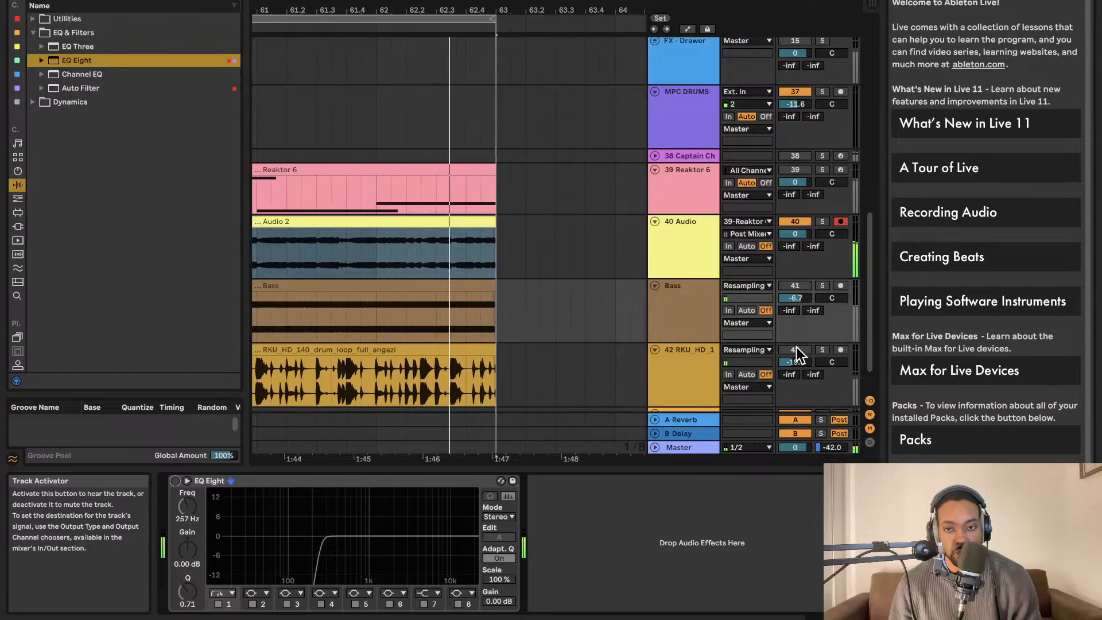
Duplicate the looped arrangement section from bars 59 to 63 so the copy starts at bar 63.
scroll(791, 348, "down", 1)
scroll(791, 349, "down", 1)
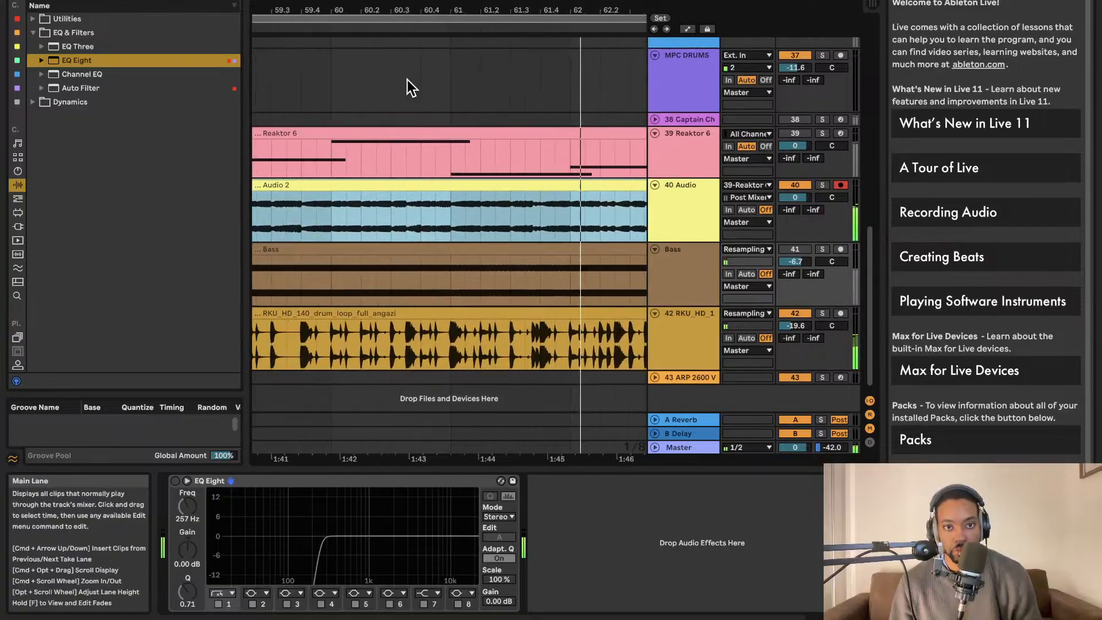
scroll(409, 81, "up", 1)
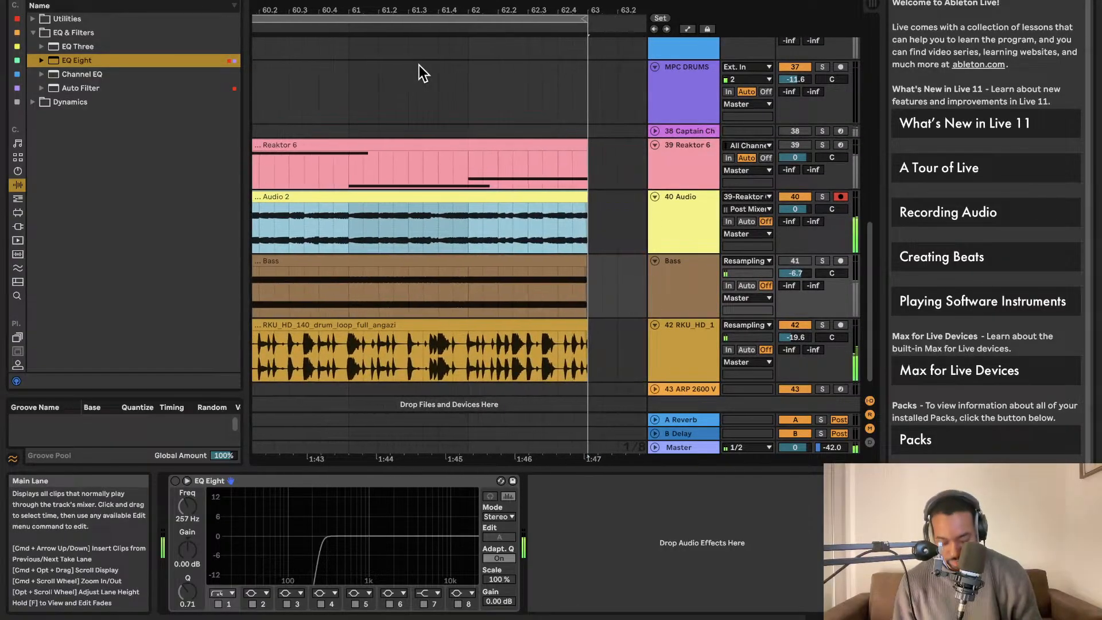
left_click(427, 19)
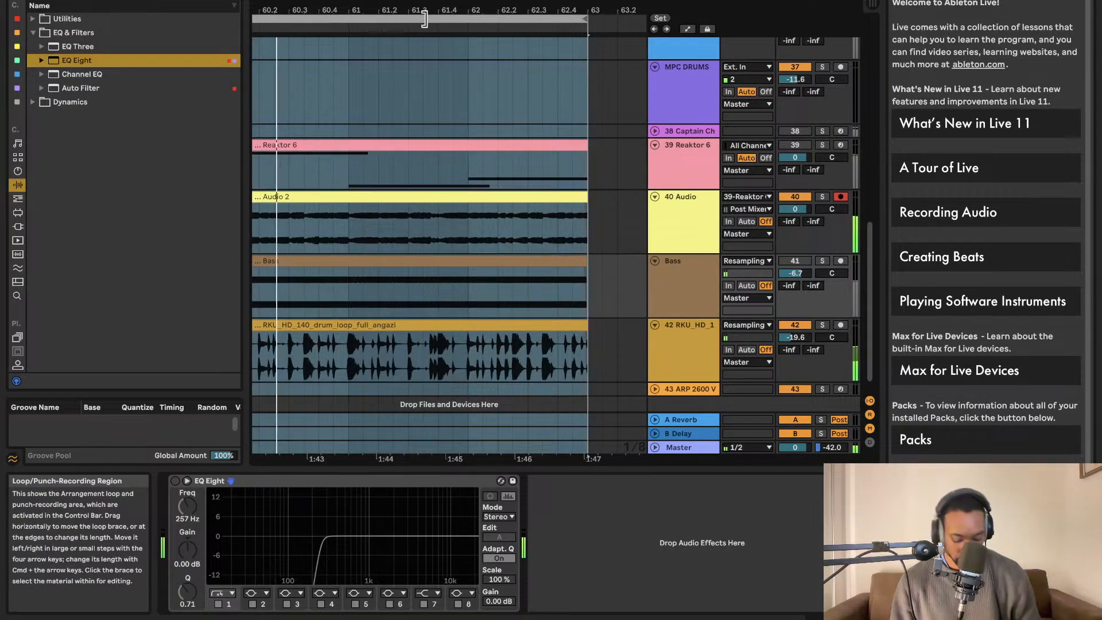
key("Right")
scroll(417, 40, "left", 6)
scroll(416, 41, "up", 2)
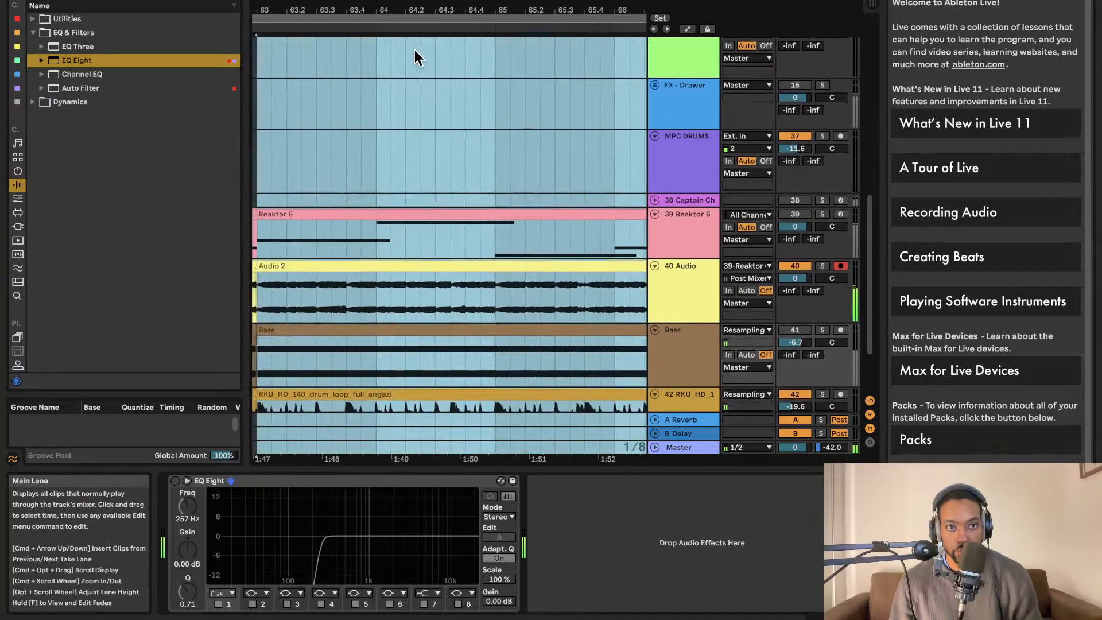
Add a locator at bar 63 where the duplicated section starts.
right_click(431, 31)
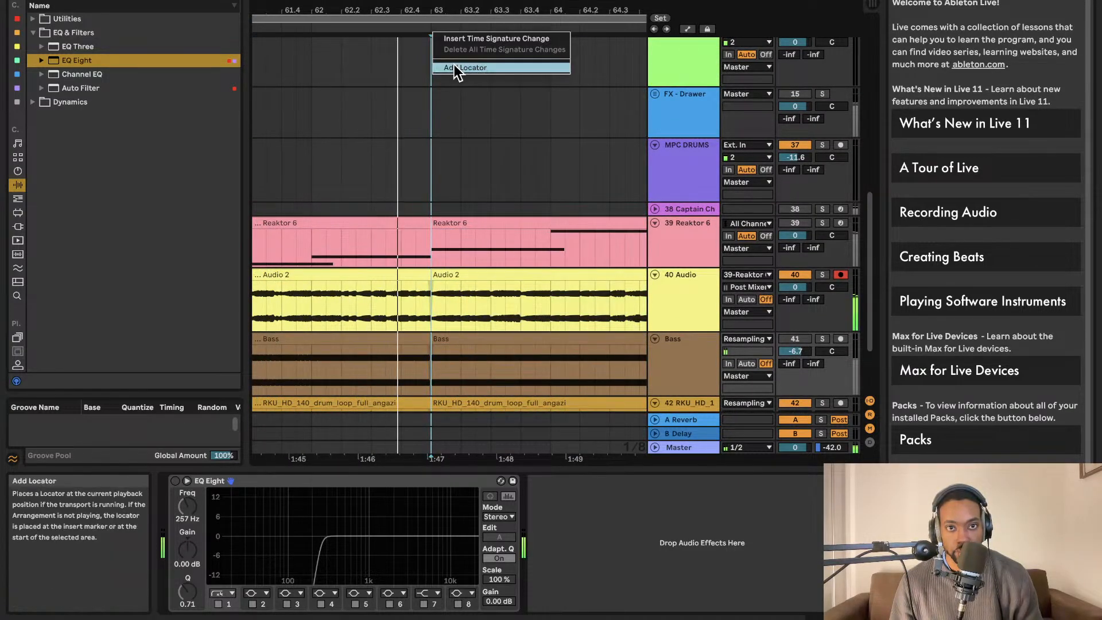
left_click(454, 64)
scroll(450, 112, "down", 3)
scroll(447, 112, "down", 3)
scroll(446, 103, "left", 3)
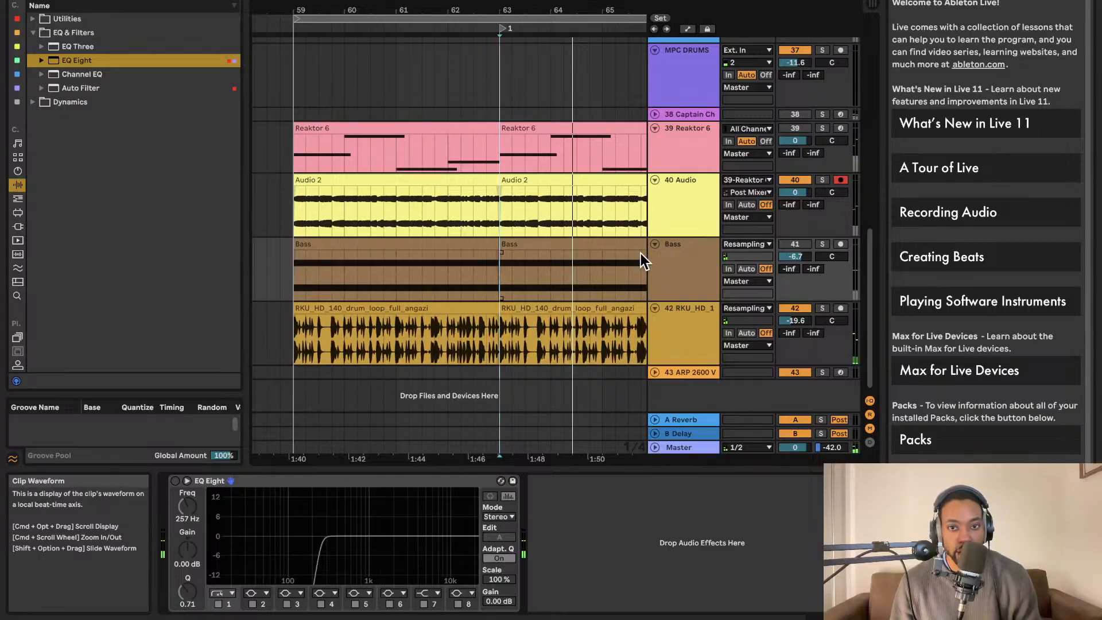
Select the 43 ARP 2600 V3 track and unfold it in the arrangement.
left_click(673, 373)
left_click(655, 372)
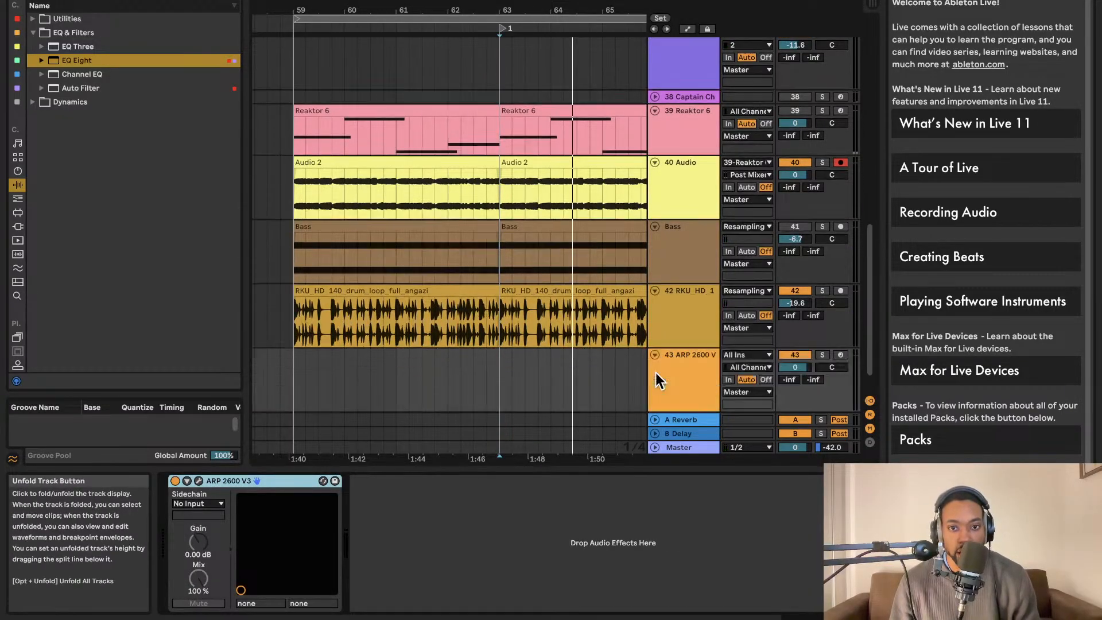
scroll(553, 205, "right", 3)
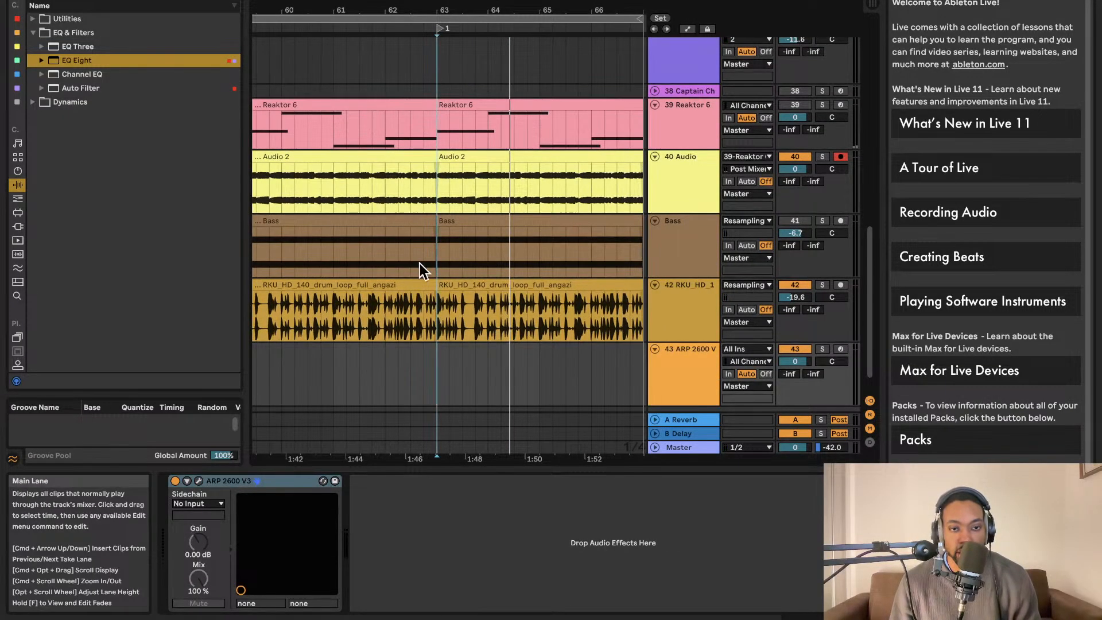
Loop the arrangement over the first Reaktor 6 clip, bars 59 to 63, and start playback.
scroll(459, 281, "left", 5)
left_click_drag(403, 149, 501, 139)
key("super+l")
key("space")
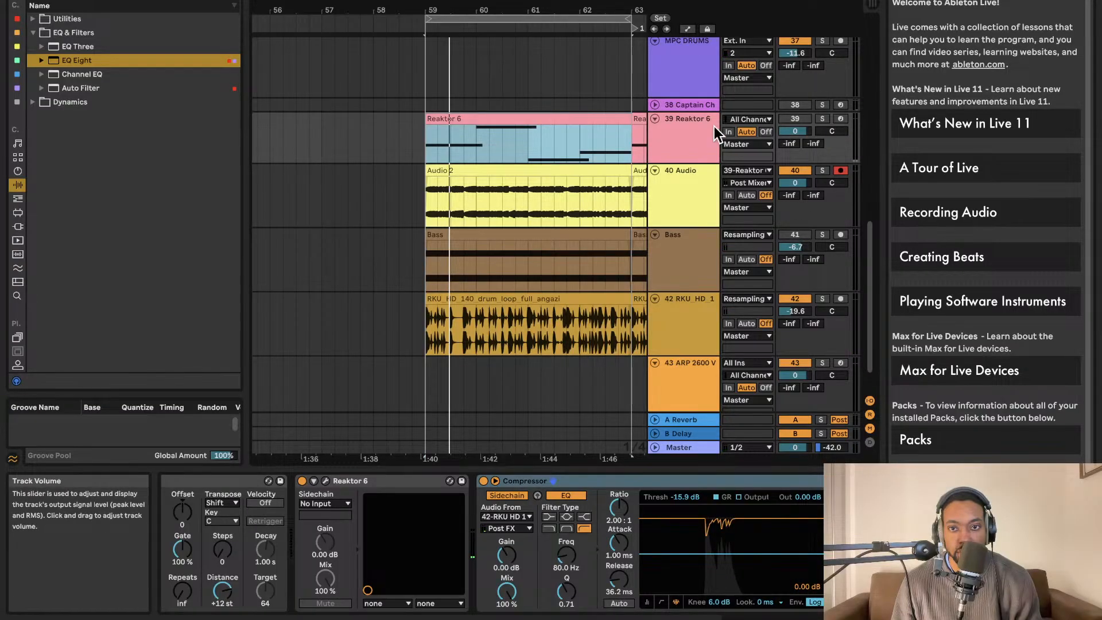
Fold the Reaktor 6 track, mute the drum loop track, and arm the ARP 2600 V3 track at -10.9 dB.
left_click(655, 118)
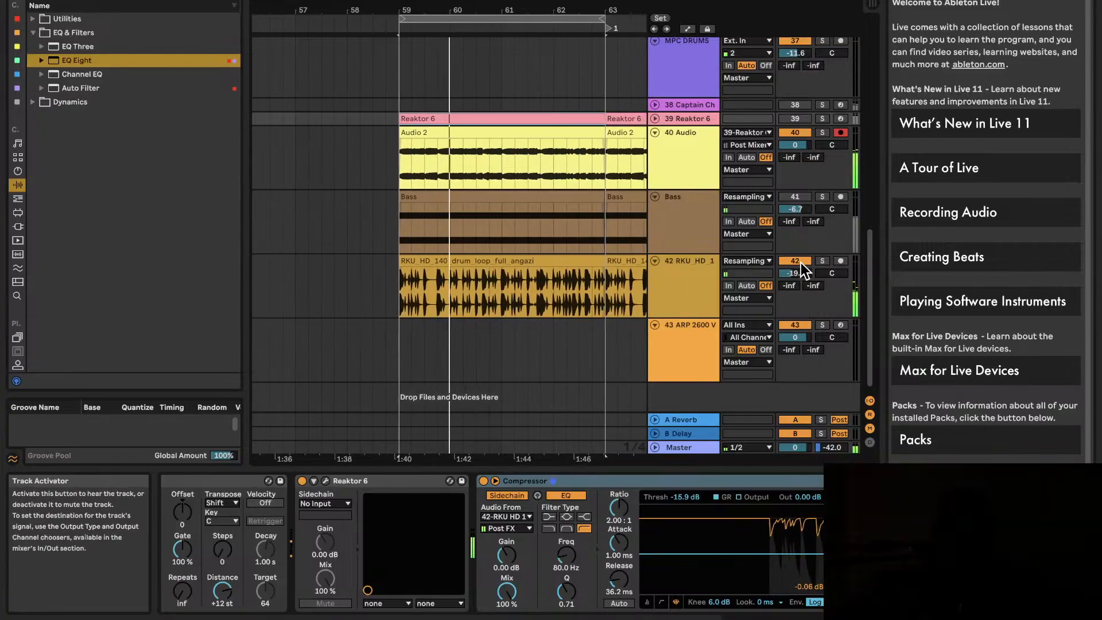
left_click(799, 262)
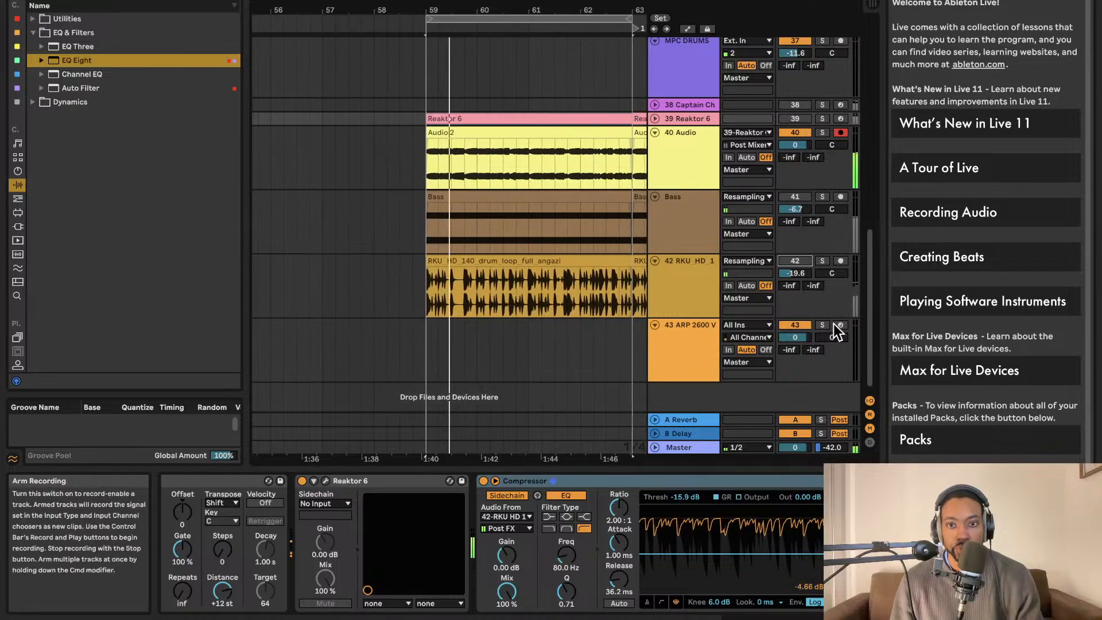
left_click(839, 325)
left_click_drag(795, 336, 794, 353)
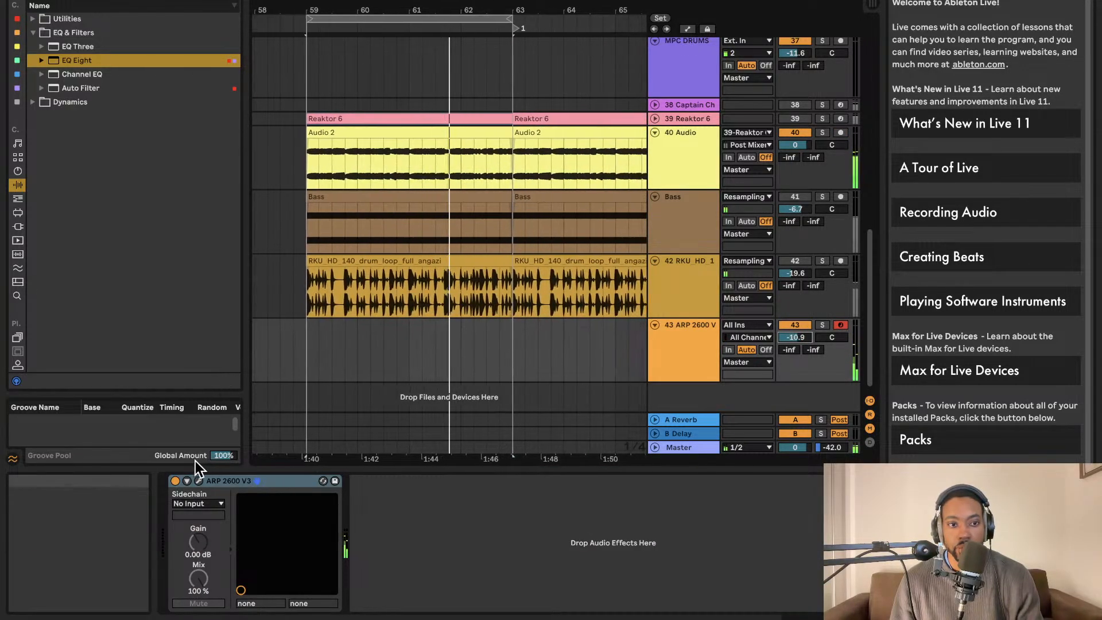
Expand the Native Instruments VST3 plug-ins and clear the browser's search filter to list every plug-in.
left_click(18, 227)
left_click(41, 33)
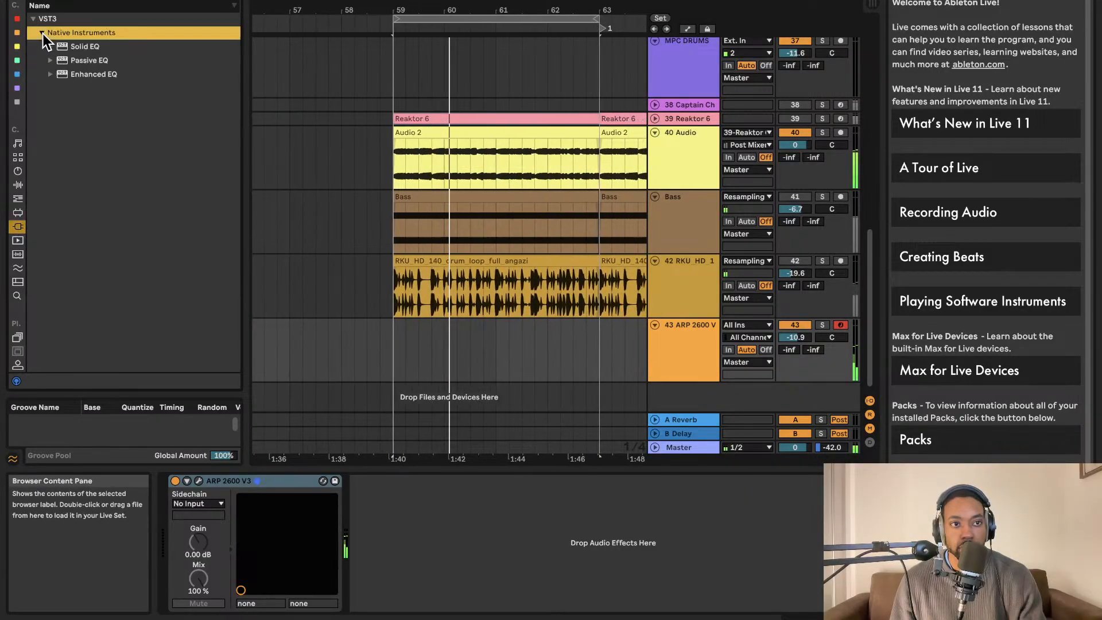
left_click(58, 61)
left_click(51, 74)
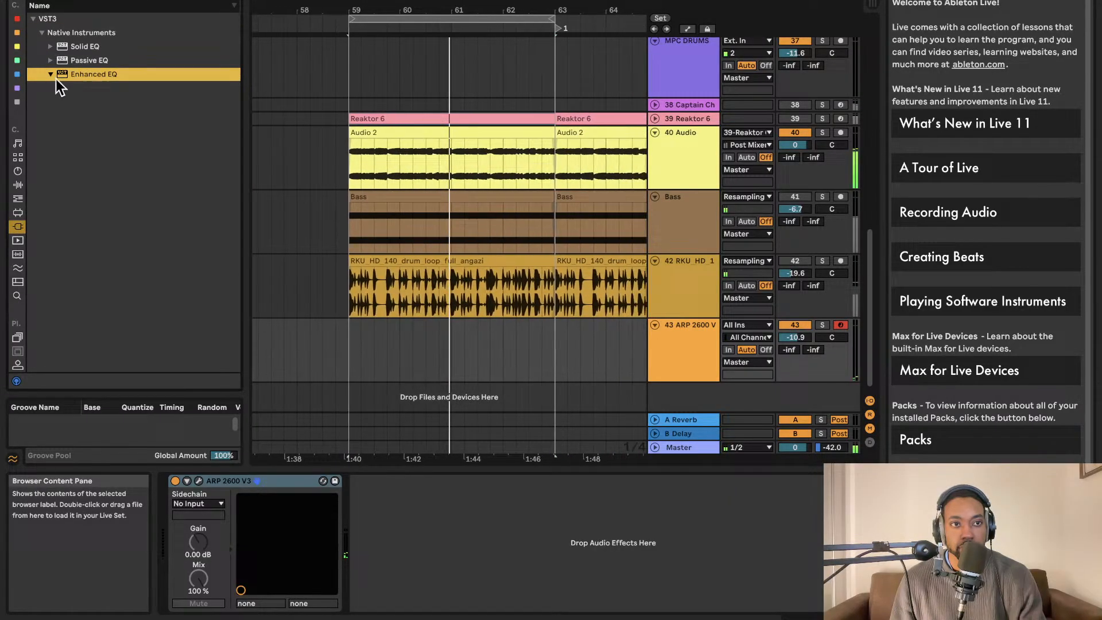
left_click(234, 0)
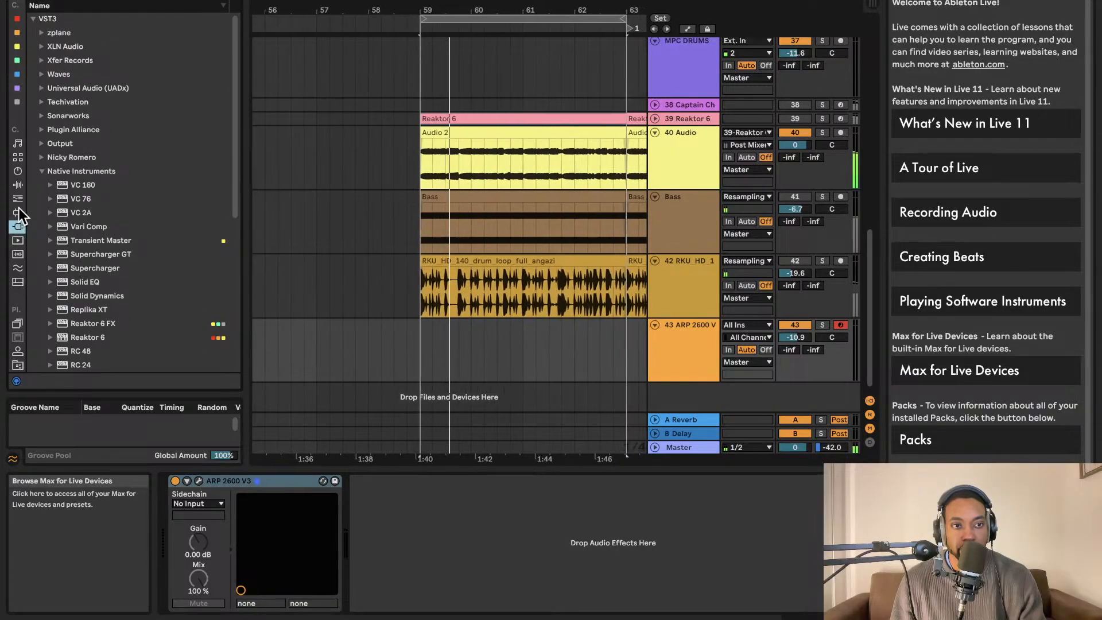
Examine the audio effects in the Dynamics and Drive & Color folders, including the Drum Buss presets.
left_click(19, 212)
left_click(18, 198)
left_click(16, 182)
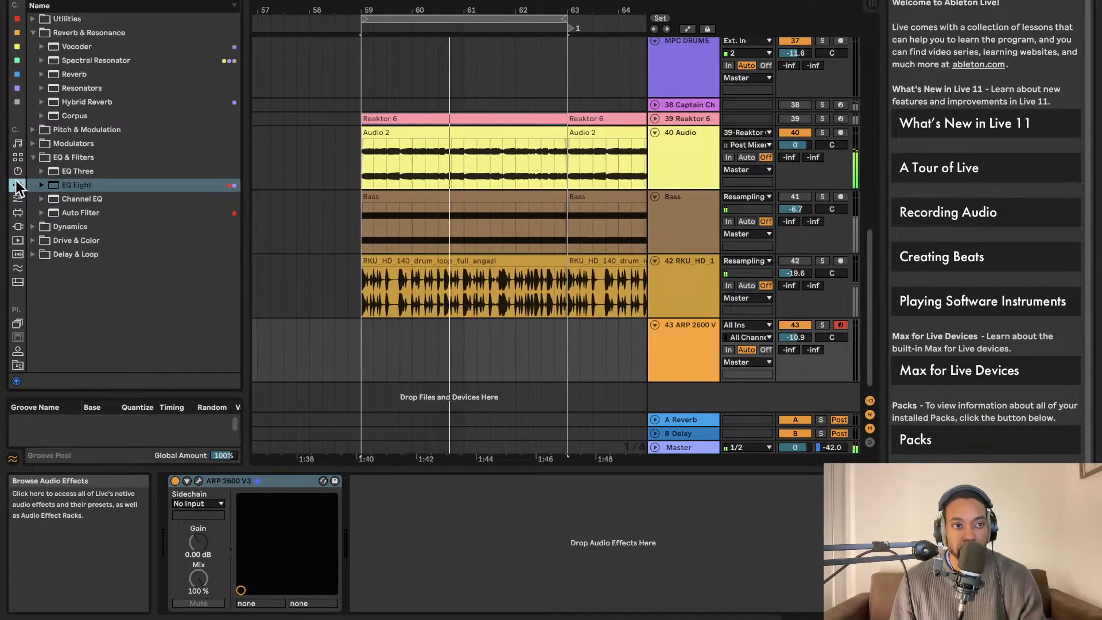
left_click(40, 226)
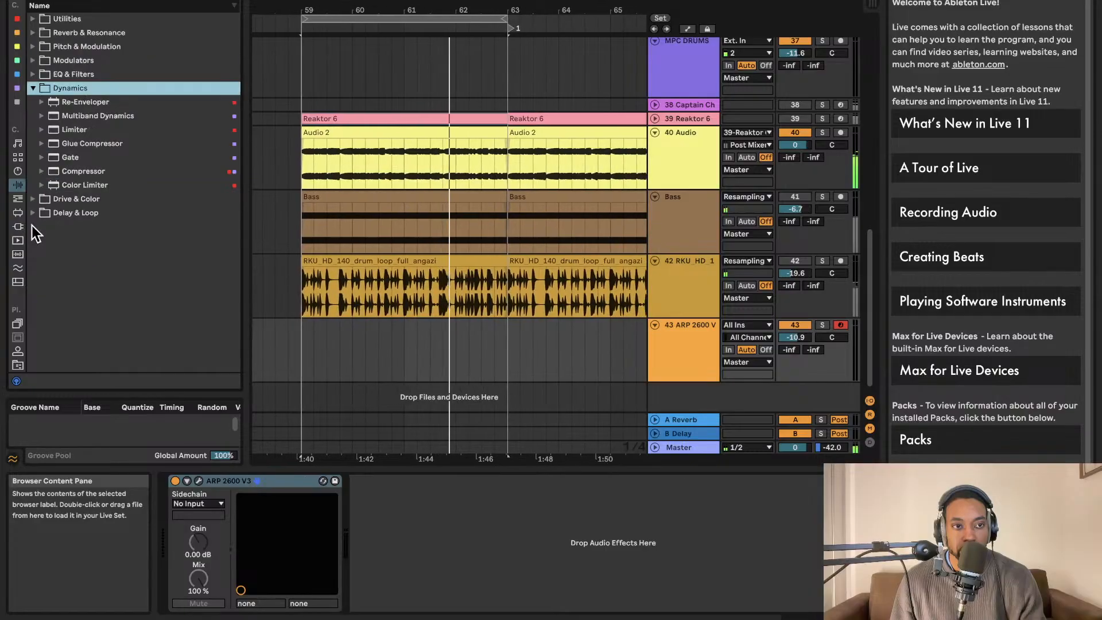
left_click(66, 148)
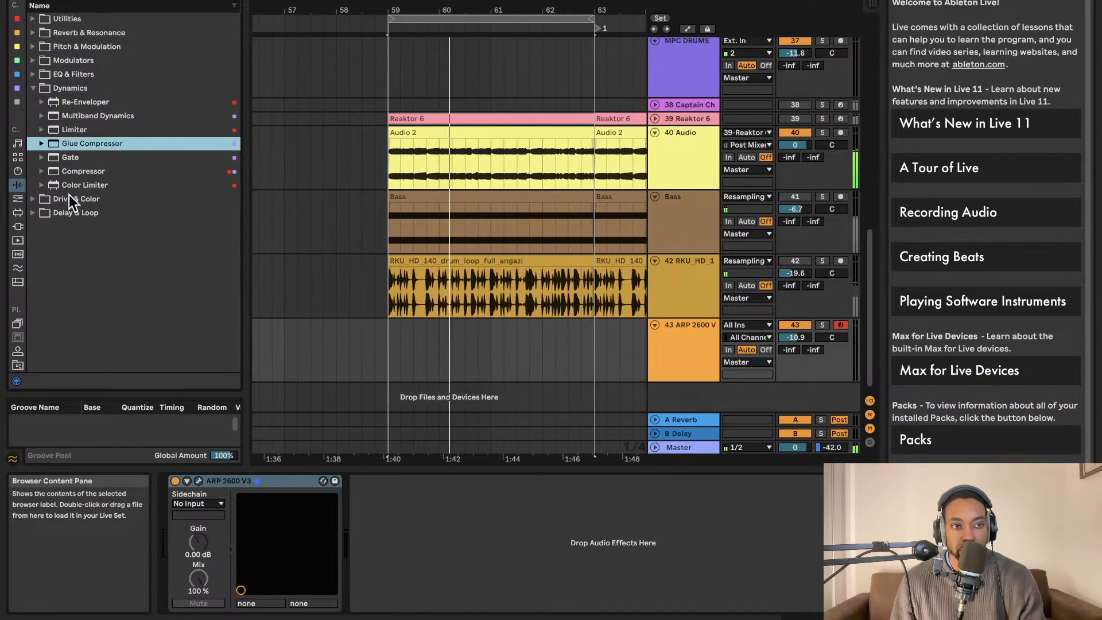
left_click(33, 200)
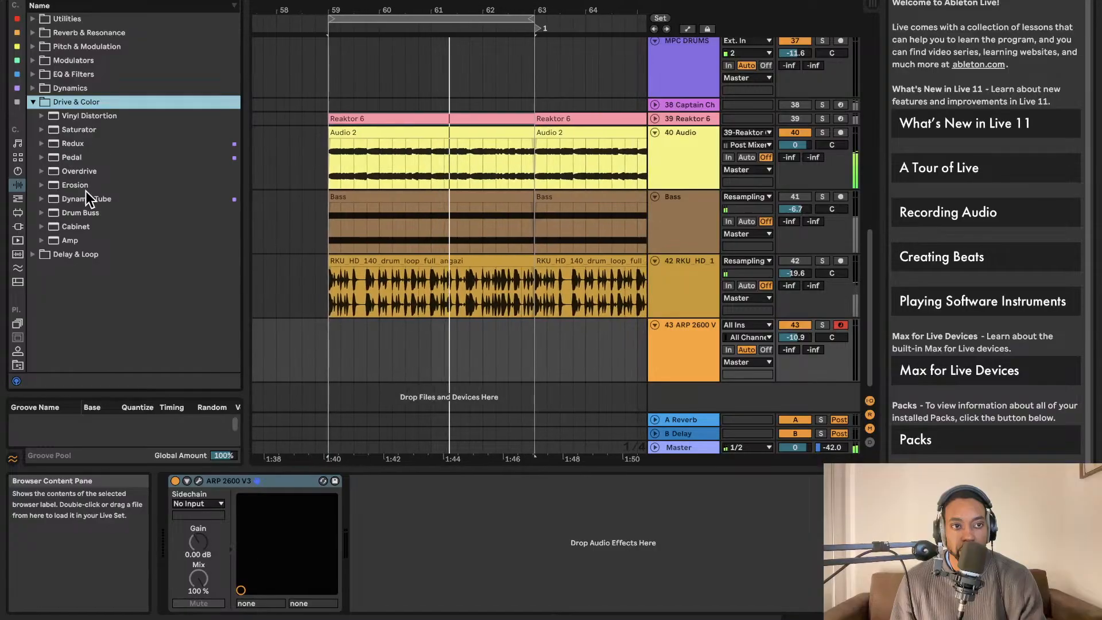
left_click(41, 214)
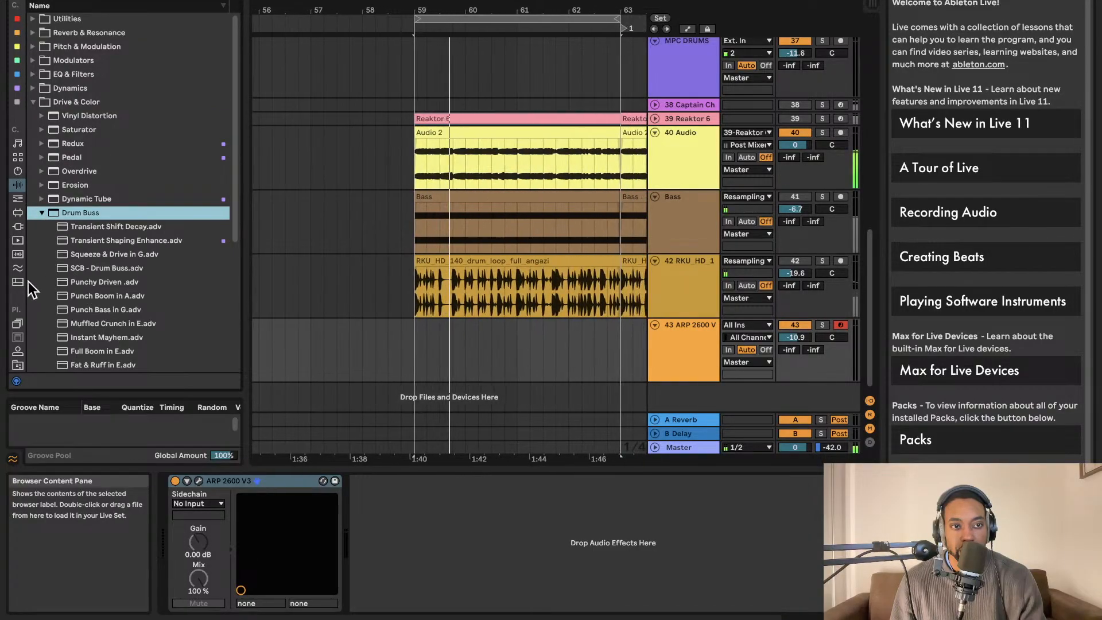
scroll(18, 264, "down", 4)
scroll(17, 252, "up", 2)
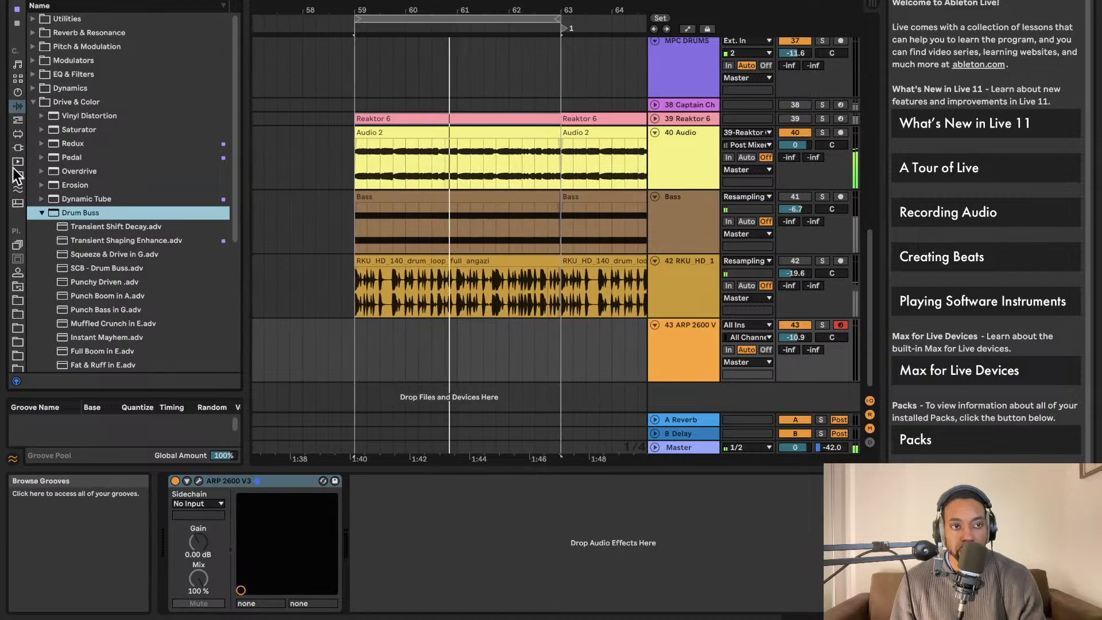
Examine the browser's audio effects, MIDI effects, Max for Live, plug-in and clip categories.
left_click(17, 121)
left_click(17, 134)
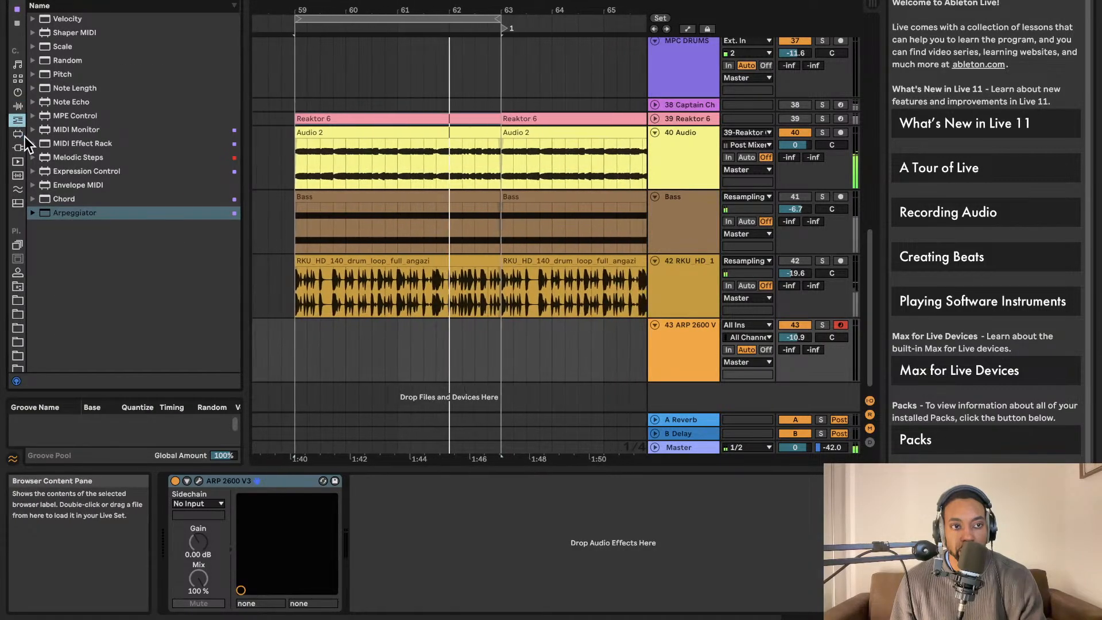
left_click(17, 147)
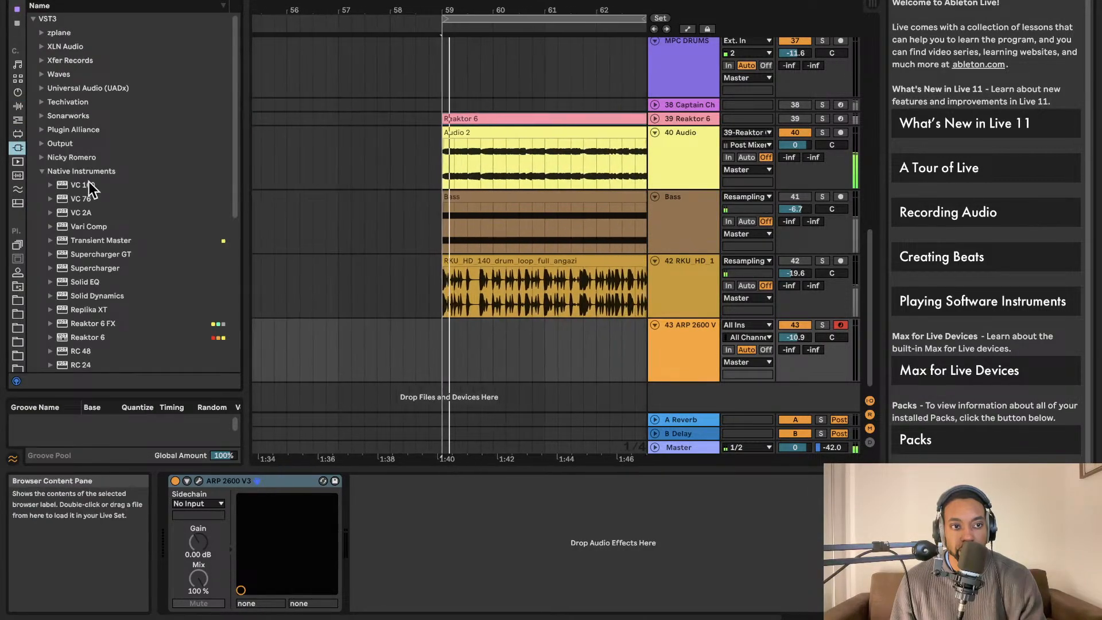
left_click(18, 108)
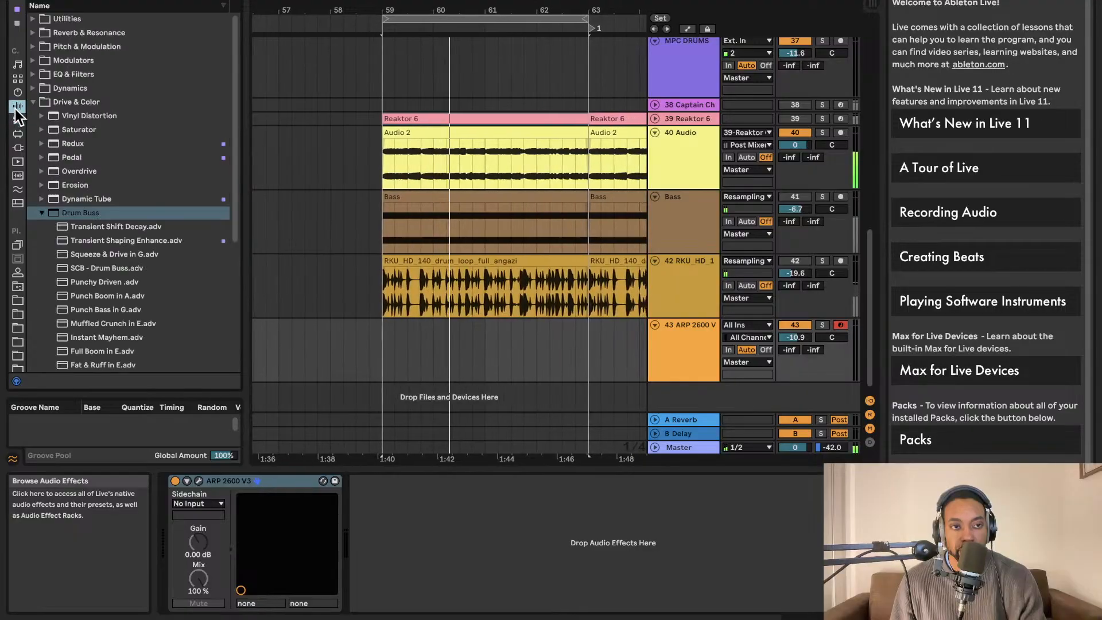
scroll(97, 236, "down", 3)
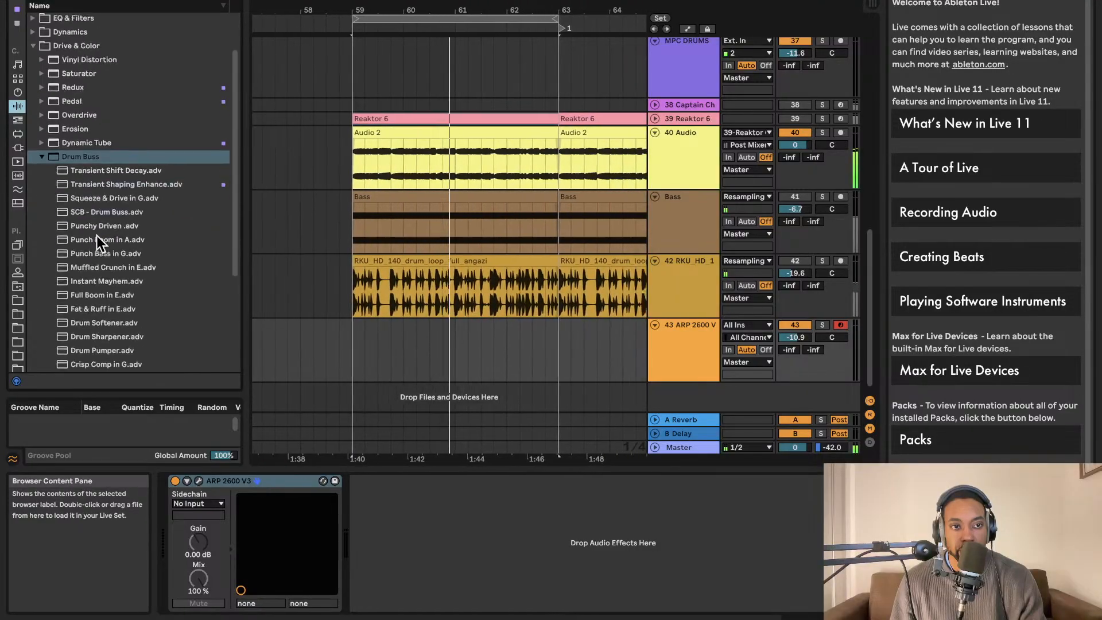
left_click(18, 93)
left_click(17, 102)
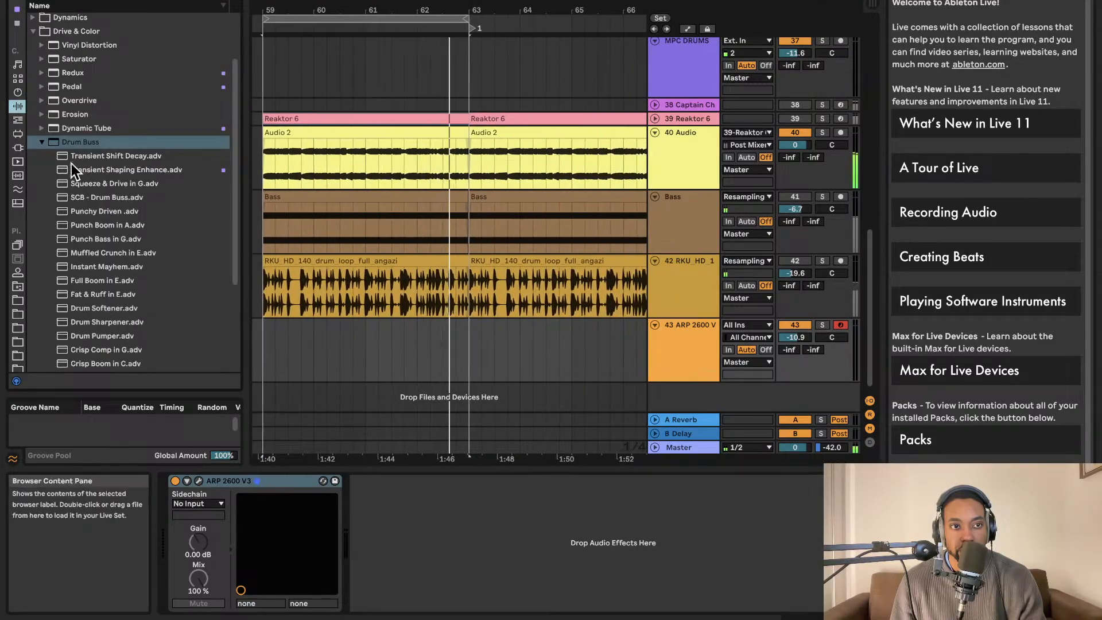
scroll(70, 163, "down", 2)
left_click(18, 121)
left_click(19, 136)
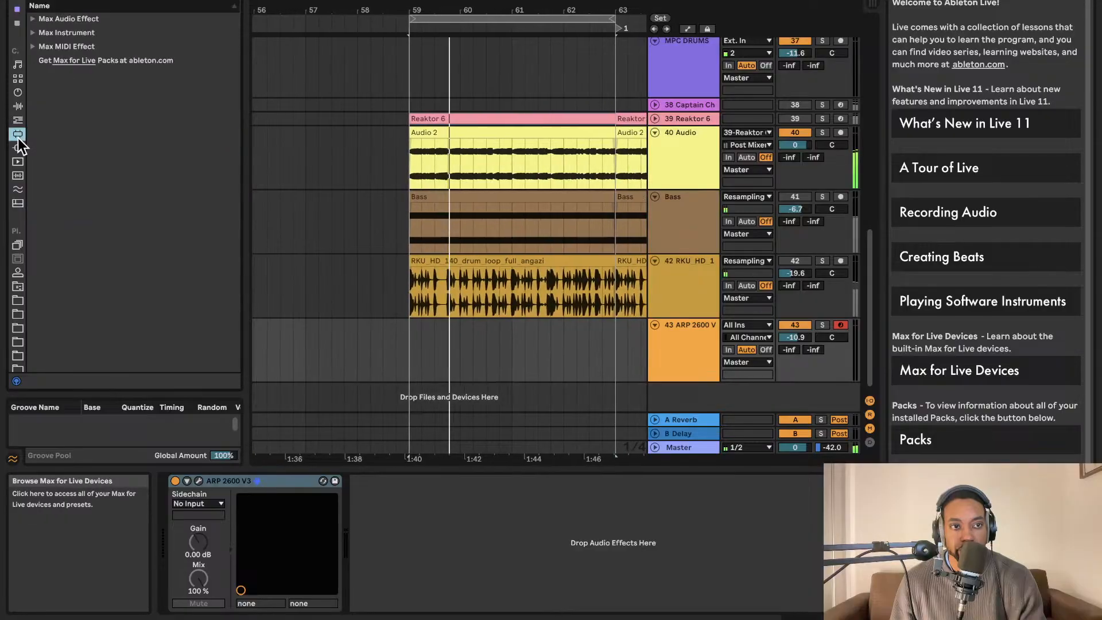
left_click(18, 147)
left_click(17, 161)
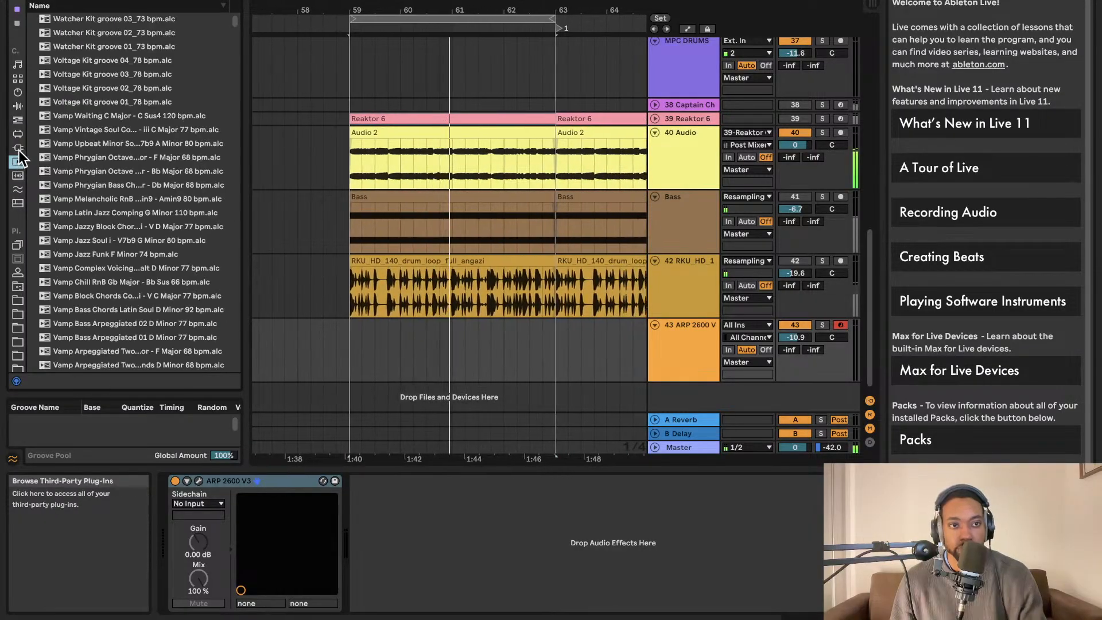
Load Arturia's Synthi V from the VST3 plug-ins onto a new track below the ARP 2600 V3 track.
left_click(18, 147)
scroll(35, 183, "down", 5)
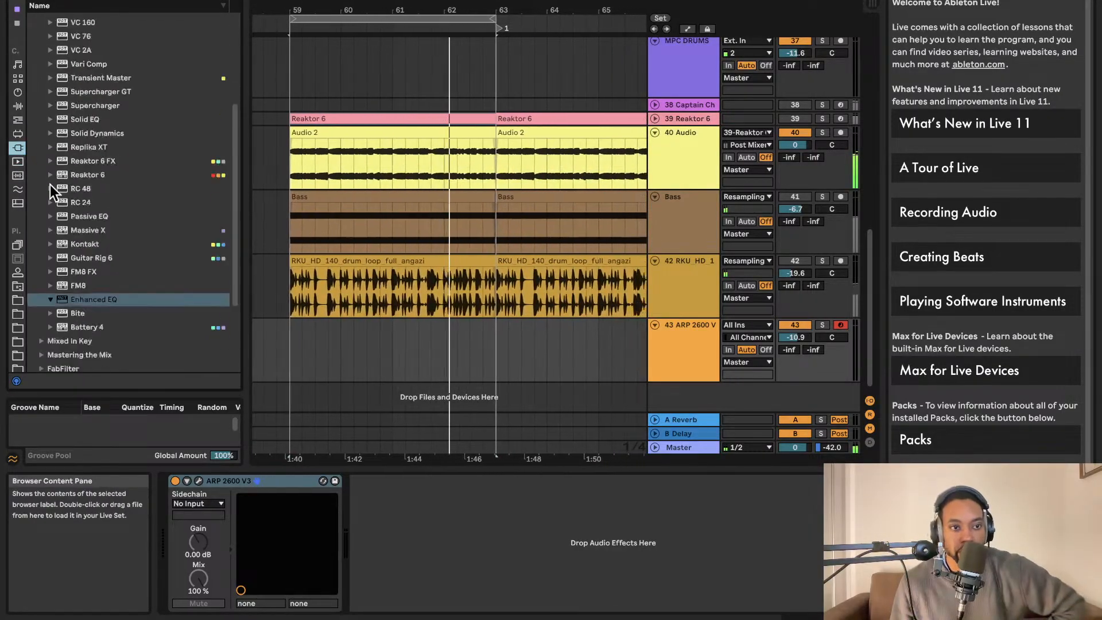
left_click(50, 184)
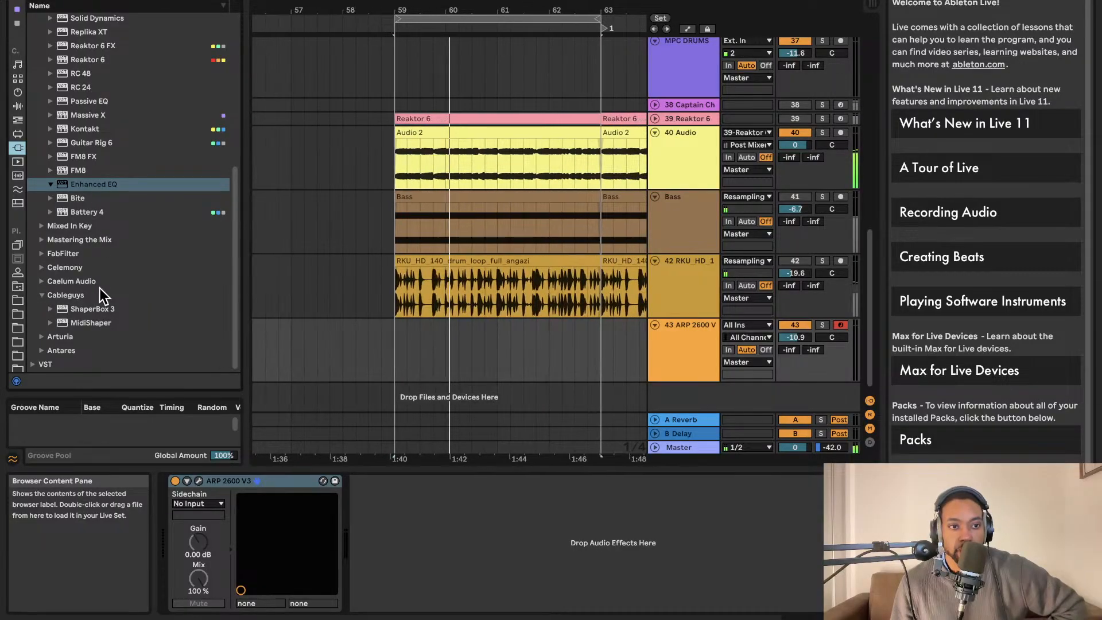
left_click(44, 256)
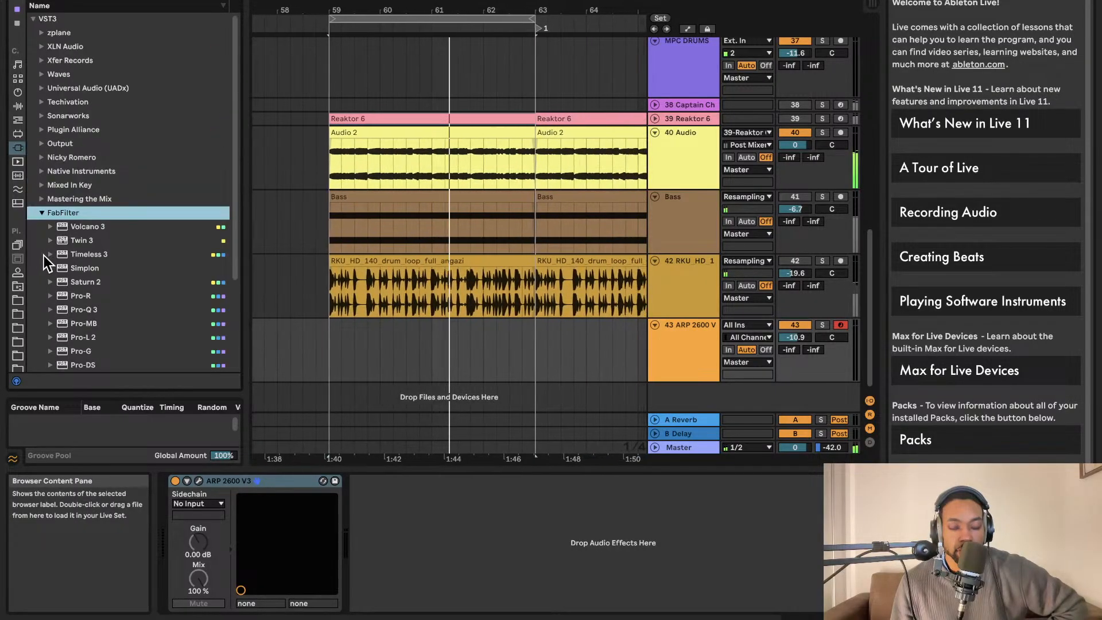
scroll(92, 304, "down", 3)
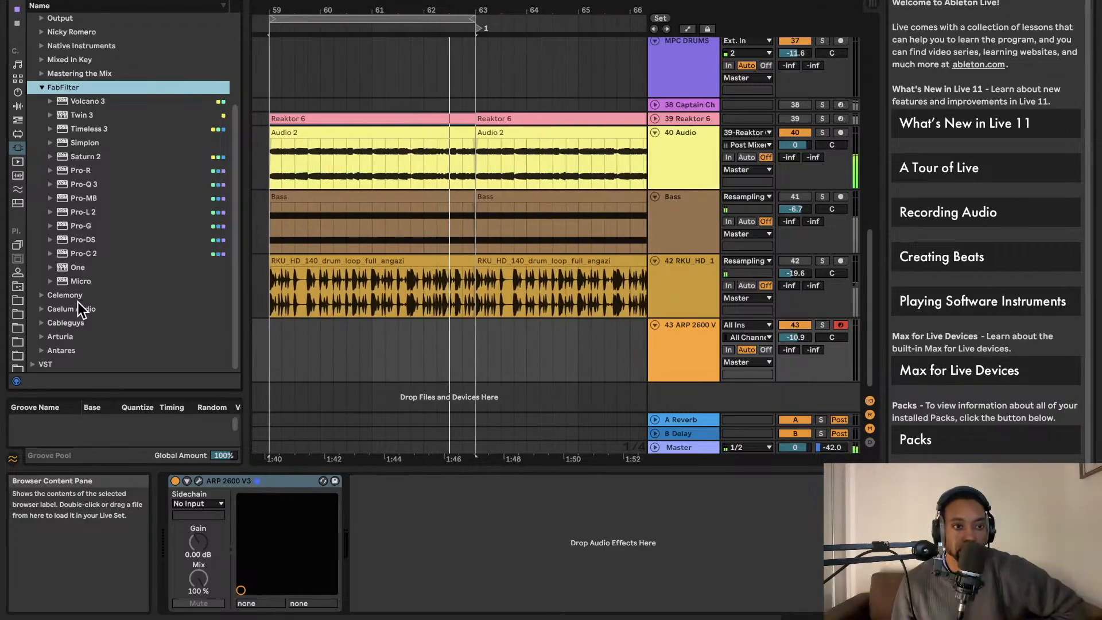
left_click(42, 336)
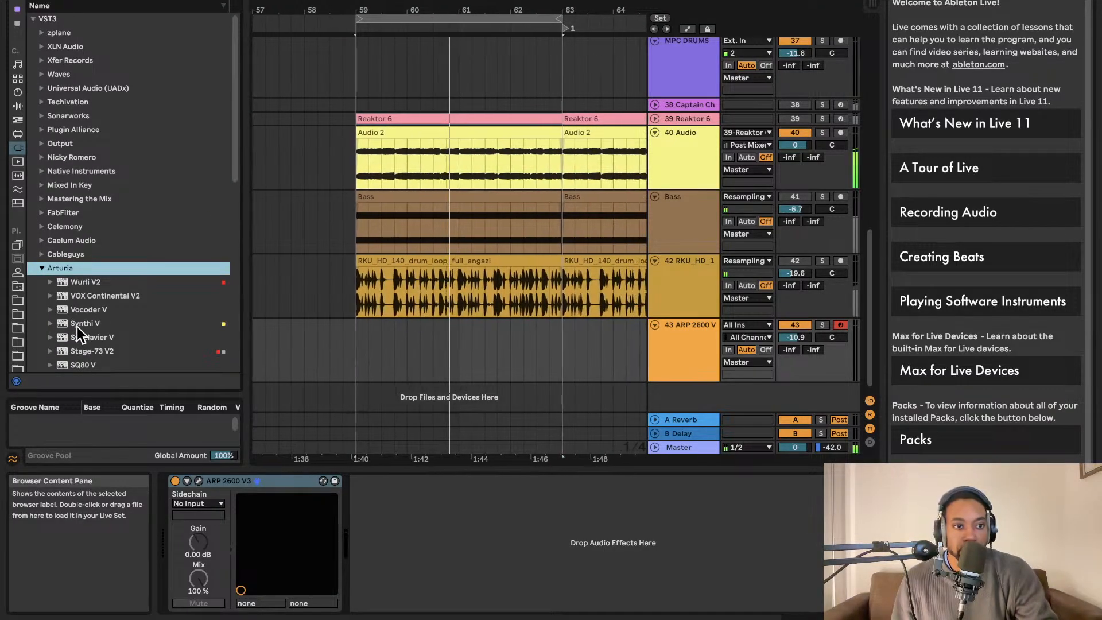
left_click(72, 323)
left_click_drag(687, 387, 697, 401)
left_click(795, 355)
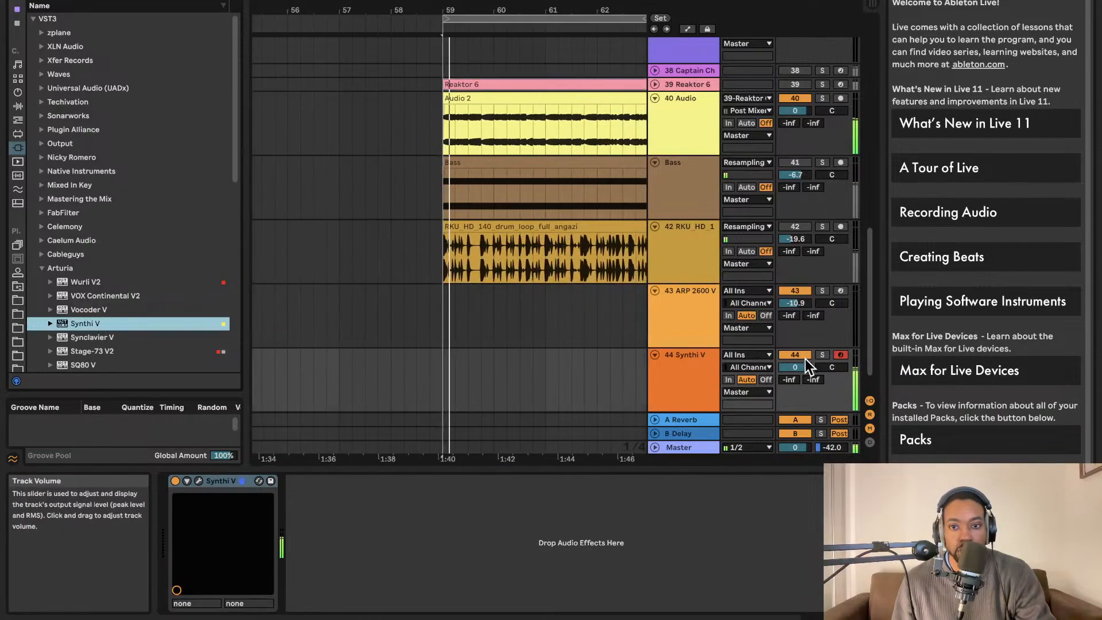
Replace Synthi V with Arturia's Prophet-5 V on track 44 and choose the Seq Me Hard preset.
scroll(81, 316, "down", 3)
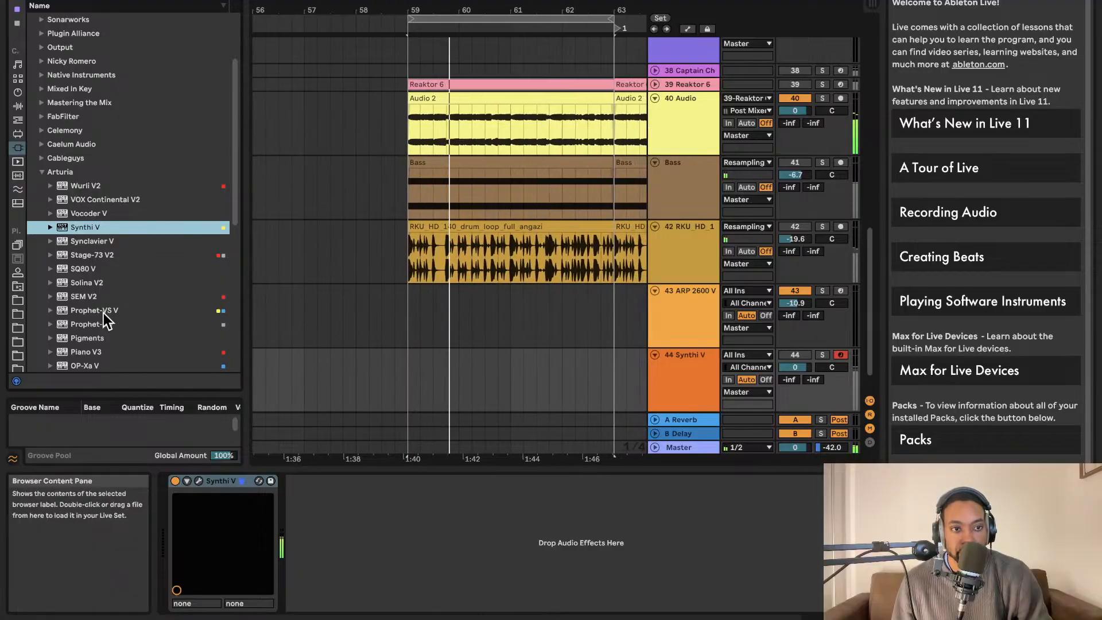
left_click_drag(91, 323, 672, 390)
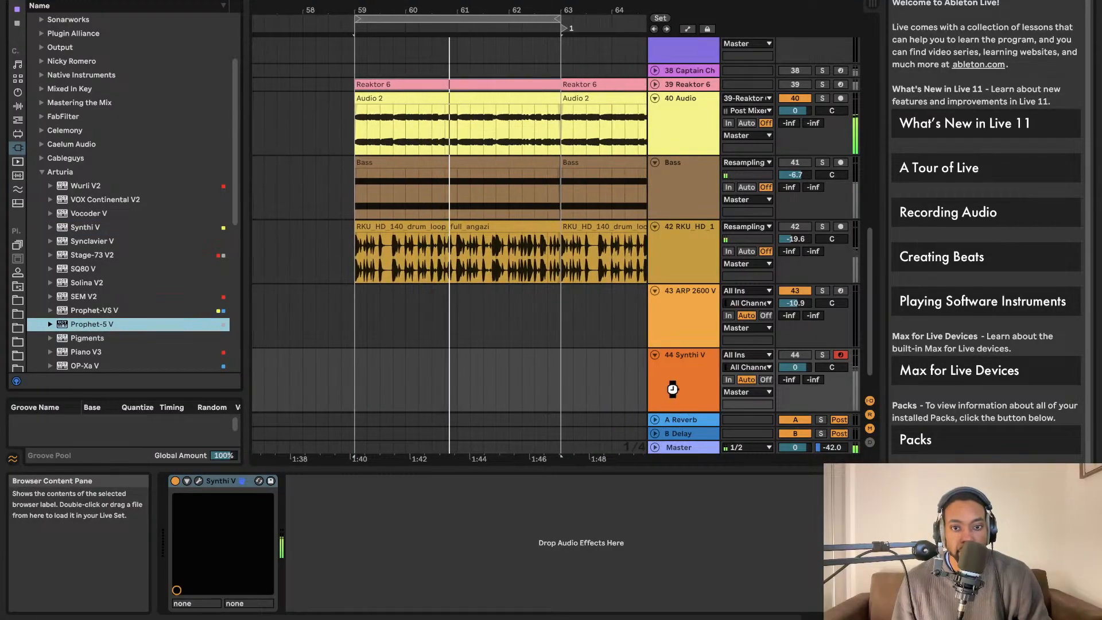
left_click(784, 353)
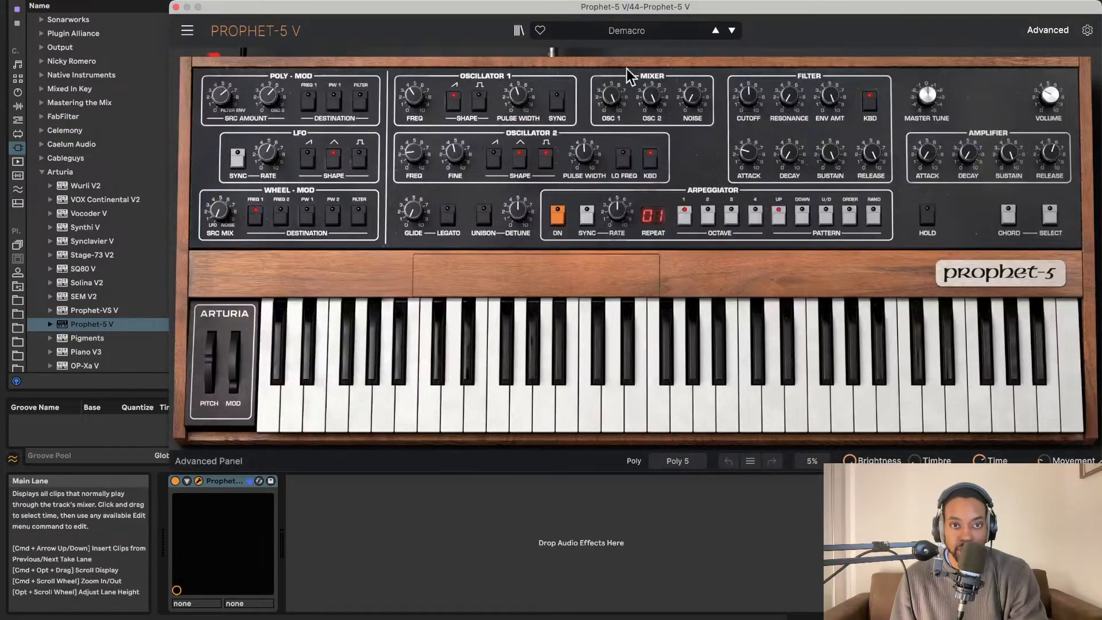
left_click(732, 31)
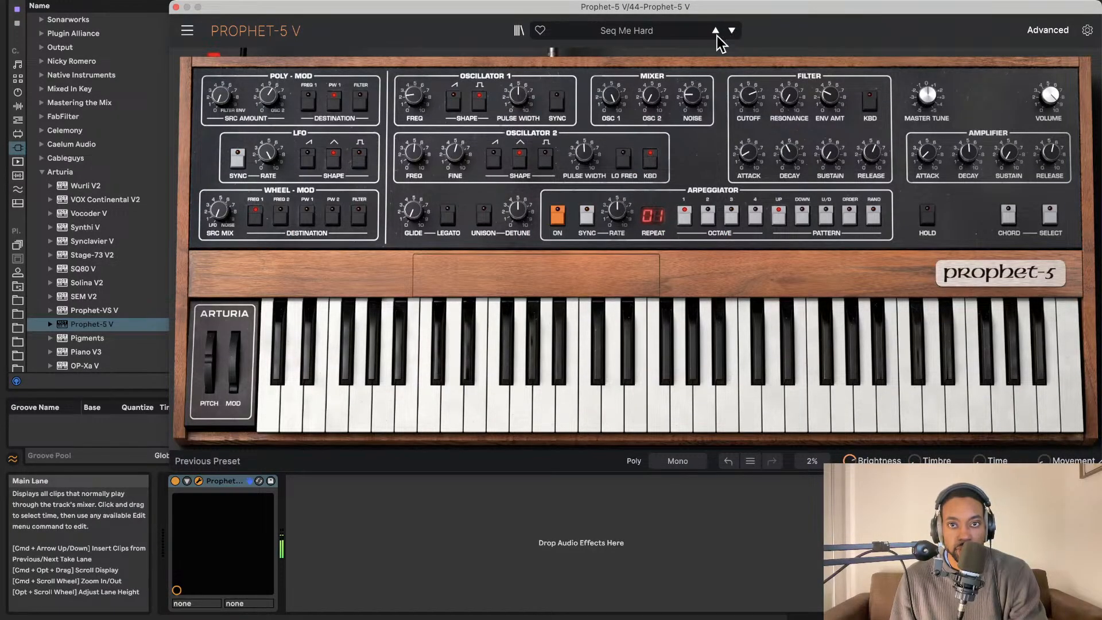
Move the Prophet-5 V window off the mixer and lower the Prophet-5 track volume to -11.6 dB.
left_click_drag(828, 11, 215, 176)
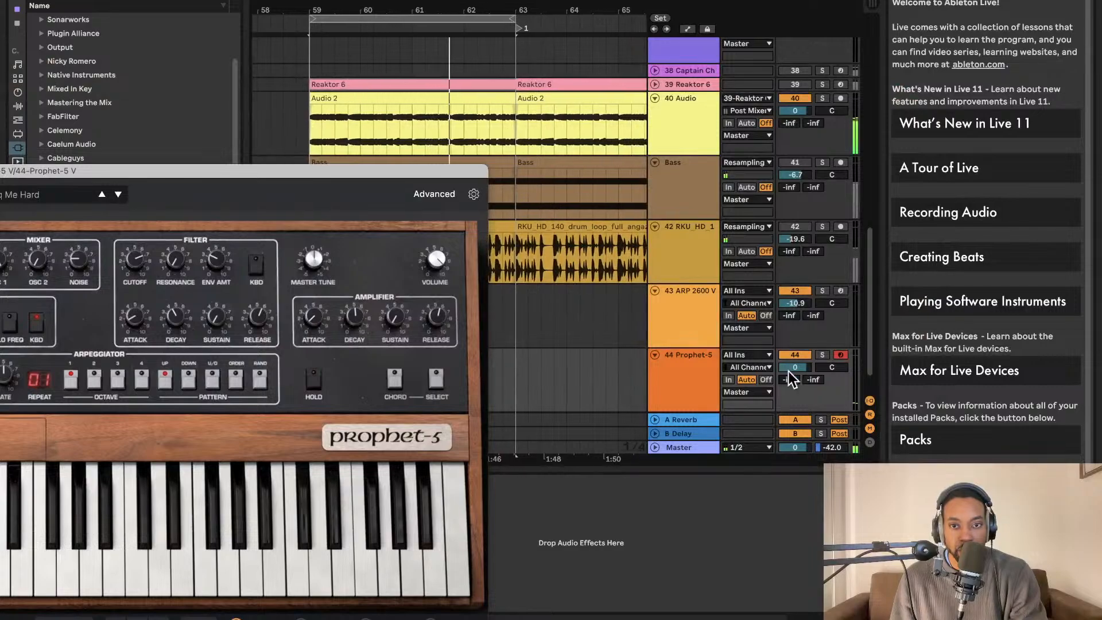
left_click_drag(353, 179, 642, 35)
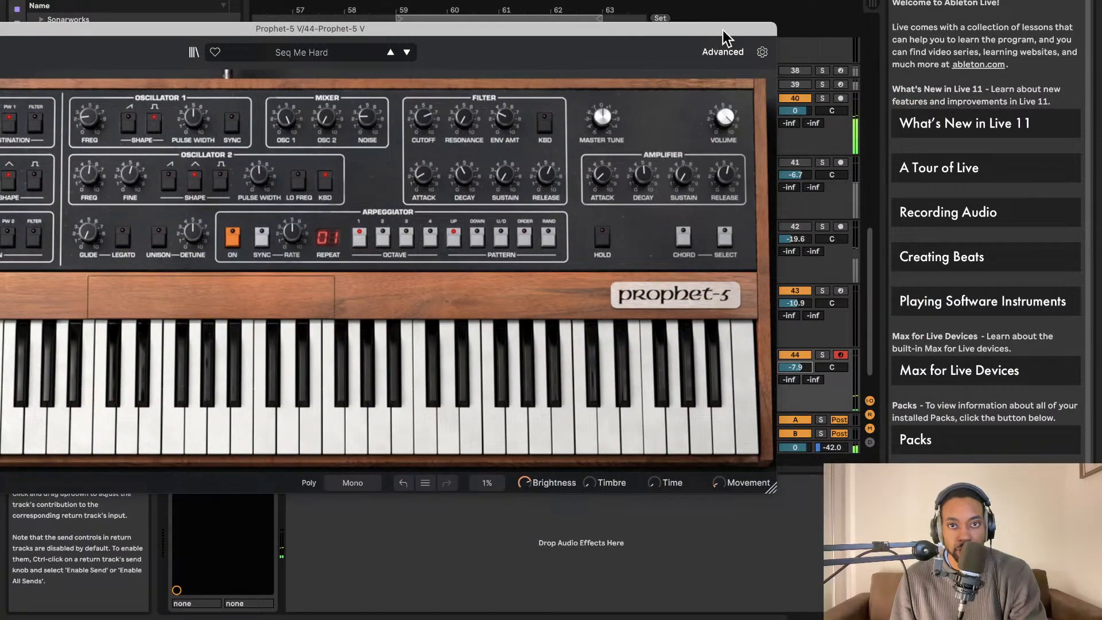
left_click_drag(722, 30, 585, 23)
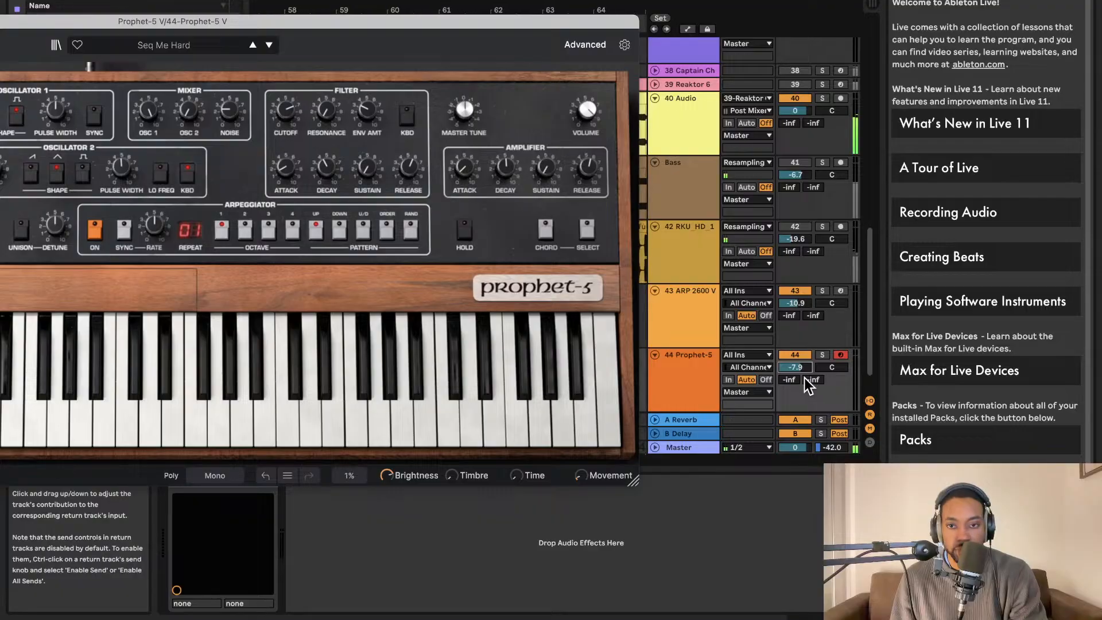
left_click_drag(799, 370, 799, 381)
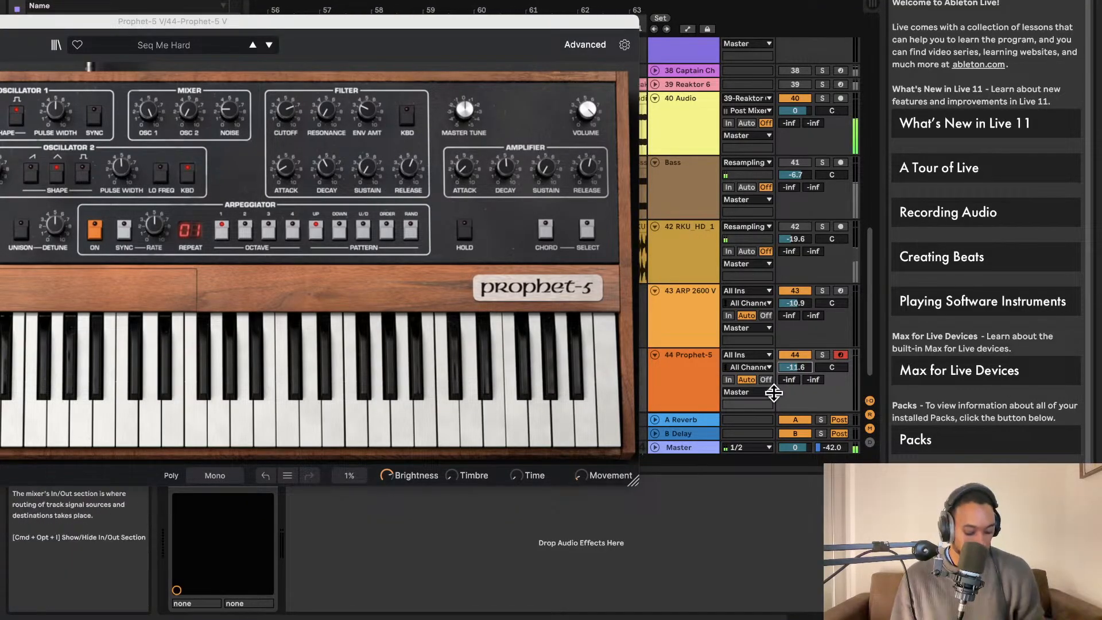
Switch the Prophet-5 V to the Wood Morning Mallet preset and move its window clear of the track mixer.
key("Tab")
key("Tab")
left_click_drag(486, 23, 801, 444)
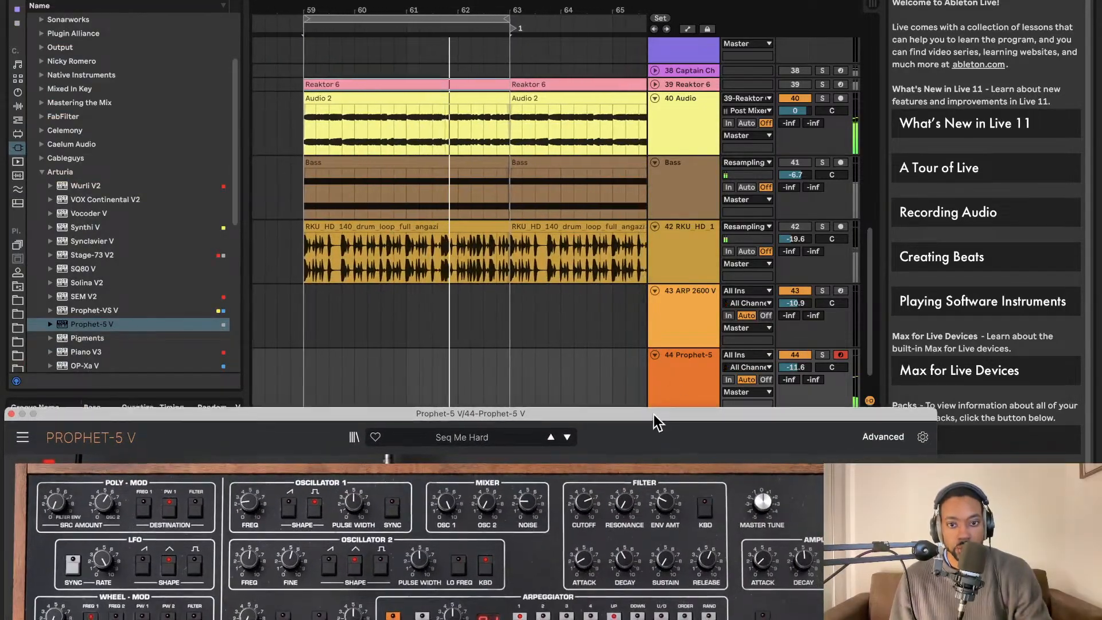
left_click_drag(657, 418, 631, 202)
left_click(532, 216)
left_click(532, 217)
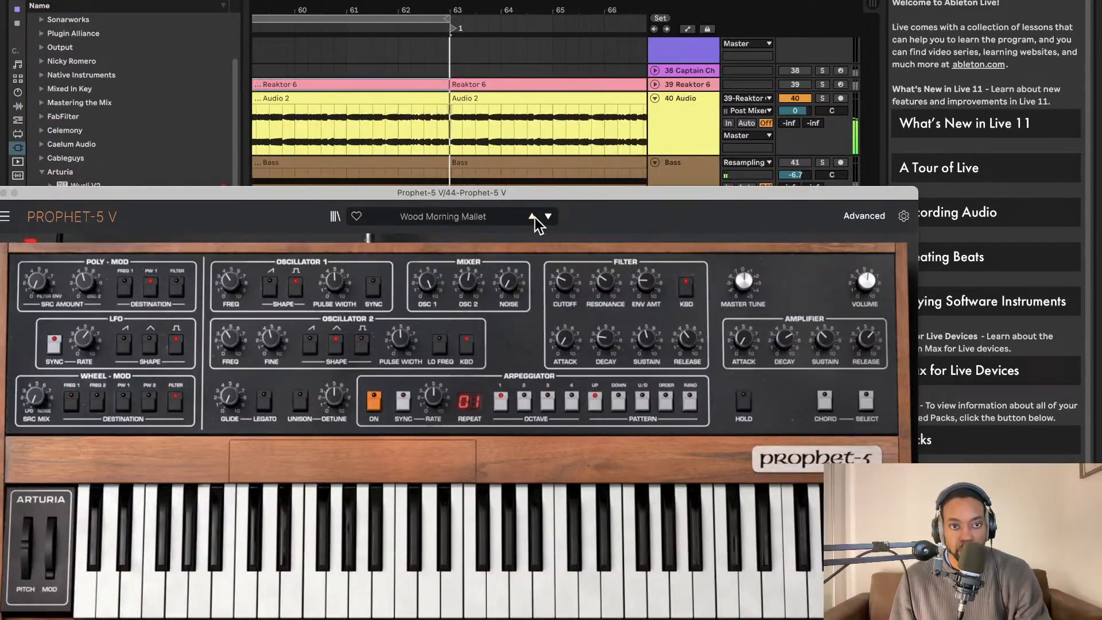
left_click_drag(537, 193, 228, 12)
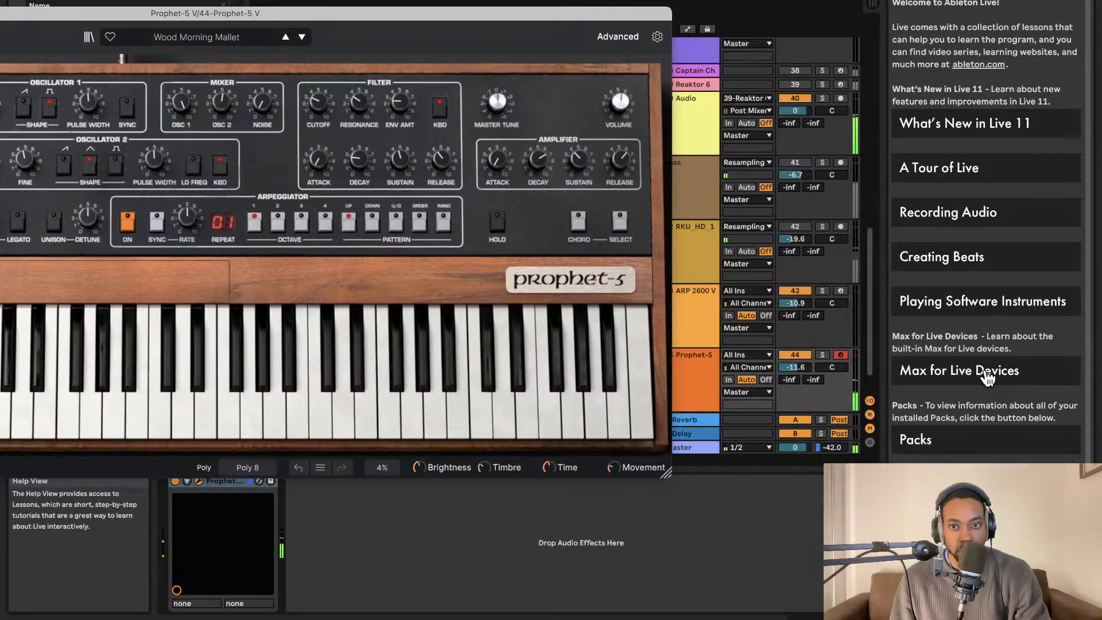
Set the Prophet-5 track volume to 0.6 dB and close the plug-in window.
left_click_drag(794, 367, 795, 344)
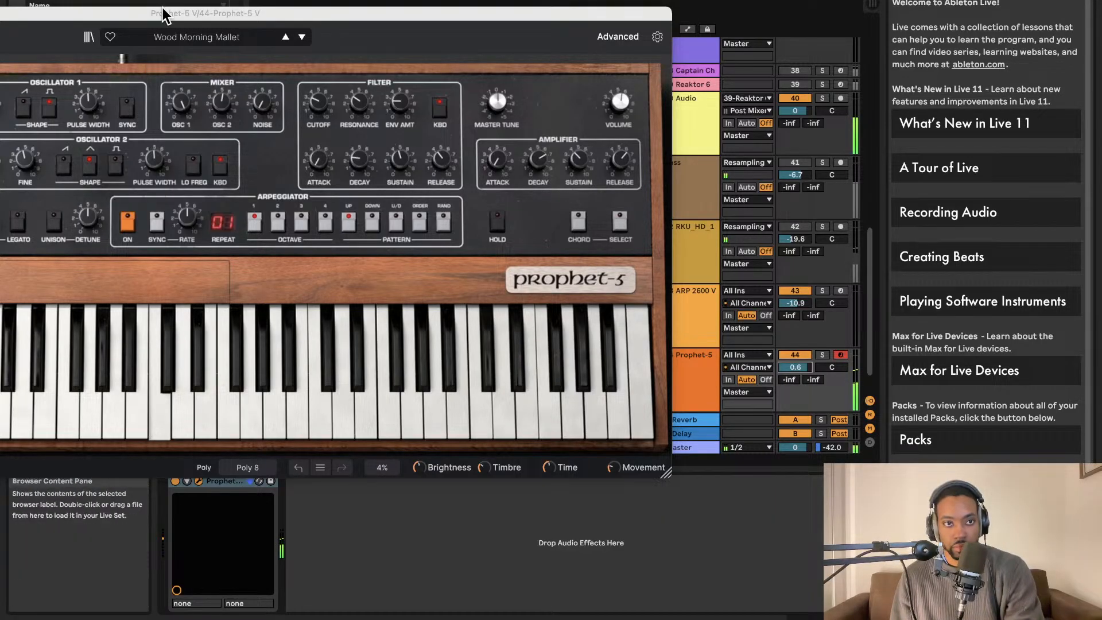
left_click_drag(216, 21, 494, 12)
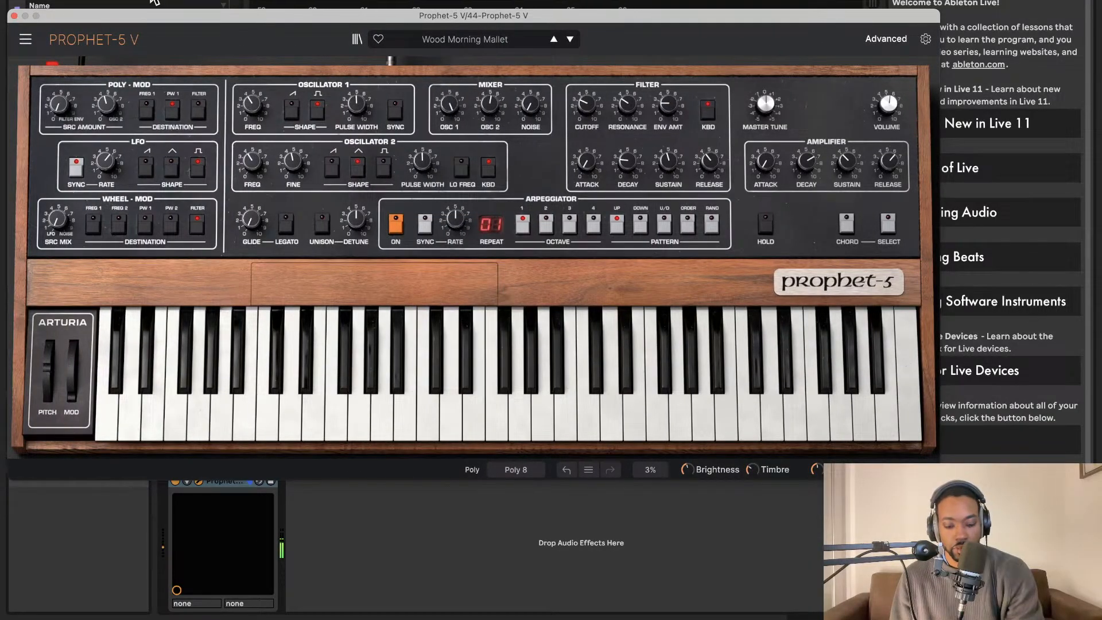
left_click(14, 15)
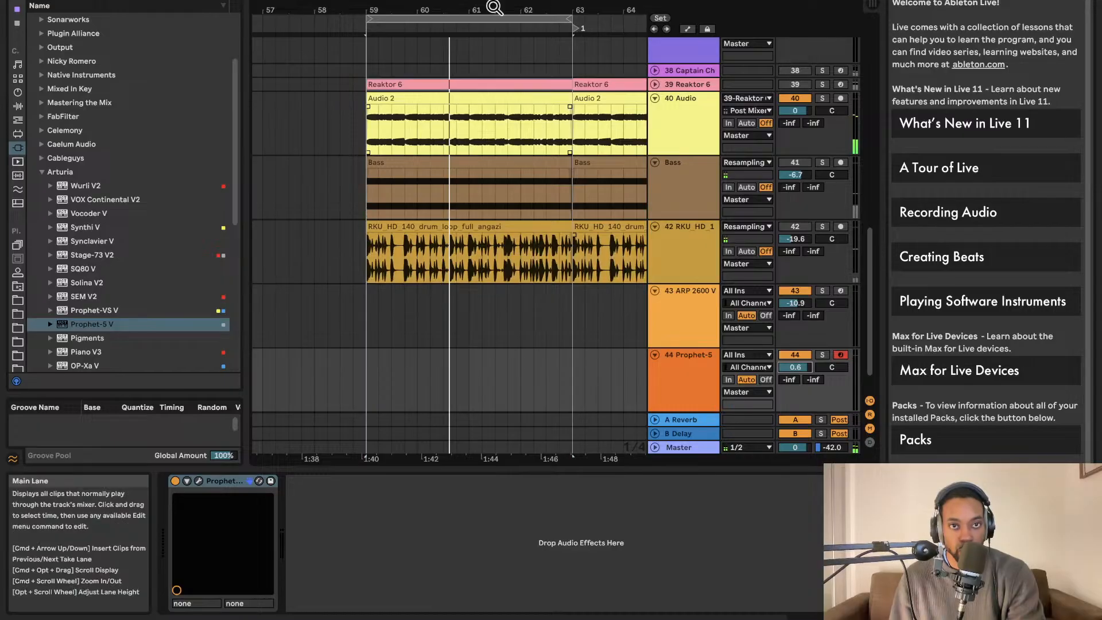
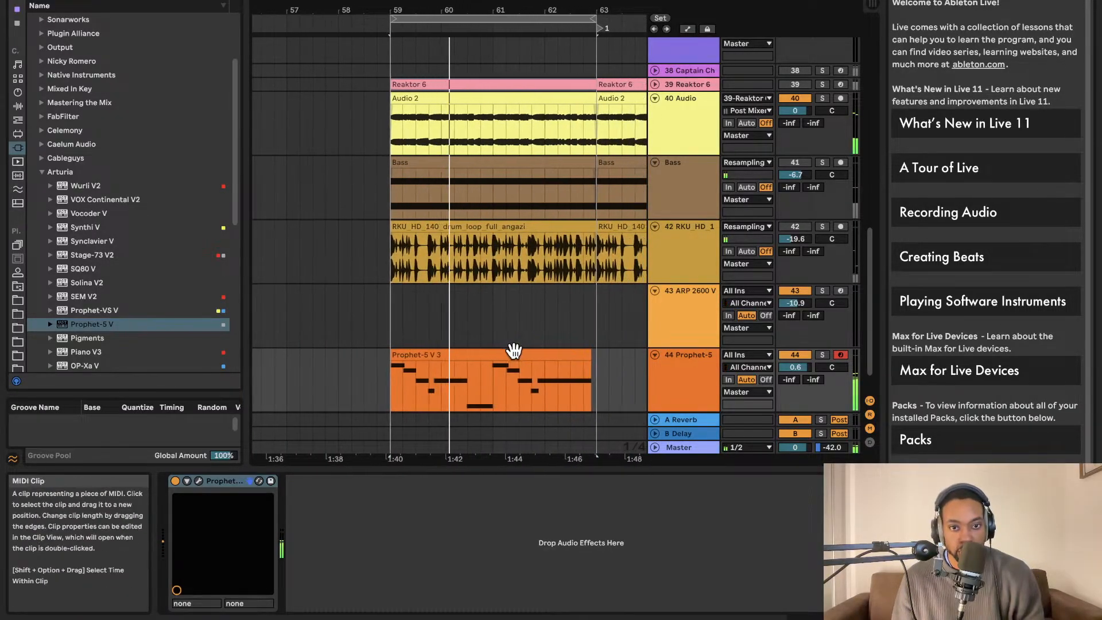
Open the recorded Prophet-5 V clip in the note editor, select all its notes and restart playback.
left_click(514, 353)
left_click(546, 514)
key("space")
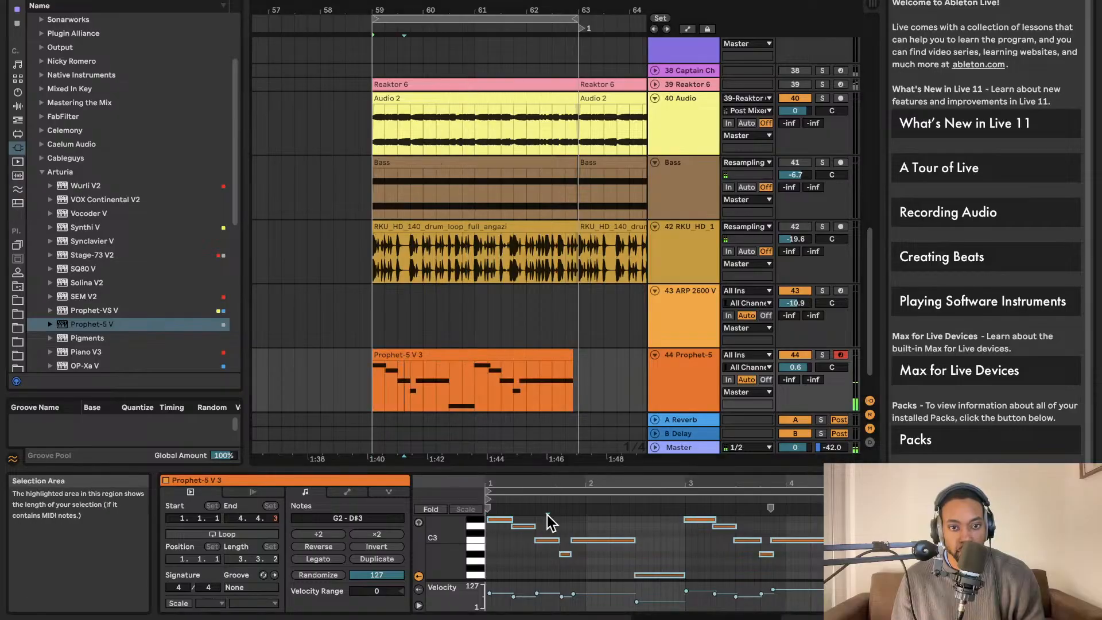
key("super+a")
key("space")
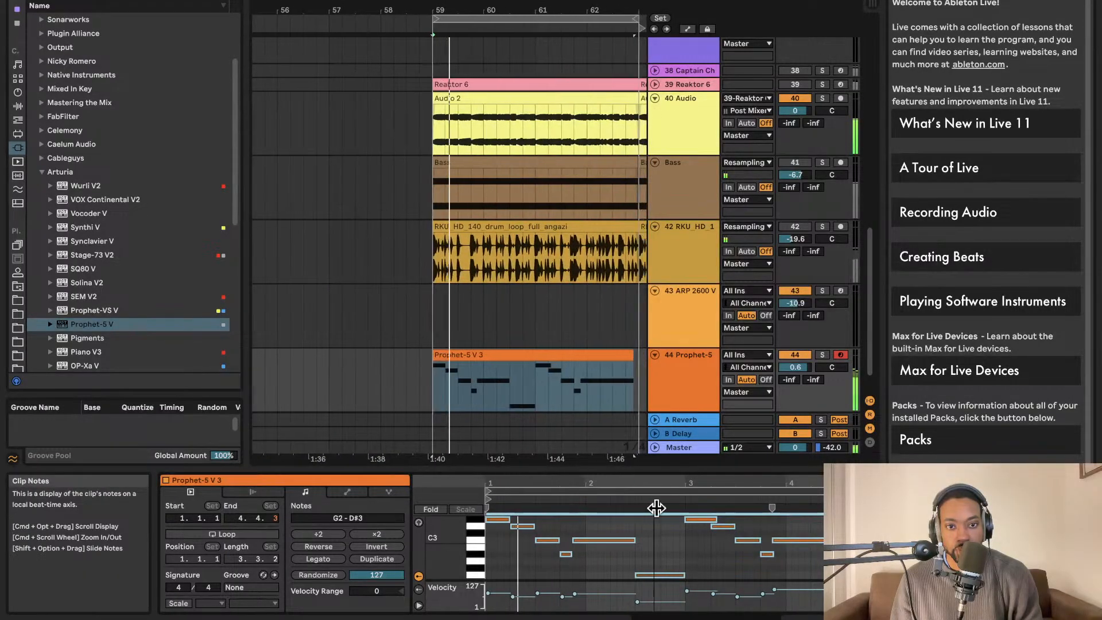
Enlarge the note editor and select the whole second phrase, from the D#3 note at bar 3 to the clip's end.
left_click_drag(676, 468, 656, 222)
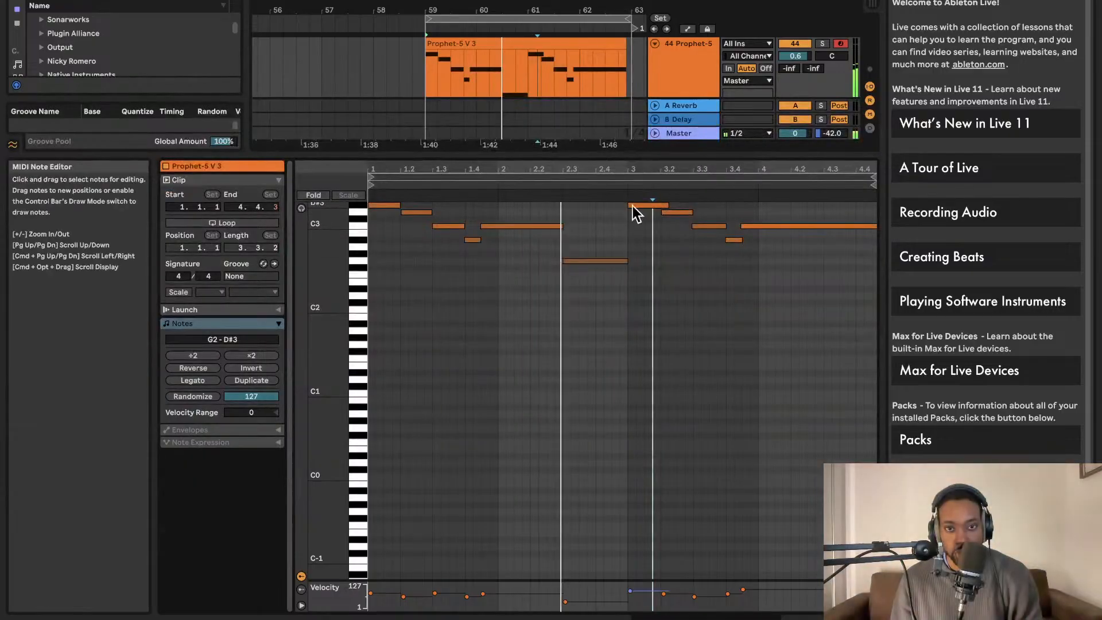
left_click_drag(683, 270, 897, 175)
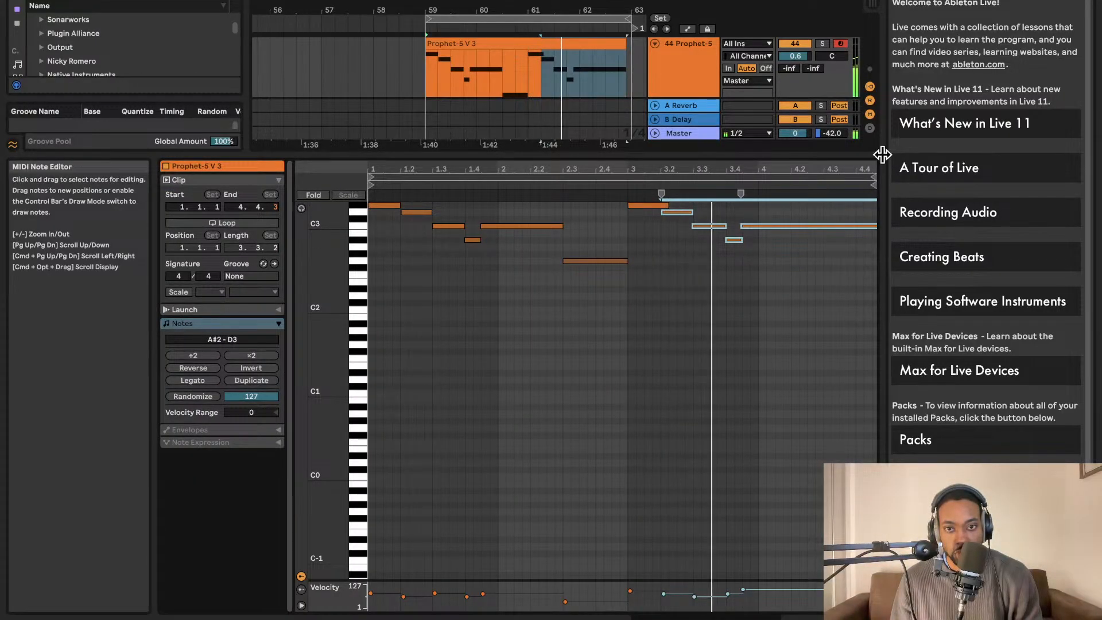
left_click_drag(862, 276, 636, 206)
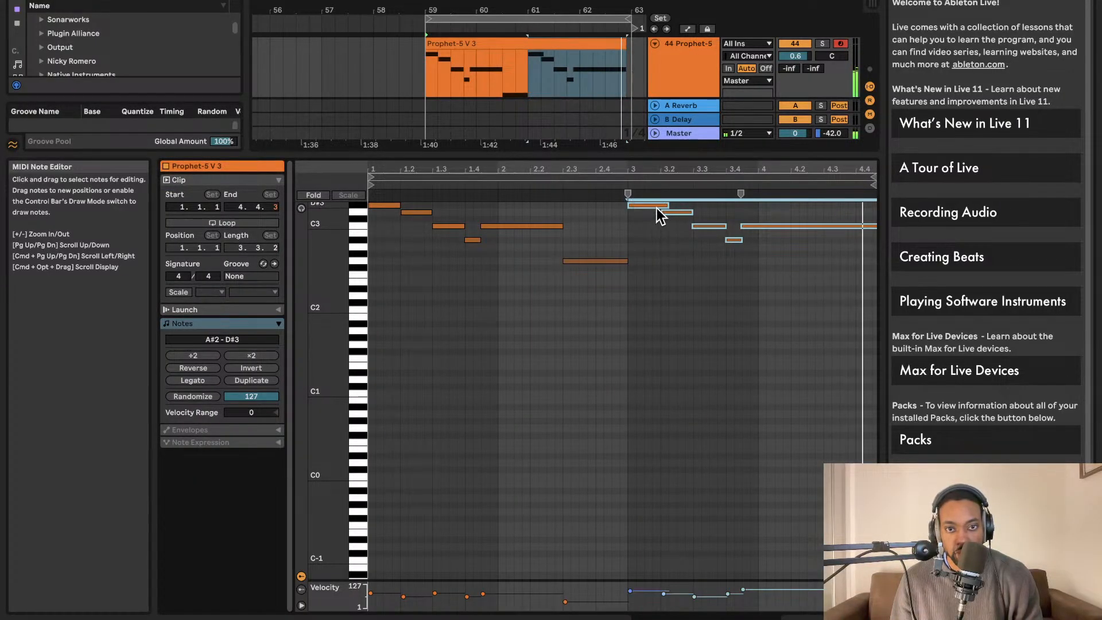
Try shifting the selected second-phrase notes slightly ahead of bar 3 while the loop plays.
scroll(656, 208, "up", 5)
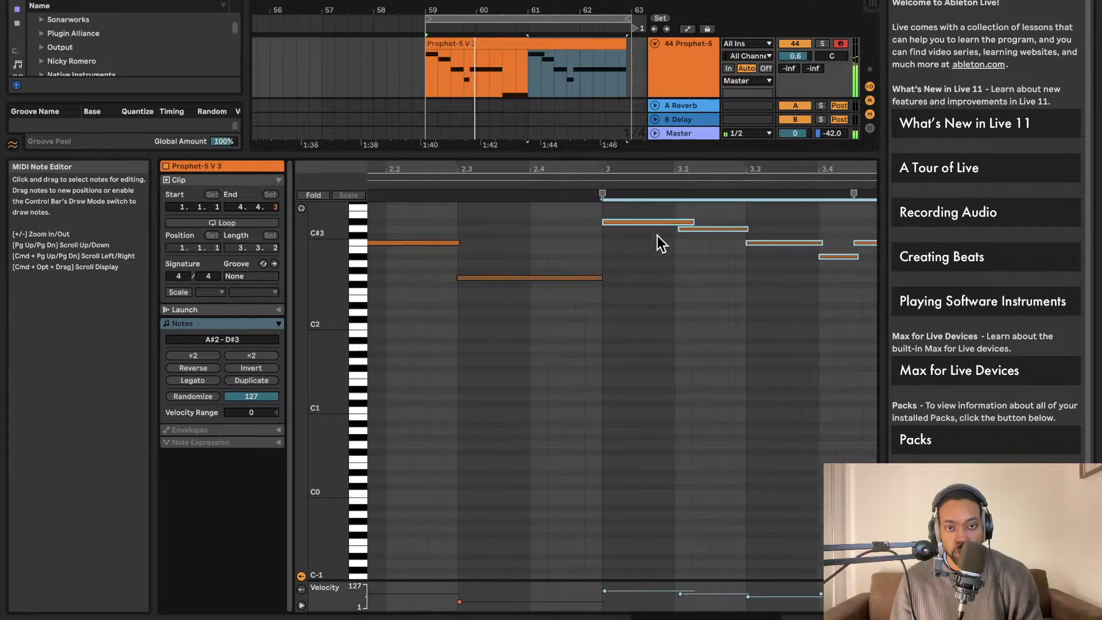
scroll(657, 235, "left", 3)
scroll(655, 237, "down", 2)
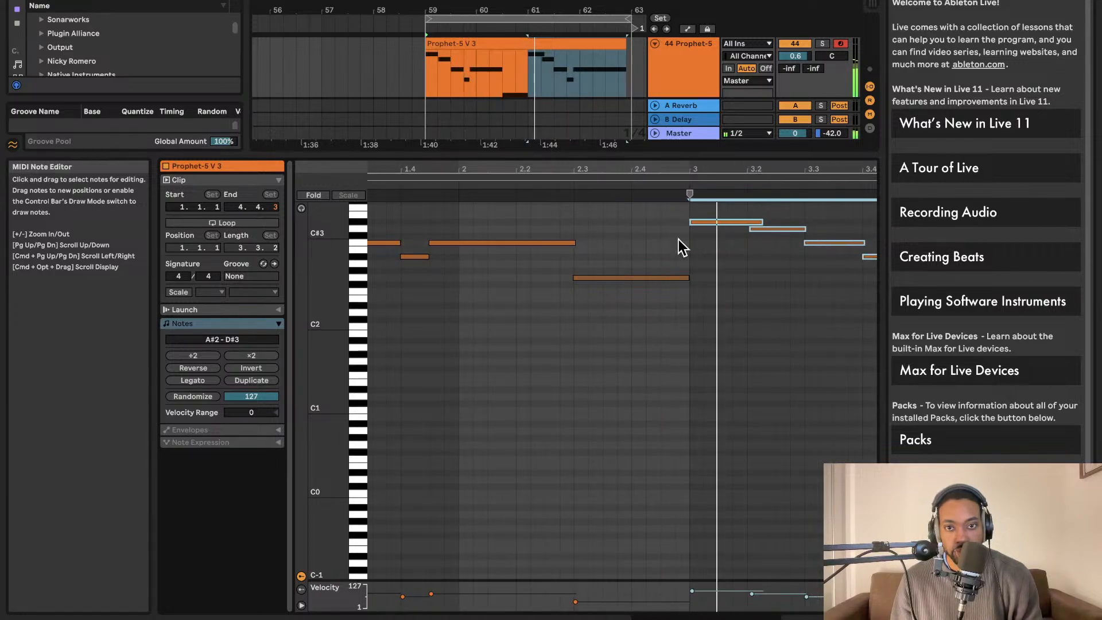
scroll(680, 247, "right", 5)
scroll(620, 255, "up", 3)
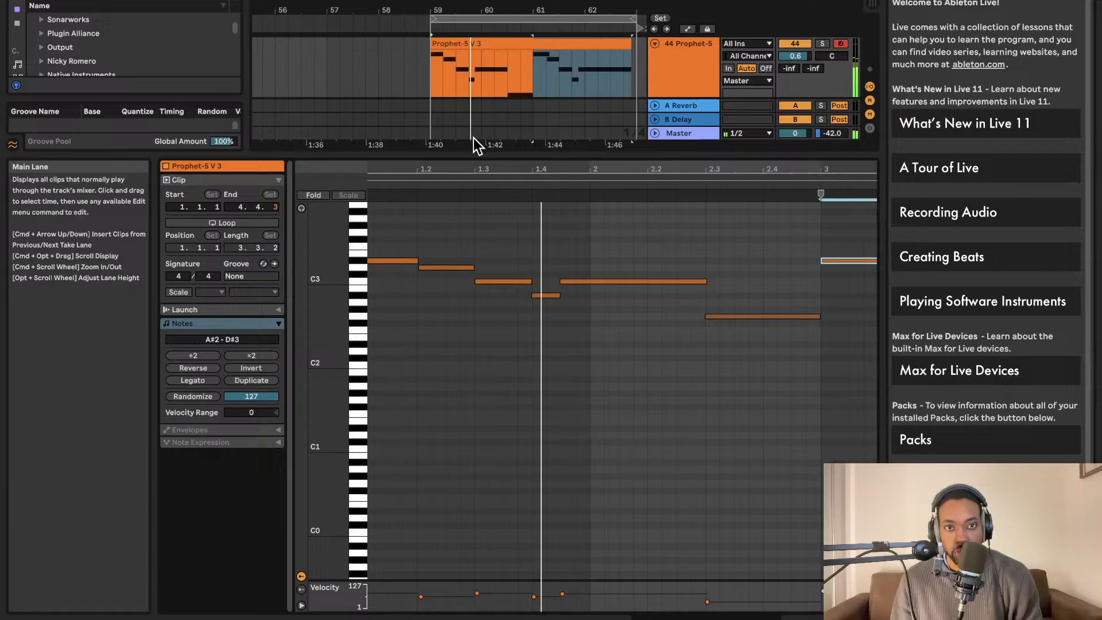
scroll(726, 247, "right", 3)
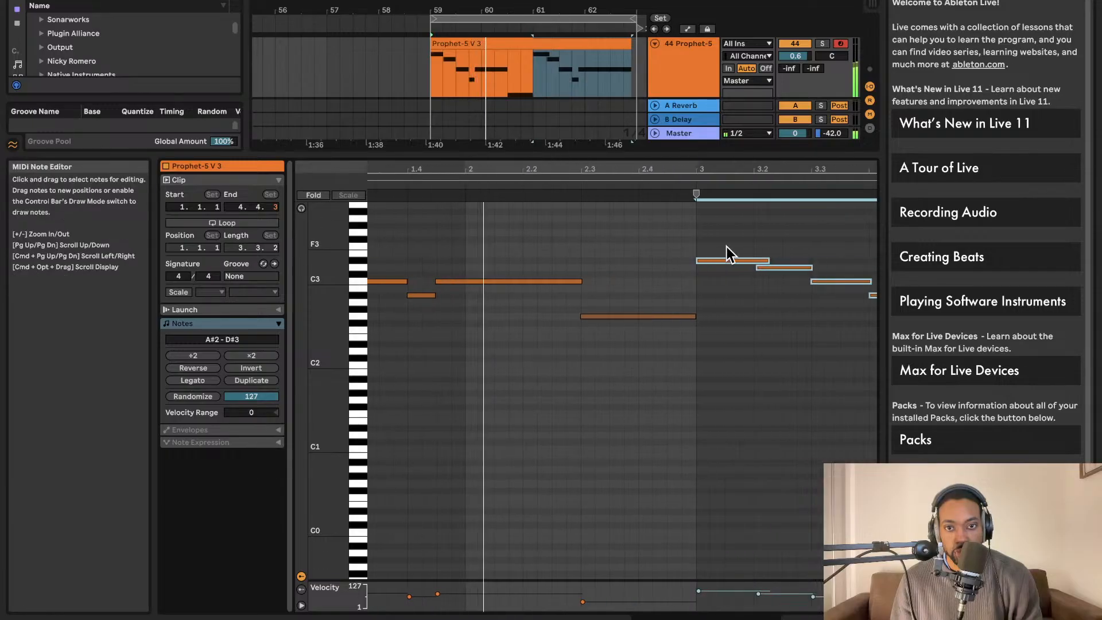
scroll(725, 246, "right", 3)
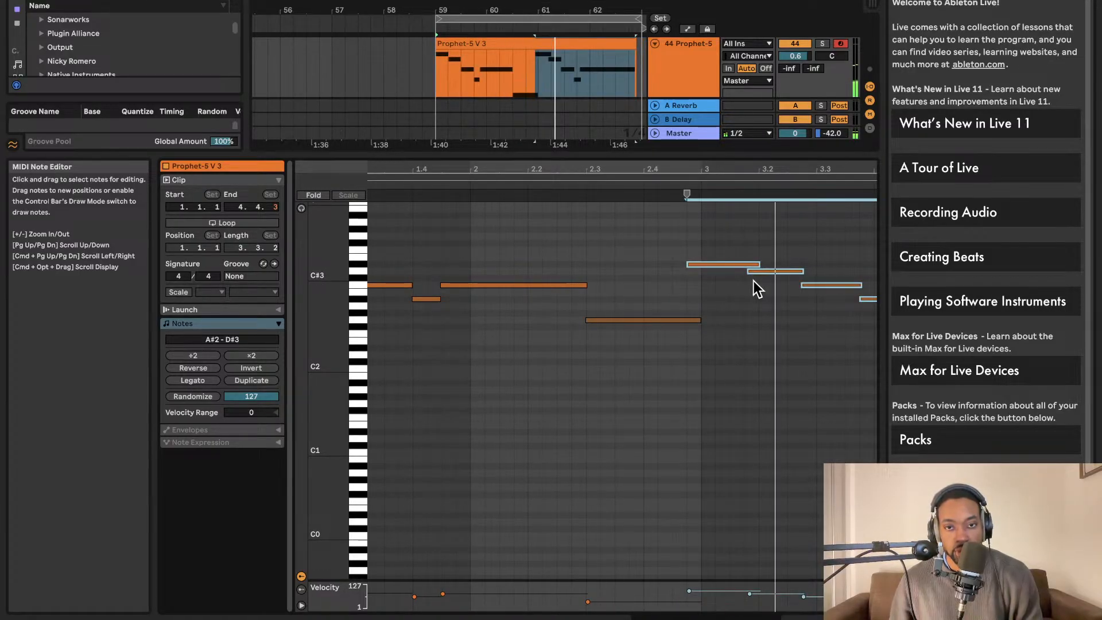
scroll(470, 332, "up", 5)
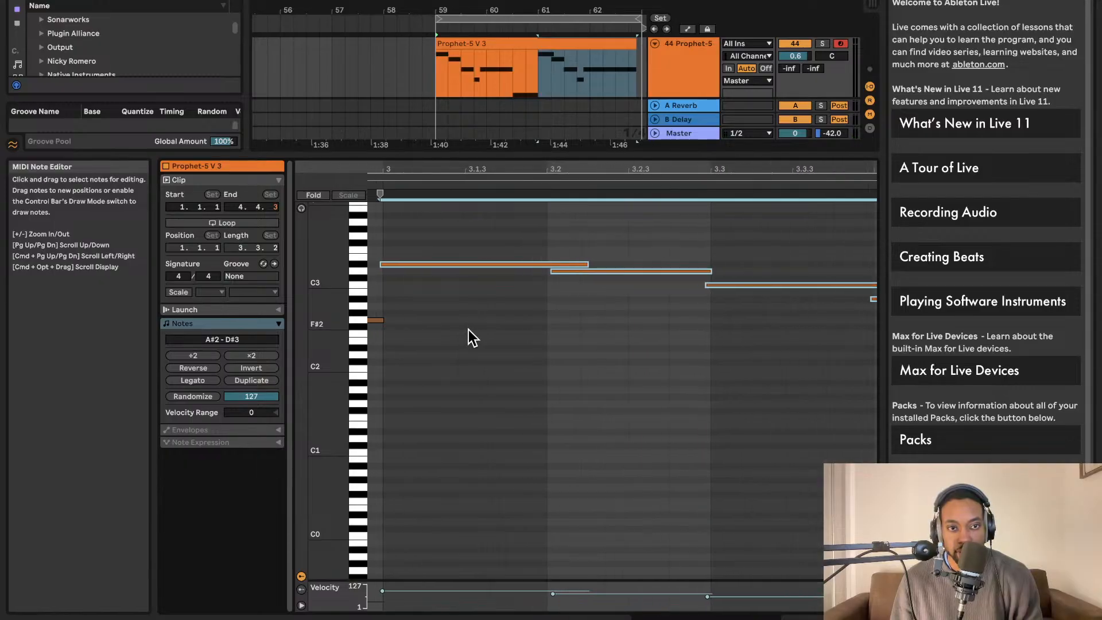
Listen to the shifted phrase against the first one and return the selected notes to bar 3.
scroll(468, 329, "left", 3)
key("Left")
key("space")
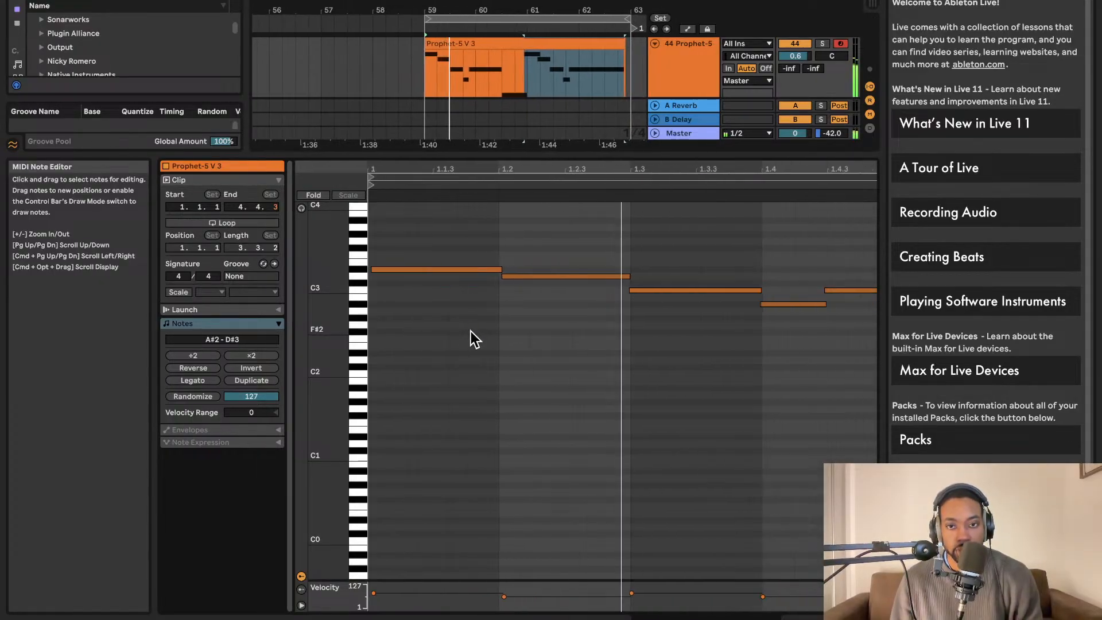
scroll(471, 331, "down", 5)
scroll(476, 329, "right", 3)
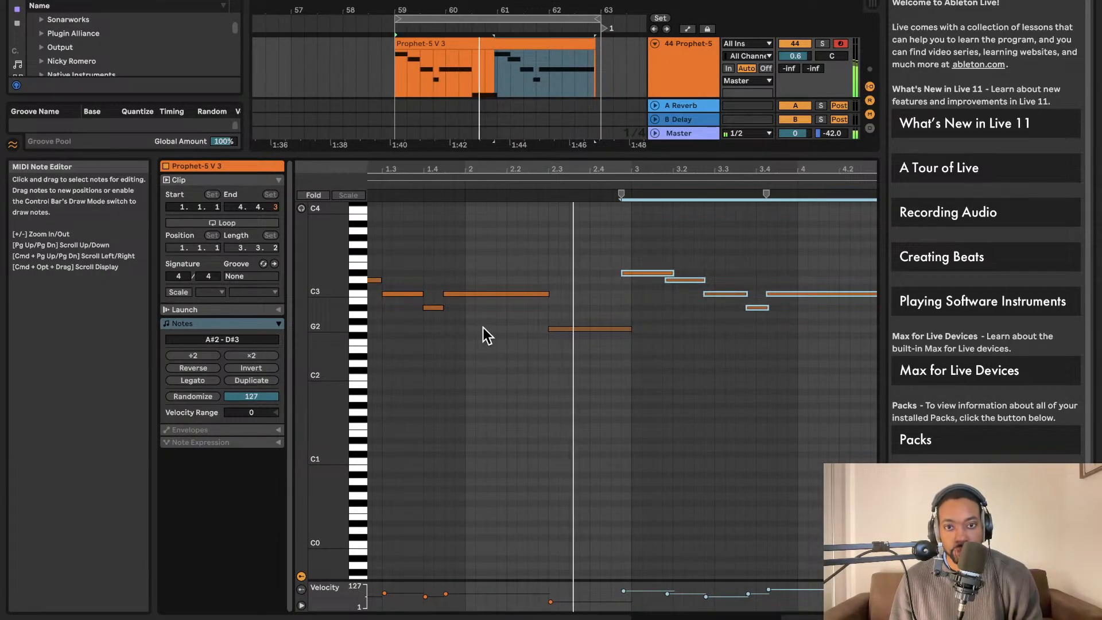
scroll(483, 327, "right", 3)
scroll(482, 329, "left", 3)
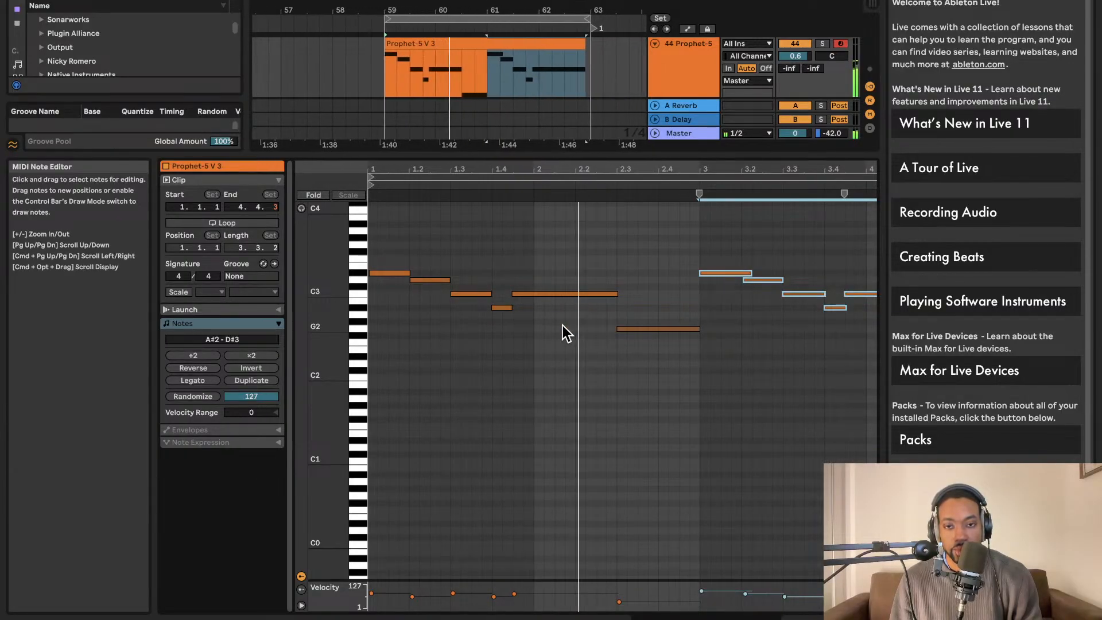
scroll(563, 325, "right", 2)
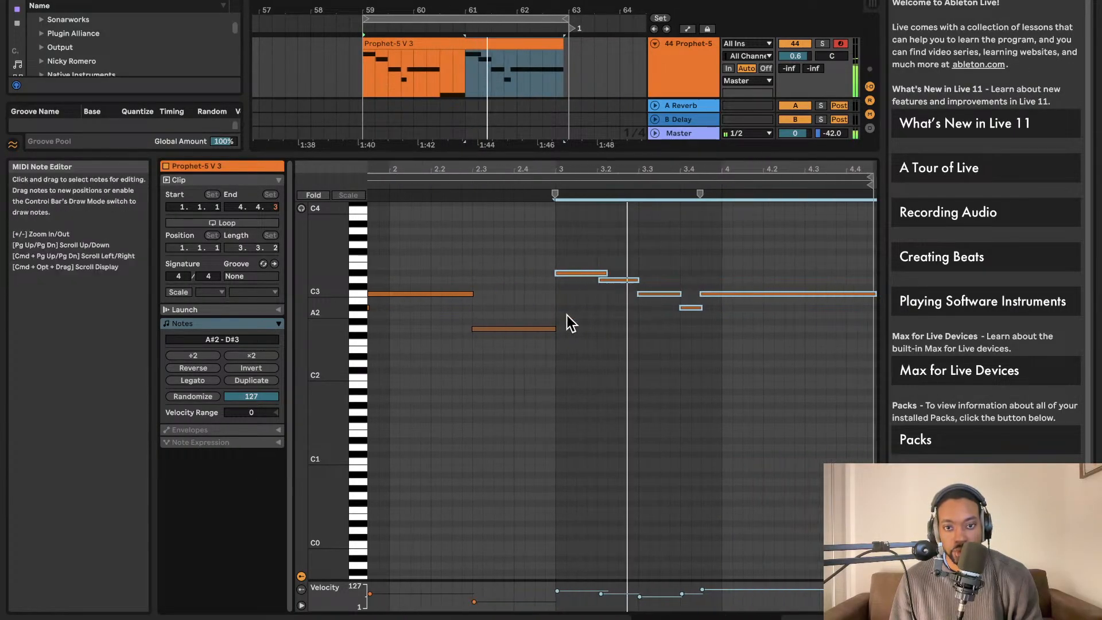
Trim the start of the D#3 note at bar 3 to slightly after the barline and play it back.
key("space")
left_click(566, 264)
left_click(558, 273)
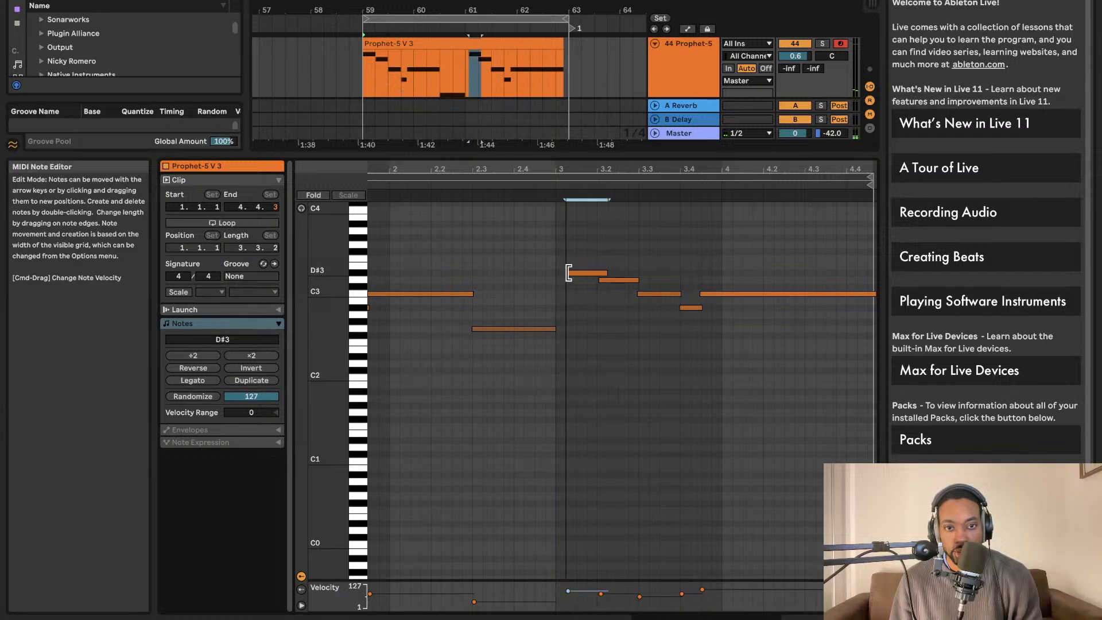
key("space")
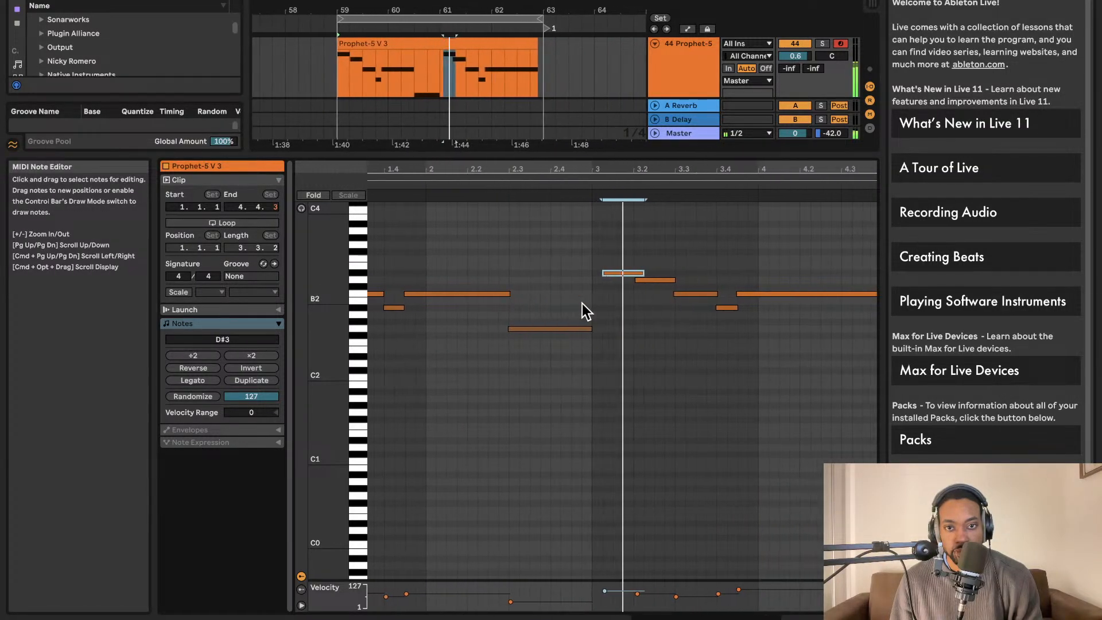
Fine-tune the trimmed start of the D#3 note closer to the bar 3 line, checking it with playback.
key("space")
scroll(588, 296, "up", 4)
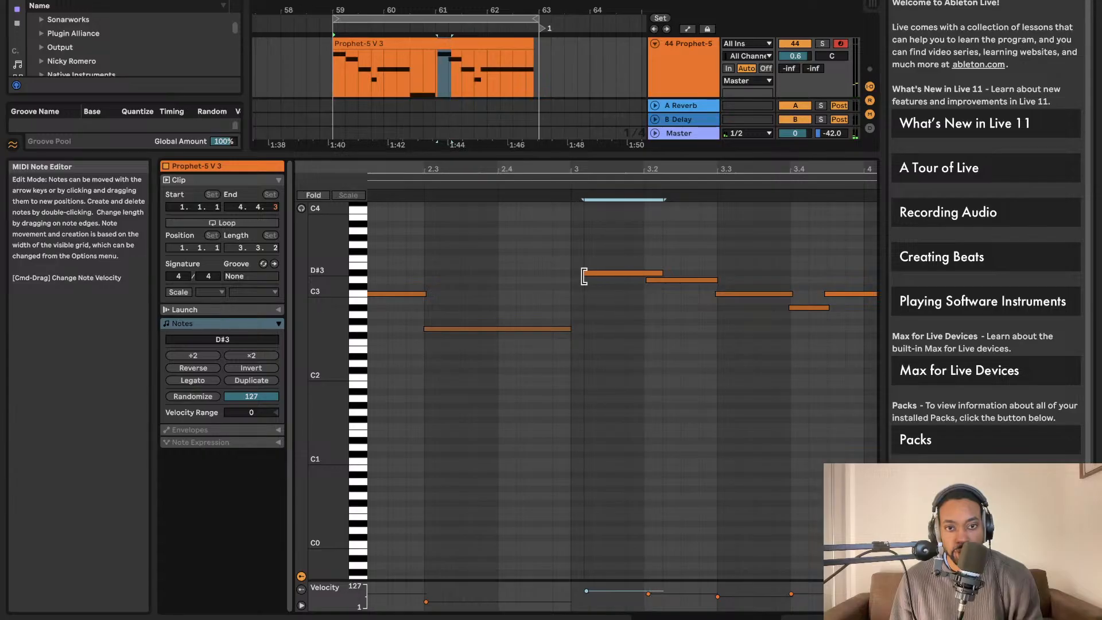
key("space")
scroll(578, 338, "down", 2)
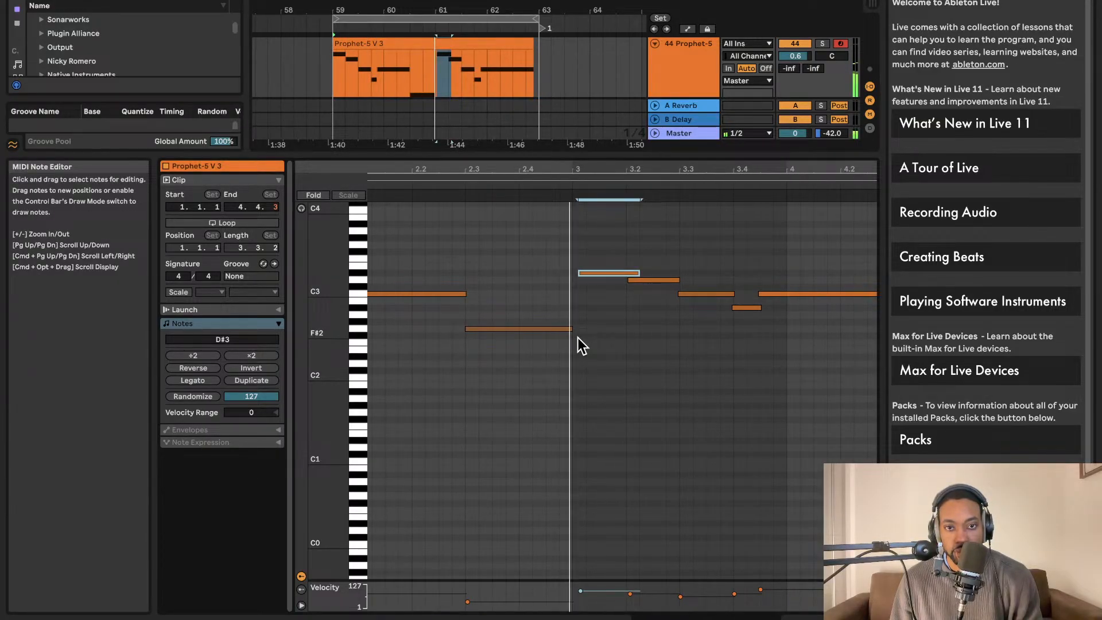
scroll(581, 276, "up", 3)
key("space")
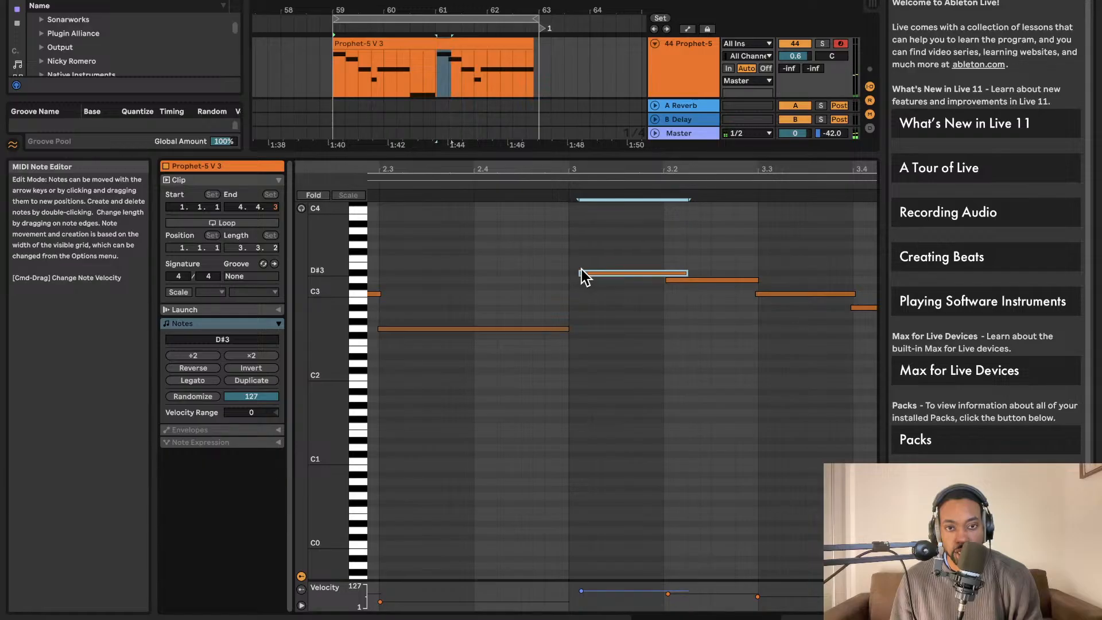
Lower the velocity of the D#3 note at bar 3 to 1 and start playback.
key("XF86MonBrightnessDown")
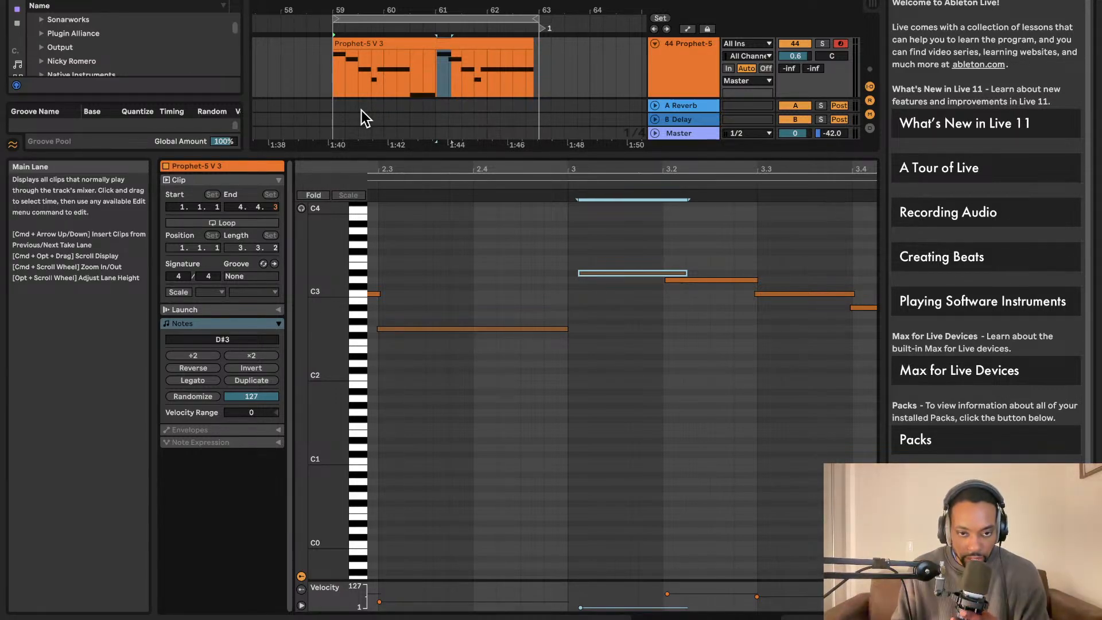
scroll(361, 111, "down", 1)
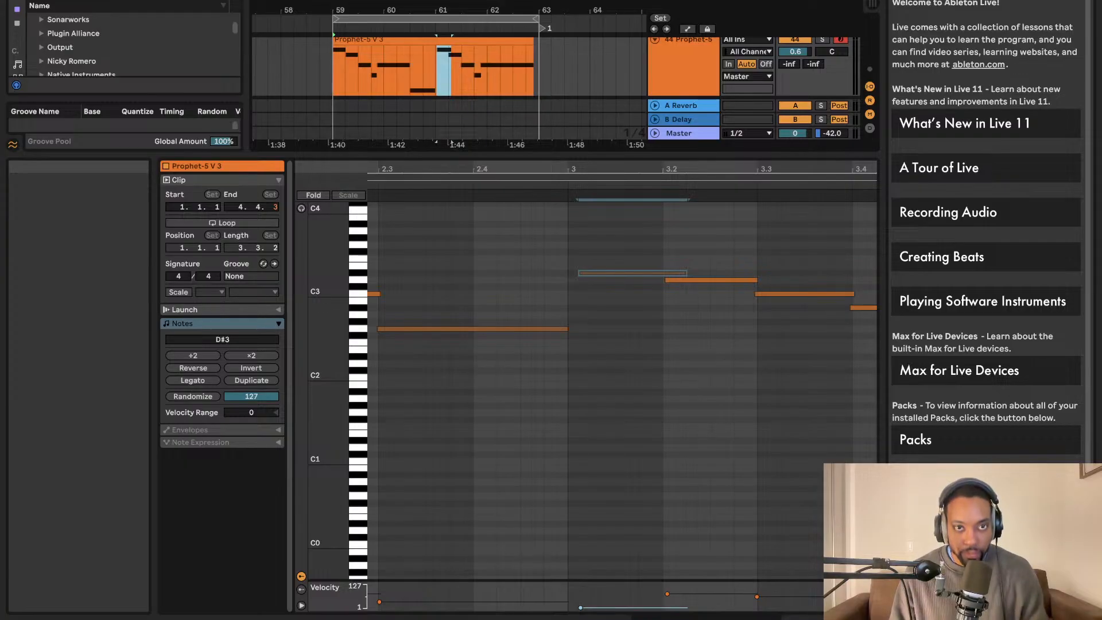
key("space")
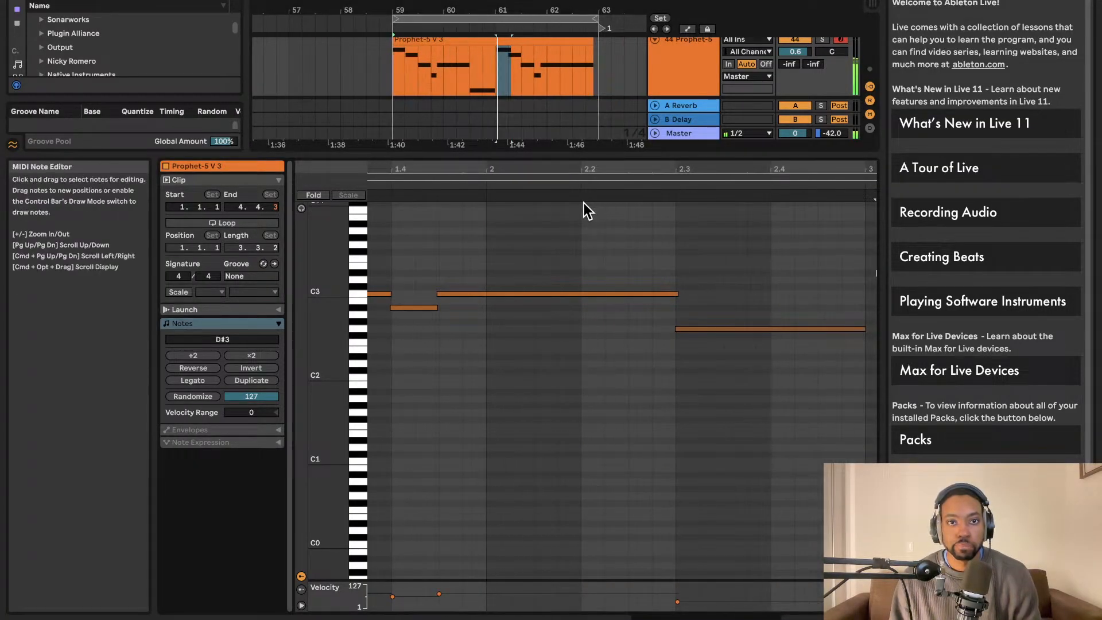
Reopen the Prophet-5 V clip's notes and extend the D#3 note's start back to the bar 3 line.
left_click(501, 19)
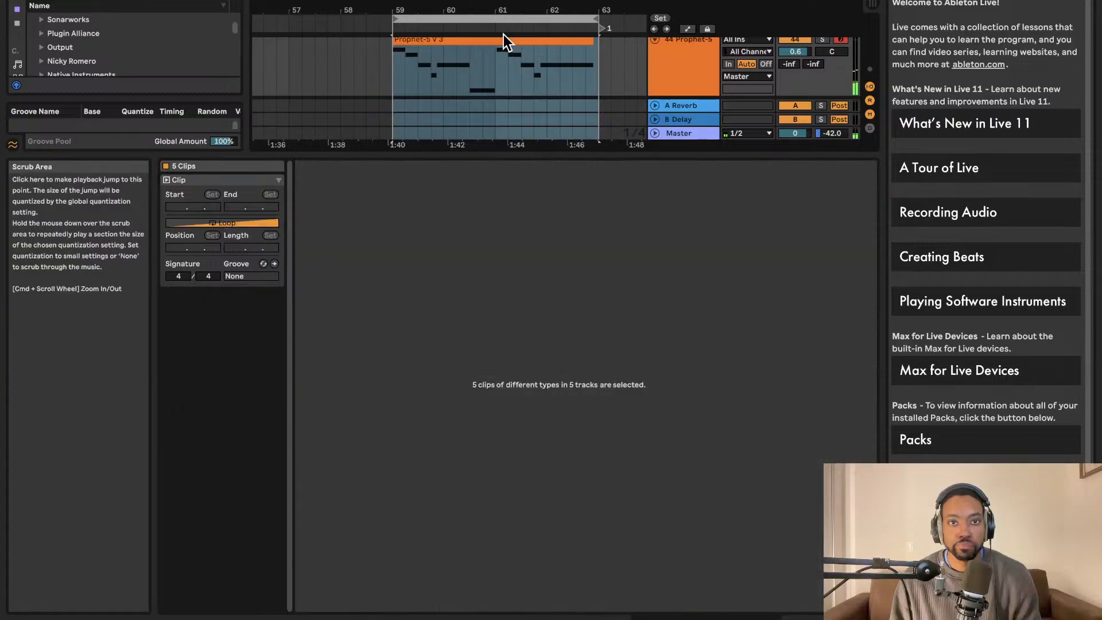
left_click(504, 42)
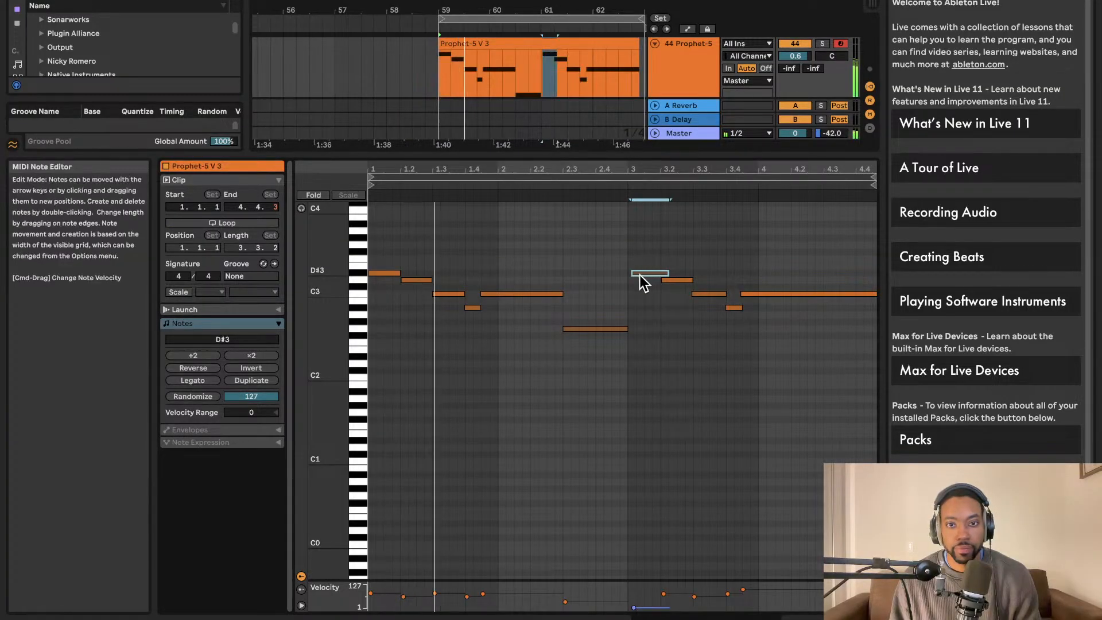
scroll(641, 282, "up", 5)
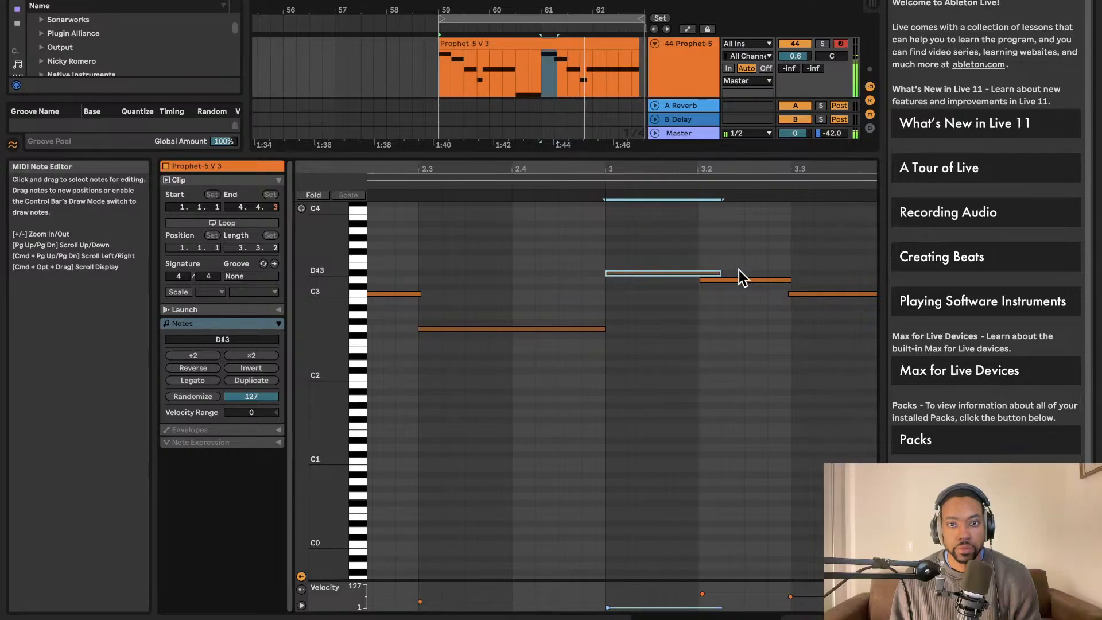
Nudge the D3 note at beat 1.2 slightly earlier and play the loop.
left_click(466, 280)
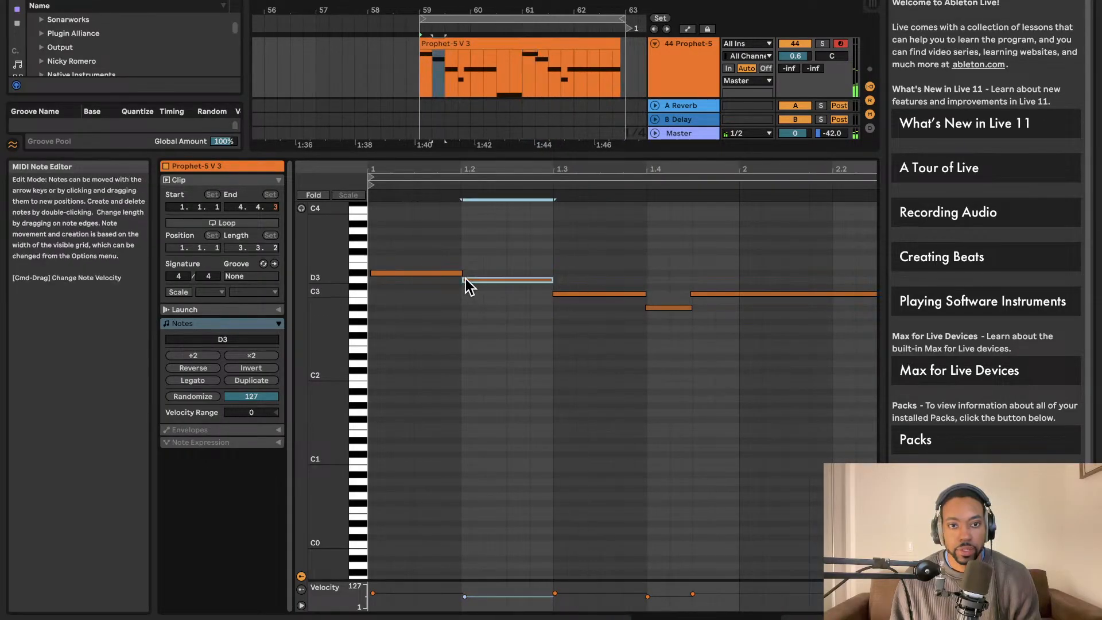
key("space")
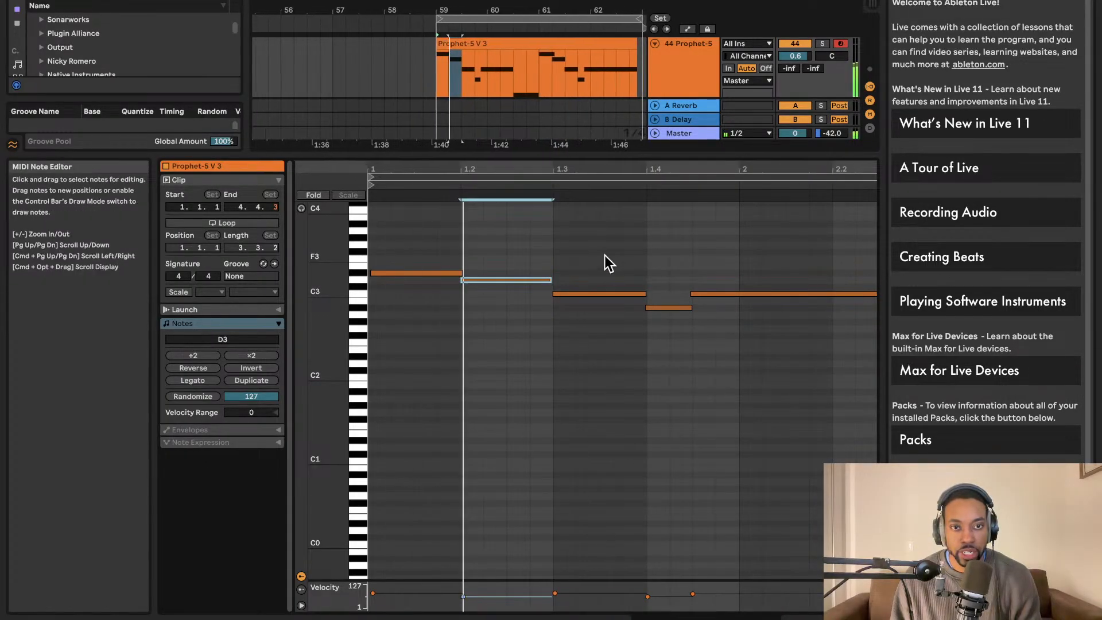
scroll(597, 253, "down", 5)
scroll(596, 255, "up", 1)
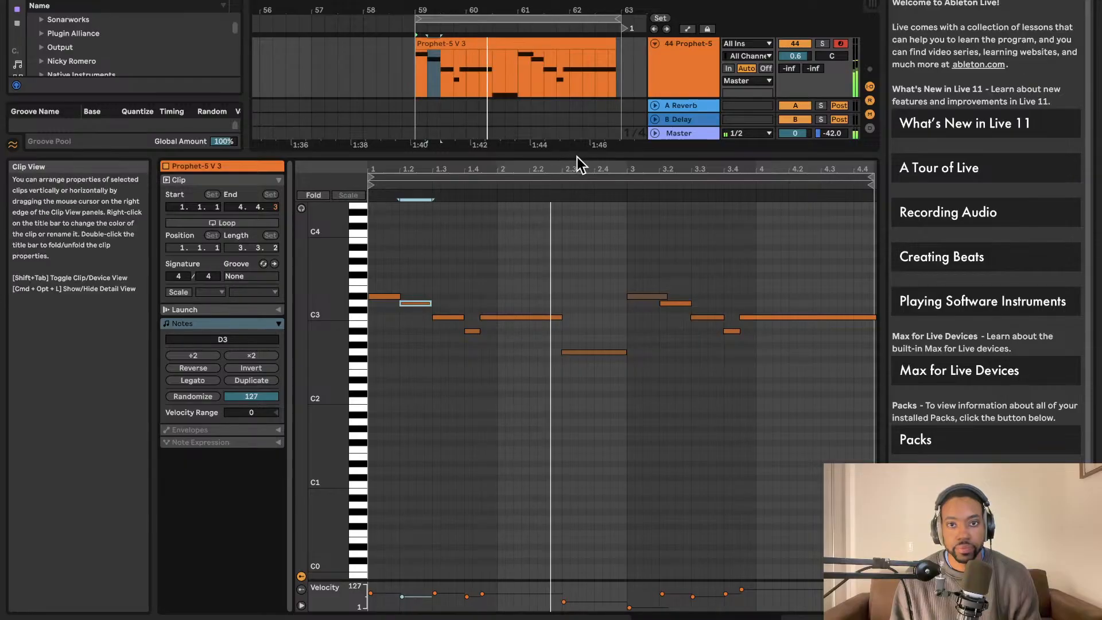
Collapse the note editor to show the arrangement tracks and stop playback.
left_click_drag(580, 162, 626, 443)
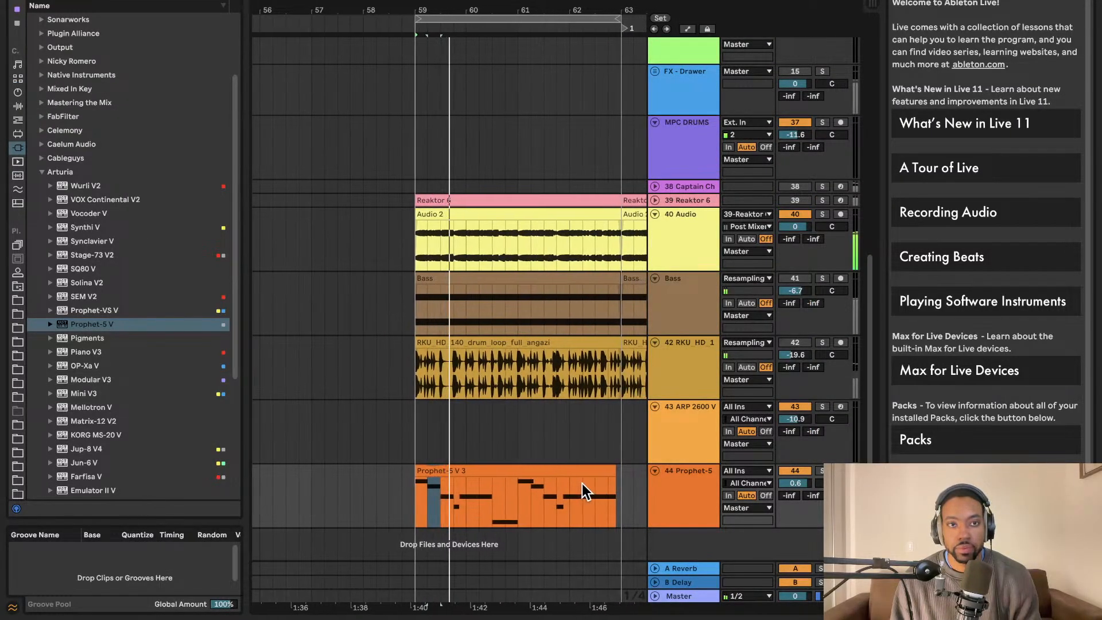
key("Tab")
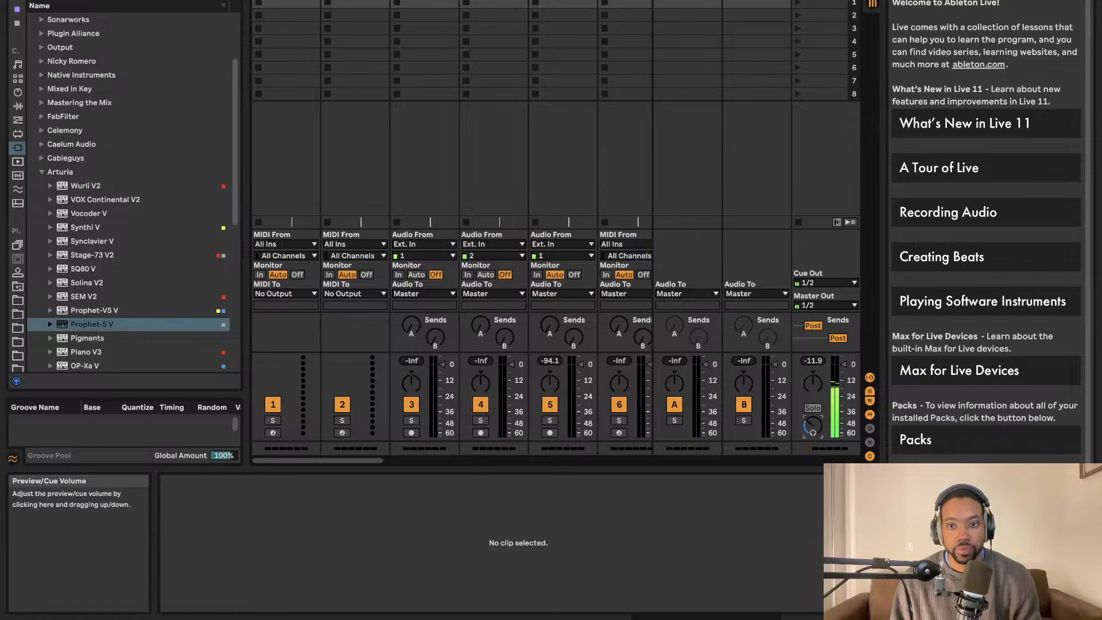
key("Tab")
key("space")
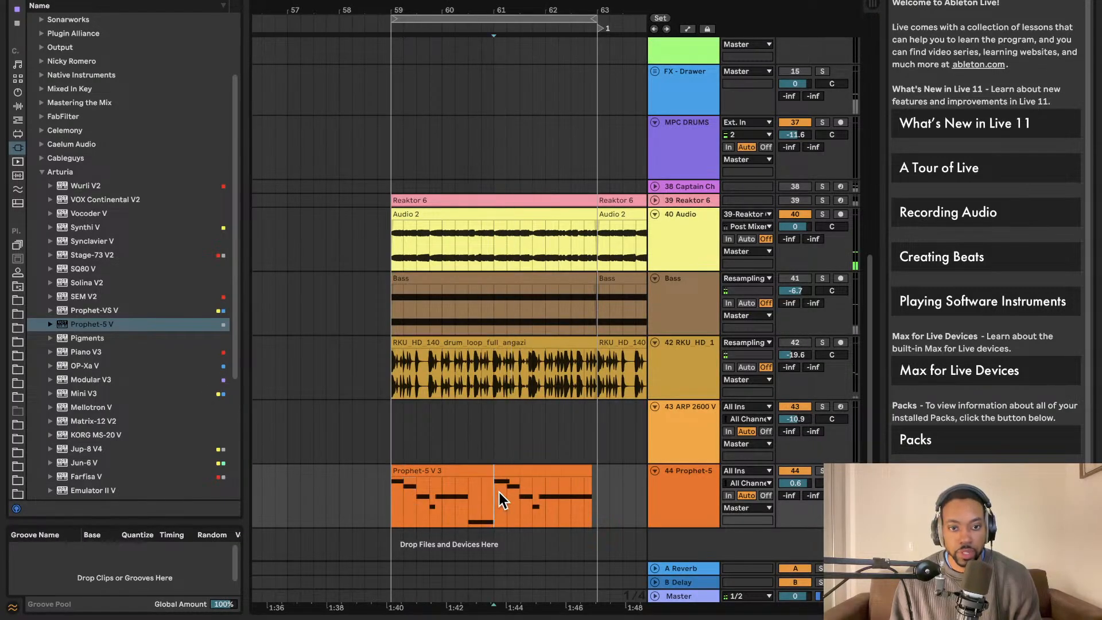
Split the Prophet-5 V clip at bar 61, move its second half one beat later and play from bar 59.
left_click(497, 493)
left_click_drag(505, 469, 518, 467)
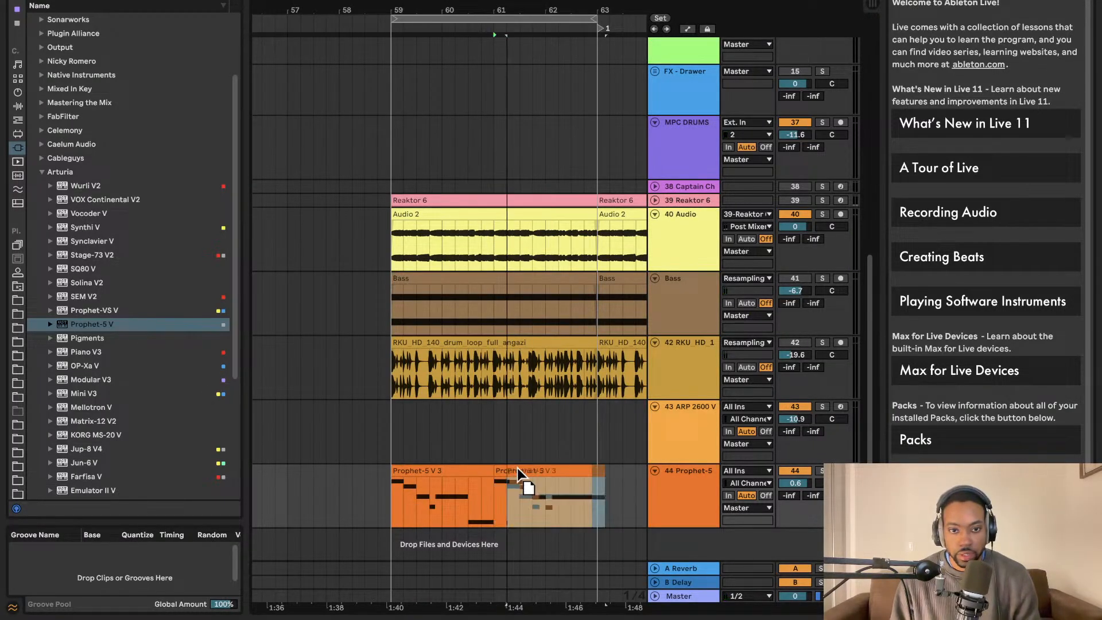
left_click(391, 486)
key("space")
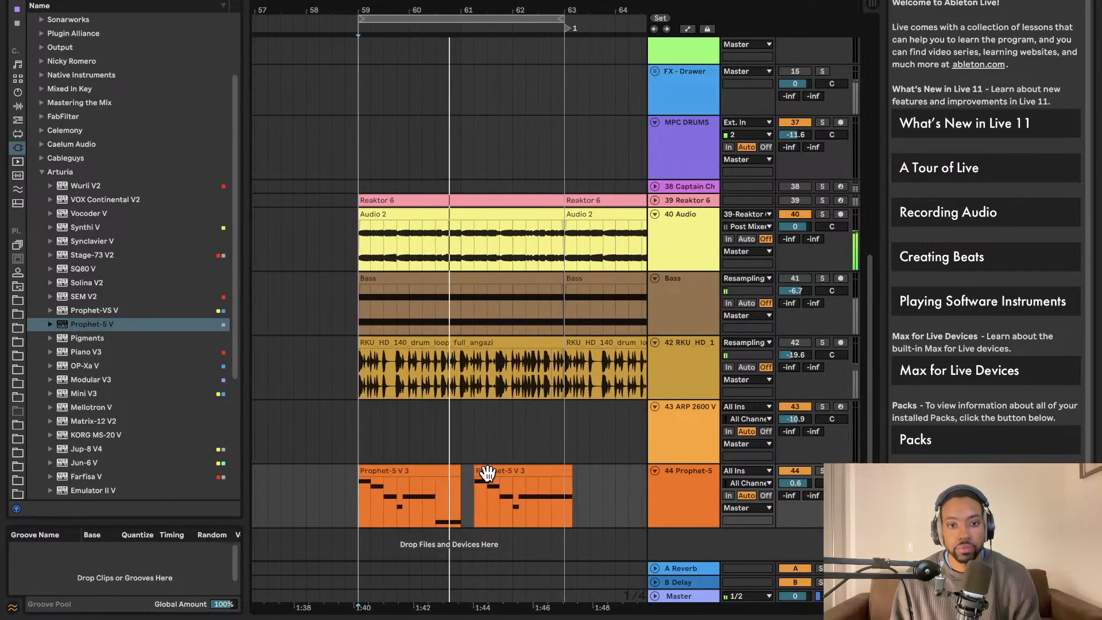
Move the second Prophet-5 V clip earlier so it starts half a beat after bar 61, and listen to the loop.
key("space")
scroll(451, 480, "up", 6)
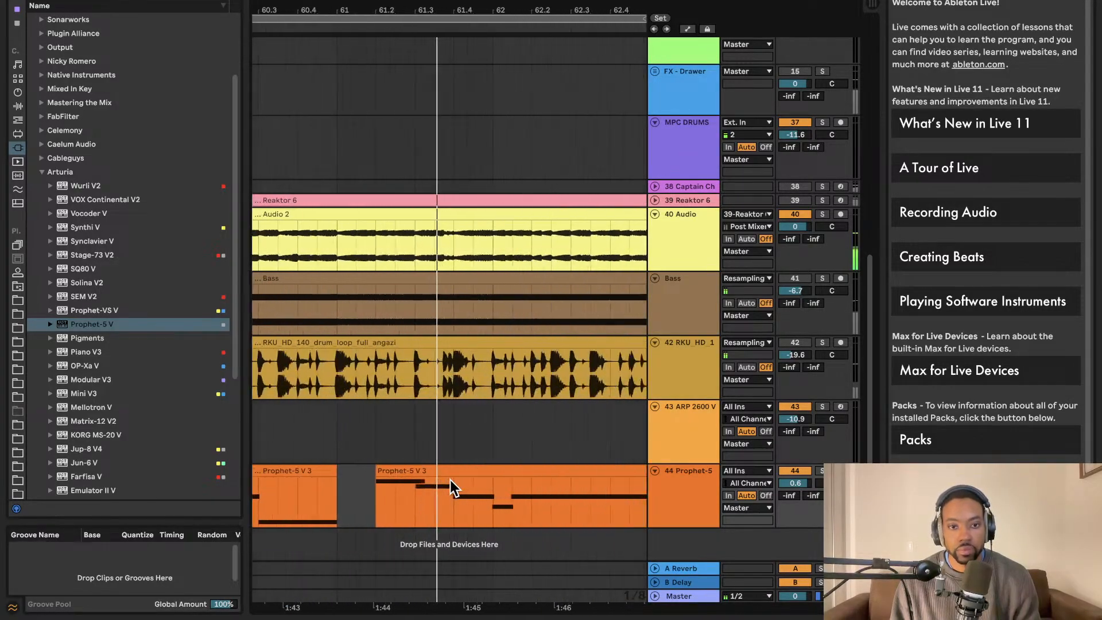
left_click_drag(374, 469, 349, 471)
scroll(341, 469, "left", 3)
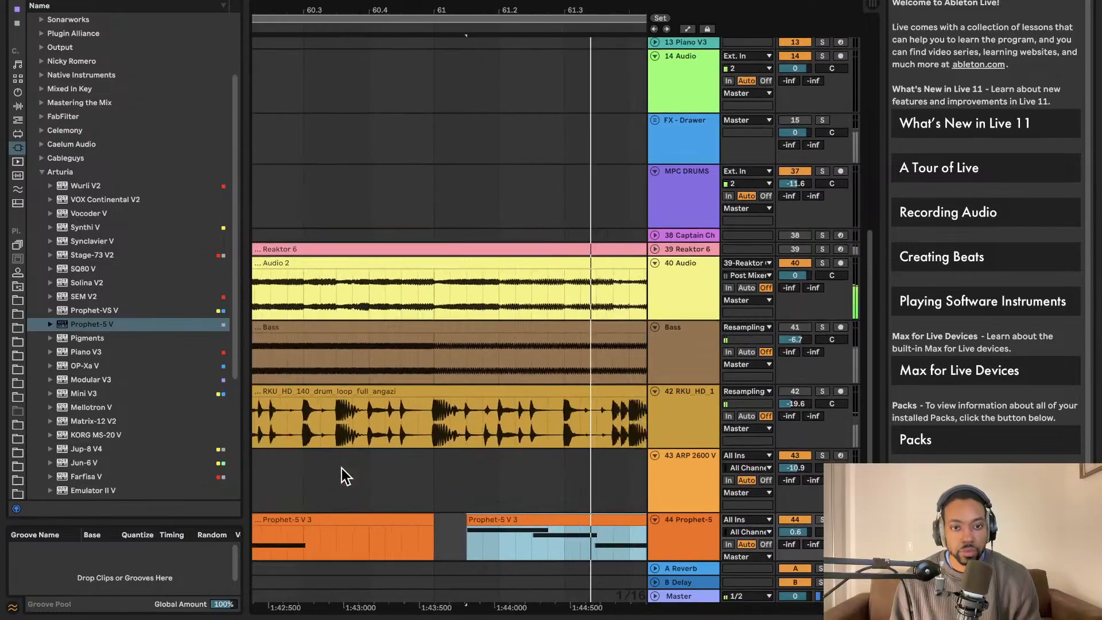
scroll(342, 467, "down", 10)
scroll(342, 464, "left", 4)
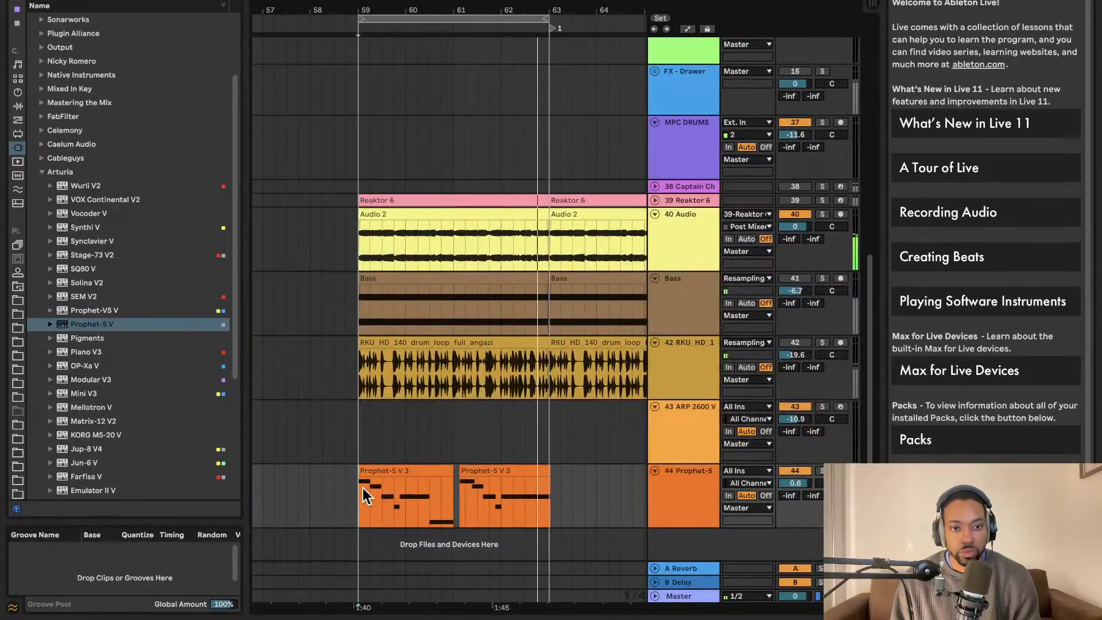
Replay the loop from bar 59 and delete the second Prophet-5 V clip after bar 61.
left_click(363, 488)
scroll(489, 467, "right", 1)
scroll(489, 467, "left", 1)
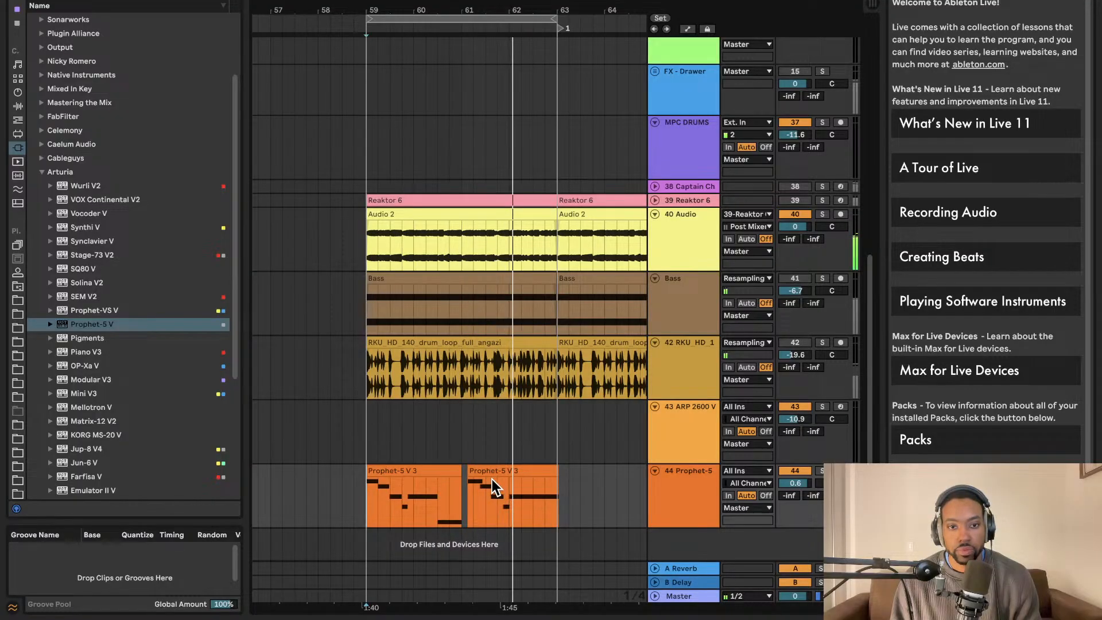
double_click(491, 479)
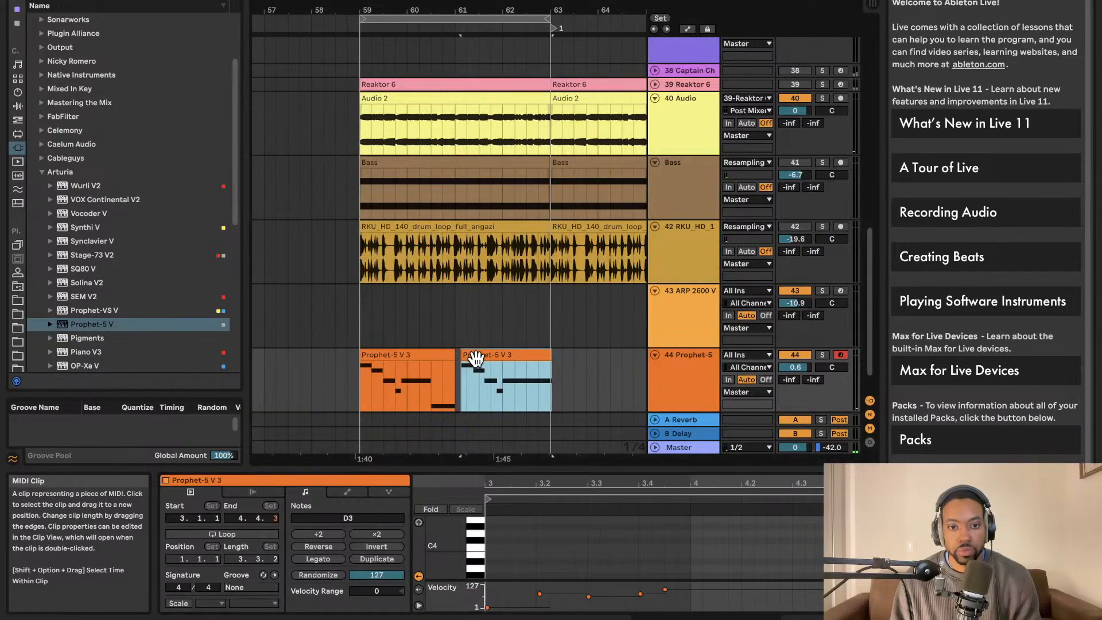
key("Delete")
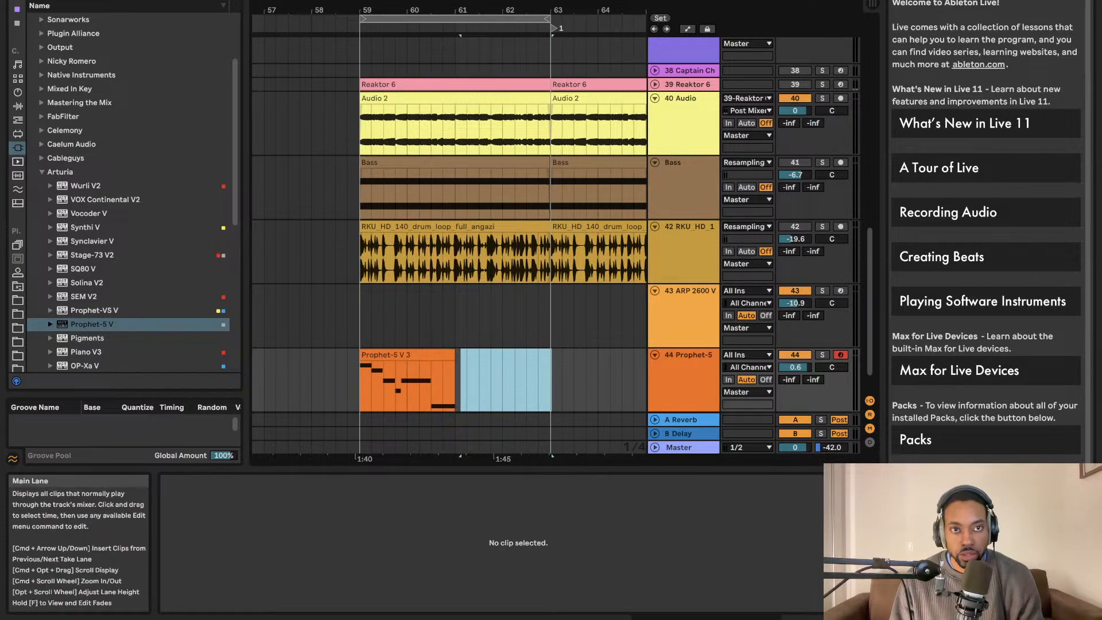
Record a new Prophet-5 V melody take over the loop from bar 59 to bar 63.
left_click(359, 368)
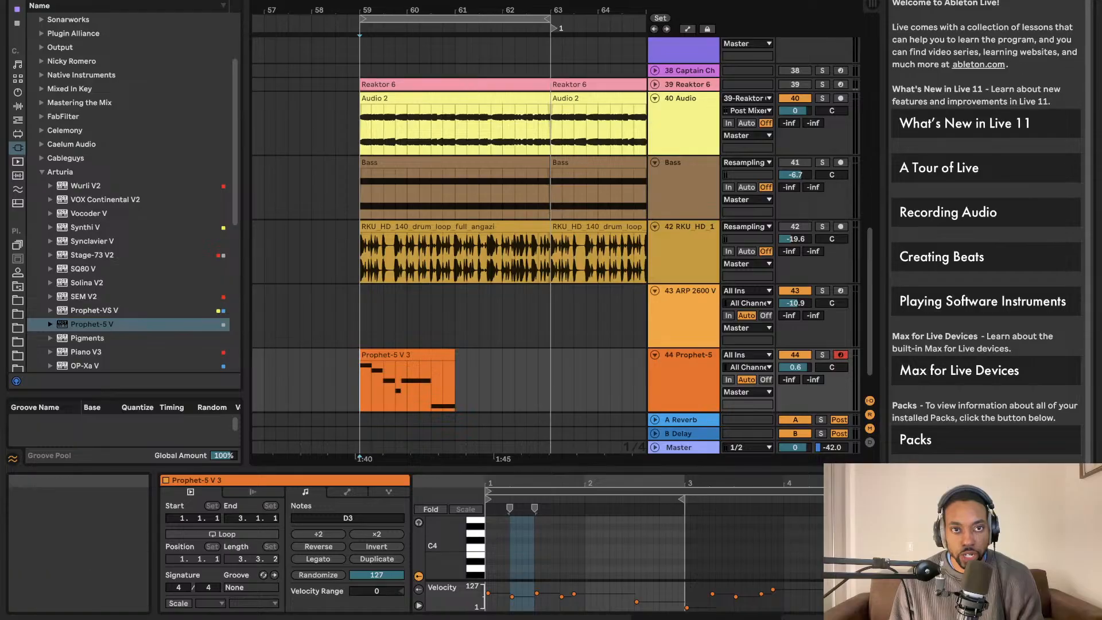
key("F9")
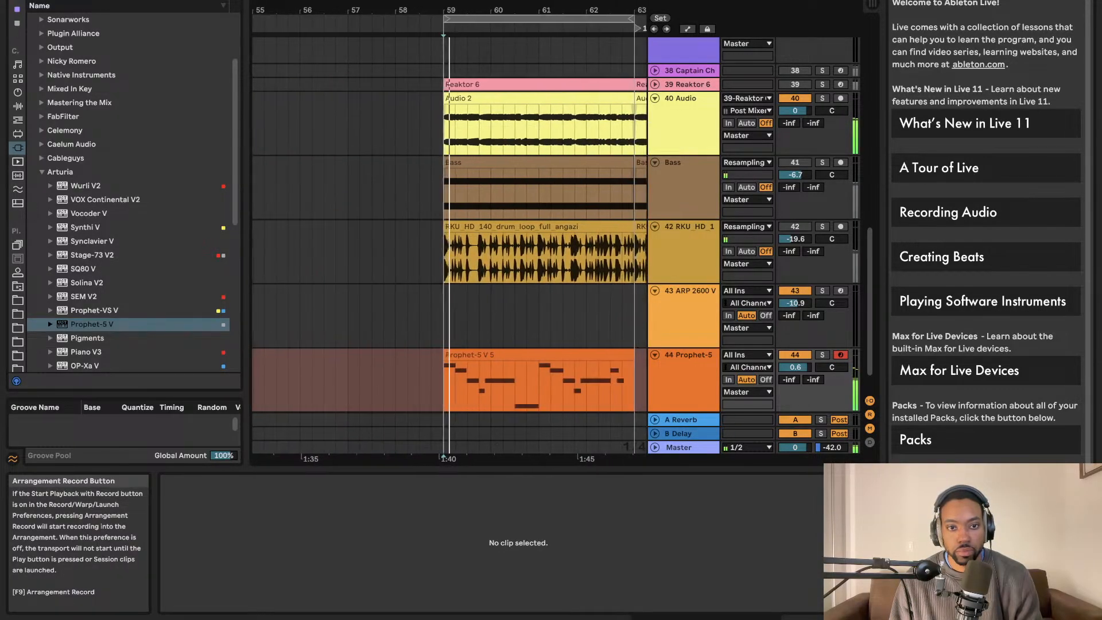
left_click(540, 353)
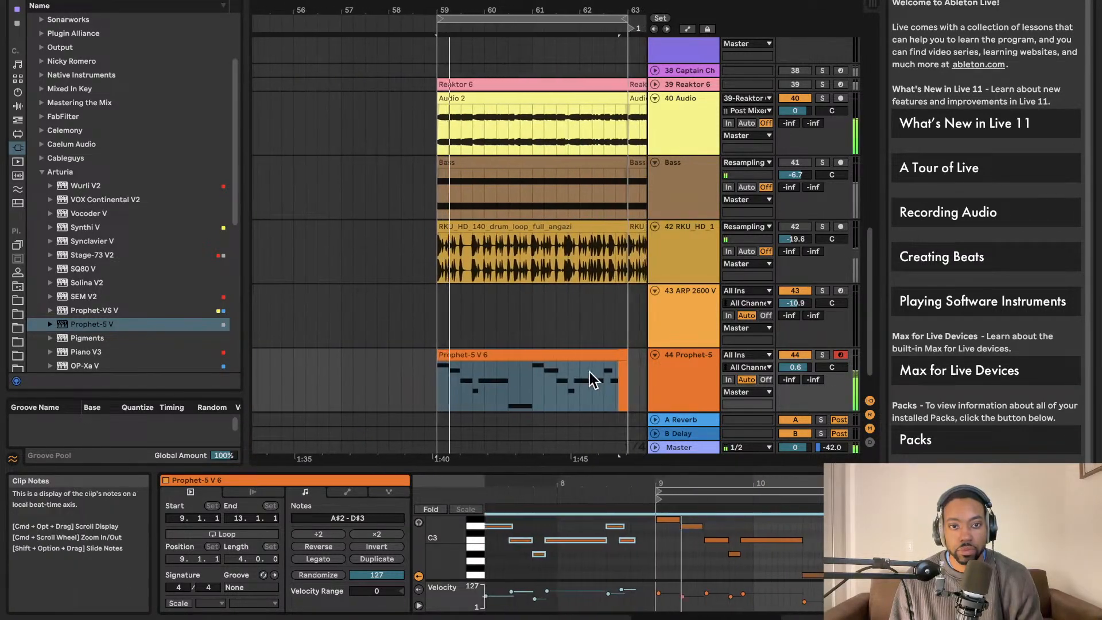
left_click(535, 342)
Load the Arturia Modular V3 instrument onto a new track below the Prophet-5 V track.
scroll(505, 347, "down", 2)
scroll(132, 305, "down", 5)
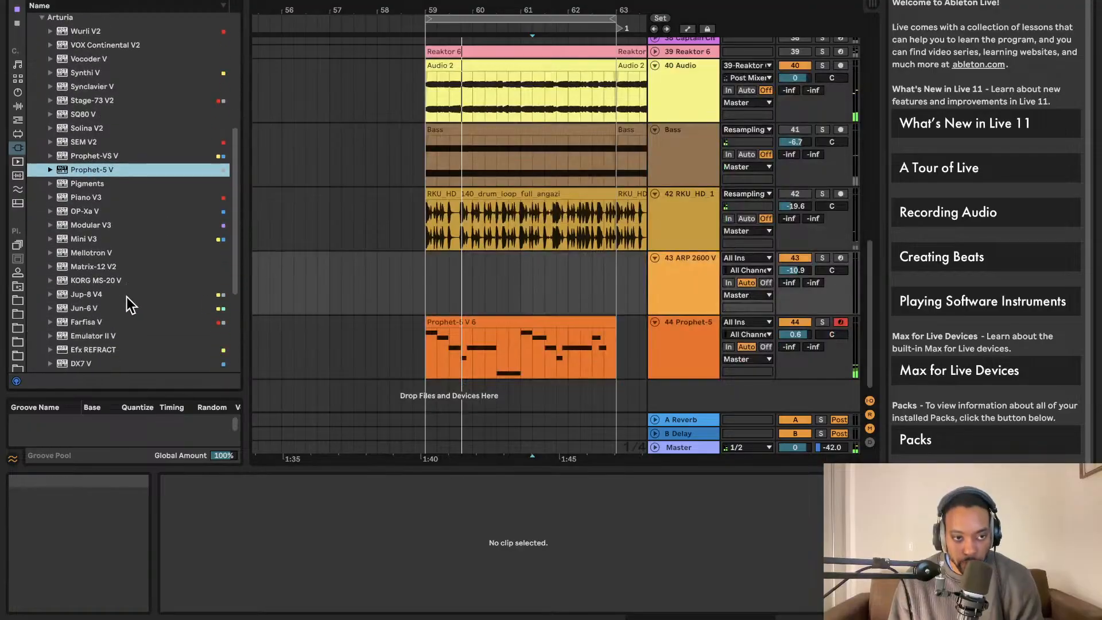
left_click_drag(106, 179, 281, 180)
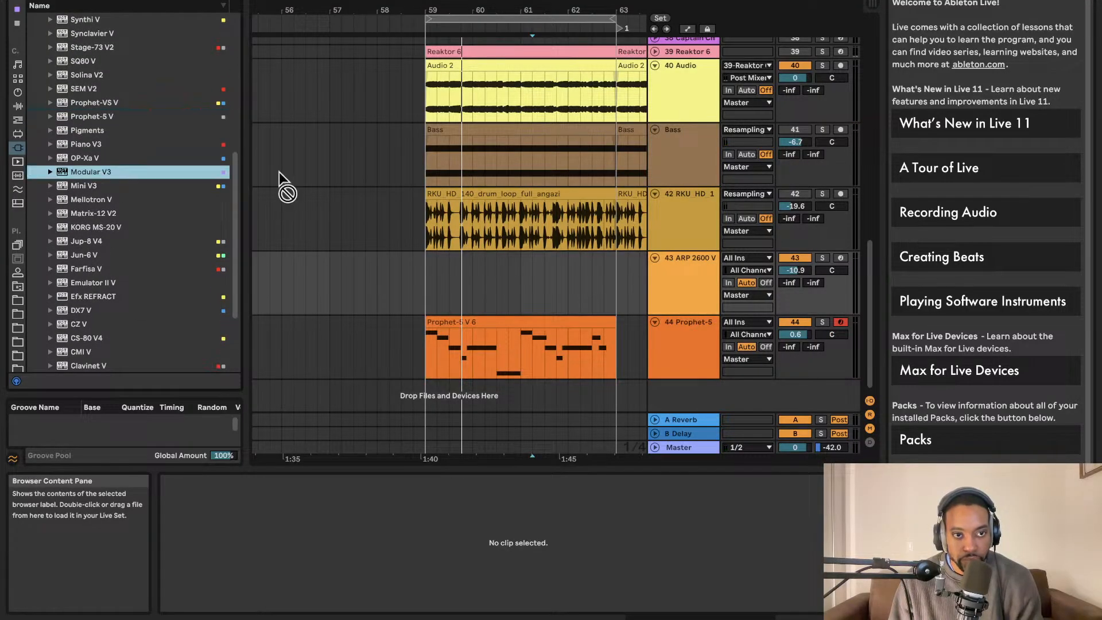
left_click_drag(697, 404, 683, 401)
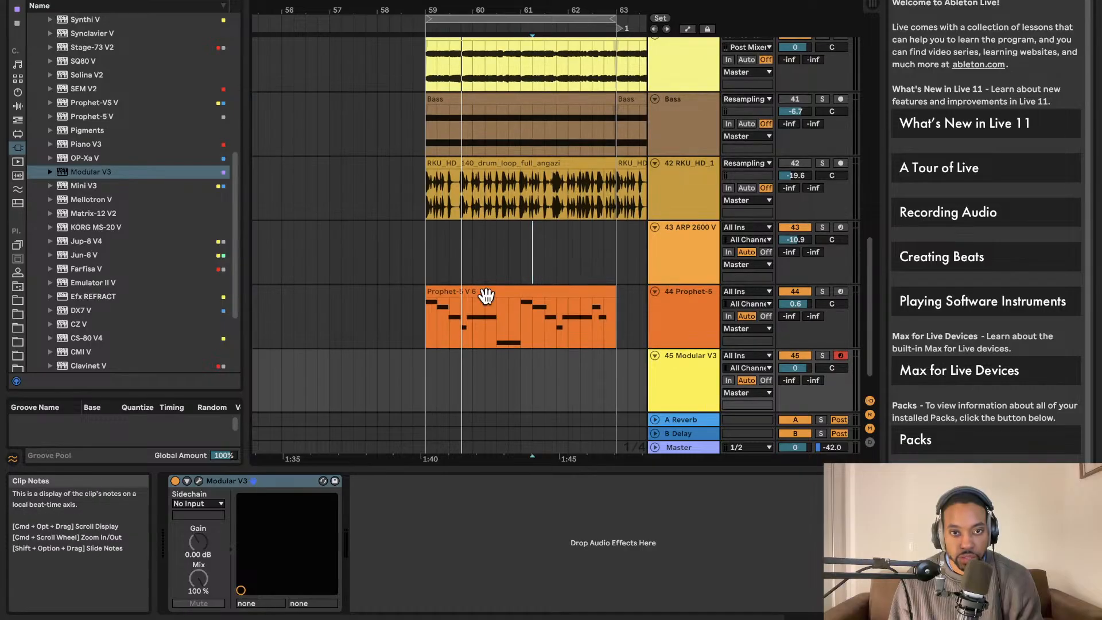
Copy the Prophet-5 V melody clip to the Modular V3 track, audition it and delete the copy.
left_click_drag(484, 293, 491, 367)
key("space")
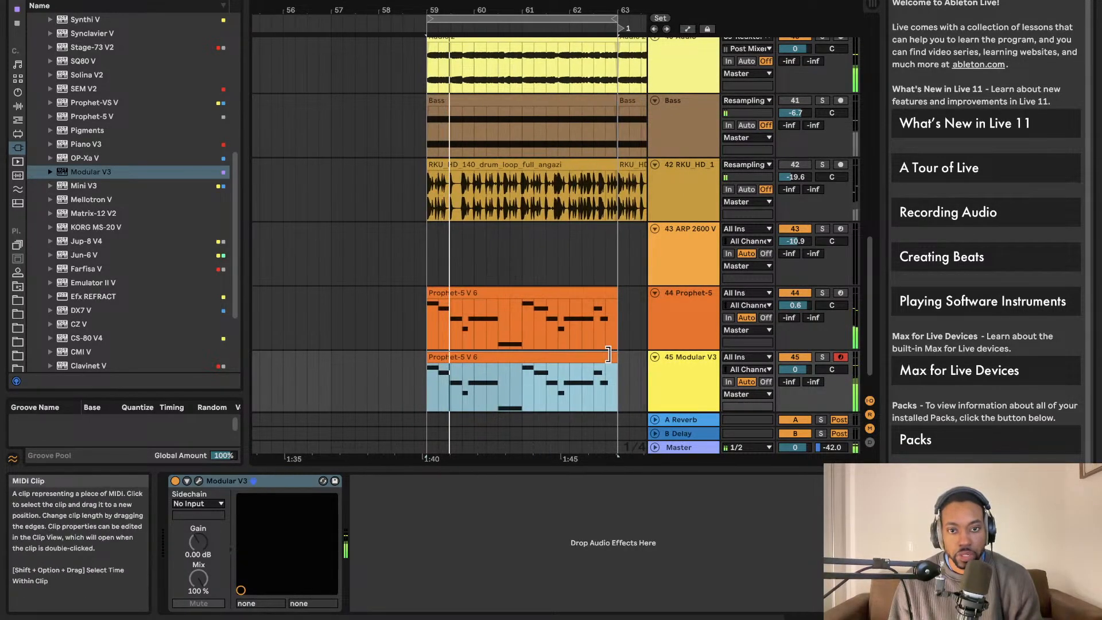
key("Delete")
Try Jup-8 V4 in place of Modular V3 with the melody clip moved onto its track, and undo the clip move.
left_click(78, 228)
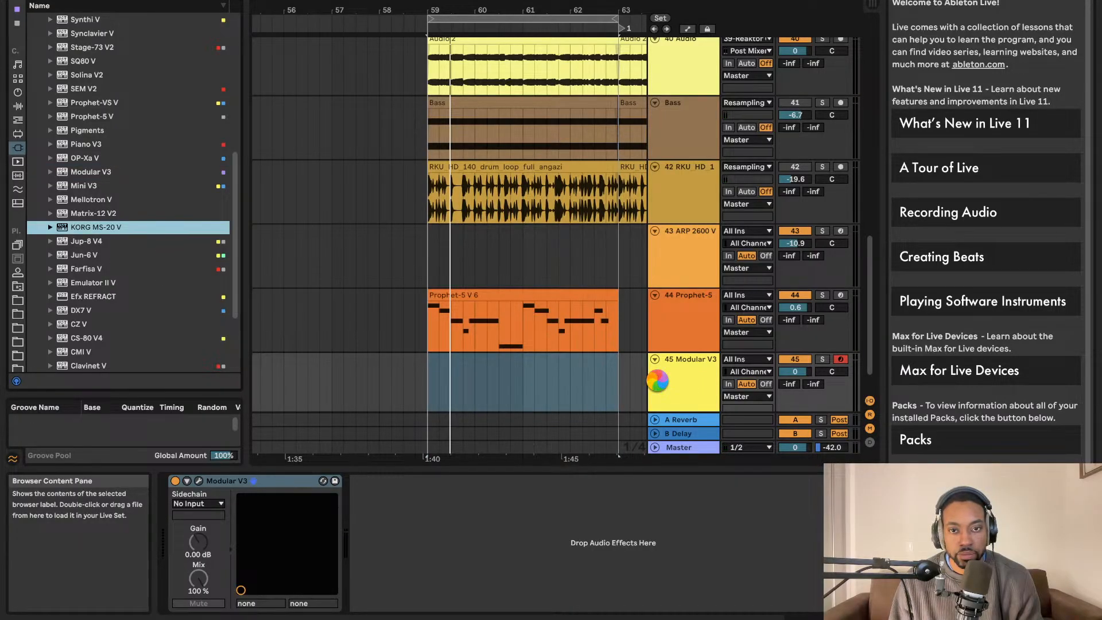
left_click_drag(86, 241, 670, 394)
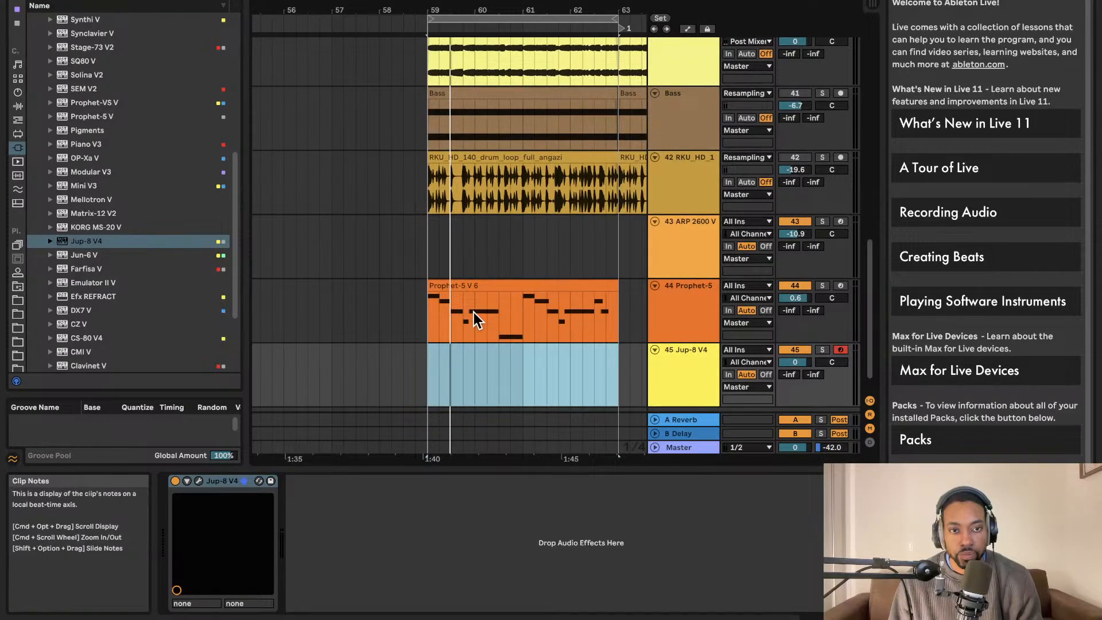
left_click_drag(474, 312, 520, 377)
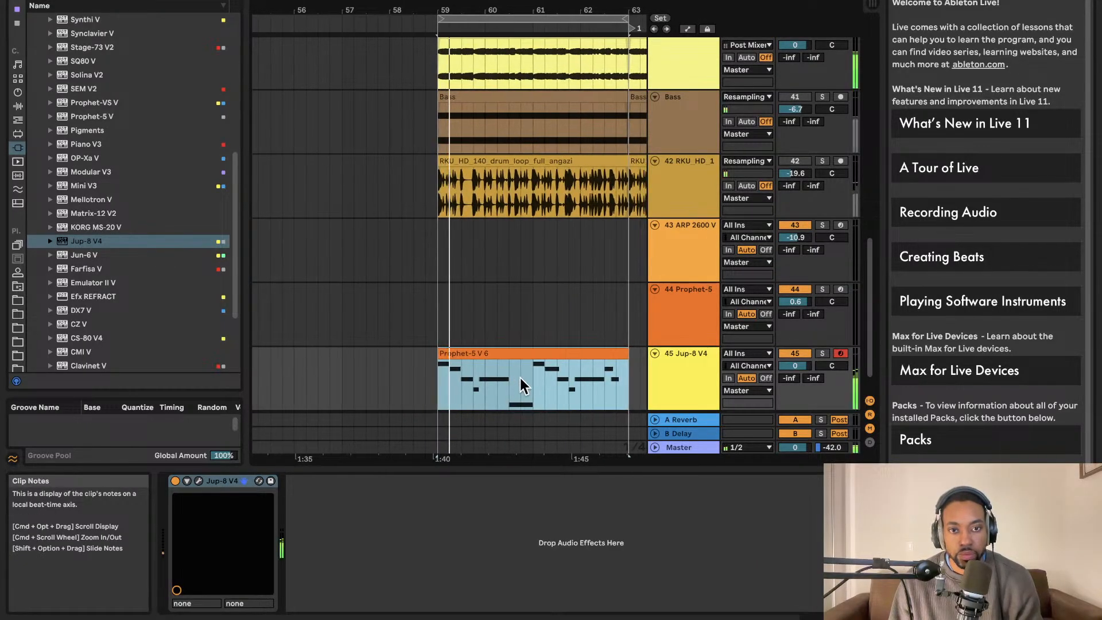
key("super+z")
Replace Jup-8 V4 with DX7 V, copy the Prophet-5 V melody clip onto its track and play the loop.
left_click_drag(36, 298, 221, 316)
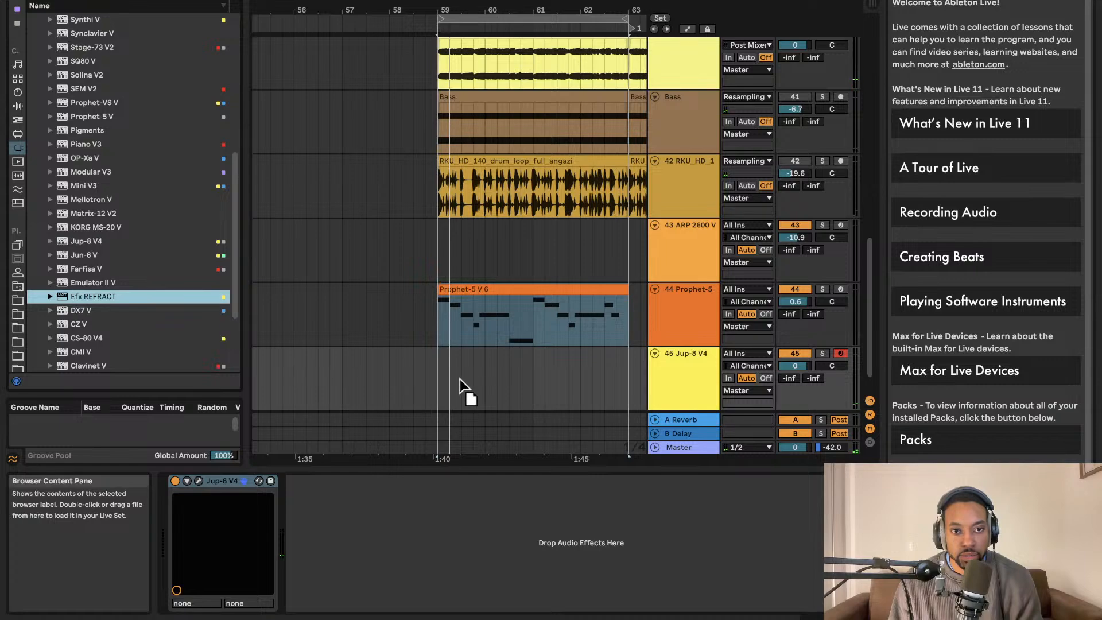
scroll(118, 320, "down", 4)
left_click(83, 200)
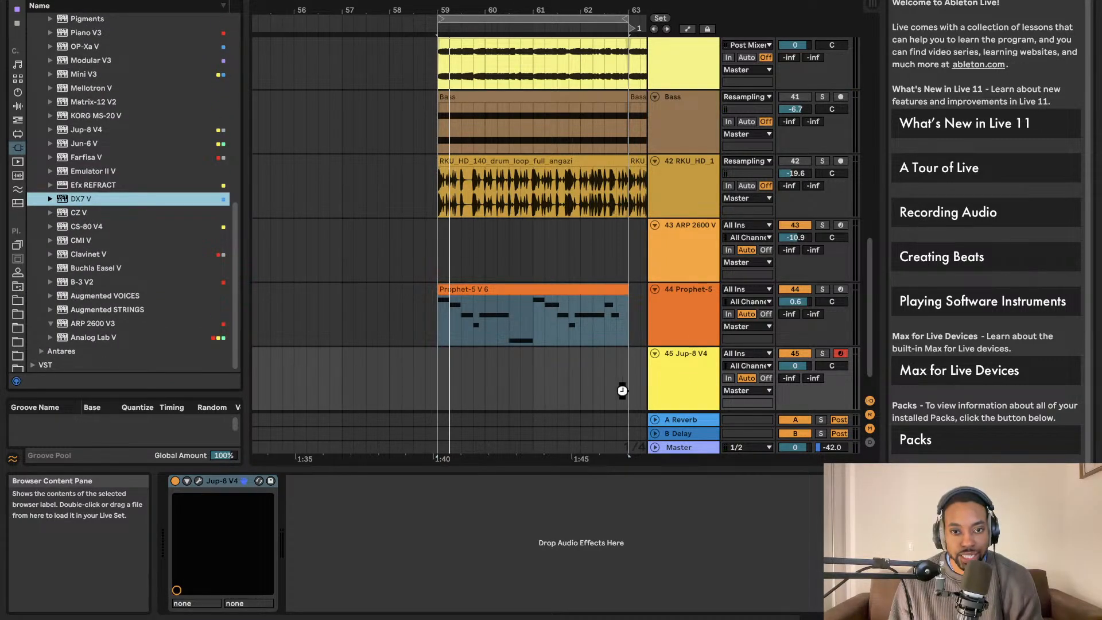
left_click_drag(622, 391, 499, 363)
left_click_drag(522, 293, 518, 362)
key("space")
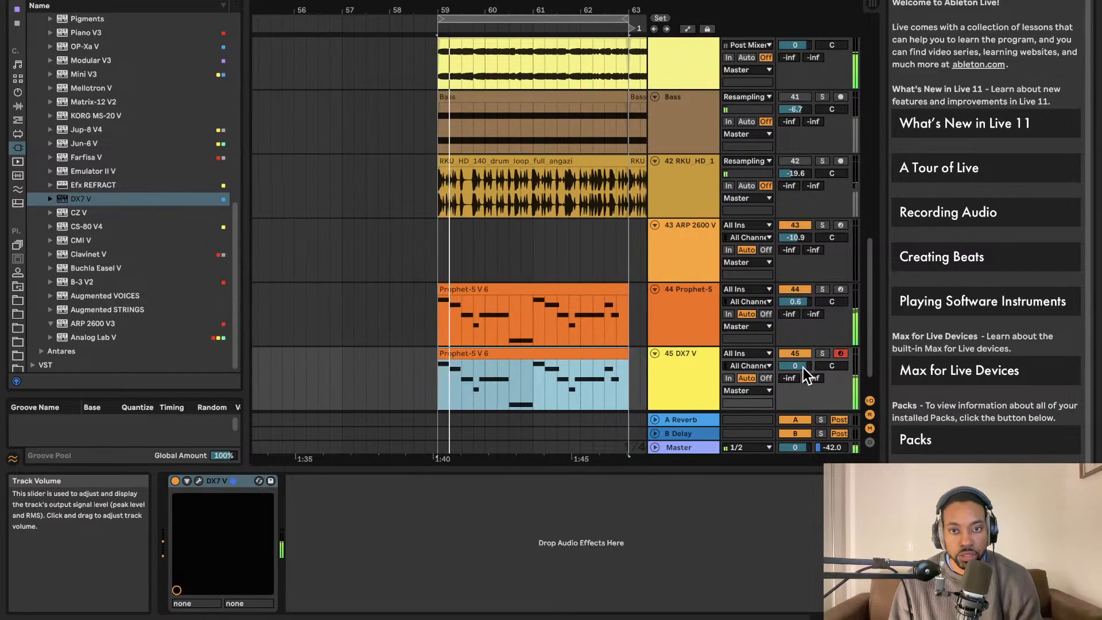
Open the DX7 V instrument, switch away from the E.PIANO 1 preset and lower the DX7 V track volume.
left_click_drag(801, 367, 801, 367)
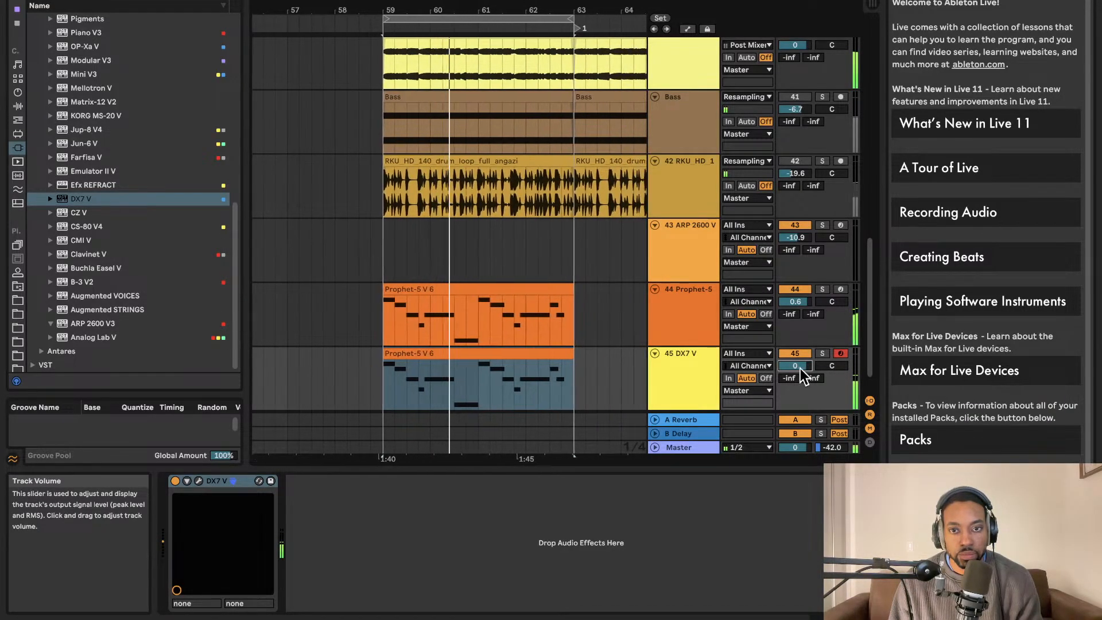
left_click(201, 481)
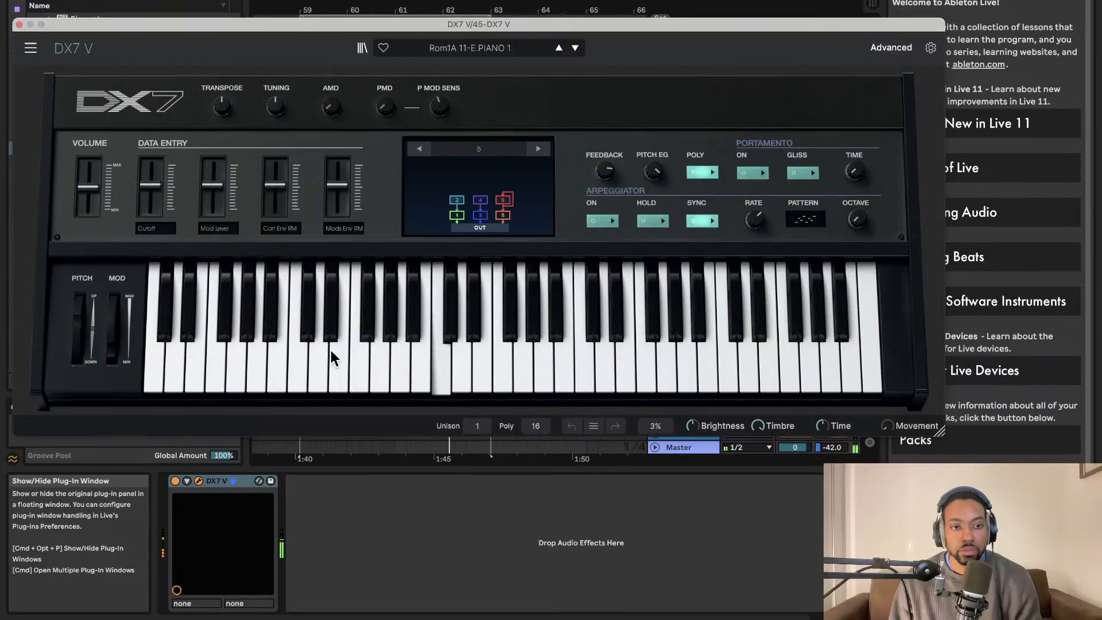
left_click(559, 48)
left_click_drag(679, 24, 326, 0)
left_click_drag(788, 365, 788, 371)
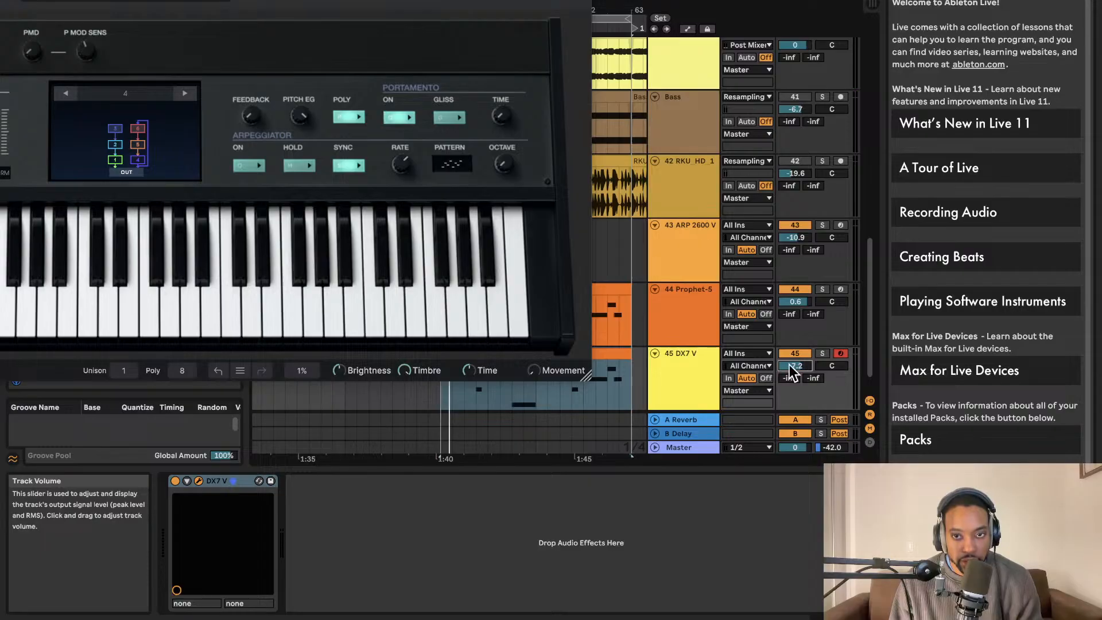
Play the loop, switch the DX7 V preset to Woodpecker and slightly lower the synth's own volume.
left_click_drag(289, 0, 595, 4)
key("space")
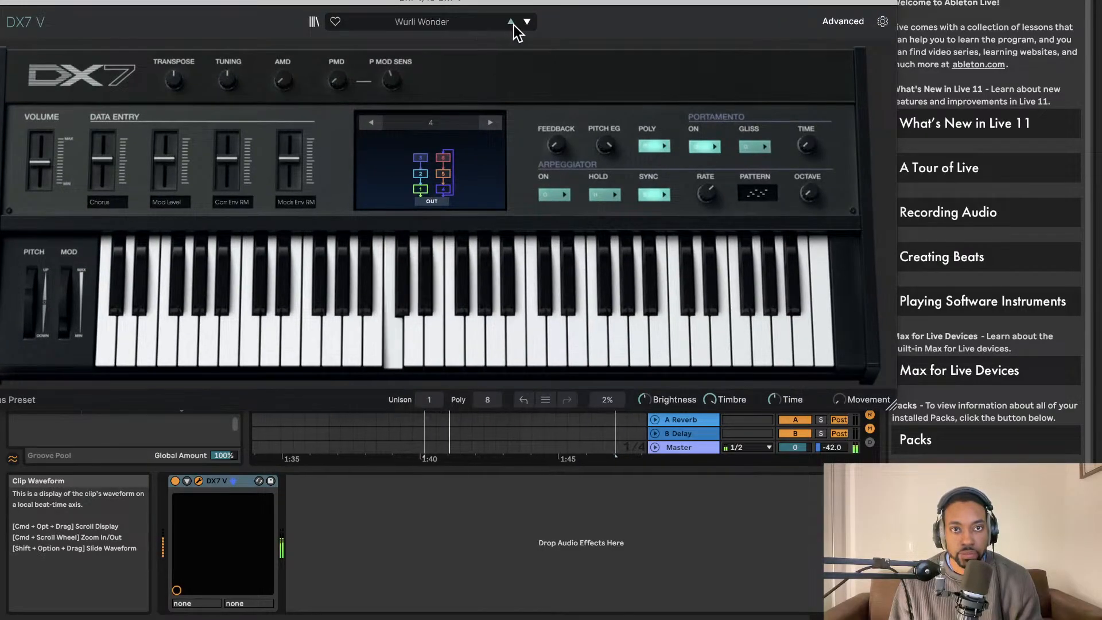
left_click(508, 25)
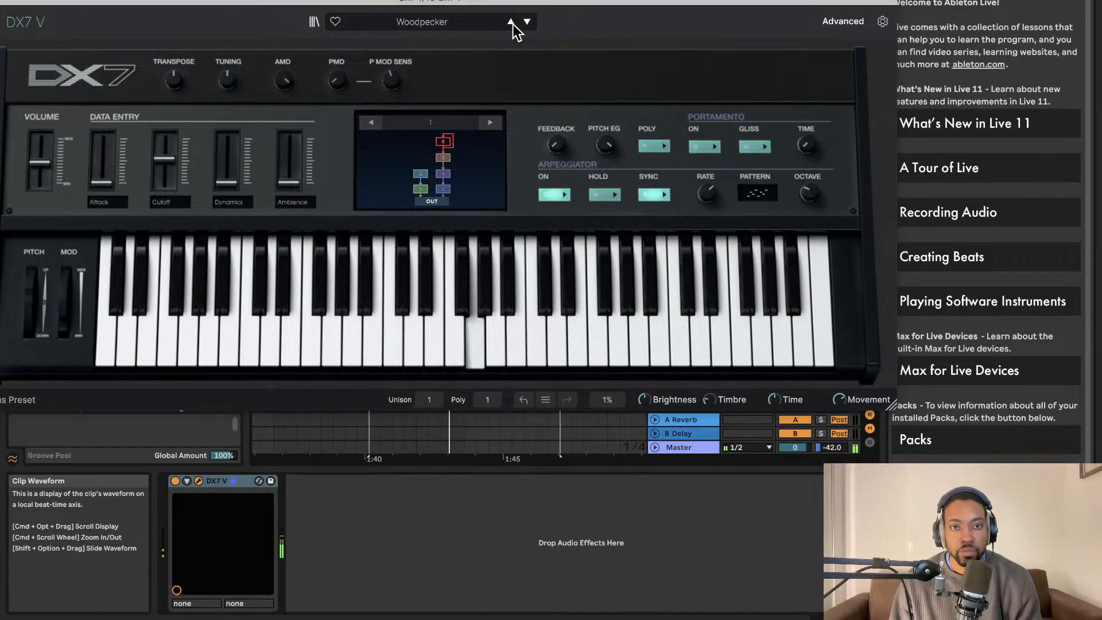
left_click_drag(516, 4, 635, 0)
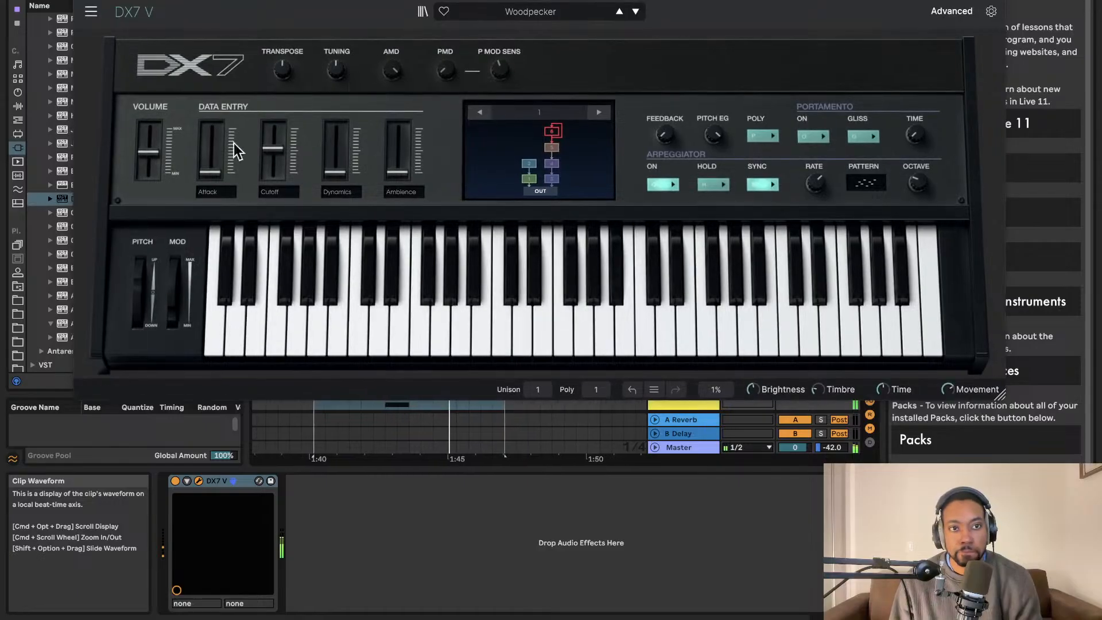
left_click_drag(149, 153, 264, 223)
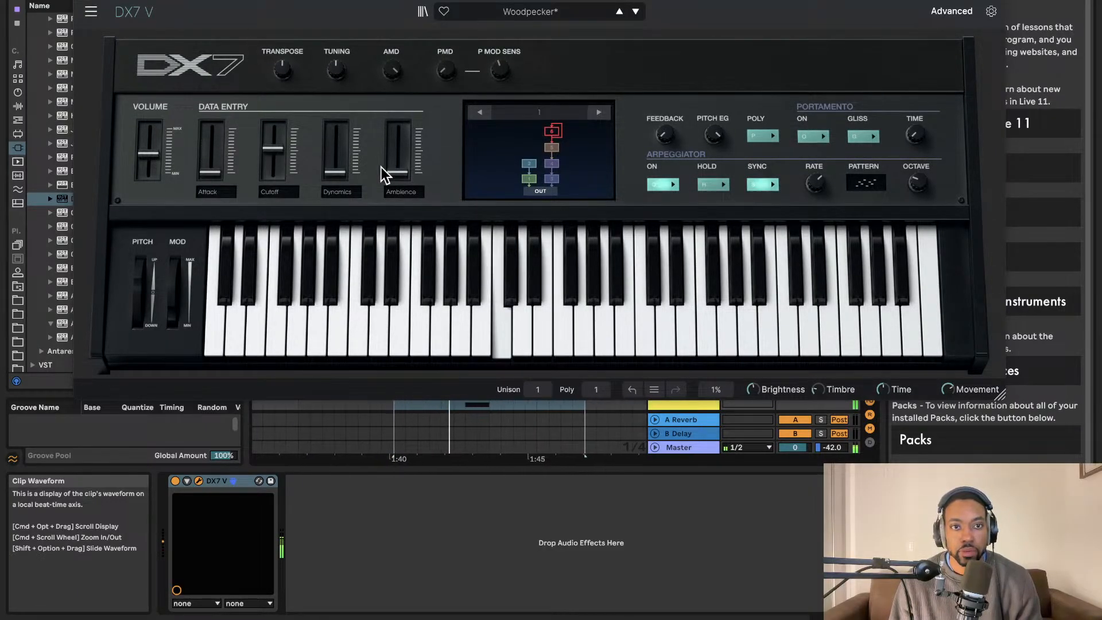
Raise the Woodpecker patch's Ambience to near its maximum and its Dynamics to a low level.
left_click_drag(381, 167, 412, 70)
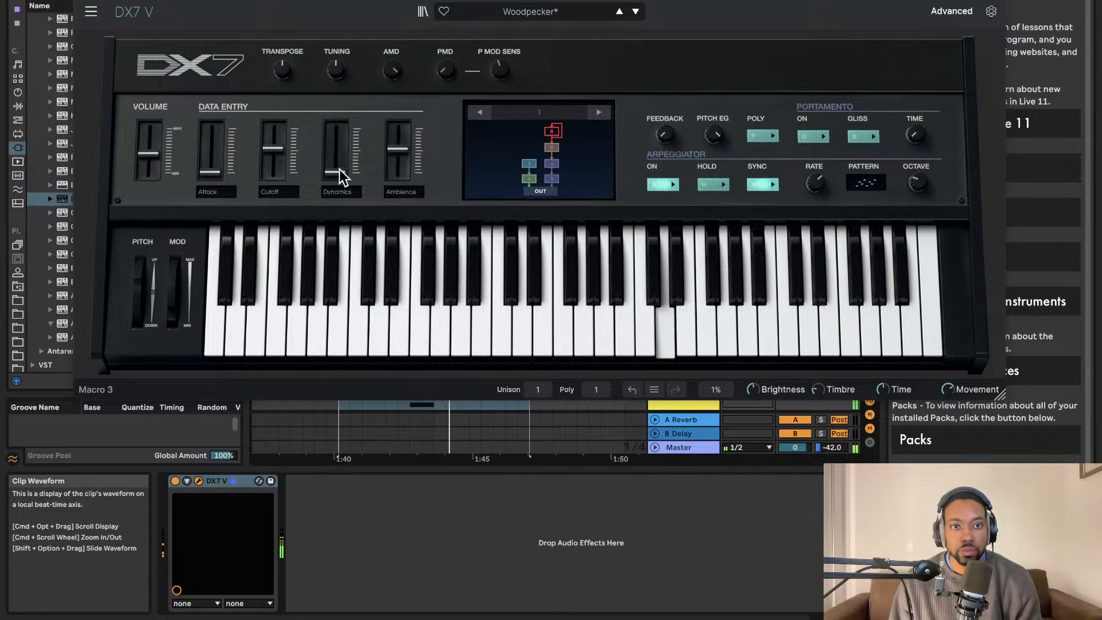
left_click_drag(340, 171, 360, 77)
left_click_drag(396, 153, 401, 99)
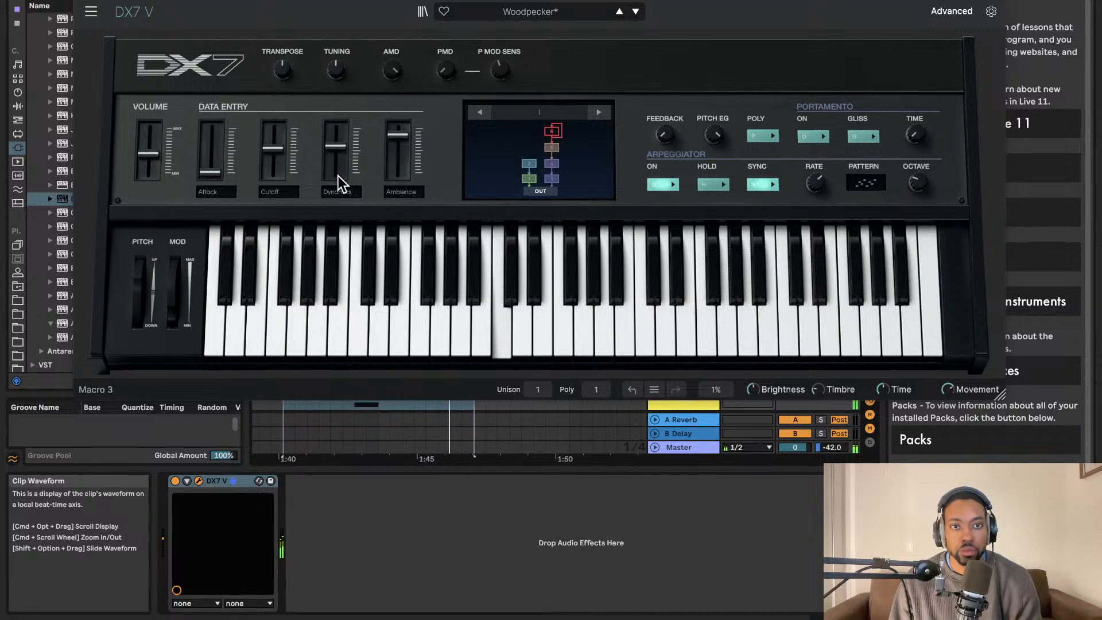
left_click_drag(338, 173, 348, 201)
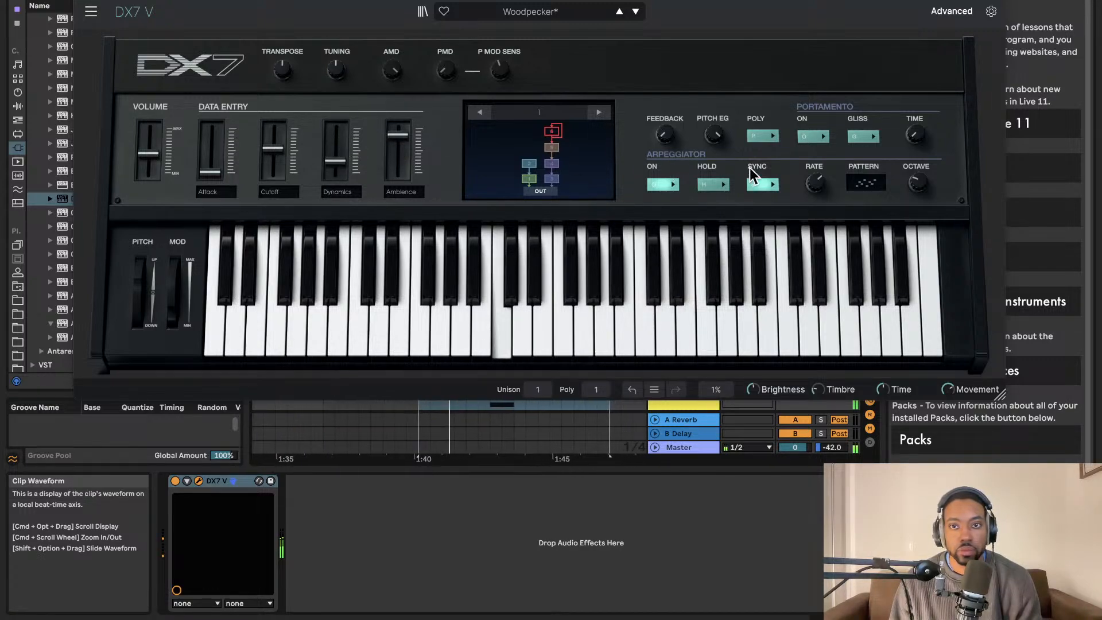
Adjust the Woodpecker patch's arpeggiator to a 1/16 rate and an octave range of 2.
mouse_move(663, 130)
left_mouse_down()
mouse_move(663, 109)
mouse_move(664, 126)
left_mouse_up()
mouse_move(816, 182)
left_mouse_down()
mouse_move(815, 147)
mouse_move(814, 196)
left_mouse_up()
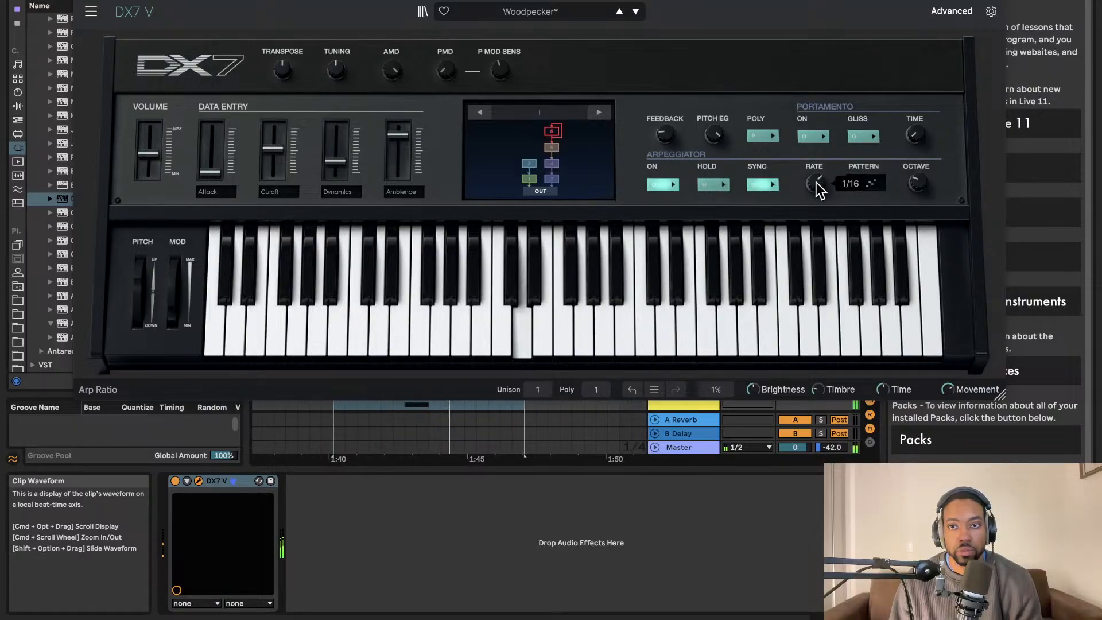
left_click_drag(904, 183, 919, 91)
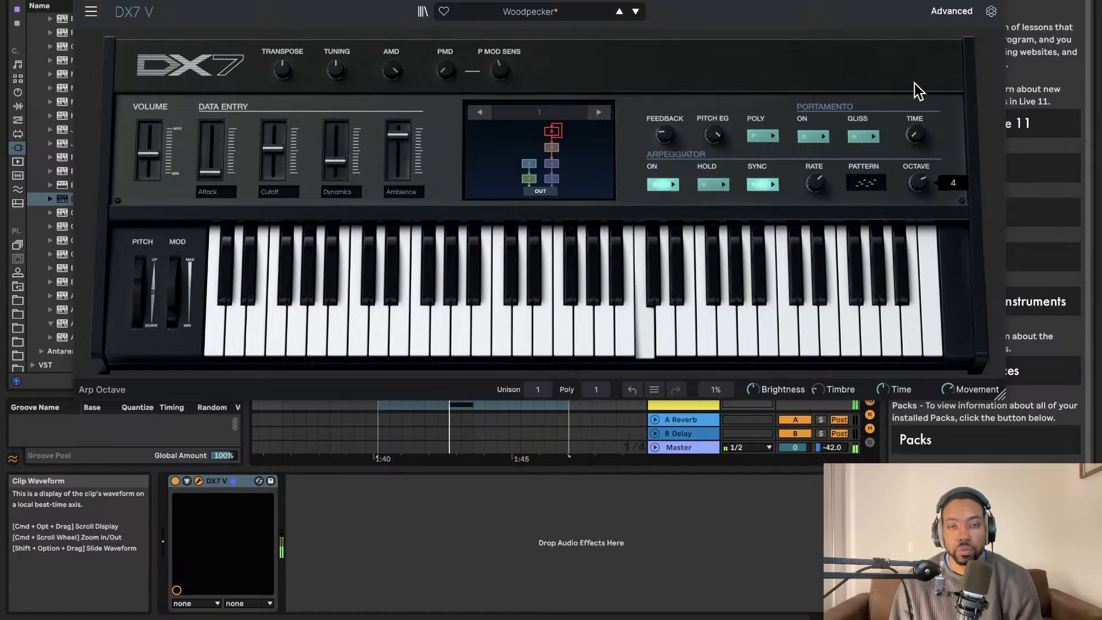
left_click_drag(915, 83, 916, 63)
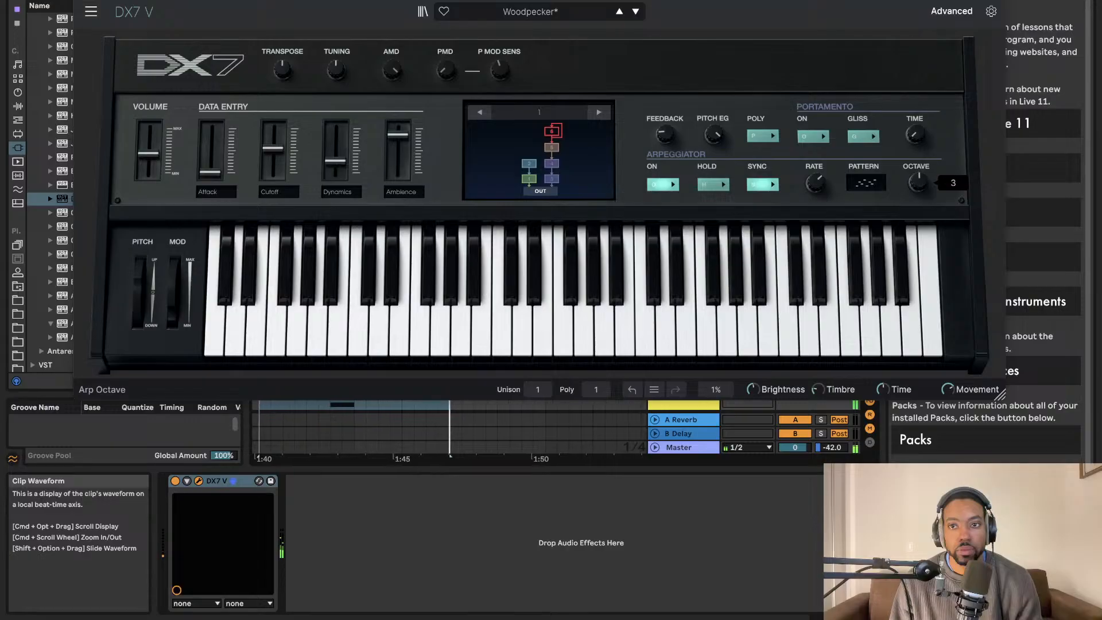
mouse_move(907, 138)
left_mouse_down()
mouse_move(906, 161)
mouse_move(907, 146)
left_mouse_up()
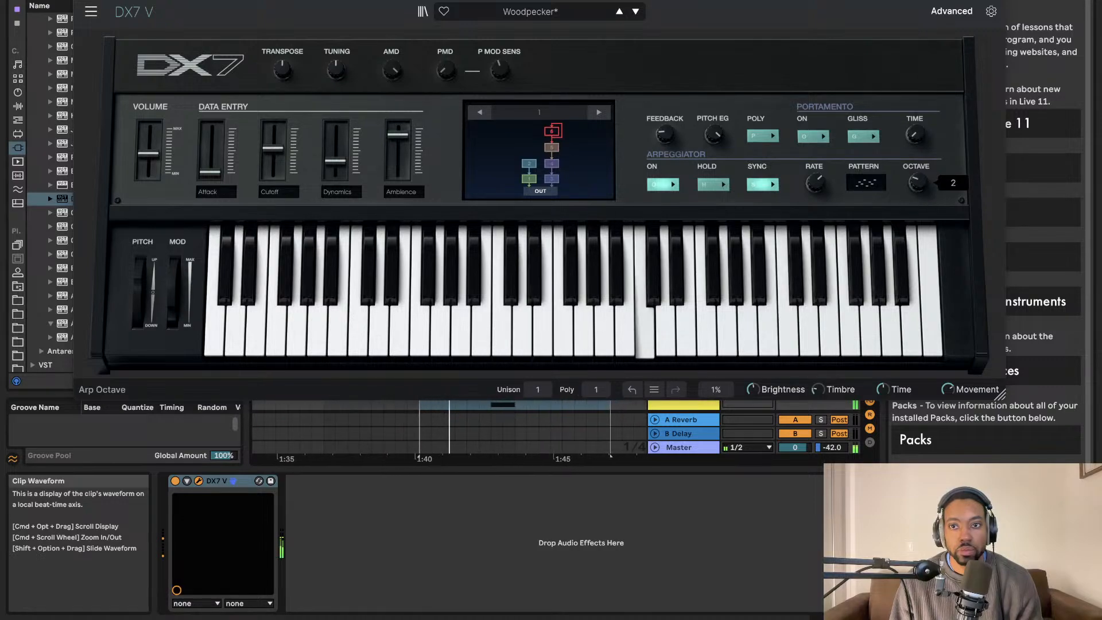
Load the Woodblock Auto-Chord preset in DX7 V, raise its arpeggiator octave range and close the synth window.
left_click(619, 13)
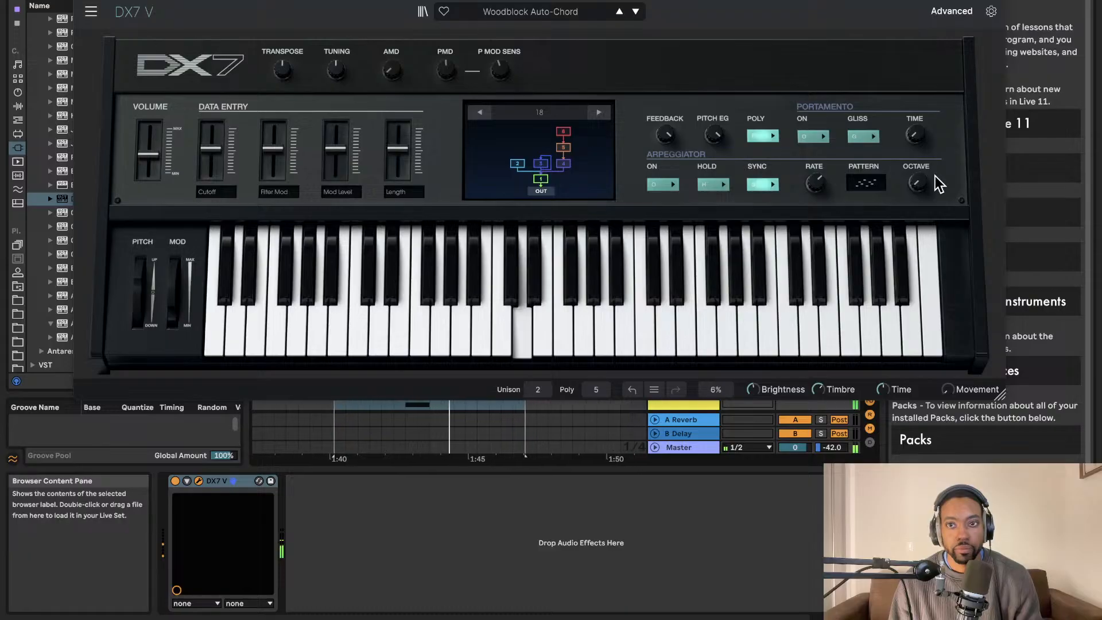
mouse_move(930, 191)
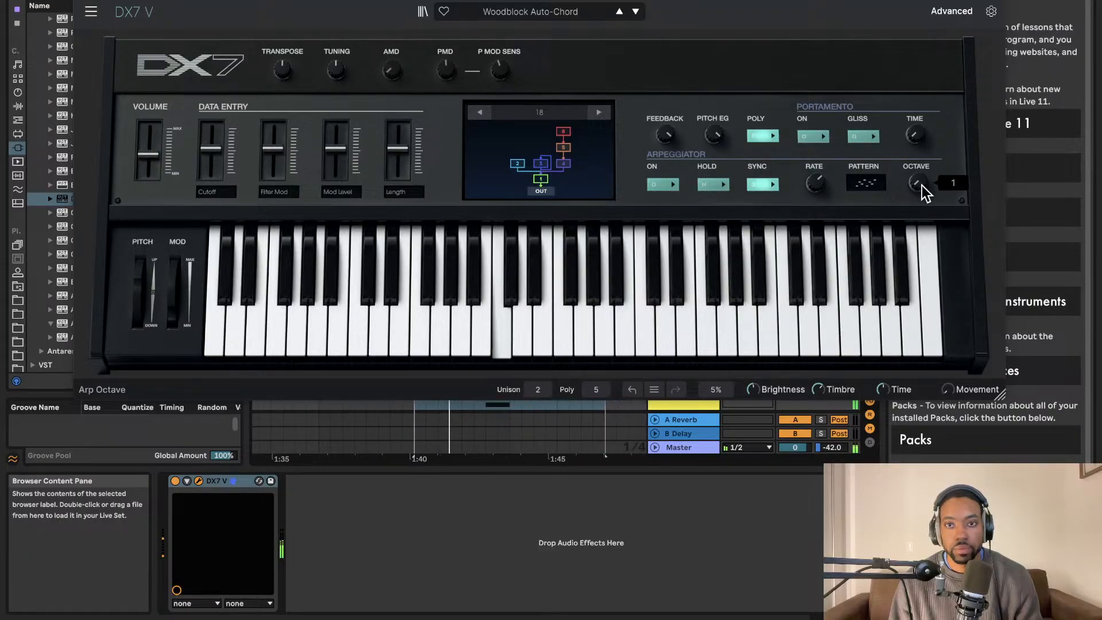
left_click_drag(922, 185, 918, 164)
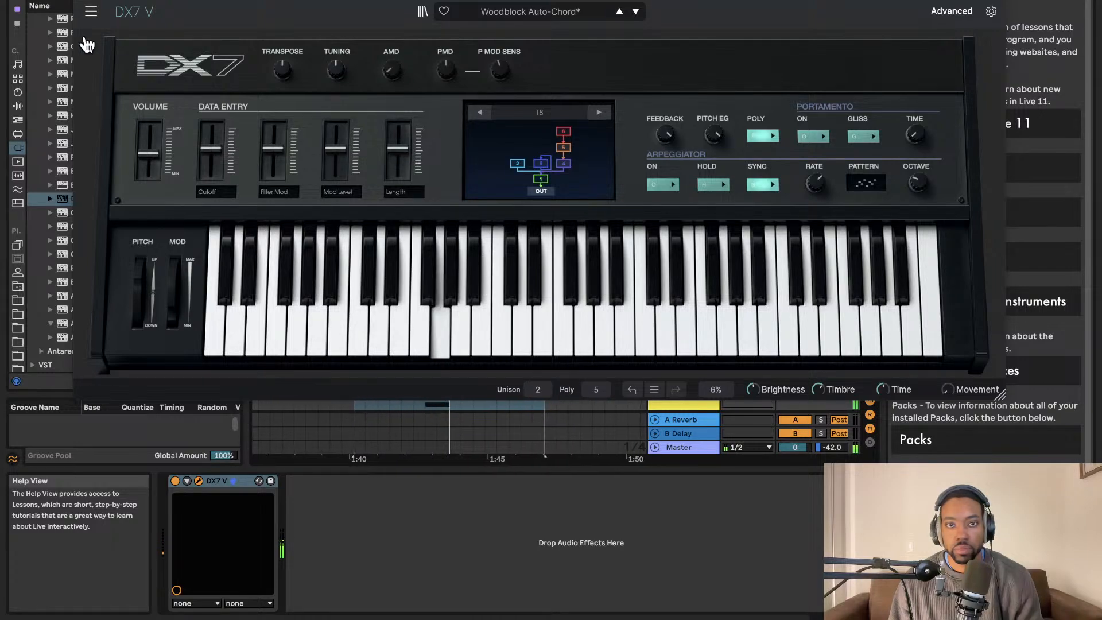
left_click(81, 1)
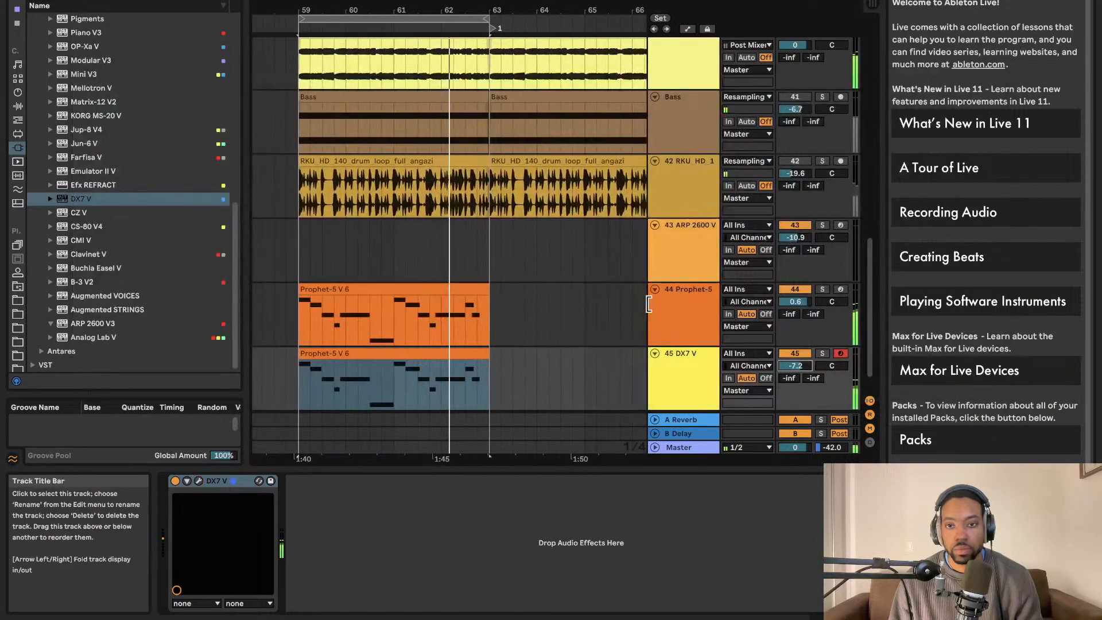
Add a new audio track below the DX7 V track and arm it for recording.
scroll(652, 322, "down", 2)
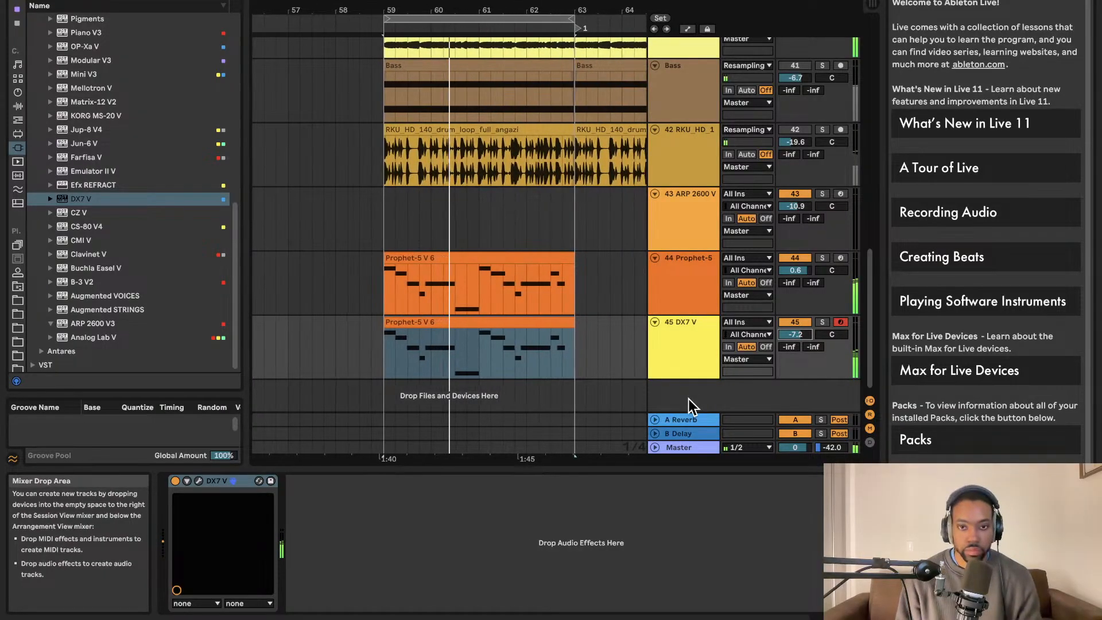
key("super+t")
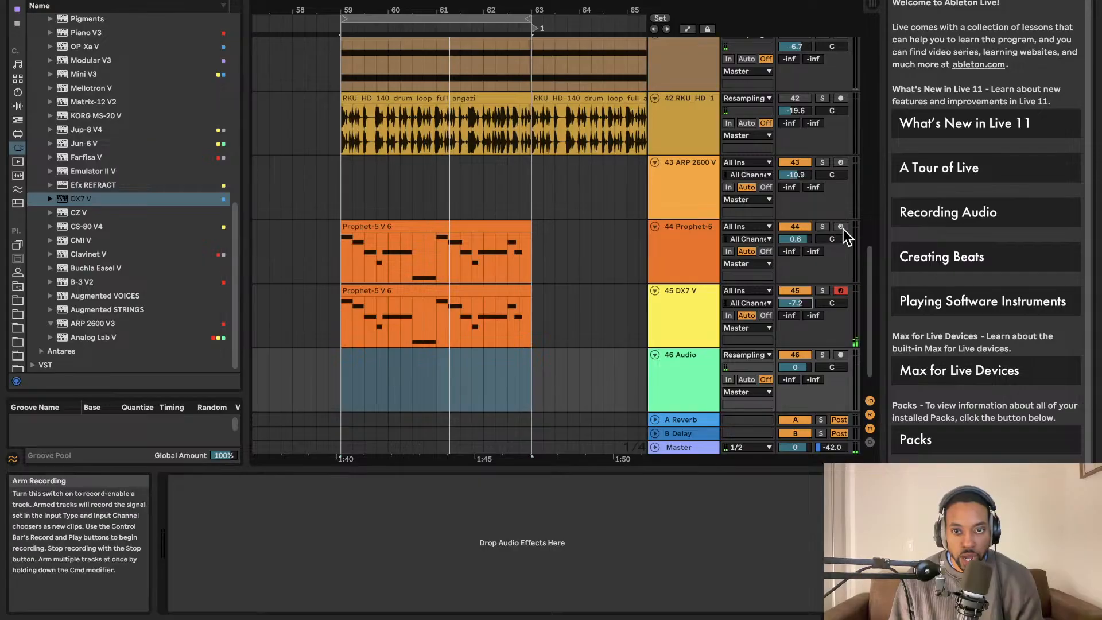
left_click(840, 354)
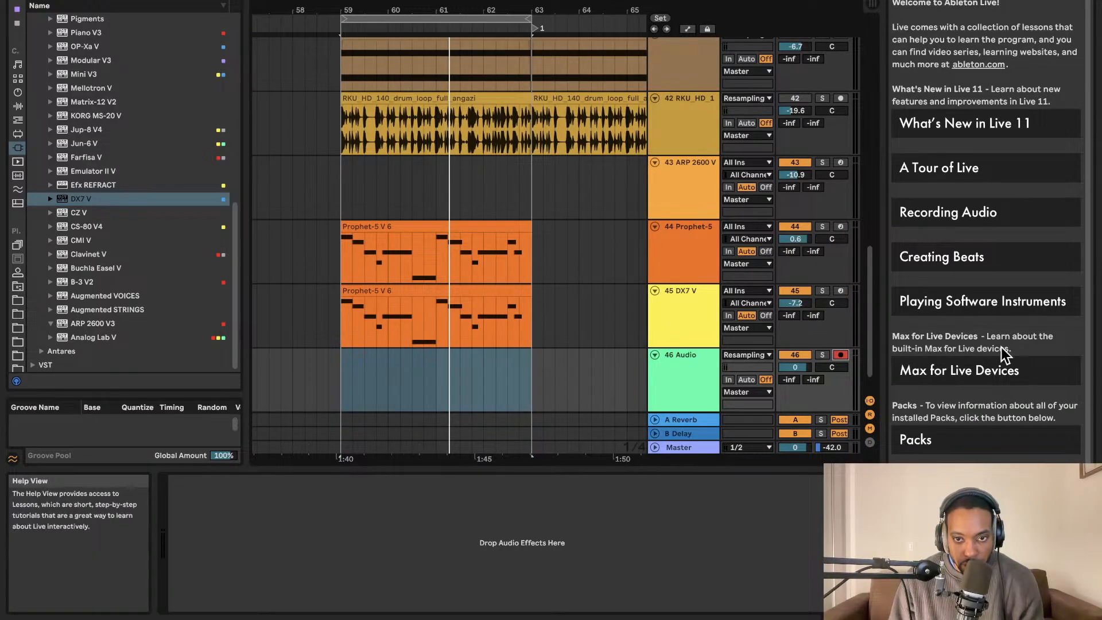
Insert an audio track below the Prophet-5 track and arm it with 44-Prophet-5 V as its audio input.
left_click(708, 256)
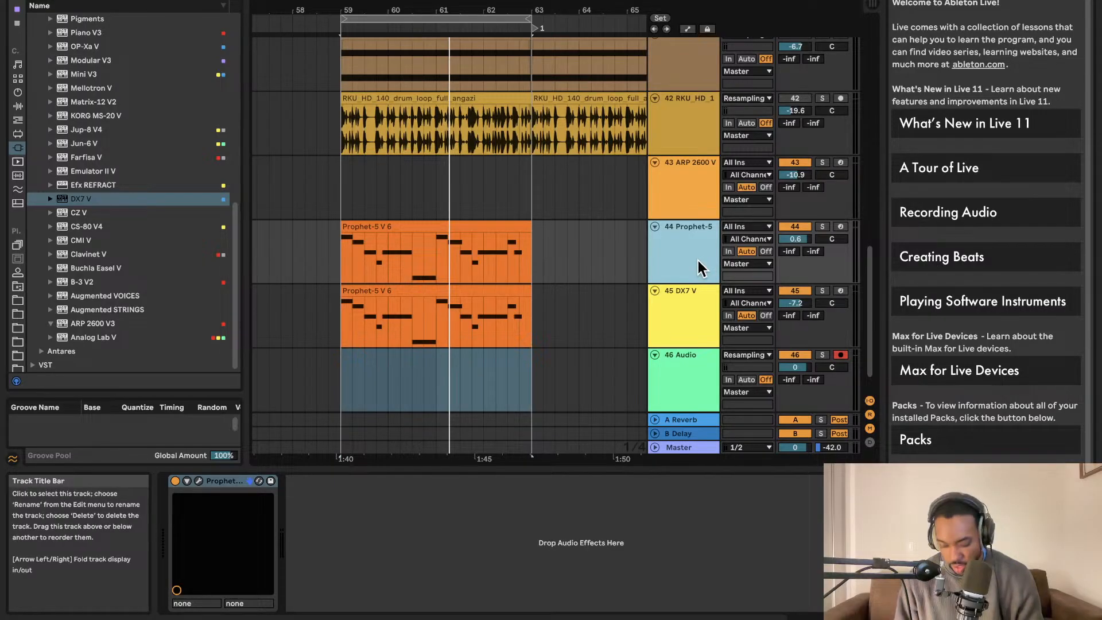
left_click_drag(714, 308, 711, 374)
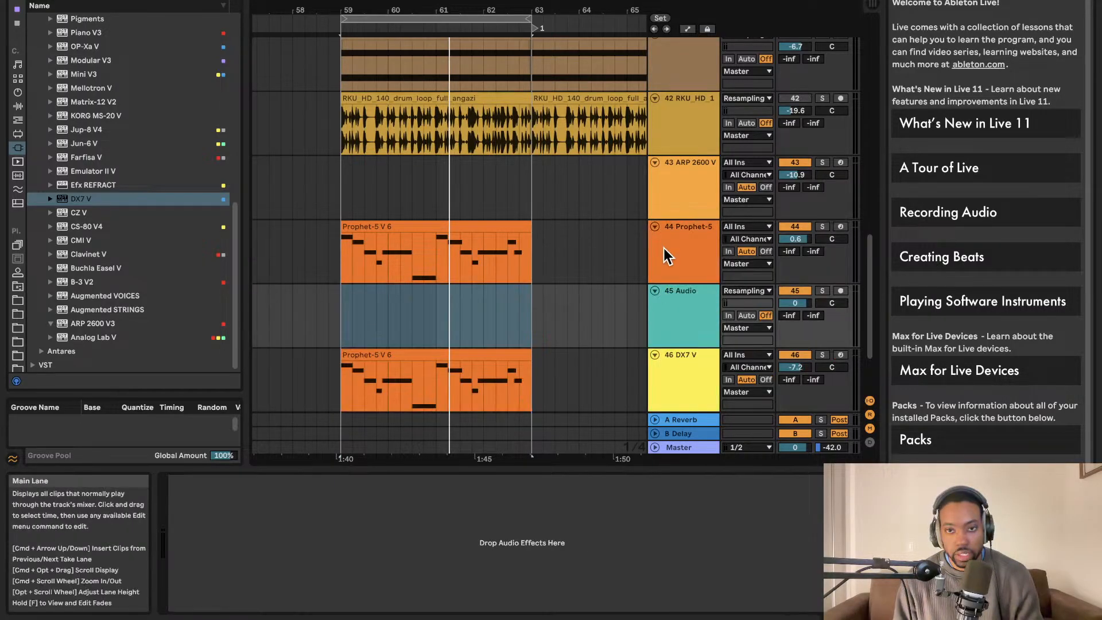
left_click(839, 291)
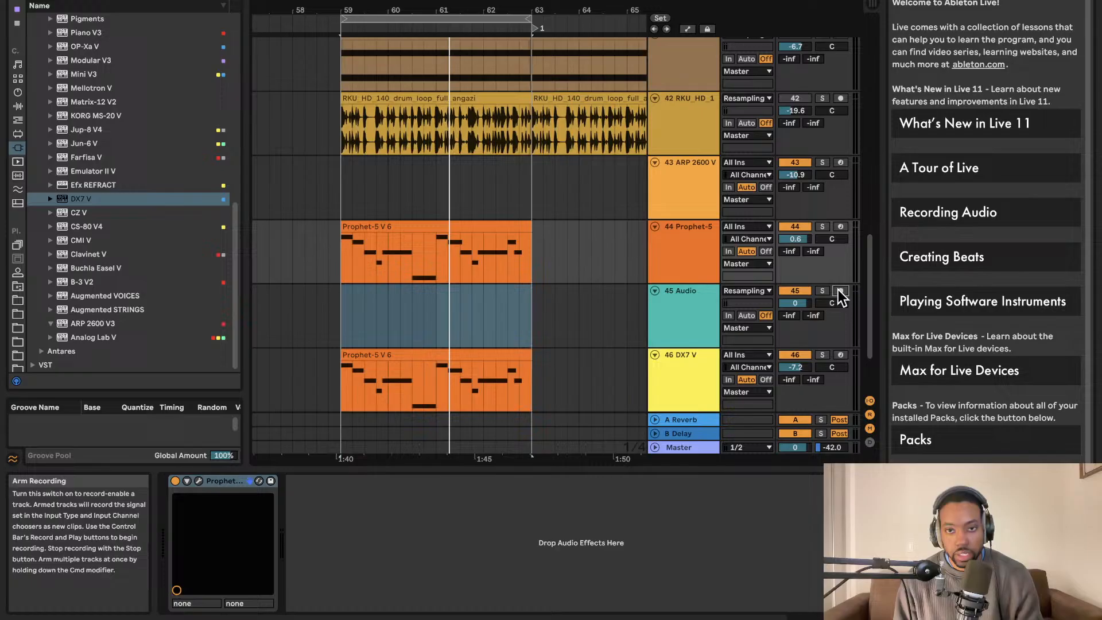
left_click(757, 292)
scroll(763, 493, "down", 7)
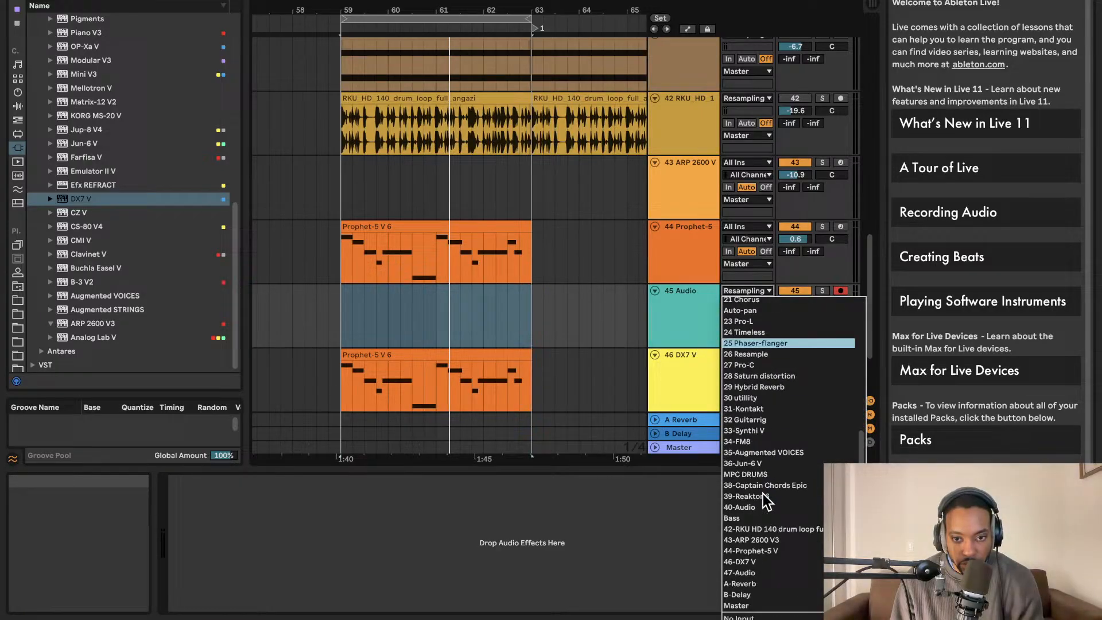
left_click(746, 550)
Set the audio input of audio track 47, below the DX7 V track, to 46-DX7 V.
left_click(708, 378)
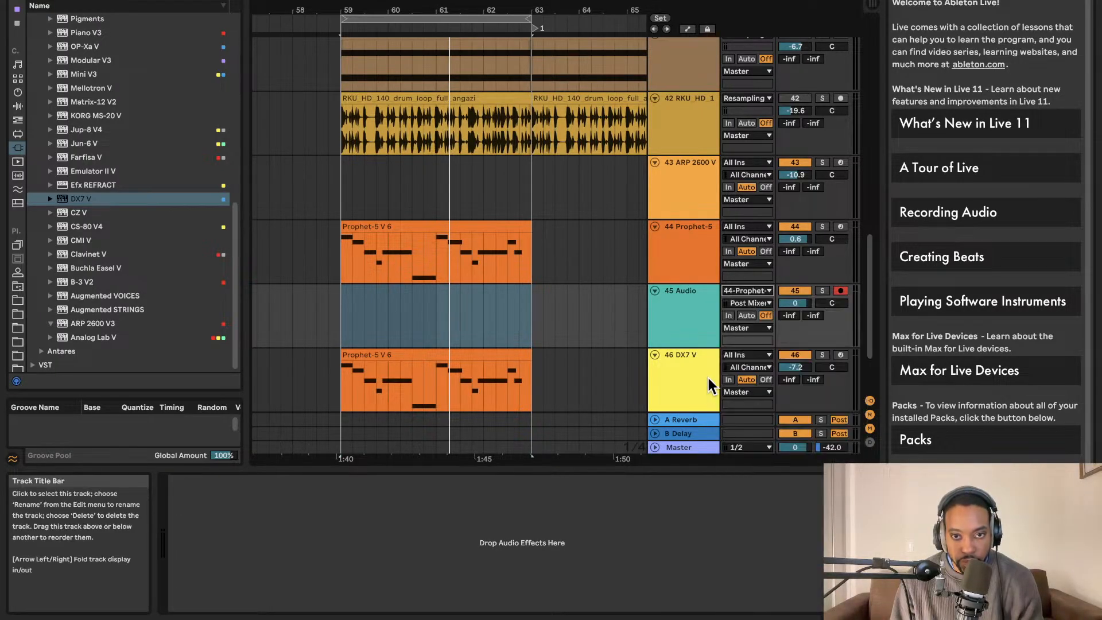
scroll(700, 376, "down", 2)
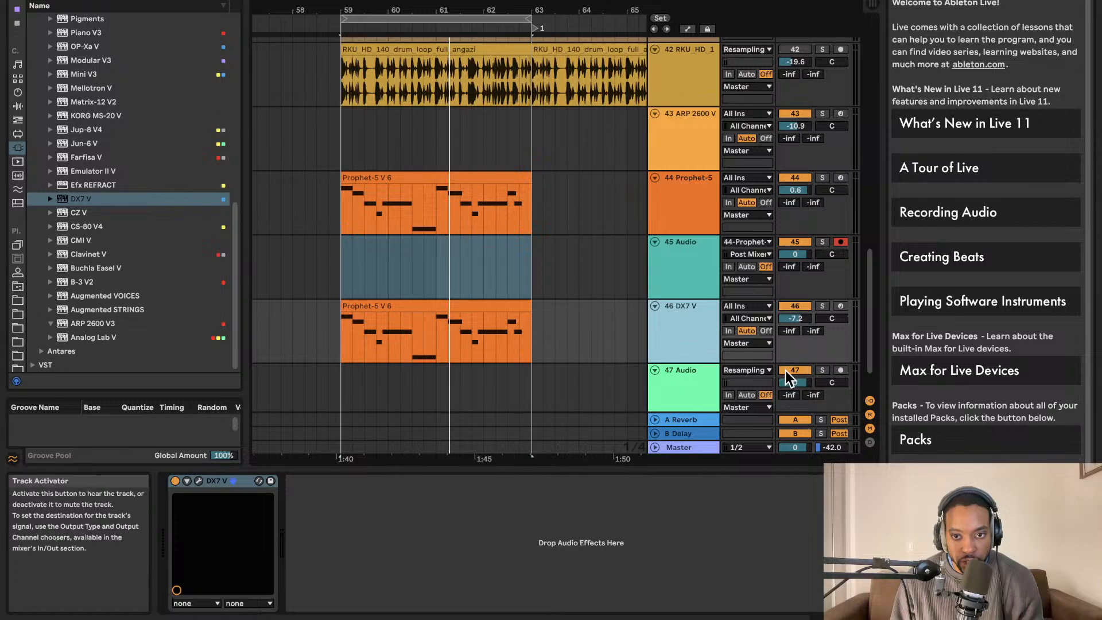
left_click(758, 371)
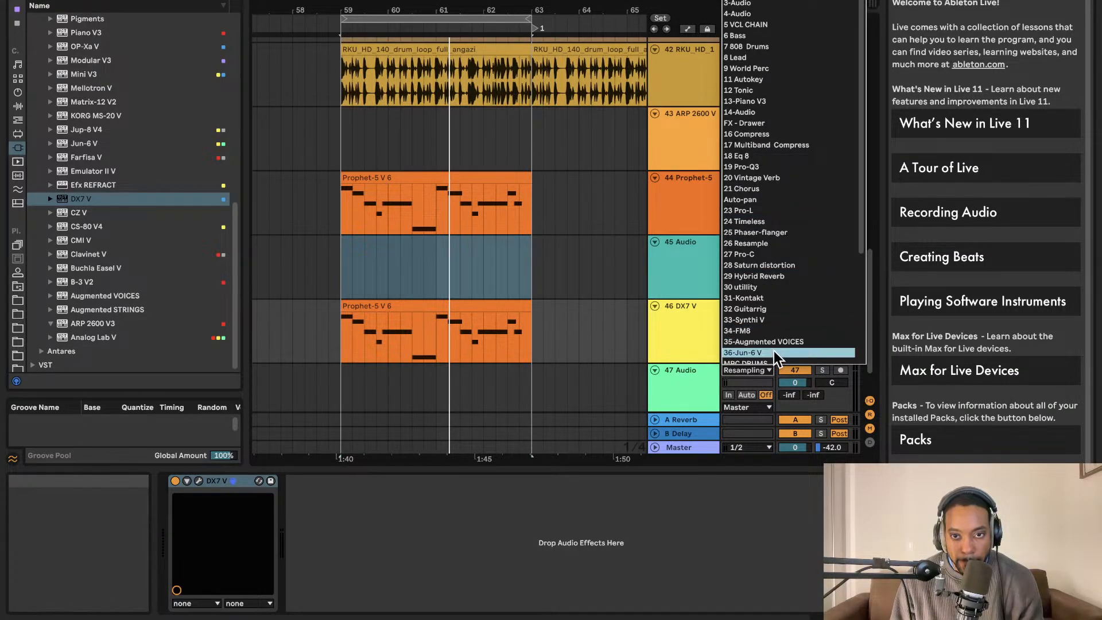
scroll(790, 310, "down", 4)
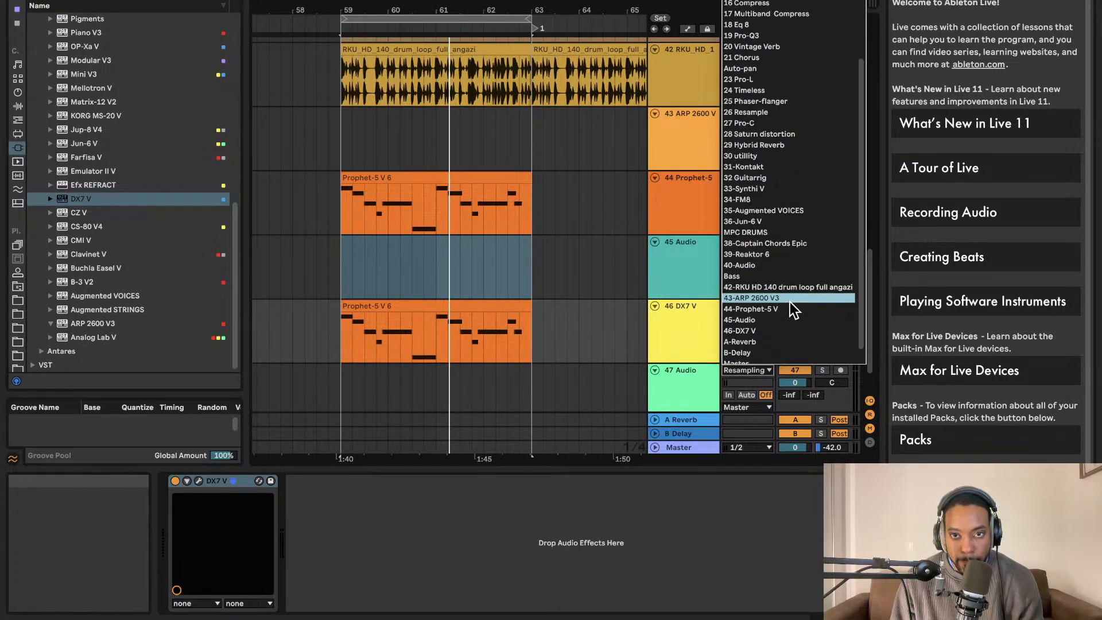
left_click(776, 332)
Record the Prophet-5 part onto audio track 45 from bar 59 and trim the clip's end to bar 63.
left_click(698, 241)
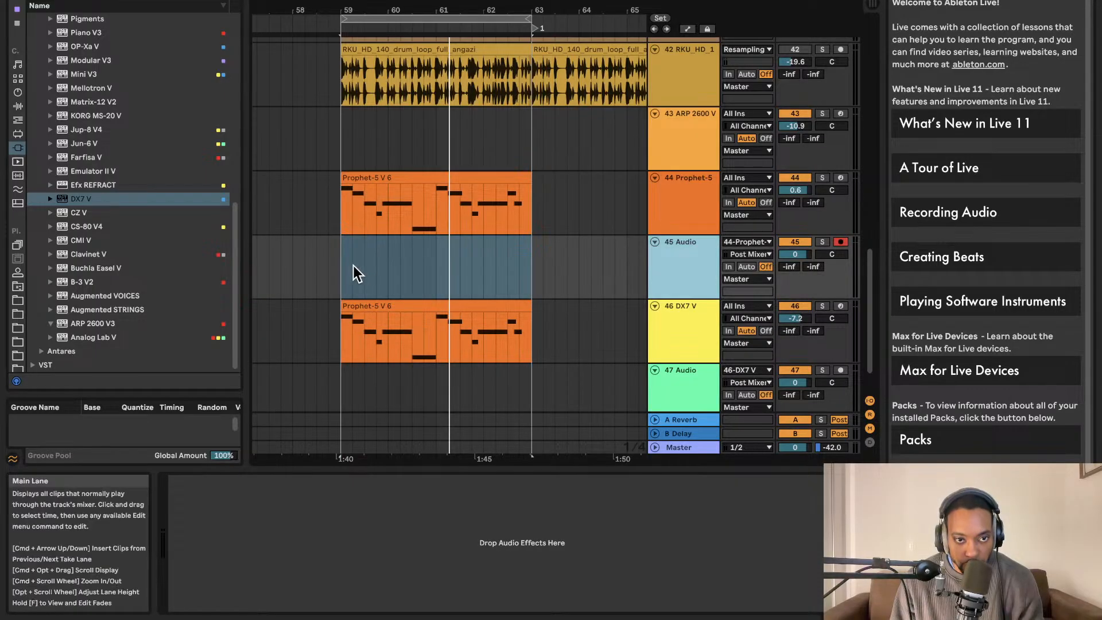
left_click(349, 250)
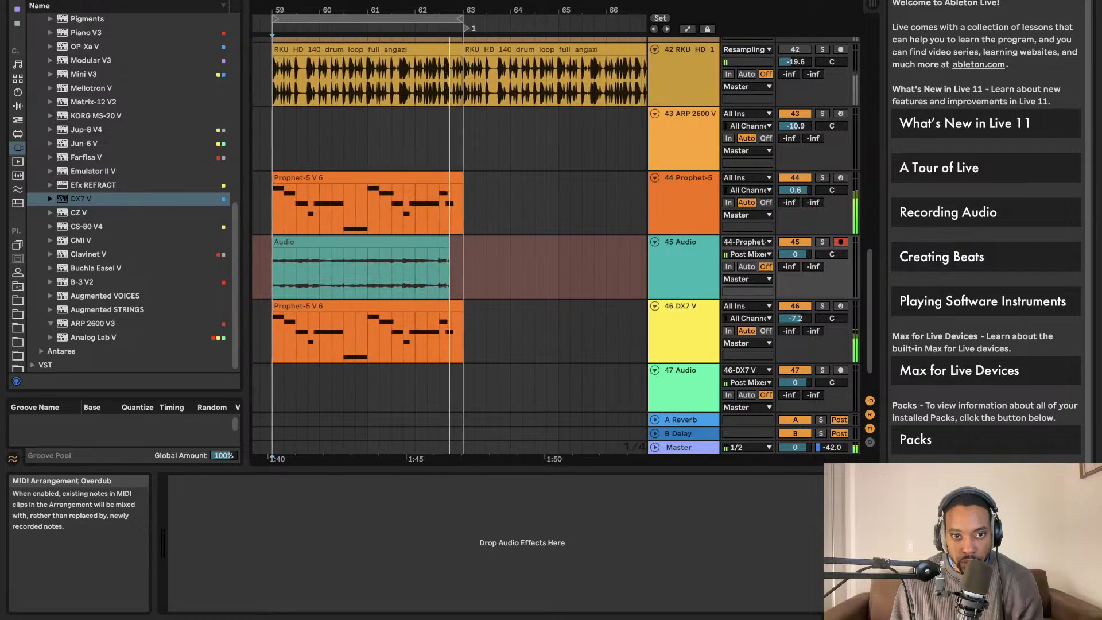
key("space")
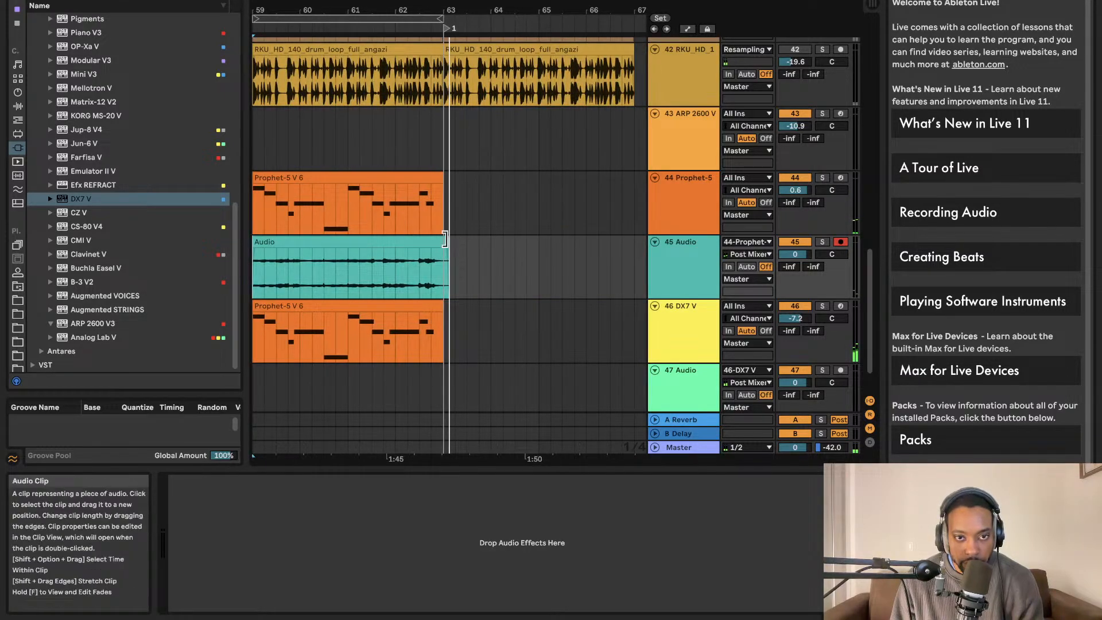
left_click(445, 242)
Play back the recorded Prophet-5 audio with track 45 soloed, and end the solo after listening.
key("space")
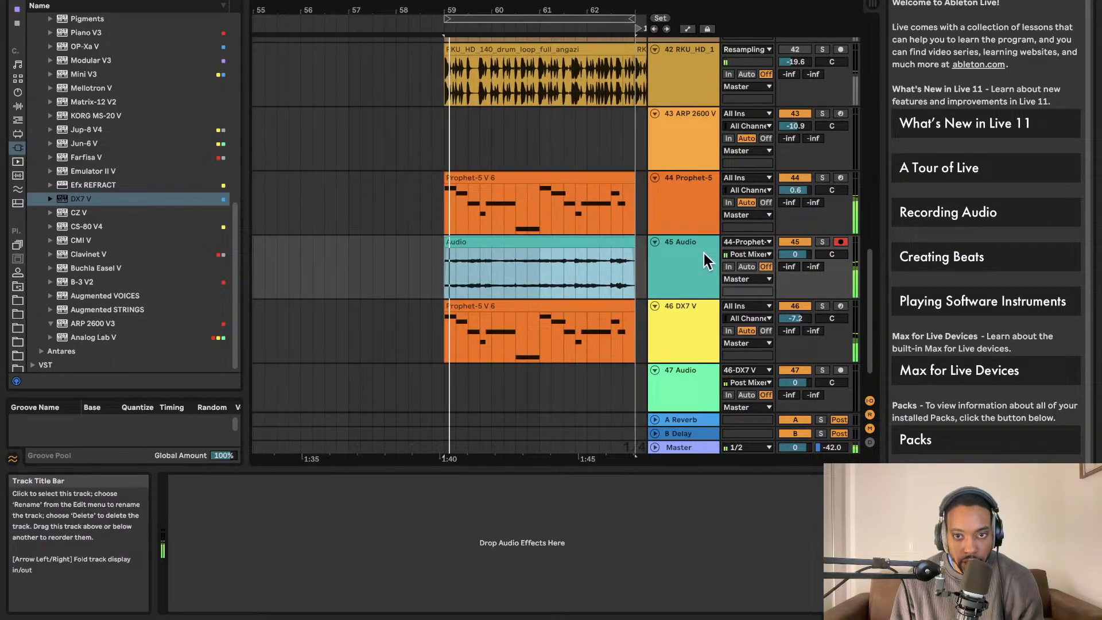
left_click(821, 243)
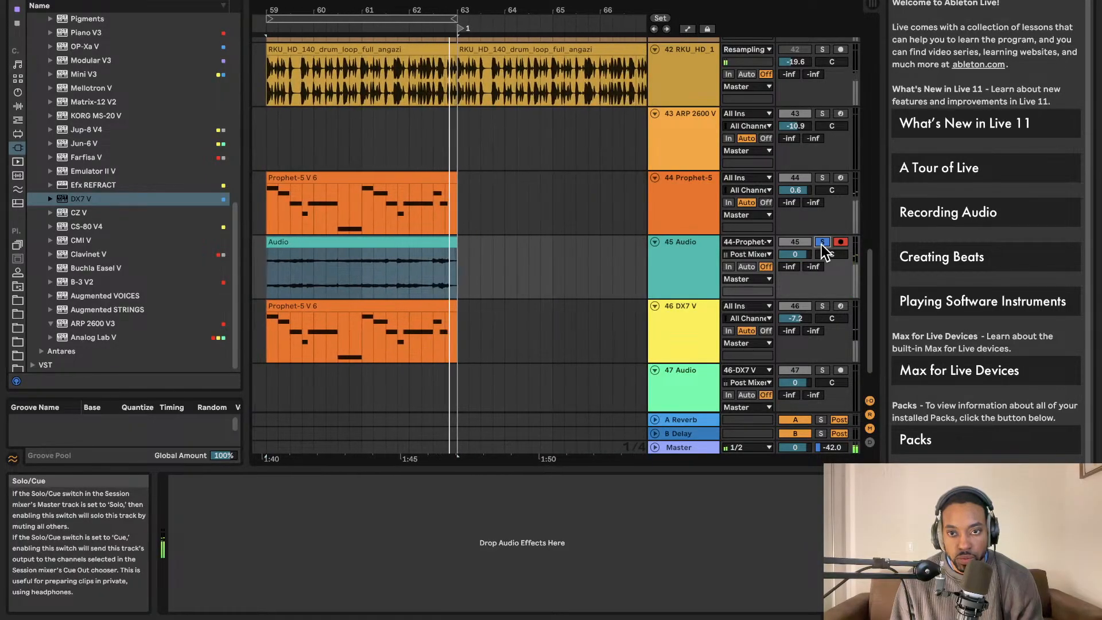
left_click(821, 244)
Arm audio track 47 and record the DX7 V part onto it from bar 59, ending the clip at bar 63.
left_click(682, 330)
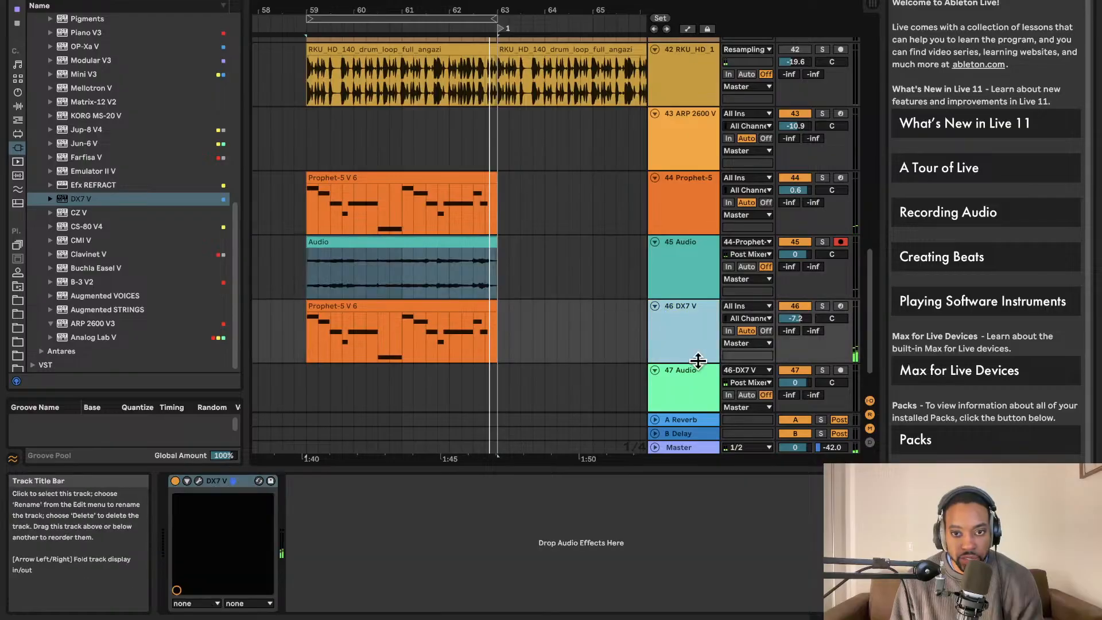
left_click(701, 373)
scroll(701, 373, "down", 2)
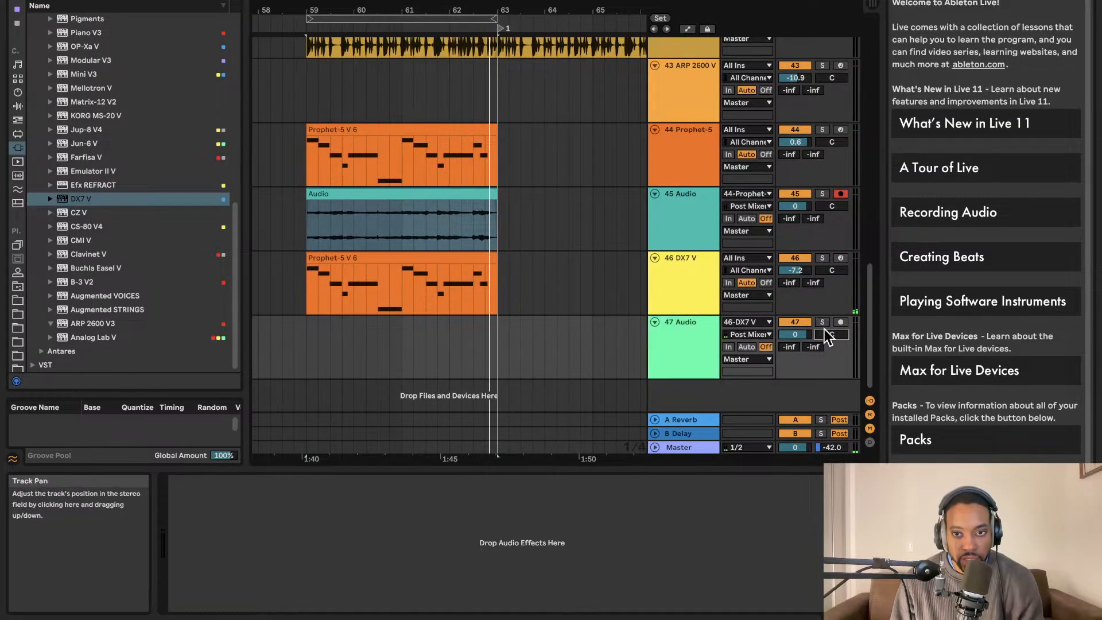
left_click(841, 322)
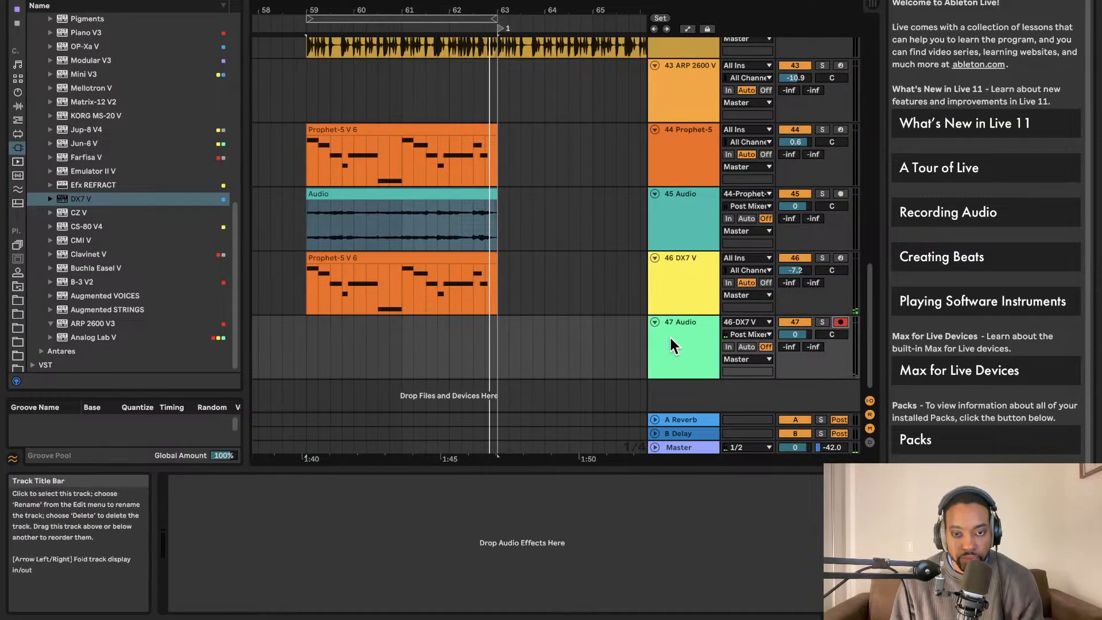
left_click(306, 337)
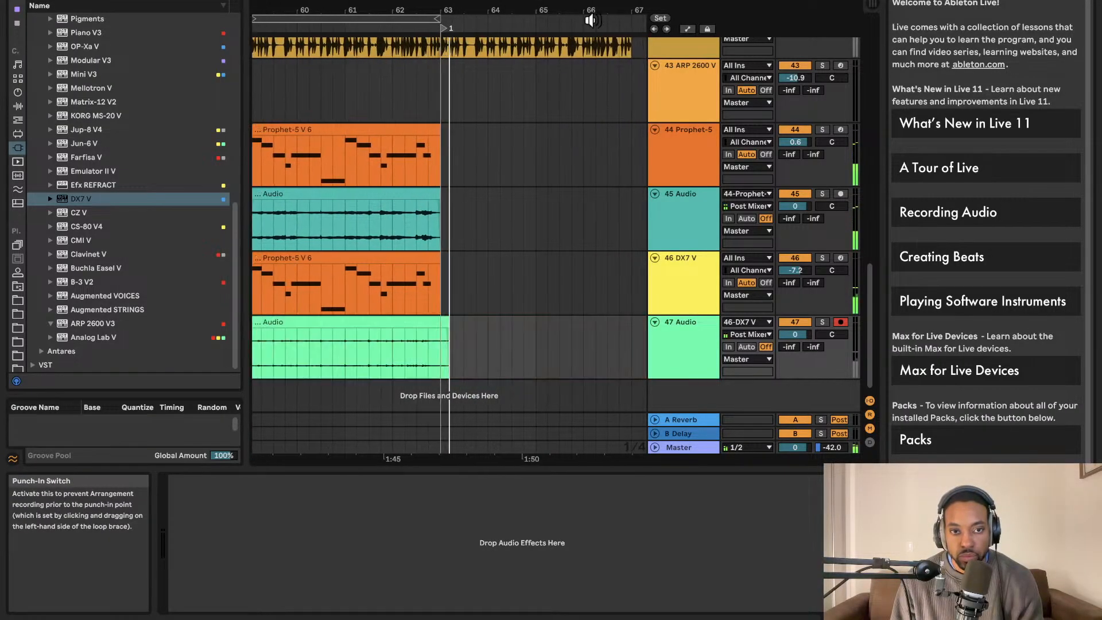
key("space")
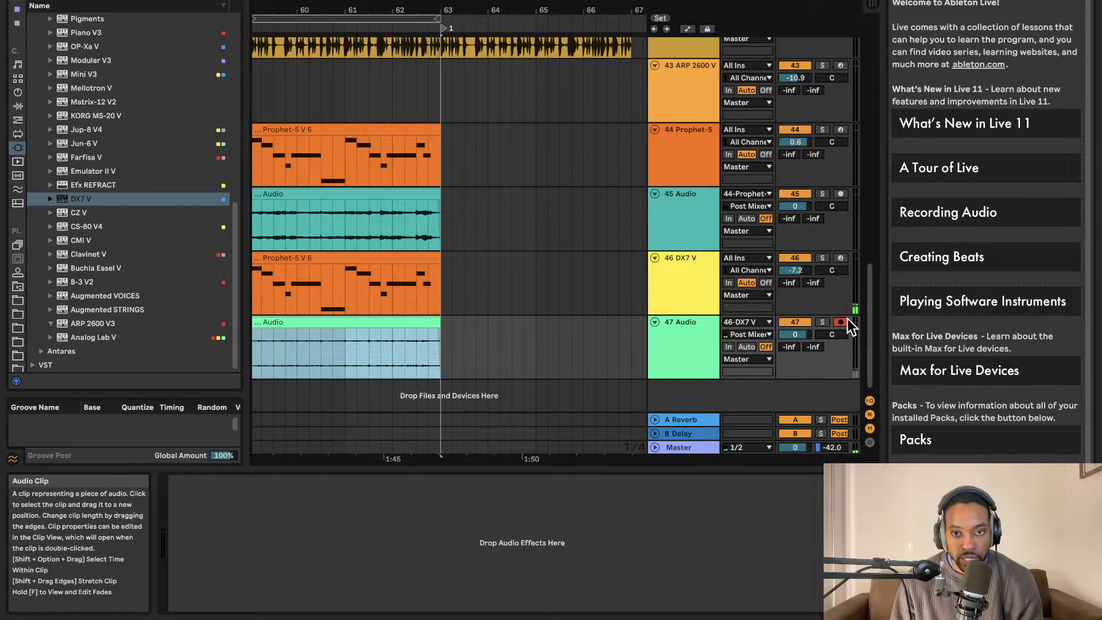
Solo audio track 47 and play back the recorded DX7 V clip.
left_click(823, 324)
key("space")
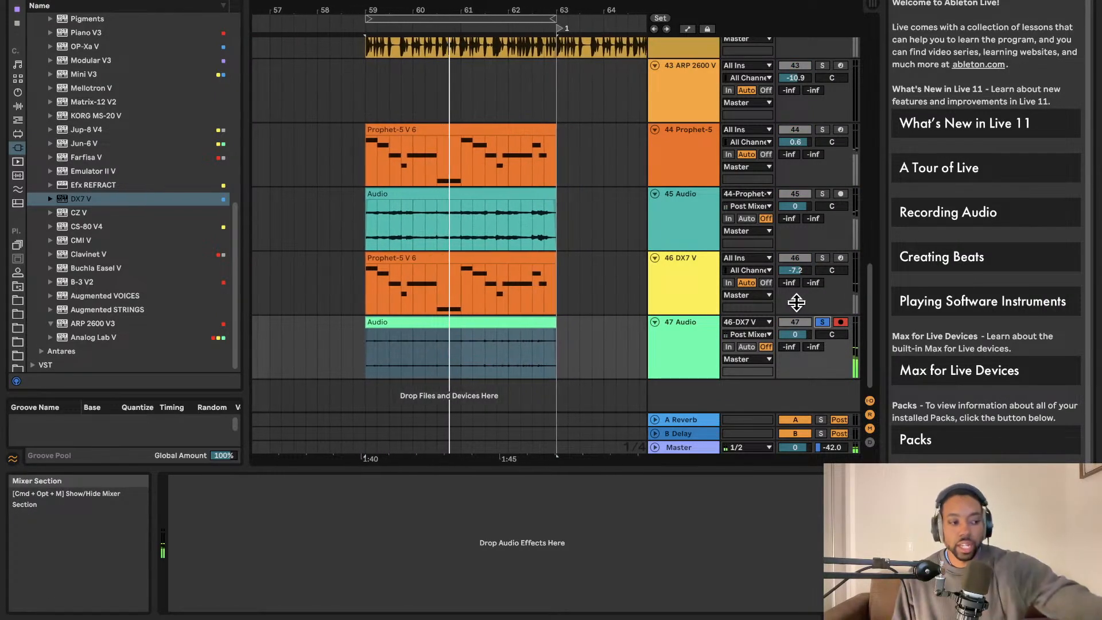
left_click(436, 323)
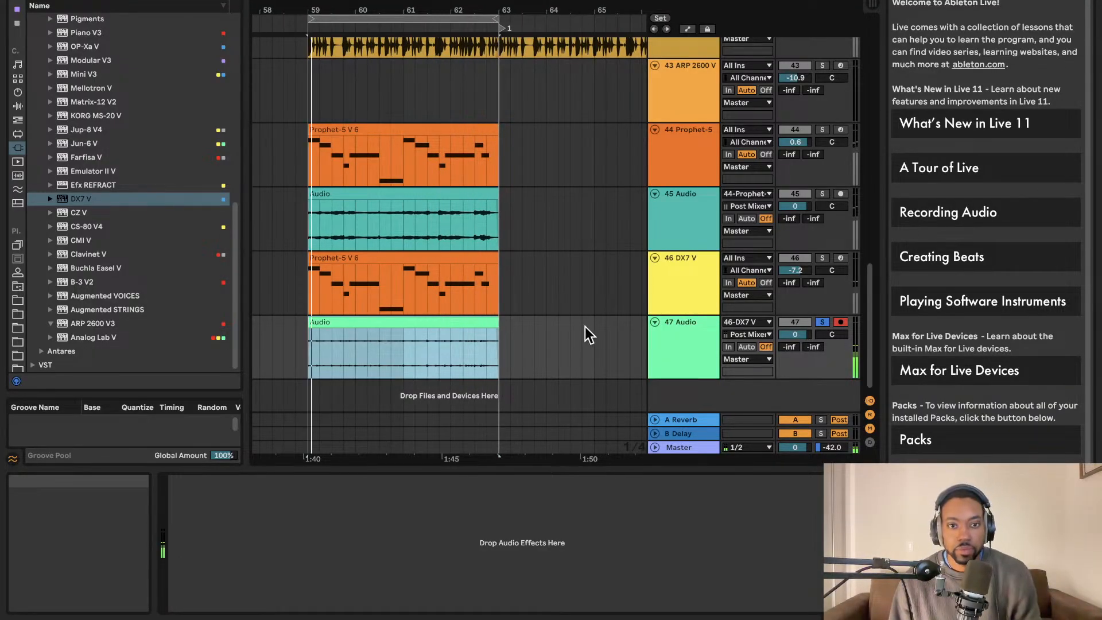
left_click(695, 320)
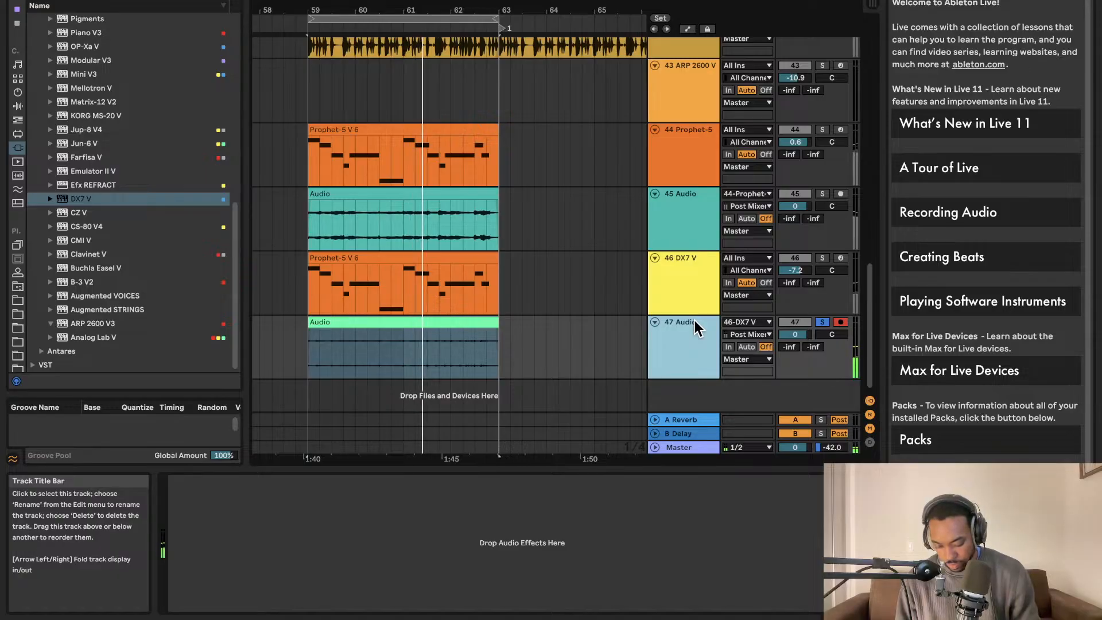
key("super+r")
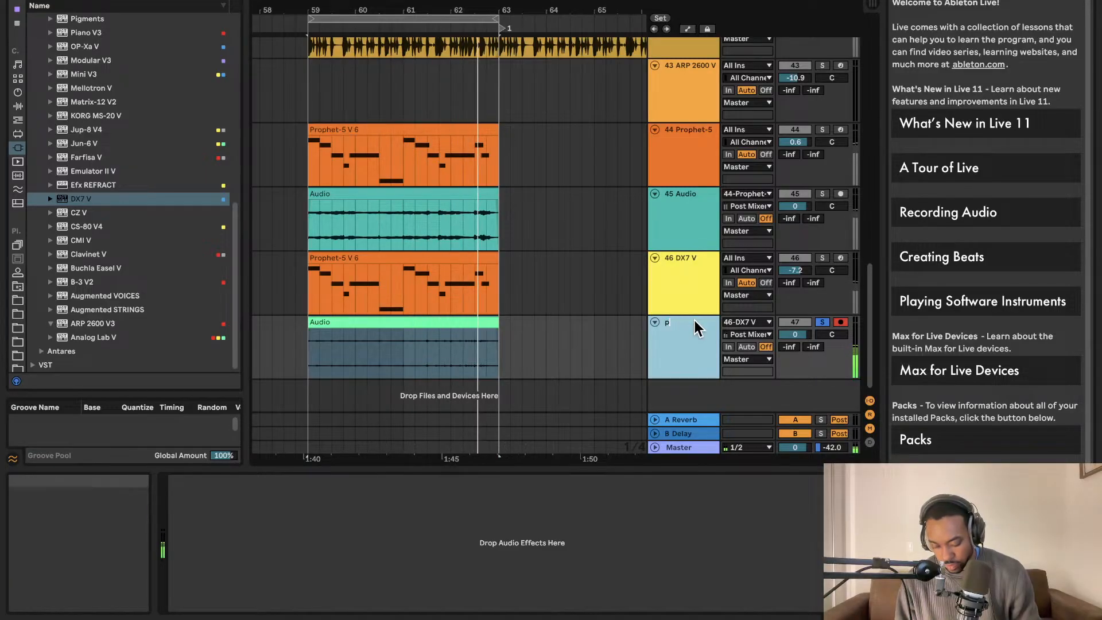
type("pog")
key("Return")
key("BackSpace")
key("BackSpace")
key("BackSpace")
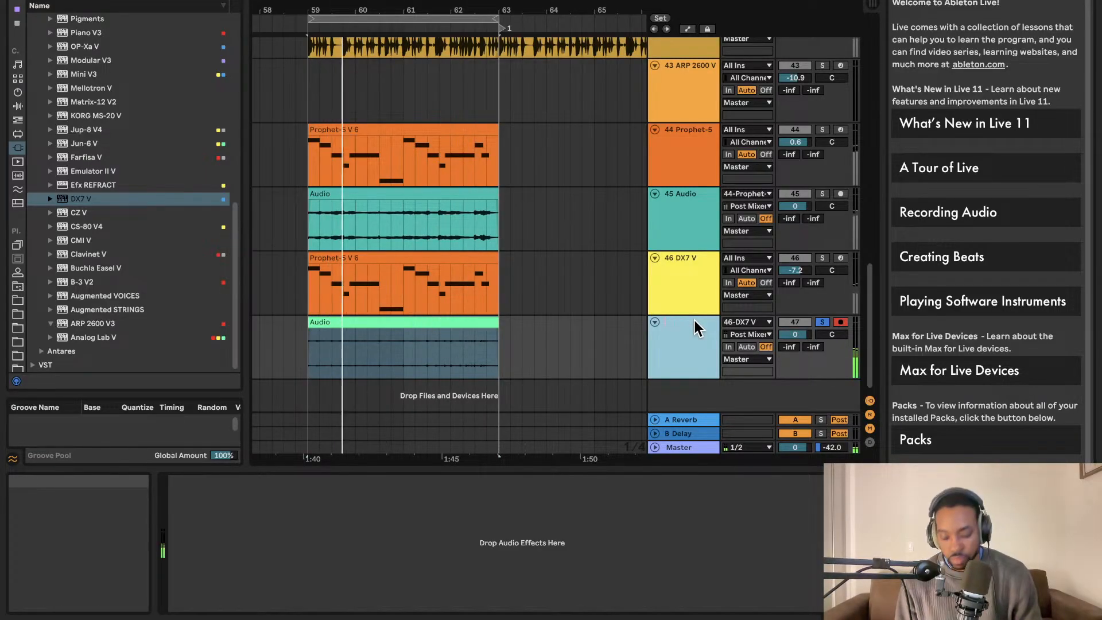
key("super+o")
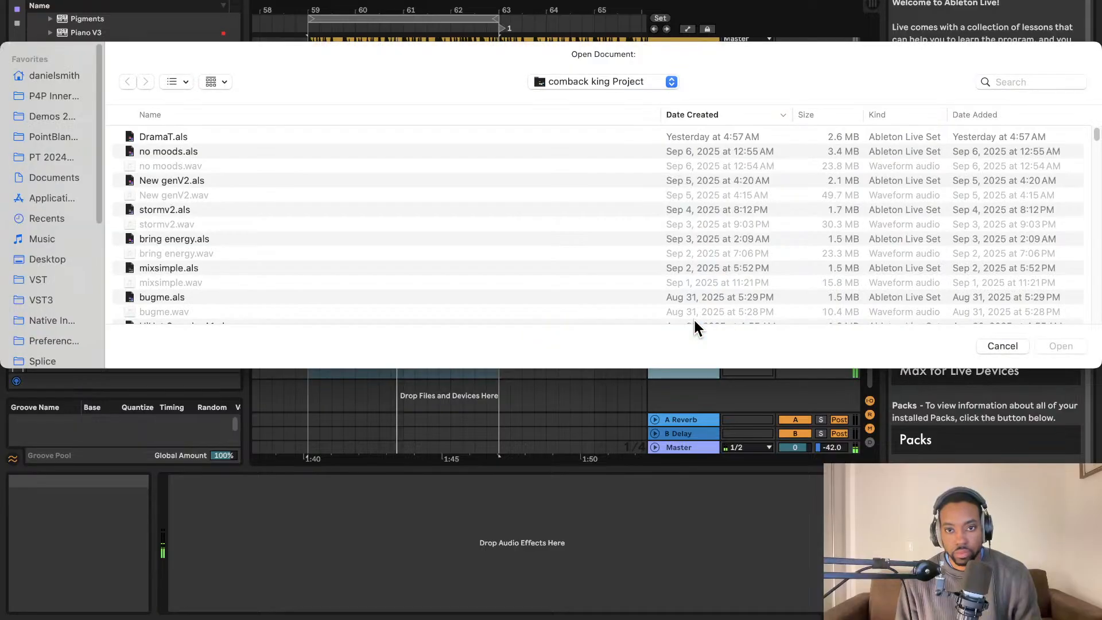
left_click(1003, 345)
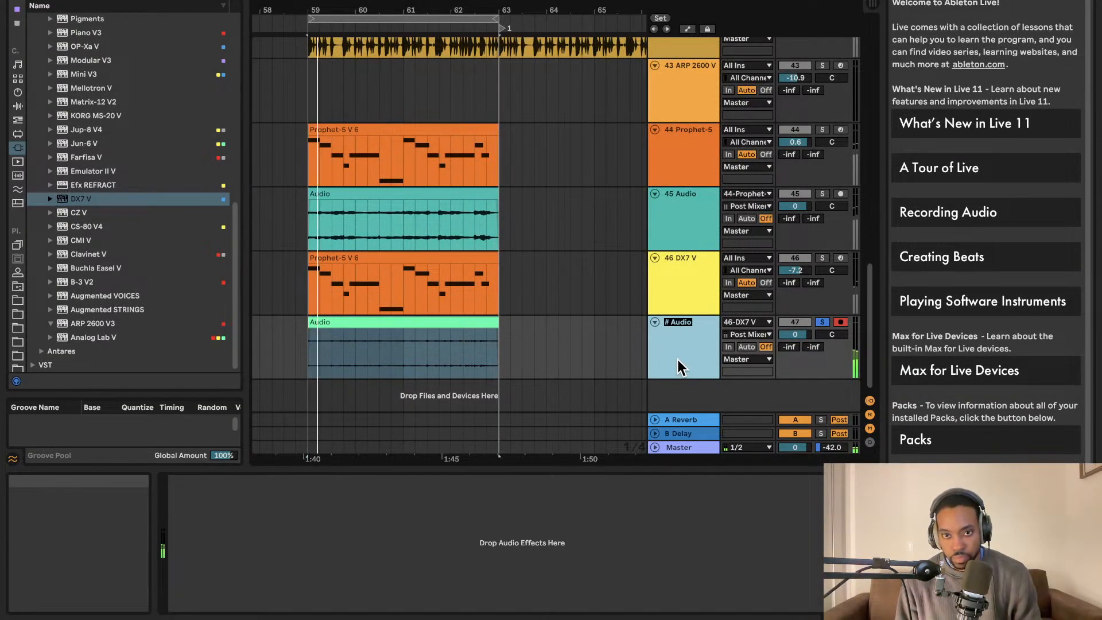
Rename audio track 47, which holds the recorded DX7 V part, as Pog.
key("BackSpace")
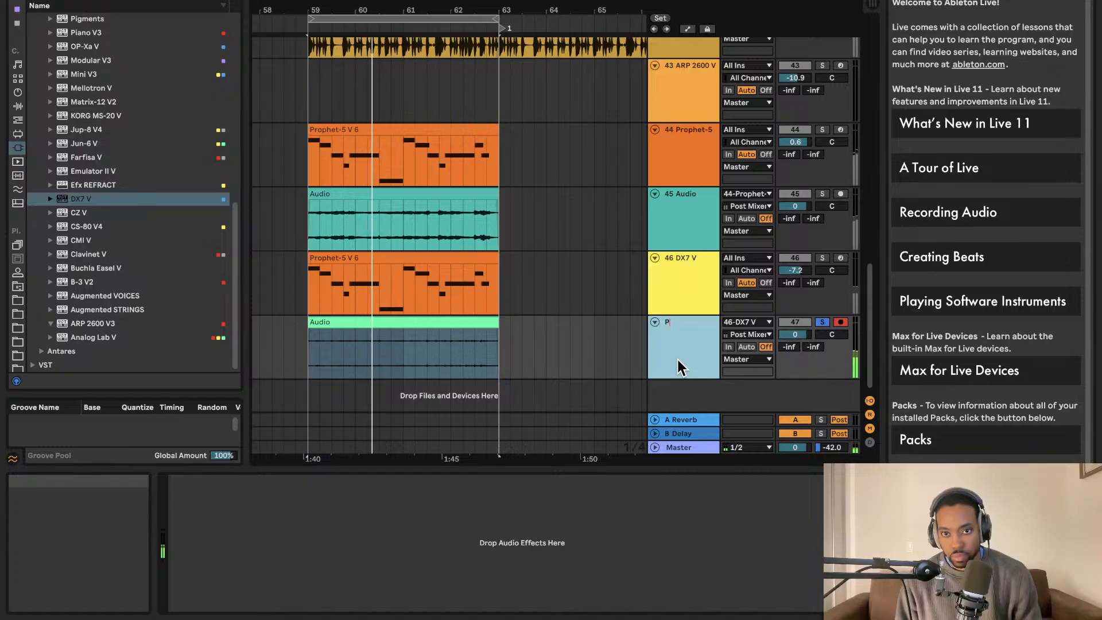
type("Pog")
left_click(703, 292)
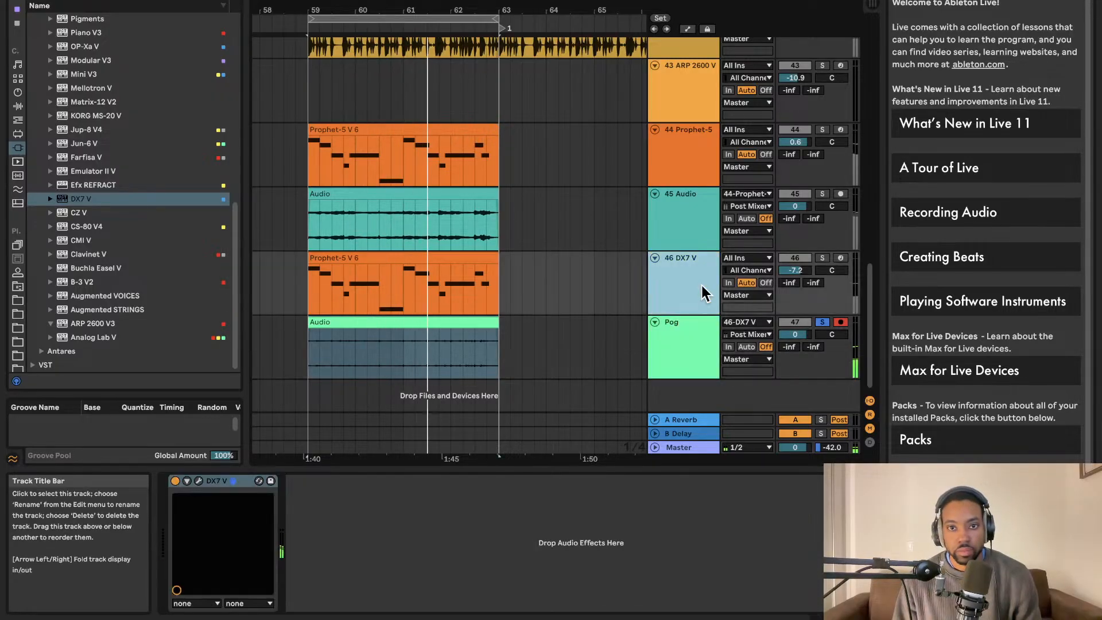
key("super+r")
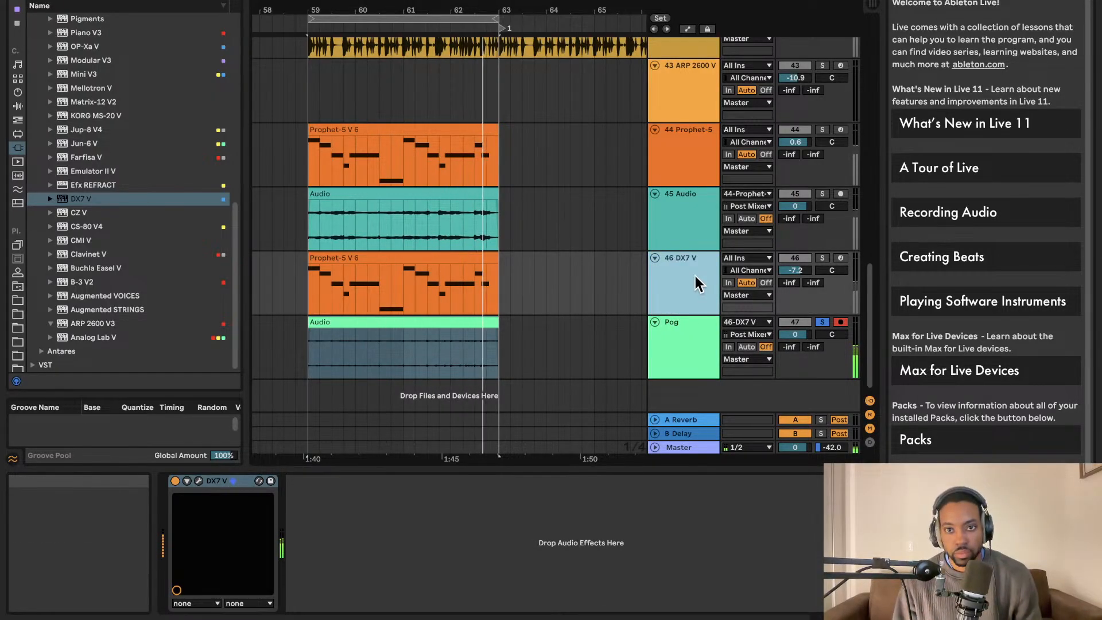
Solo audio track 45 with the recorded Prophet-5 part and rename it as synth.
left_click(682, 195)
left_click(822, 194)
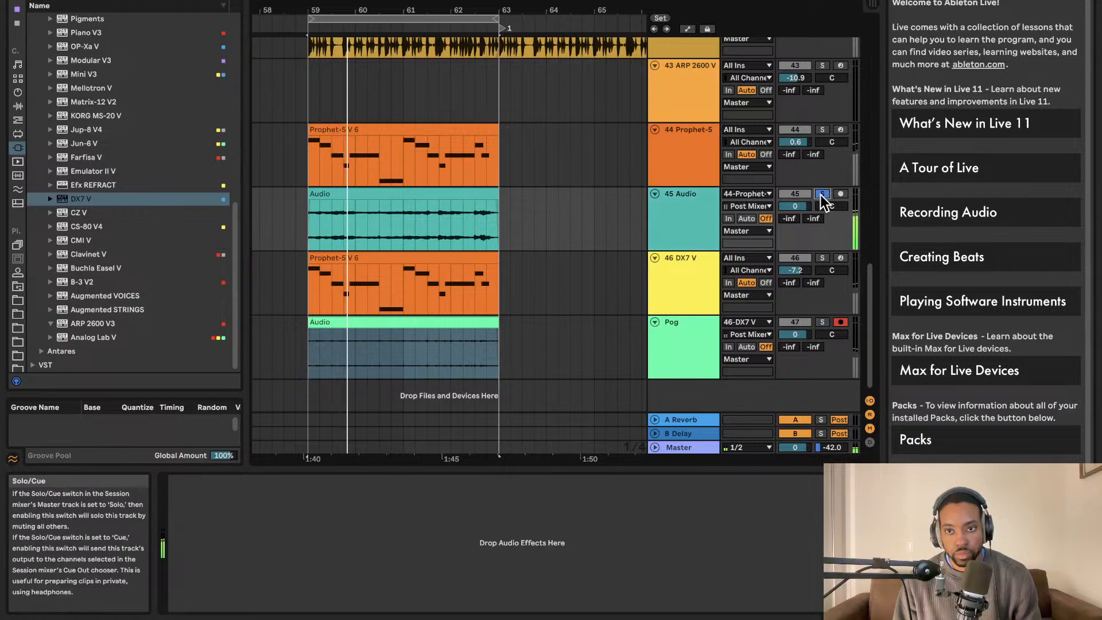
left_click(698, 205)
key("super+r")
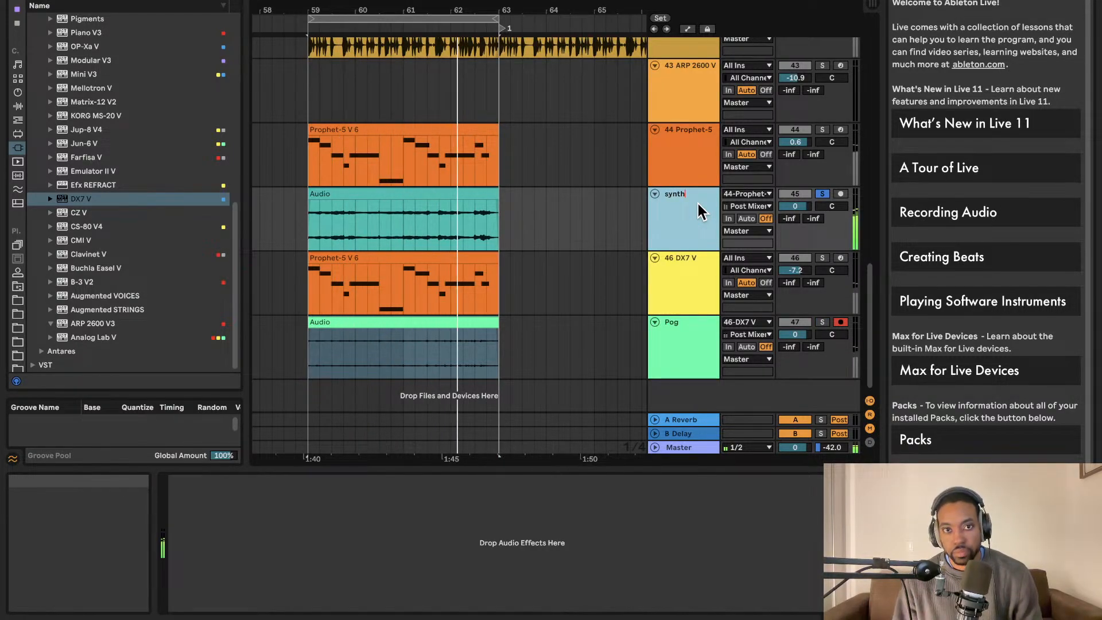
type("synth")
left_click(697, 336)
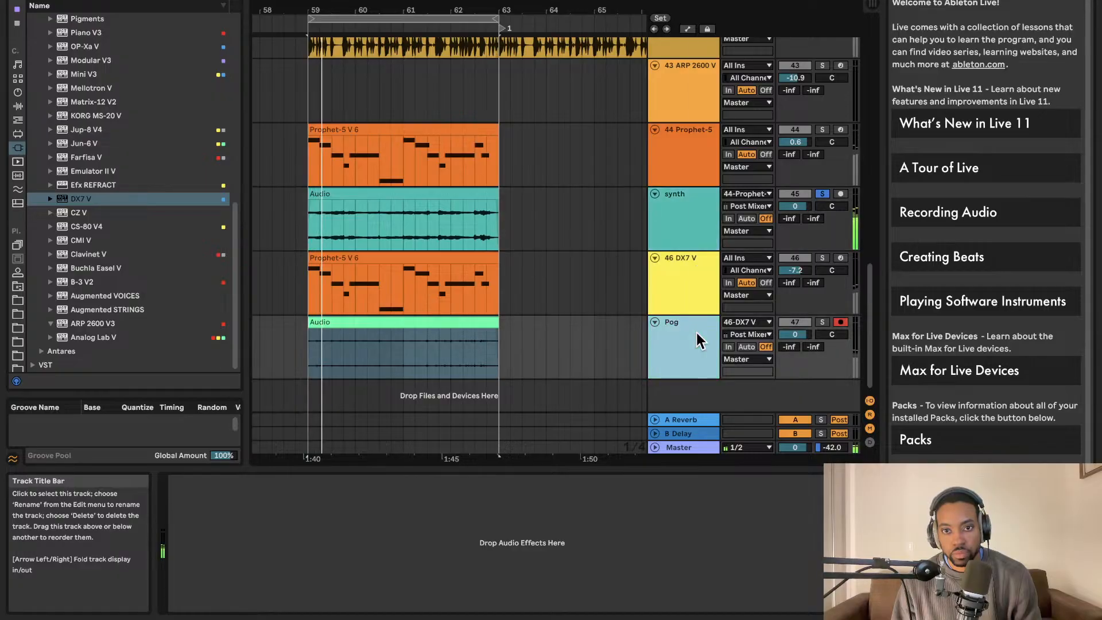
Assign the track colors to the clips on the Pog and synth tracks.
right_click(697, 337)
left_click(762, 310)
right_click(674, 228)
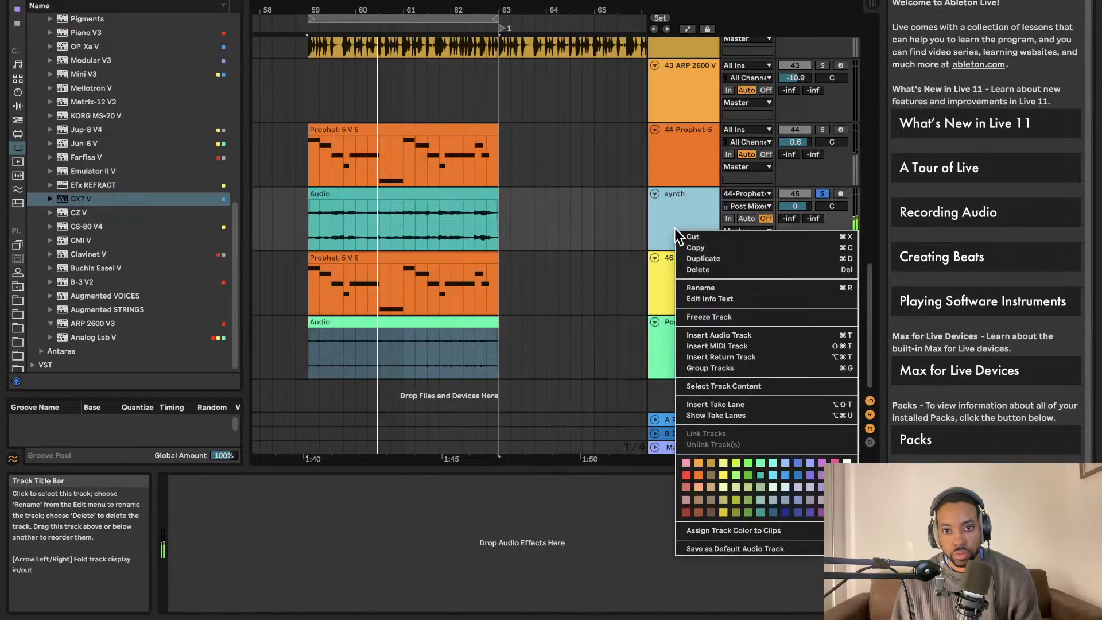
left_click(735, 527)
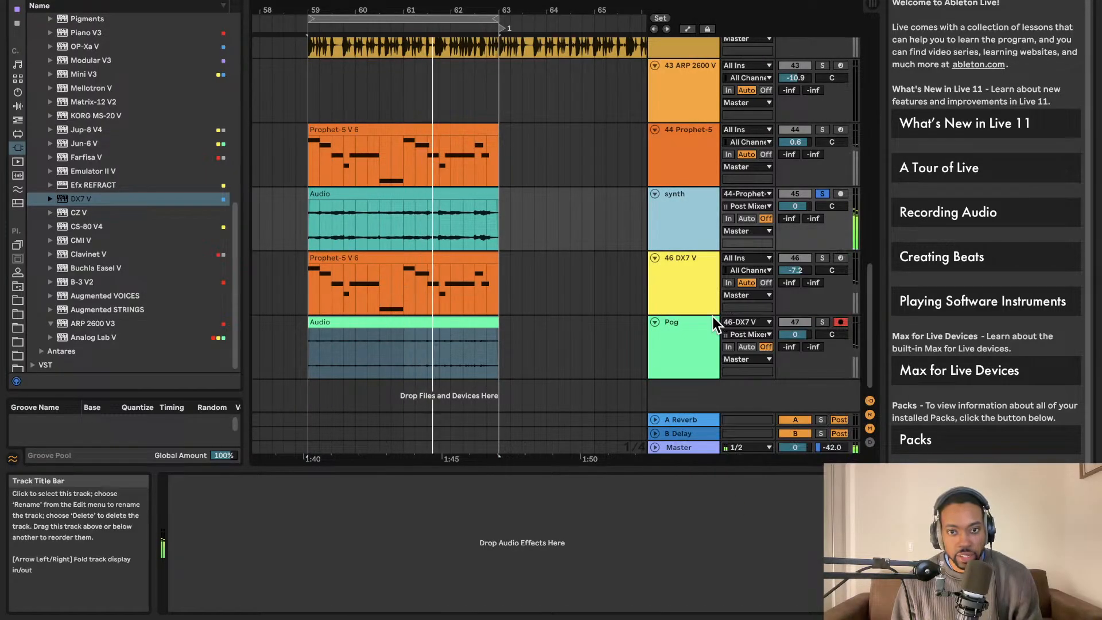
left_click(710, 321)
left_click(693, 232)
left_click(692, 171)
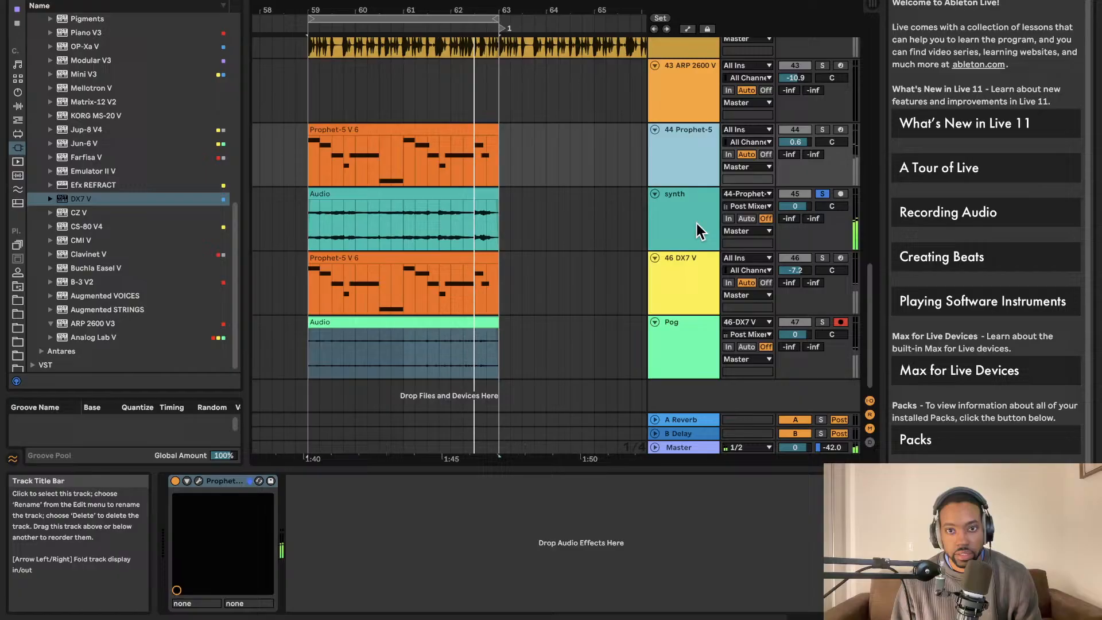
Assign the track colors to the MIDI clips on the DX7 V and Prophet-5 tracks.
left_click(682, 293)
right_click(684, 288)
left_click(763, 583)
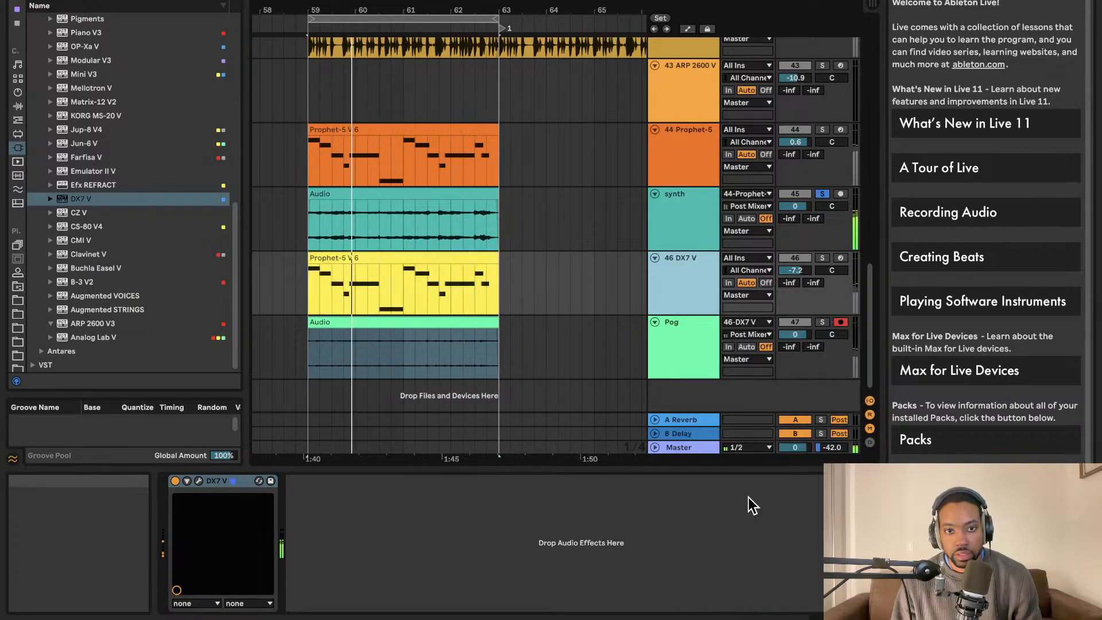
right_click(686, 140)
left_click(754, 377)
right_click(691, 155)
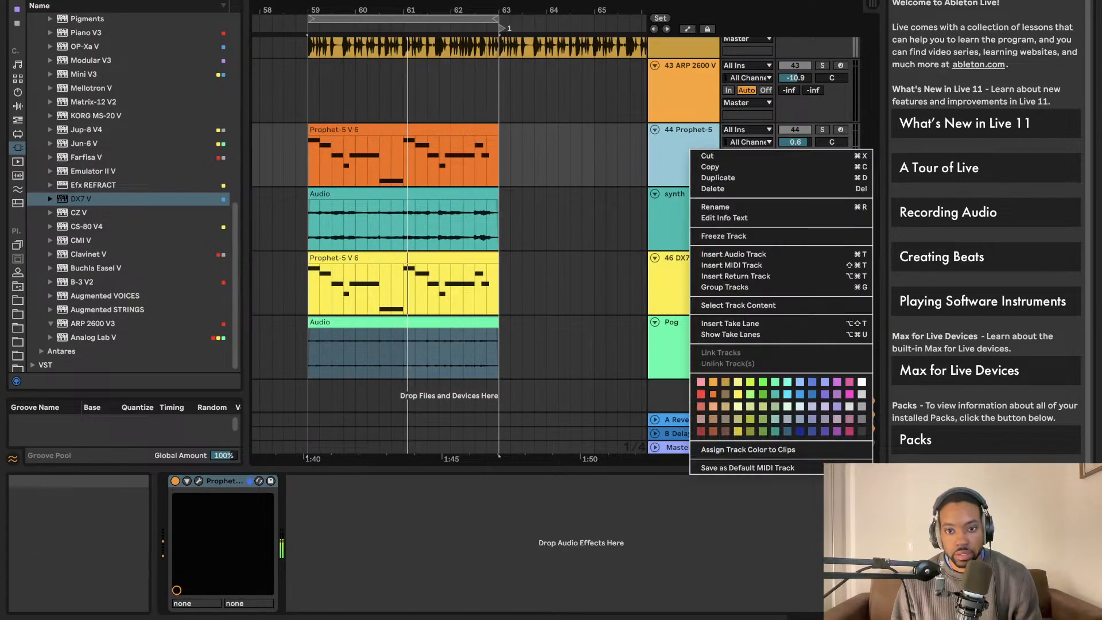
left_click(824, 445)
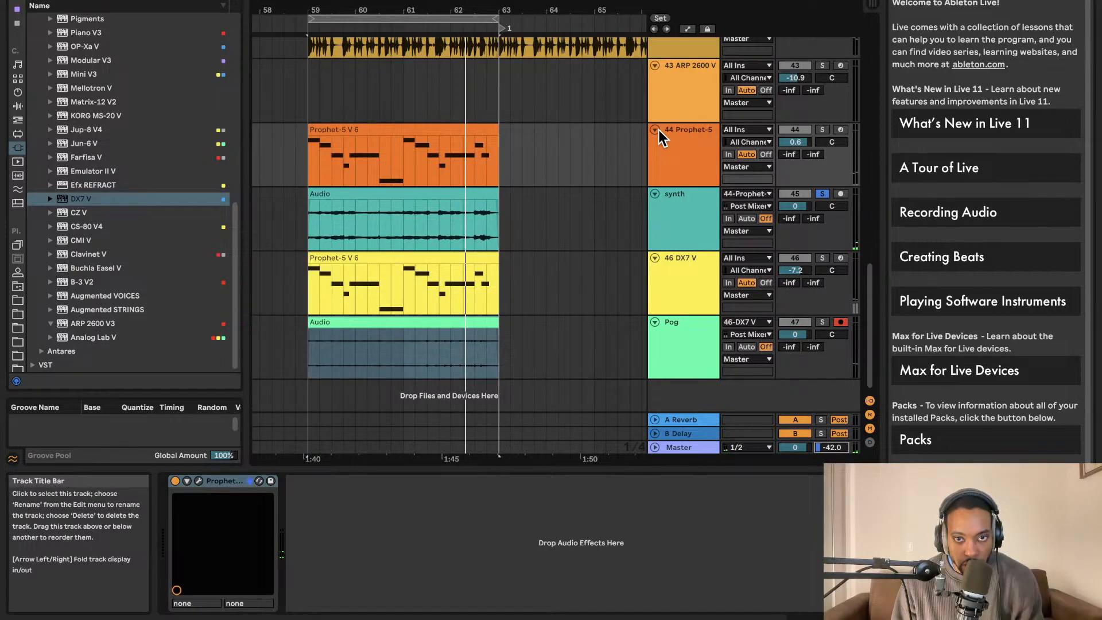
Move the DX7 V track directly above the synth track and fold the Prophet-5 and DX7 V tracks.
left_click(678, 280)
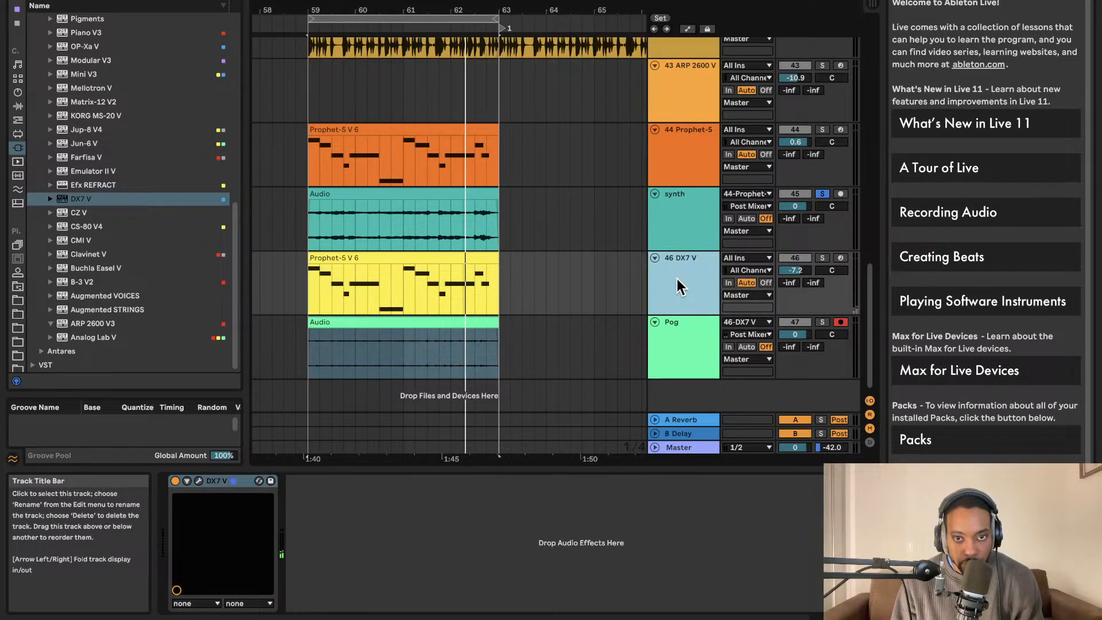
key("super+Up")
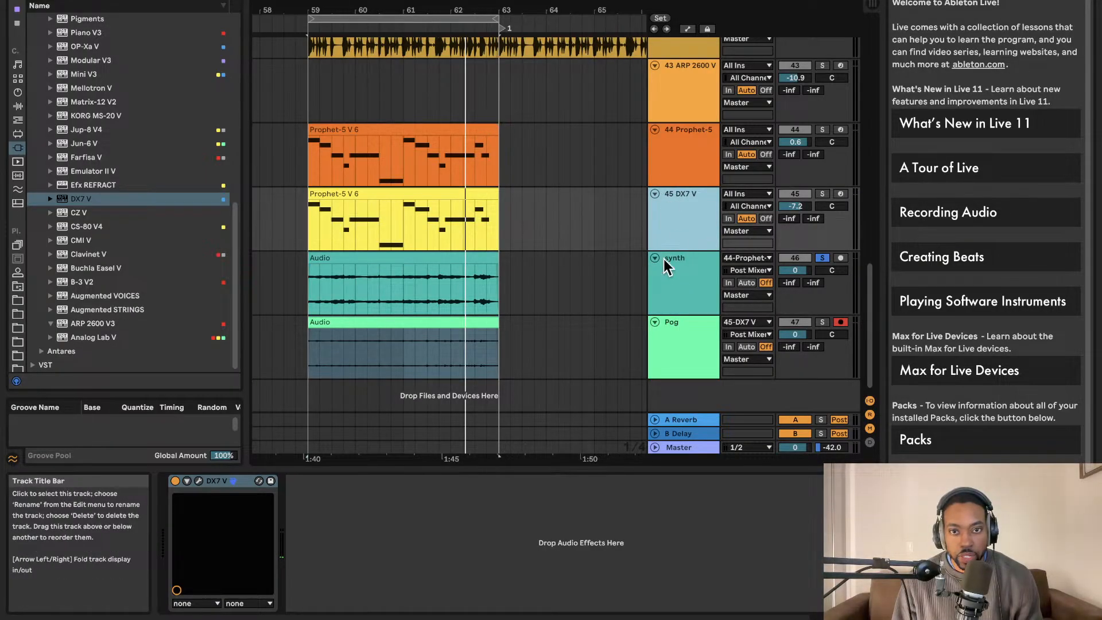
left_click(669, 149)
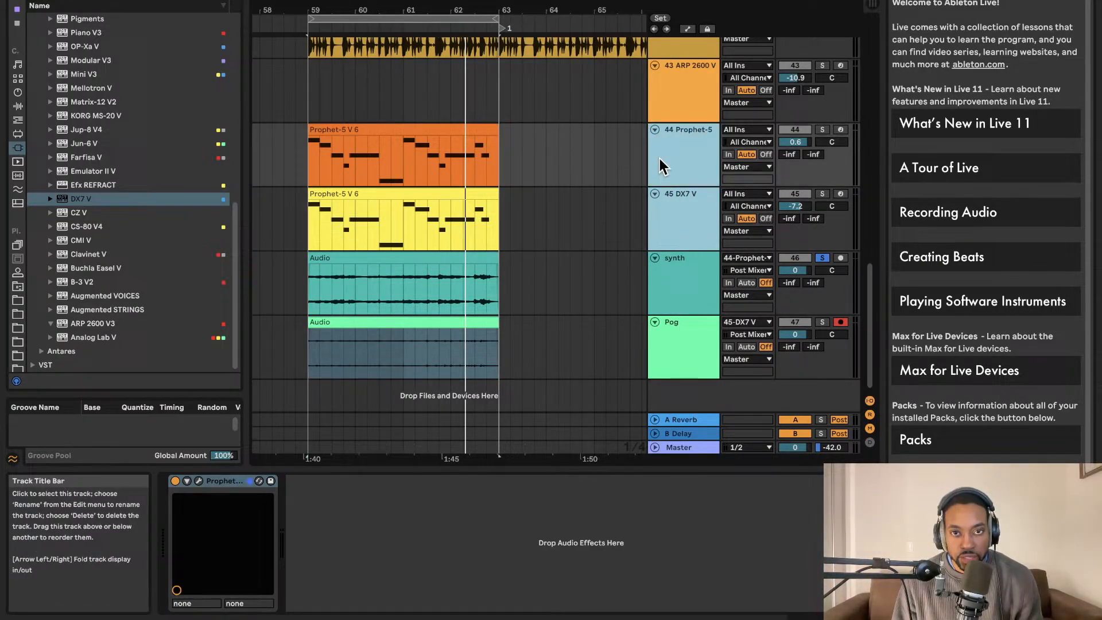
left_click(654, 129)
left_click(694, 202)
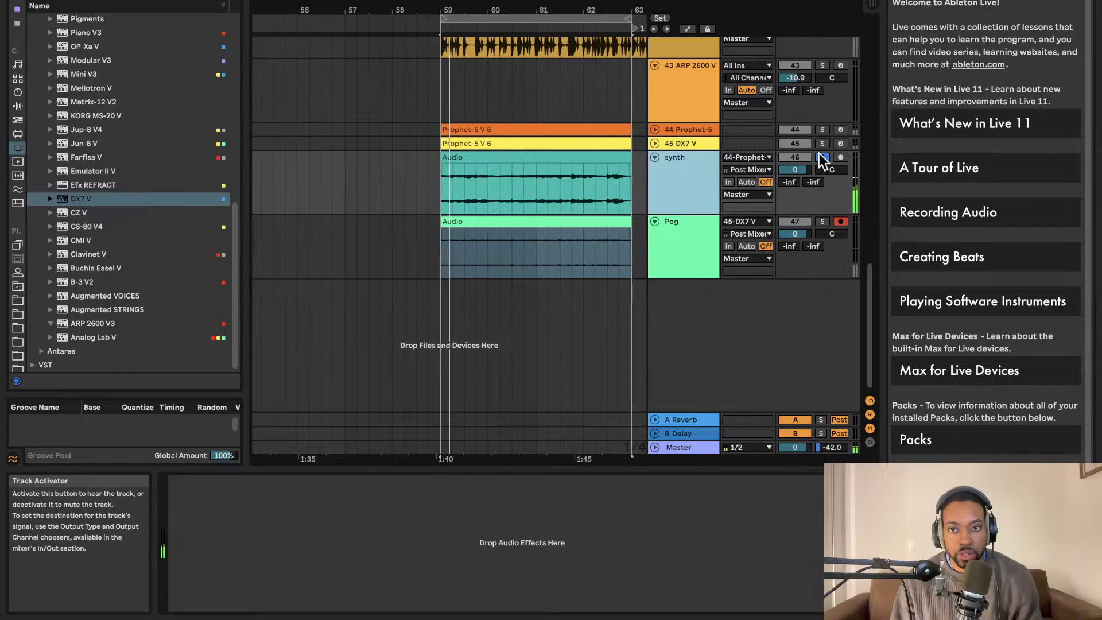
Turn off the synth track's solo and listen to the new audio parts within the full arrangement.
left_click(822, 156)
scroll(631, 263, "up", 10)
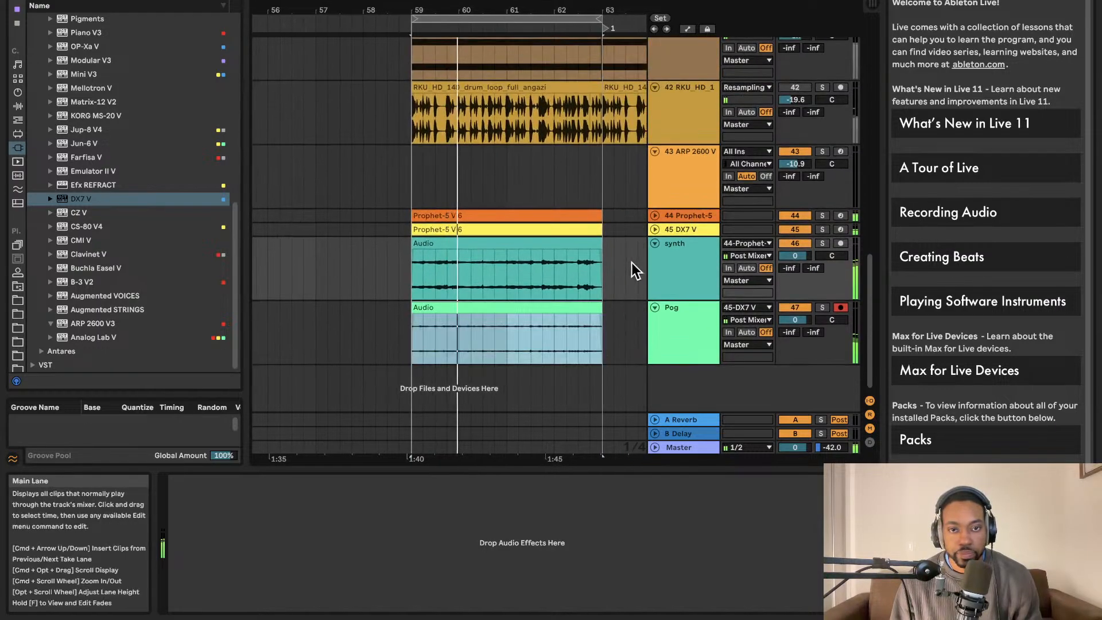
scroll(633, 263, "left", 2)
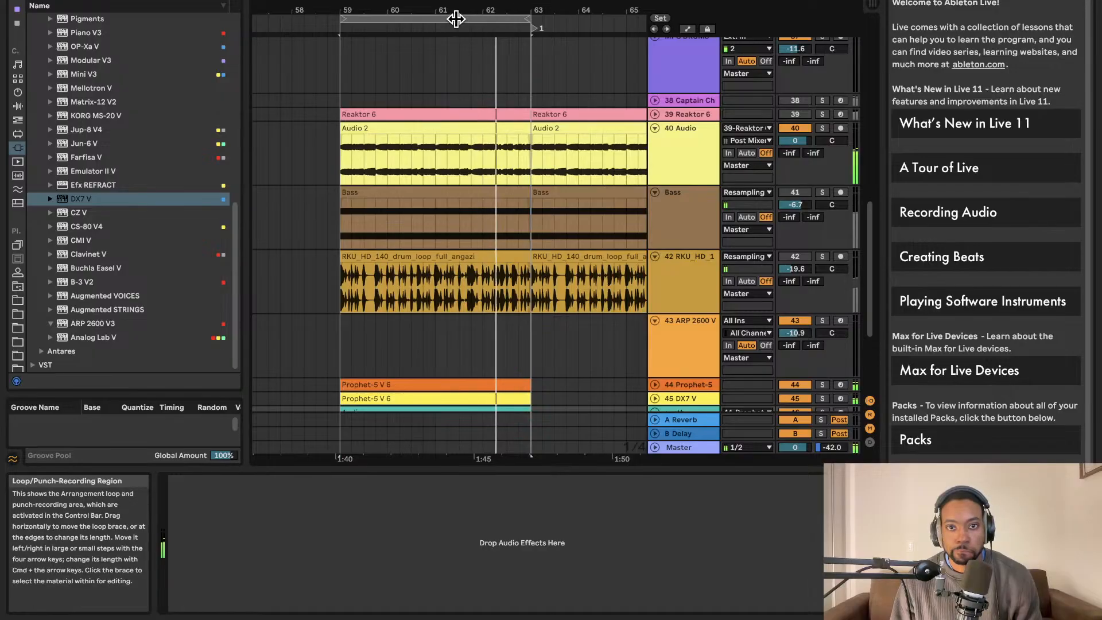
scroll(487, 246, "down", 5)
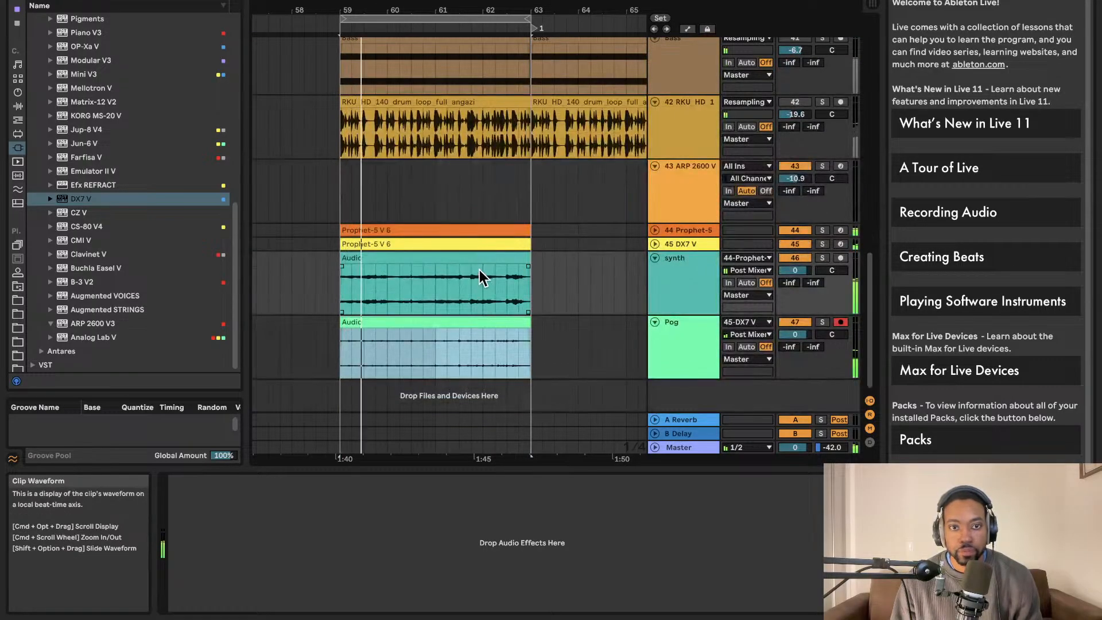
Duplicate the synth and Pog audio clips to bar 63 and extend the arrangement loop's end to bar 67.
key("super+d")
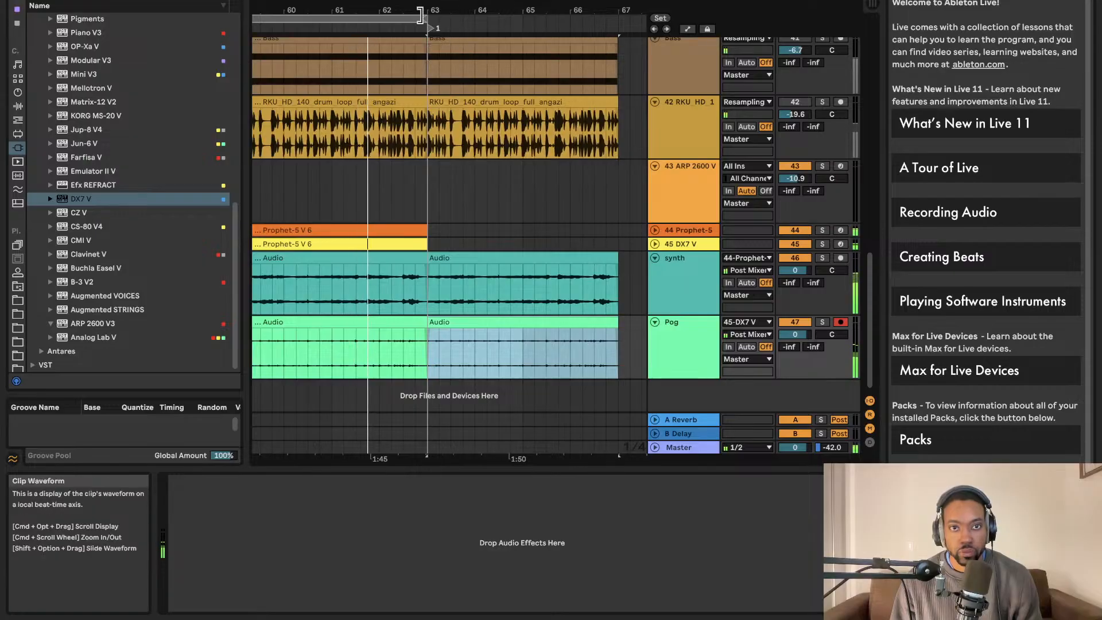
left_click_drag(429, 20, 603, 16)
scroll(578, 71, "left", 3)
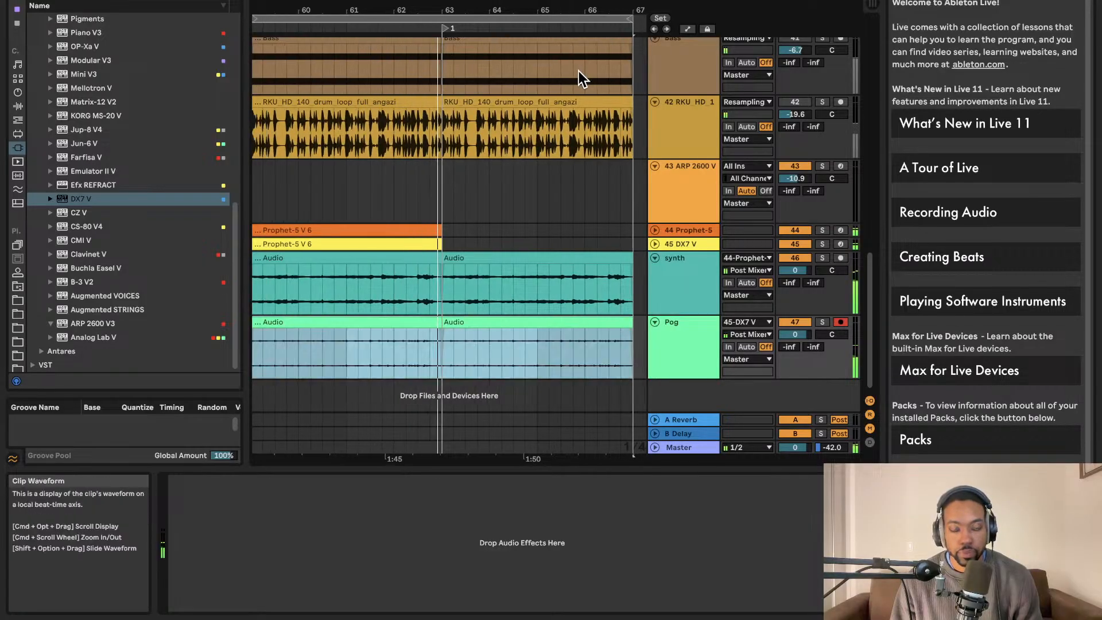
scroll(454, 183, "up", 5)
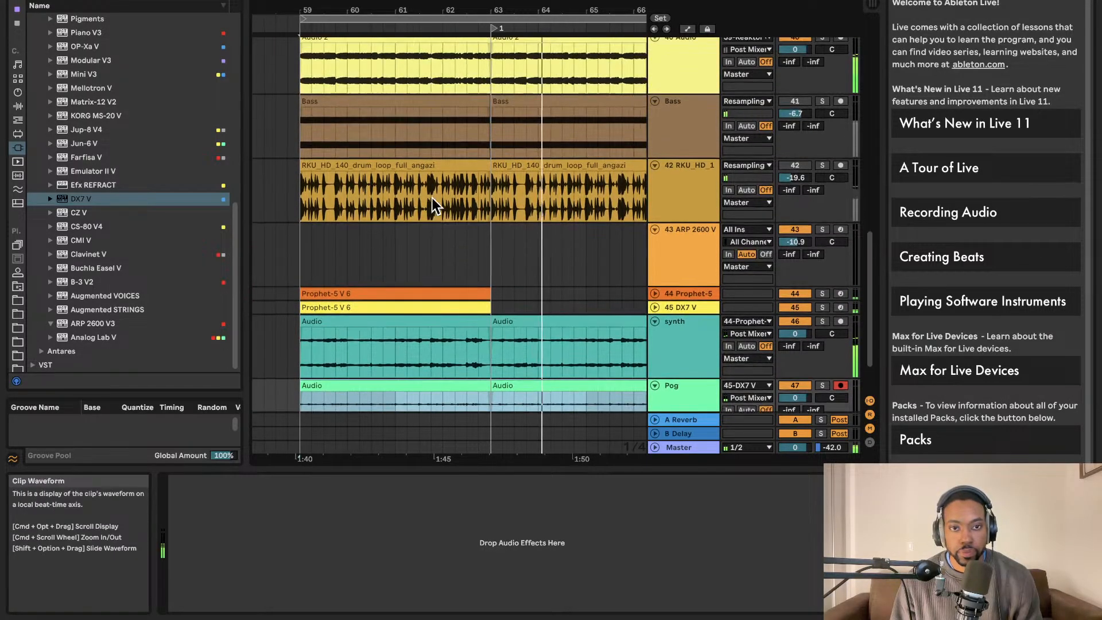
scroll(431, 253, "down", 5)
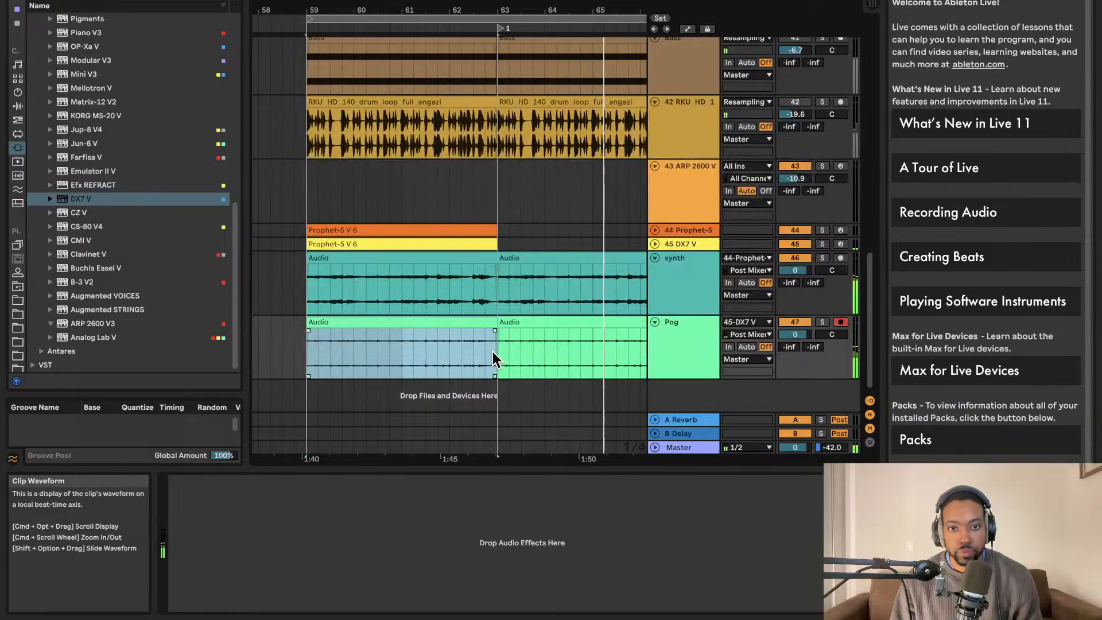
Deactivate the Pog clip at bar 59 to hear the loop without it, and reactivate it.
left_click(473, 345)
left_click(474, 323)
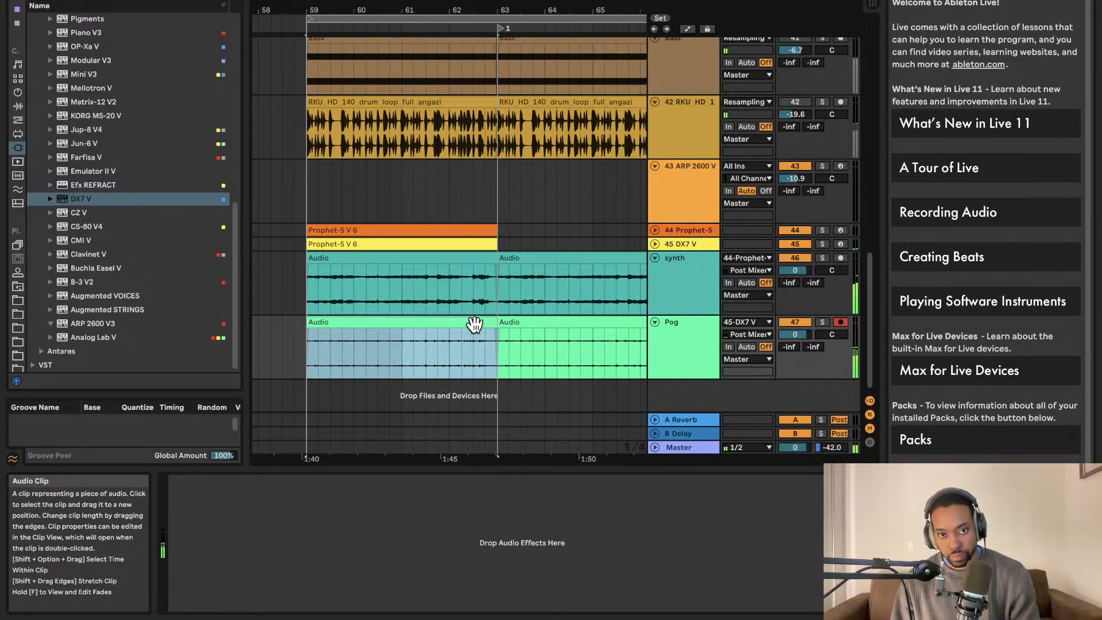
key("0")
scroll(470, 322, "left", 5)
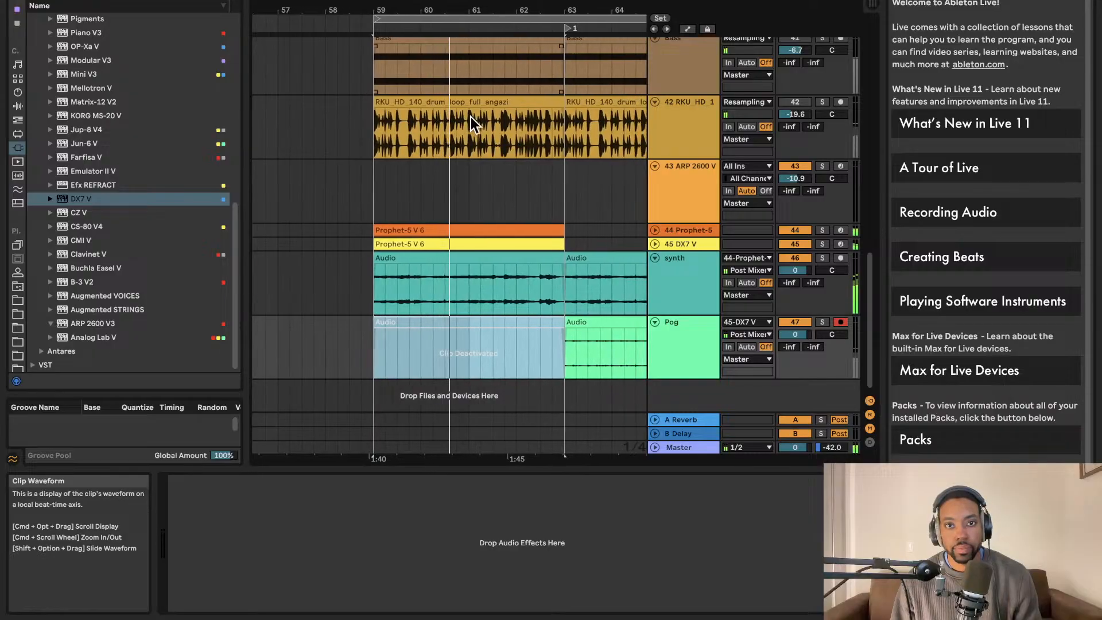
scroll(471, 117, "up", 2)
scroll(471, 121, "right", 3)
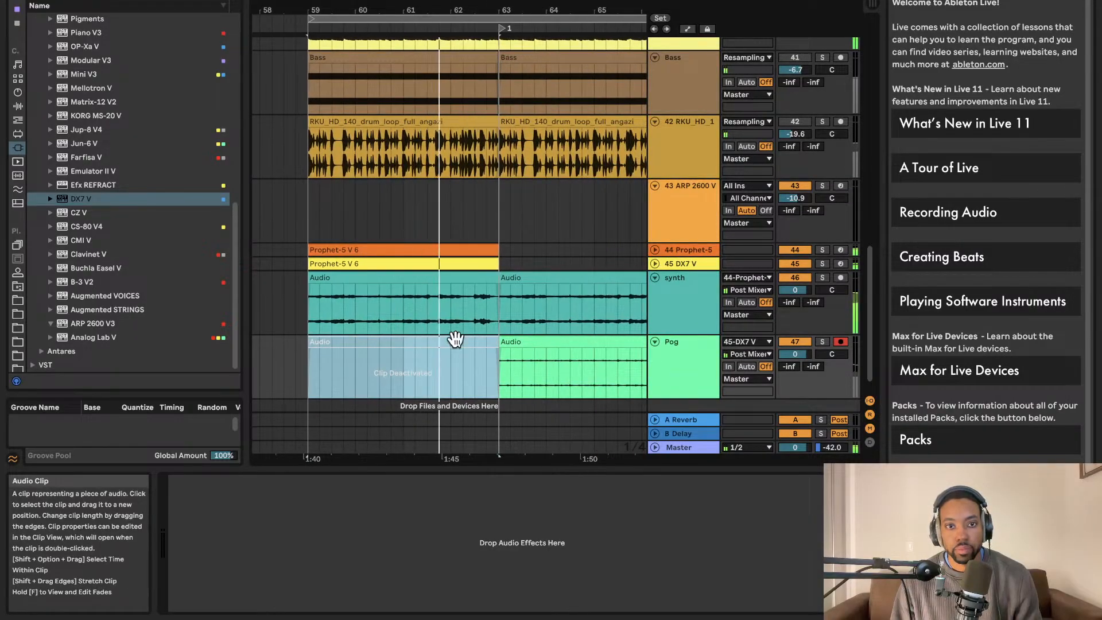
key("0")
Deactivate both clips on the synth track, at bars 59 and 63, to hear the loop without them.
left_click(455, 279)
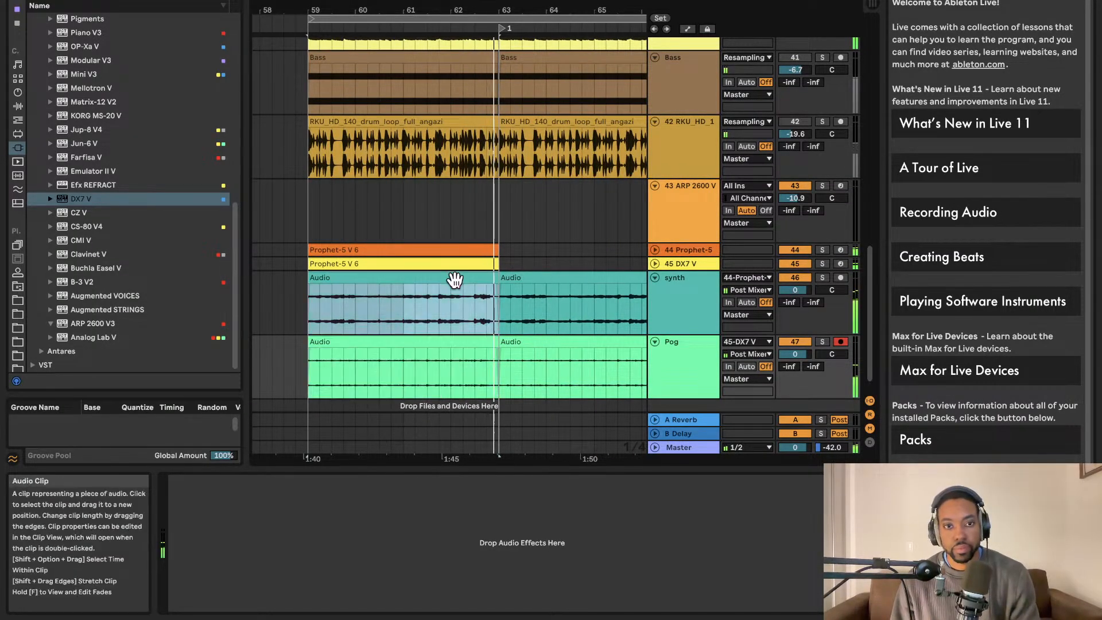
key("0")
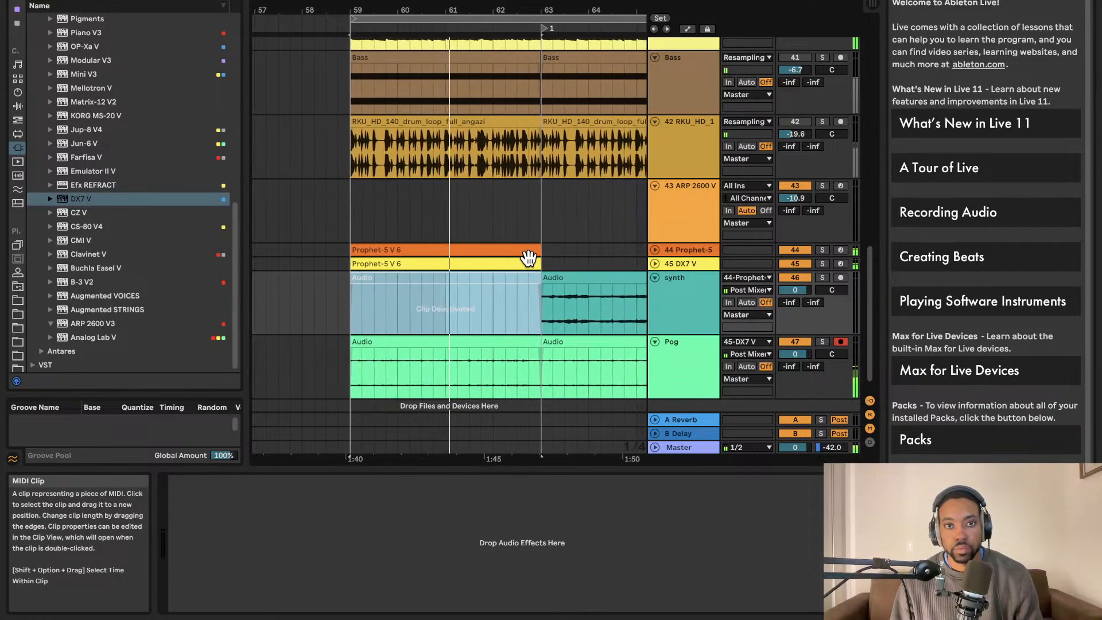
left_click(511, 274)
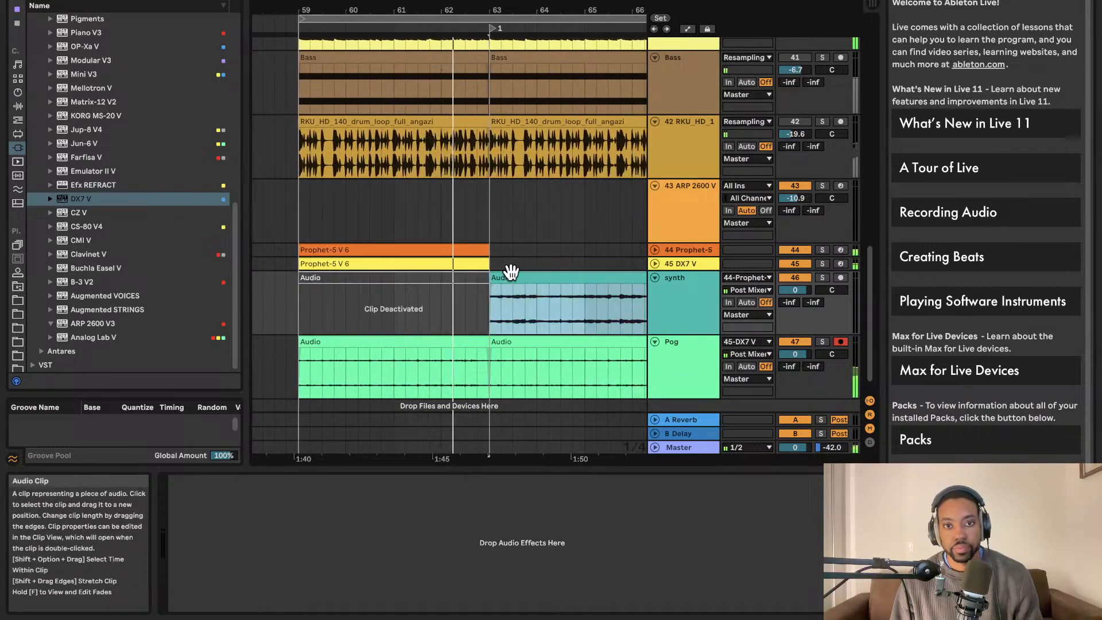
key("minus")
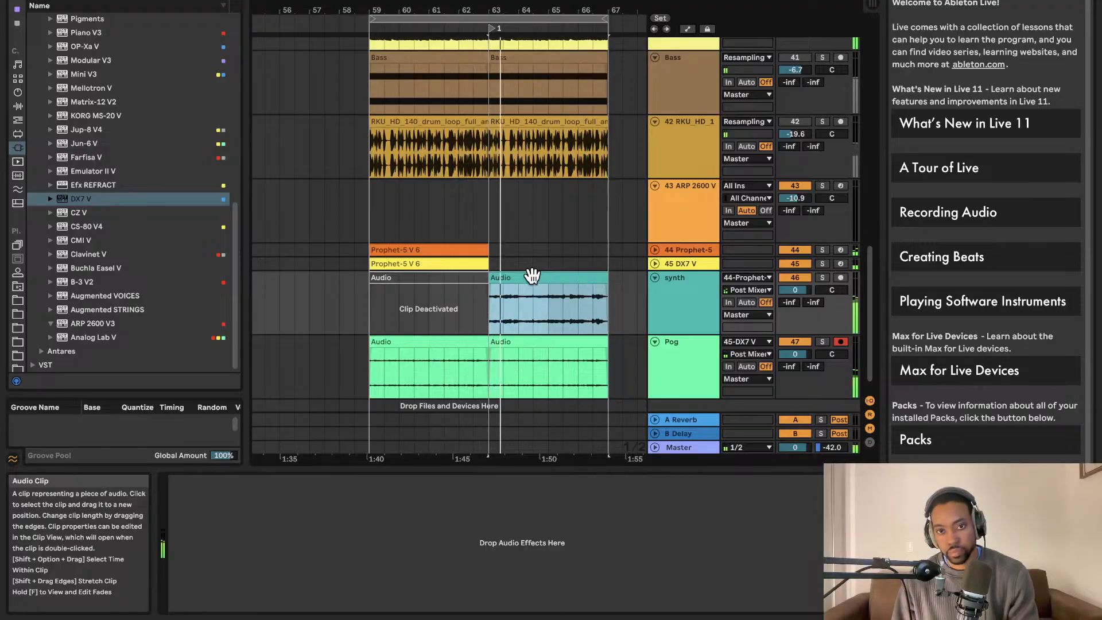
key("plus")
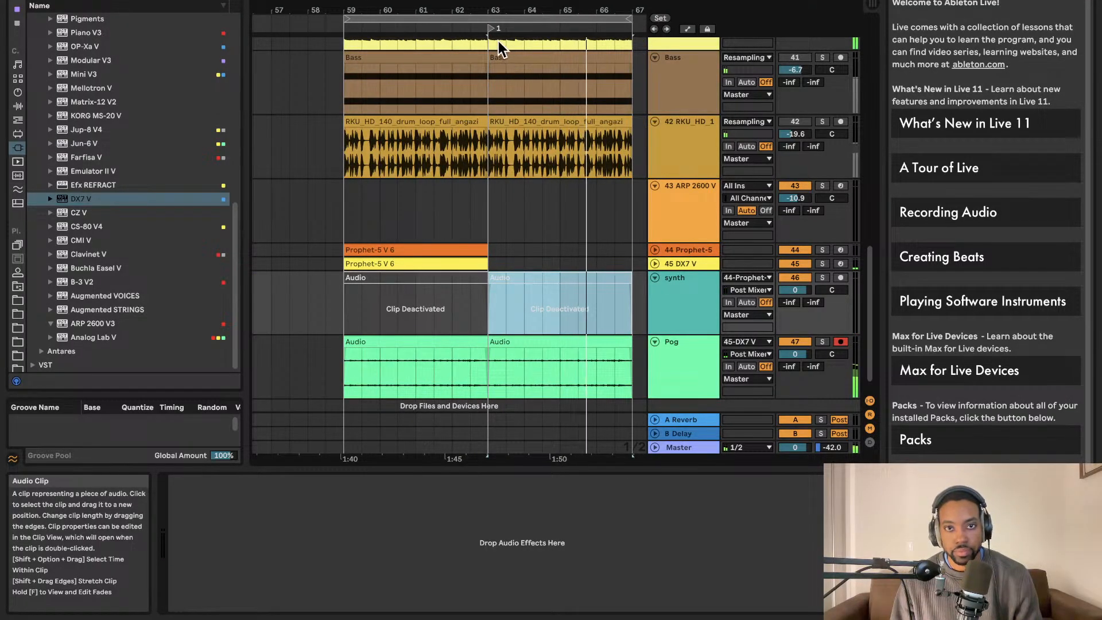
Duplicate the looped section at bars 59–67 to follow directly on, extend the loop to bar 75, and add a locator at bar 67.
left_click(483, 17)
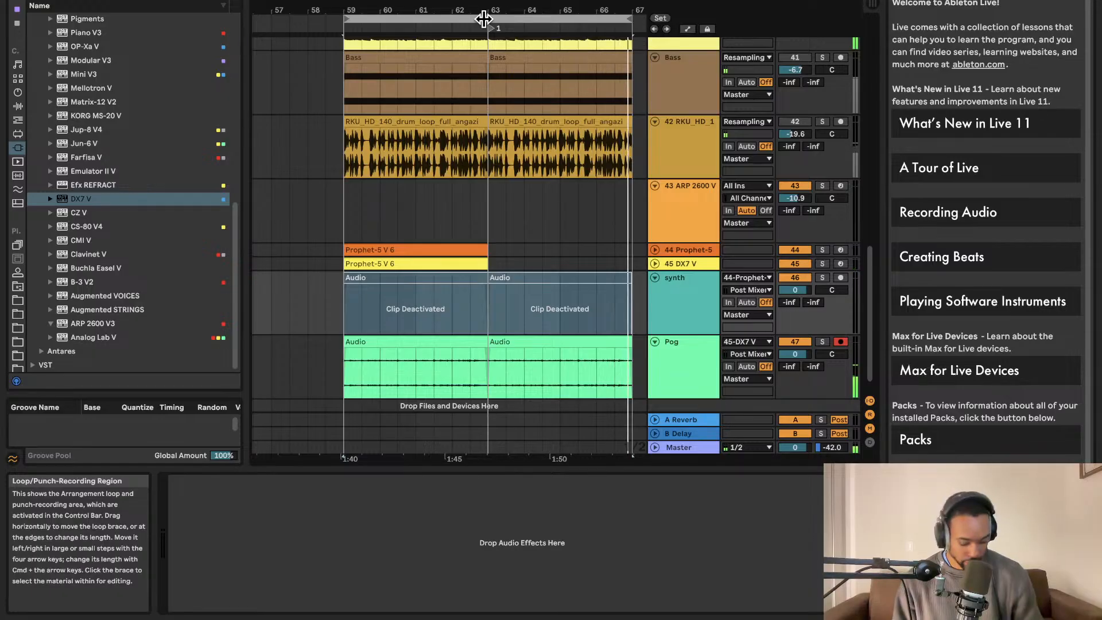
key("Right")
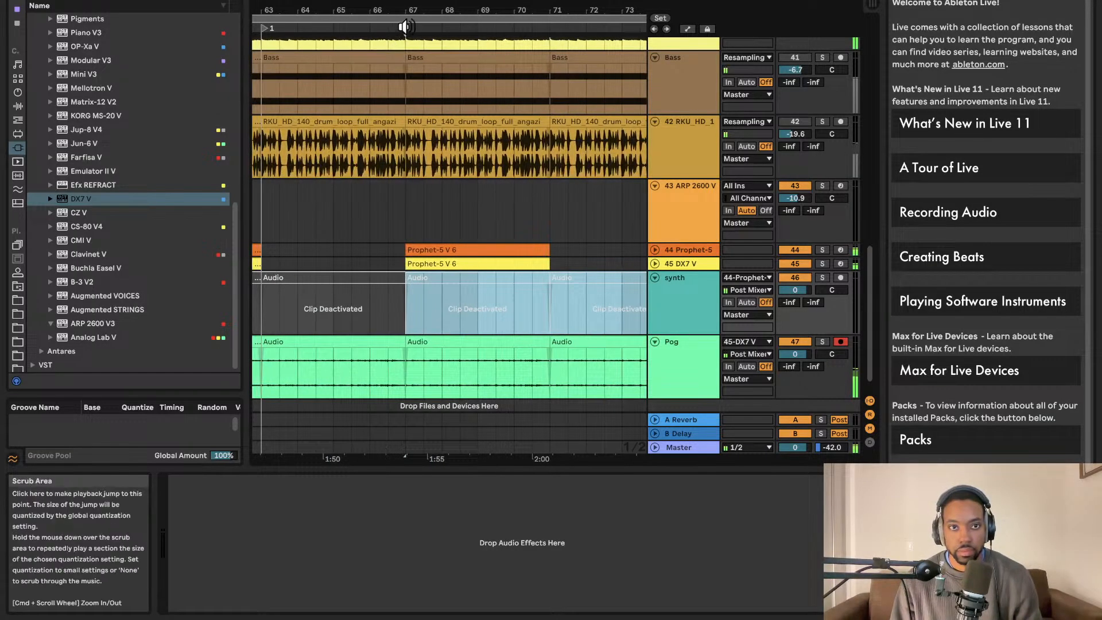
left_click(405, 27)
right_click(405, 28)
left_click(423, 62)
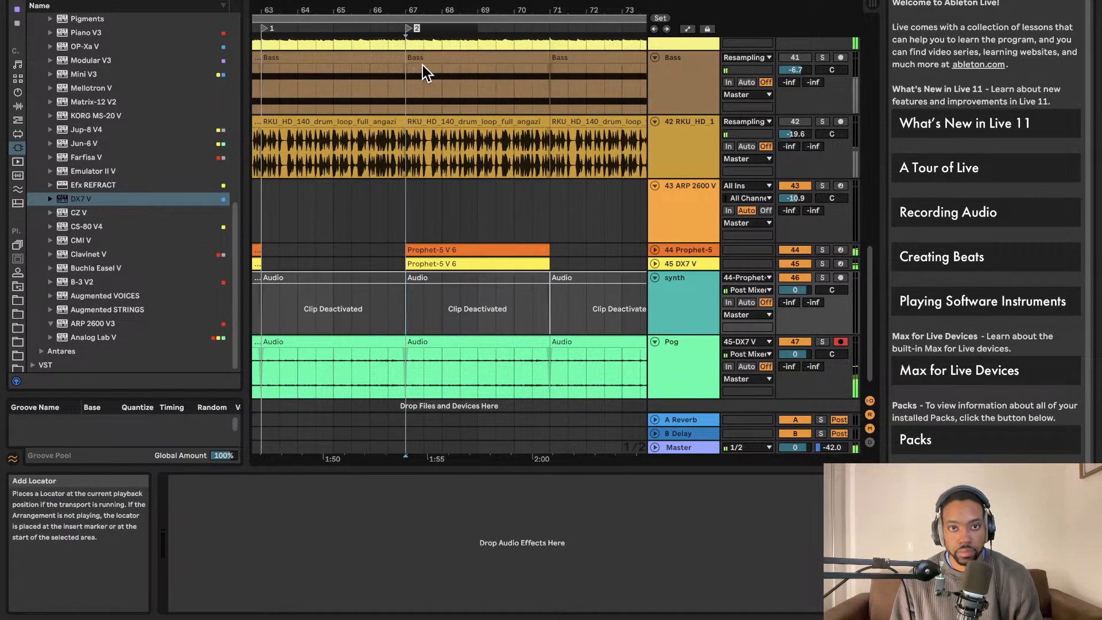
Deactivate the Prophet-5 and DX7 V instrument tracks, 44 and 45.
scroll(442, 111, "down", 2)
scroll(439, 112, "up", 3)
scroll(438, 112, "left", 3)
scroll(436, 111, "down", 5)
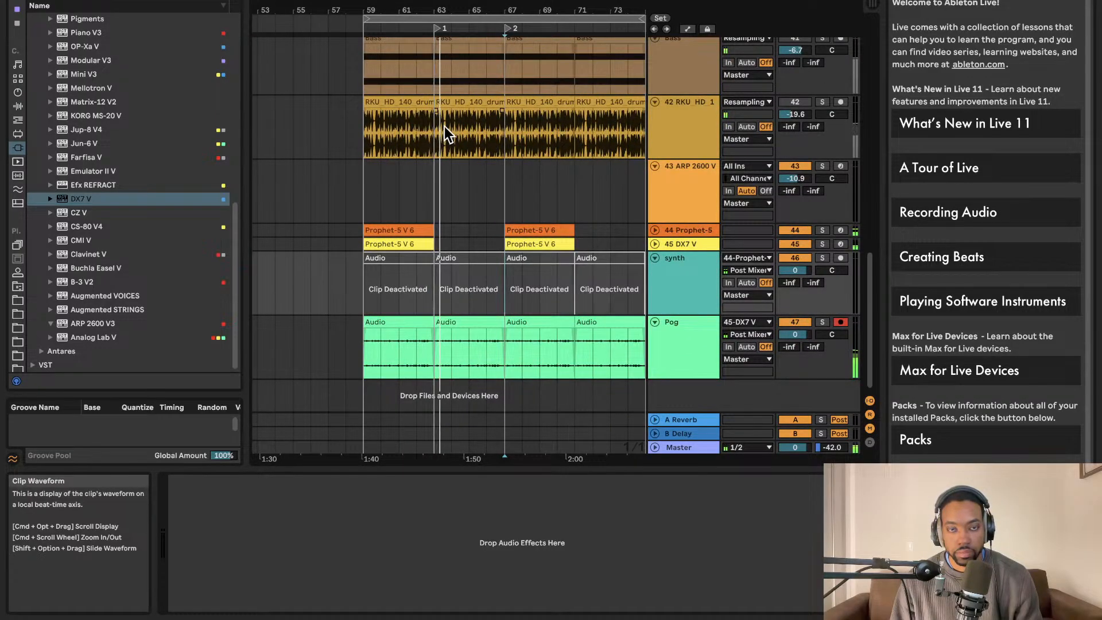
scroll(445, 126, "up", 3)
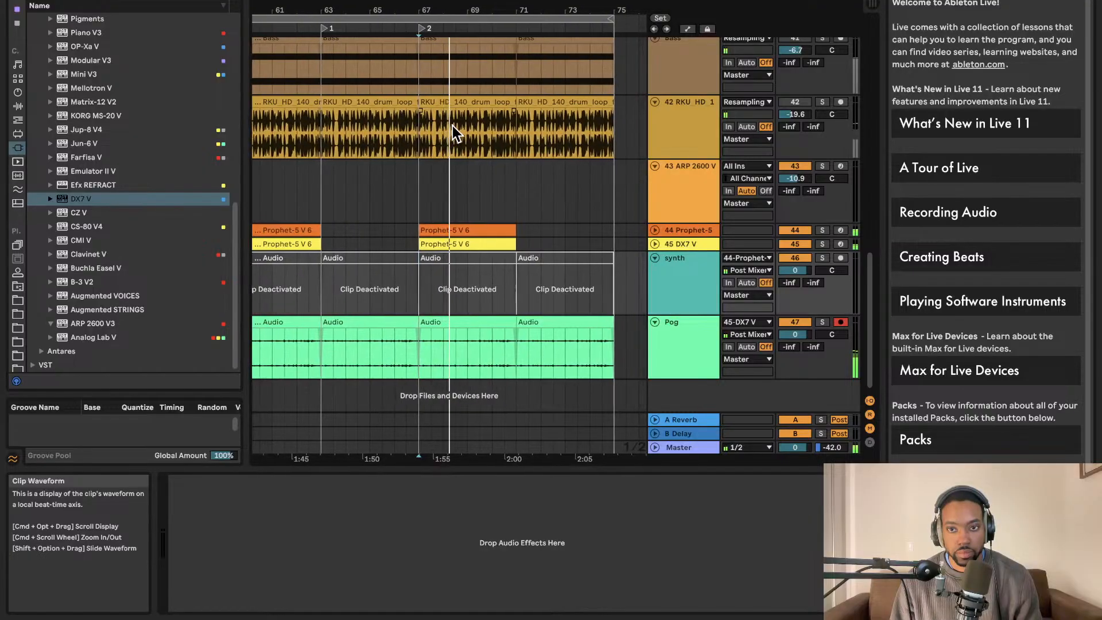
left_click(795, 230)
left_click(795, 243)
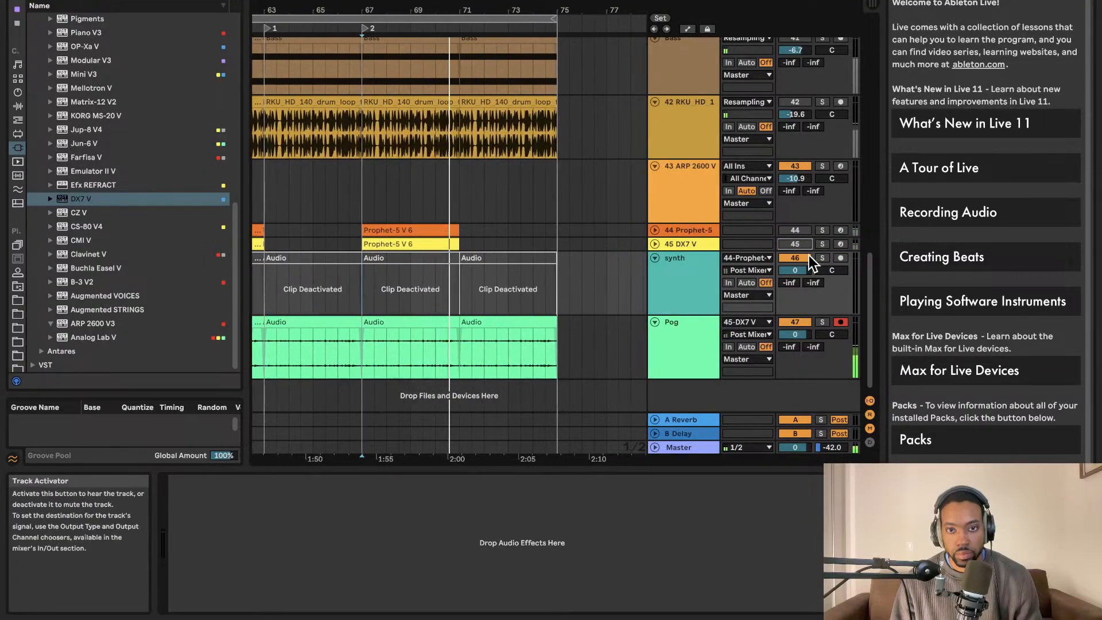
left_click(802, 232)
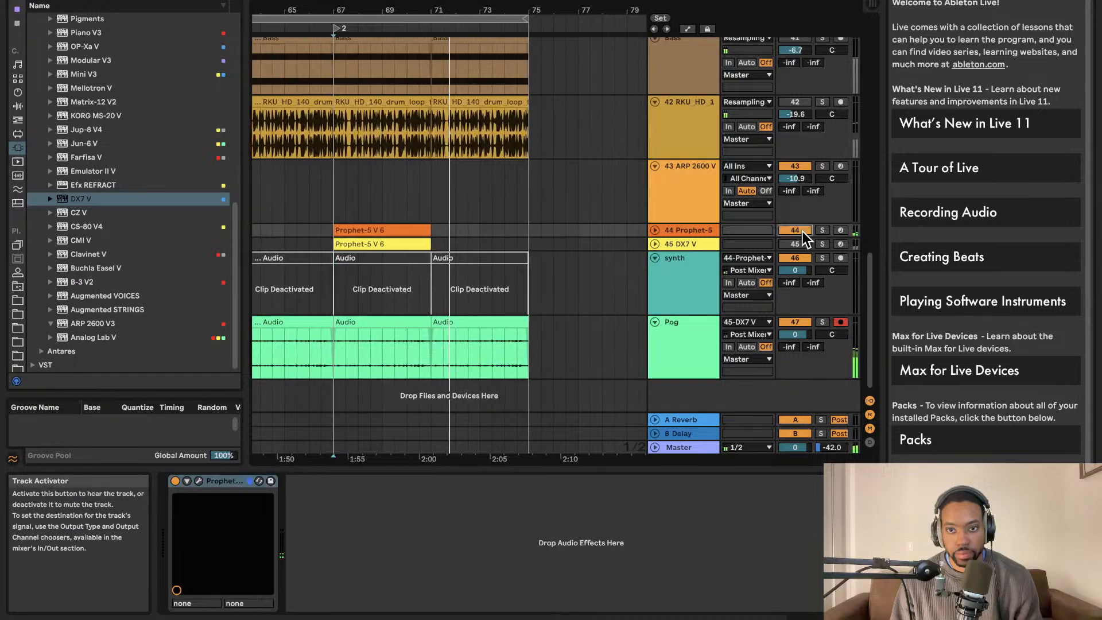
left_click(795, 230)
Listen to the extended loop while looking over the Reaktor, audio, bass, drum loop and Pog tracks.
scroll(528, 235, "left", 10)
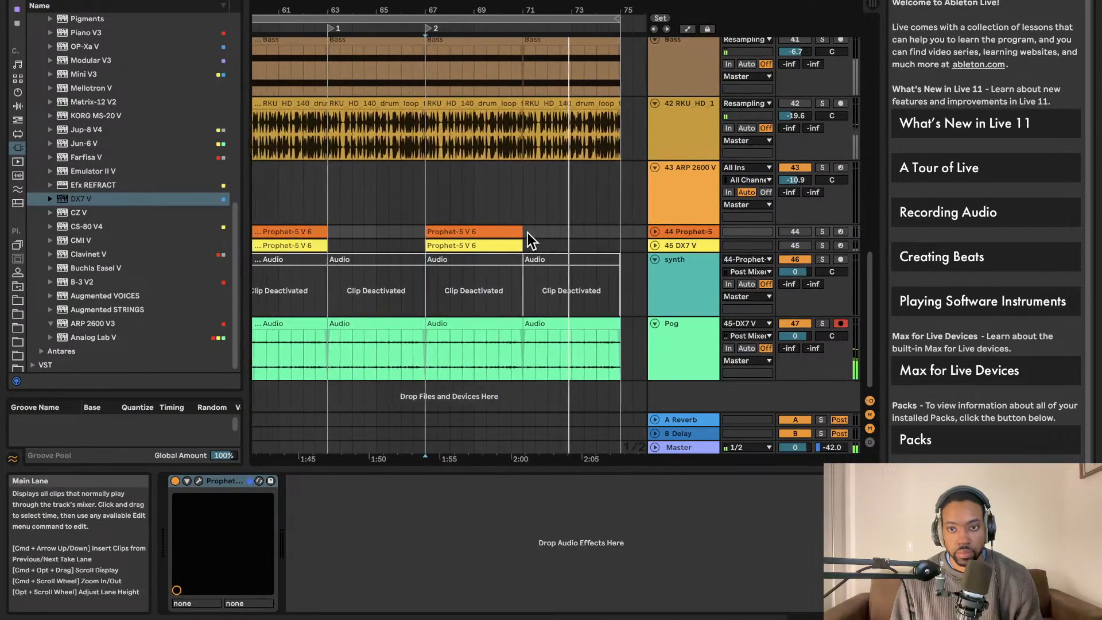
scroll(630, 223, "right", 4)
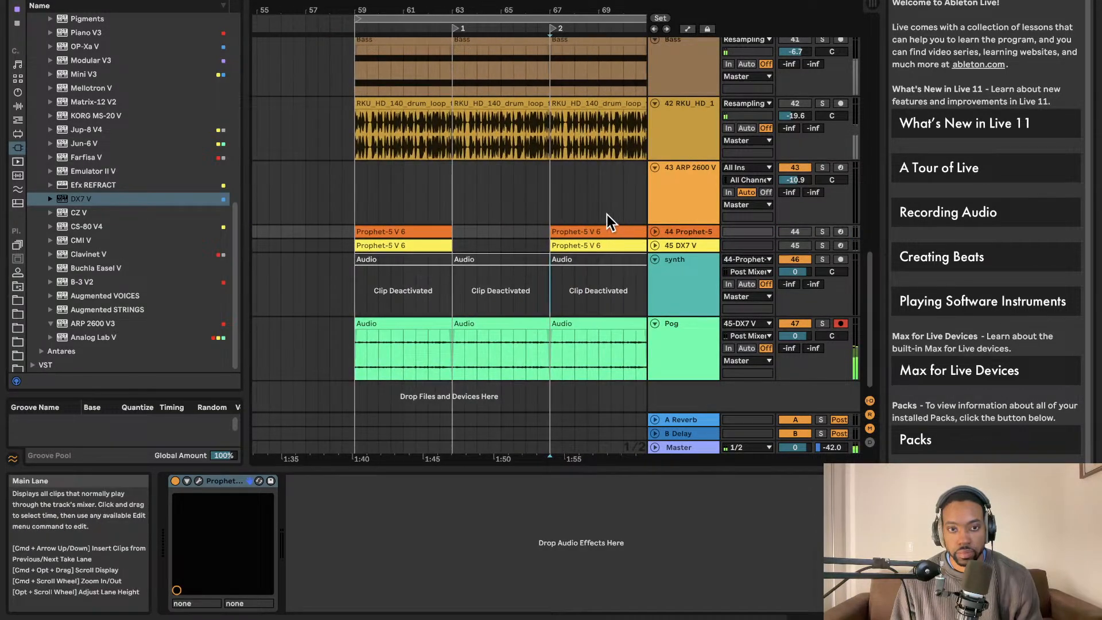
scroll(514, 150, "down", 2)
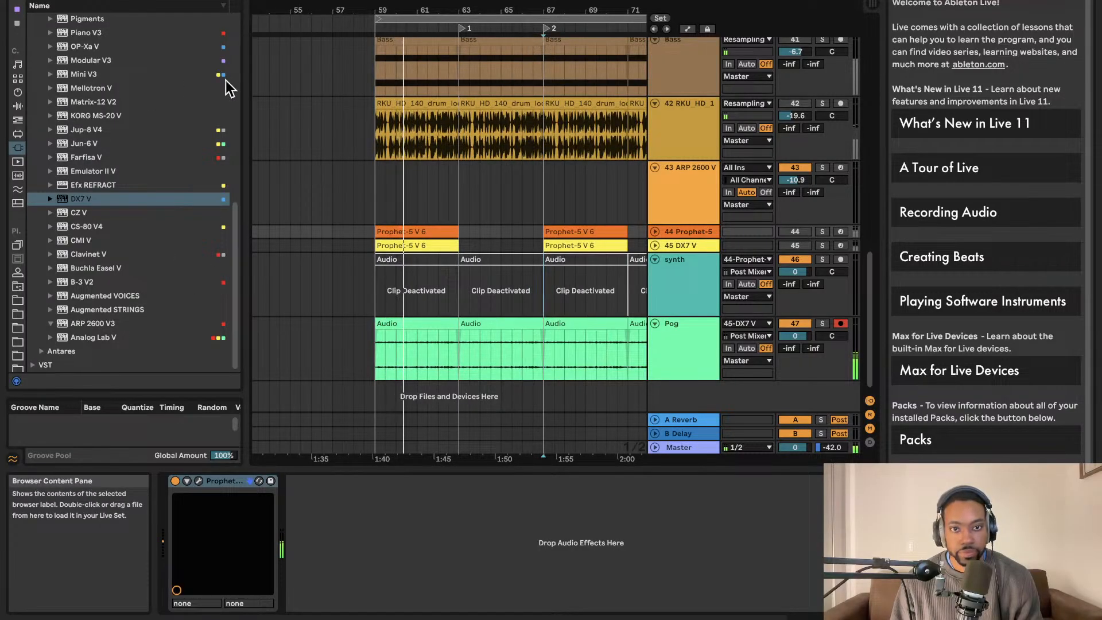
scroll(434, 232, "up", 3)
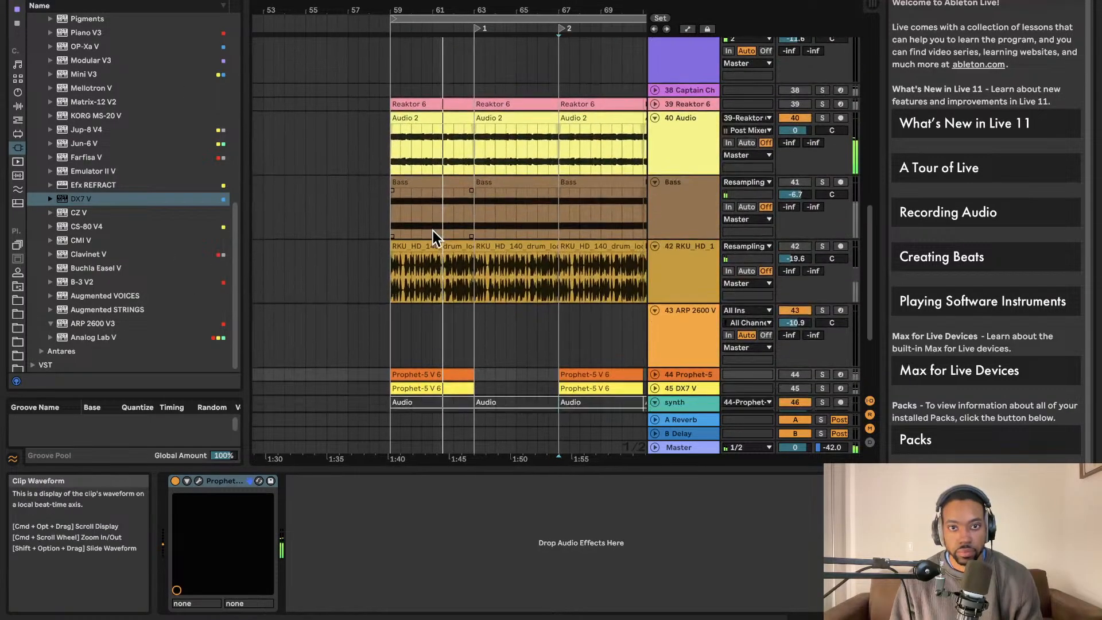
scroll(429, 232, "up", 4)
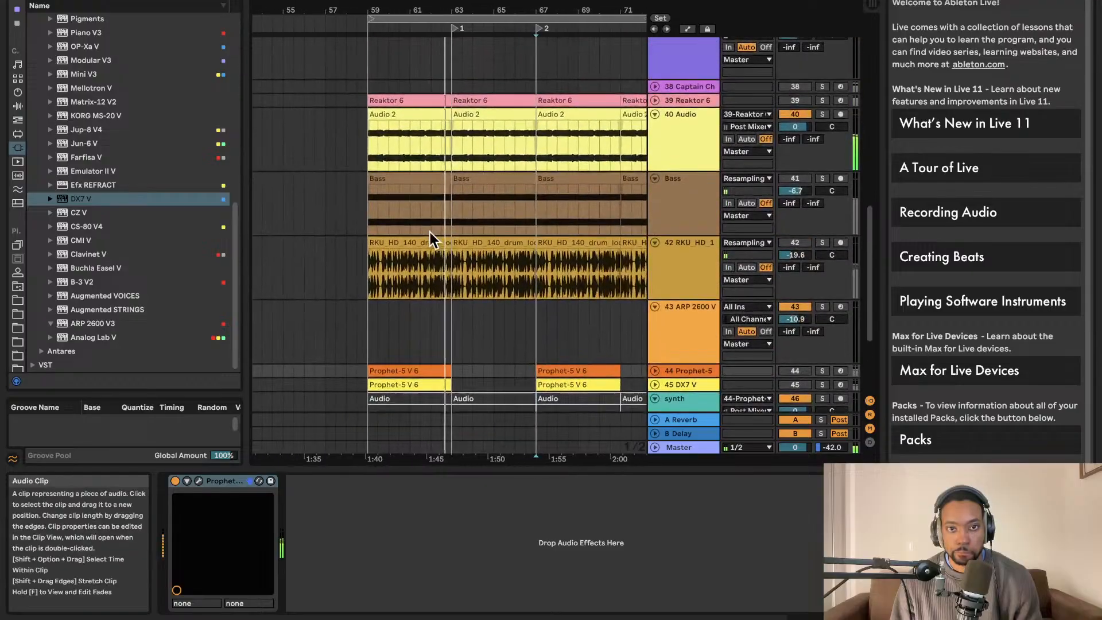
scroll(553, 105, "left", 3)
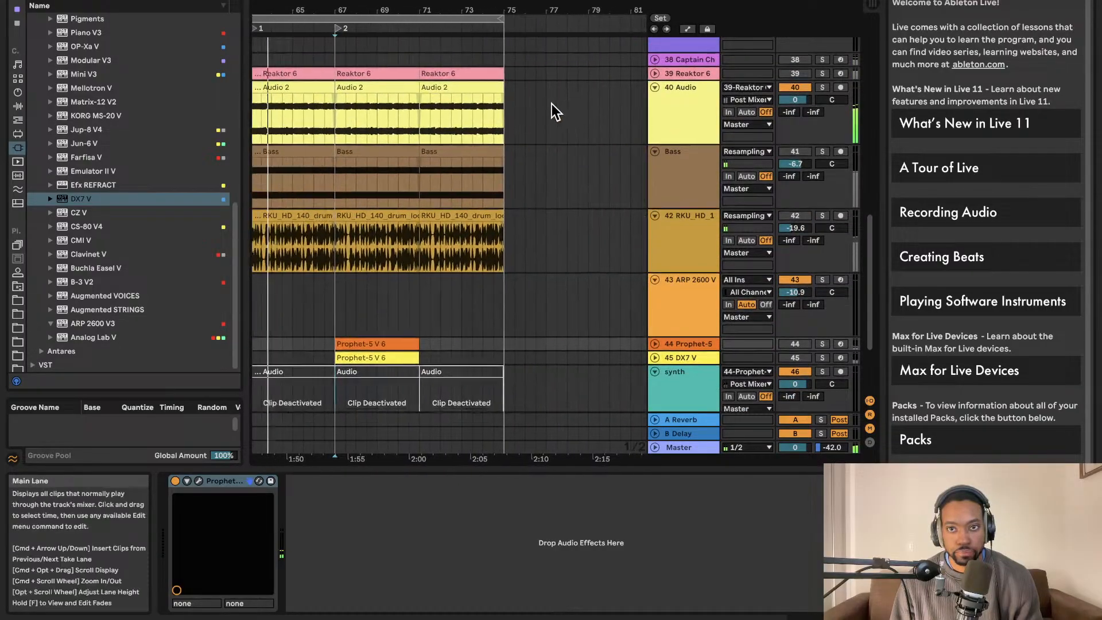
scroll(525, 104, "down", 4)
scroll(520, 105, "down", 4)
scroll(521, 109, "right", 2)
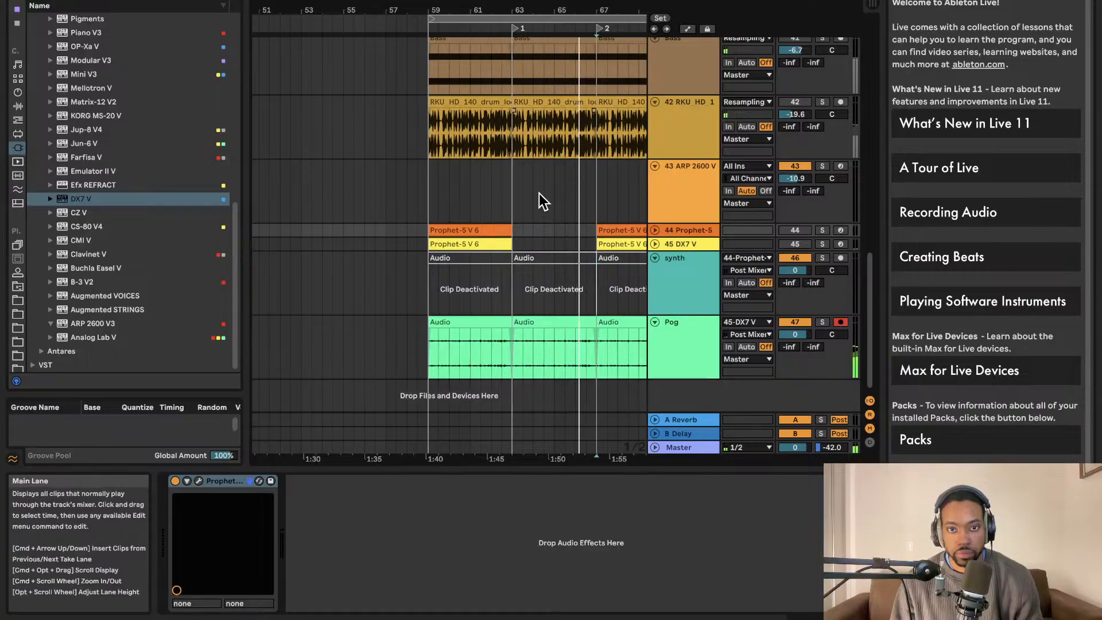
scroll(543, 214, "right", 3)
scroll(543, 217, "right", 1)
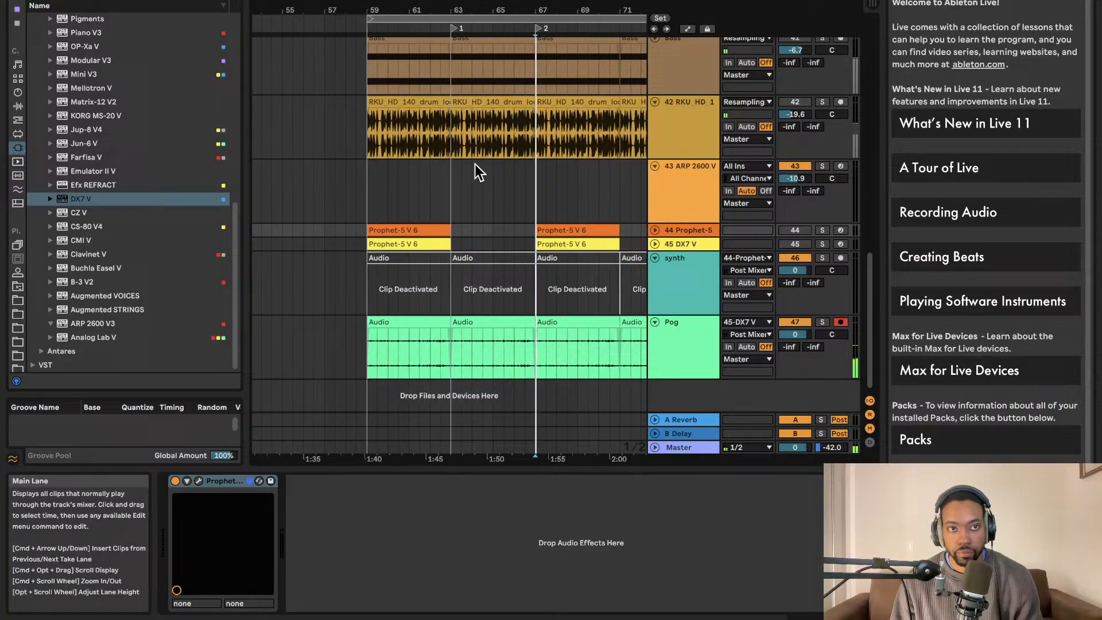
Audition kick samples in the Thunder kicks folder of the user sample library, including Wired_Kick, Kick_Taco and Kick_Punk.
scroll(18, 287, "down", 3)
left_click(17, 295)
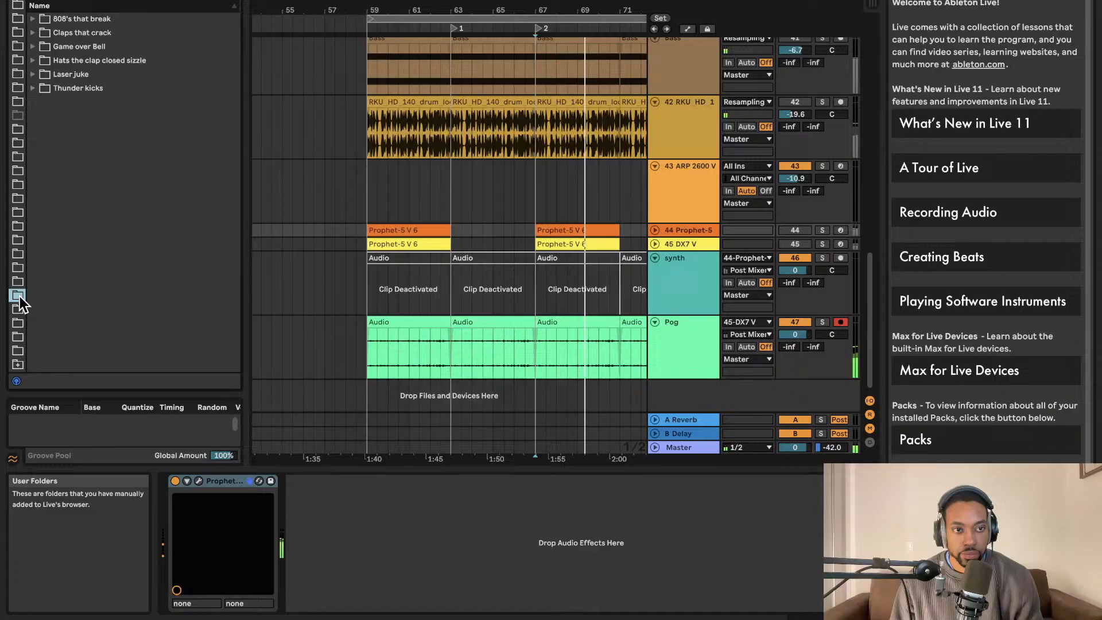
left_click(36, 86)
left_click(72, 116)
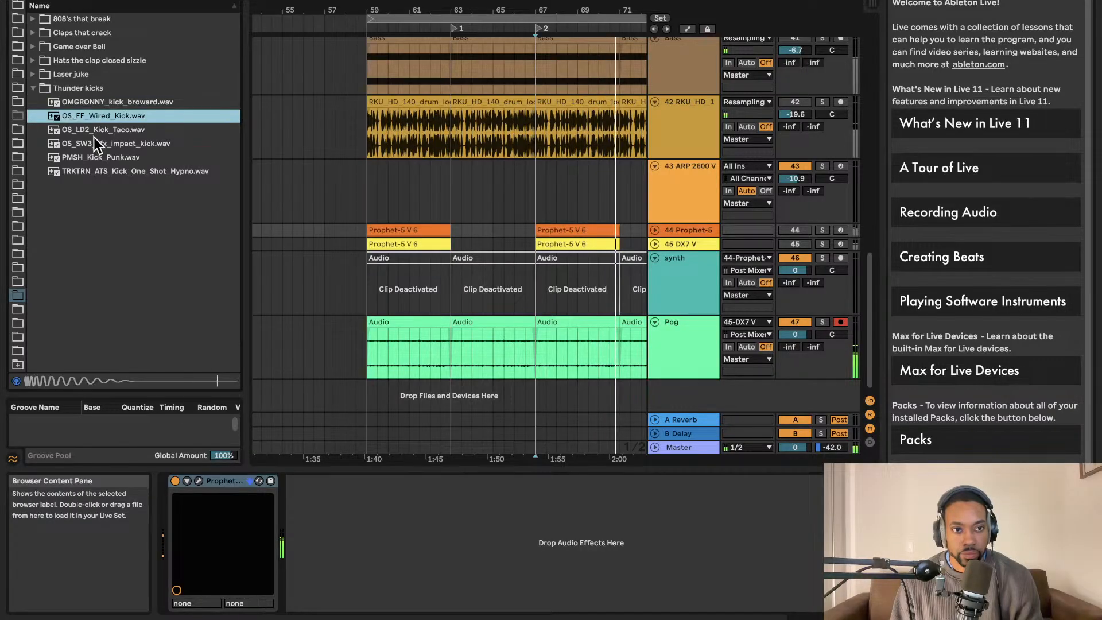
left_click(88, 129)
left_click(97, 157)
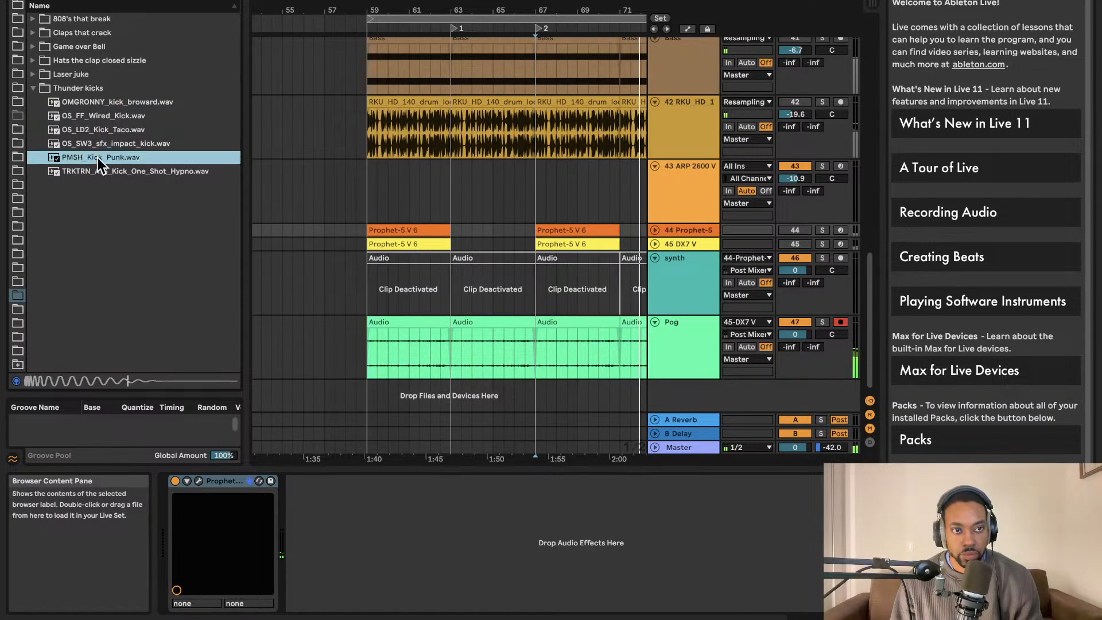
left_click(90, 170)
left_click(88, 115)
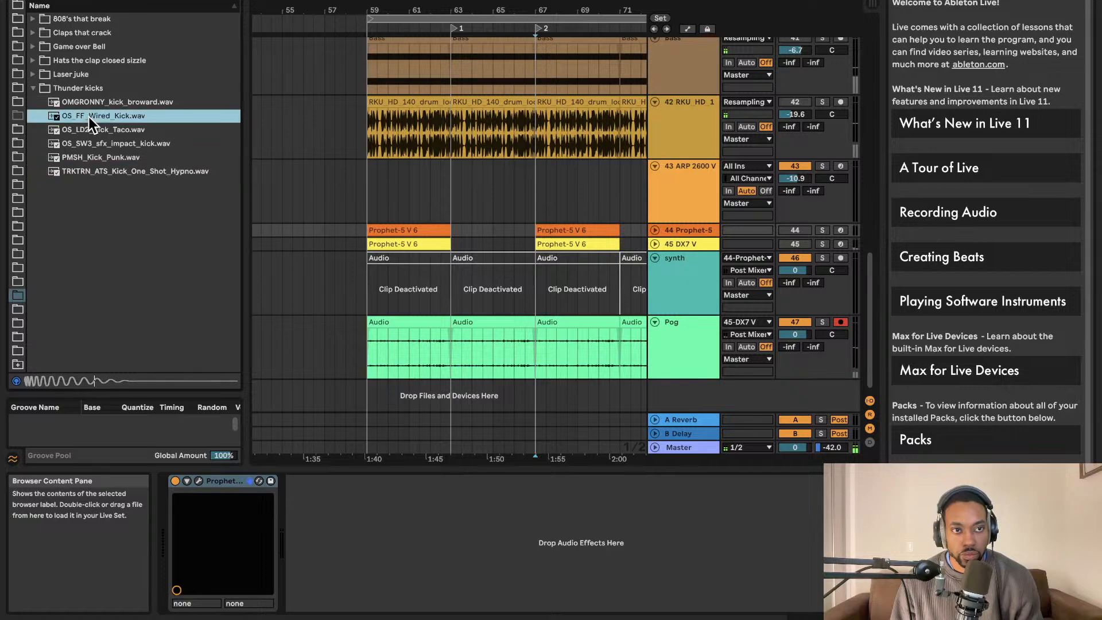
Audition closed hi-hat samples in the Hats the clap closed sizzle folder, and open the Claps that crack folder.
left_click(39, 62)
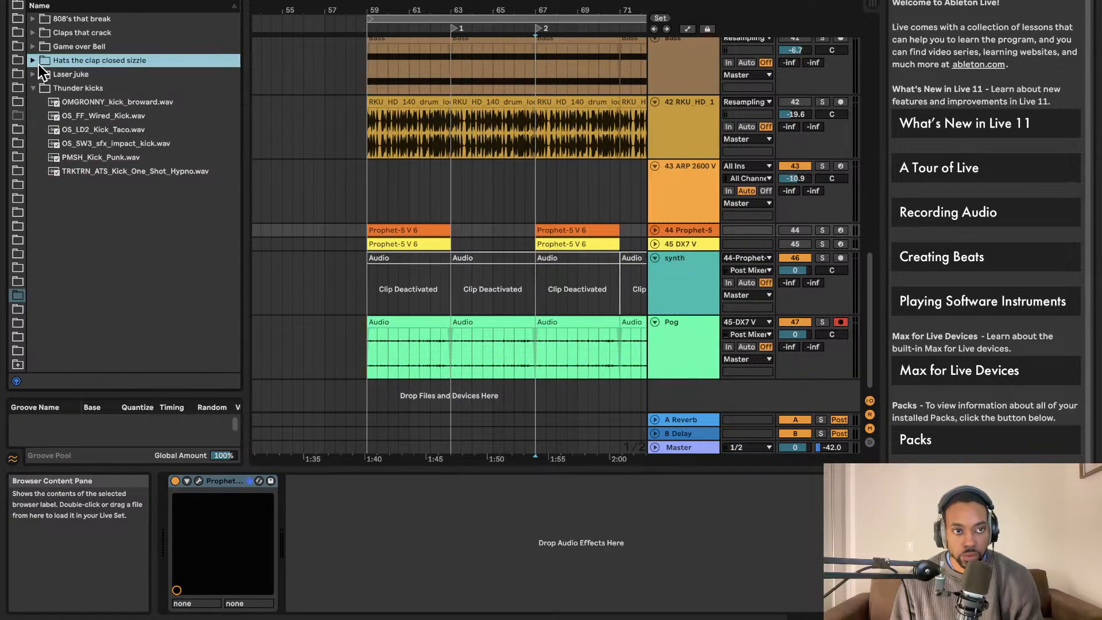
left_click(39, 64)
left_click(65, 89)
left_click(97, 157)
left_click(95, 117)
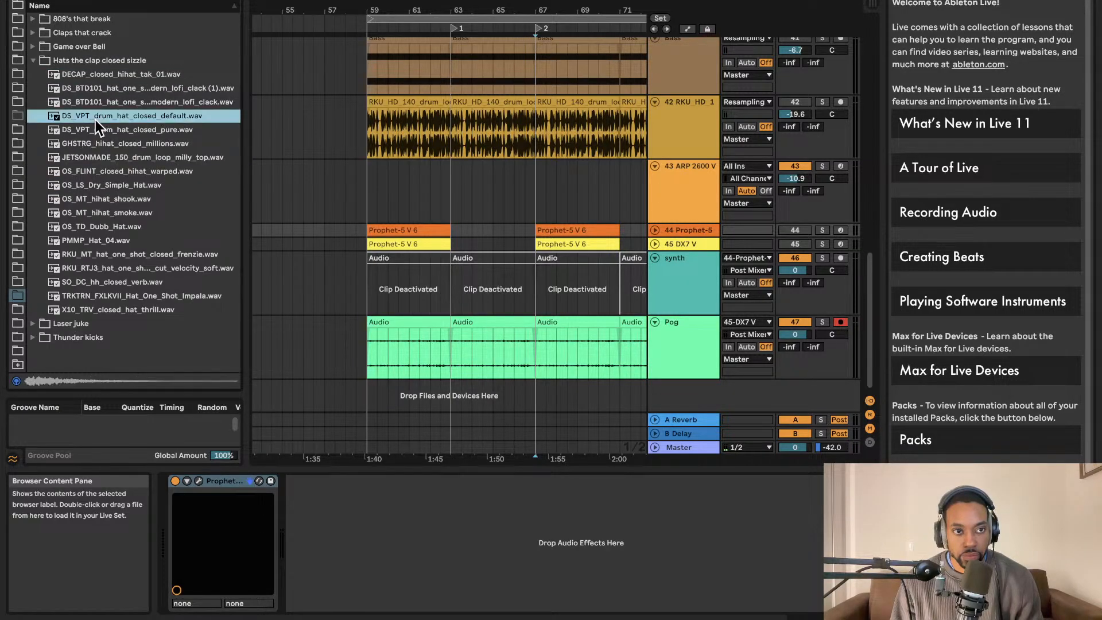
left_click(94, 159)
left_click(96, 226)
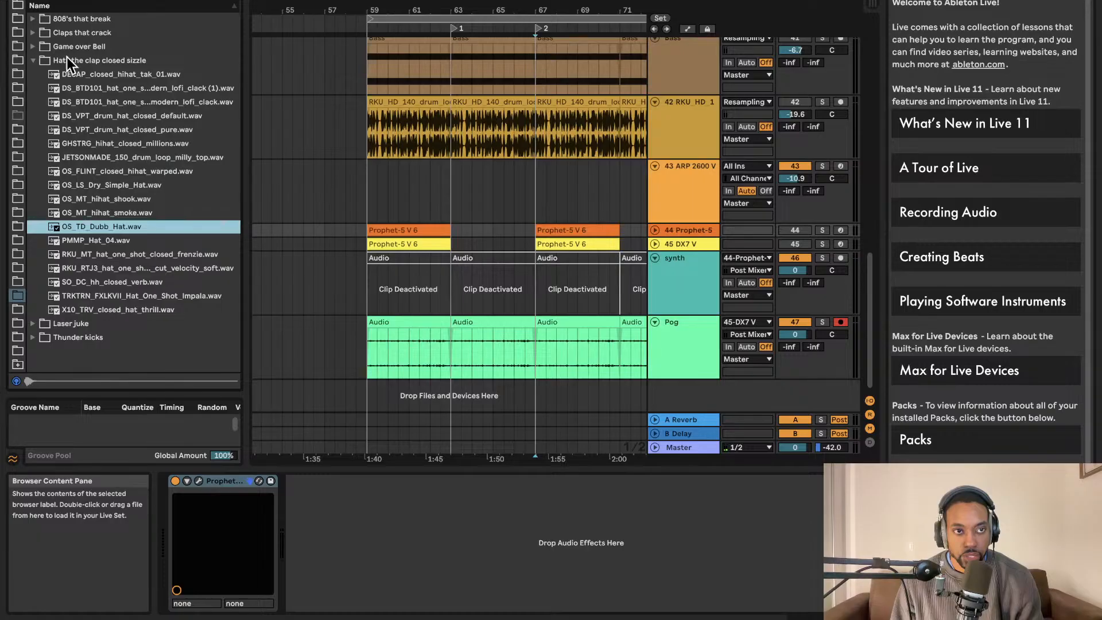
left_click(39, 46)
left_click(36, 33)
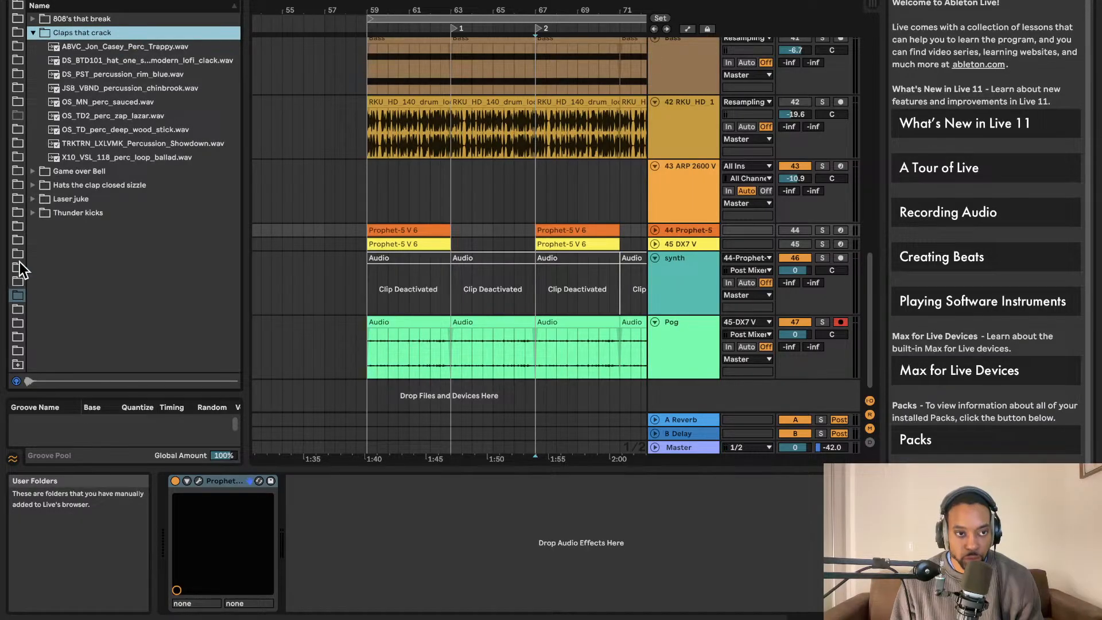
Return to the plug-ins, load Clavinet V onto a new track below Pog, unfold the track and open the instrument's interface.
scroll(317, 245, "right", 5)
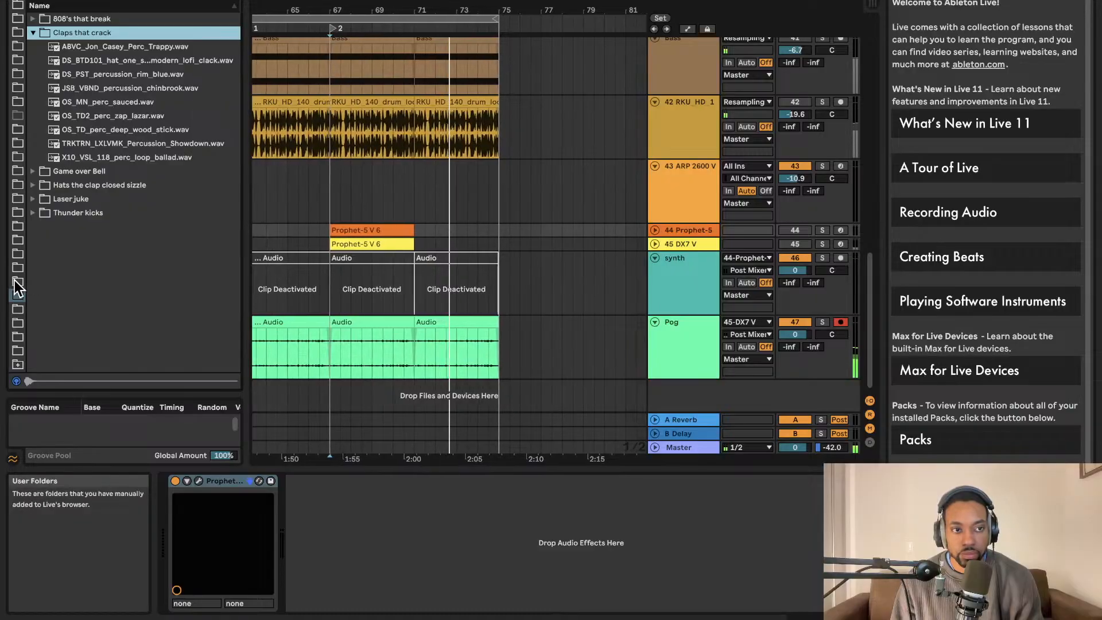
scroll(16, 284, "up", 5)
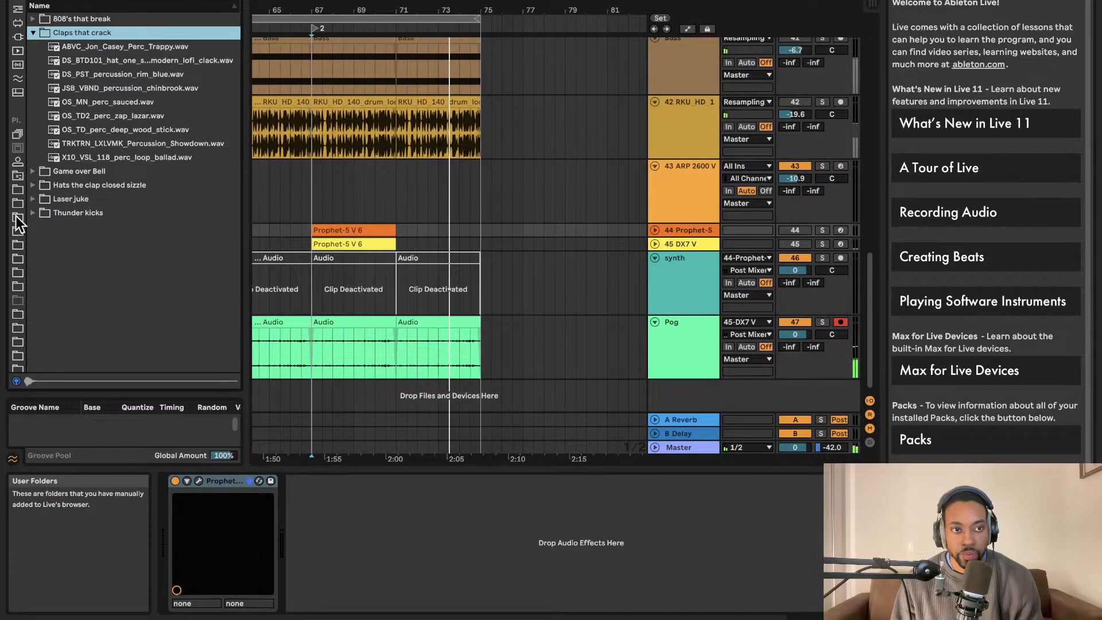
scroll(20, 219, "up", 5)
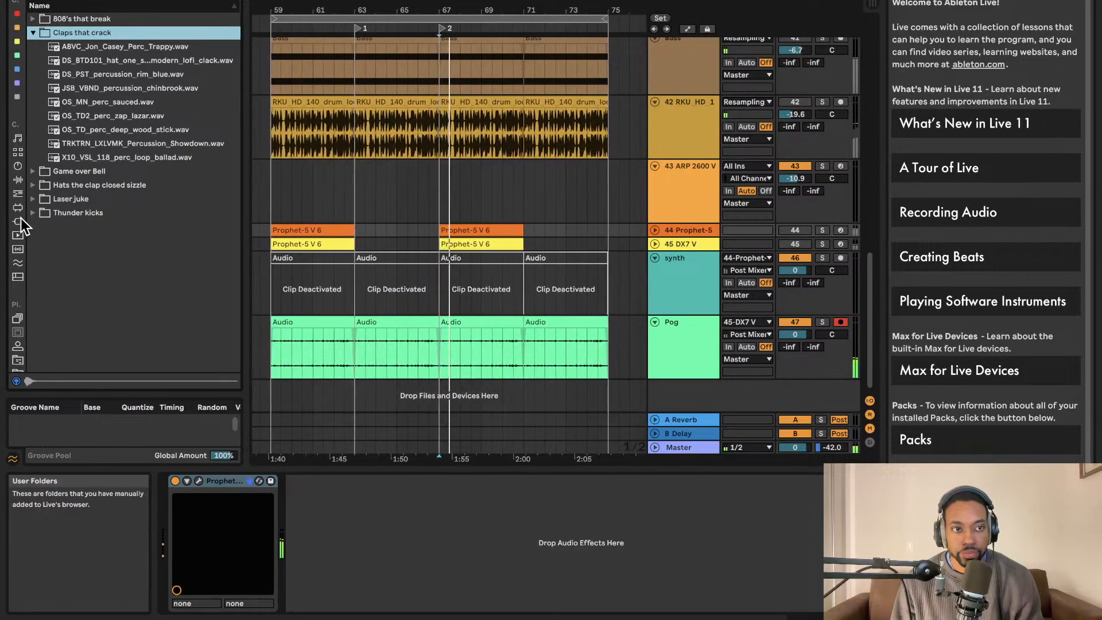
left_click(17, 226)
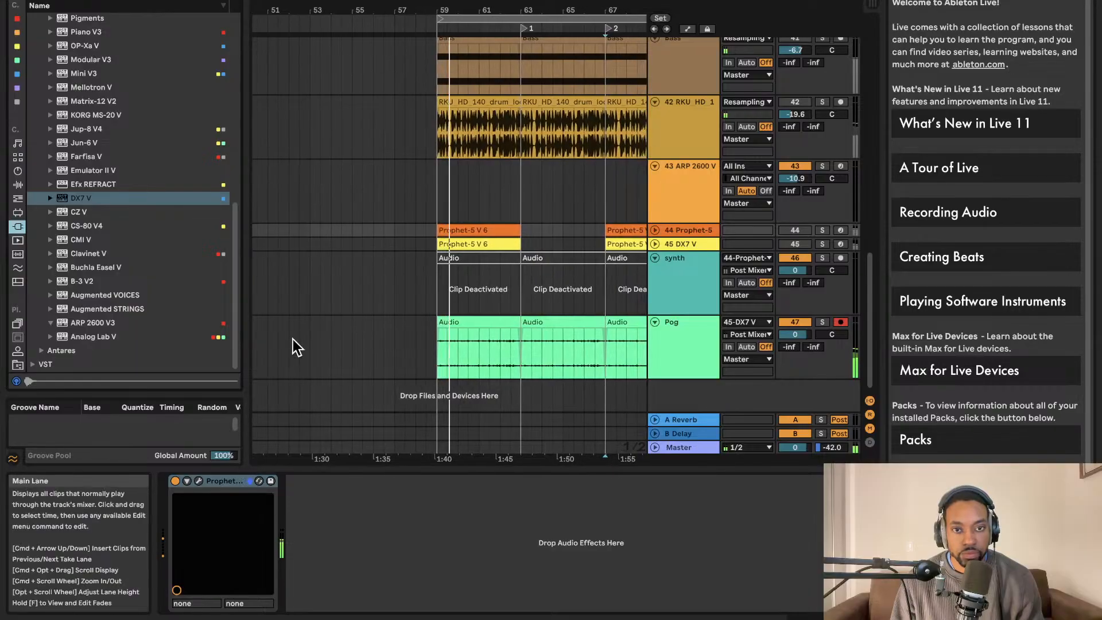
left_click(89, 256)
left_click_drag(693, 398, 695, 399)
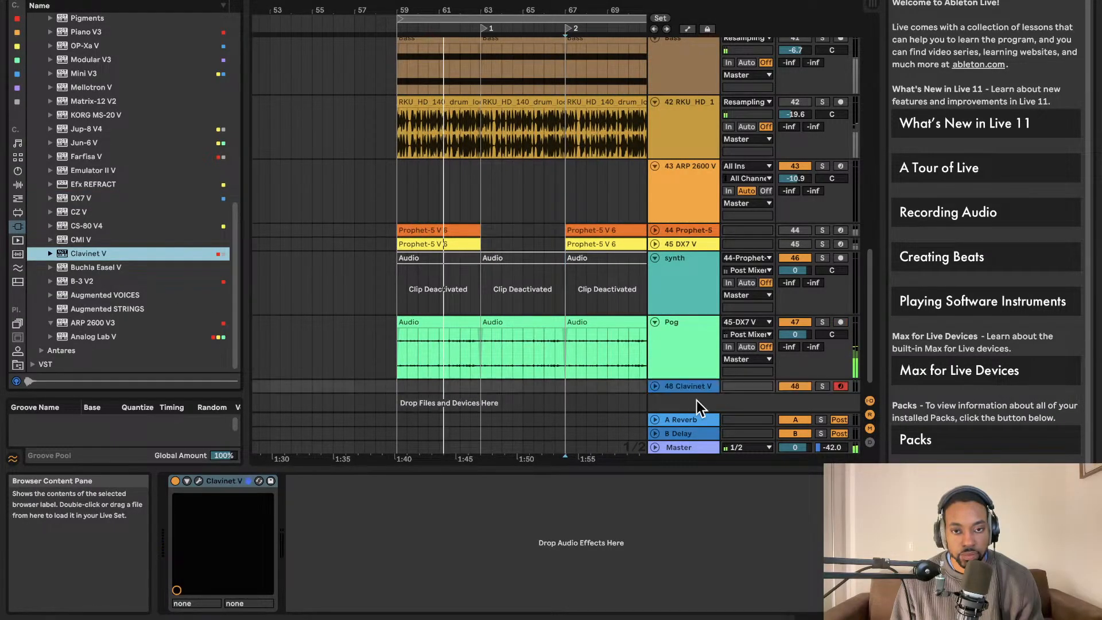
left_click(655, 386)
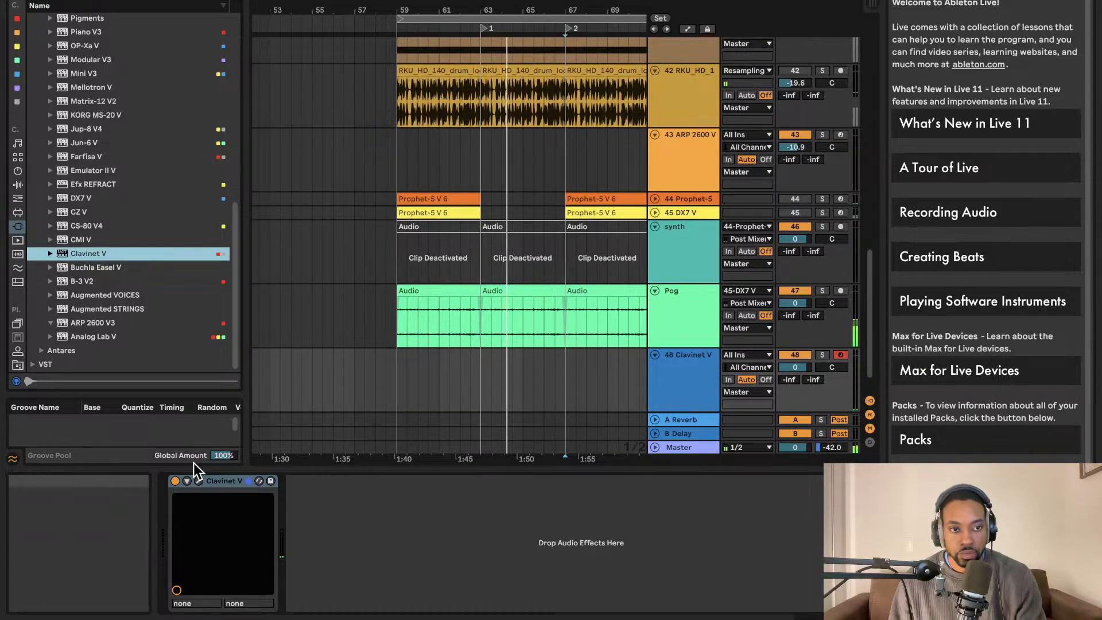
left_click(204, 479)
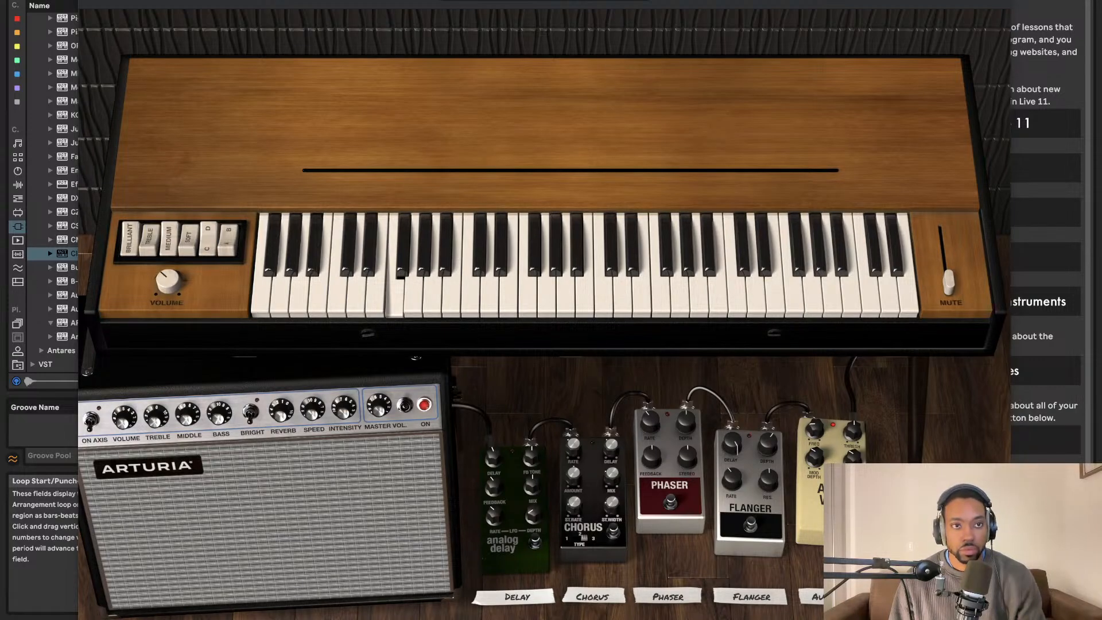
Hide the Clavinet V interface, stop playback and capture the notes just played as a MIDI clip at bar 67.
key("ctrl+alt+p")
key("space")
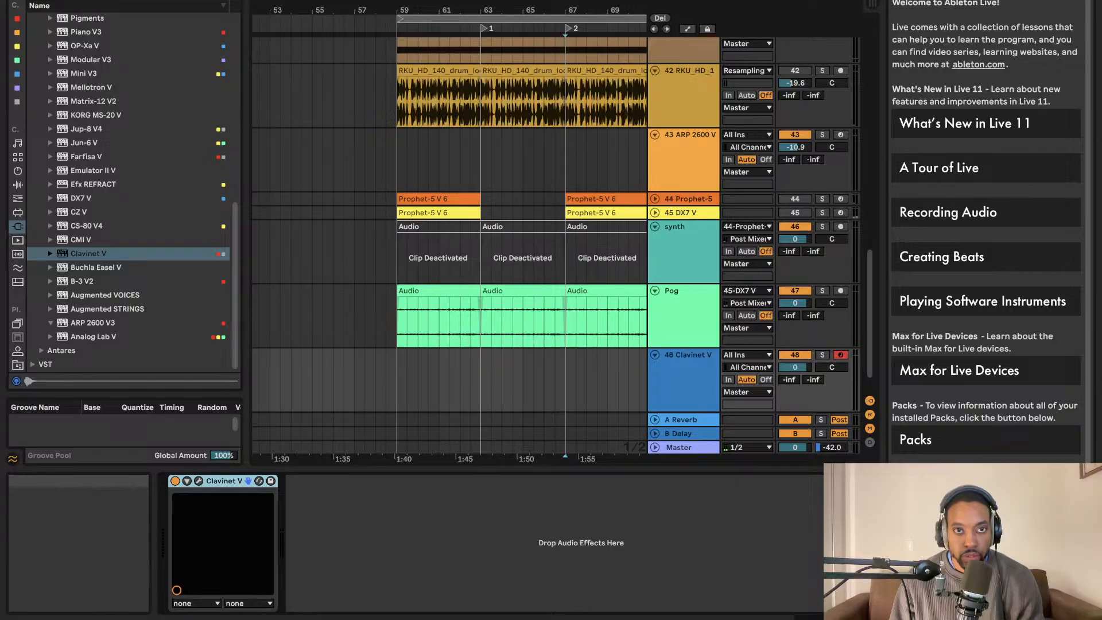
key("ctrl+shift+c")
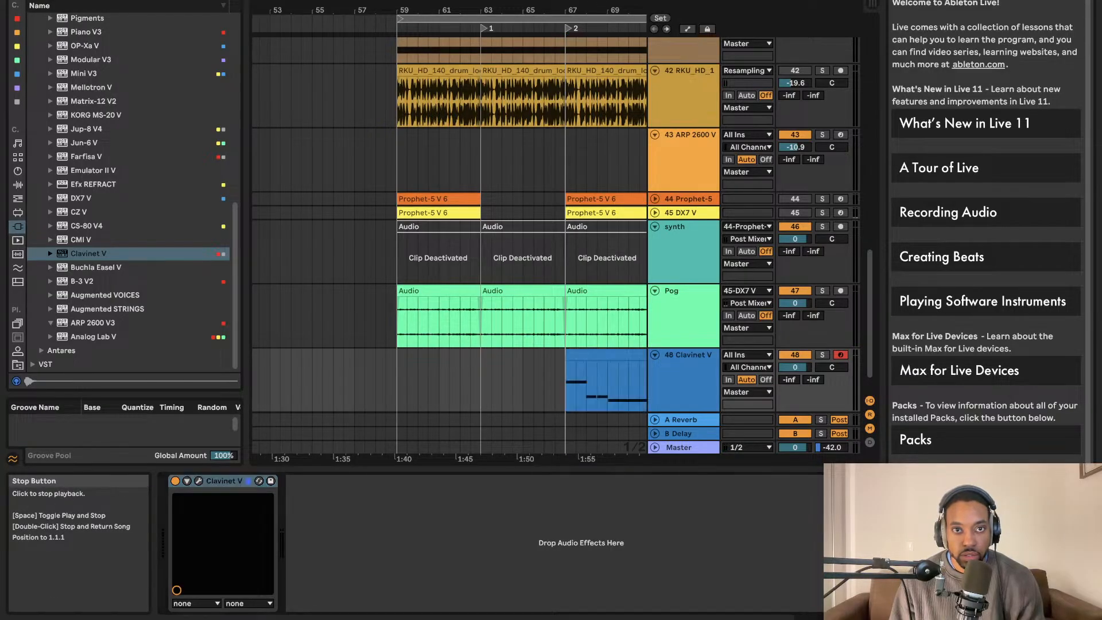
Return to the start of the arrangement and look over the tracks down to Clavinet V.
scroll(548, 321, "right", 3)
key("Home")
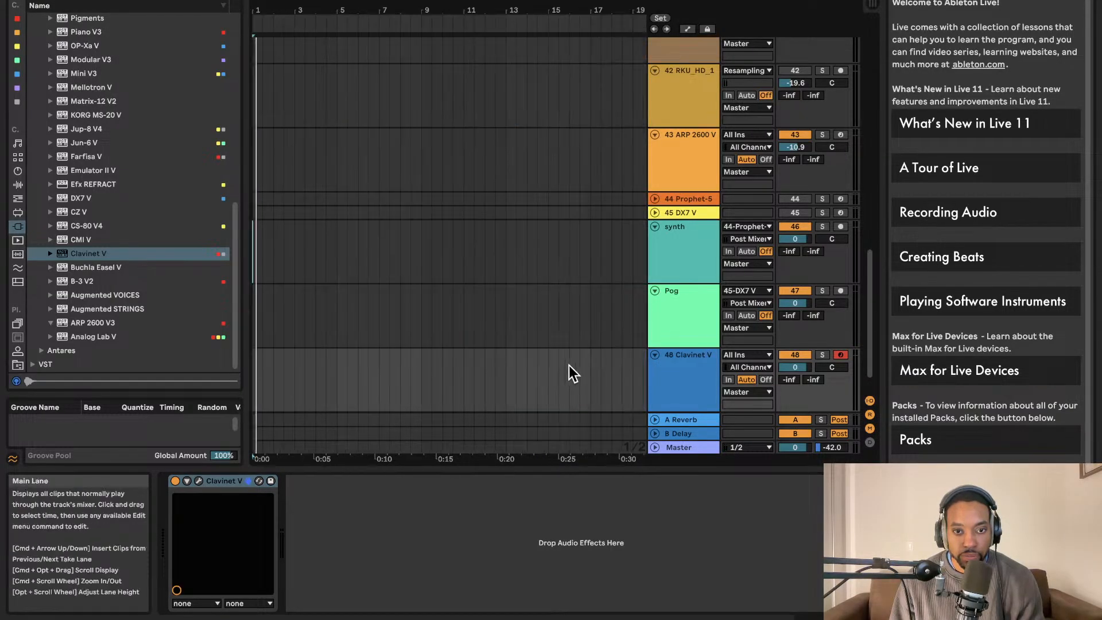
scroll(394, 350, "up", 4)
scroll(411, 347, "down", 4)
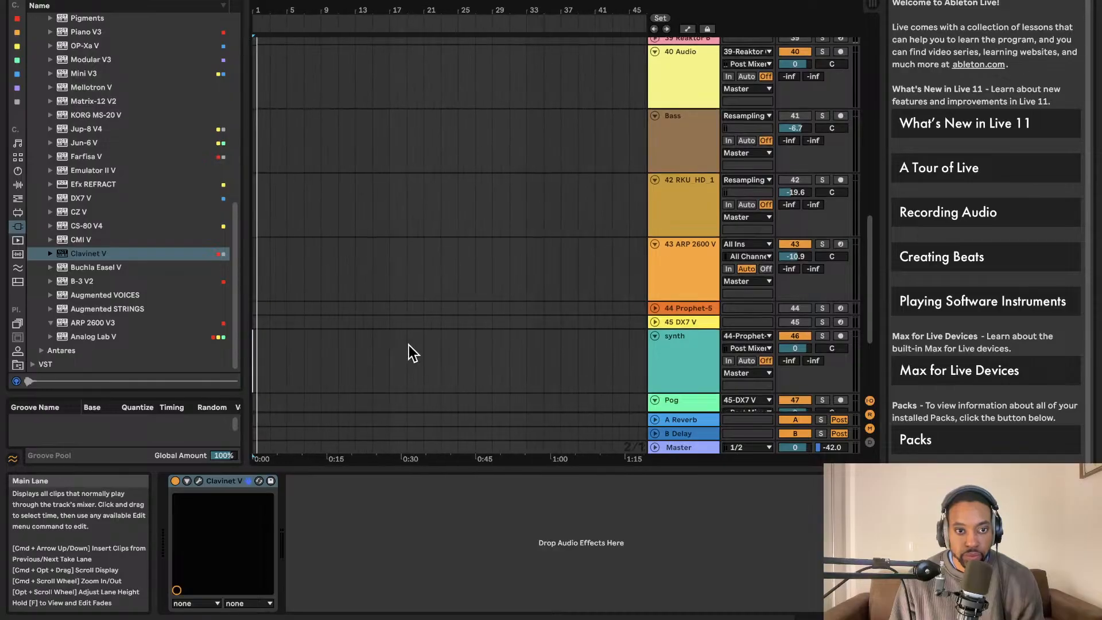
scroll(410, 344, "down", 4)
scroll(403, 342, "up", 3)
scroll(399, 339, "down", 2)
left_click(395, 336)
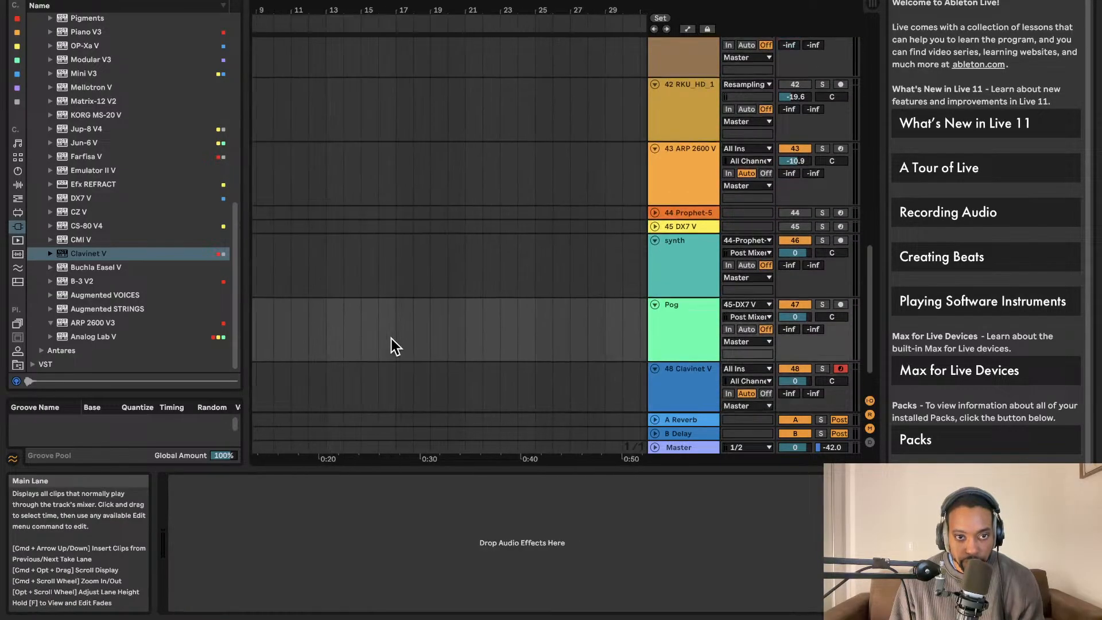
Align the captured Clavinet V clip with the start of bar 67 and play the arrangement.
scroll(393, 338, "down", 3)
scroll(396, 332, "up", 8)
scroll(394, 332, "up", 3)
scroll(394, 331, "down", 5)
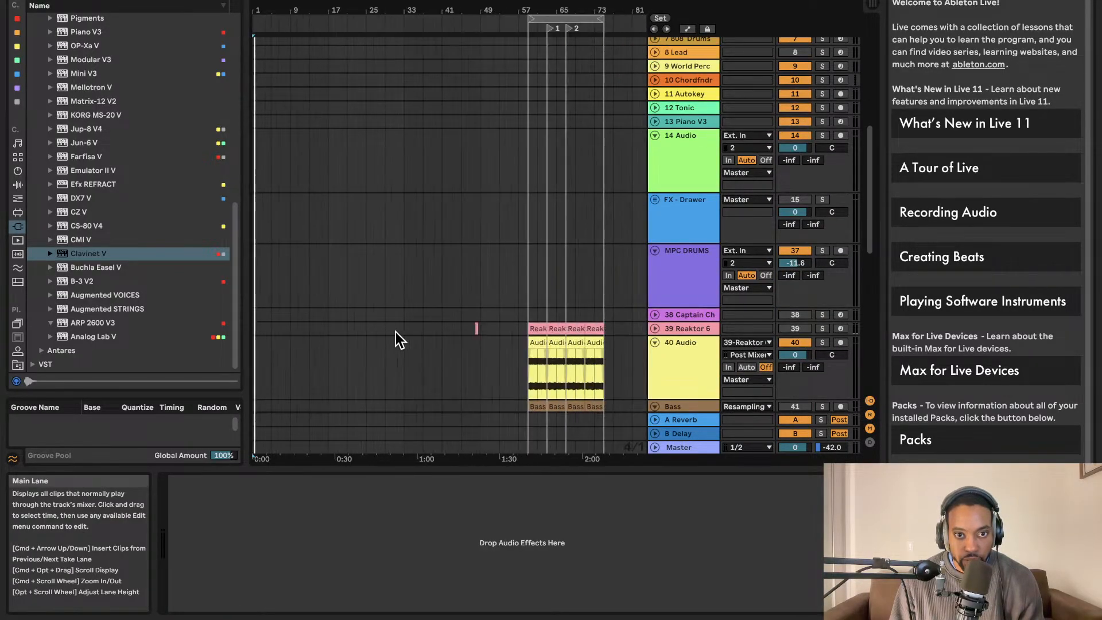
scroll(395, 332, "up", 2)
scroll(395, 332, "down", 7)
scroll(402, 324, "right", 3)
scroll(406, 321, "up", 3)
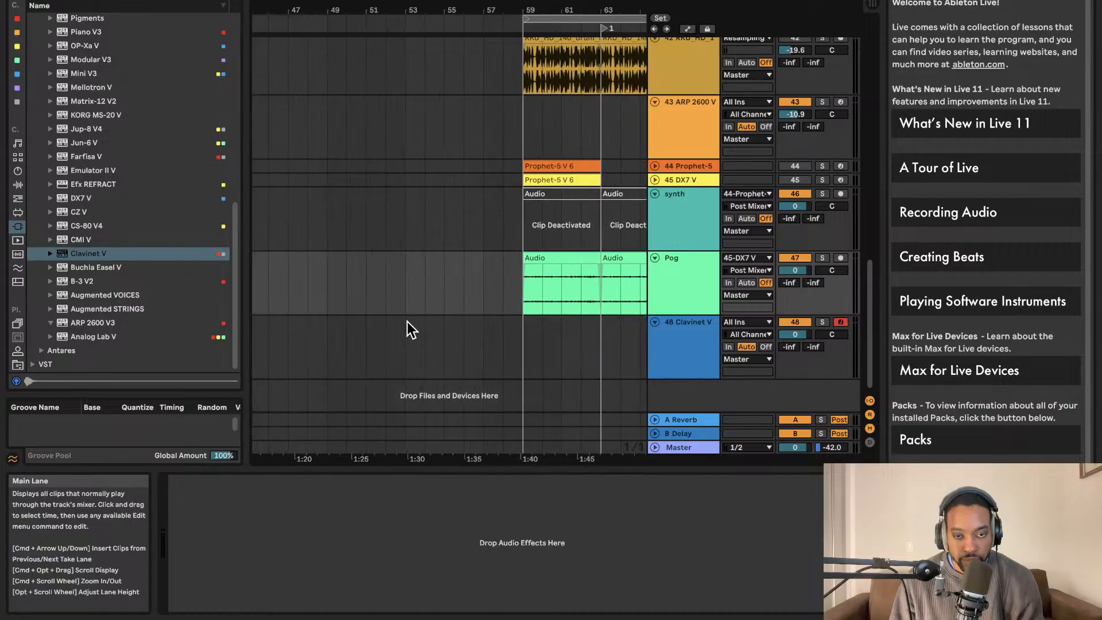
scroll(408, 321, "right", 5)
mouse_move(452, 326)
left_mouse_down()
mouse_move(382, 326)
mouse_move(449, 326)
left_mouse_up()
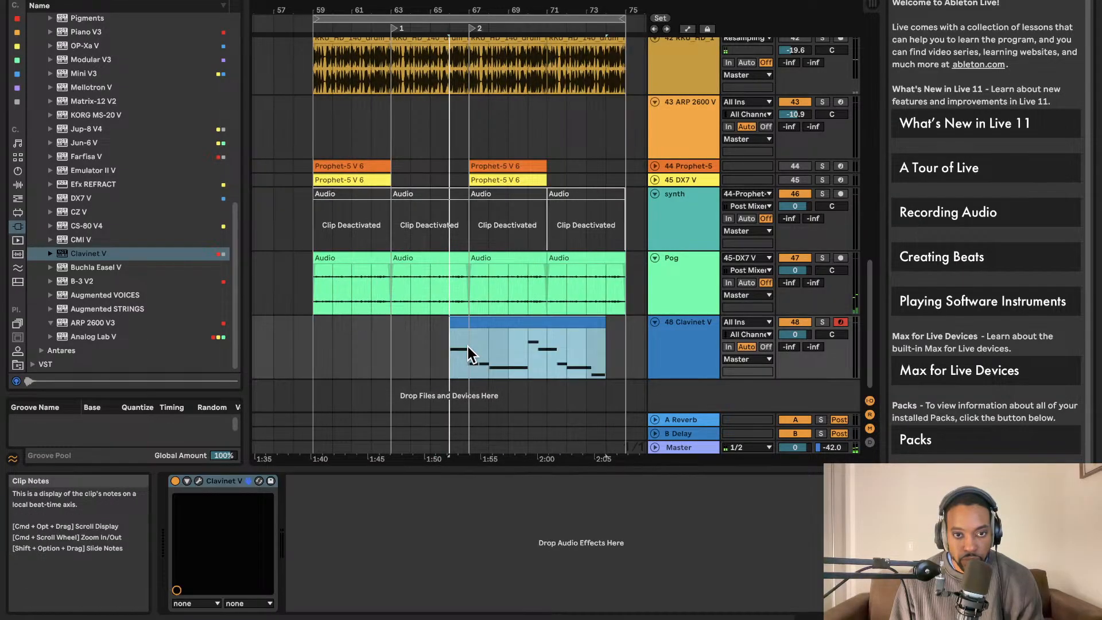
key("space")
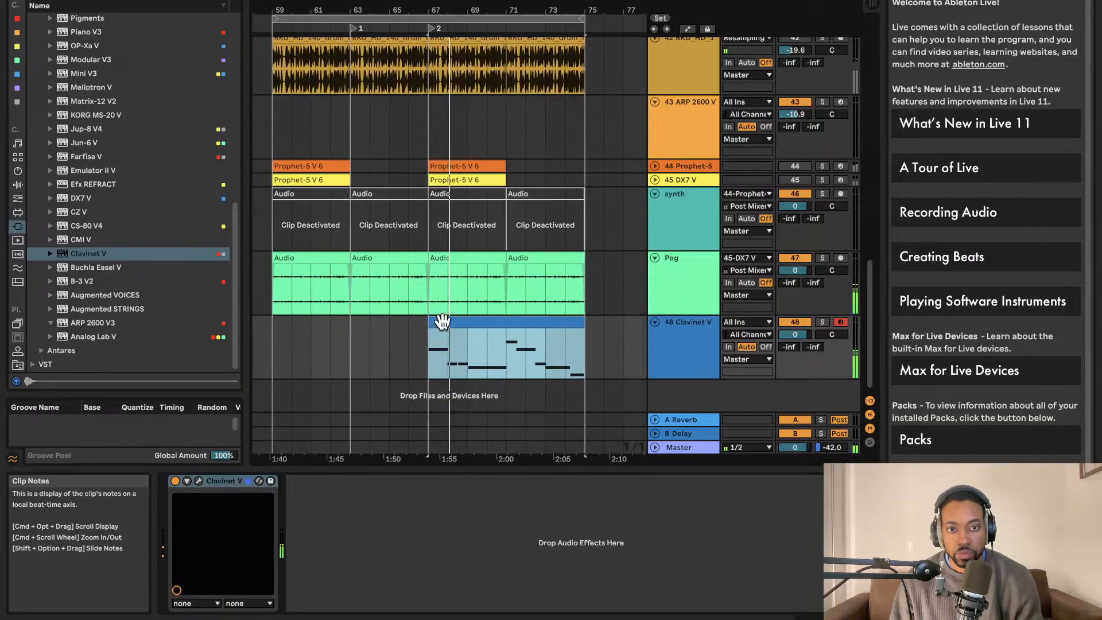
Select all notes of the Clavinet V clip in the enlarged note editor, and return to the full arrangement.
double_click(445, 322)
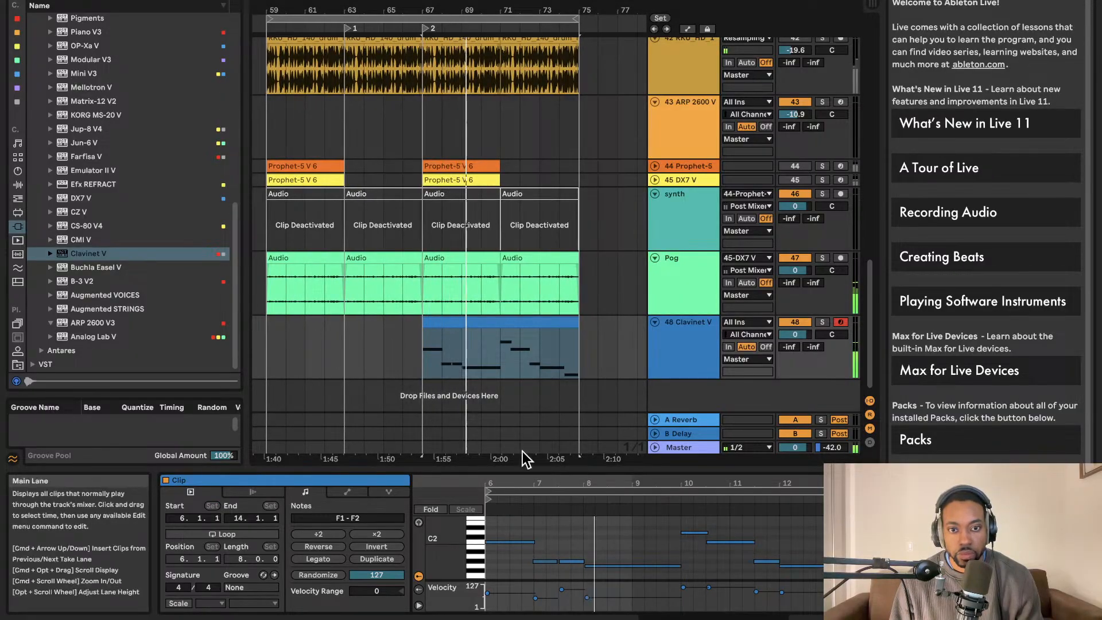
left_click_drag(521, 462, 520, 279)
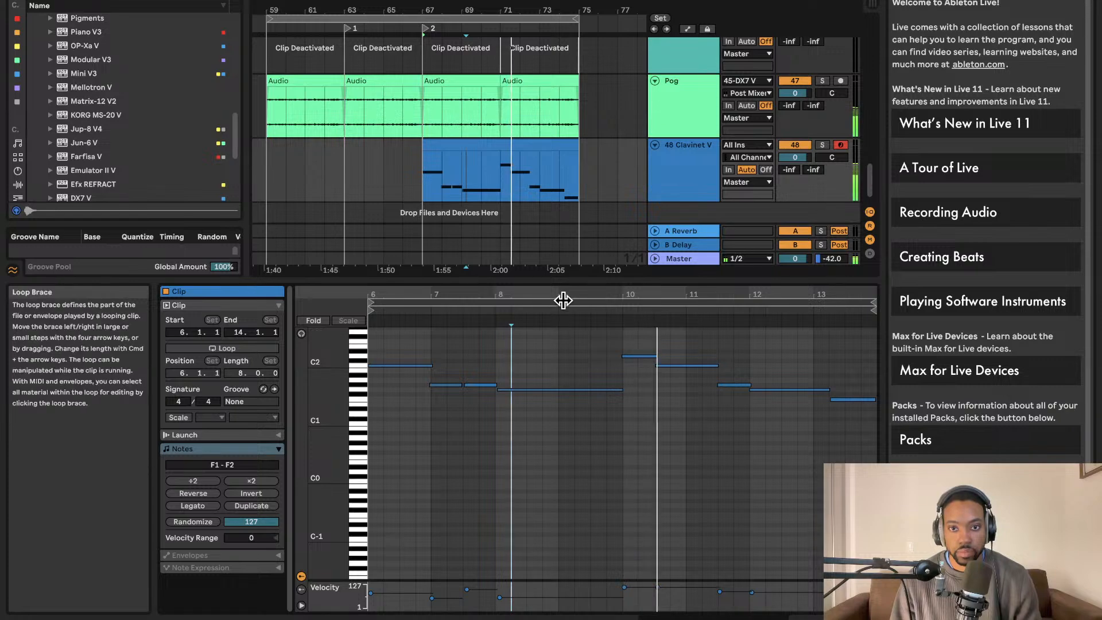
left_click(597, 456)
key("super+a")
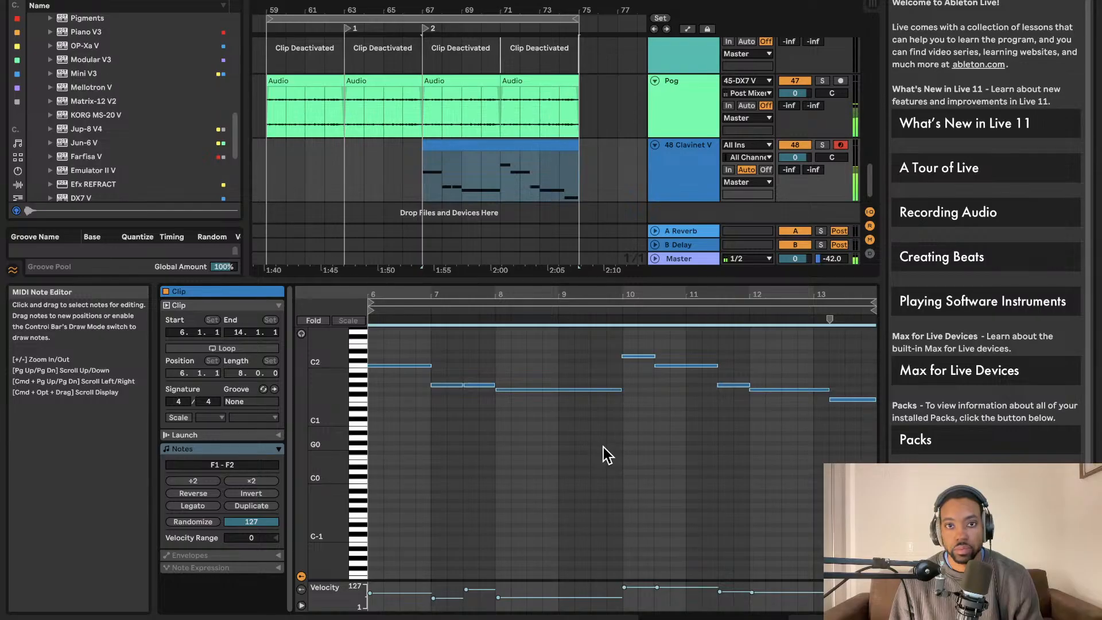
left_click(474, 164)
scroll(475, 164, "down", 1)
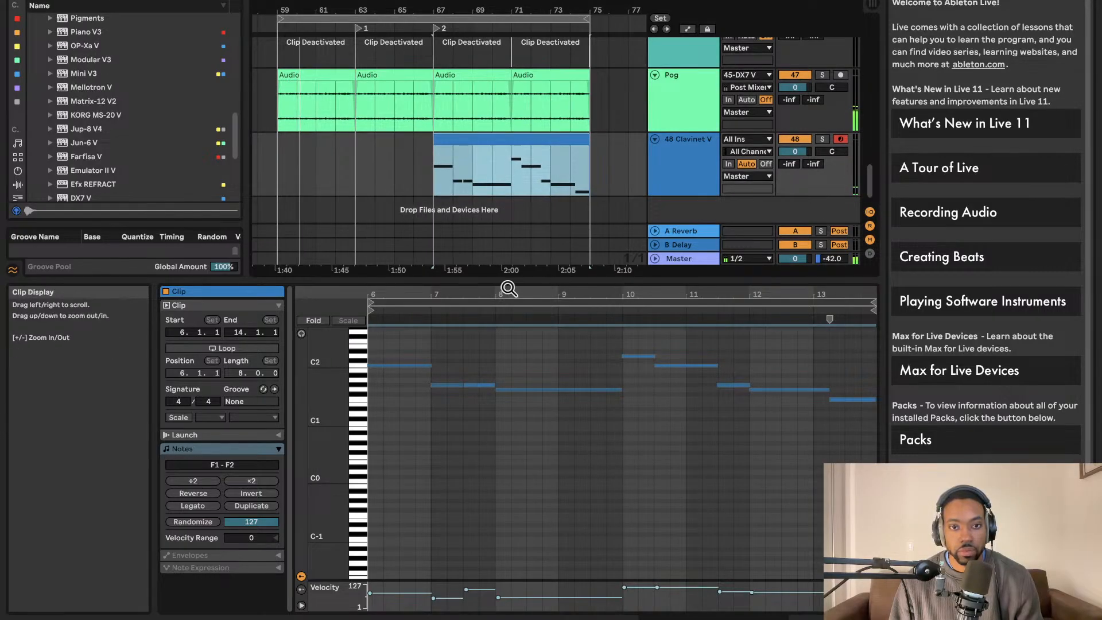
left_click_drag(509, 281, 510, 618)
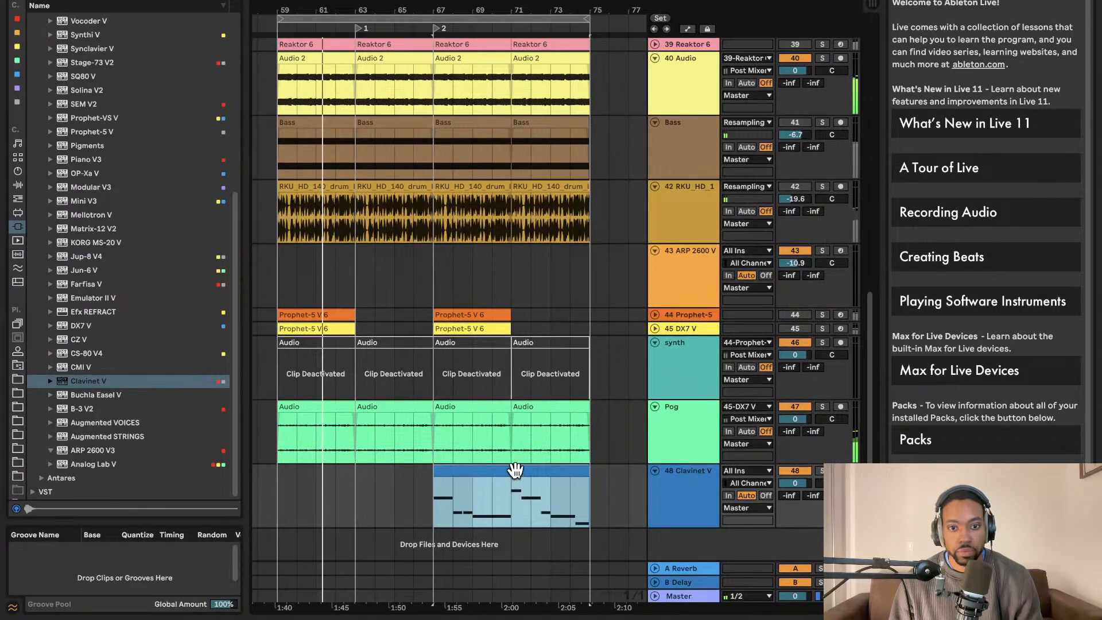
mouse_move(520, 476)
left_mouse_down()
mouse_move(368, 476)
mouse_move(509, 485)
left_mouse_up()
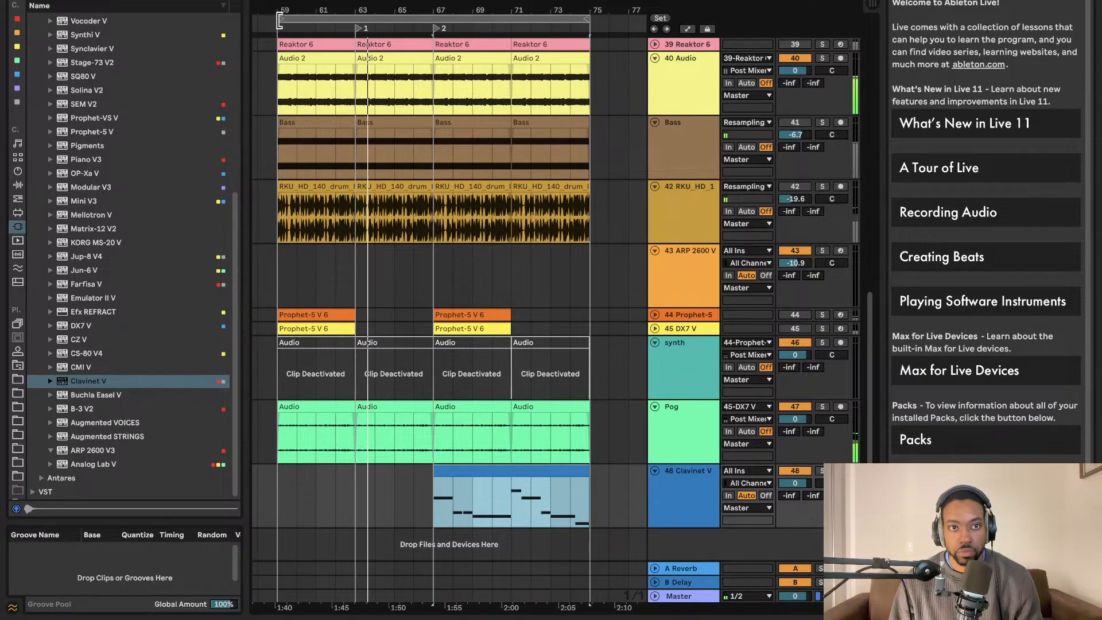
Start the loop at bar 67 and duplicate bars 67 to 75 across all tracks, extending the loop to bar 83.
left_click_drag(279, 20, 428, 20)
left_click(452, 21)
key("Left")
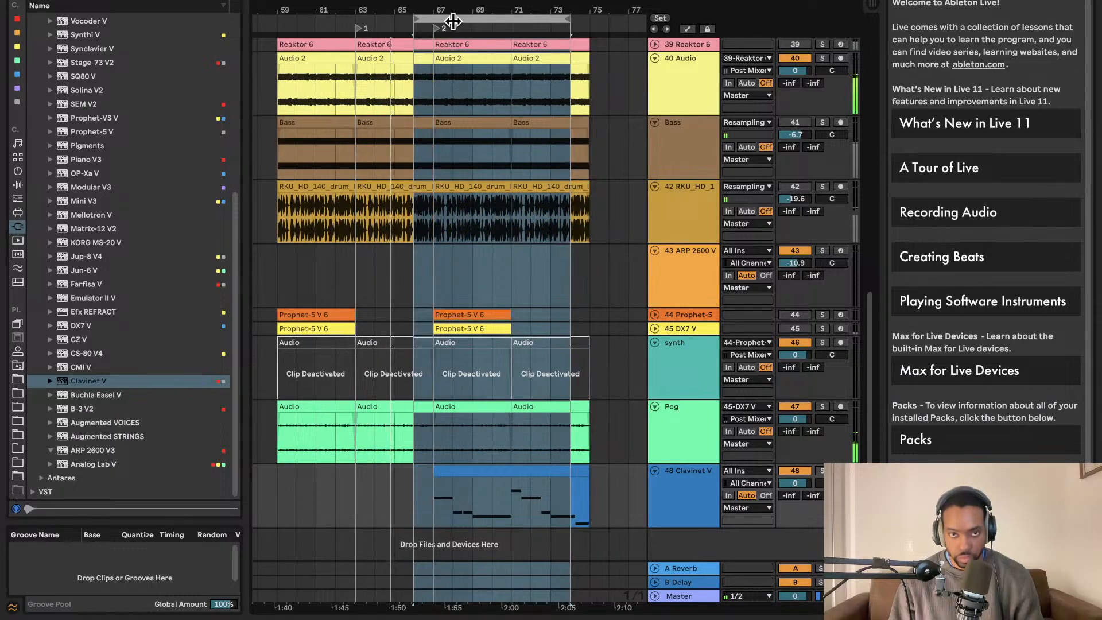
key("ctrl+d")
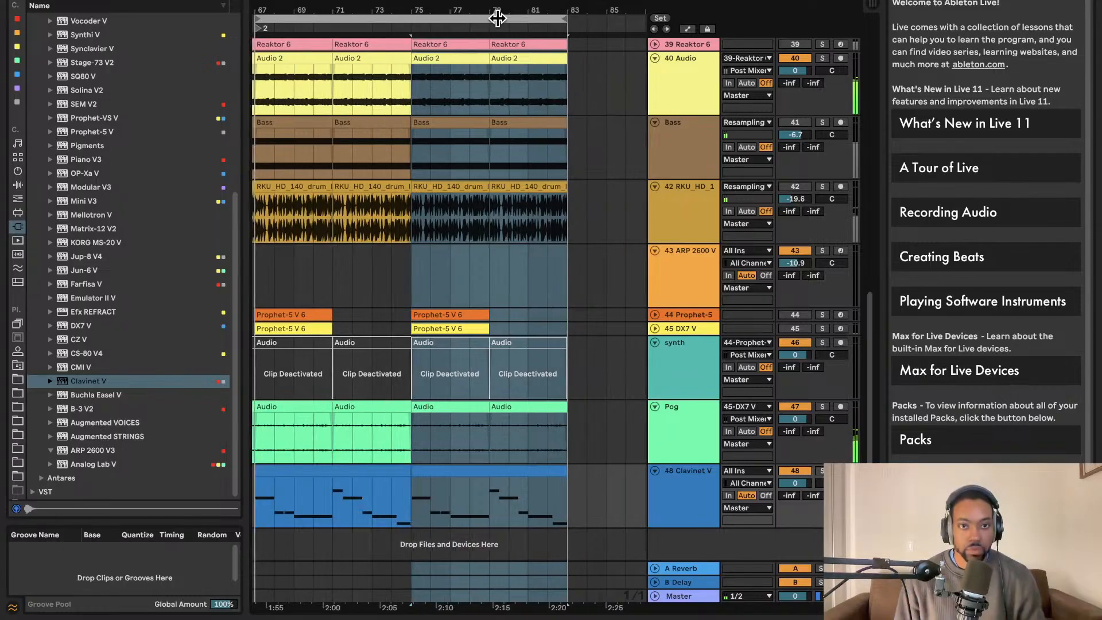
Add a locator at bar 75, where the duplicated section starts.
right_click(415, 32)
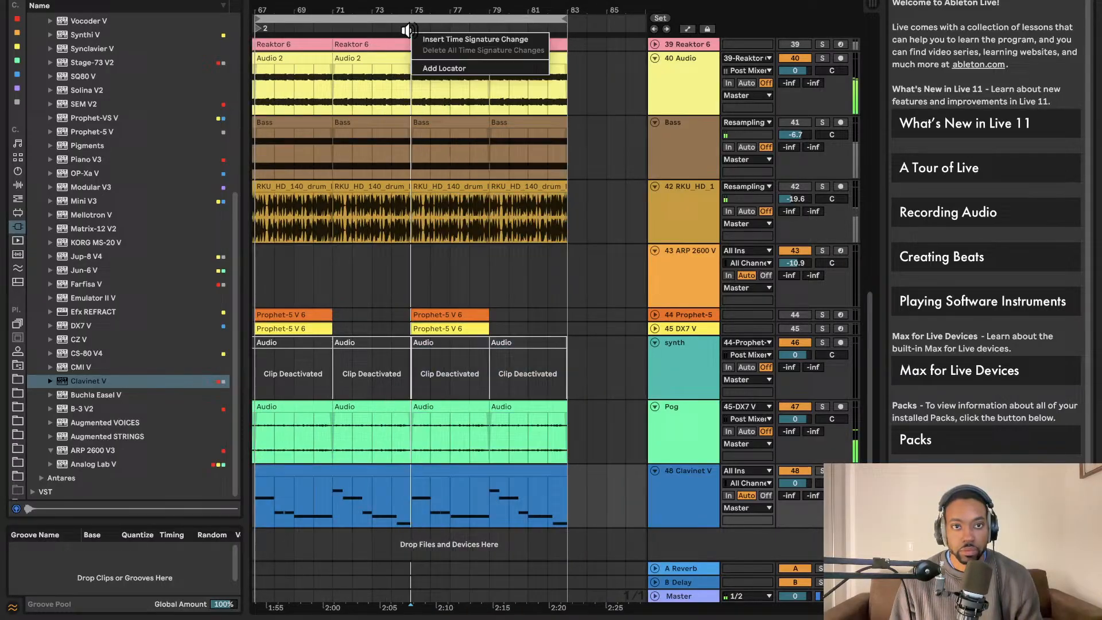
left_click(429, 69)
scroll(443, 76, "down", 2)
scroll(441, 76, "right", 2)
scroll(439, 76, "up", 5)
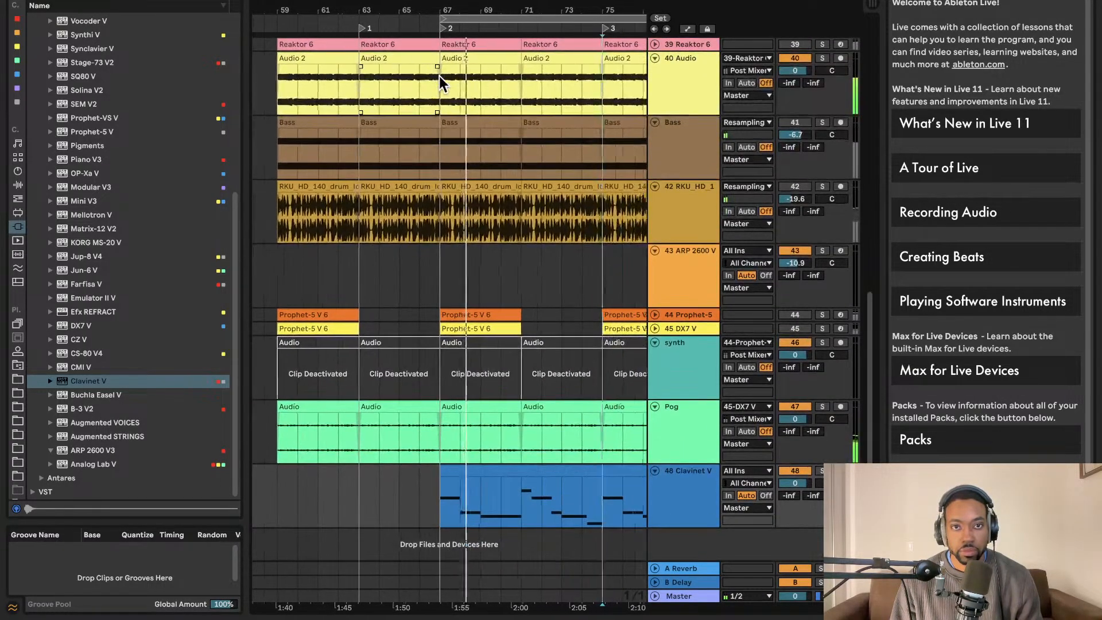
scroll(436, 78, "up", 1)
scroll(436, 76, "up", 3)
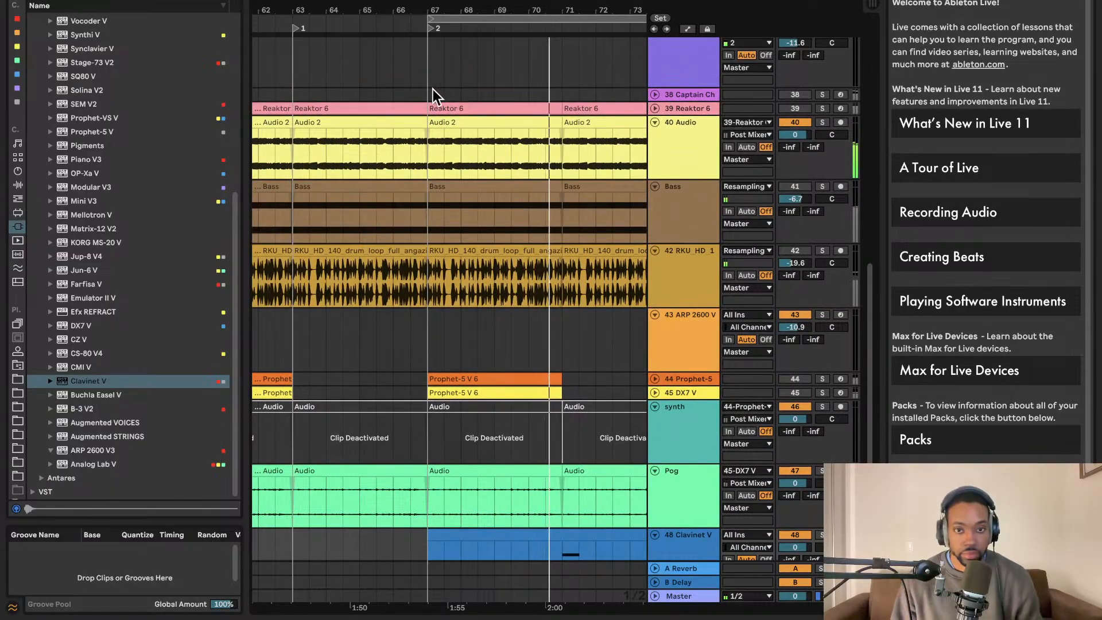
scroll(432, 89, "down", 2)
scroll(433, 93, "right", 2)
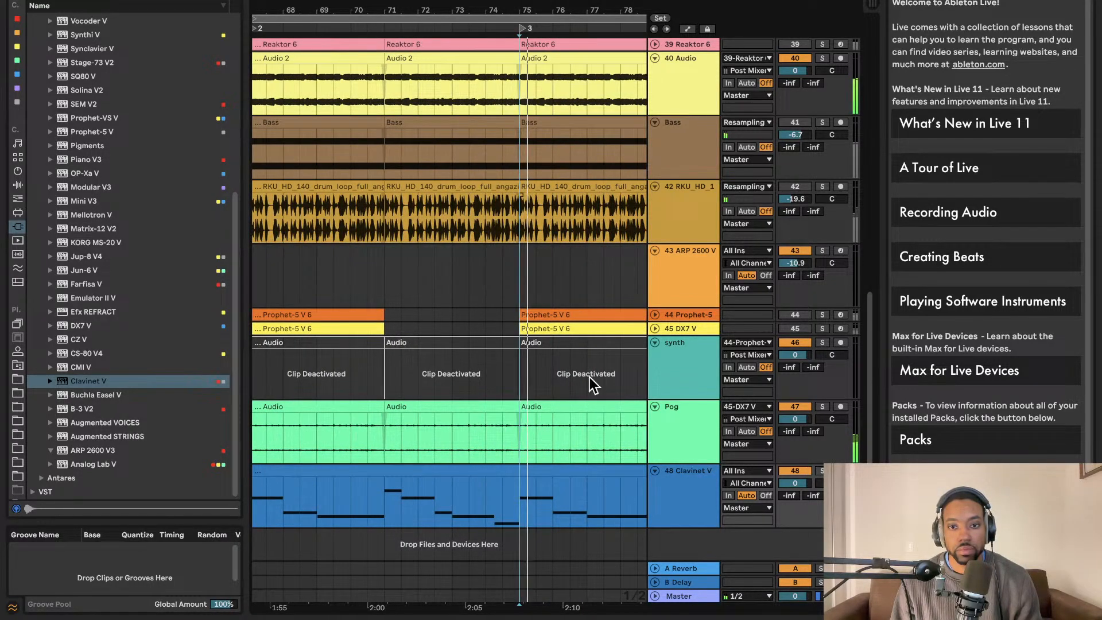
Load ARP 2600 V3 from the plug-ins onto a new track below Clavinet V.
double_click(686, 491)
scroll(332, 319, "down", 3)
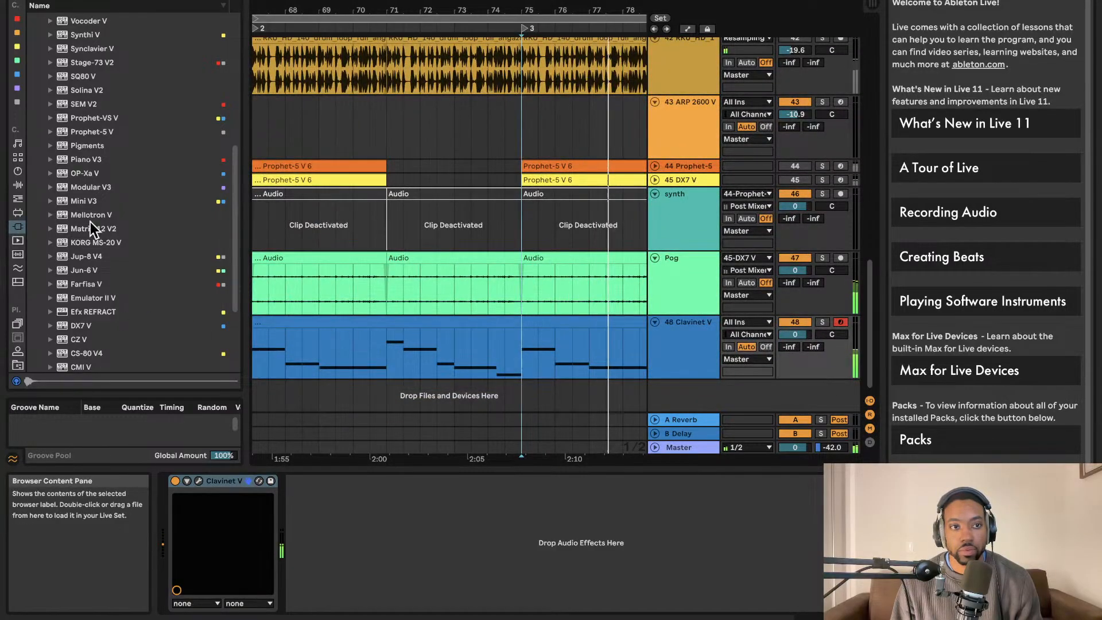
scroll(91, 198, "down", 3)
scroll(95, 209, "down", 3)
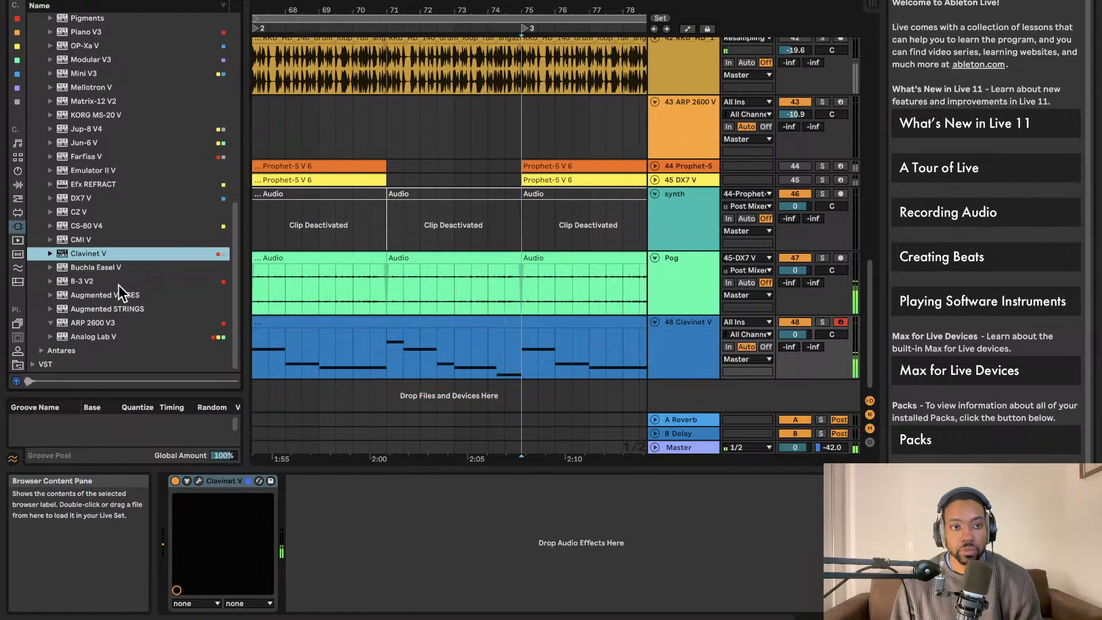
left_click(48, 325)
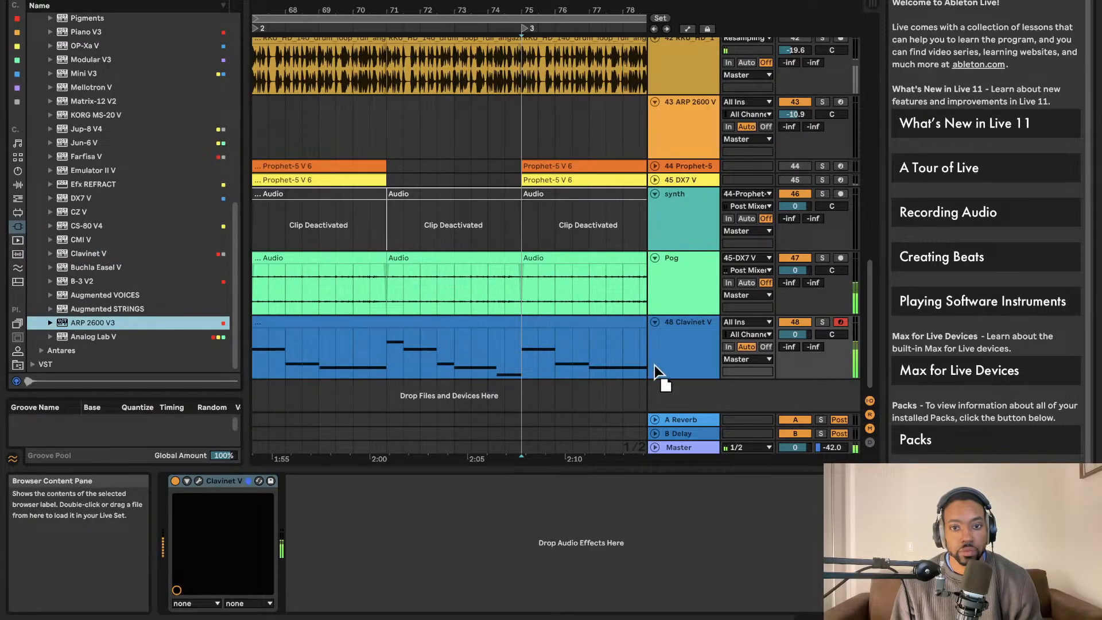
left_click_drag(706, 404, 652, 391)
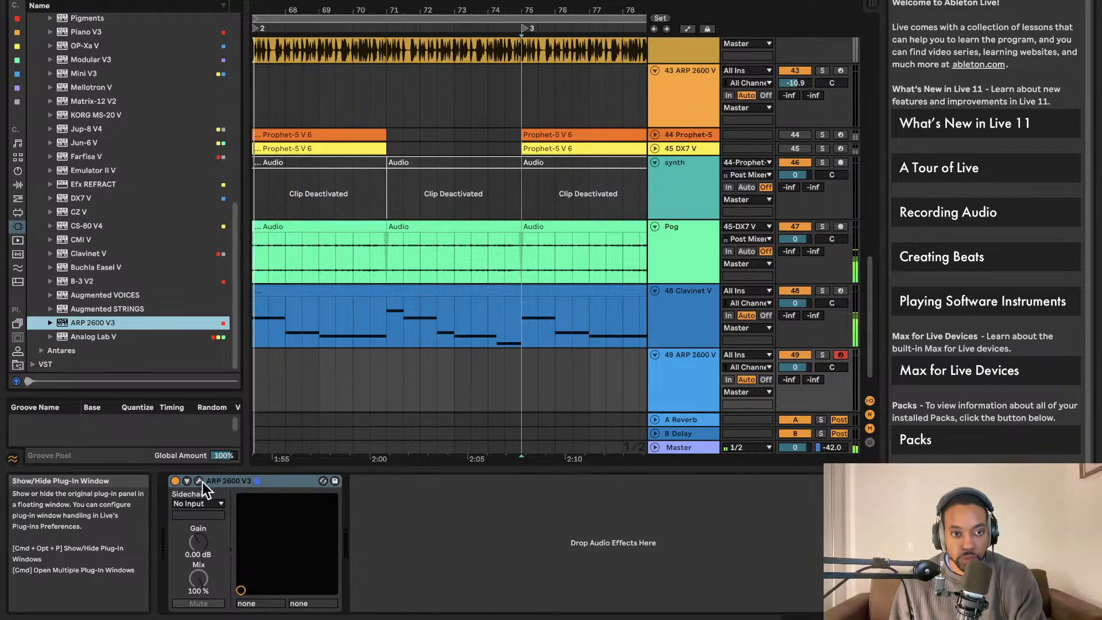
Play the loop and copy the Clavinet V clip at bar 67 down to the new ARP 2600 V3 track.
key("space")
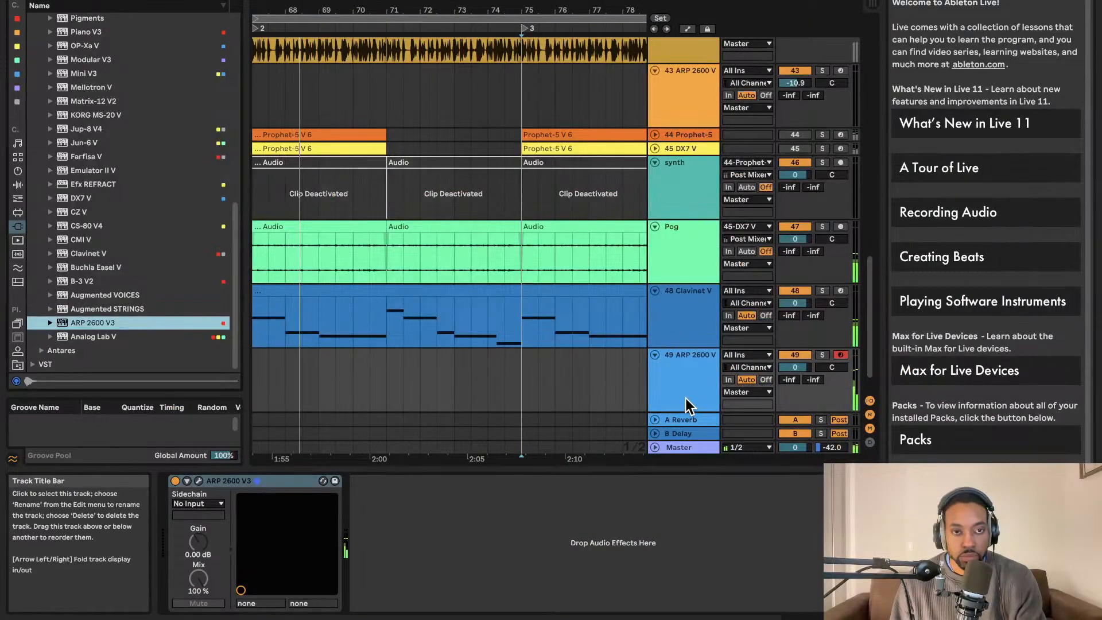
left_click(378, 292)
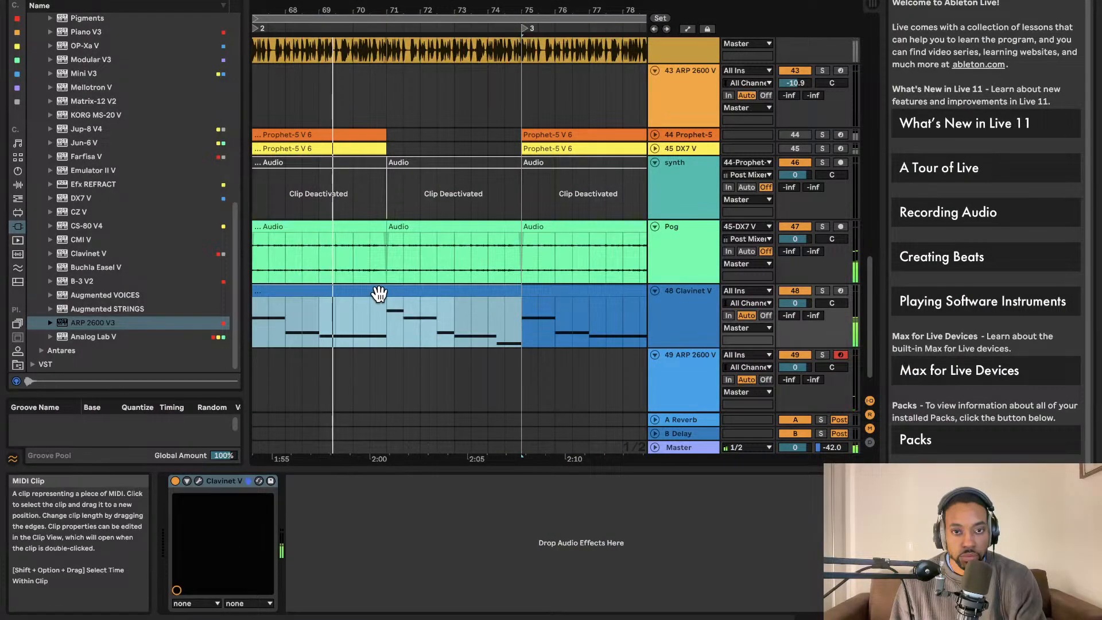
left_click_drag(378, 308, 376, 384)
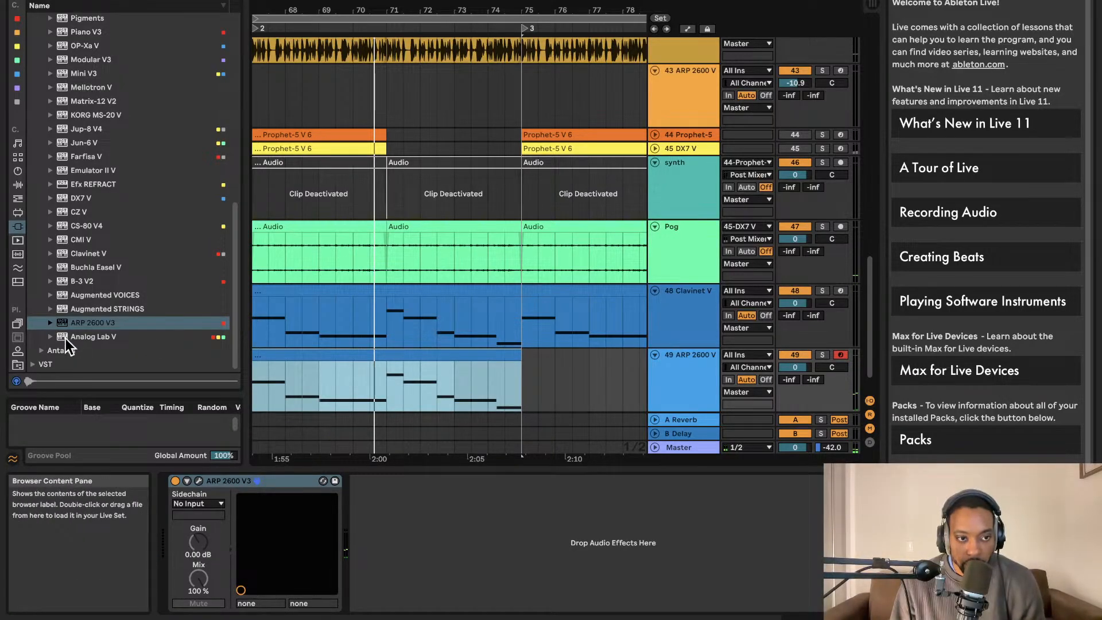
Replace ARP 2600 V3 on track 49 with Analog Lab V, choose the pad preset Dreams From the Deep and hide the interface.
left_click_drag(65, 338, 725, 435)
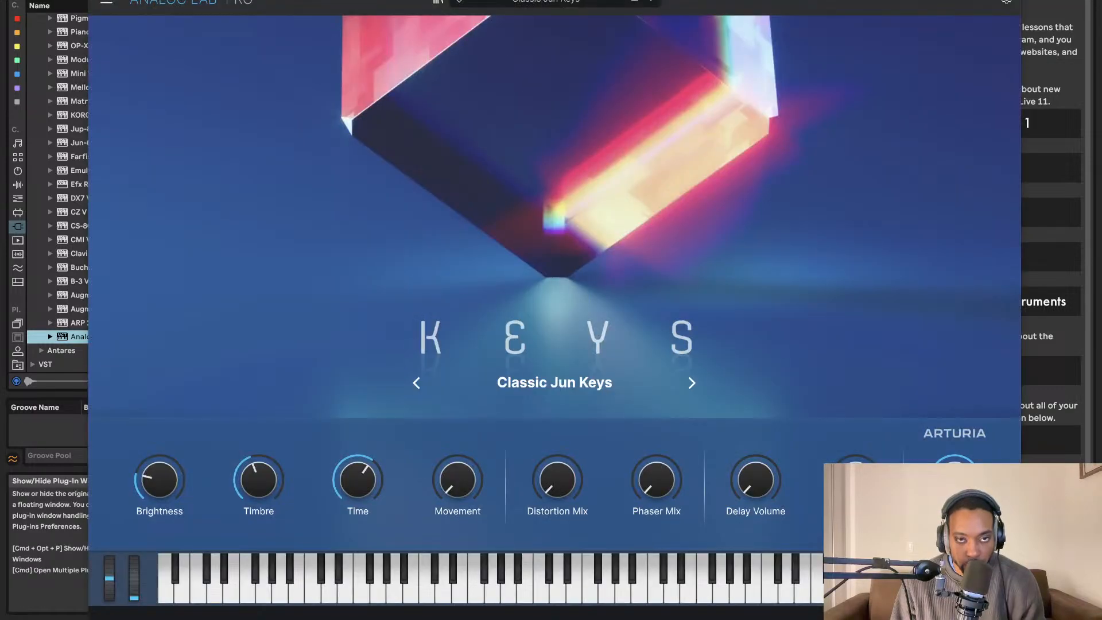
left_click(551, 5)
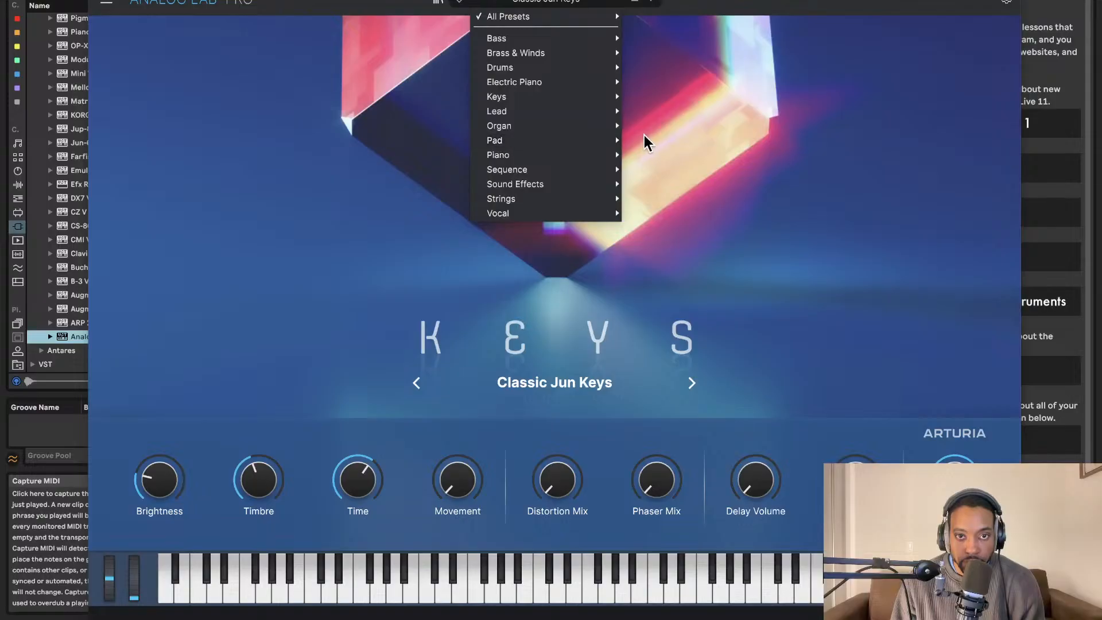
mouse_move(570, 140)
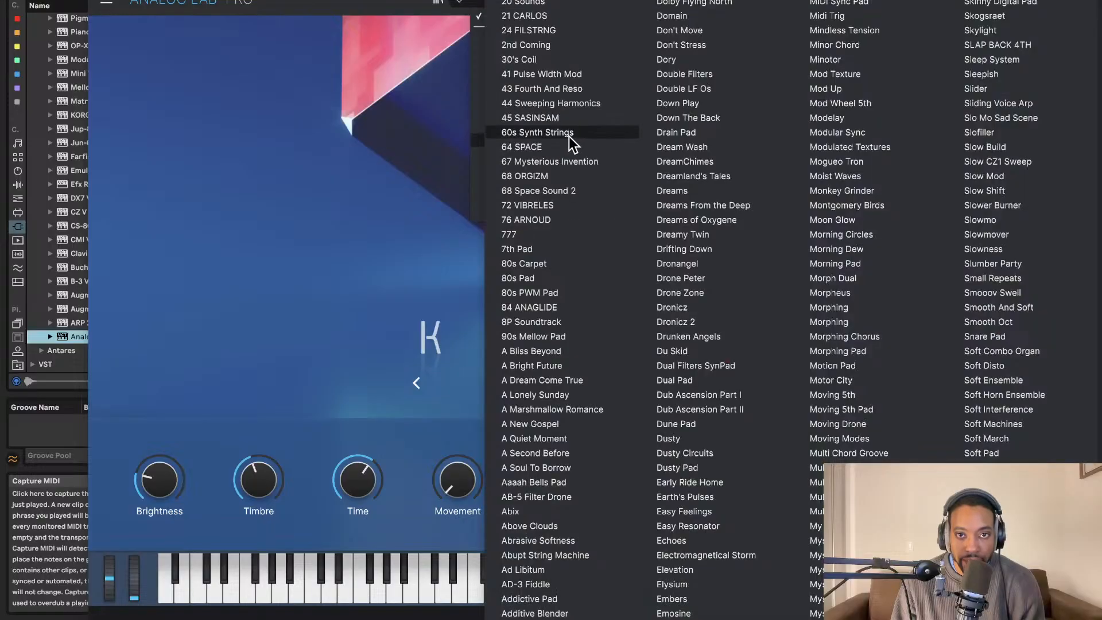
left_click(704, 206)
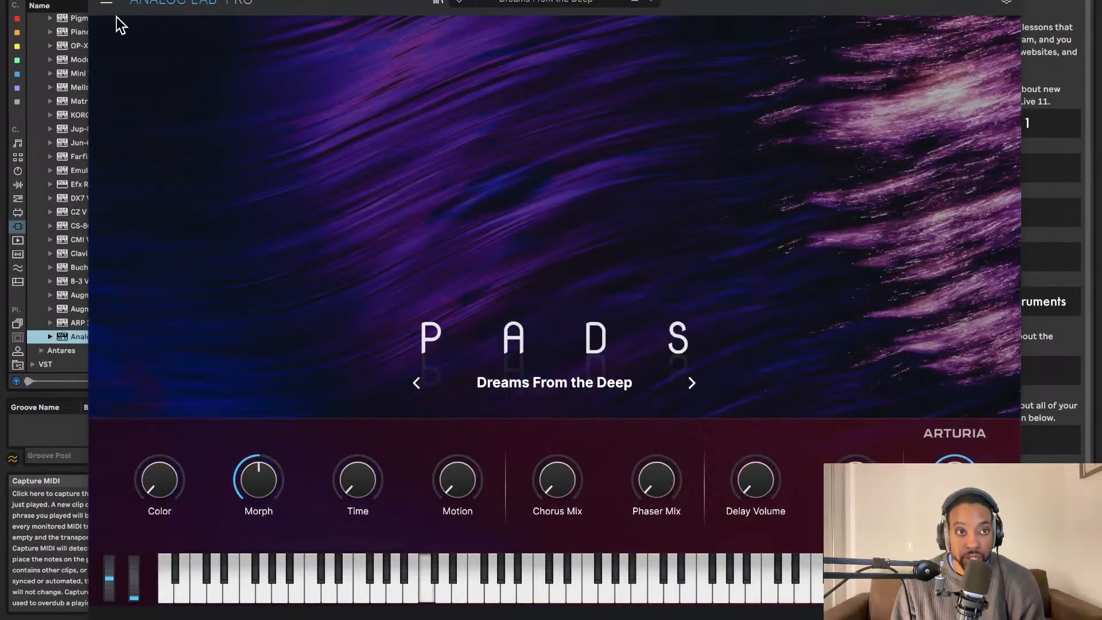
key("super+alt+p")
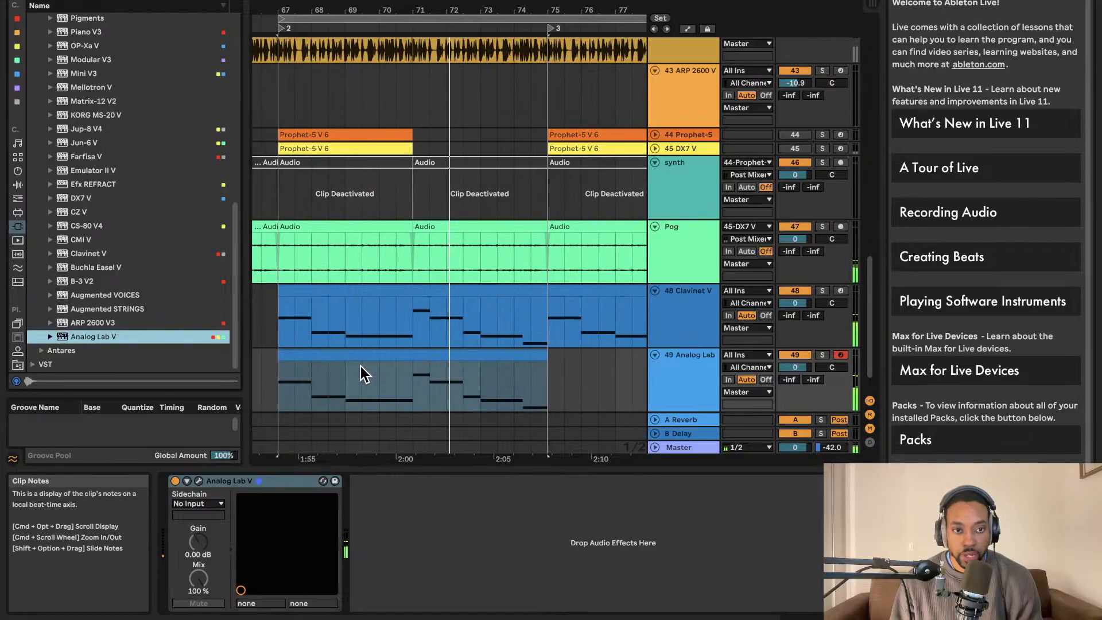
Switch Analog Lab V to the Dreams of Oxygene preset and lower its track volume to -11.9.
left_click(339, 387)
left_click(199, 480)
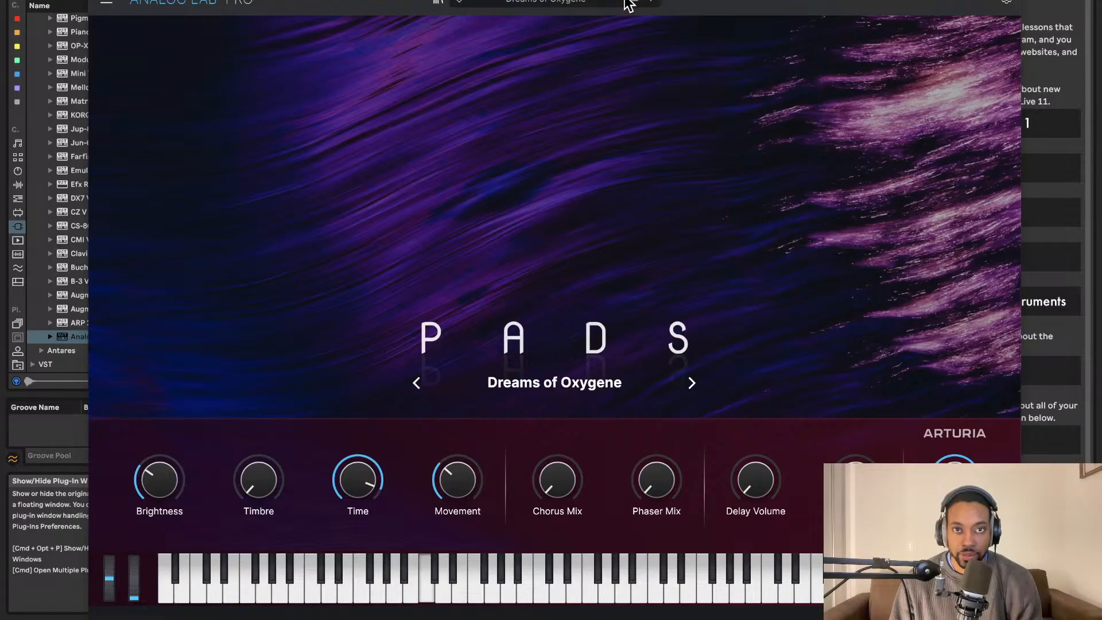
left_click_drag(629, 5, 629, 510)
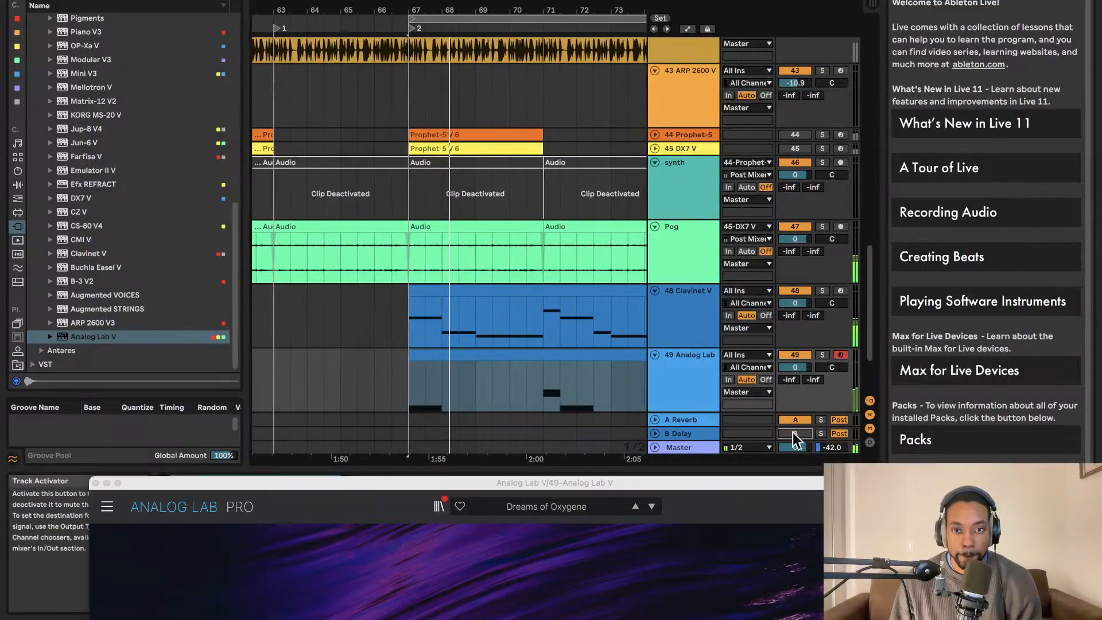
left_click_drag(792, 367, 792, 401)
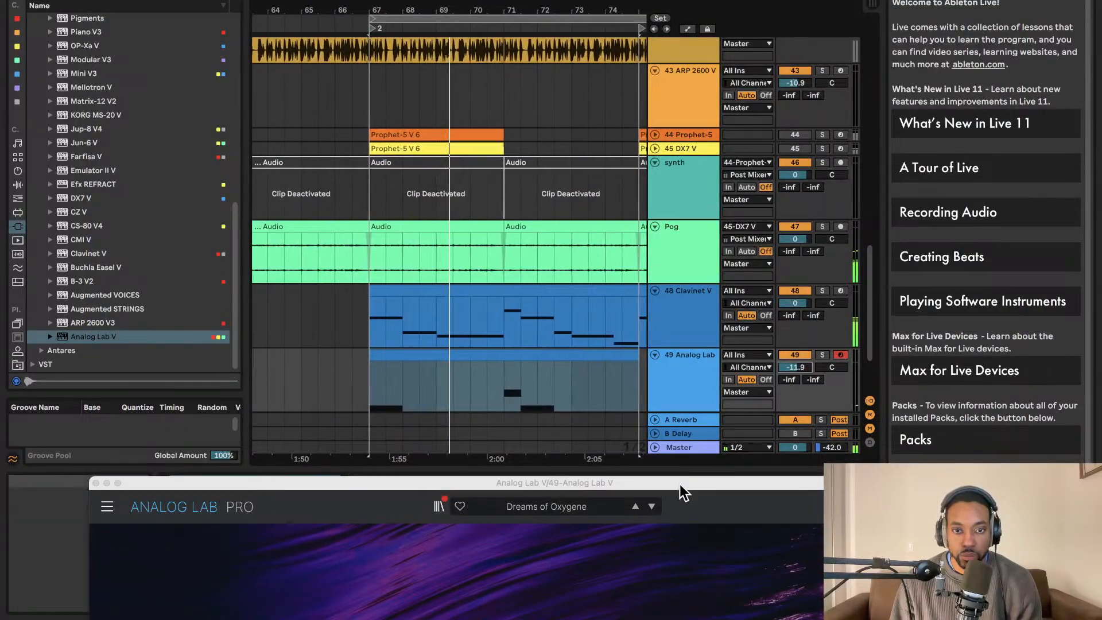
Bring the full Analog Lab V interface into view and audition the pad presets through Dronicz to Du Skid.
left_click_drag(680, 486, 723, 1)
left_click(728, 398)
left_click(731, 401)
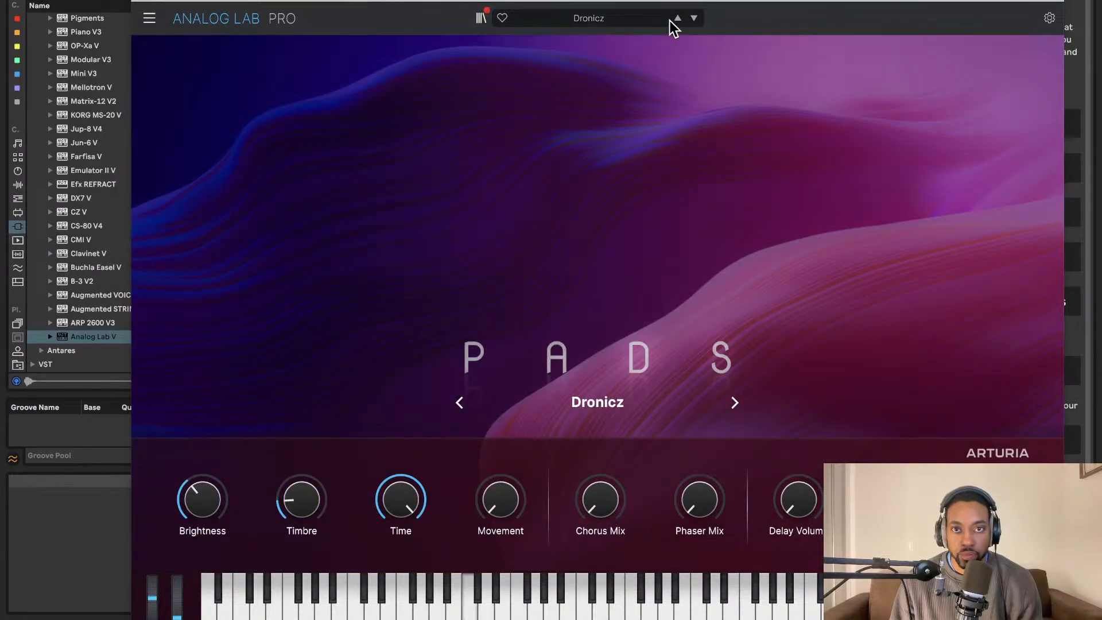
left_click(678, 18)
left_click(691, 18)
left_click(691, 18)
left_click(691, 19)
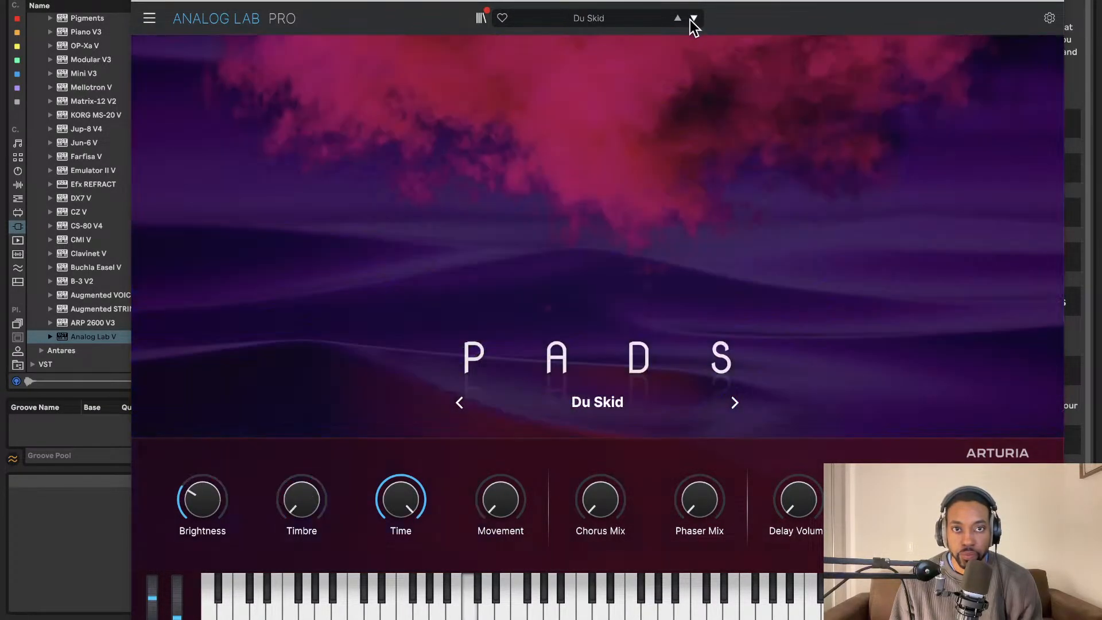
Audition the following pad presets from Dub Ascension Part I through to Easy Resonator.
left_click(691, 18)
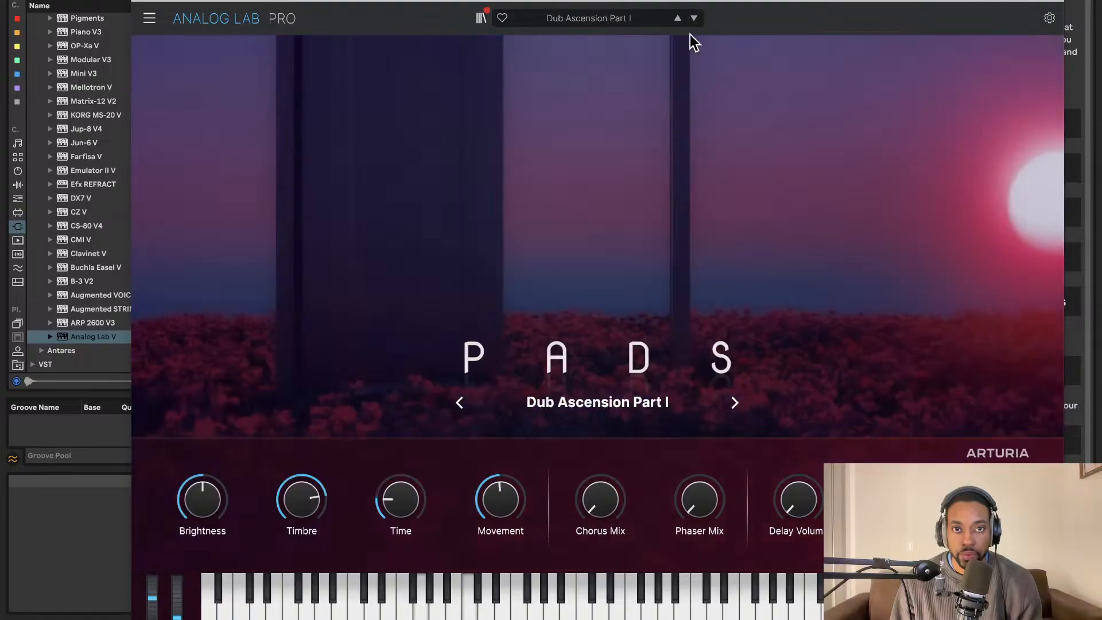
left_click(698, 22)
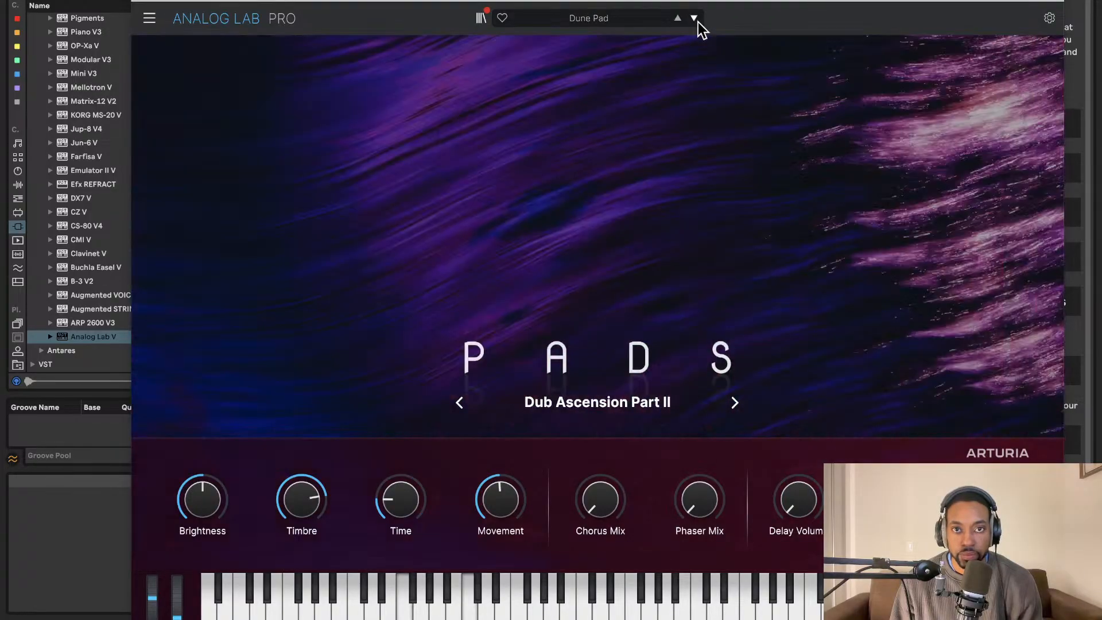
left_click(698, 22)
left_click(695, 19)
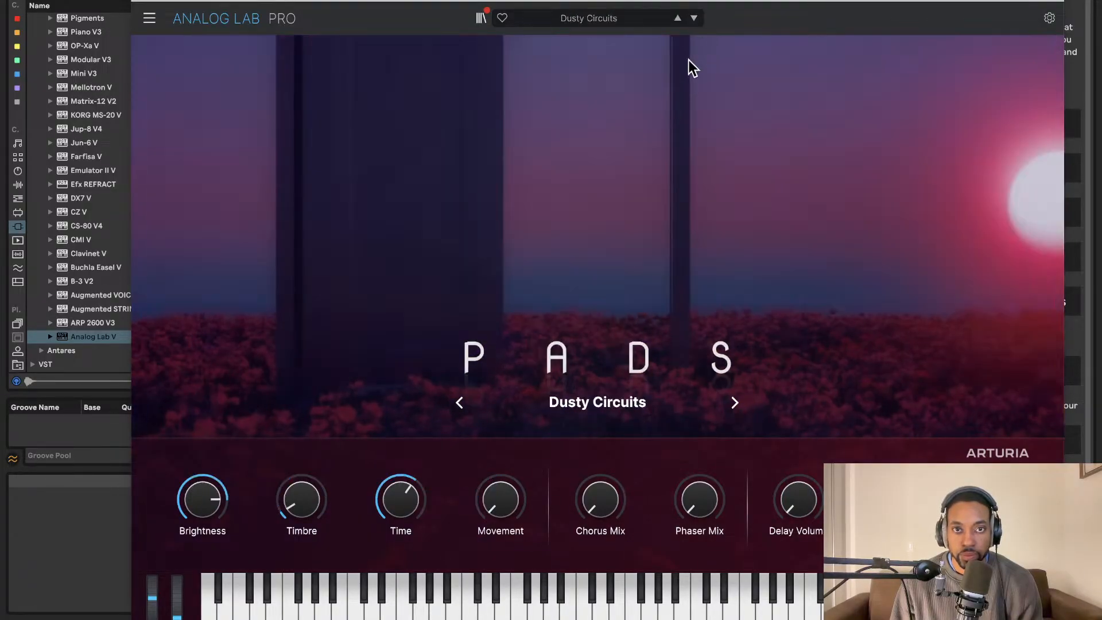
left_click(694, 18)
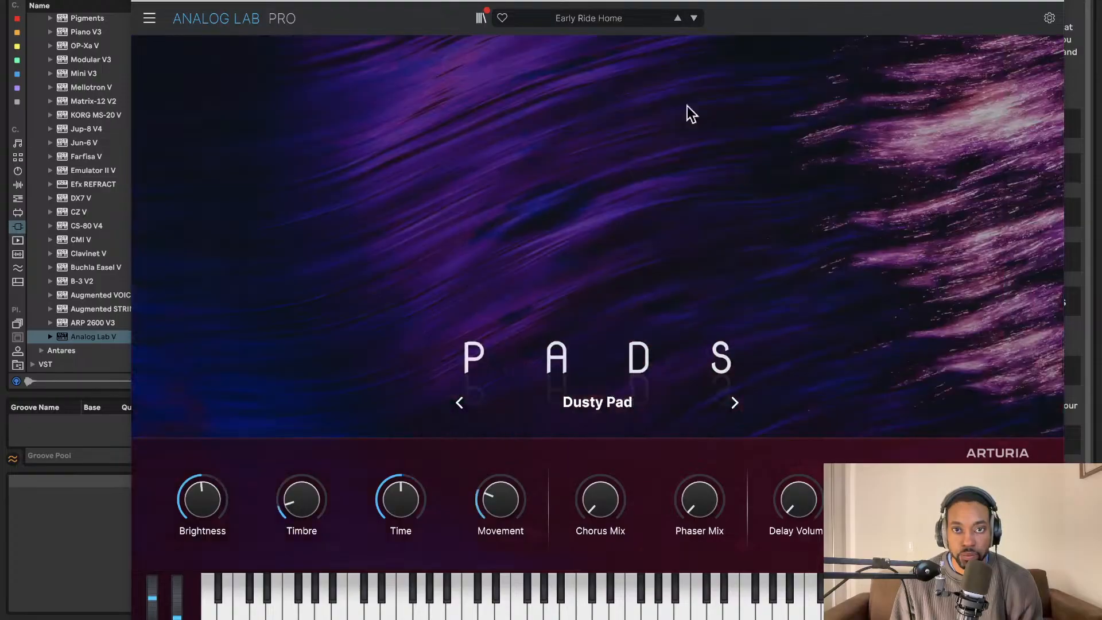
left_click(733, 401)
left_click(735, 402)
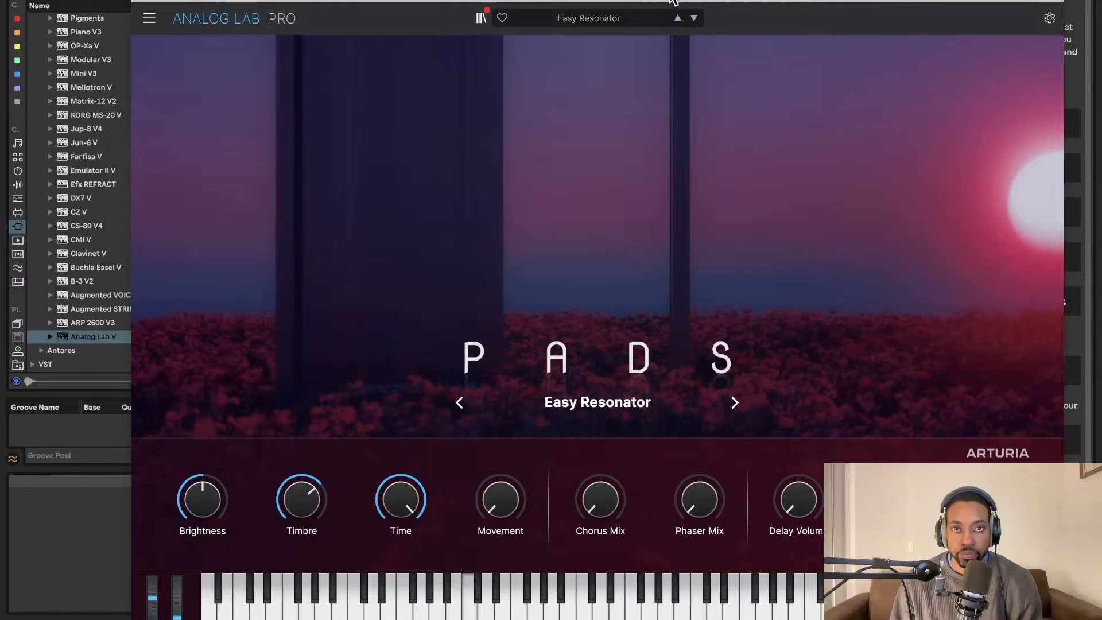
left_click_drag(694, 26, 592, 2)
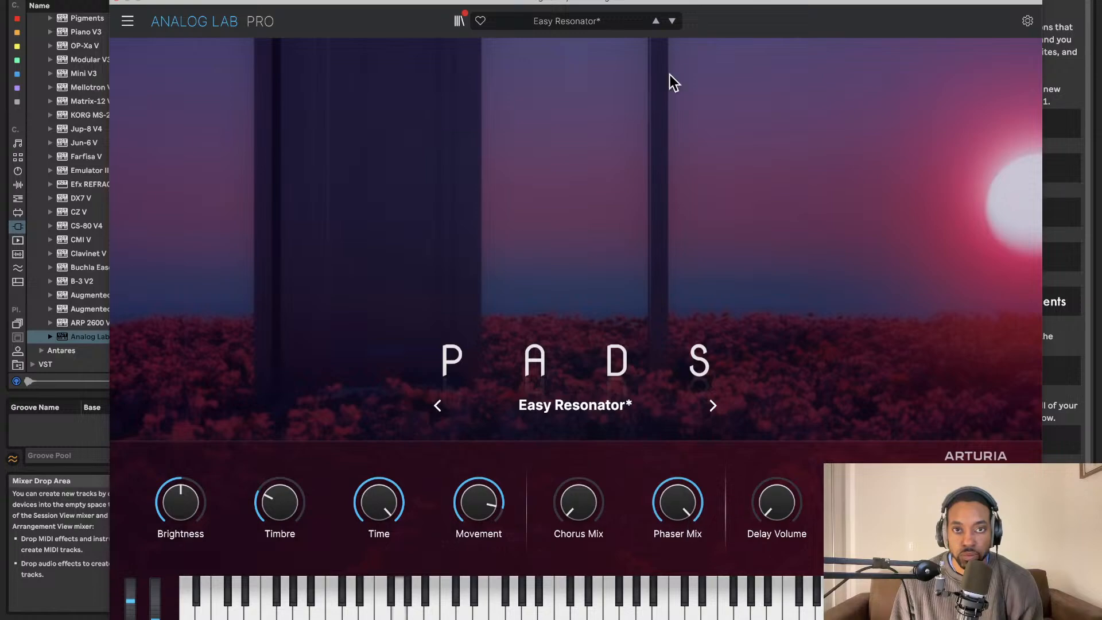
Switch Analog Lab V to the Elysium pad preset and raise its track volume to -10.0.
left_click(671, 23)
left_click(670, 23)
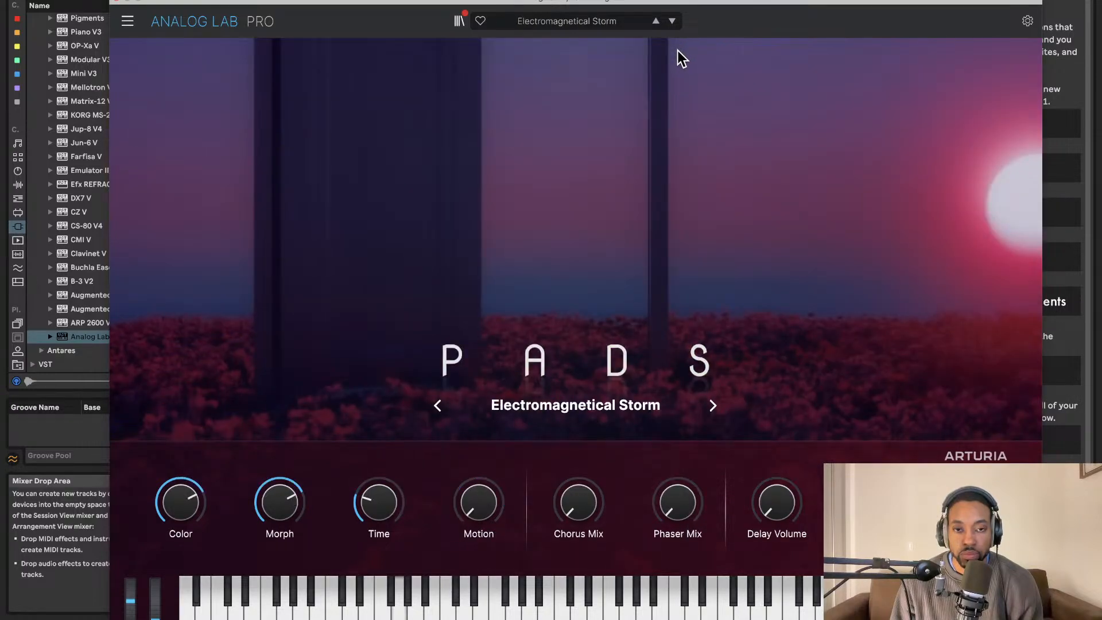
left_click(655, 23)
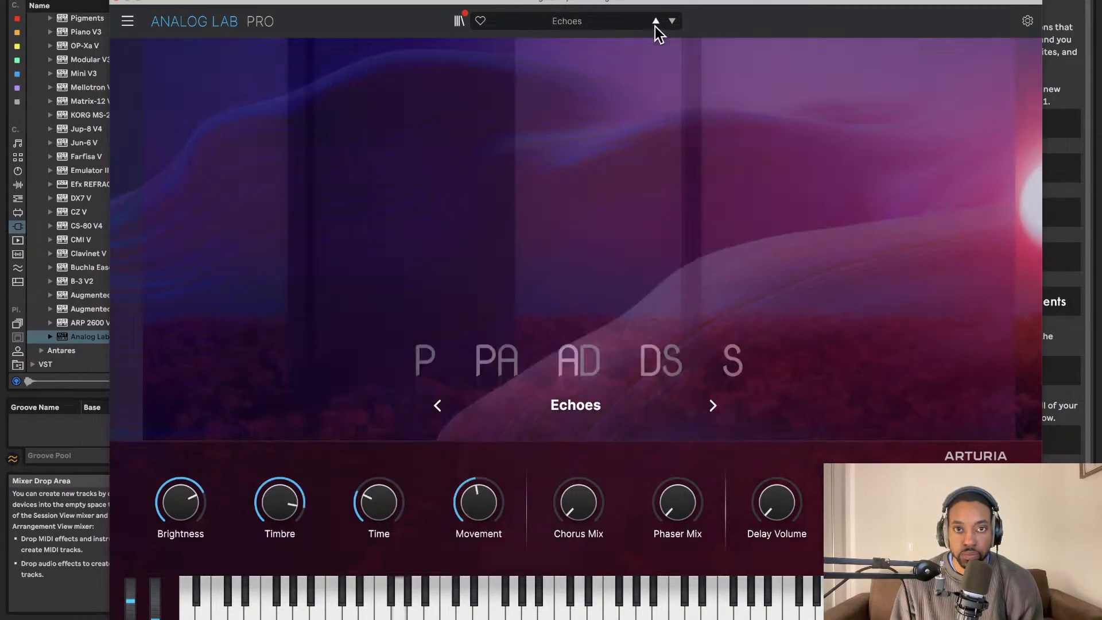
left_click(656, 26)
left_click(656, 25)
left_click(678, 23)
left_click(677, 22)
left_click(678, 23)
left_click(677, 22)
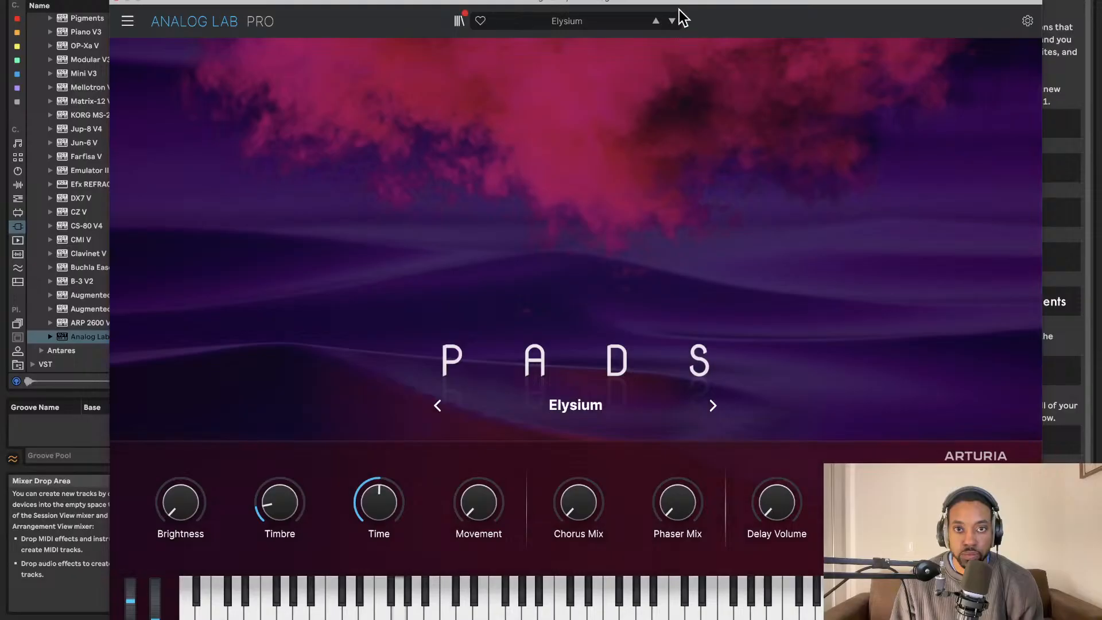
left_click_drag(683, 2, 702, 508)
scroll(597, 368, "down", 4)
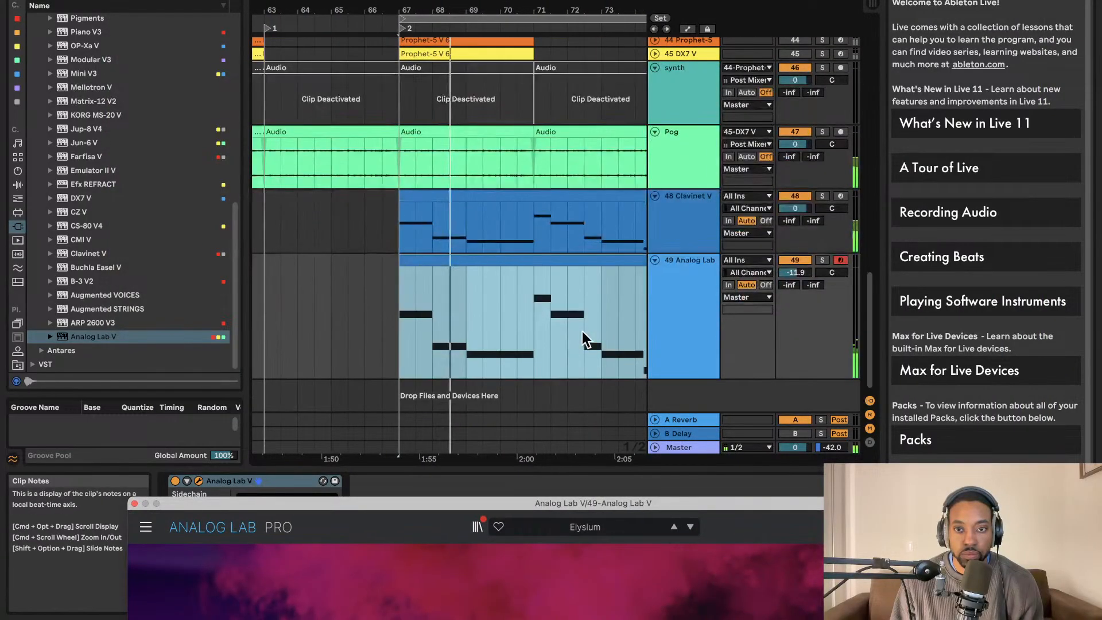
left_click_drag(795, 272, 796, 264)
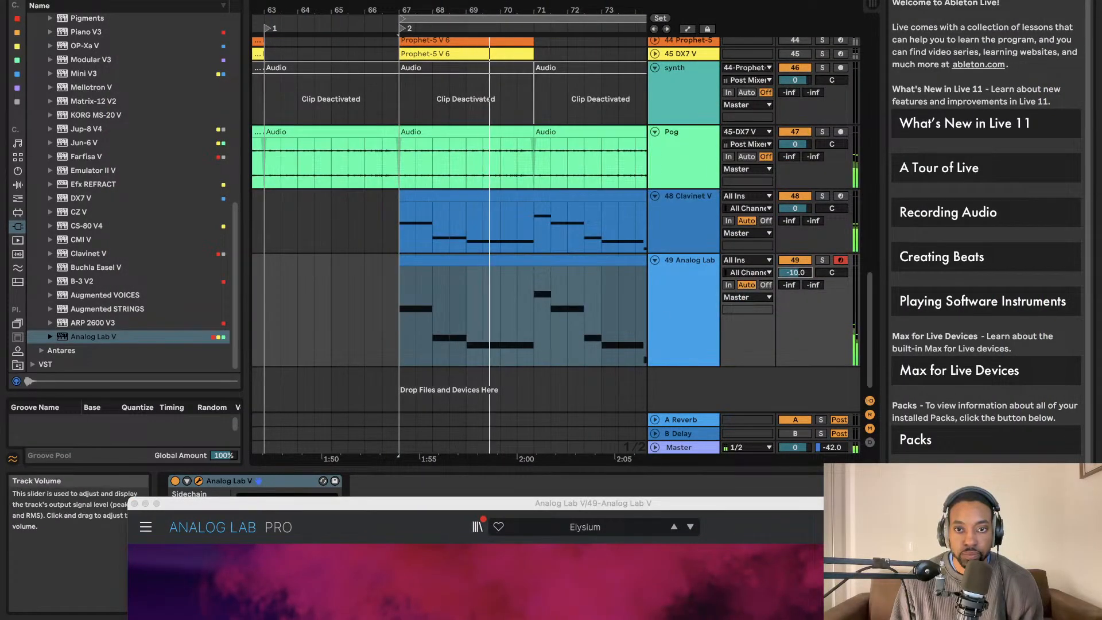
Try the Embers and Enchanted presets, return to Emulator Vocals and lower its Brightness to about the middle.
left_click_drag(659, 503, 648, 1)
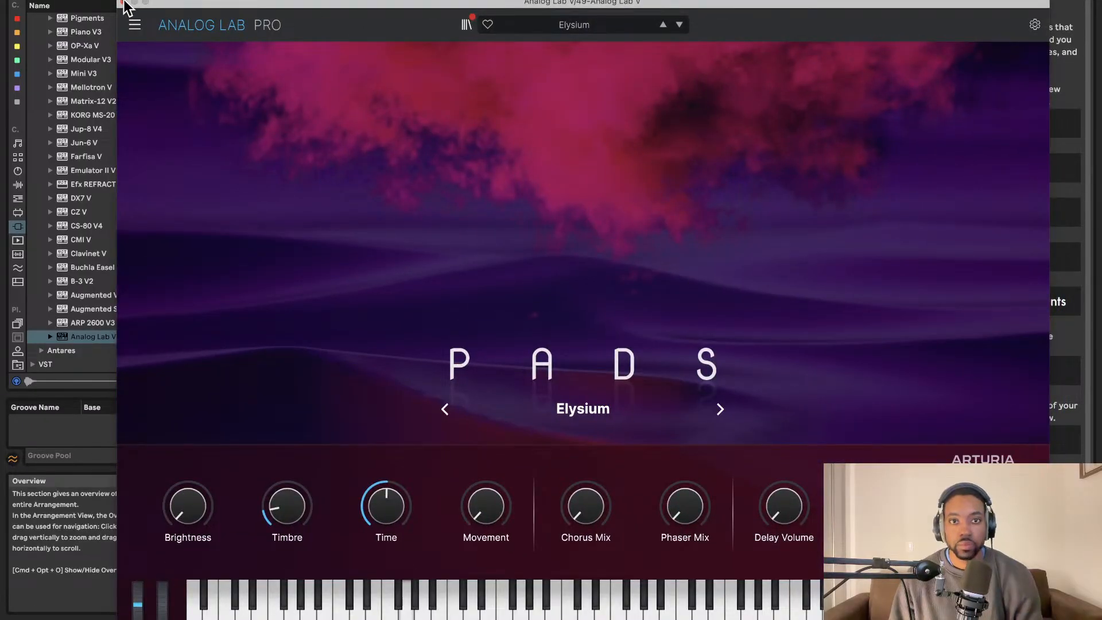
left_click(719, 410)
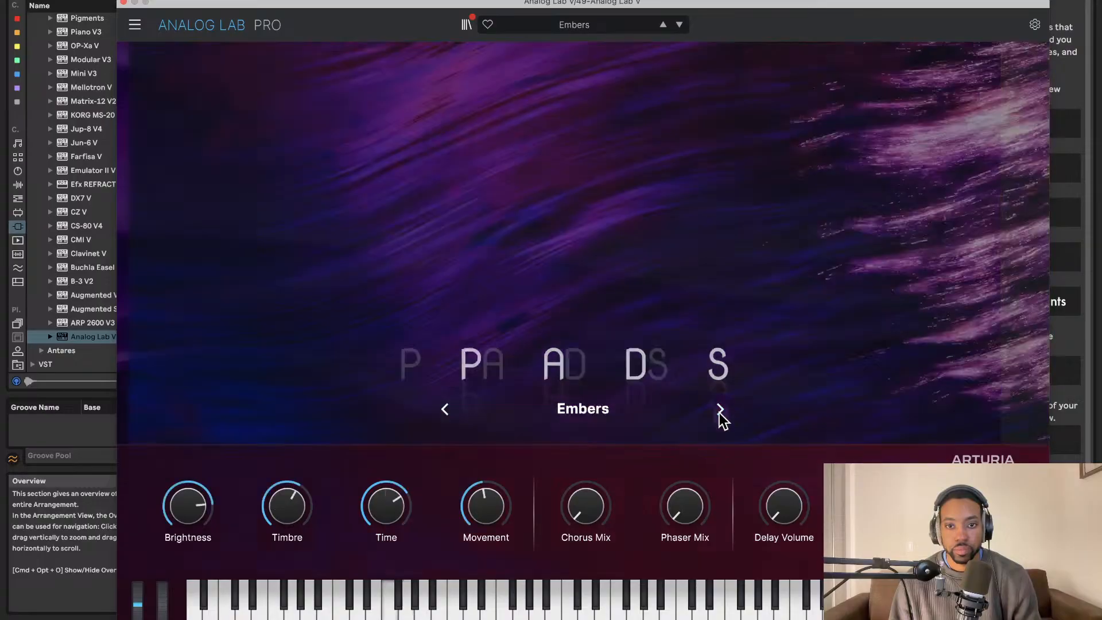
left_click(719, 411)
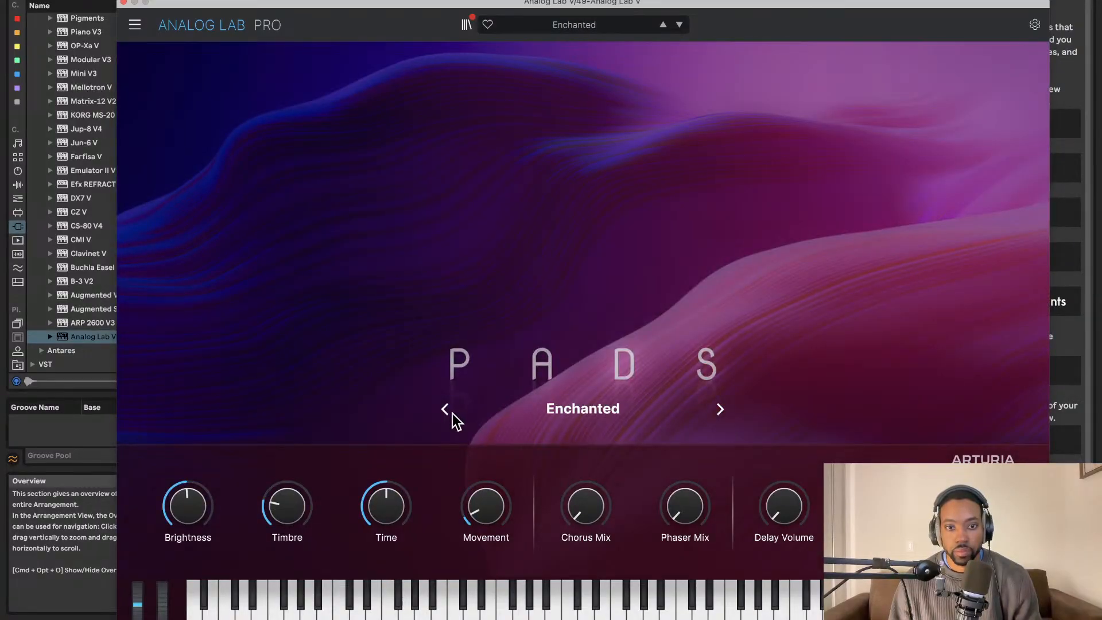
left_click(448, 411)
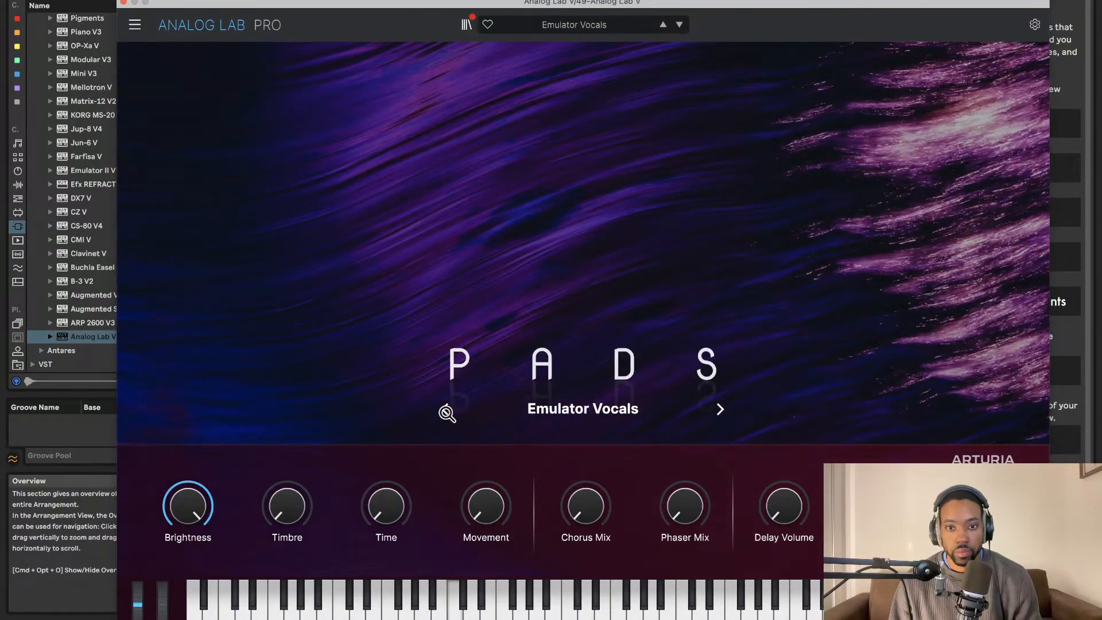
left_click_drag(513, 14, 545, 93)
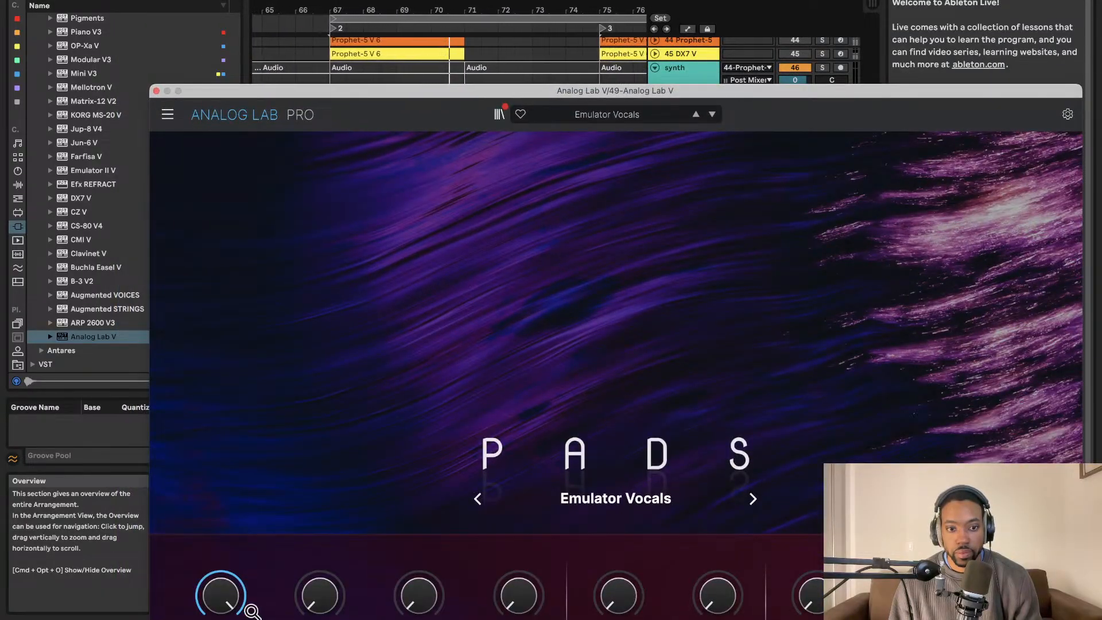
left_click_drag(251, 612, 238, 613)
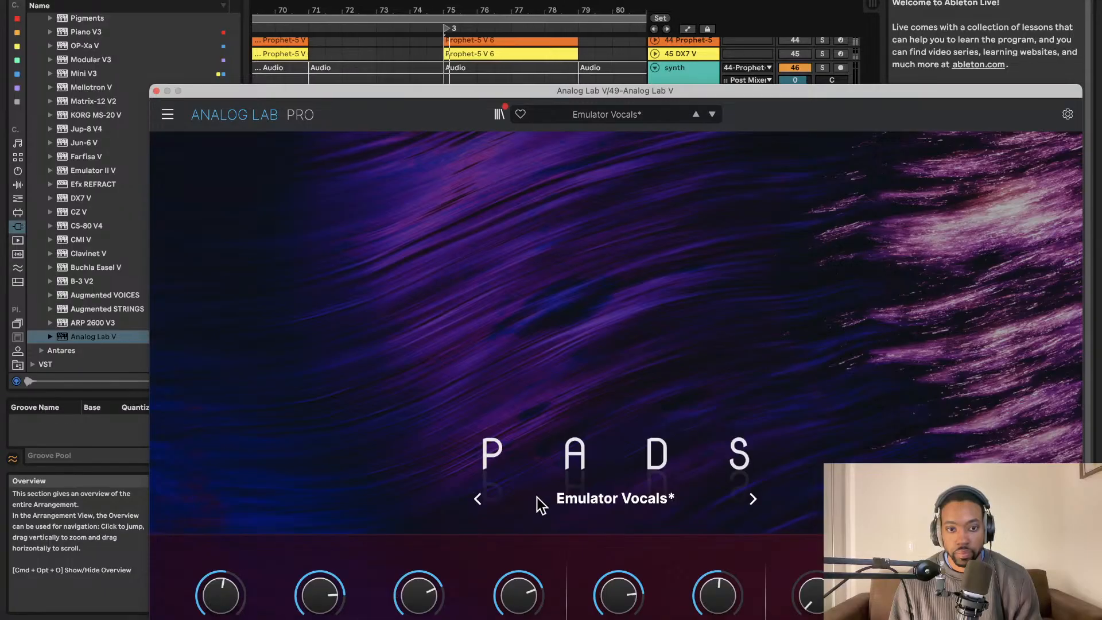
Audition the pad presets following Emulator Vocals, from Enchanted through Energy Sync and Ethereal Journey to Euphoria.
left_click(712, 115)
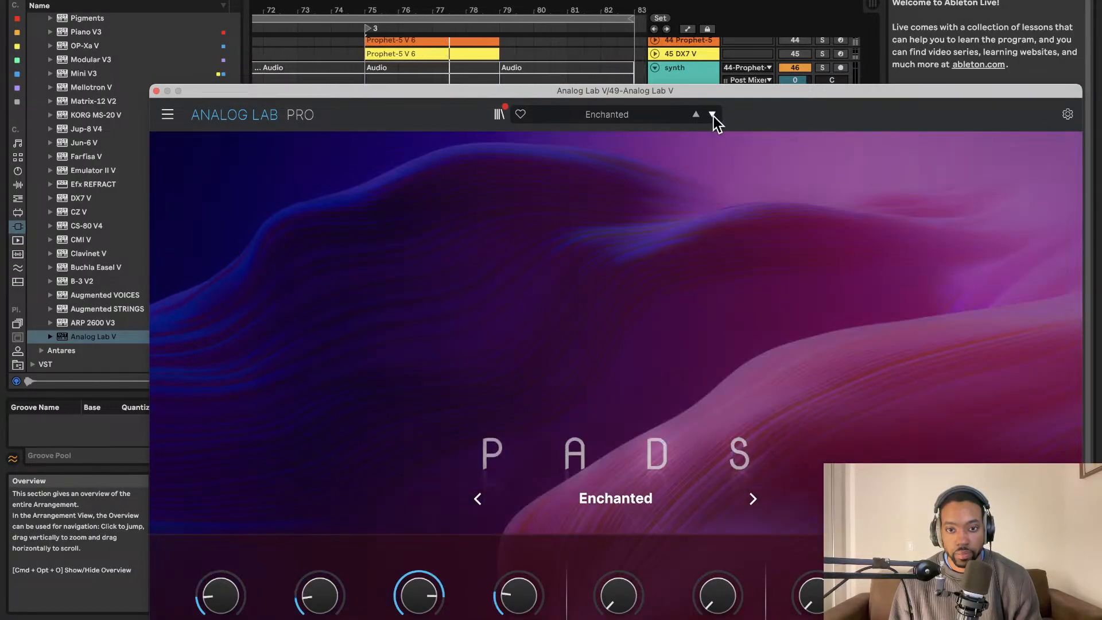
left_click(714, 116)
left_click(714, 116)
left_click(715, 116)
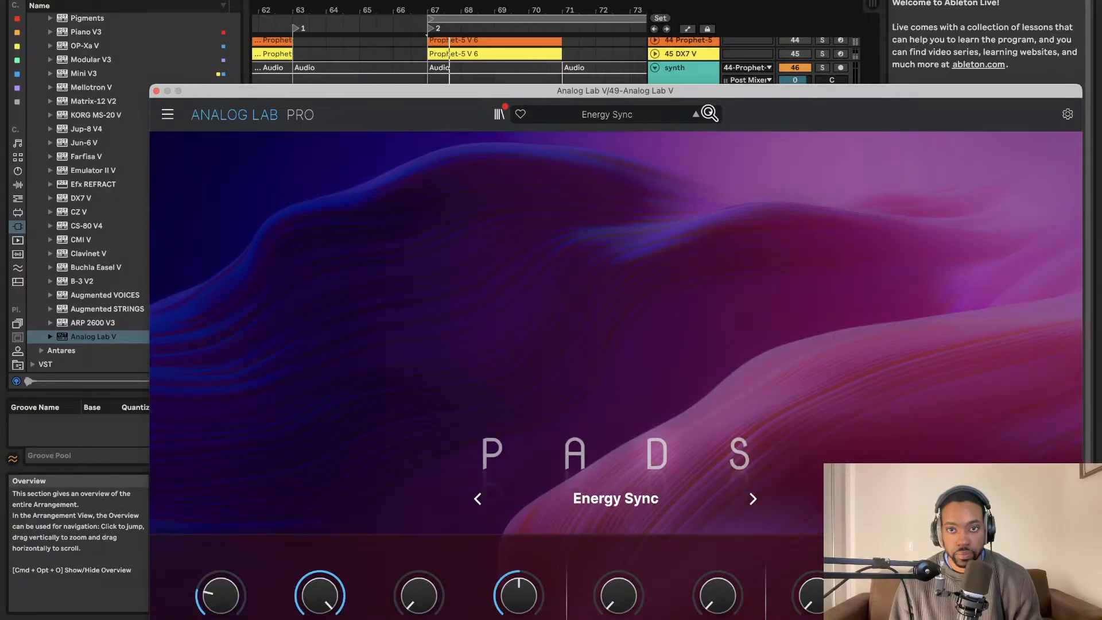
left_click(710, 114)
left_click(710, 115)
left_click(711, 115)
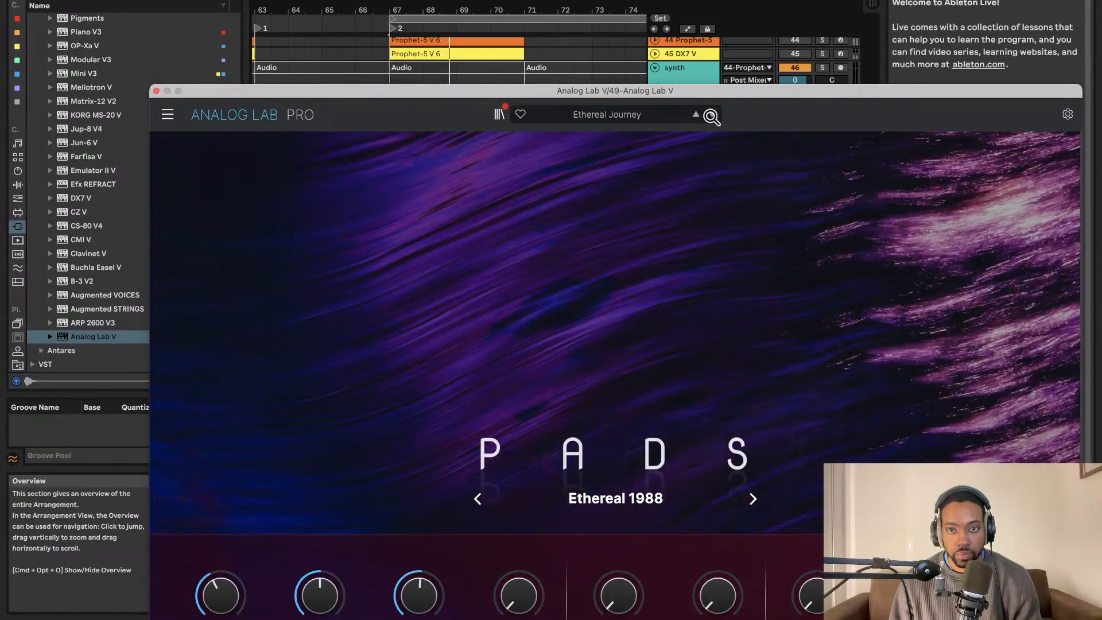
left_click(711, 115)
left_click(712, 114)
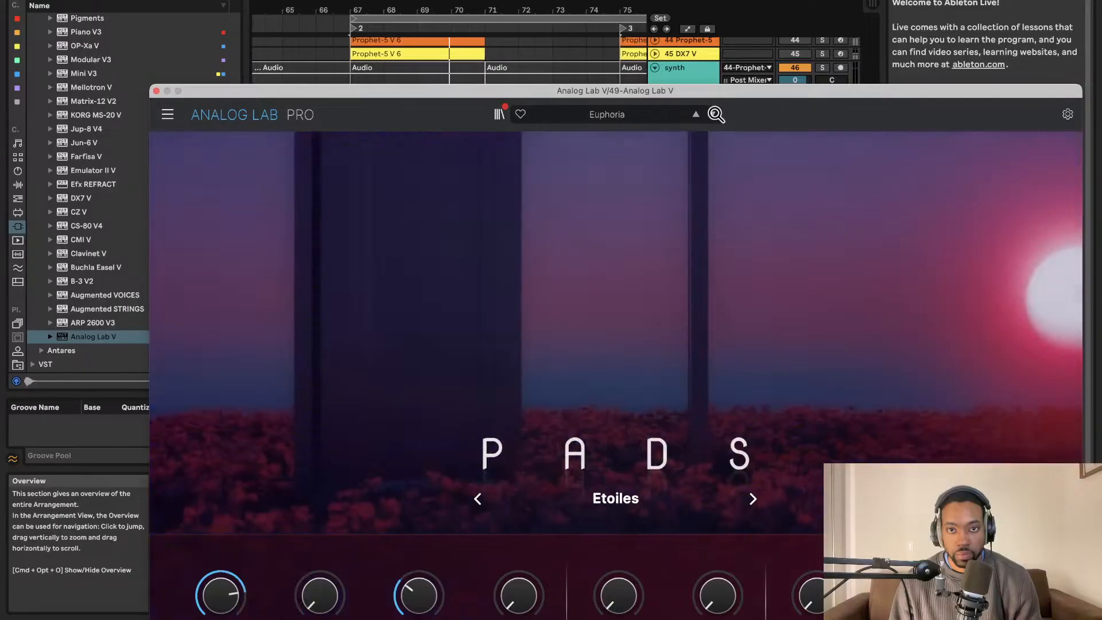
left_click(712, 114)
Load the organ preset Seduction, turn its first macro knob down to minimum and close the Analog Lab V interface.
left_click(672, 116)
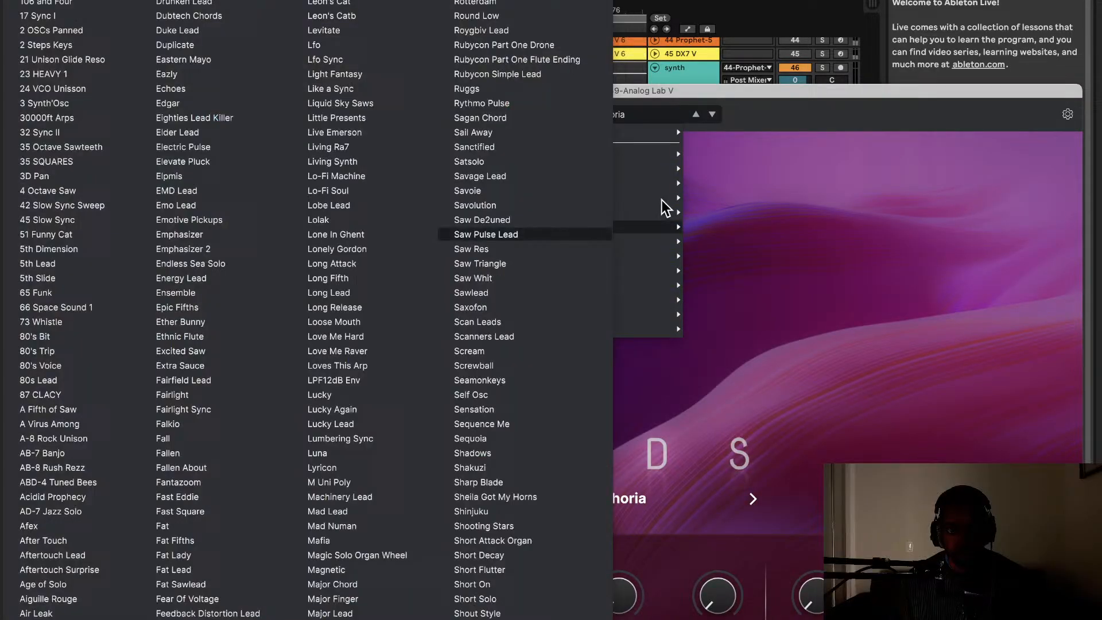
mouse_move(654, 247)
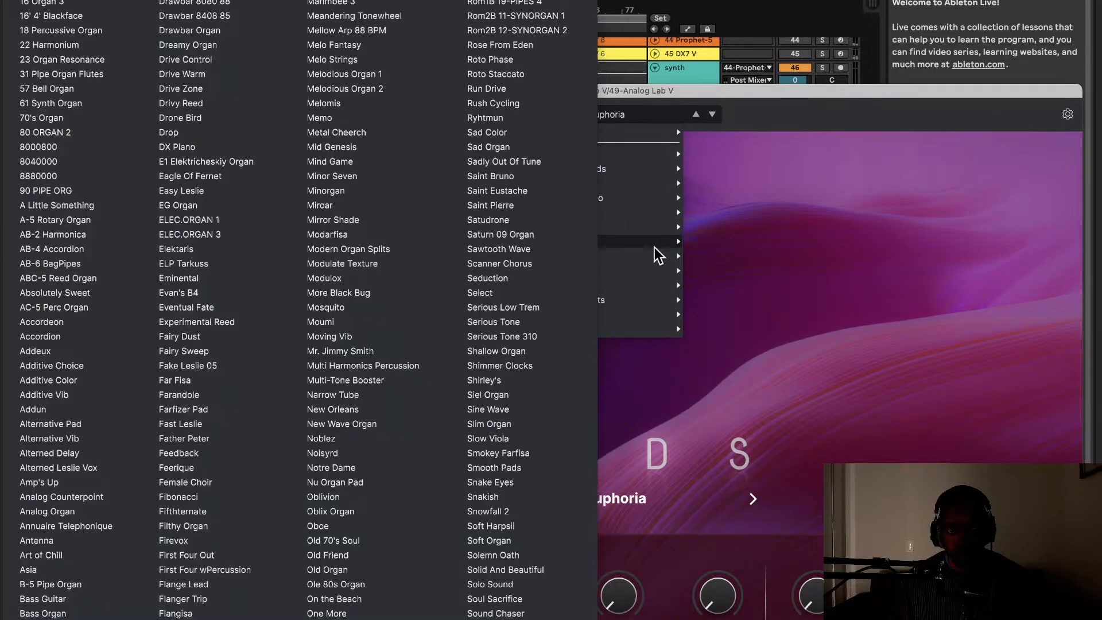
left_click(519, 275)
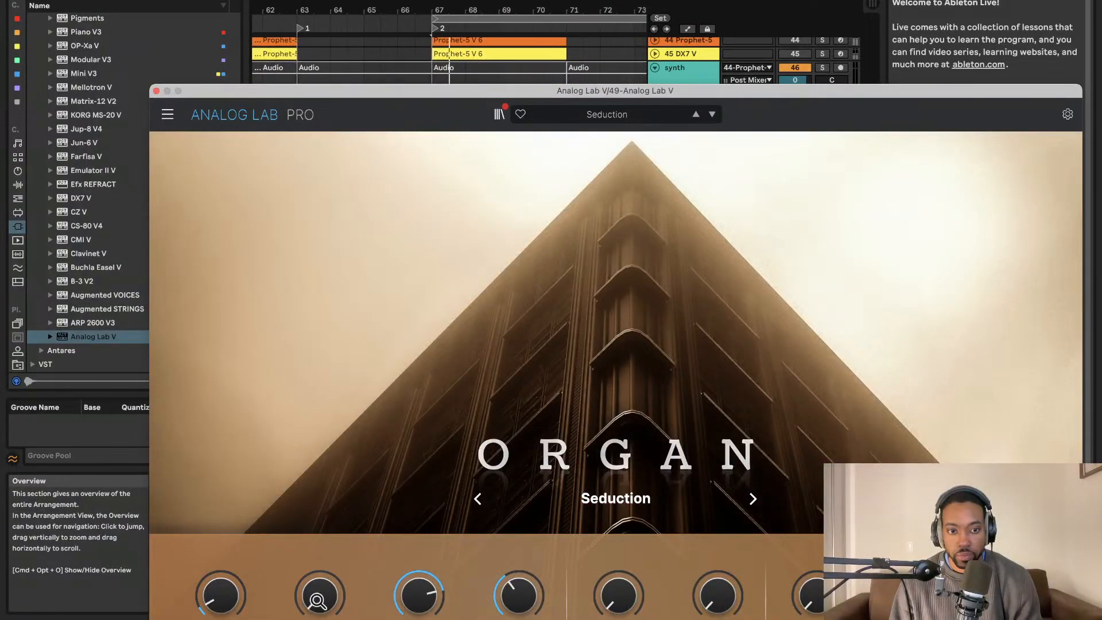
left_click_drag(235, 602, 236, 607)
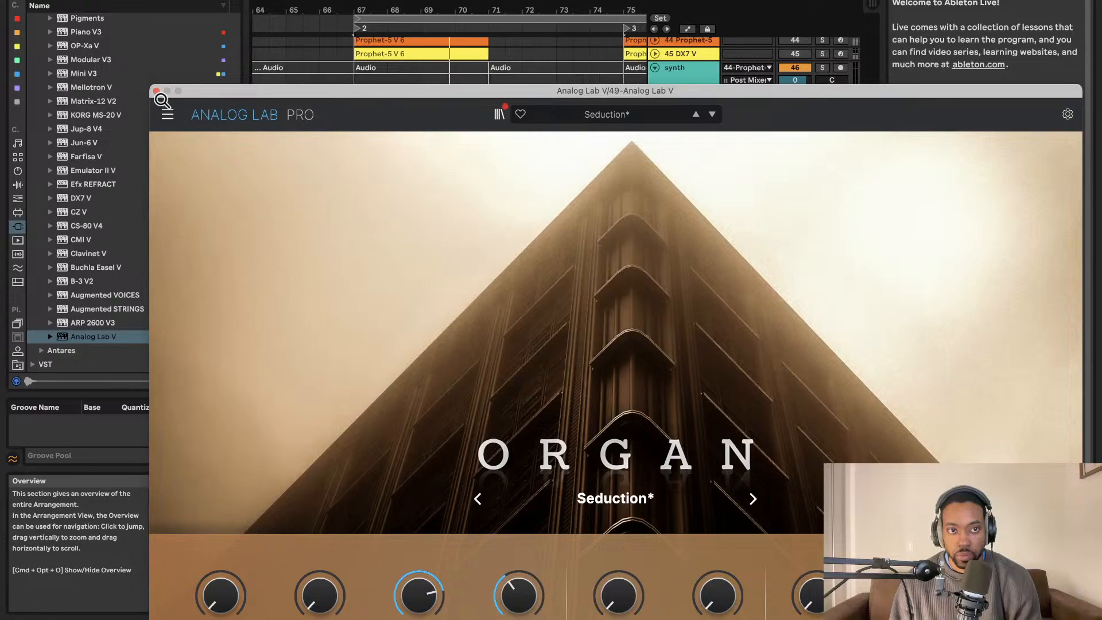
left_click(156, 91)
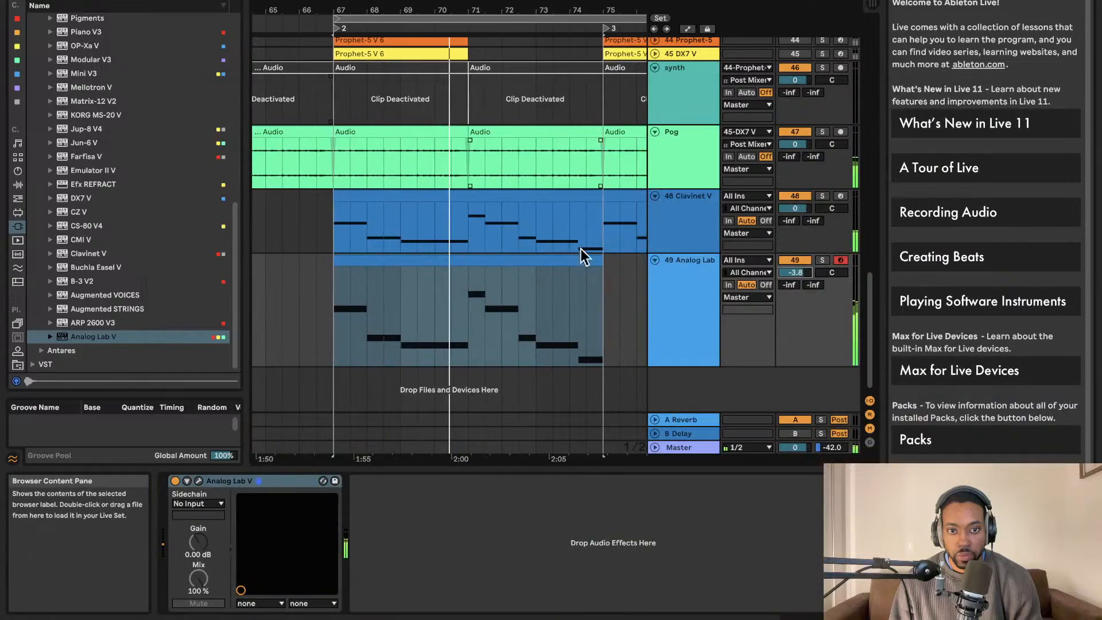
Open the Analog Lab V clip at bar 67 in an enlarged note editor and shorten its two-bar G1 note to one bar.
left_click(456, 261)
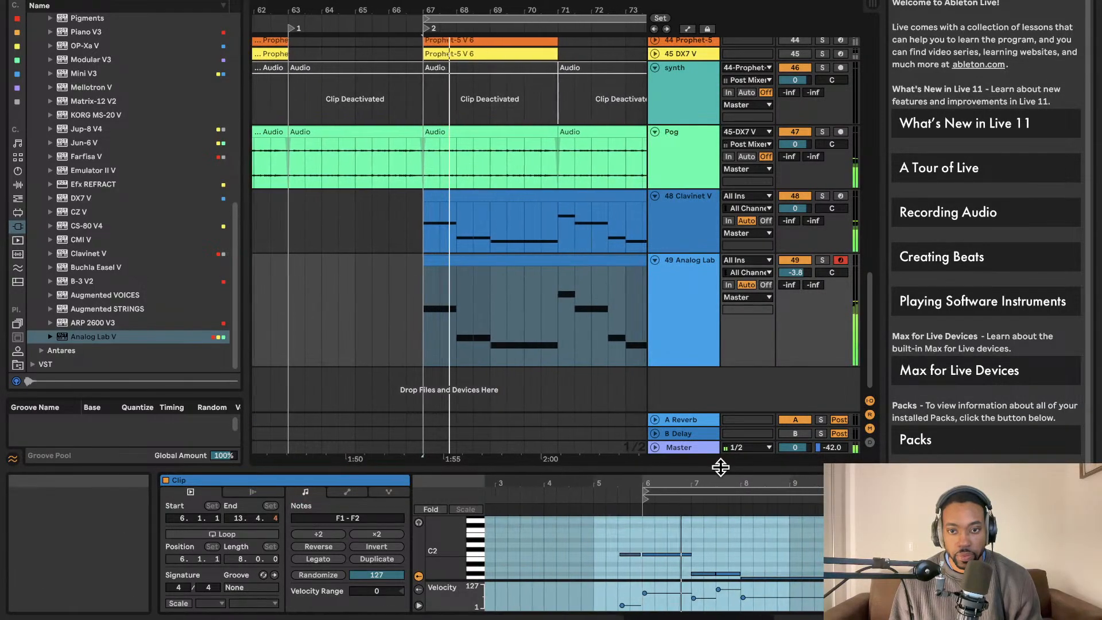
left_click_drag(720, 468, 605, 128)
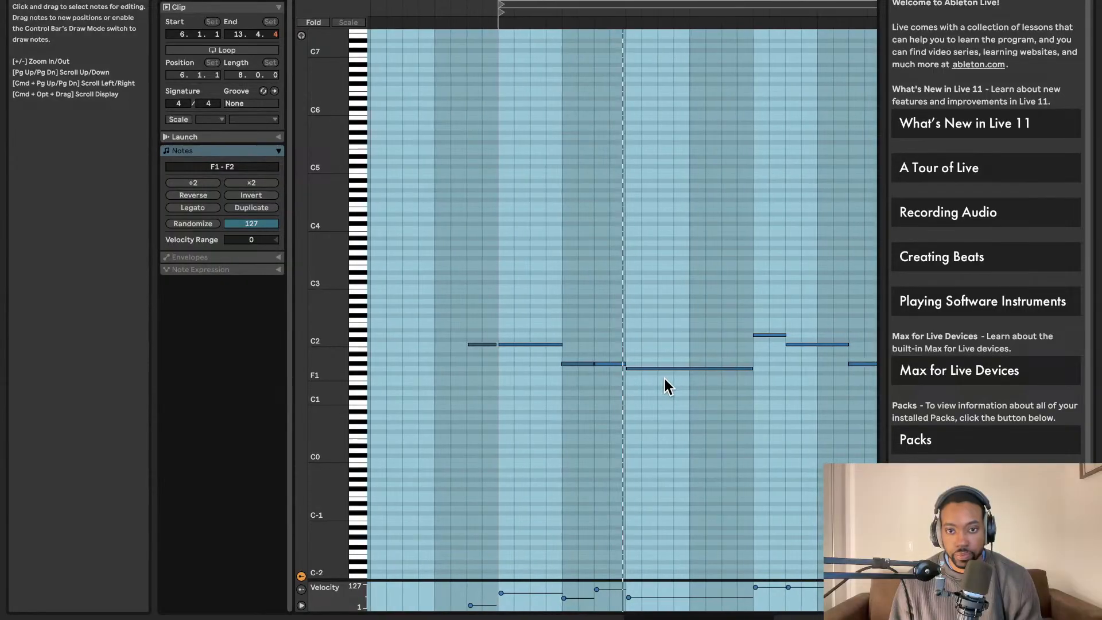
left_click(771, 370)
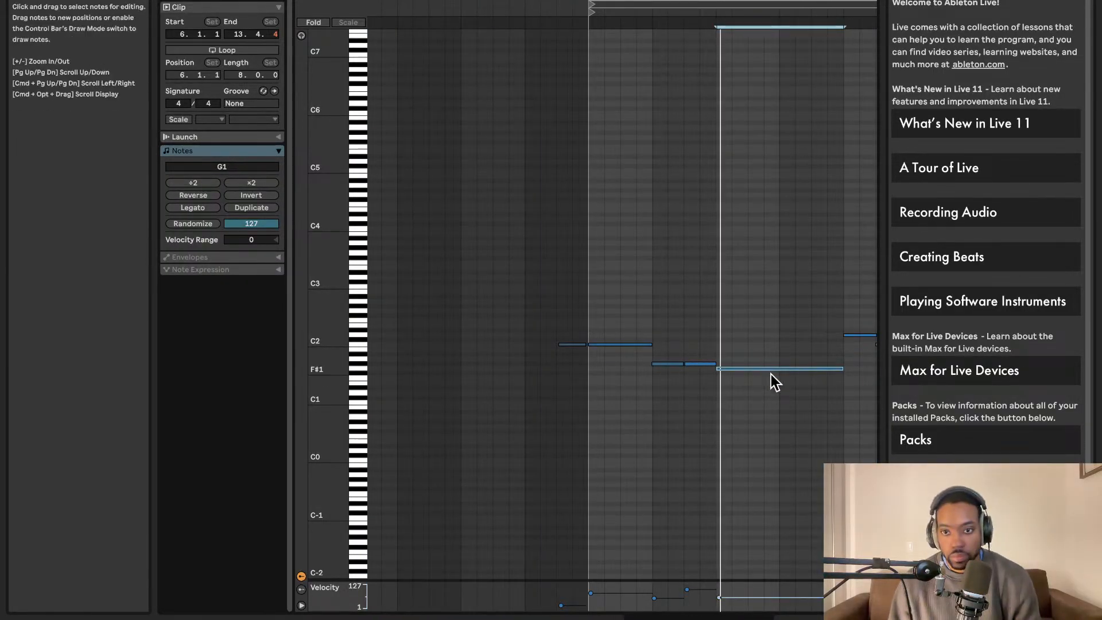
scroll(767, 371, "up", 3)
scroll(870, 372, "right", 2)
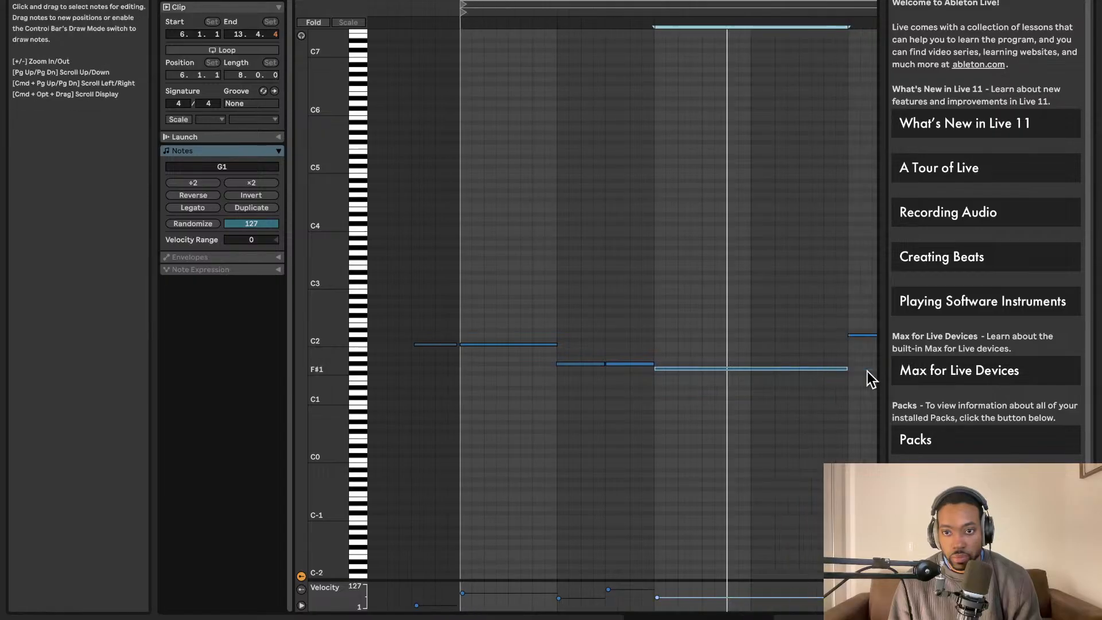
left_click_drag(813, 369, 718, 368)
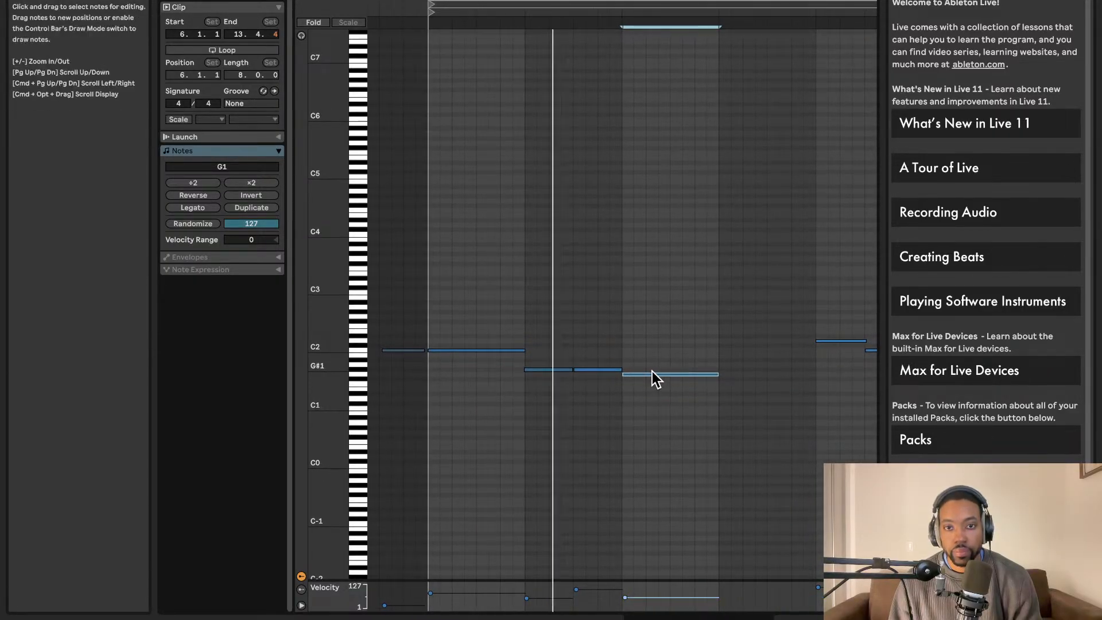
Duplicate the shortened G1 note into the following bar and lower the copy to F1.
key("super+d")
left_click(744, 383)
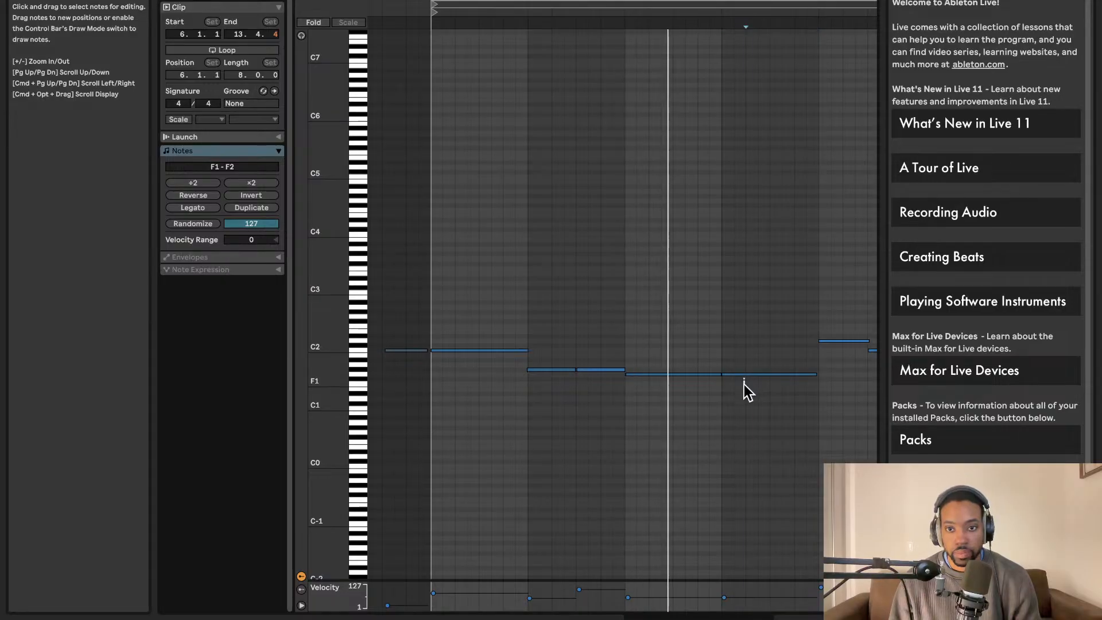
scroll(745, 382, "up", 1)
left_click(746, 381)
scroll(747, 390, "up", 1)
key("Down")
key("Down")
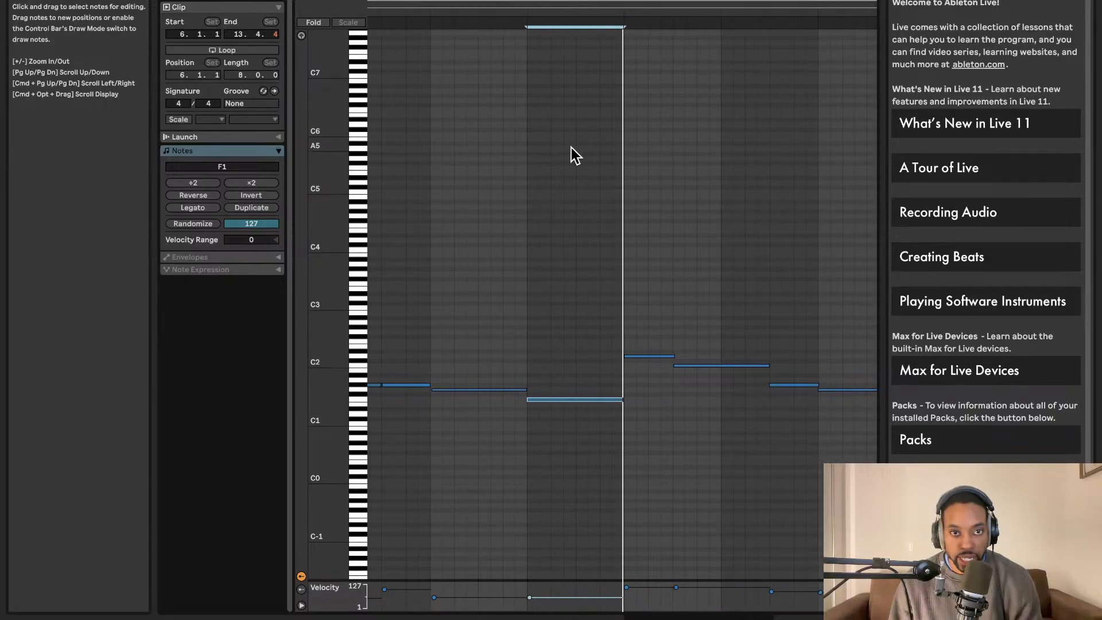
Replace the second four bars of notes in the Analog Lab V clip with a copy of the first four bars and play it back.
left_click_drag(438, 368, 793, 552)
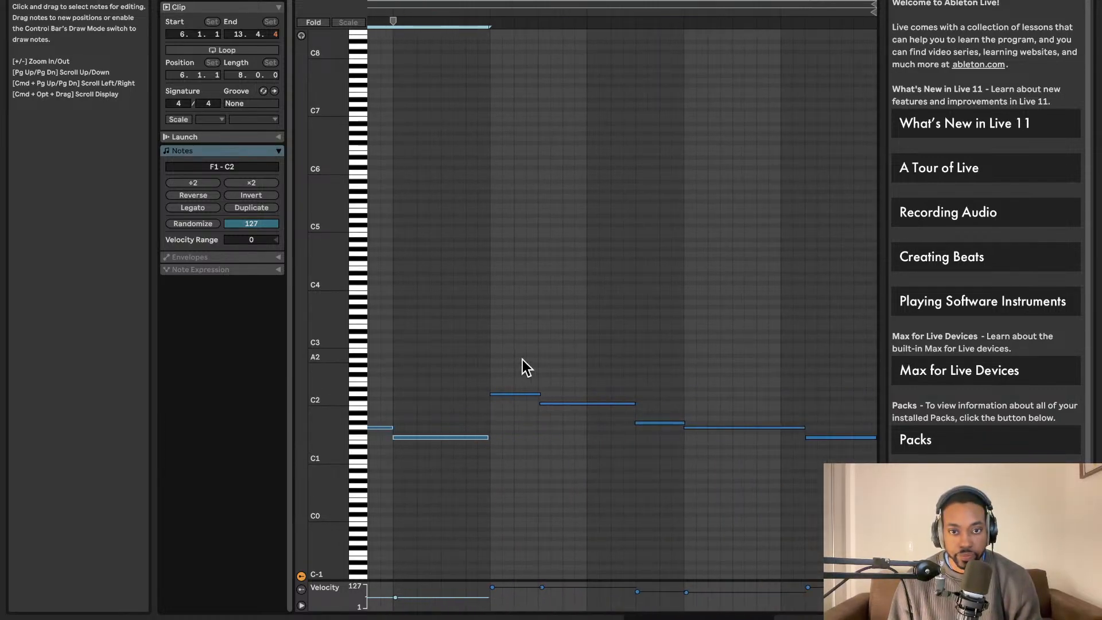
left_click_drag(522, 359, 887, 515)
key("Delete")
key("super+v")
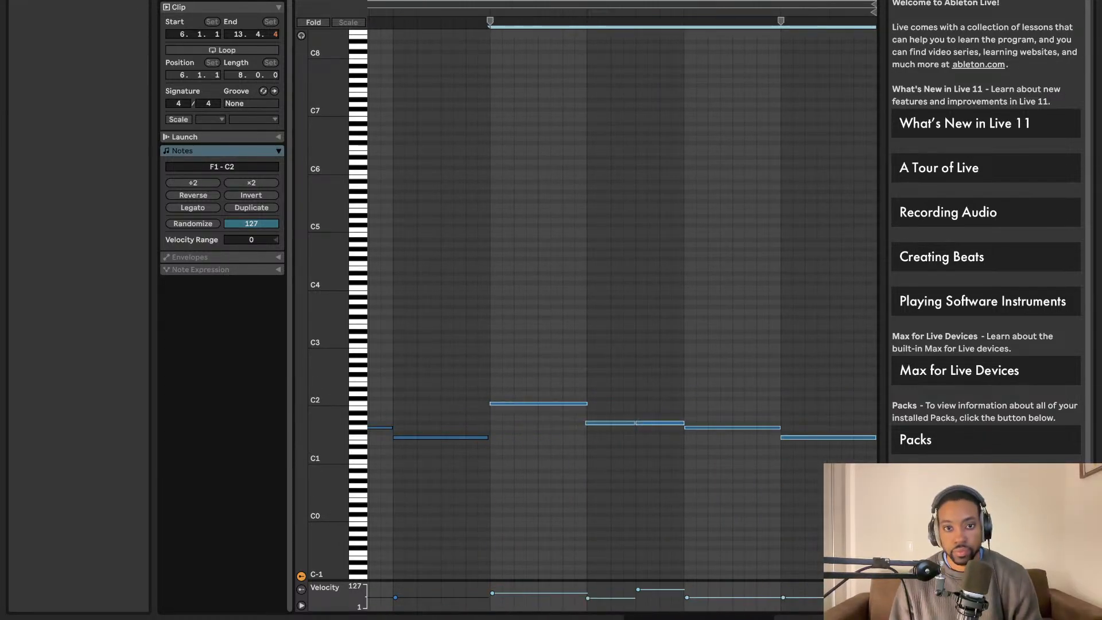
key("space")
scroll(896, 511, "right", 1)
scroll(573, 55, "left", 1)
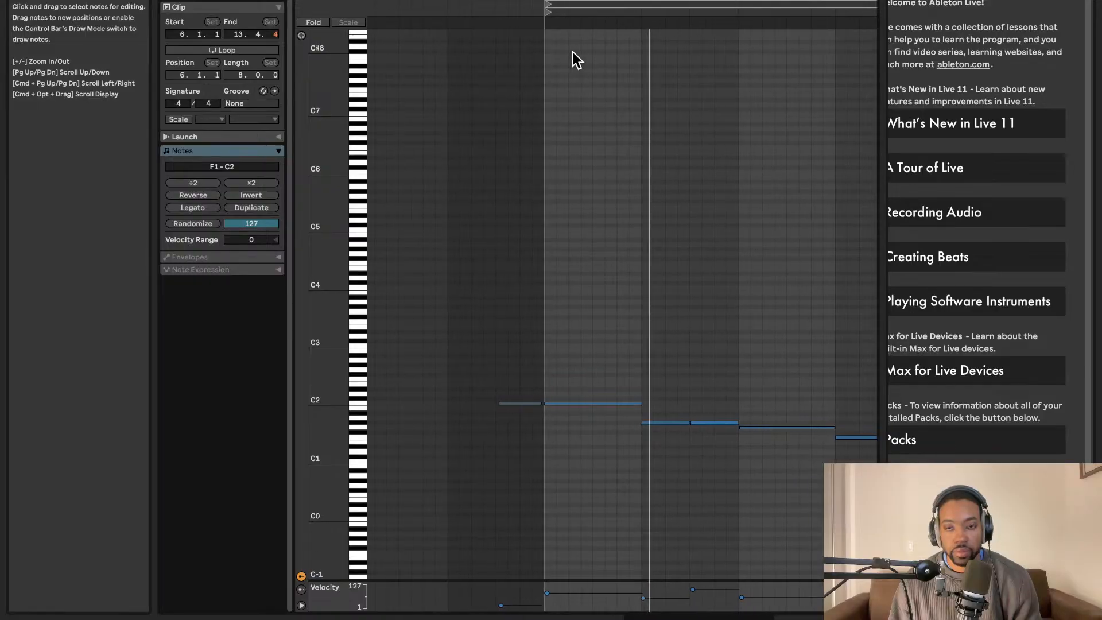
scroll(573, 53, "down", 1)
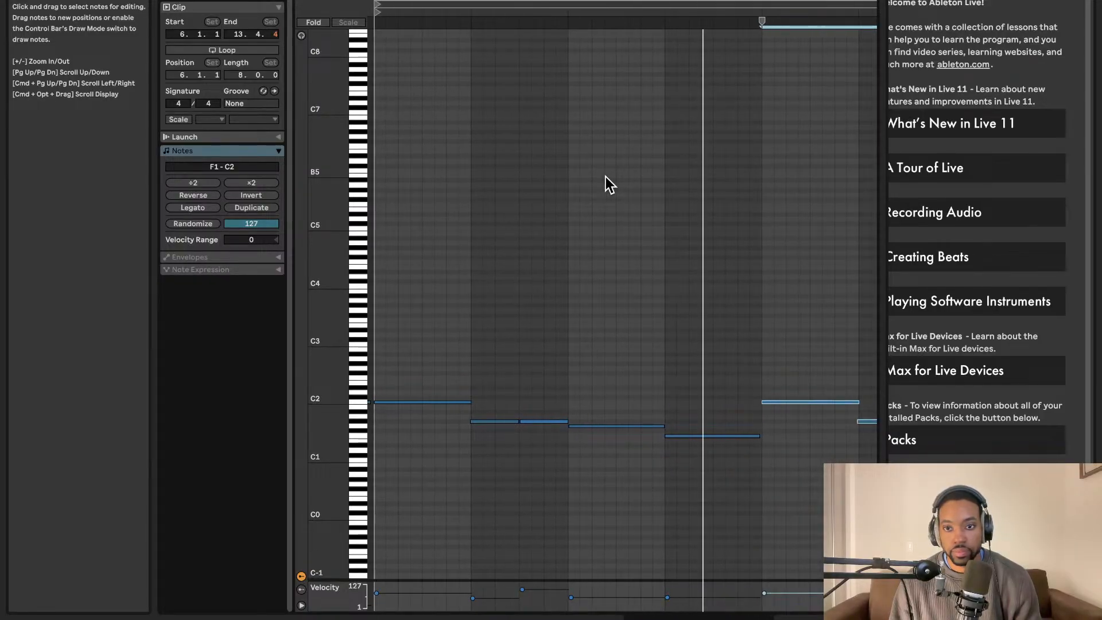
Try moving the second half of the Analog Lab V clip to bar 75 and deactivating the Clavinet V clip there.
scroll(565, 4, "left", 1)
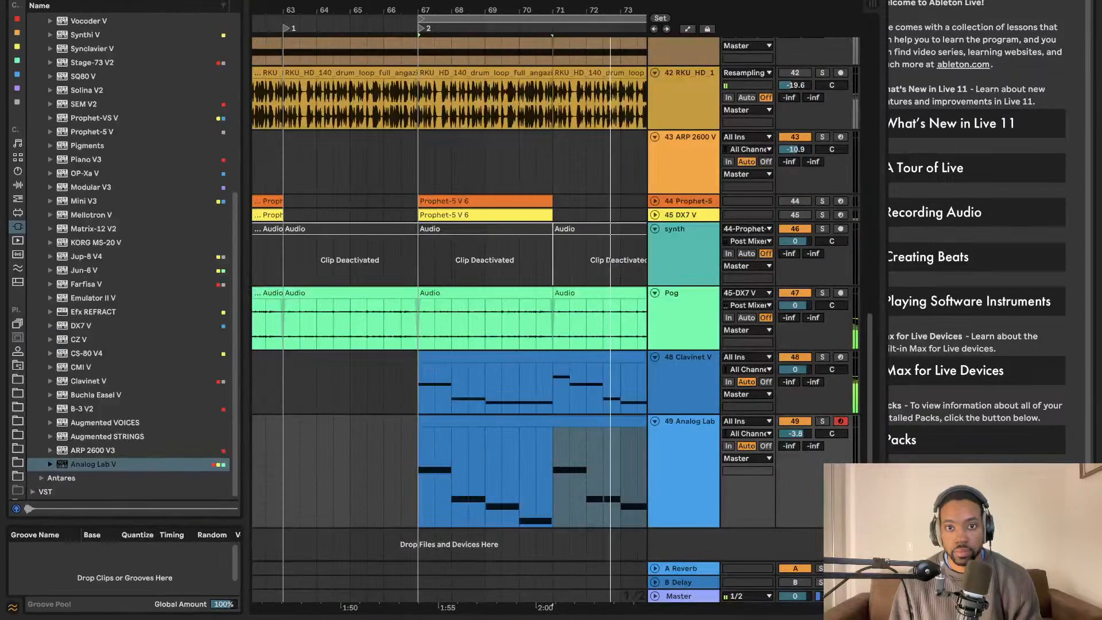
scroll(499, 324, "left", 2)
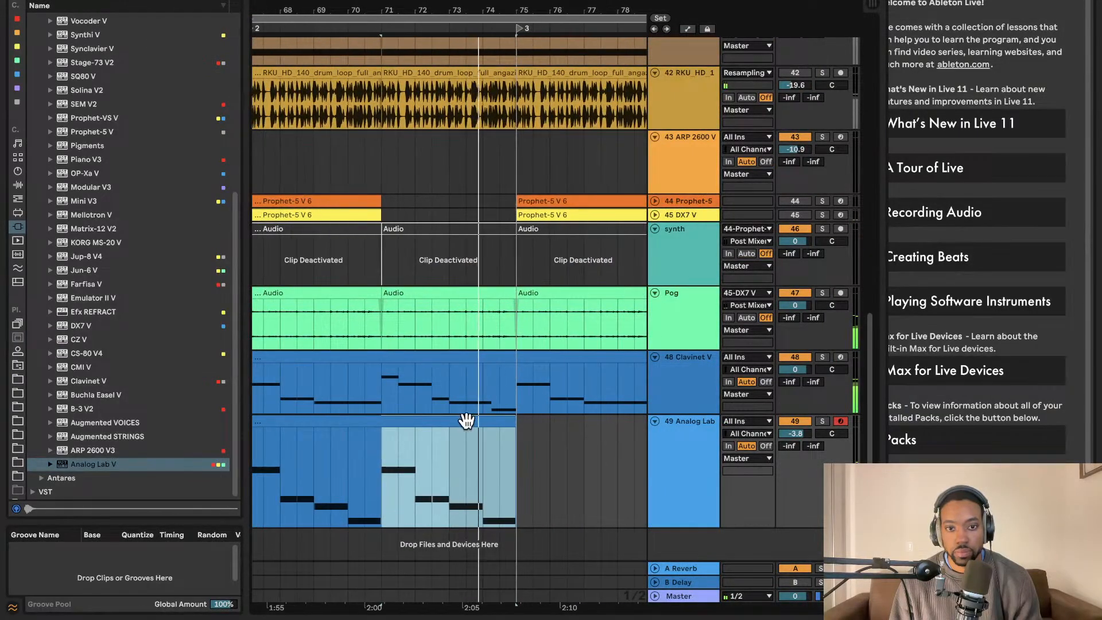
left_click_drag(466, 420, 600, 418)
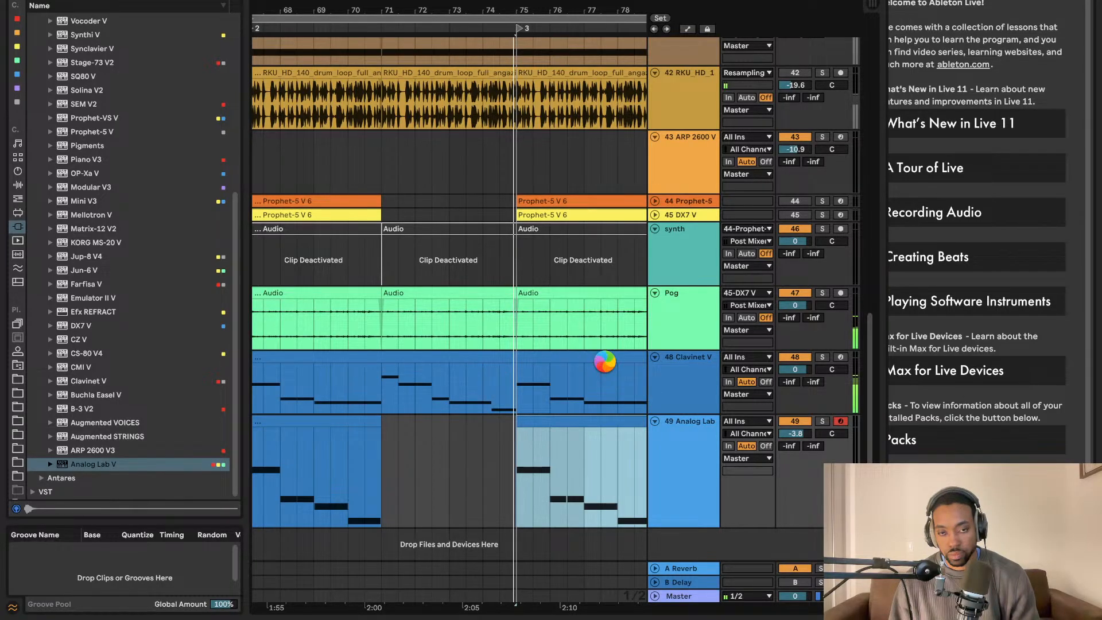
scroll(585, 373, "right", 3)
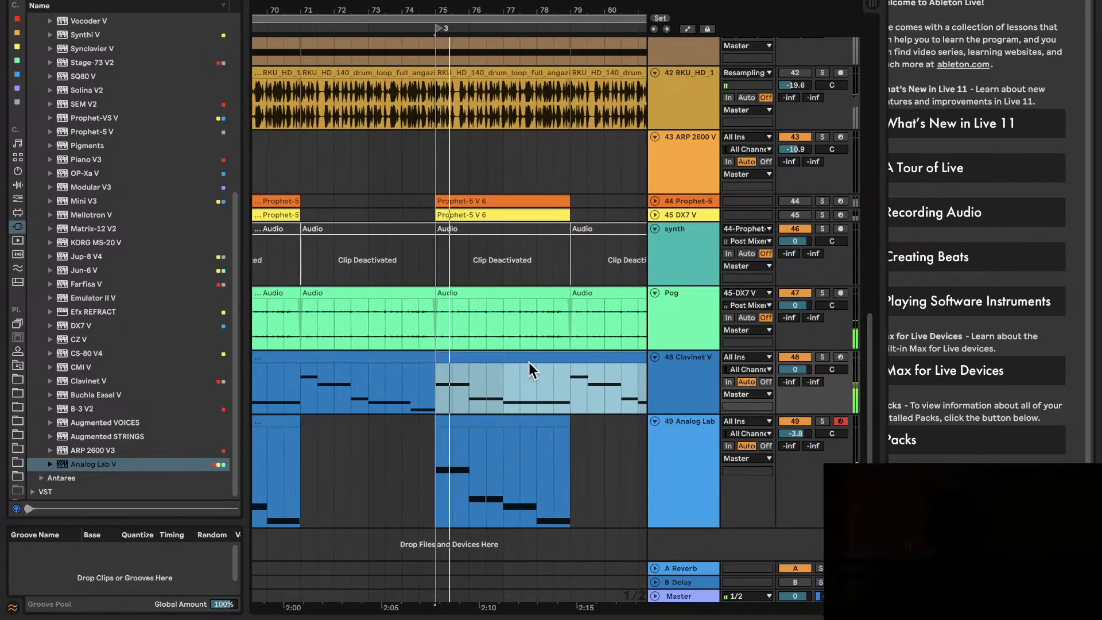
scroll(516, 366, "left", 3)
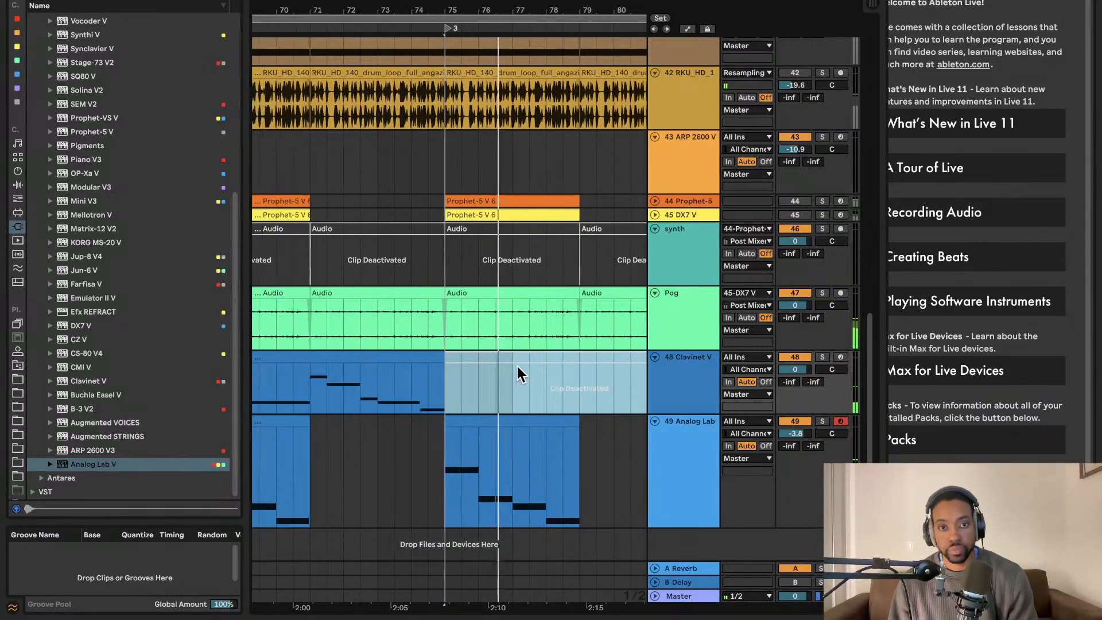
scroll(510, 363, "left", 1)
left_click(481, 355)
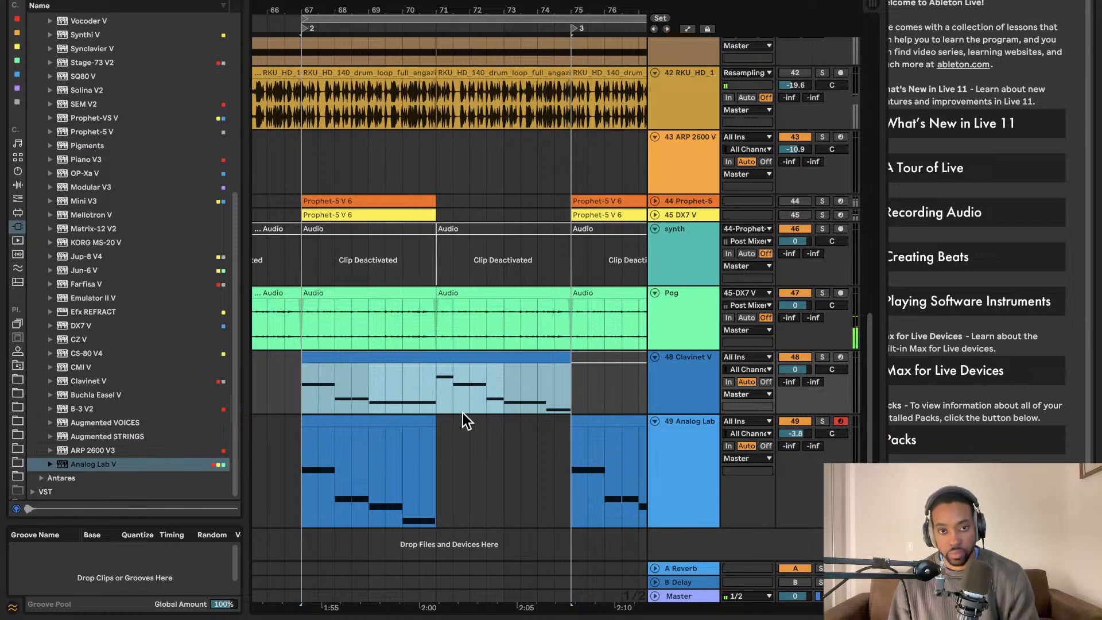
left_click(402, 423)
key("super+d")
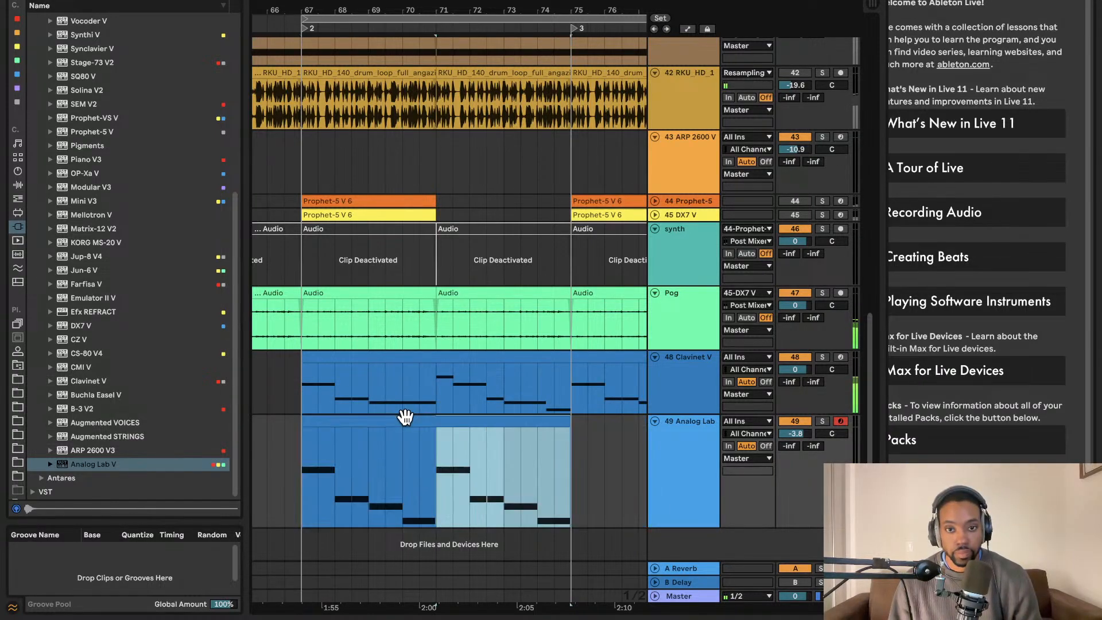
Deactivate the Clavinet V clip spanning bars 67 to 75 and briefly play the section with only the Analog Lab V part.
left_click(469, 359)
key("0")
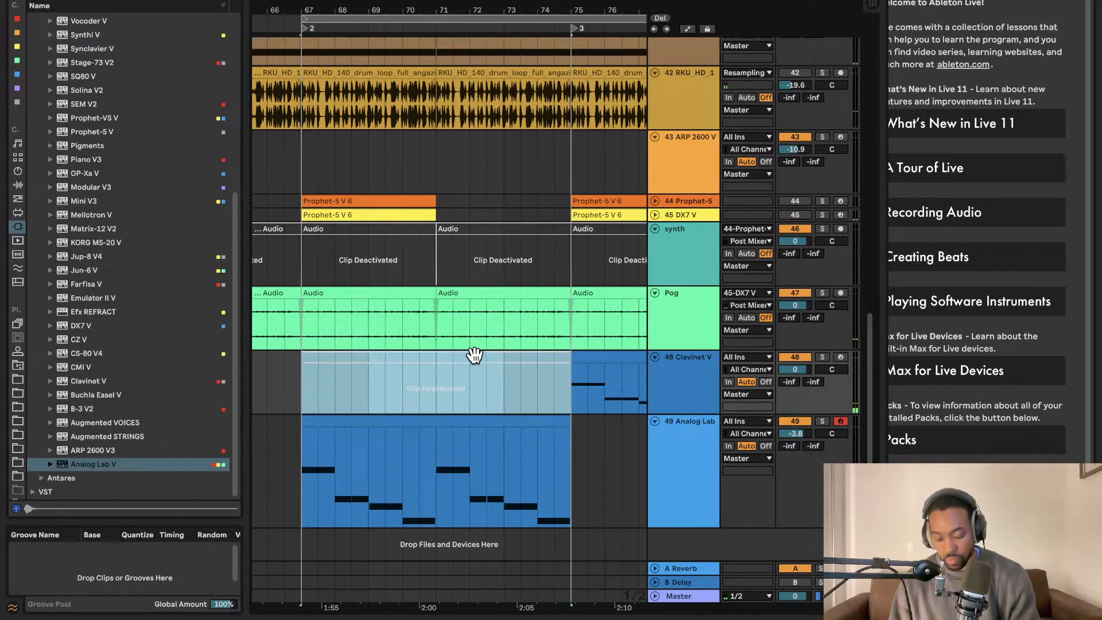
scroll(475, 355, "down", 5)
scroll(475, 355, "left", 2)
key("space")
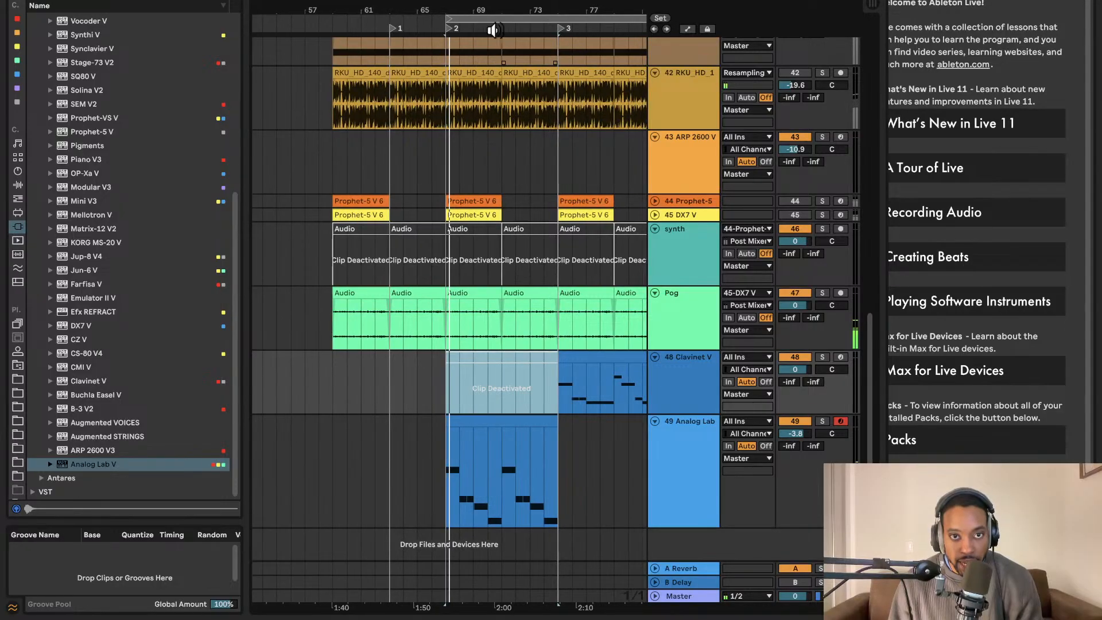
key("space")
Extend the loop start back to bar 59 and duplicate the looped section across all tracks, with the copy starting at bar 83.
left_click_drag(447, 19, 335, 17)
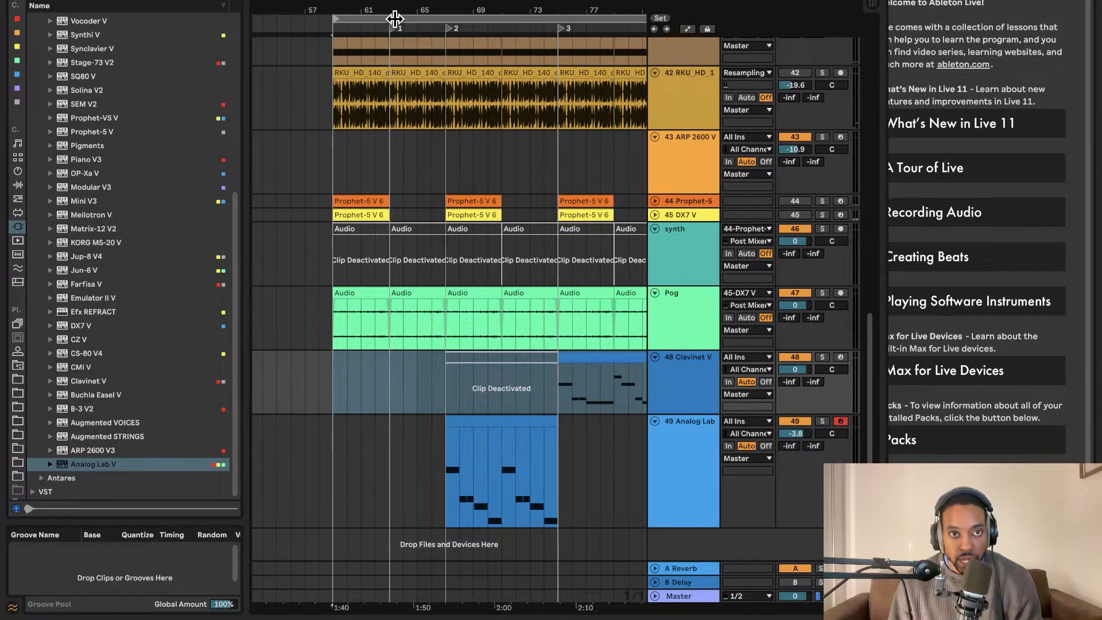
left_click(395, 26)
left_click(422, 18)
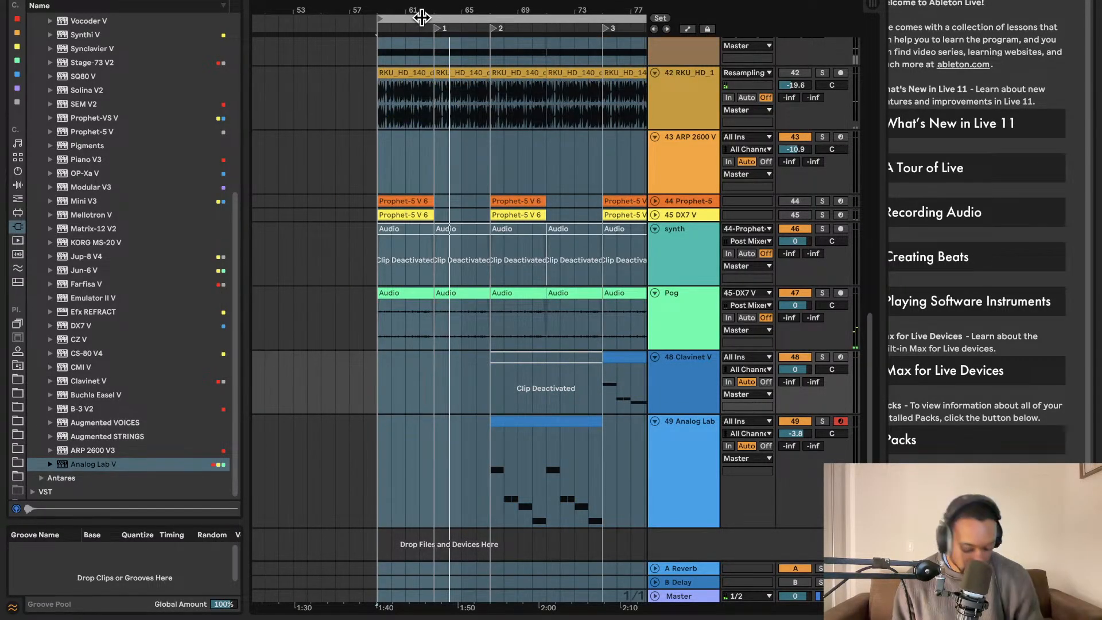
key("space")
scroll(422, 17, "right", 3)
key("super+shift+d")
scroll(428, 53, "left", 3)
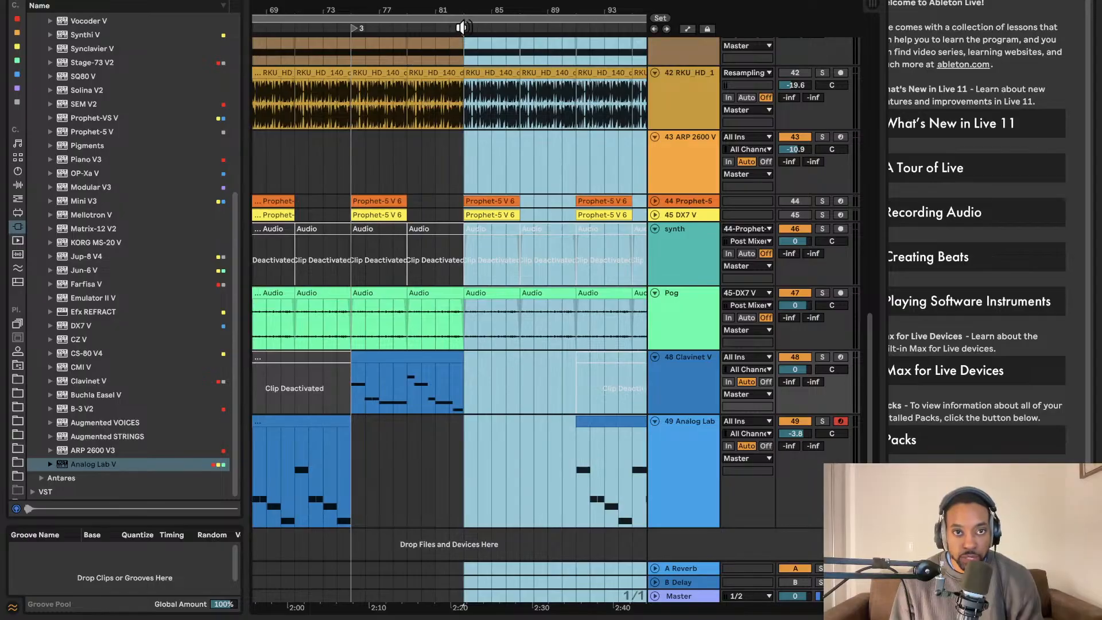
Add a locator at bar 83, where the duplicated section starts.
right_click(463, 27)
left_click(482, 64)
scroll(496, 115, "left", 5)
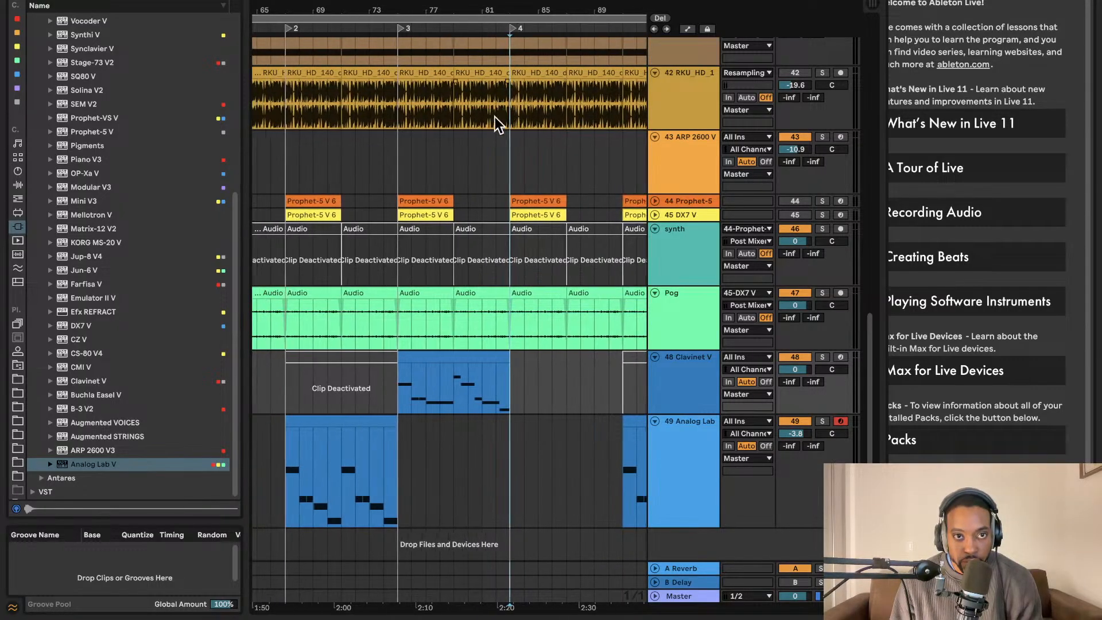
Listen to the arrangement from bar 59 into the duplicated section, following the Clavinet V and Analog Lab V parts.
scroll(400, 379, "left", 3)
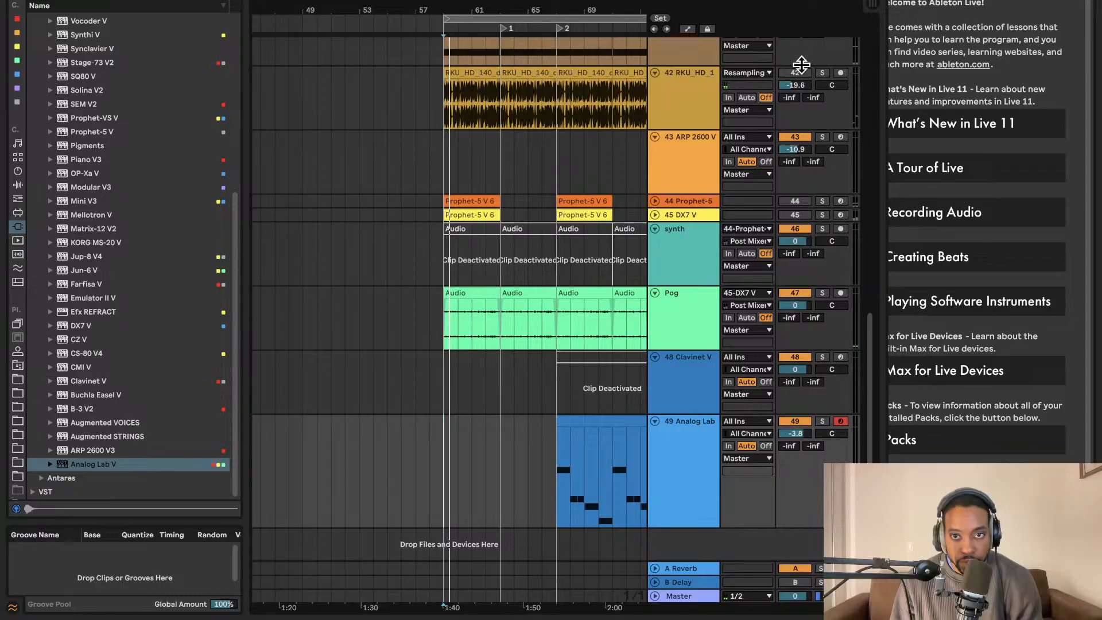
scroll(574, 201, "up", 2)
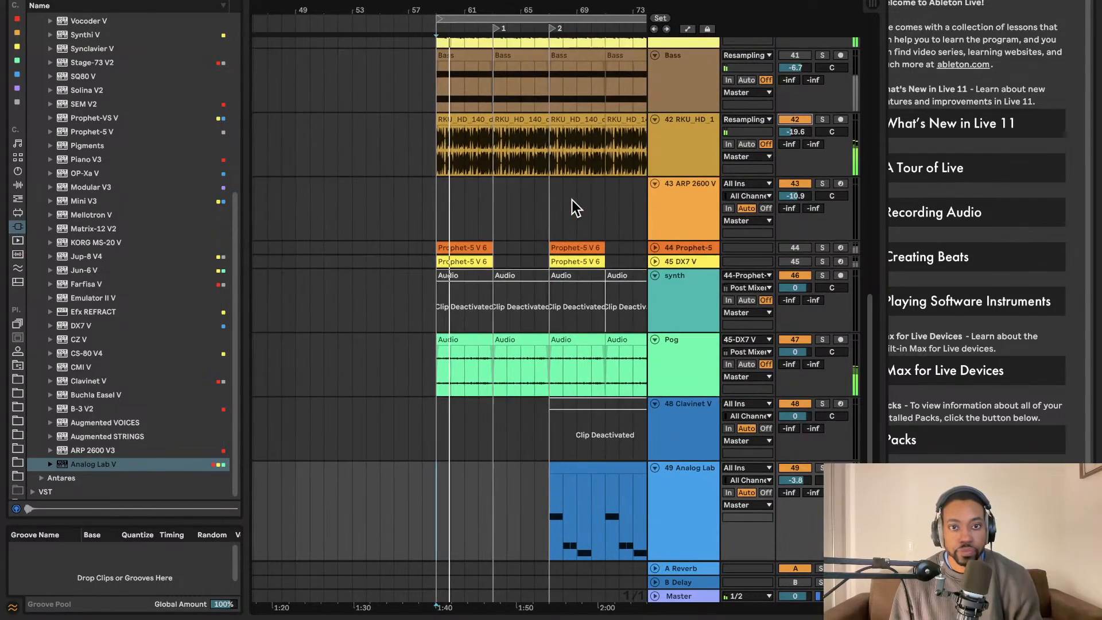
scroll(571, 199, "down", 5)
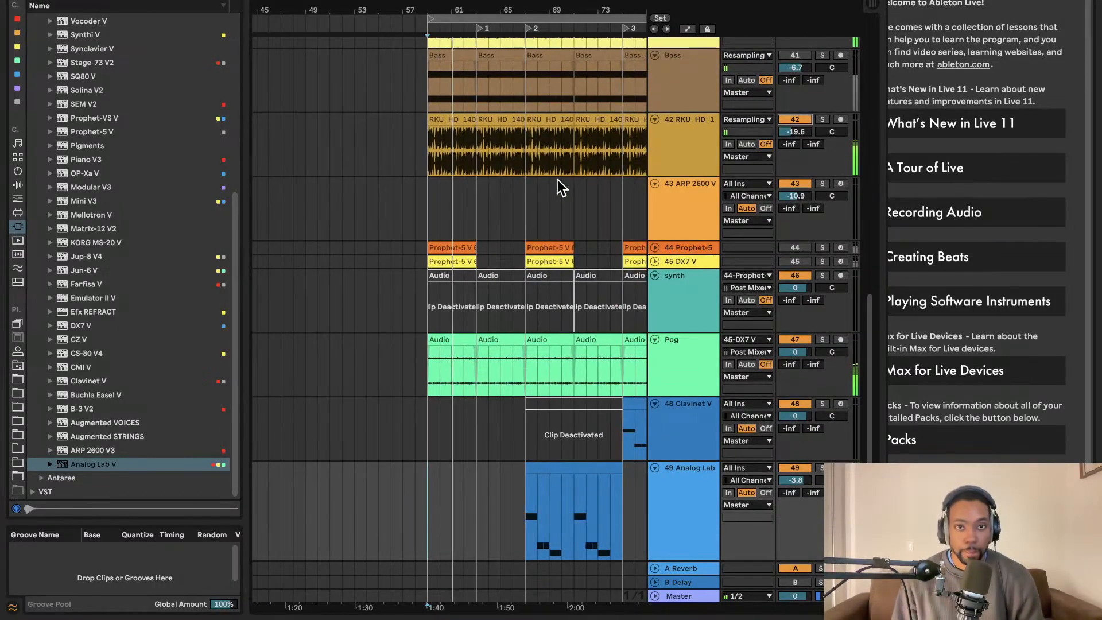
scroll(548, 205, "up", 5)
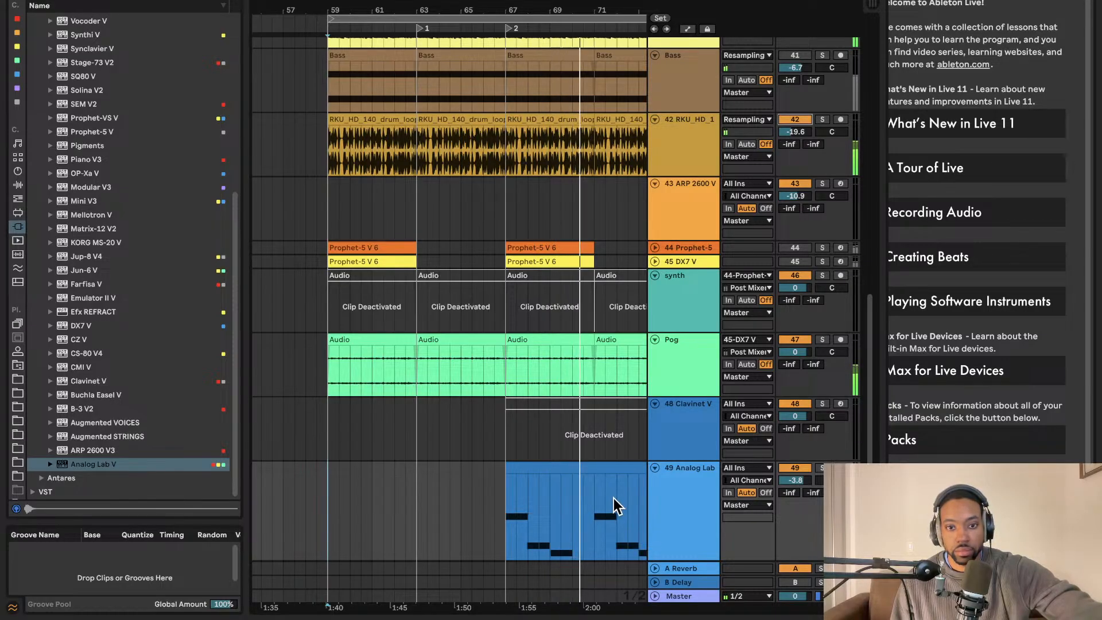
scroll(593, 452, "right", 2)
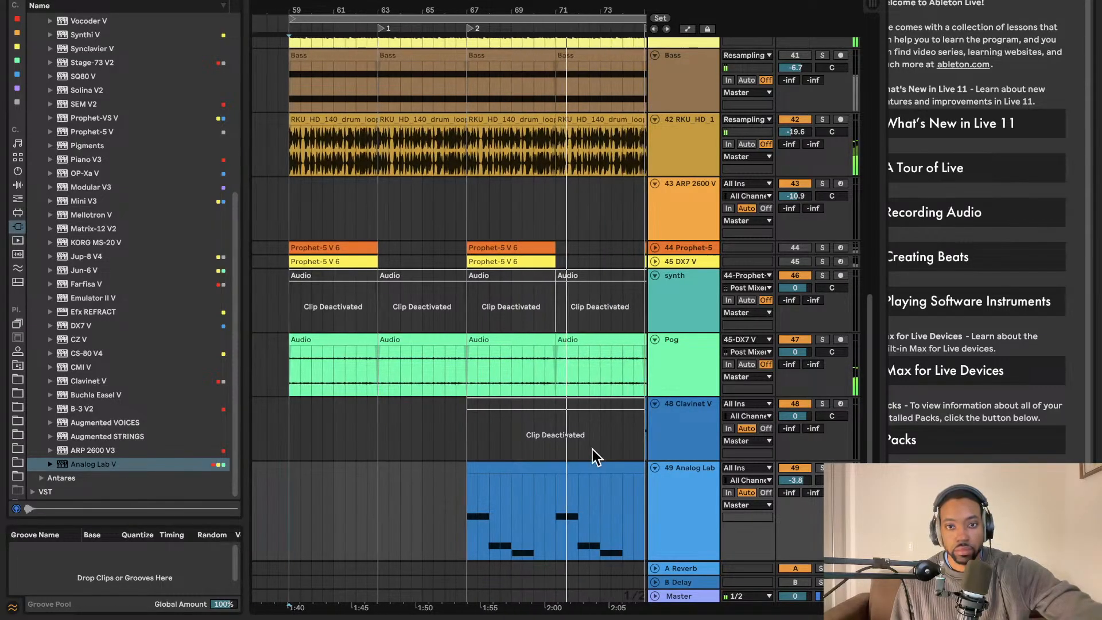
scroll(590, 443, "right", 5)
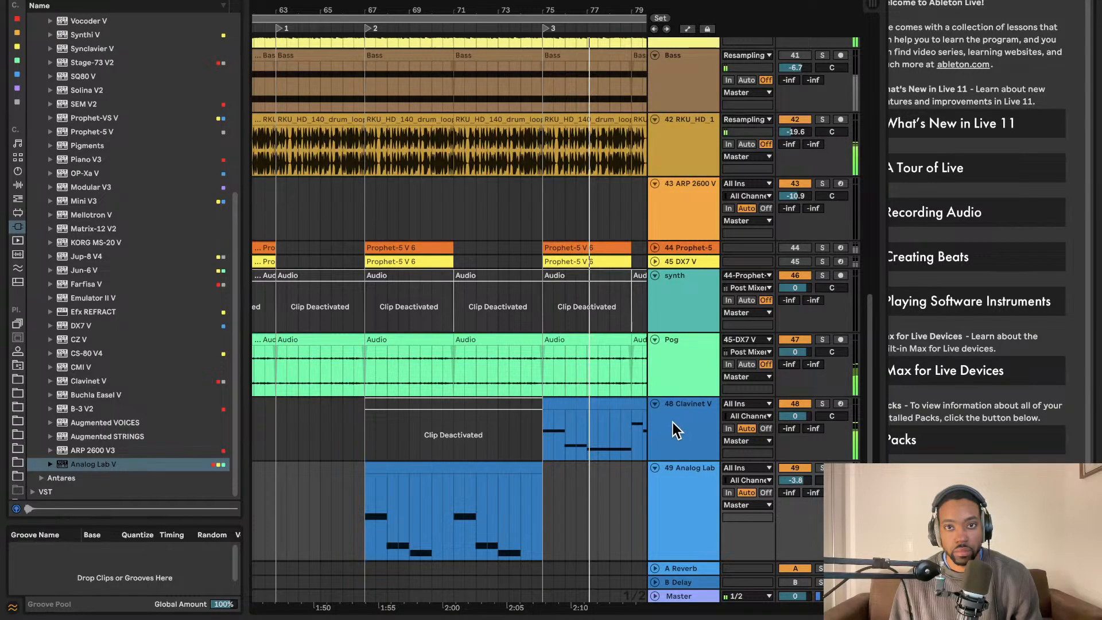
scroll(588, 407, "right", 5)
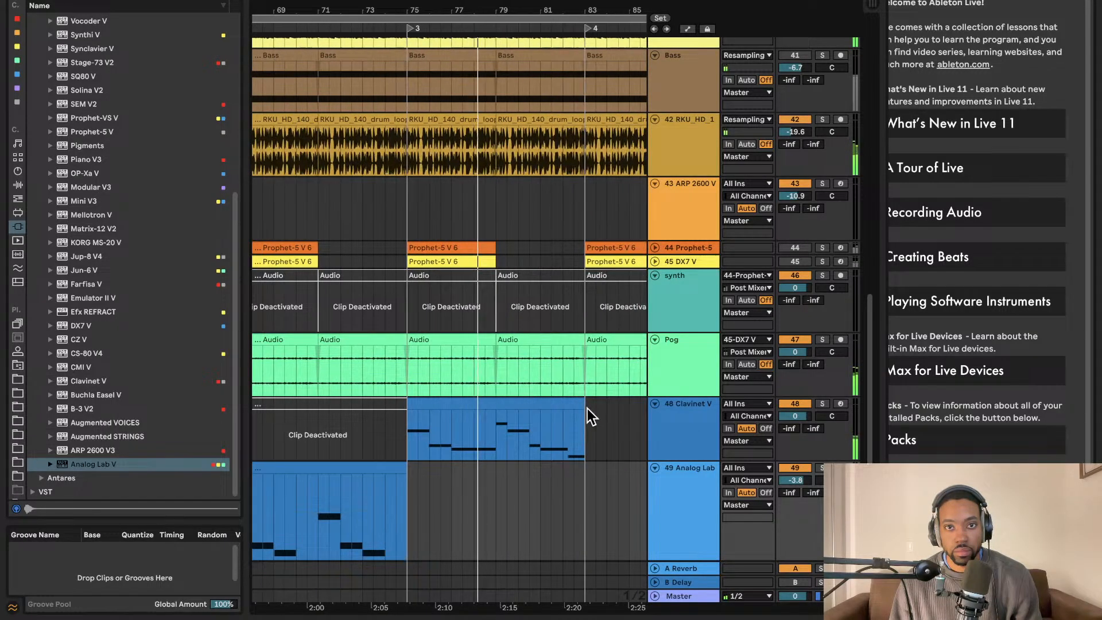
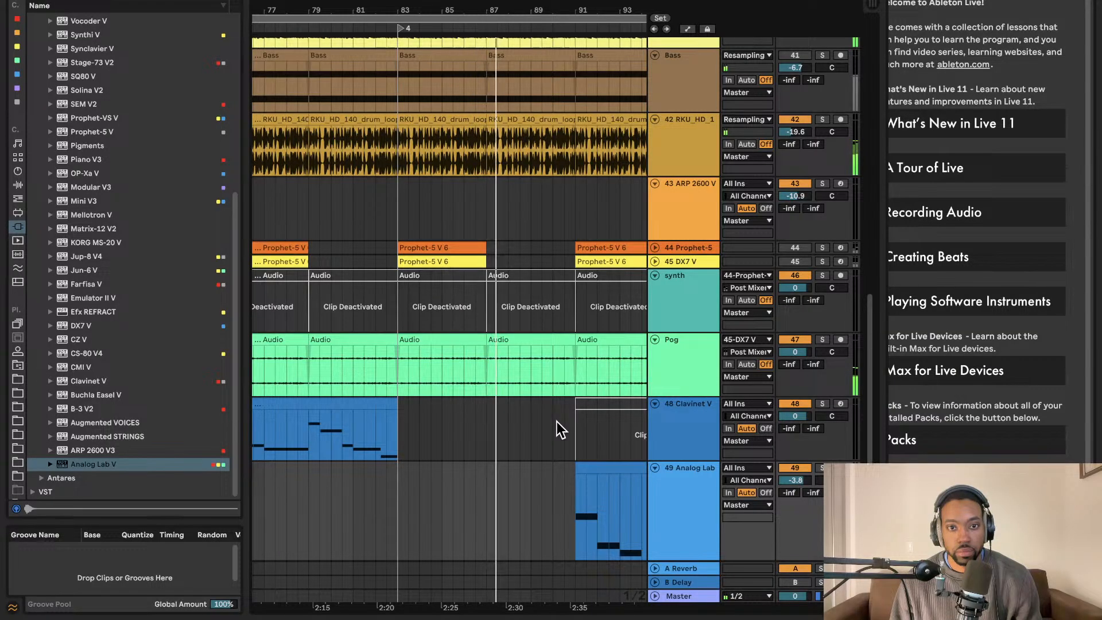
scroll(556, 421, "up", 5)
scroll(556, 421, "down", 2)
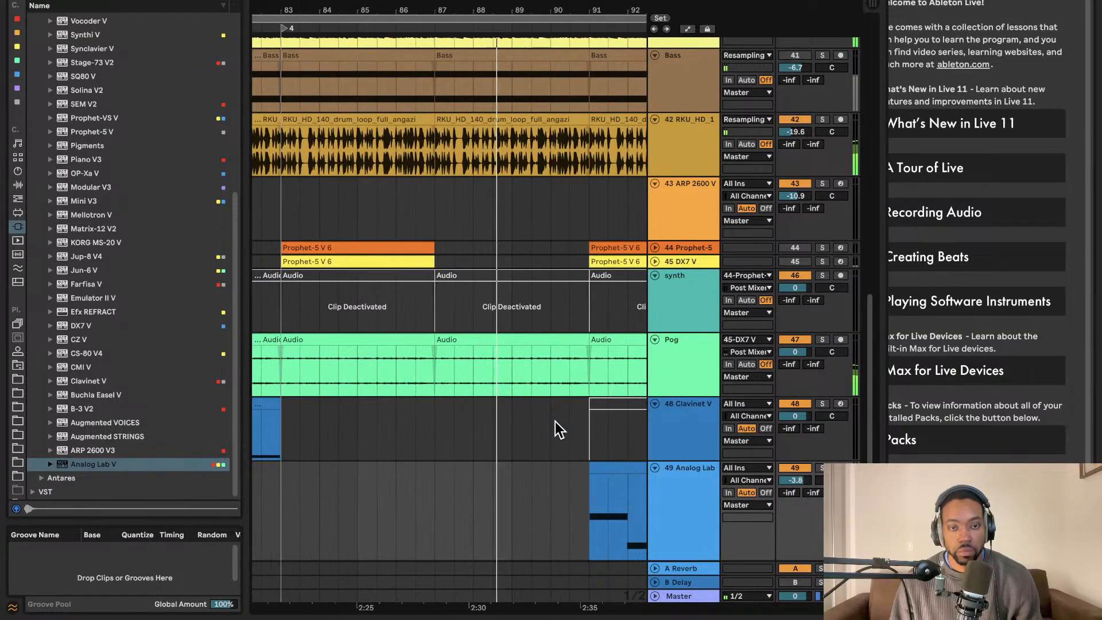
Display the master track's devices and look through the Defaults and My Devices folders of the User Library.
double_click(678, 597)
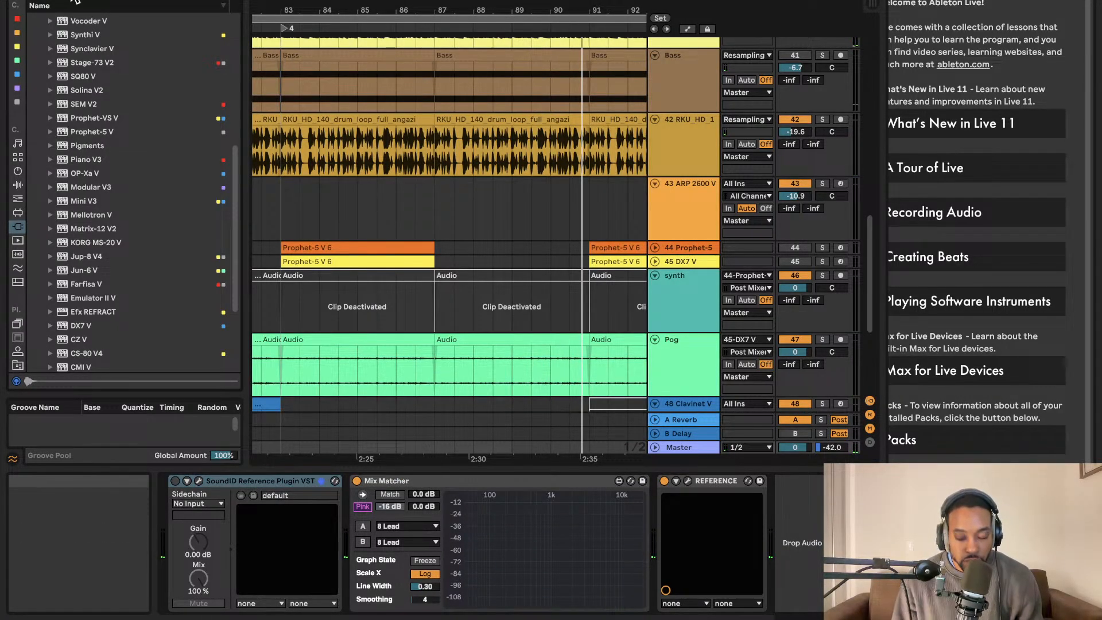
scroll(81, 142, "down", 5)
scroll(23, 252, "down", 8)
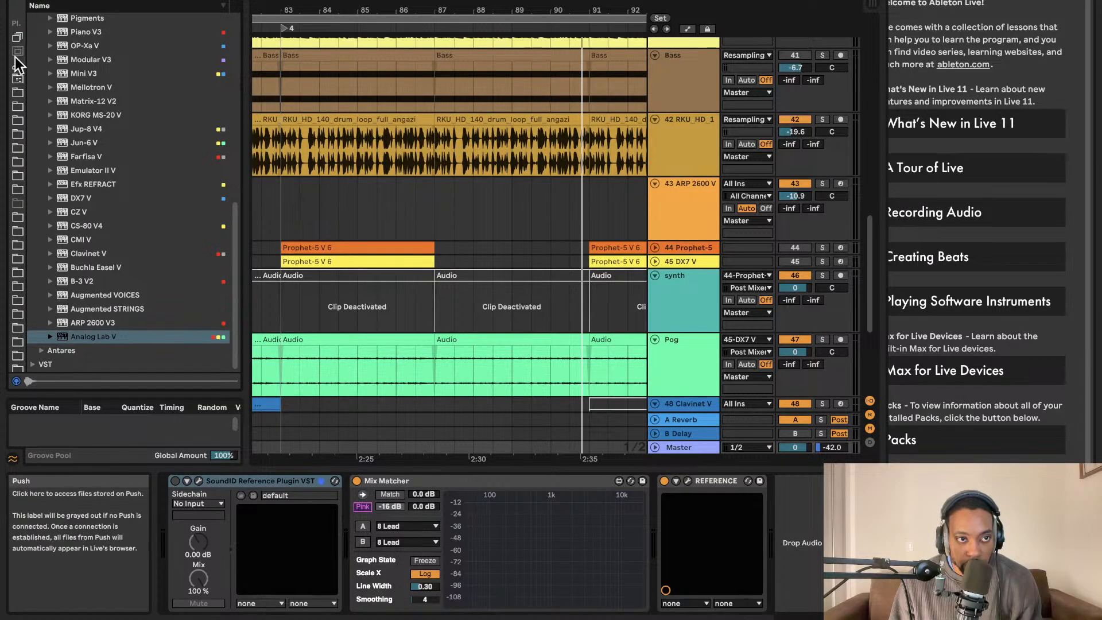
left_click(18, 63)
left_click(34, 131)
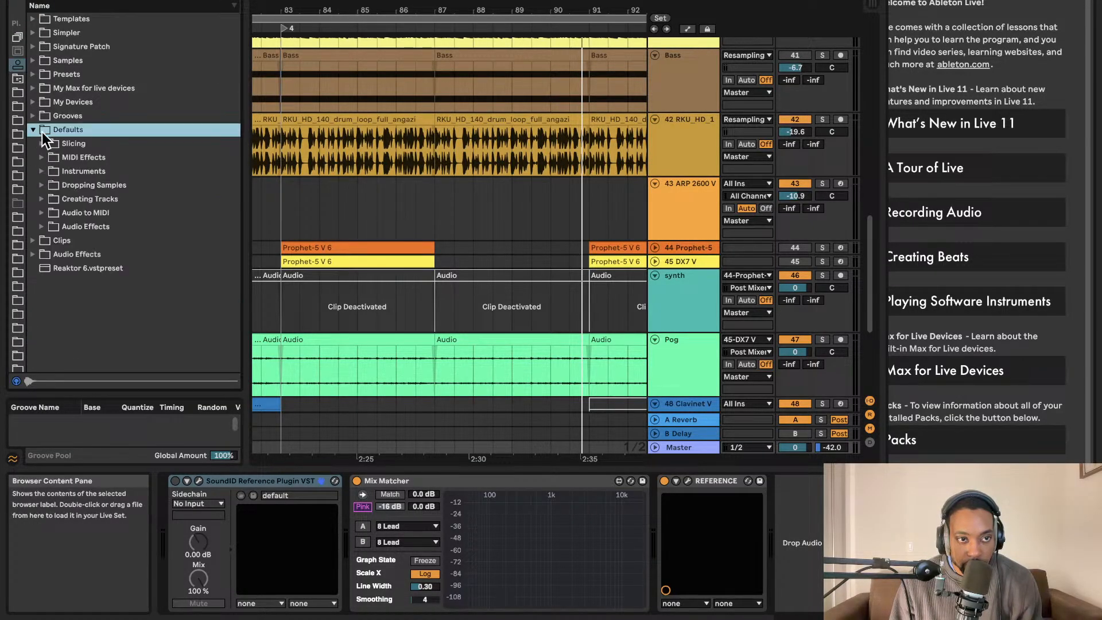
left_click(36, 78)
left_click(43, 128)
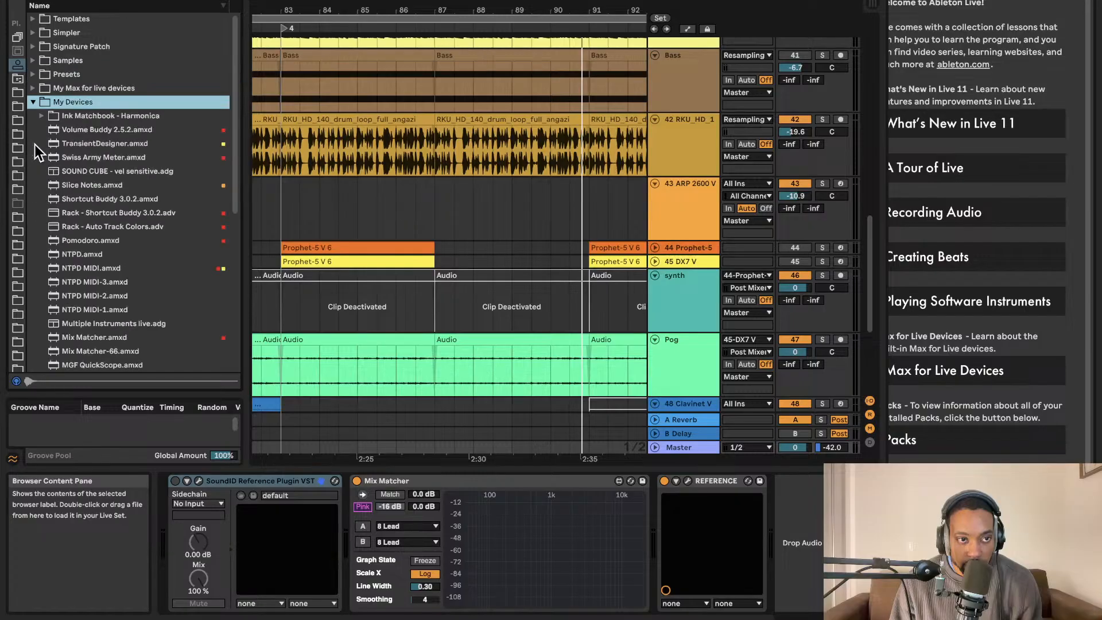
scroll(54, 156, "down", 10)
scroll(125, 193, "down", 5)
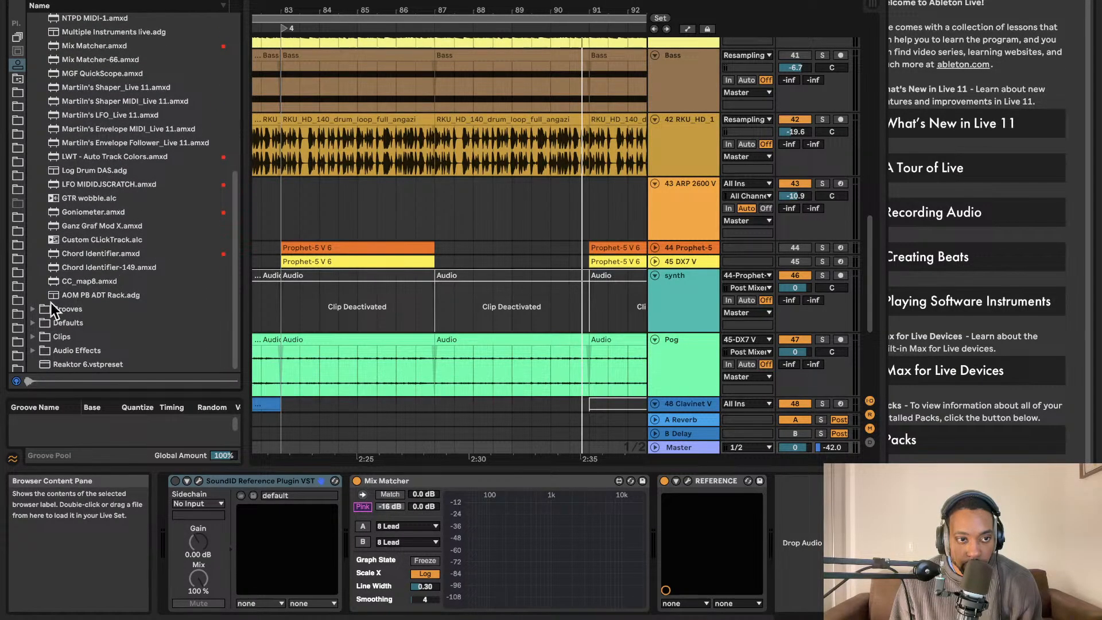
Look through the My Devices folder and the red Favorites collection for a suitable device.
scroll(71, 275, "up", 10)
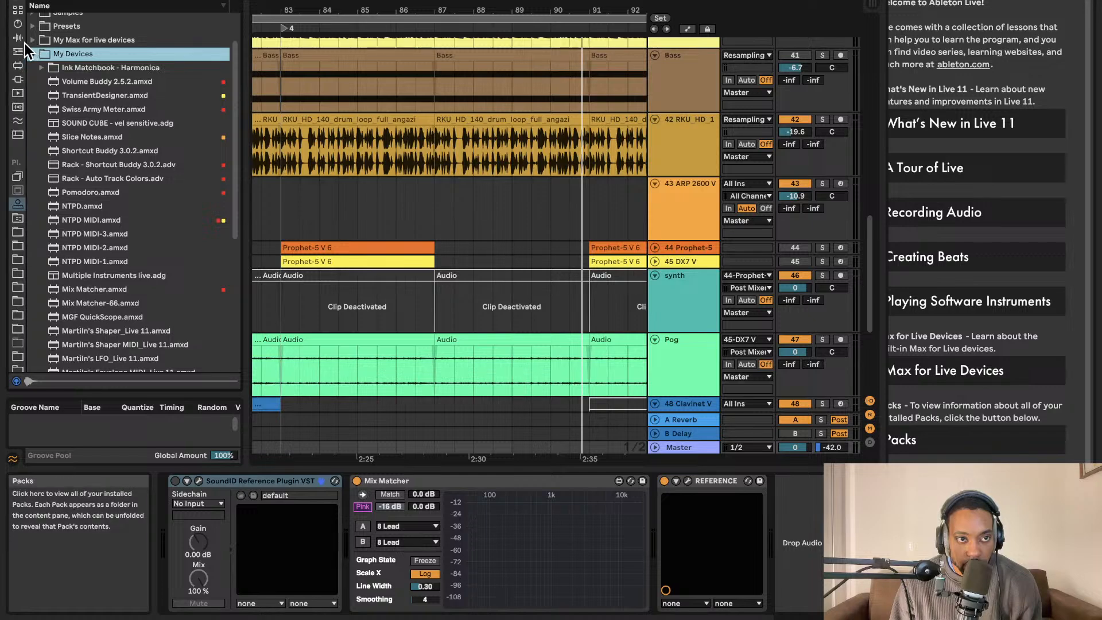
scroll(21, 43, "up", 8)
left_click(18, 20)
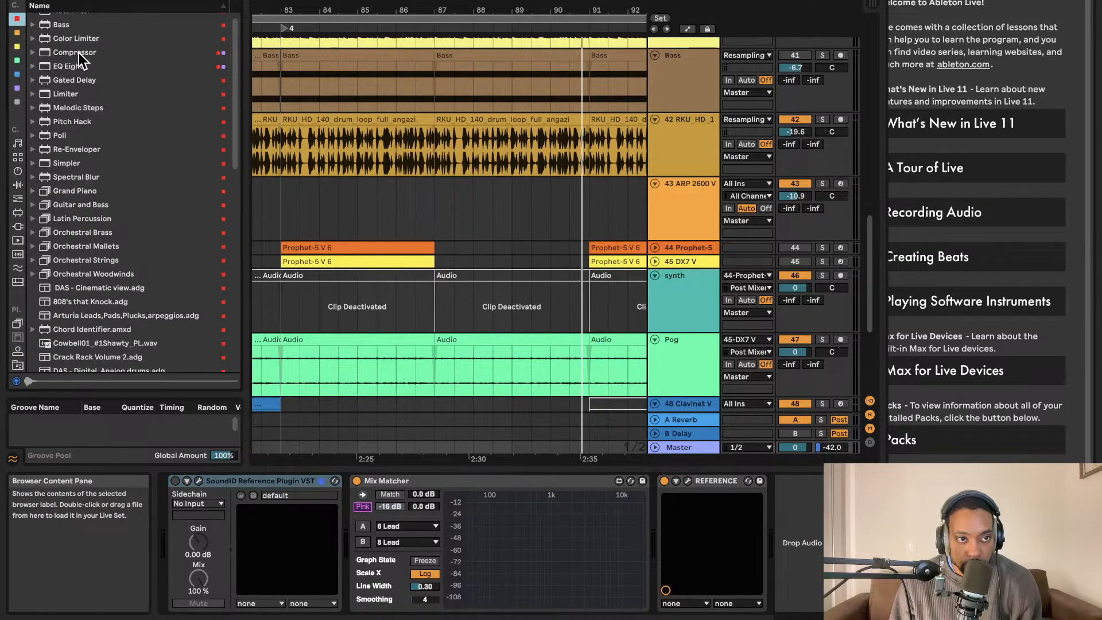
scroll(87, 62, "down", 6)
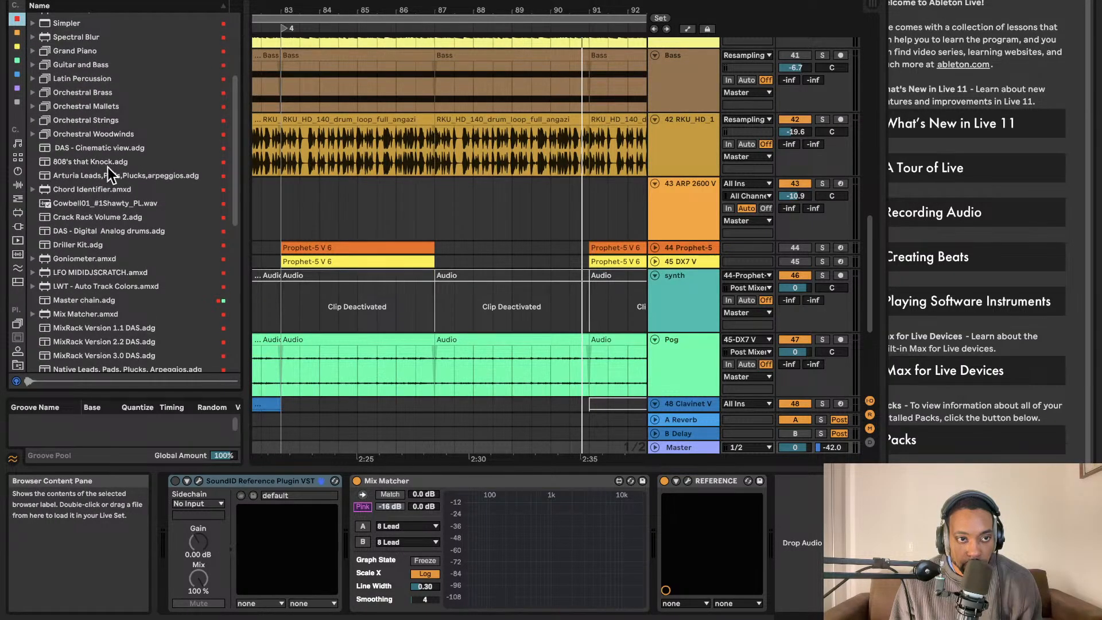
scroll(113, 177, "down", 14)
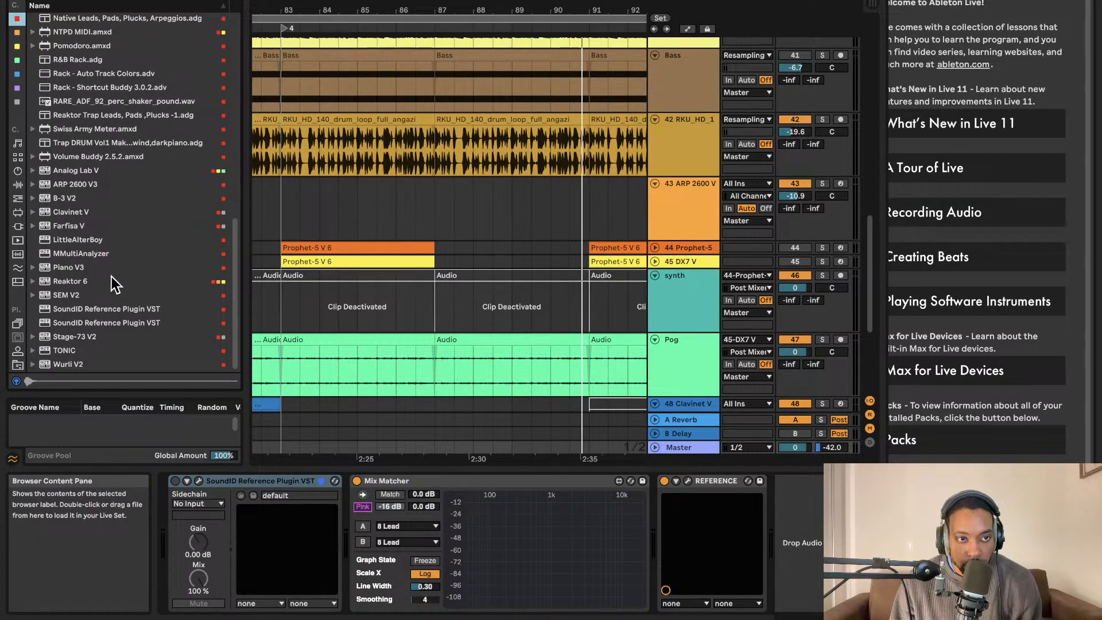
scroll(102, 230, "up", 20)
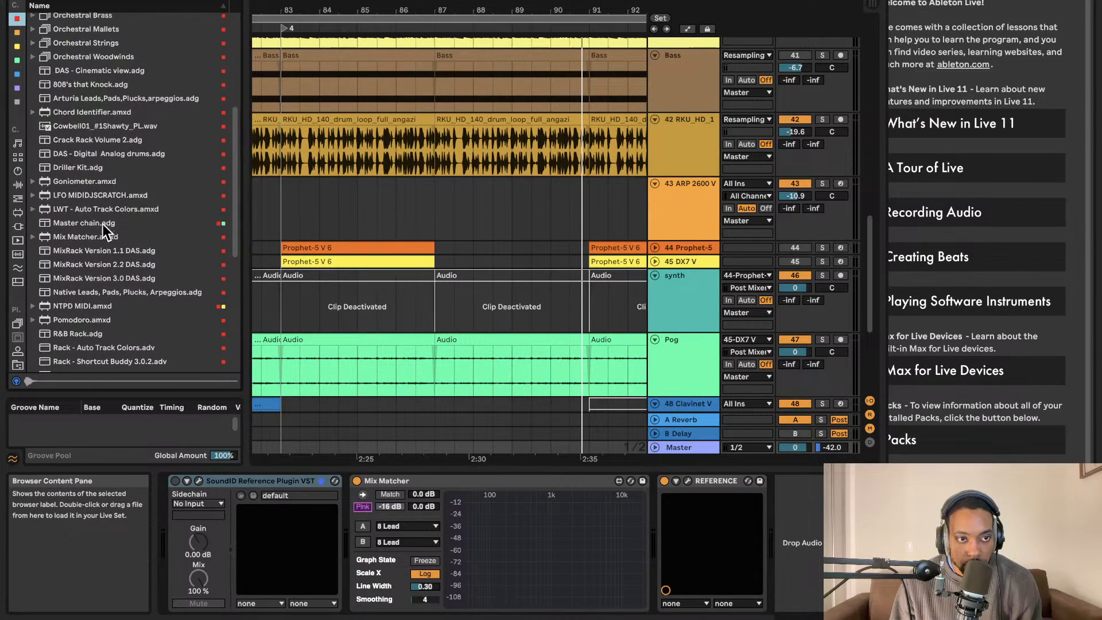
scroll(101, 122, "up", 1)
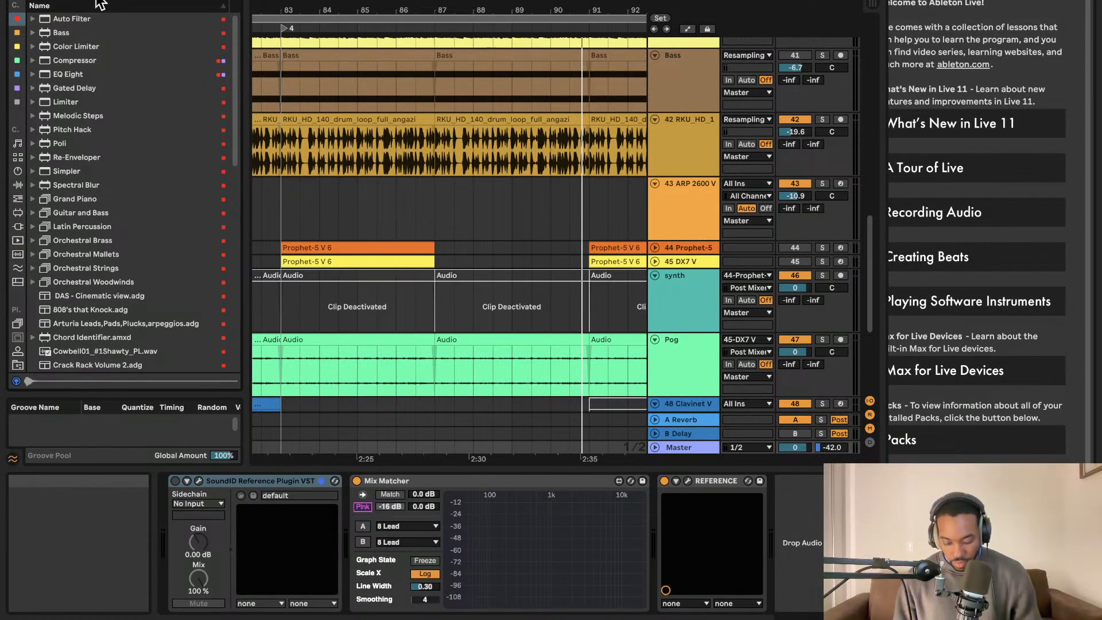
Search the red Favorites collection for "drum" and "simpler" devices.
left_click(97, 1)
type("drum")
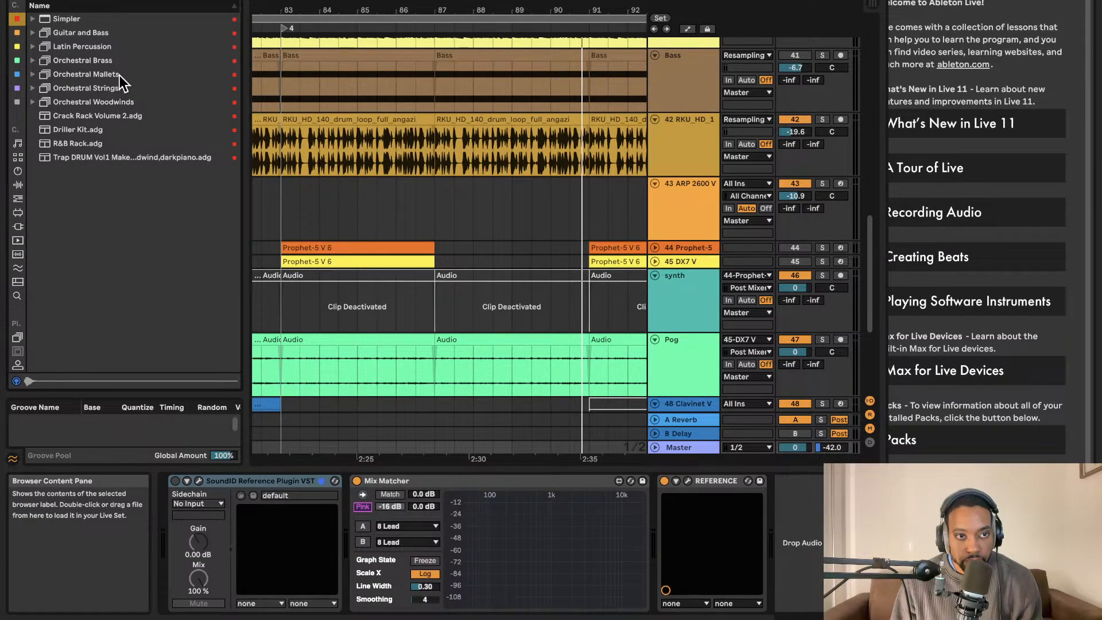
key("Escape")
type("drum")
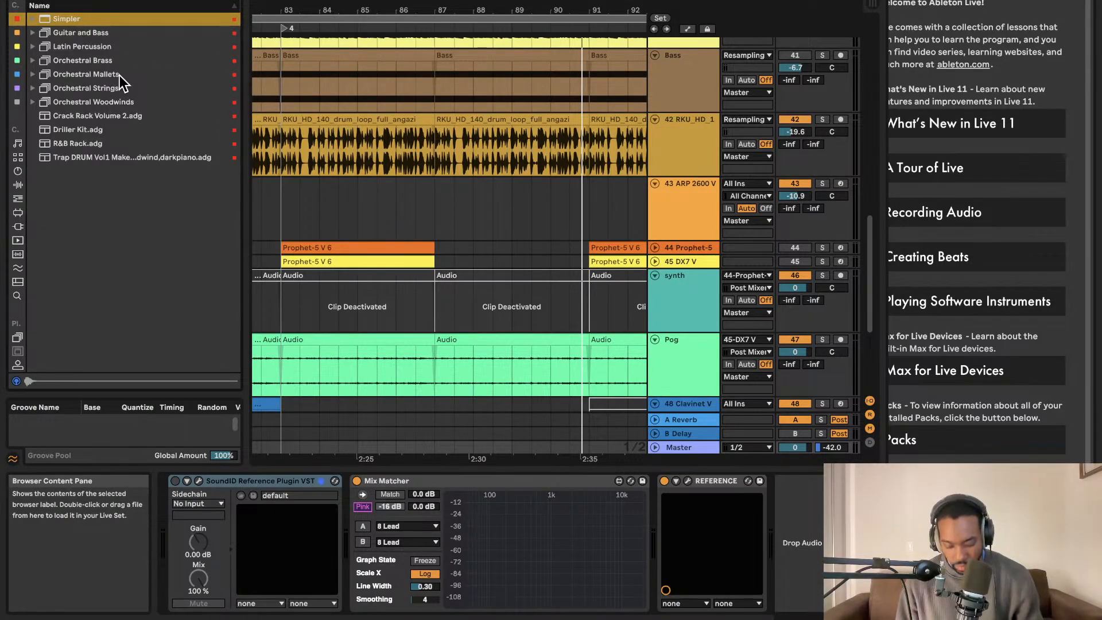
type("pler")
key("Escape")
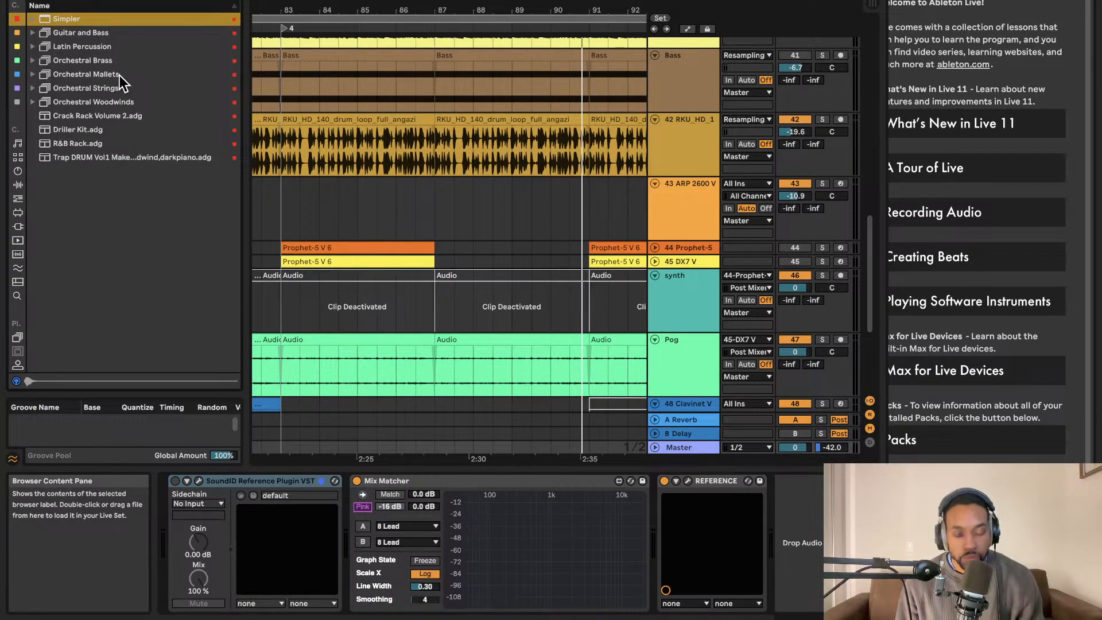
type("simpler")
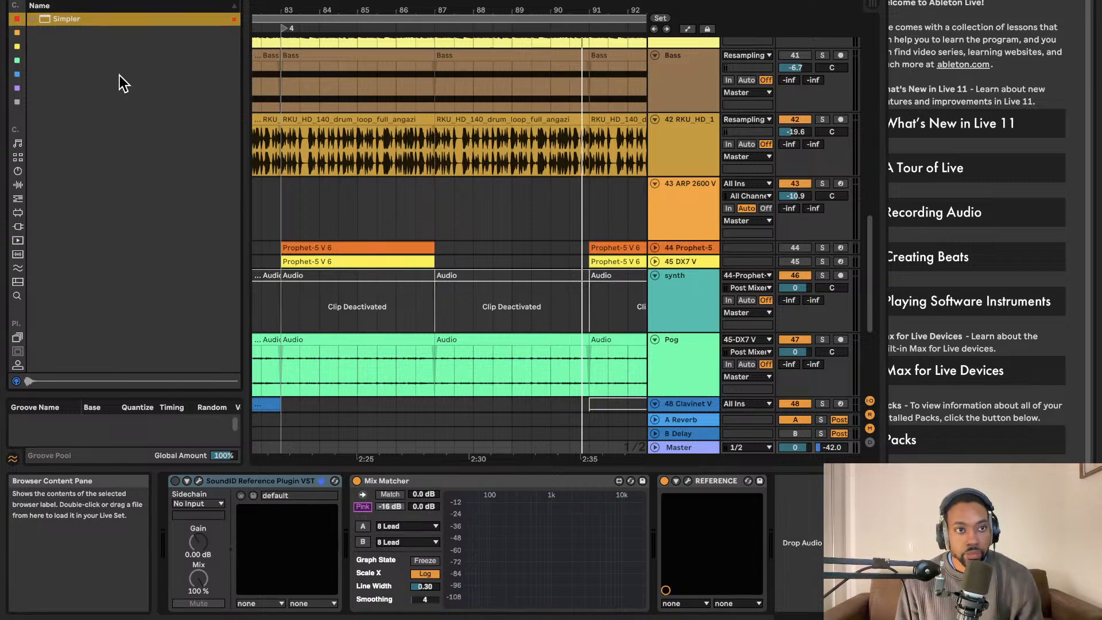
Check the filtered browser categories and open the User Library's Grooves folder down to the Simpler instrument presets.
left_click(17, 200)
left_click(18, 213)
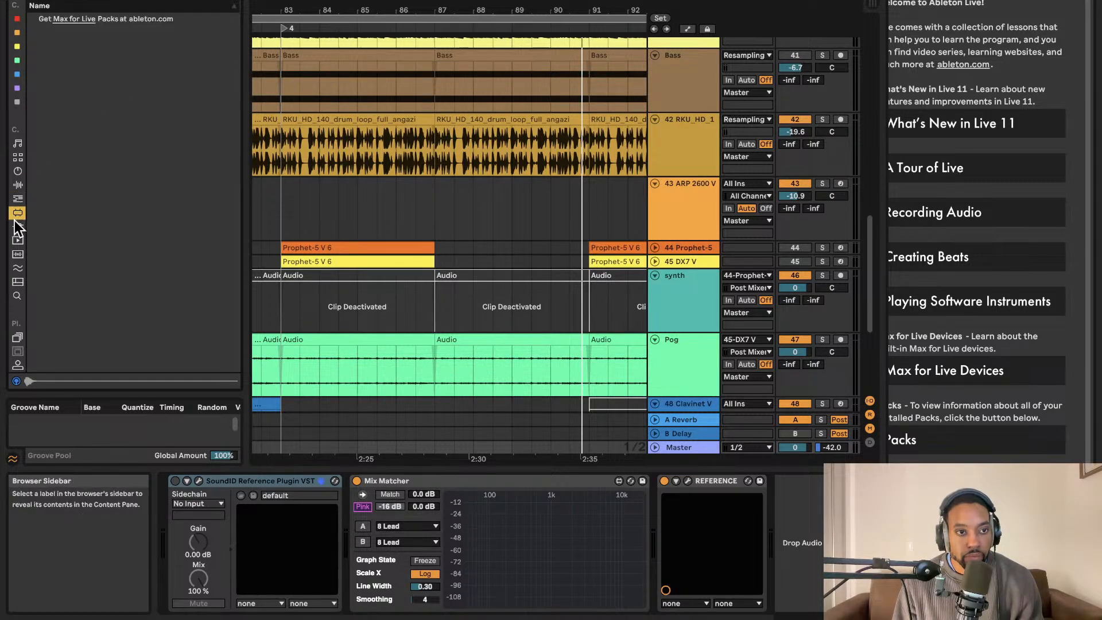
left_click(19, 242)
left_click(17, 365)
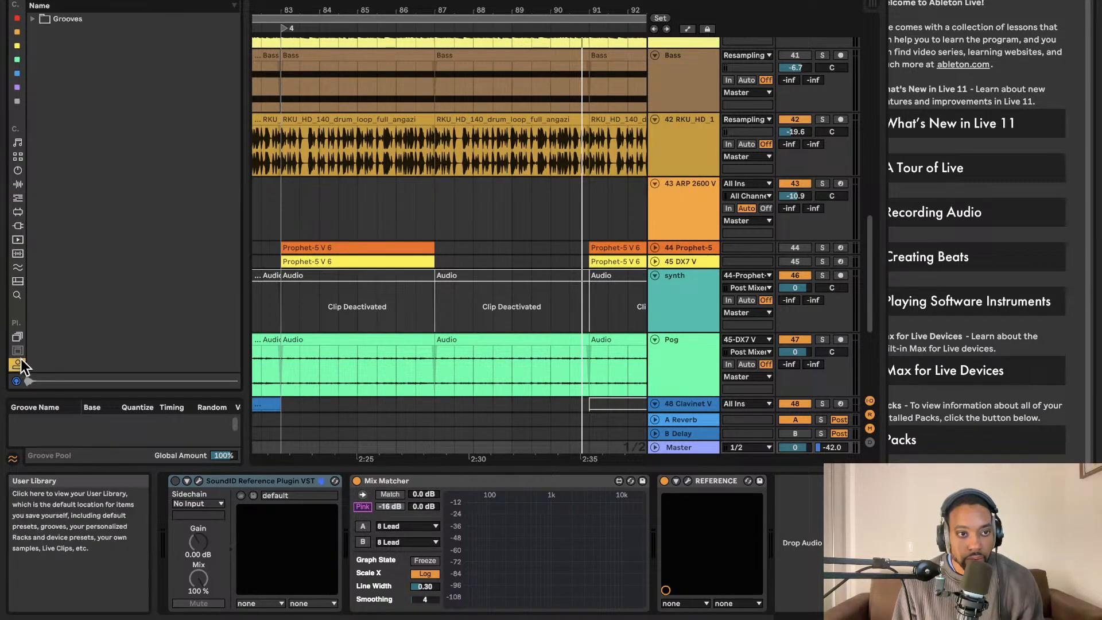
left_click(33, 21)
left_click(42, 33)
left_click(50, 46)
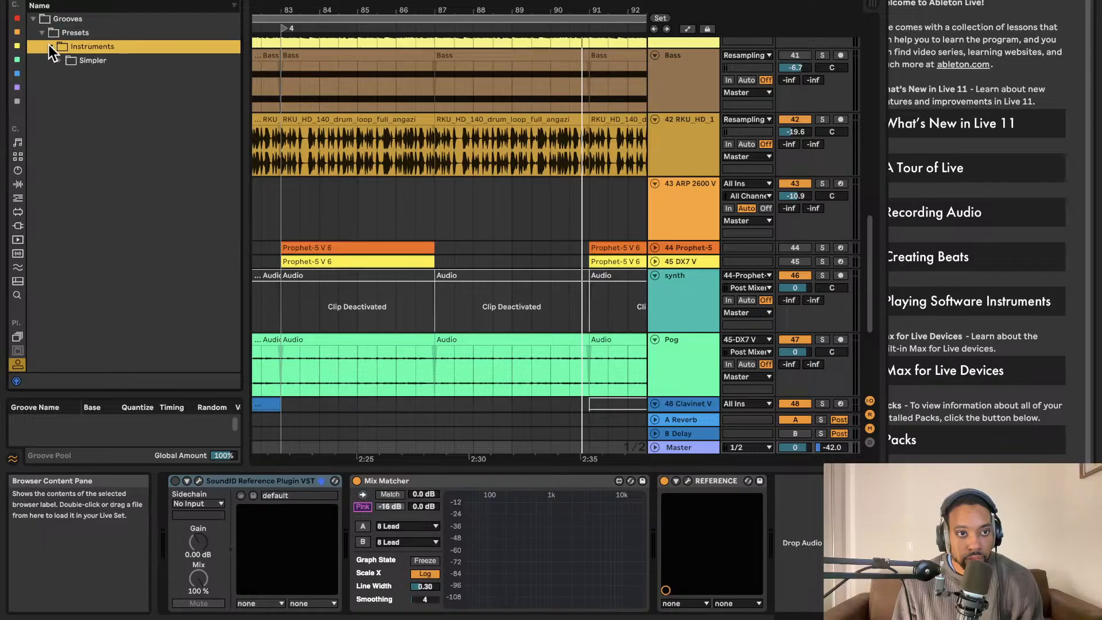
left_click(58, 60)
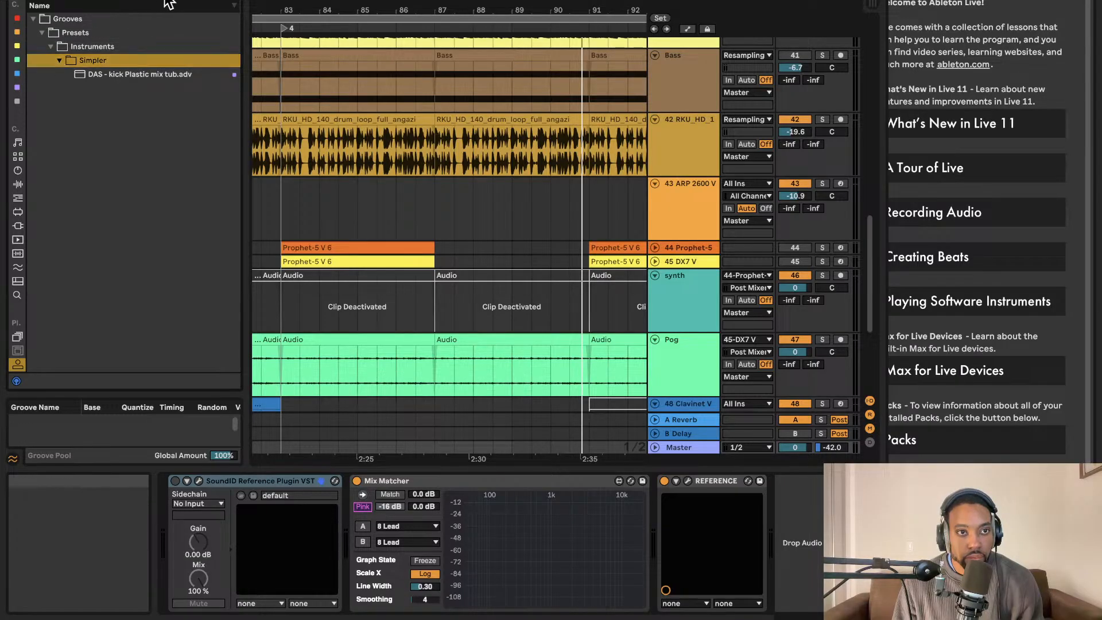
Search the User Library for "mix".
type("mi")
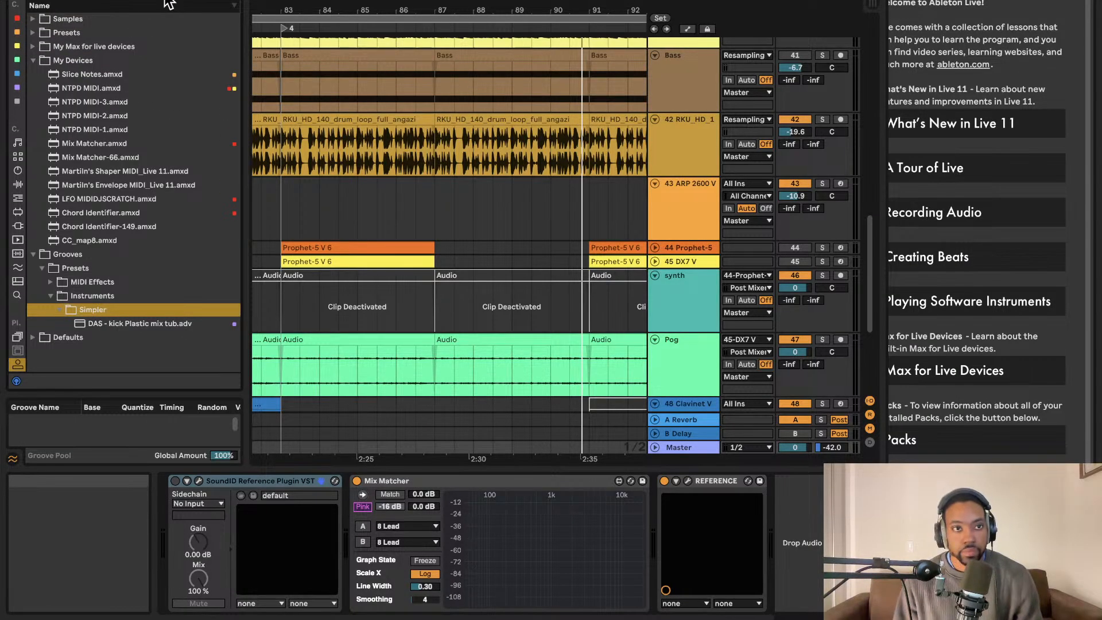
type("x")
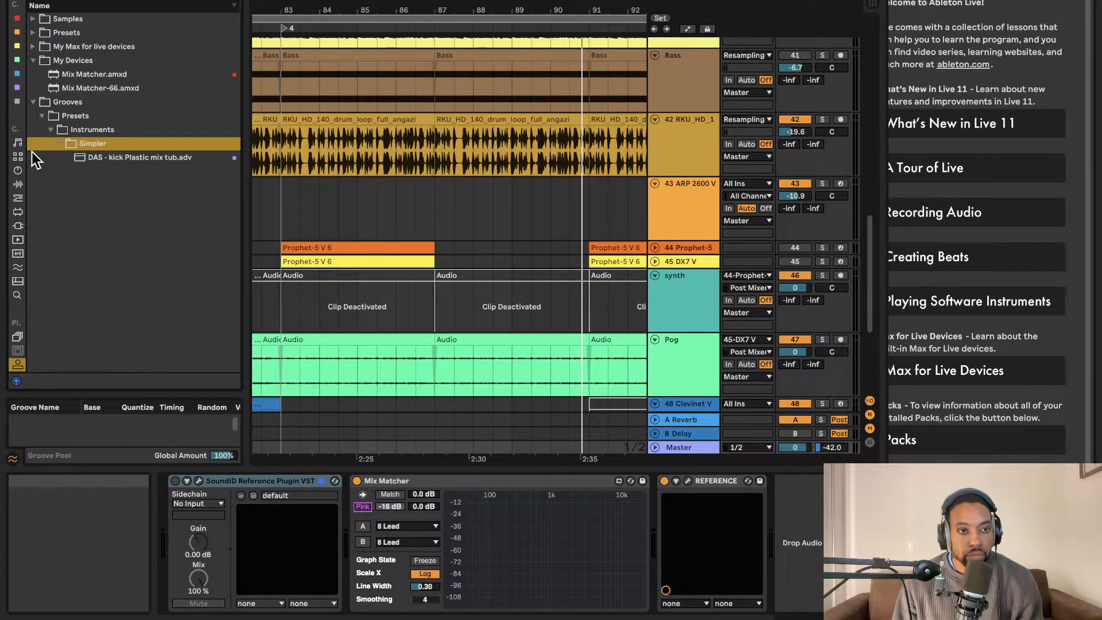
scroll(18, 247, "down", 3)
Play the arrangement from about bar 84 and examine the Mixed In Key plug-ins among the search results.
left_click(343, 223)
key("space")
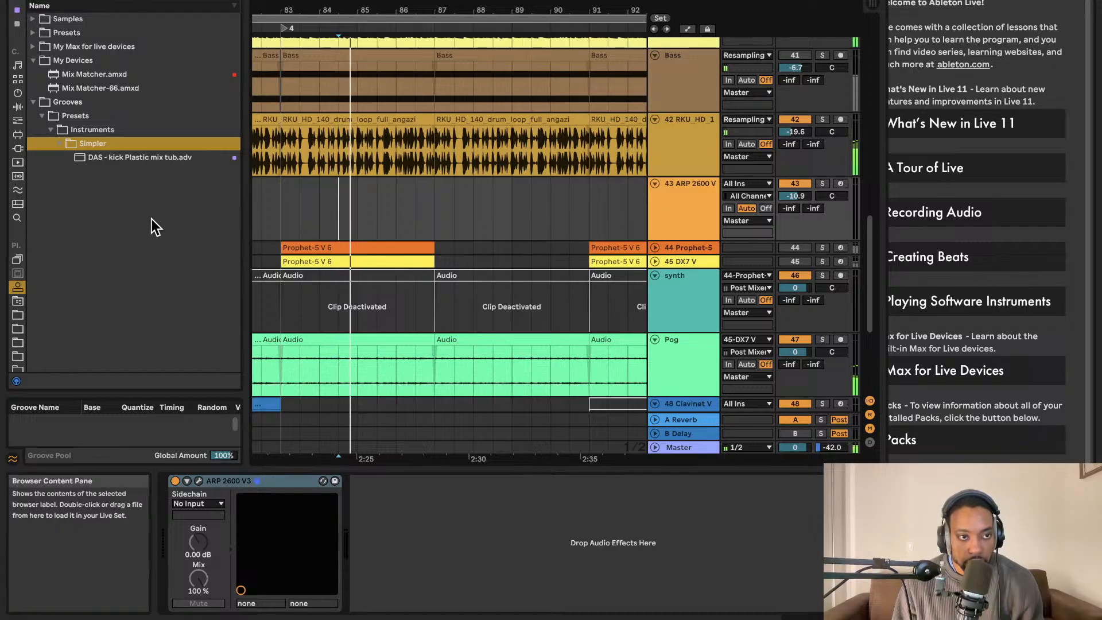
left_click(18, 149)
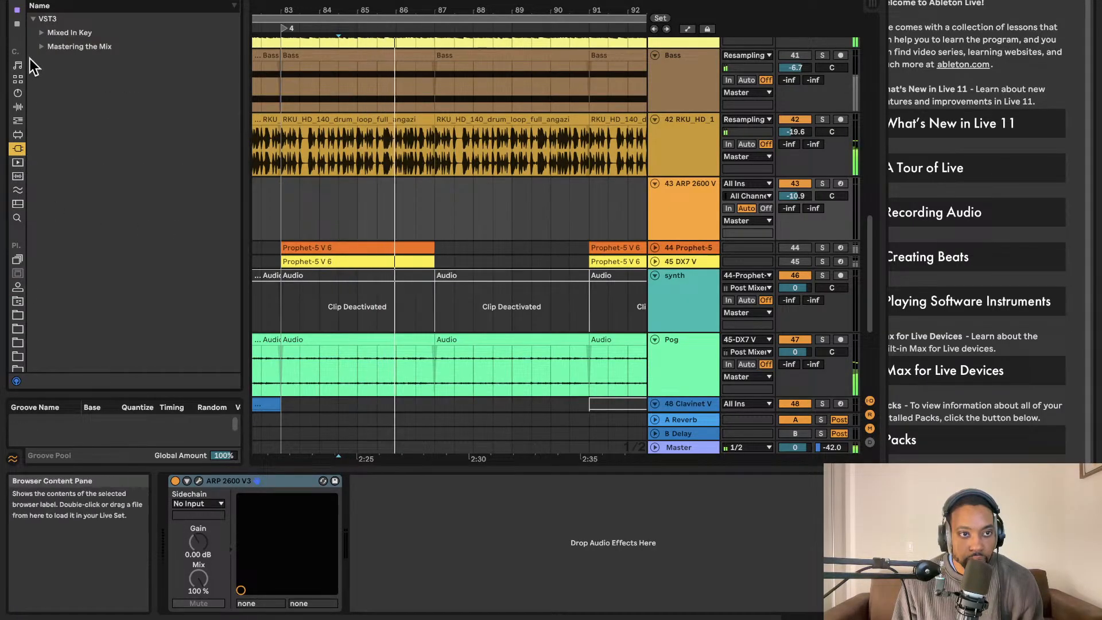
left_click(50, 46)
left_click(42, 32)
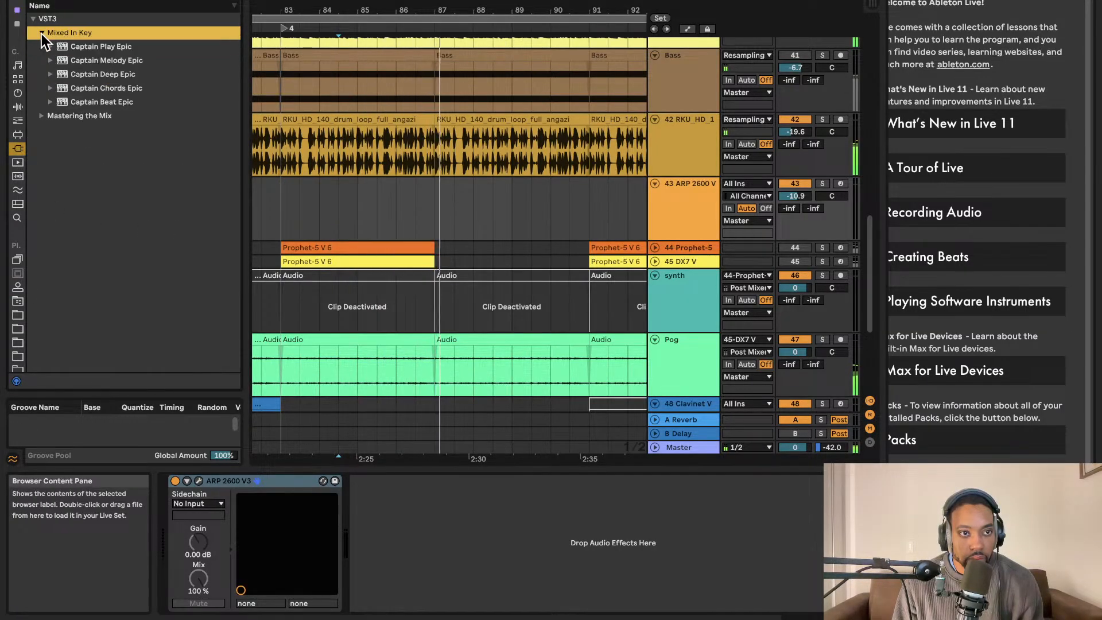
scroll(16, 235, "down", 3)
scroll(15, 230, "up", 3)
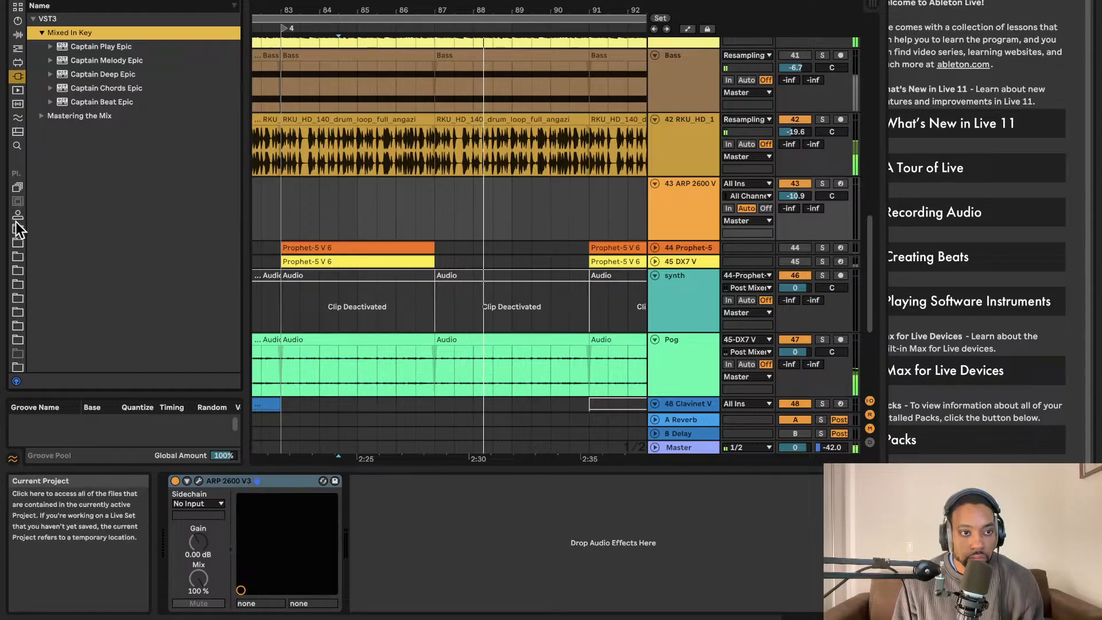
Look through the MIDI Effects and Audio Effects, clearing the search to browse the full Drive & Color devices and Drum Buss presets.
left_click(19, 88)
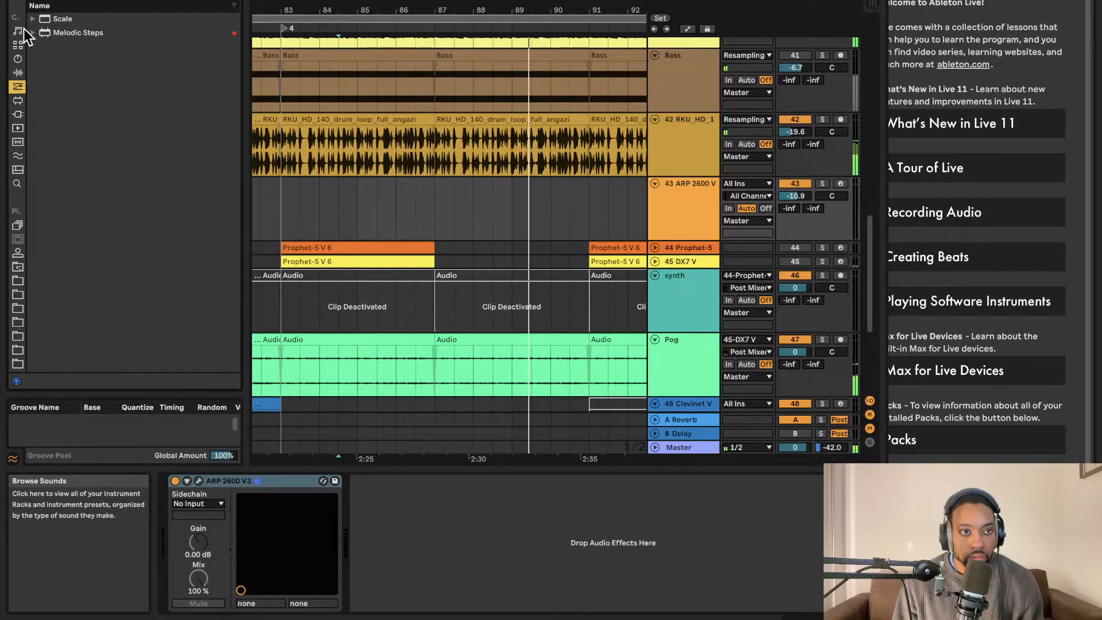
left_click(40, 32)
left_click(18, 72)
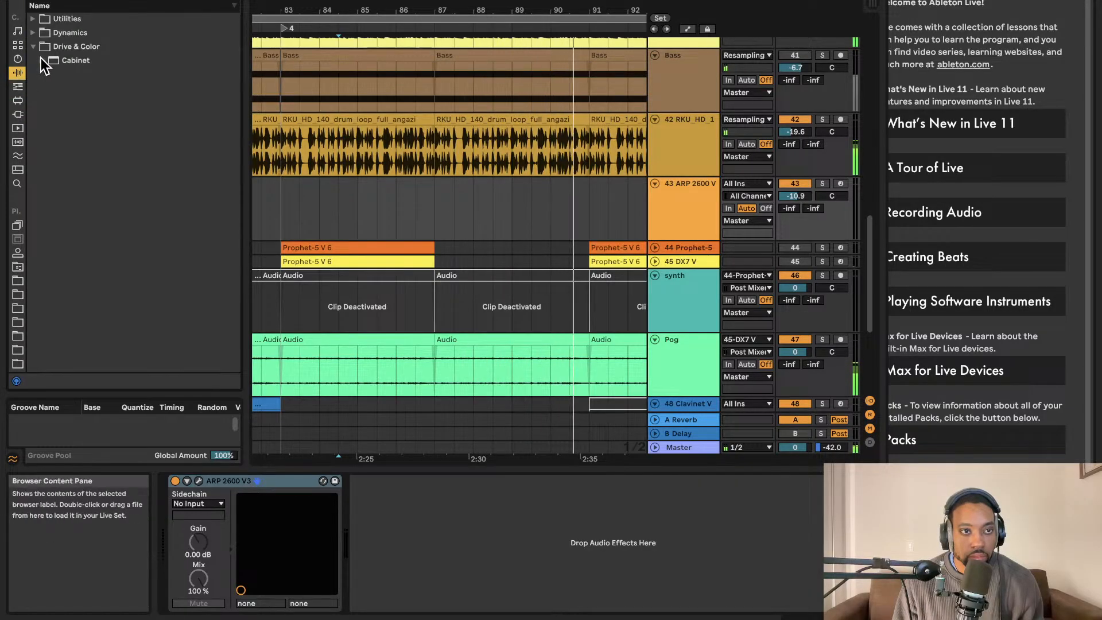
left_click(40, 59)
left_click(237, 1)
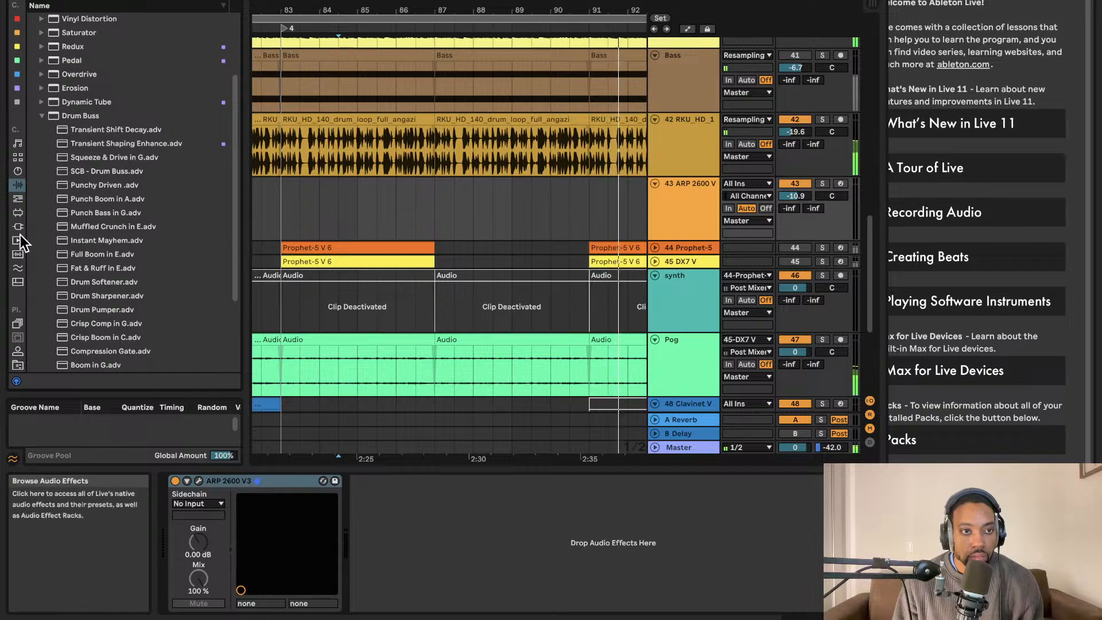
scroll(18, 252, "down", 5)
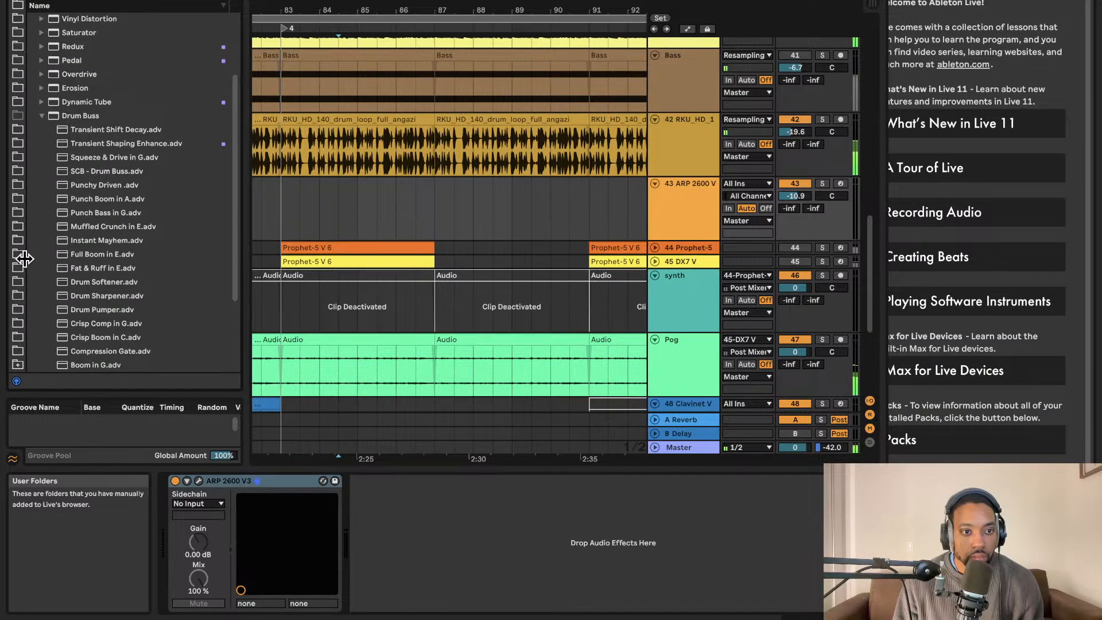
scroll(23, 257, "down", 4)
scroll(27, 258, "down", 2)
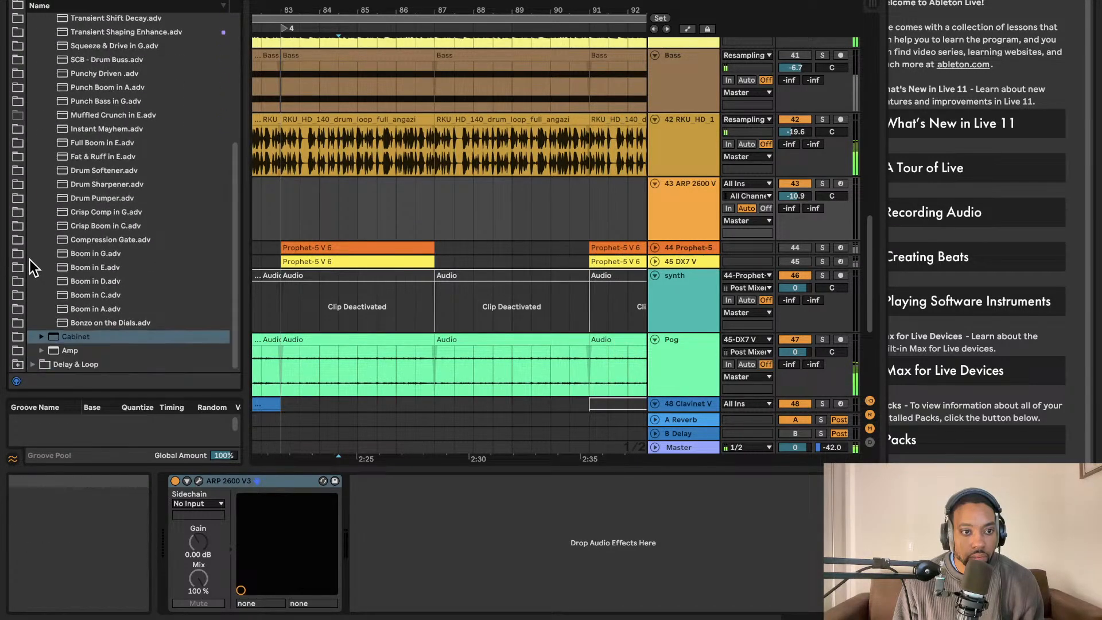
scroll(20, 287, "up", 5)
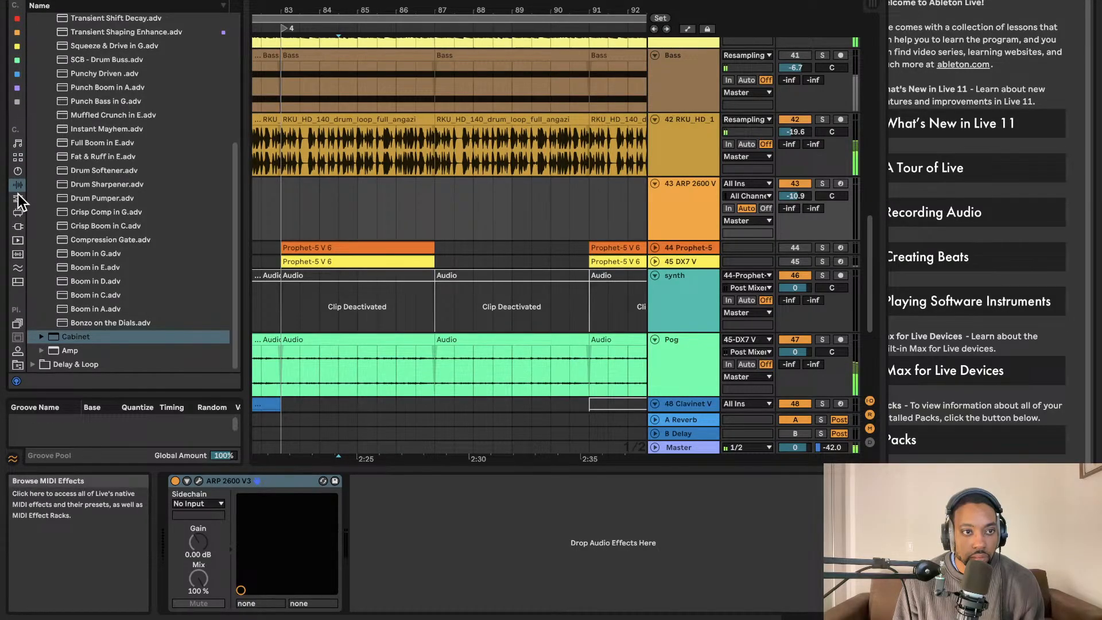
Browse the full list of installed instrument plug-ins down to Analog Lab V.
left_click(18, 225)
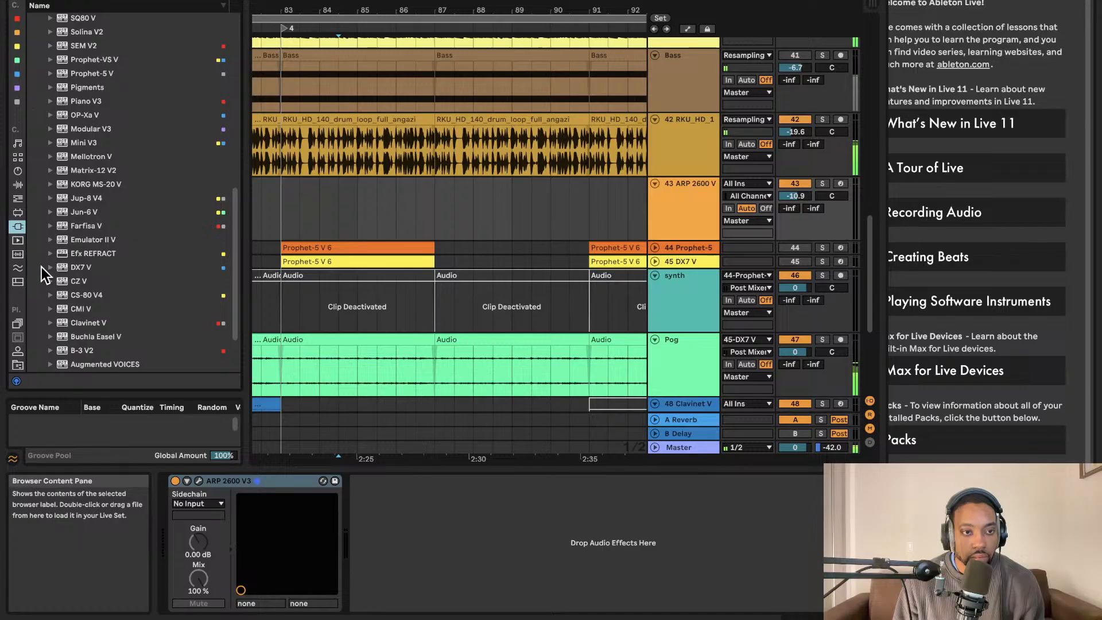
scroll(63, 280, "down", 3)
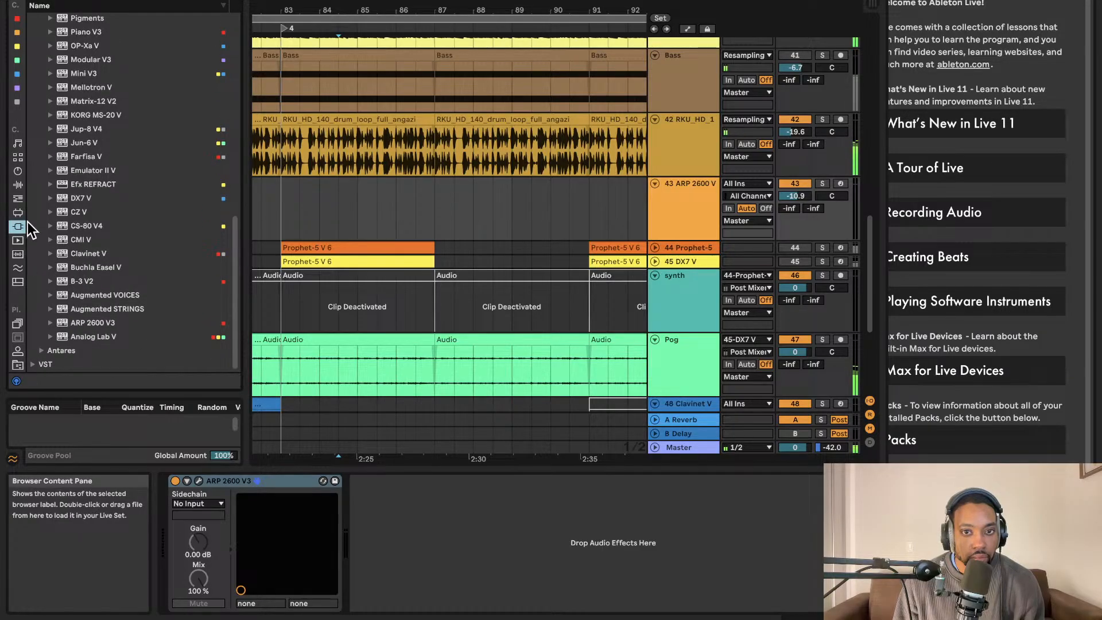
scroll(18, 206, "down", 10)
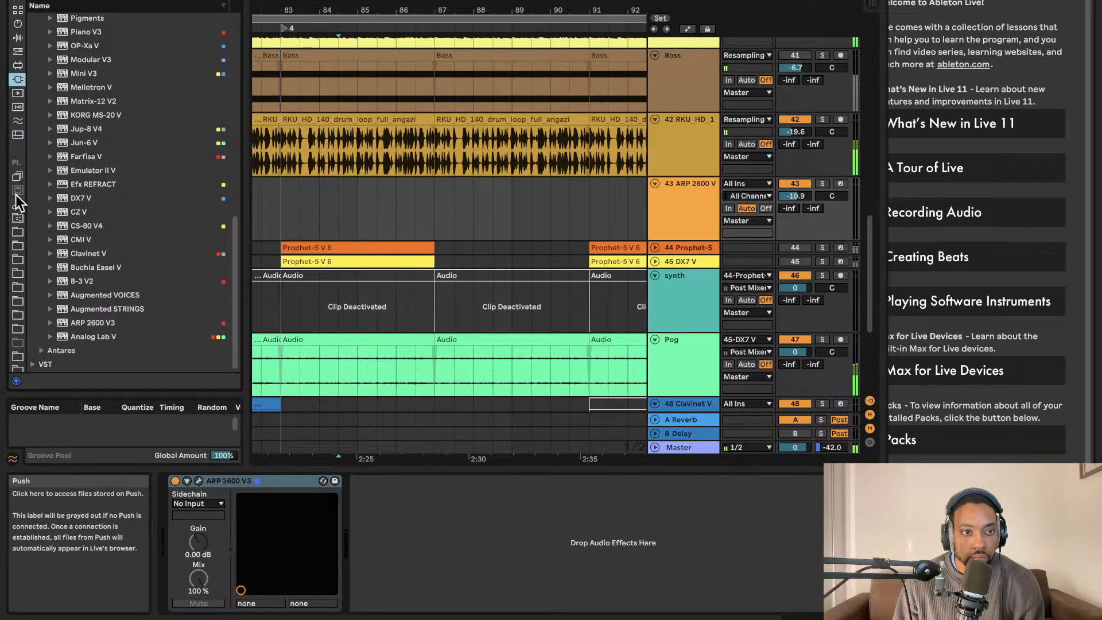
scroll(20, 204, "up", 10)
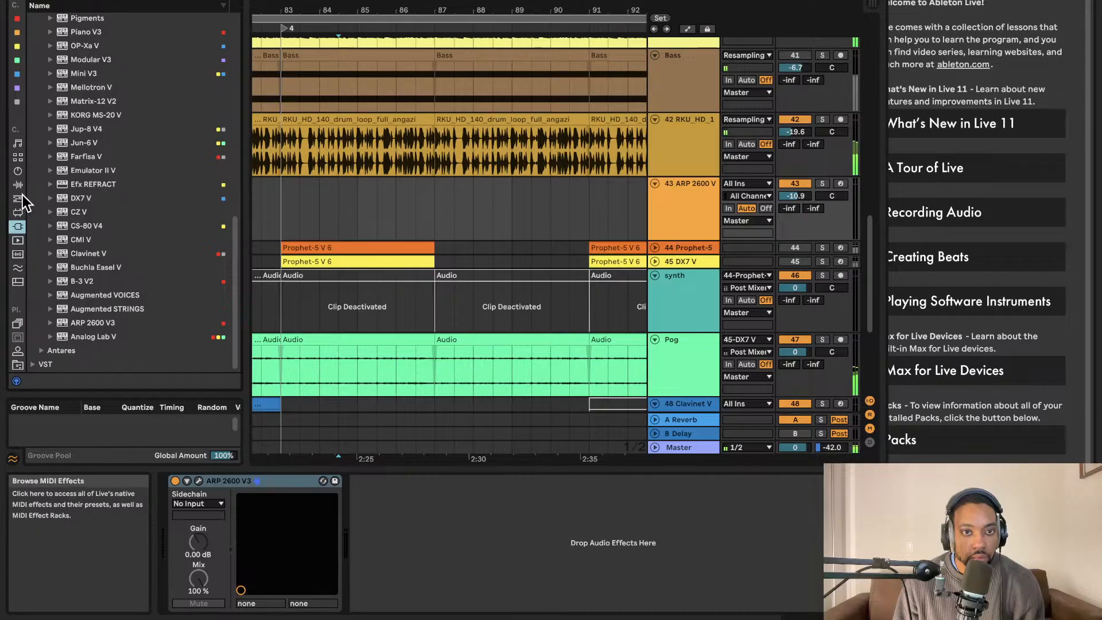
Review the whole arrangement from bar 59 during playback, down to the Clavinet V and Analog Lab V tracks.
scroll(258, 174, "down", 3)
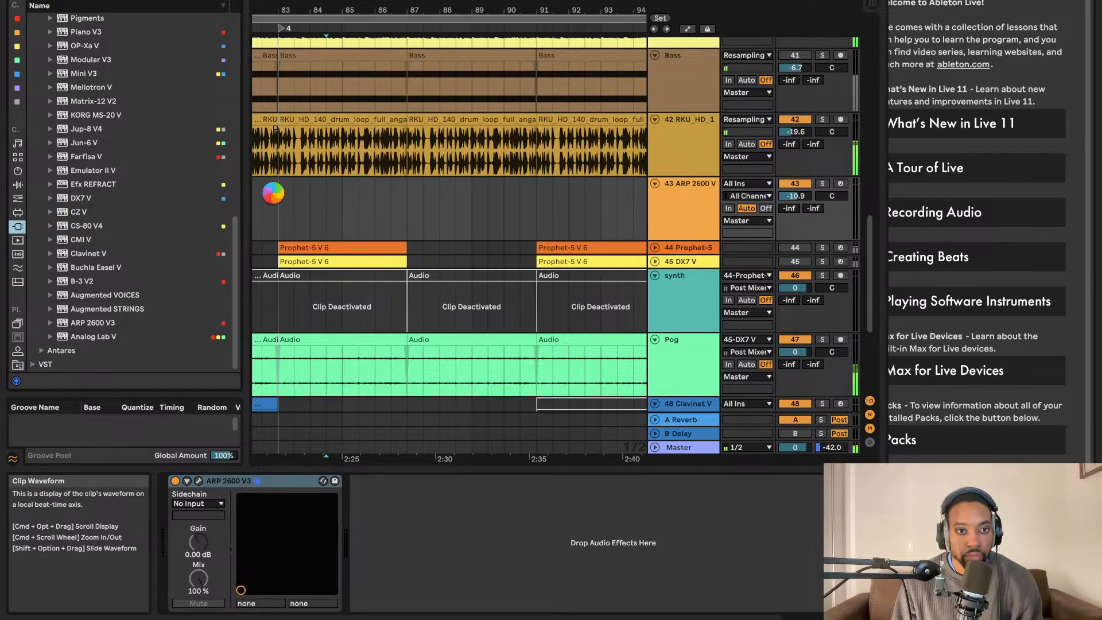
scroll(485, 138, "down", 10)
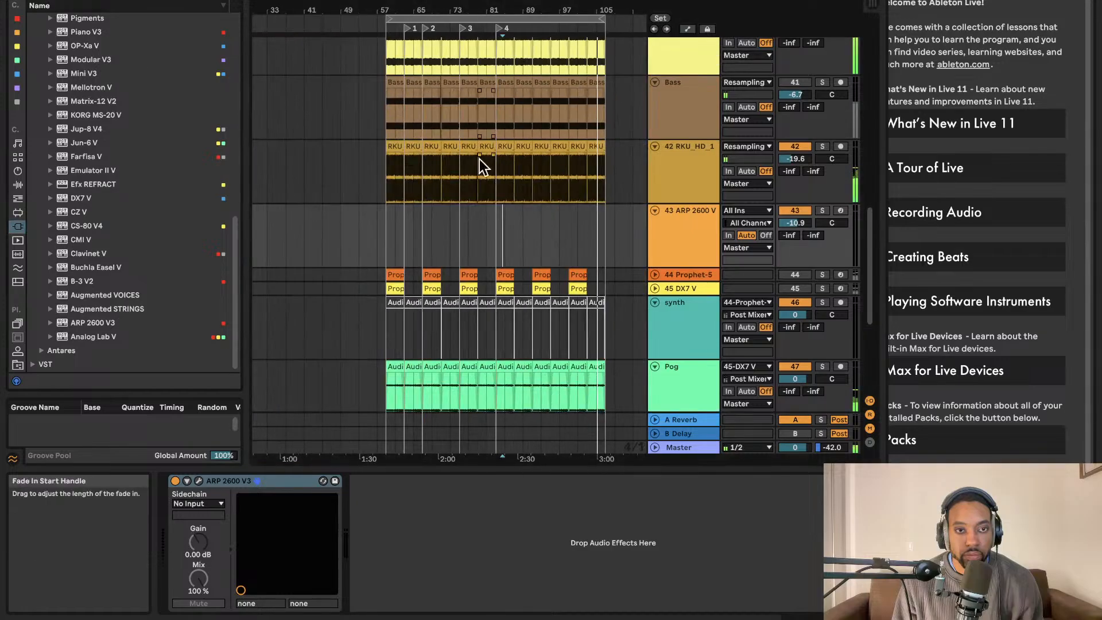
scroll(461, 218, "up", 4)
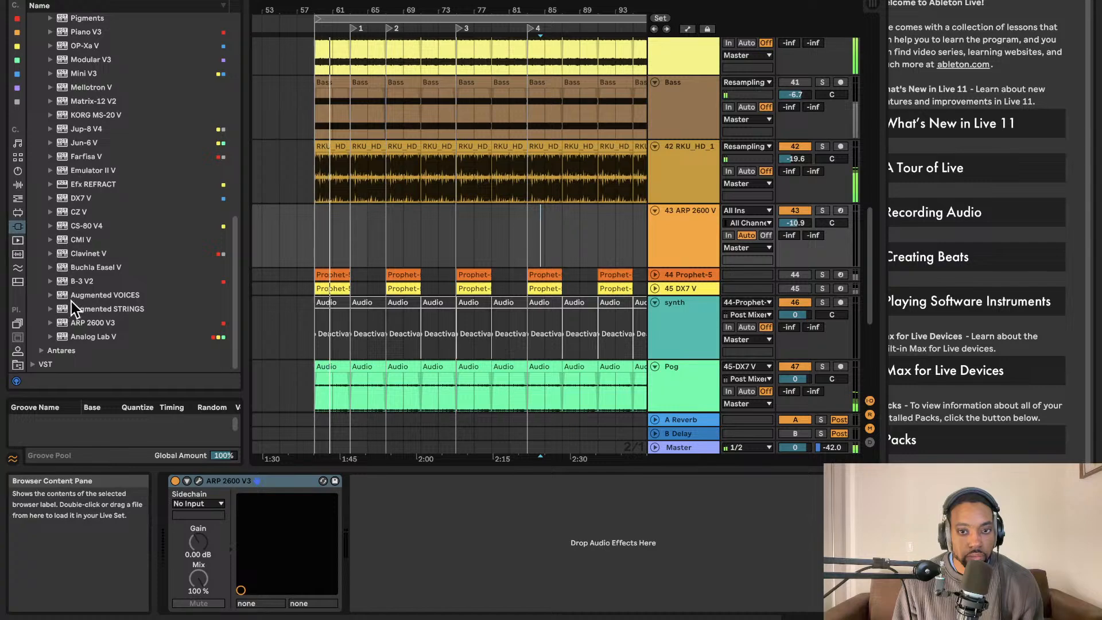
scroll(571, 271, "down", 2)
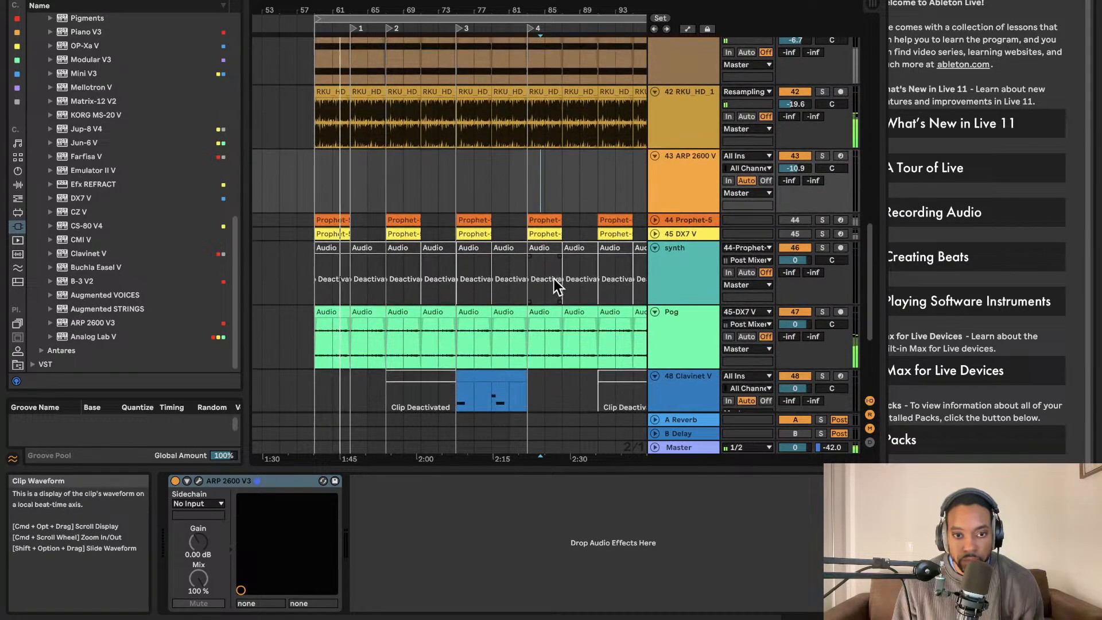
scroll(553, 278, "down", 3)
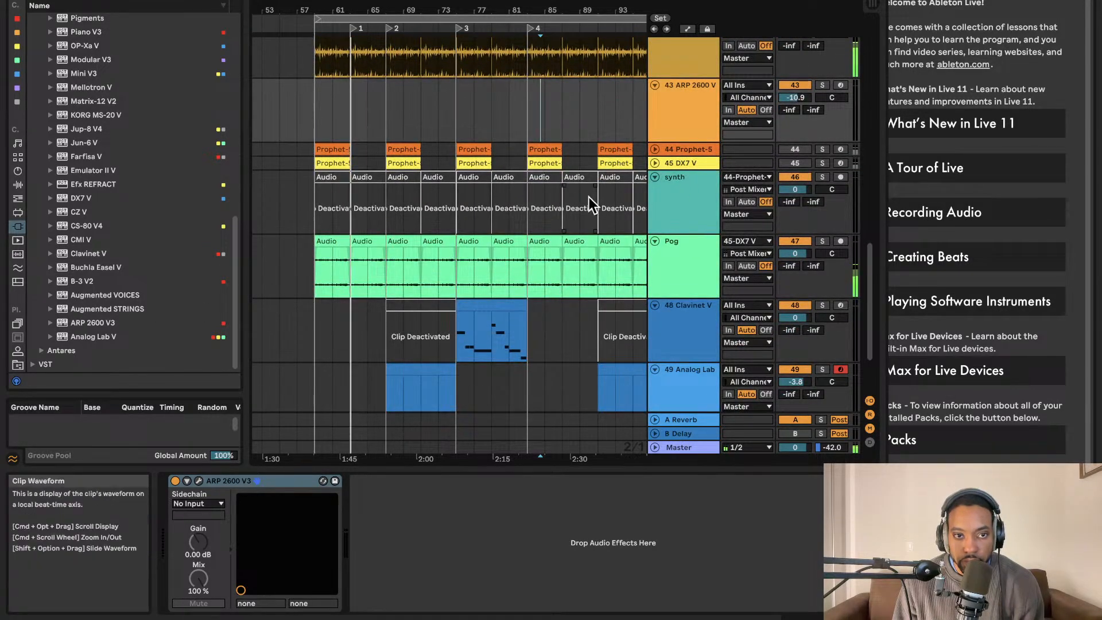
Reactivate the two deactivated synth audio clips in the section starting at locator 4.
scroll(579, 198, "right", 2)
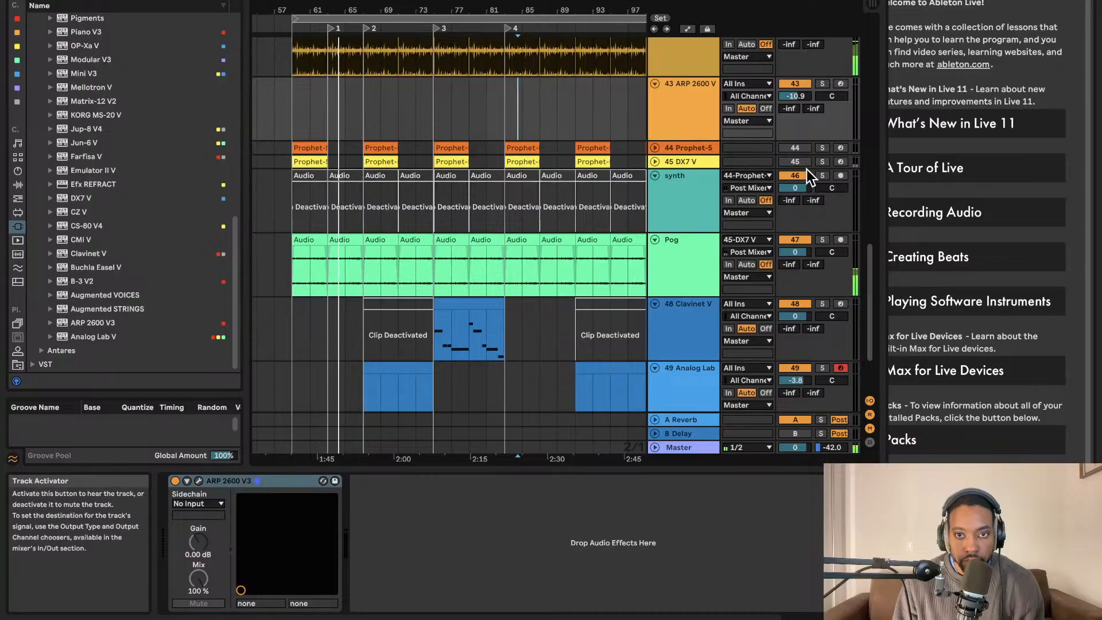
scroll(677, 218, "down", 1)
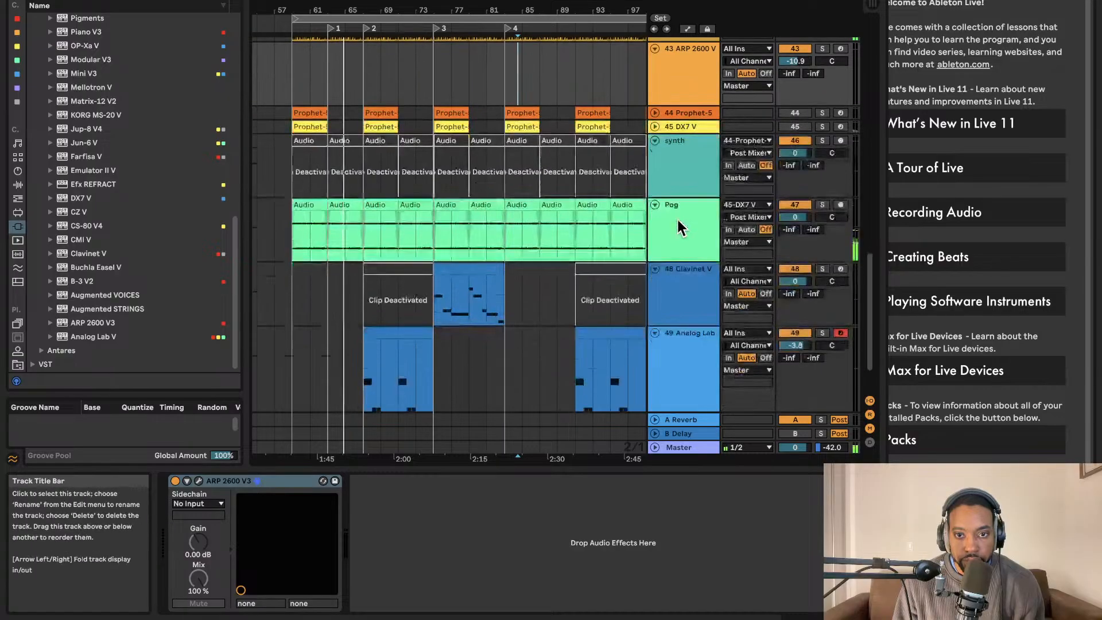
left_click(528, 161)
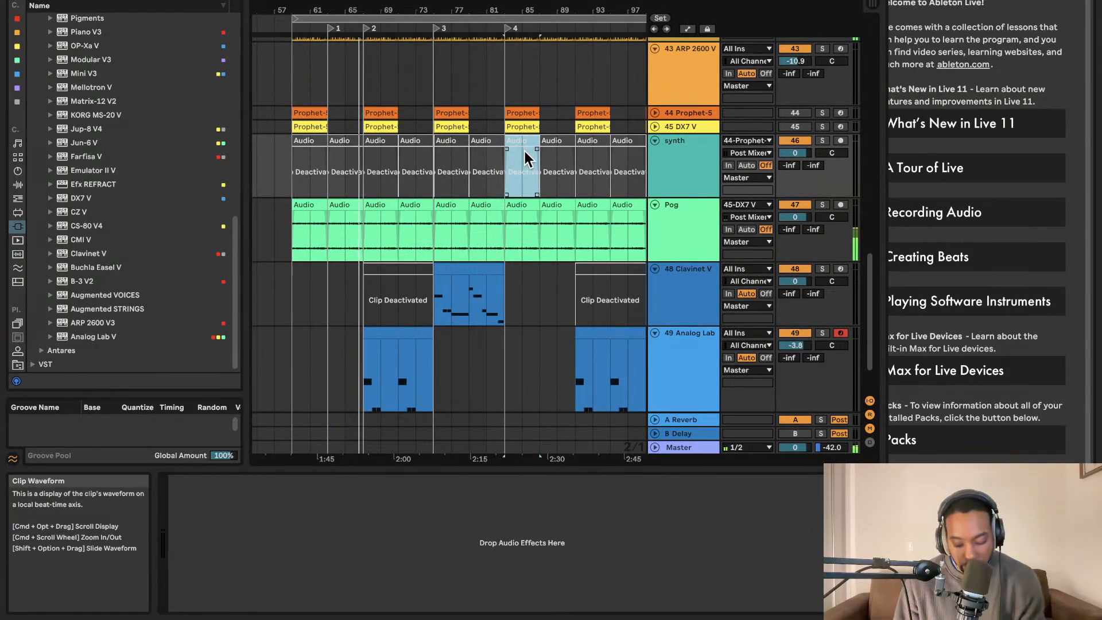
key("0")
left_click(561, 142)
key("0")
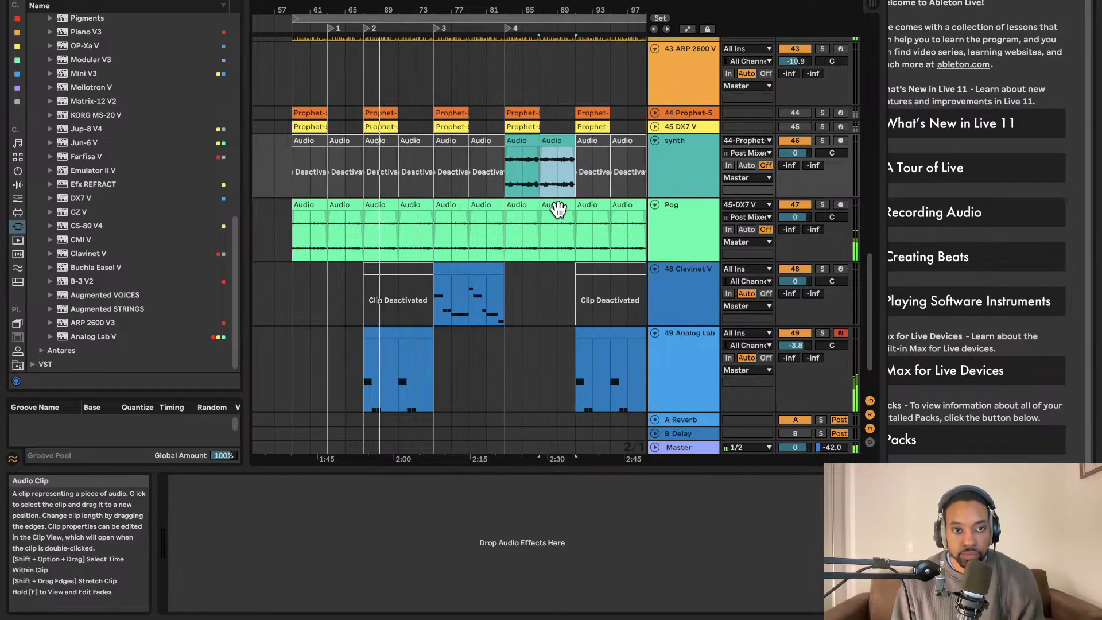
Duplicate the whole looped section from bar 59 to about bar 107 on all tracks, directly after itself.
scroll(557, 210, "right", 3)
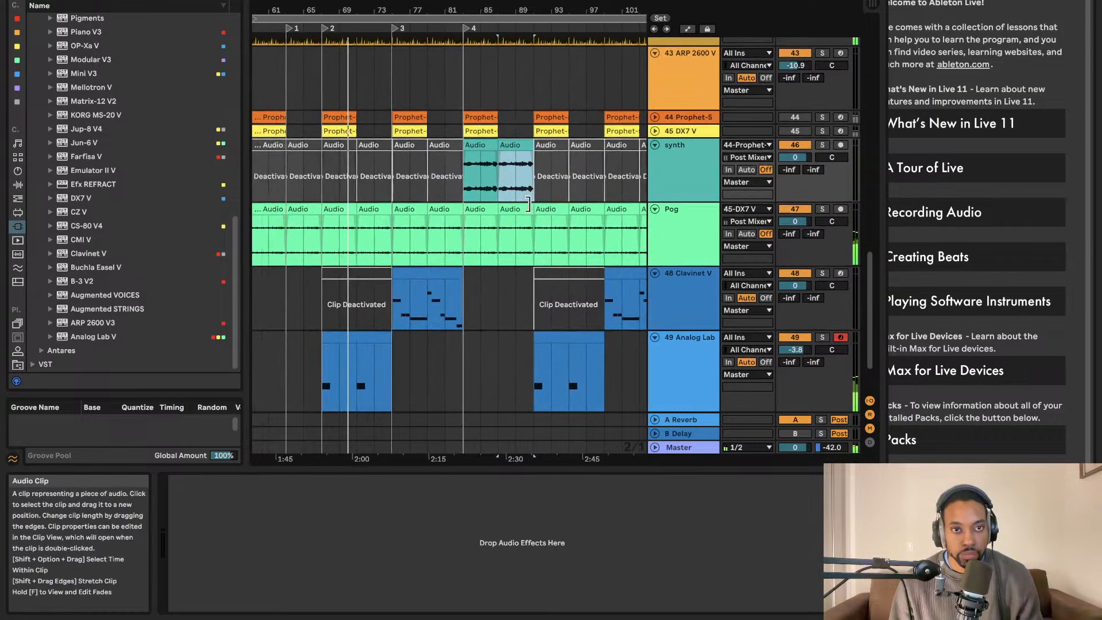
scroll(532, 204, "left", 3)
scroll(532, 204, "down", 3)
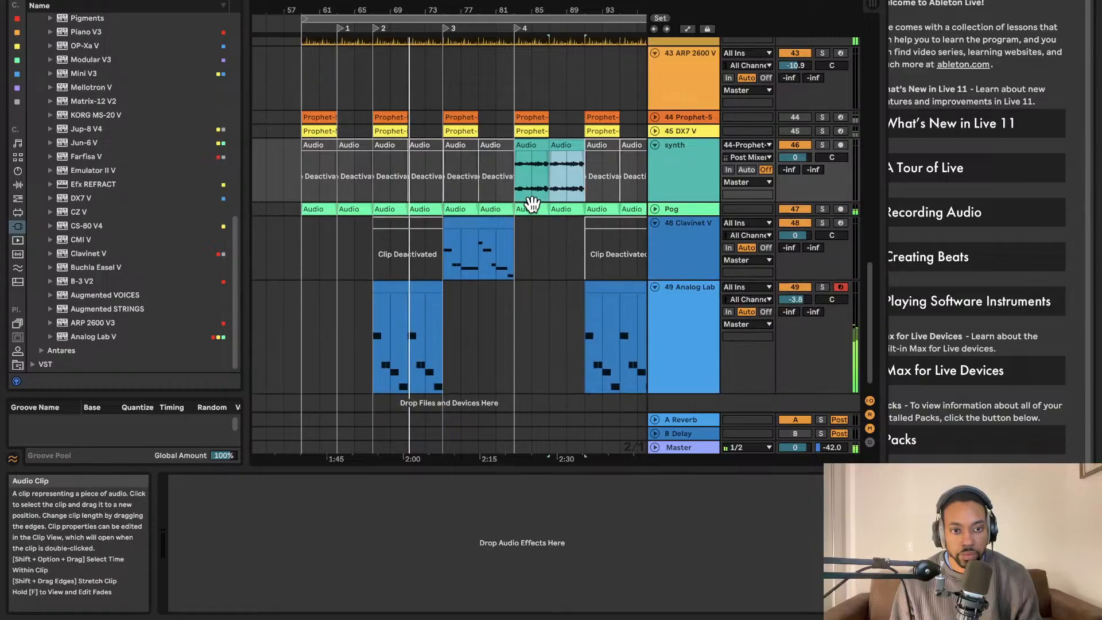
scroll(532, 204, "up", 1)
scroll(532, 204, "up", 3)
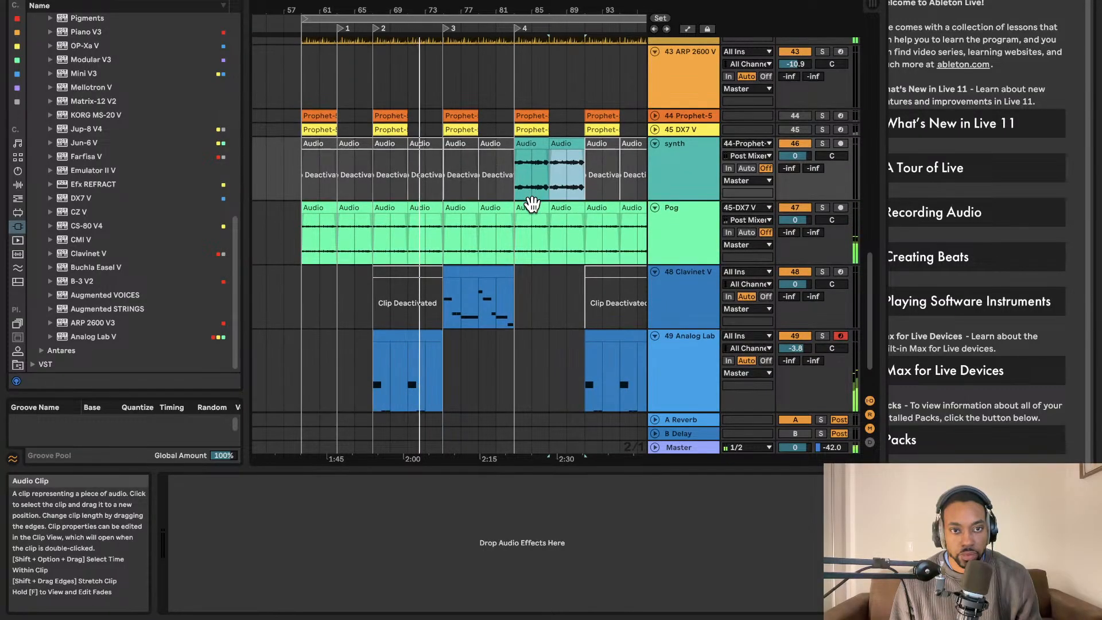
scroll(531, 204, "down", 3)
scroll(531, 205, "right", 5)
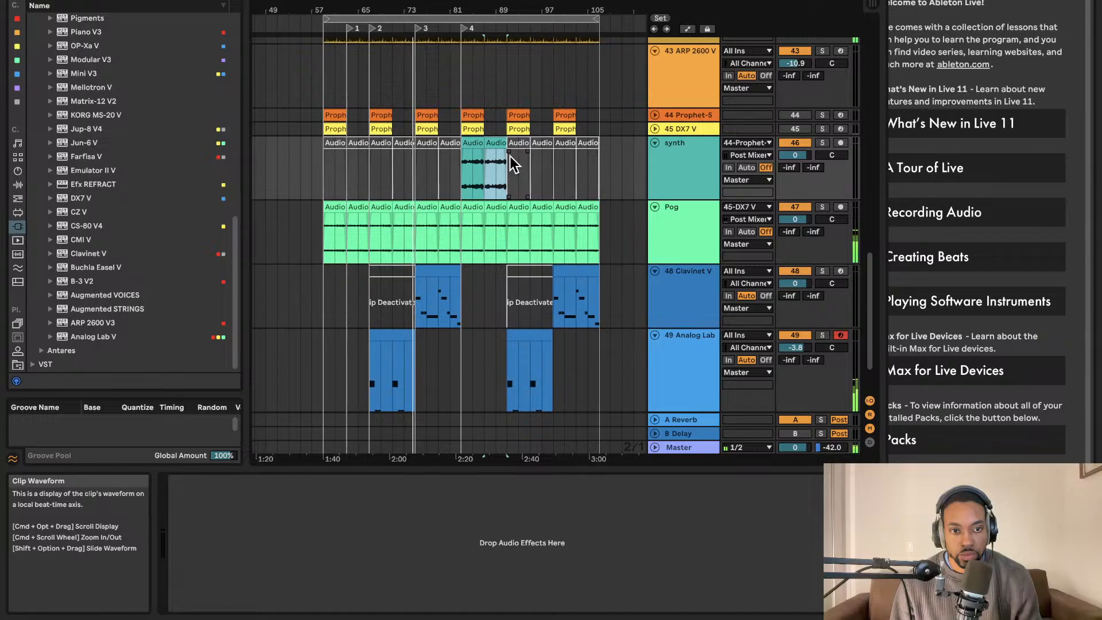
left_click(465, 18)
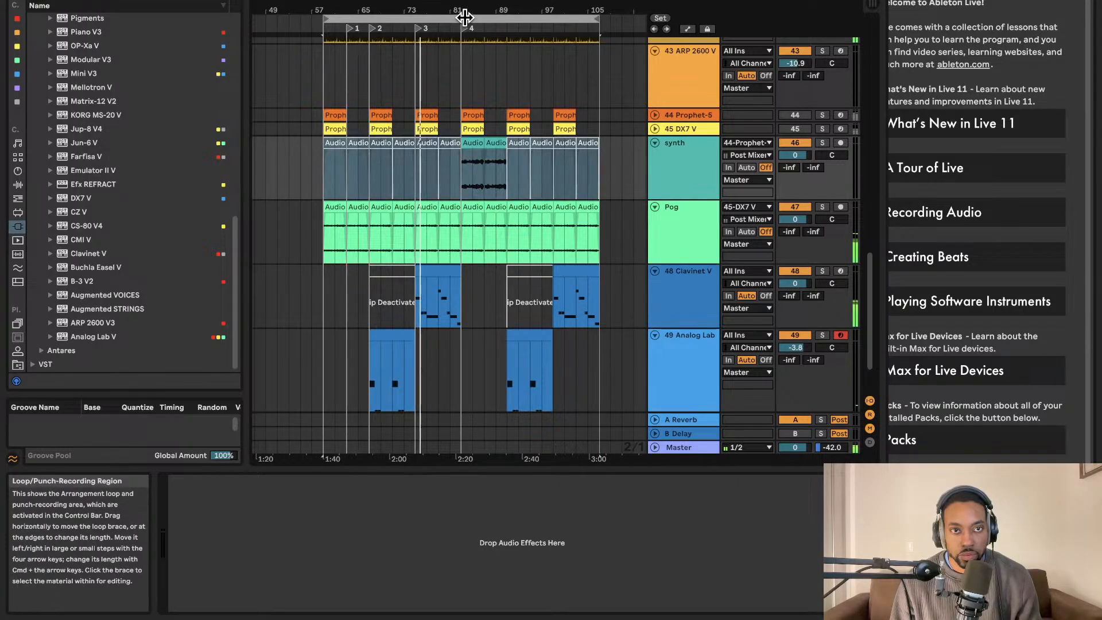
key("Right")
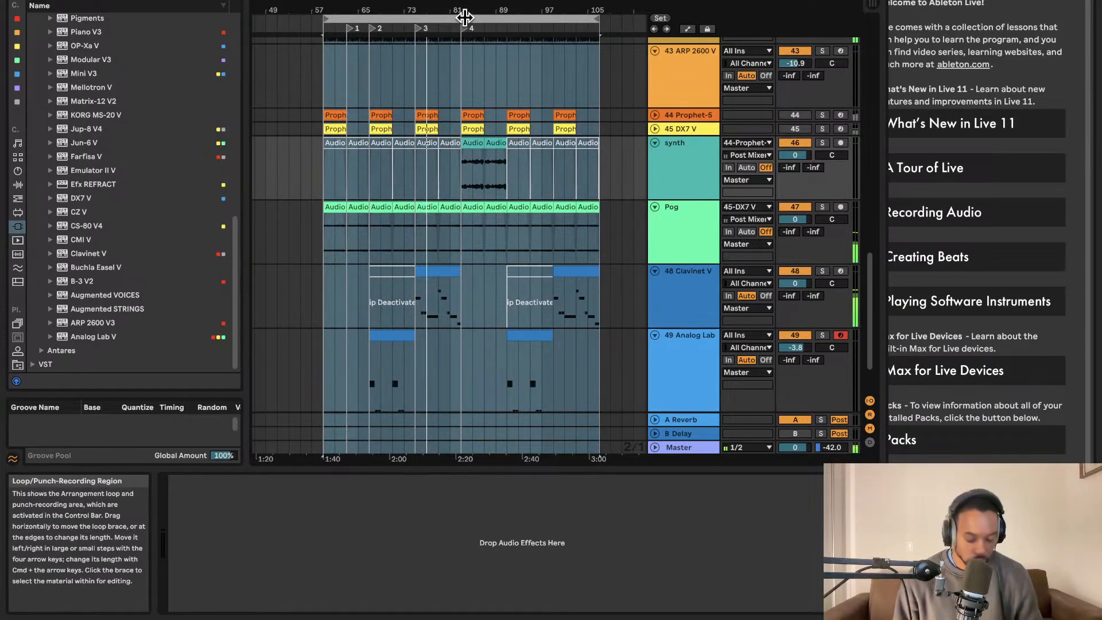
Add a locator named R at the start of the duplicated section, about bar 107.
right_click(322, 28)
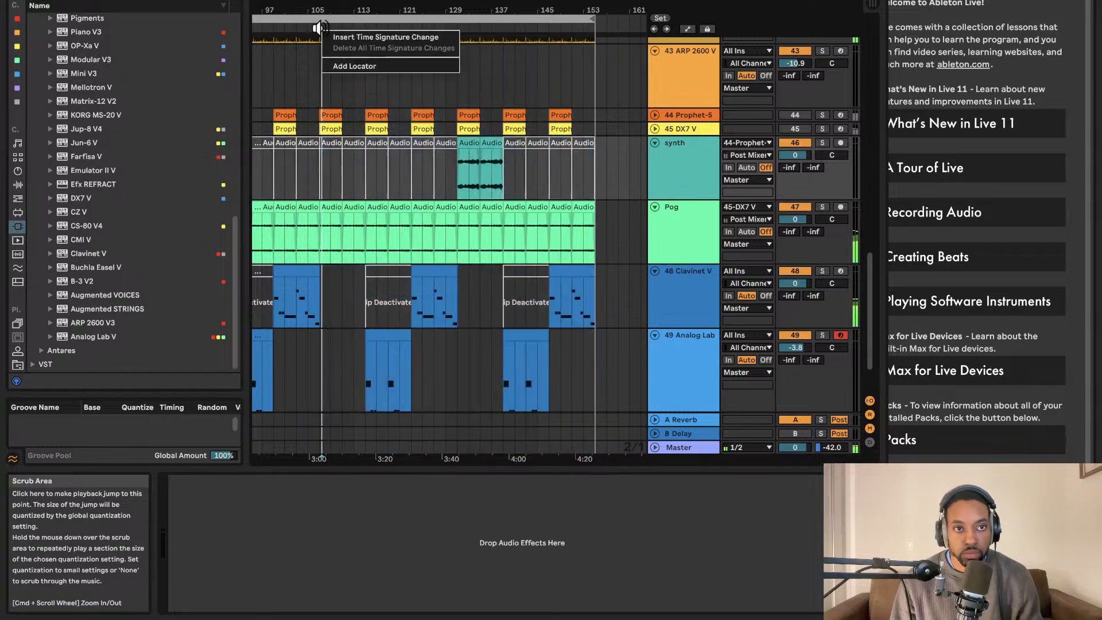
left_click(339, 65)
type("R")
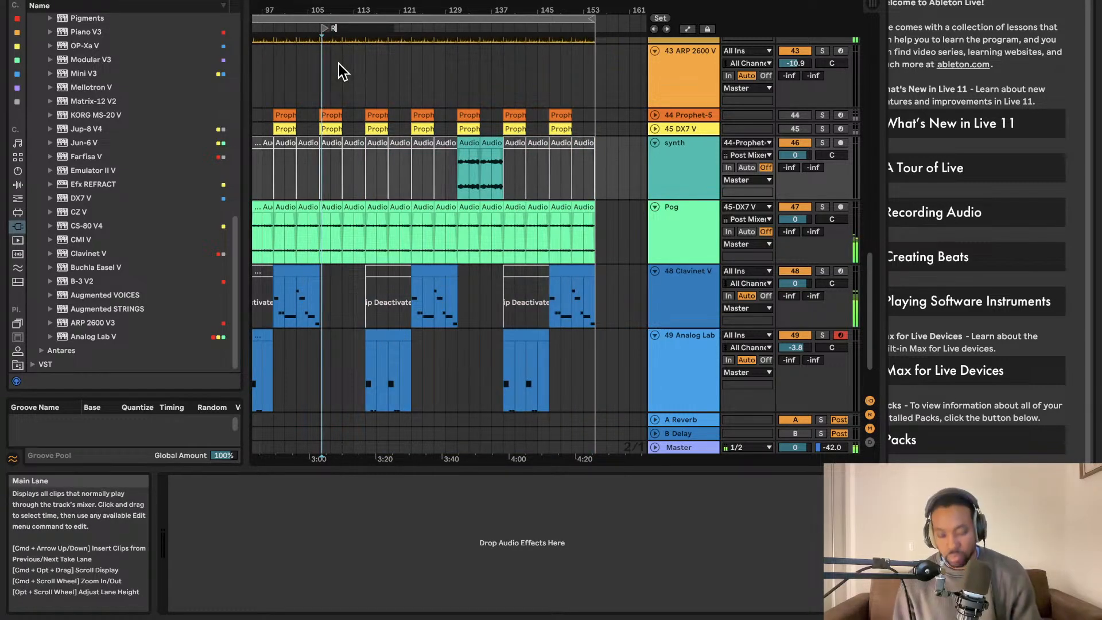
left_click(400, 86)
scroll(405, 81, "left", 10)
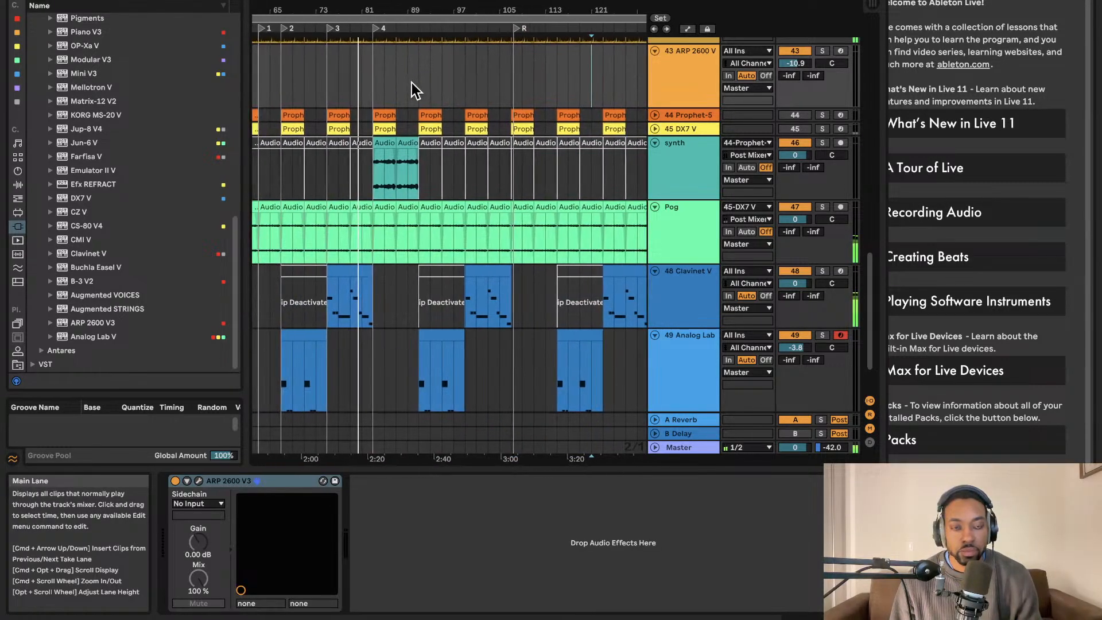
Examine the arrangement during playback around locators 4 and R, comparing the synth, Clavinet V and Analog Lab V parts.
scroll(412, 81, "left", 2)
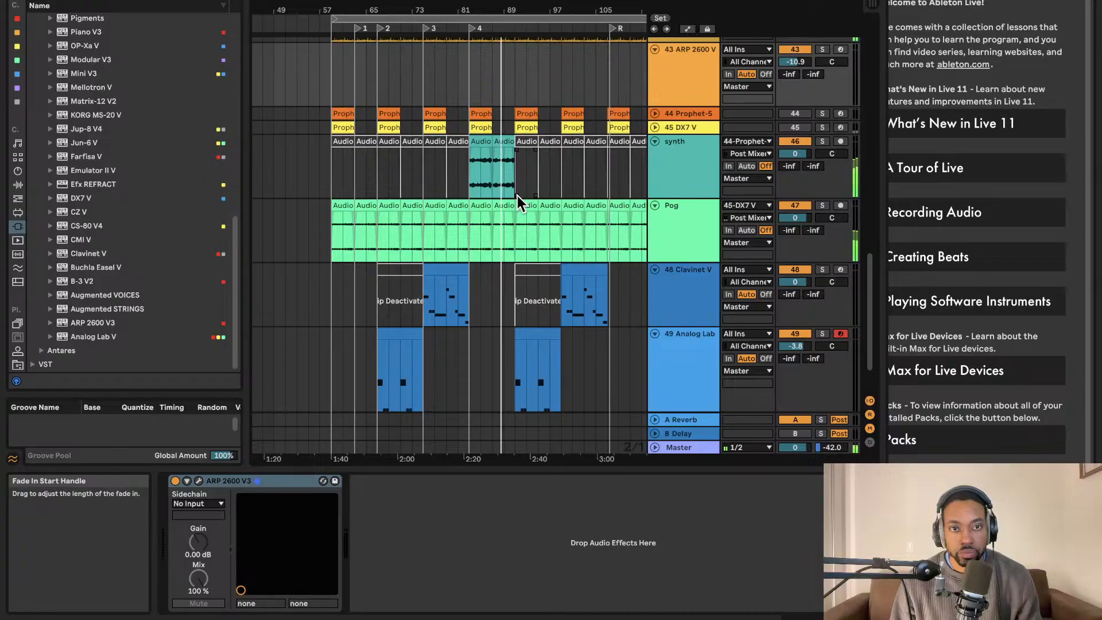
scroll(517, 196, "up", 5)
scroll(518, 195, "up", 1)
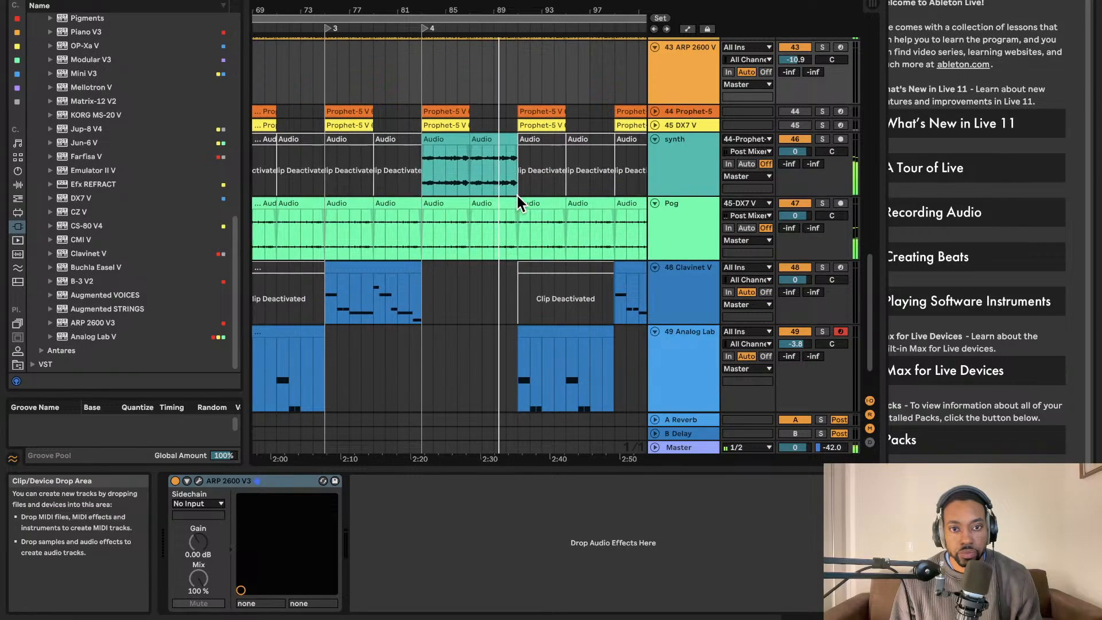
scroll(517, 195, "up", 2)
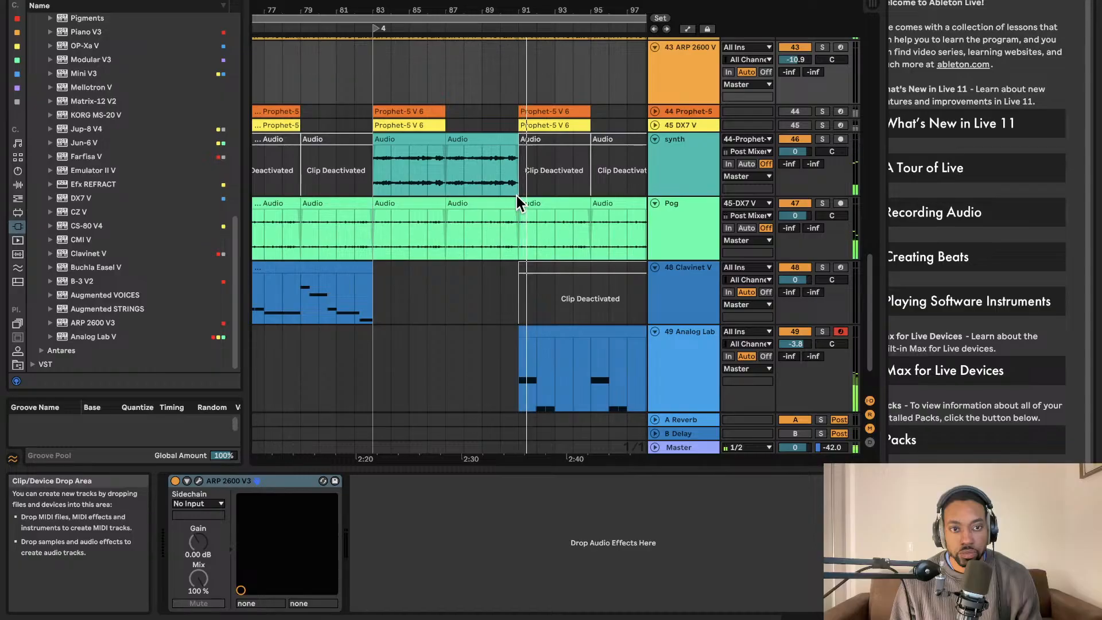
scroll(517, 195, "down", 3)
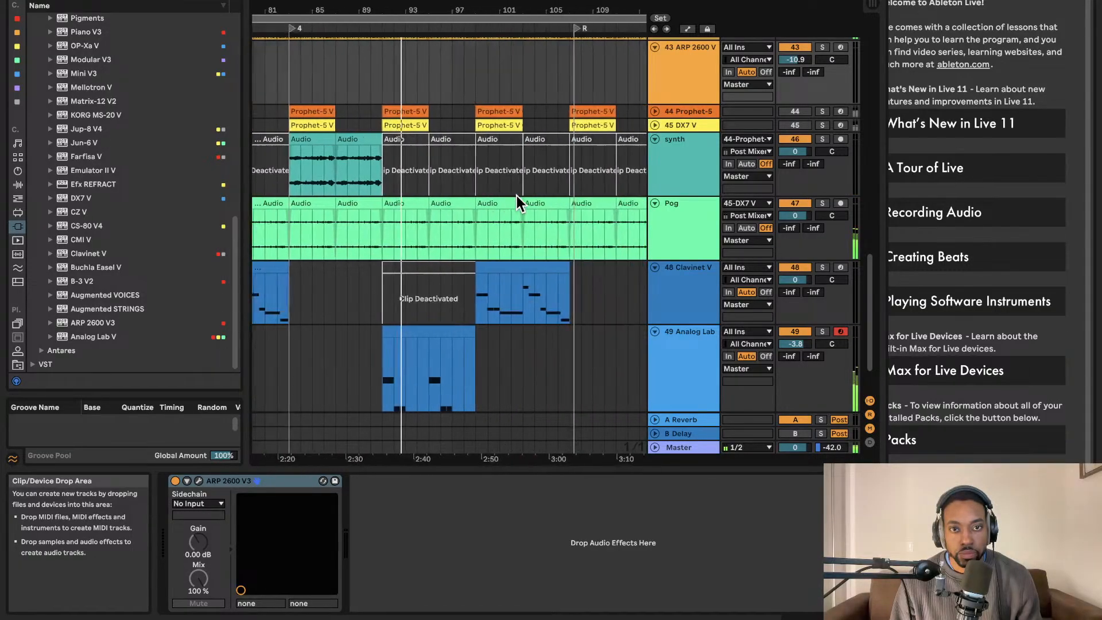
scroll(516, 196, "up", 2)
scroll(516, 198, "down", 5)
scroll(515, 194, "right", 5)
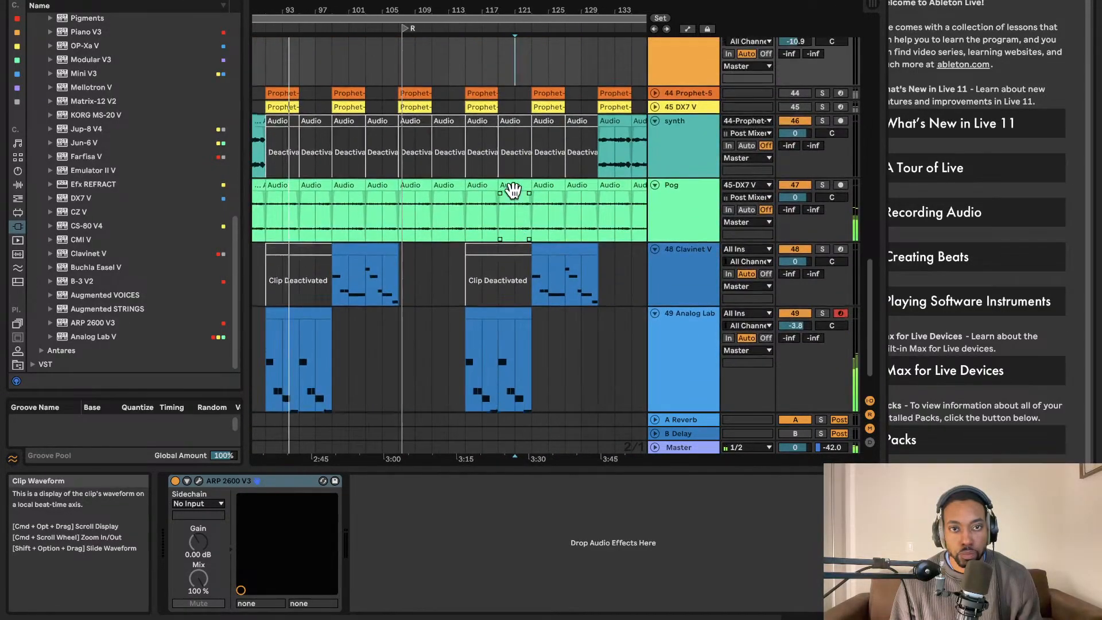
scroll(512, 190, "left", 8)
Lower the synth track's volume to -7.6 dB.
scroll(511, 190, "up", 5)
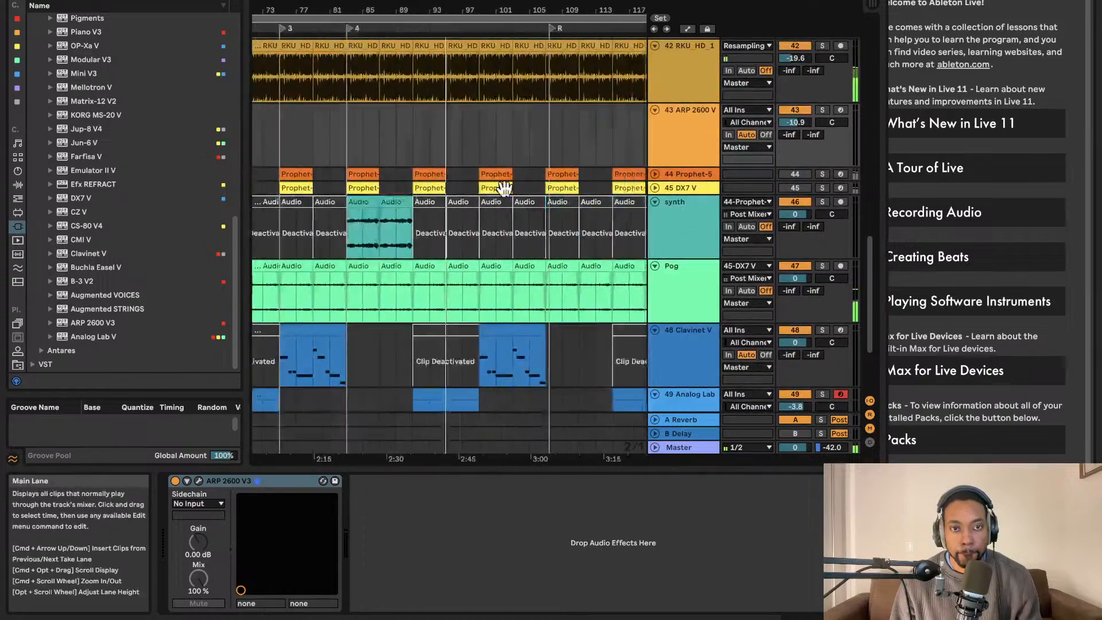
scroll(497, 188, "up", 1)
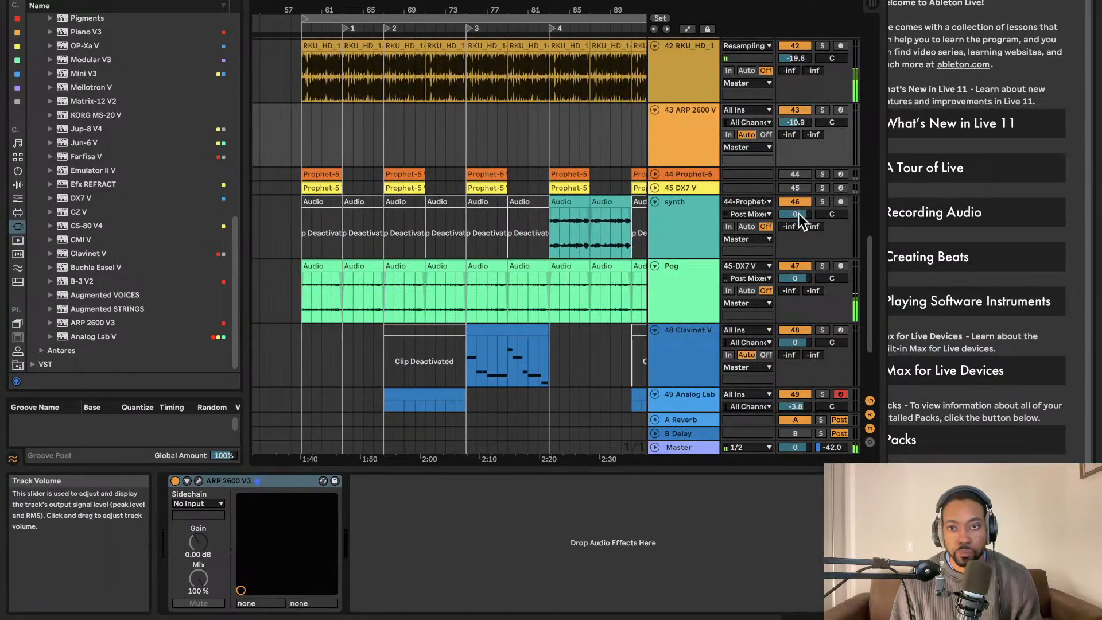
left_click_drag(792, 221, 792, 224)
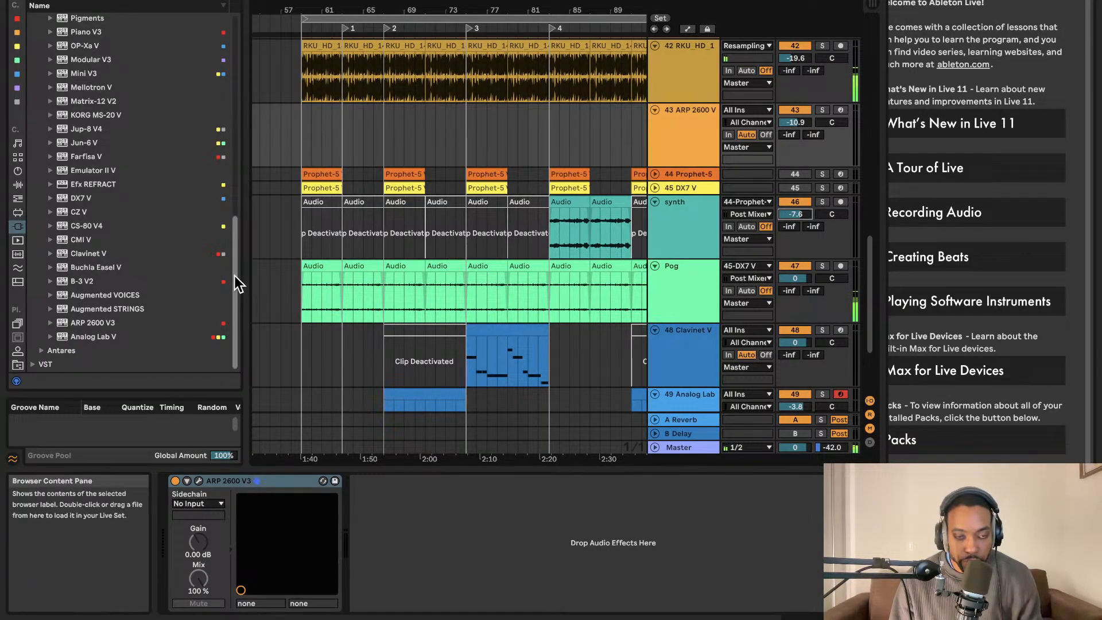
Play from bar 59 and add the Amp audio effect to the Master track after the REFERENCE plug-in.
left_click(305, 381)
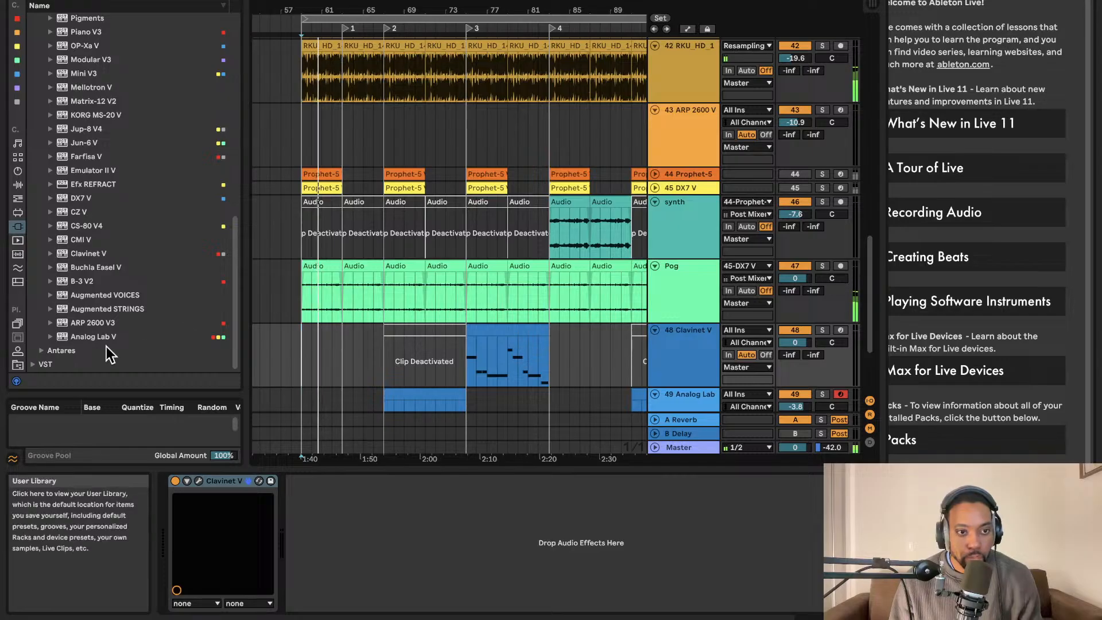
left_click(18, 212)
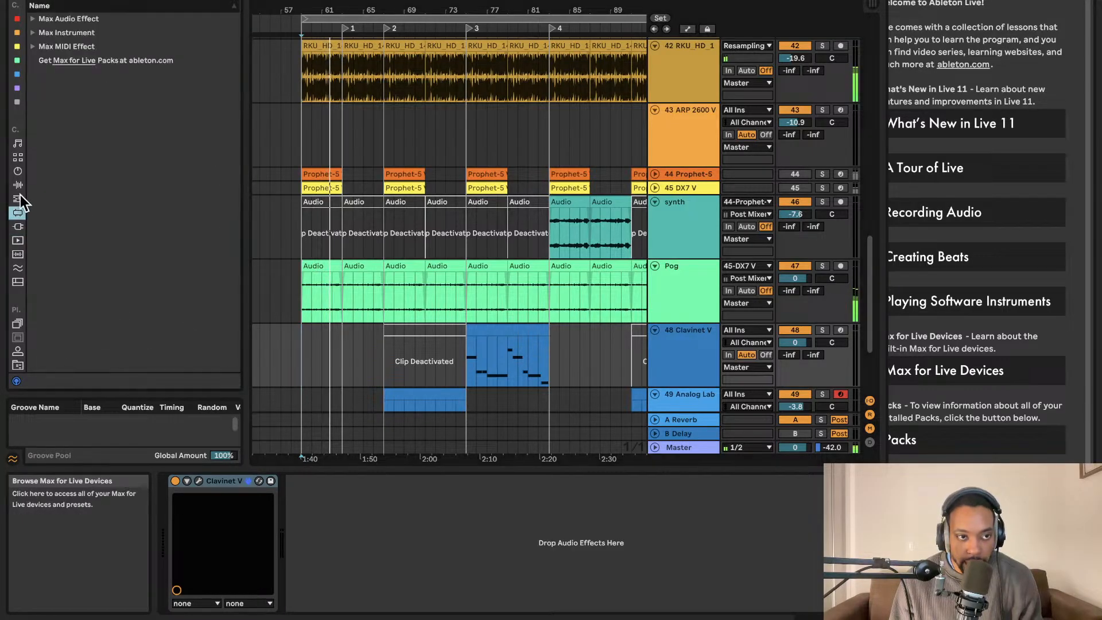
left_click(18, 184)
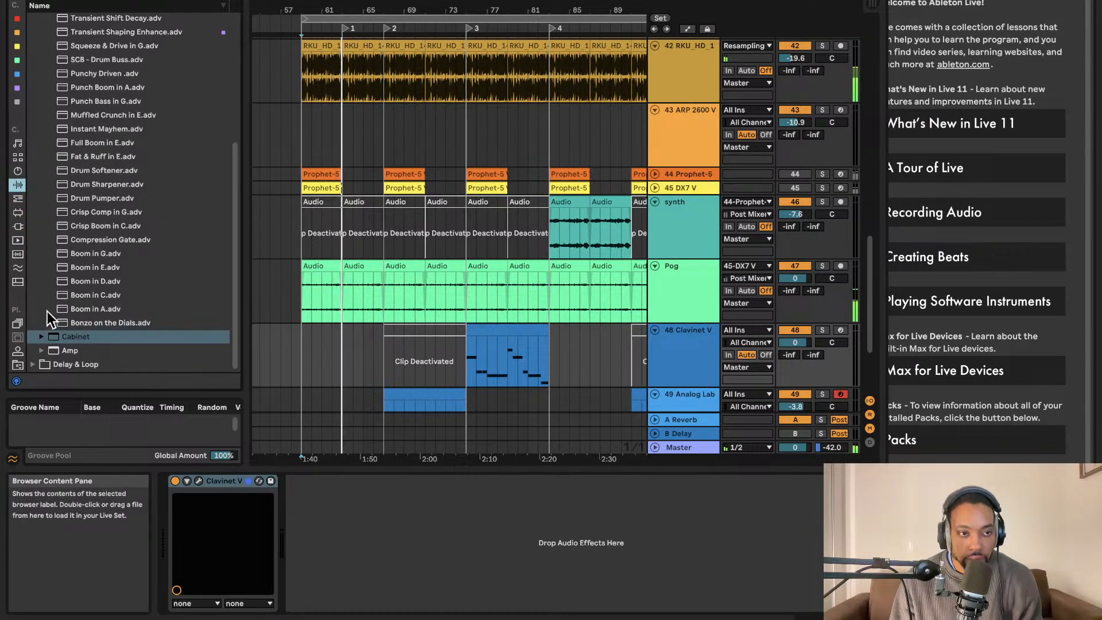
left_click(70, 349)
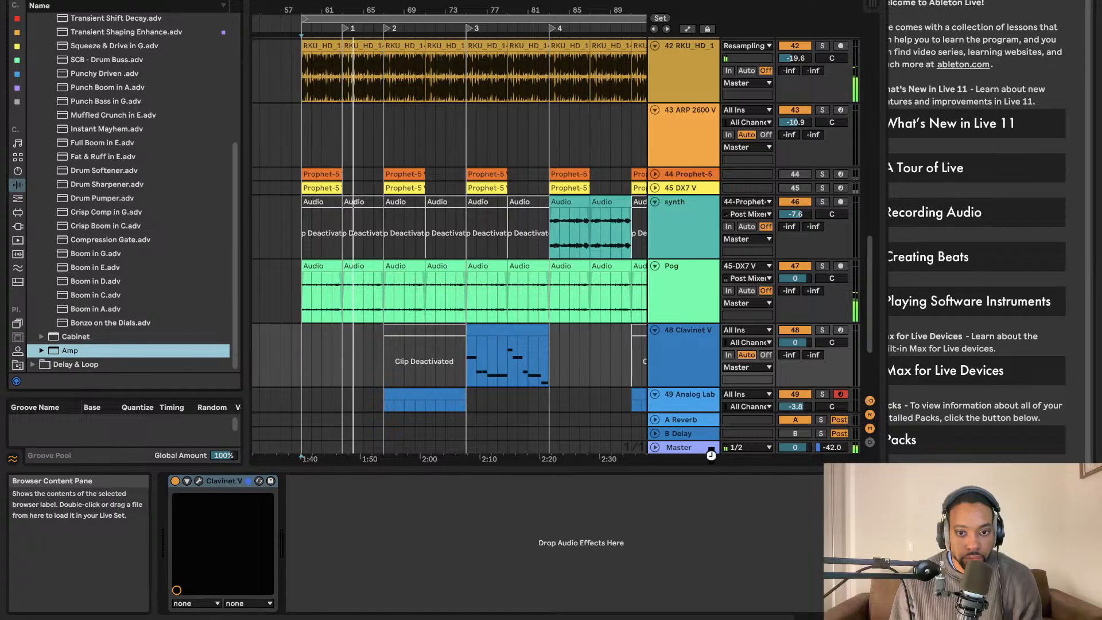
left_click(711, 454)
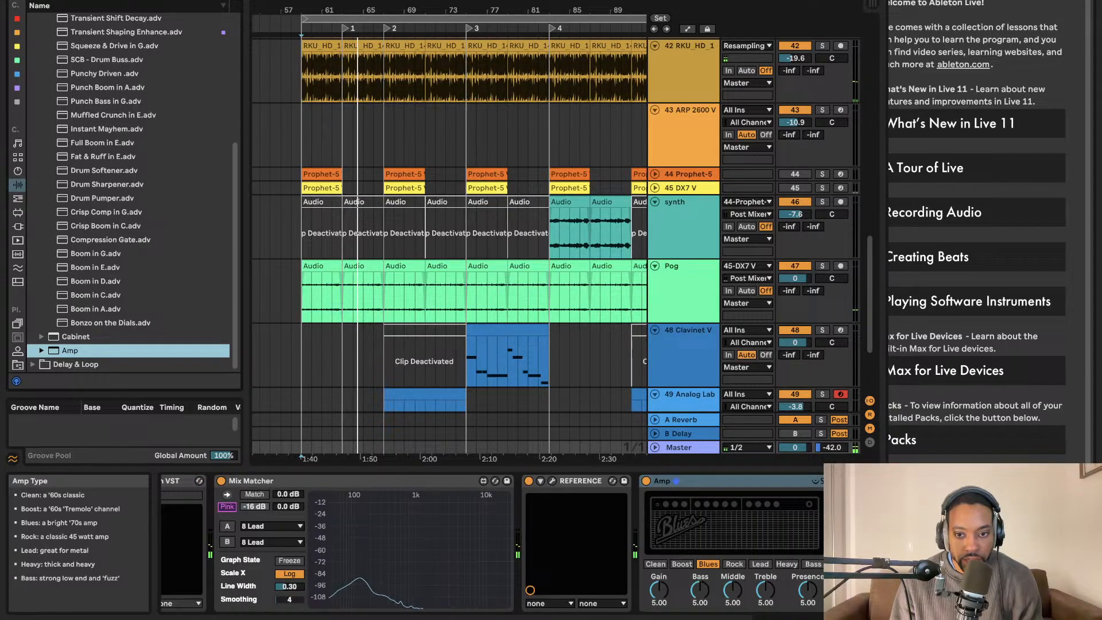
Restart playback, set the Amp's Gain to 3.89 and Bass to 6.03, and compare the sound with Amp bypassed and active.
left_click(849, 590)
key("space")
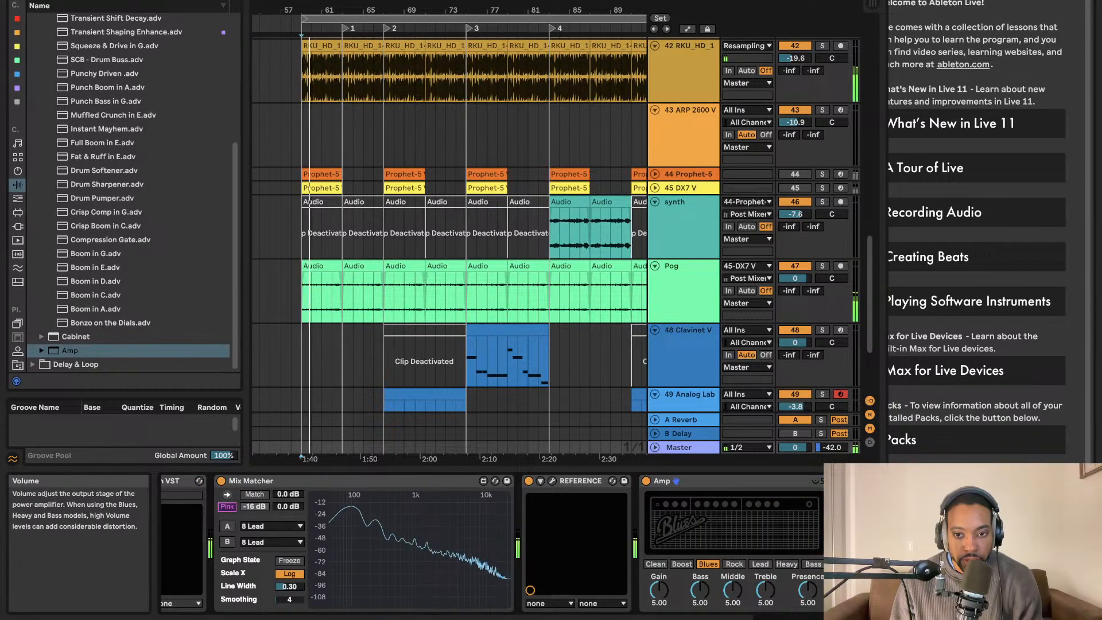
left_click_drag(659, 590, 703, 583)
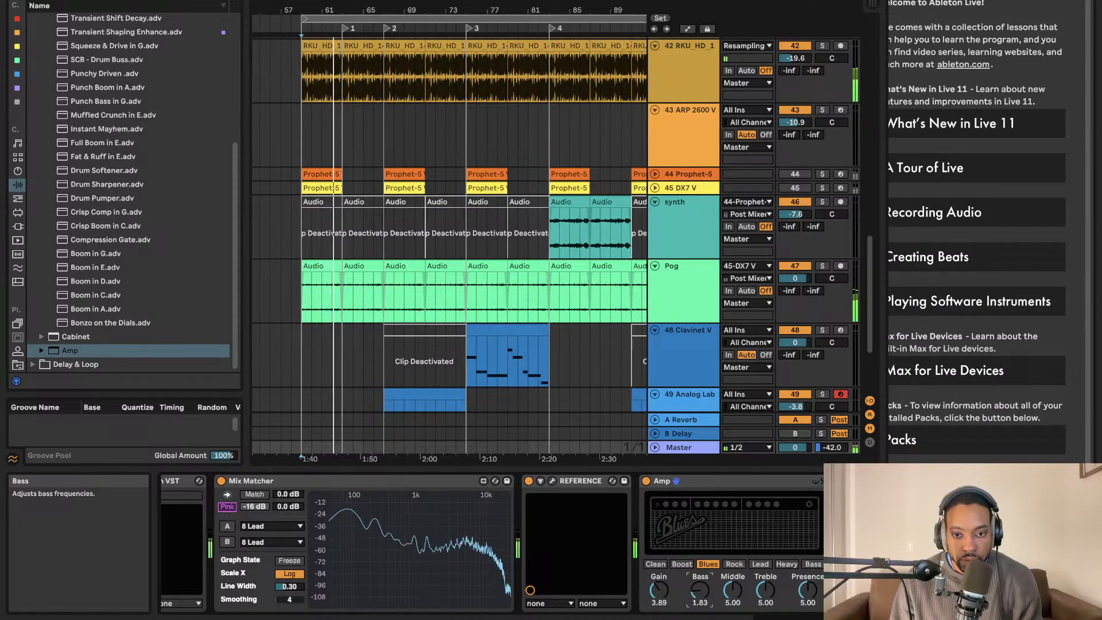
left_click_drag(889, 592, 888, 596)
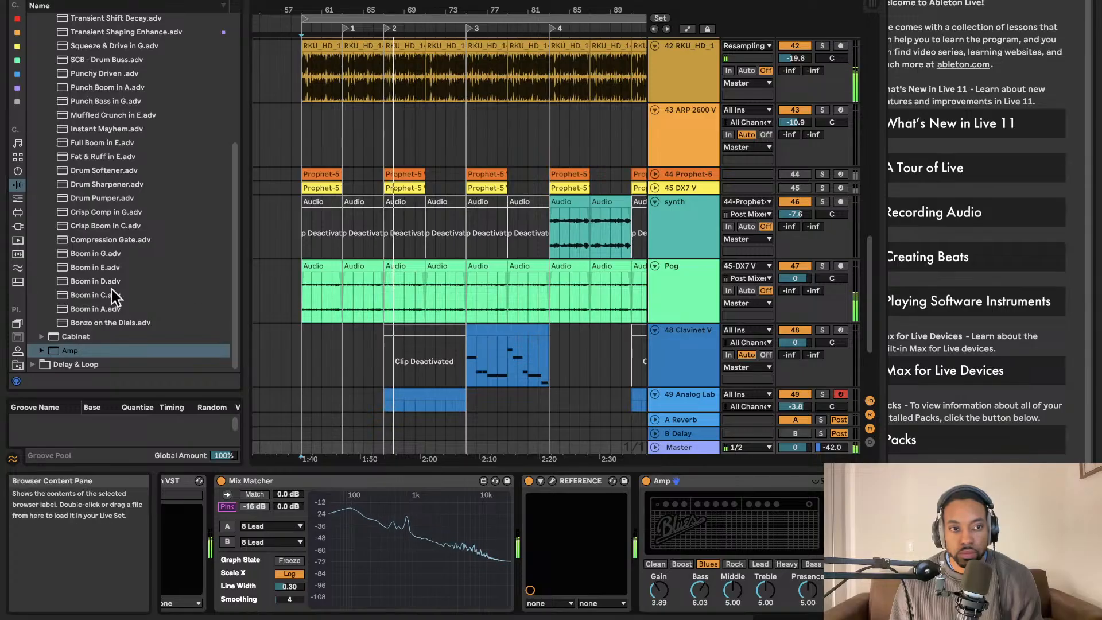
left_click(646, 481)
left_click(645, 481)
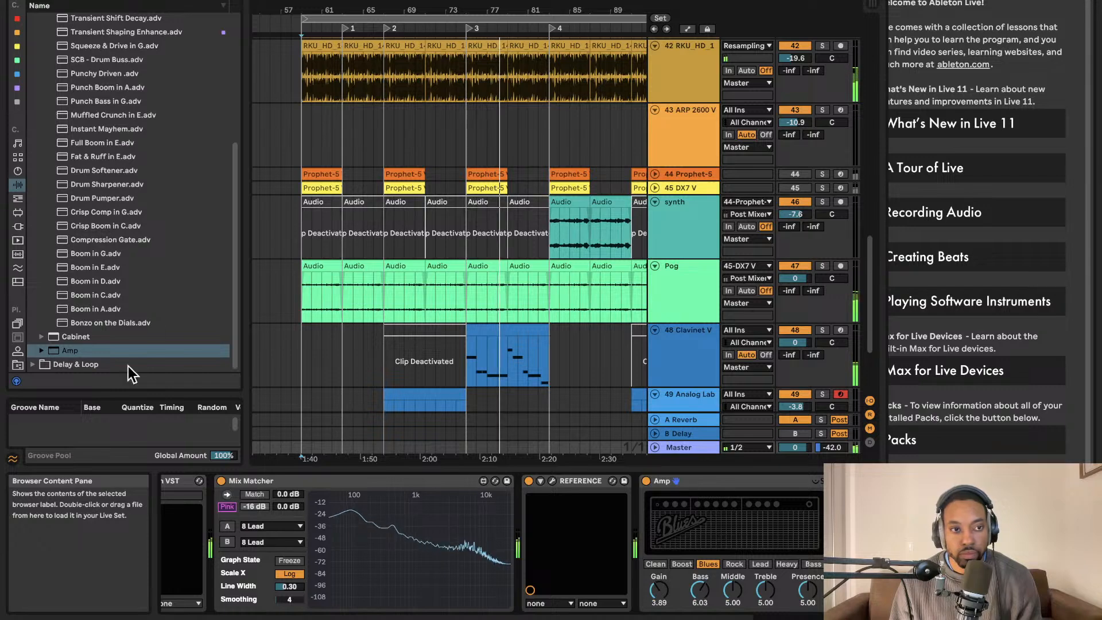
Look through the Plug-Ins, Max for Live, MIDI Effects and Instruments categories for further devices.
left_click(18, 226)
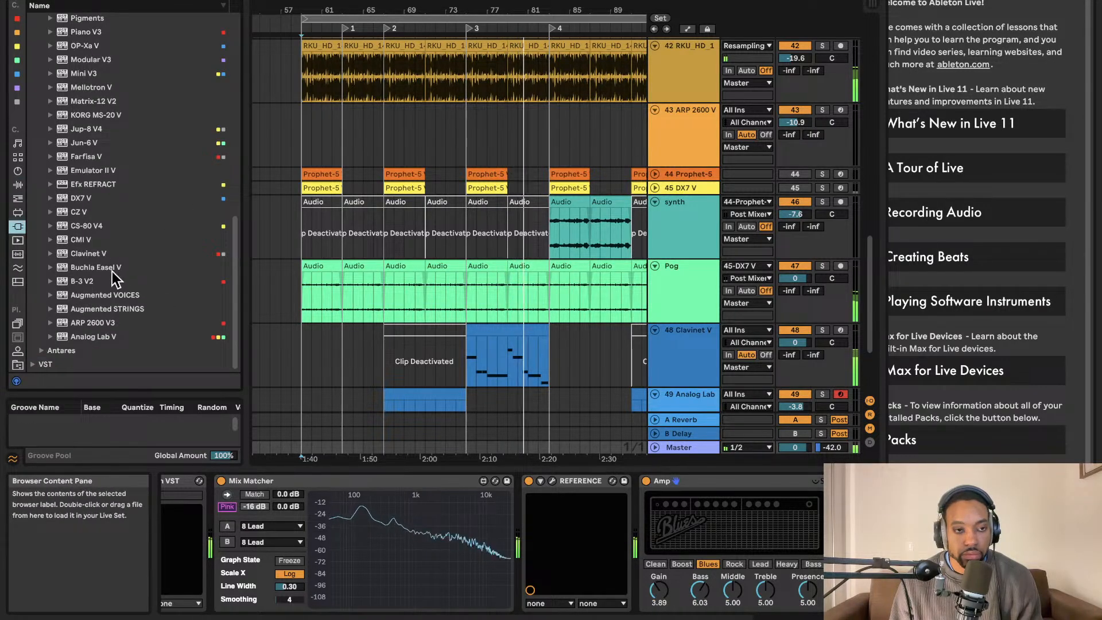
scroll(120, 264, "up", 1)
scroll(69, 267, "down", 1)
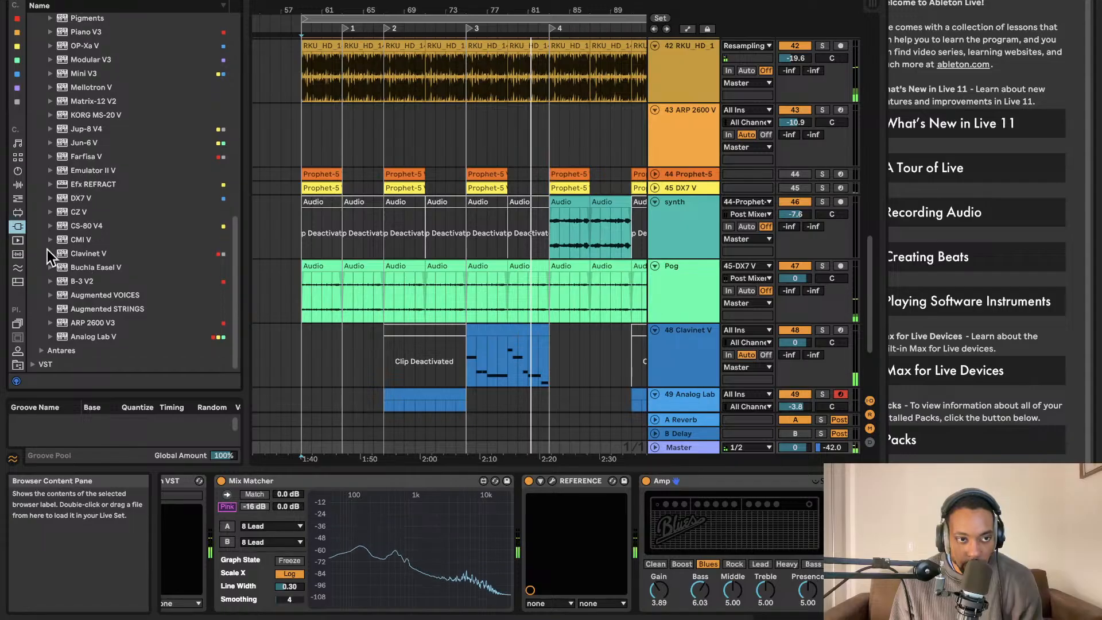
left_click(17, 213)
left_click(17, 199)
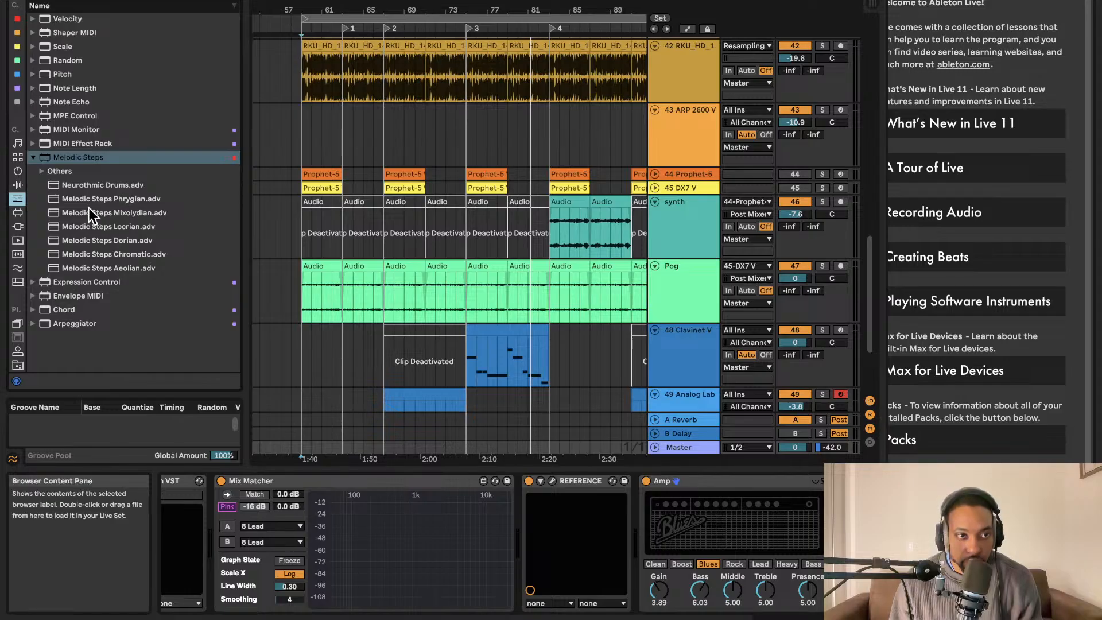
scroll(18, 287, "down", 3)
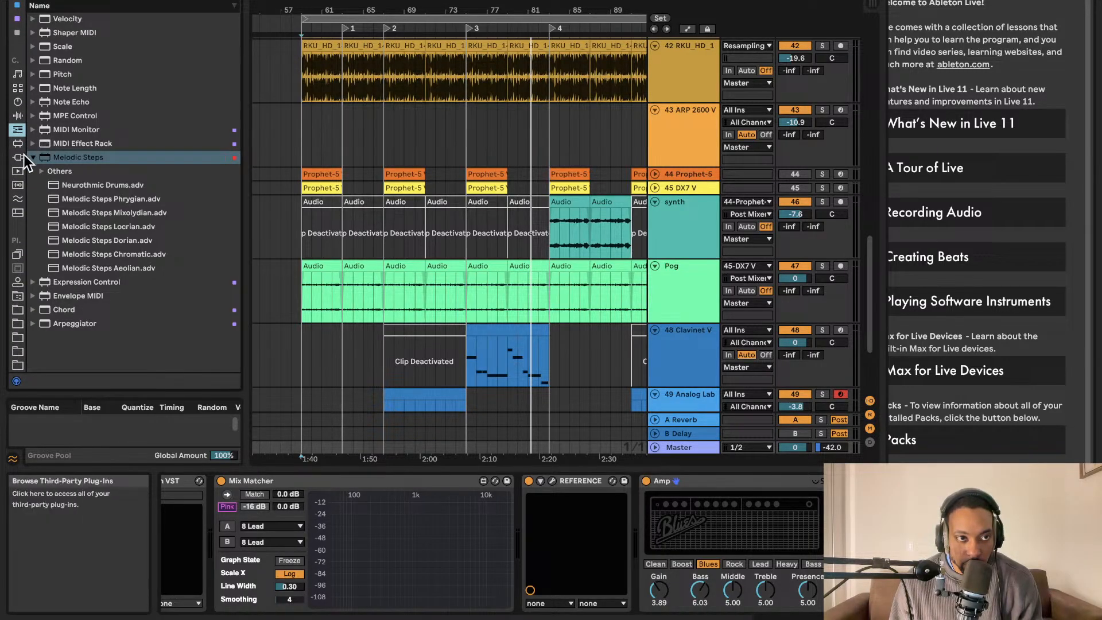
left_click(17, 117)
left_click(16, 102)
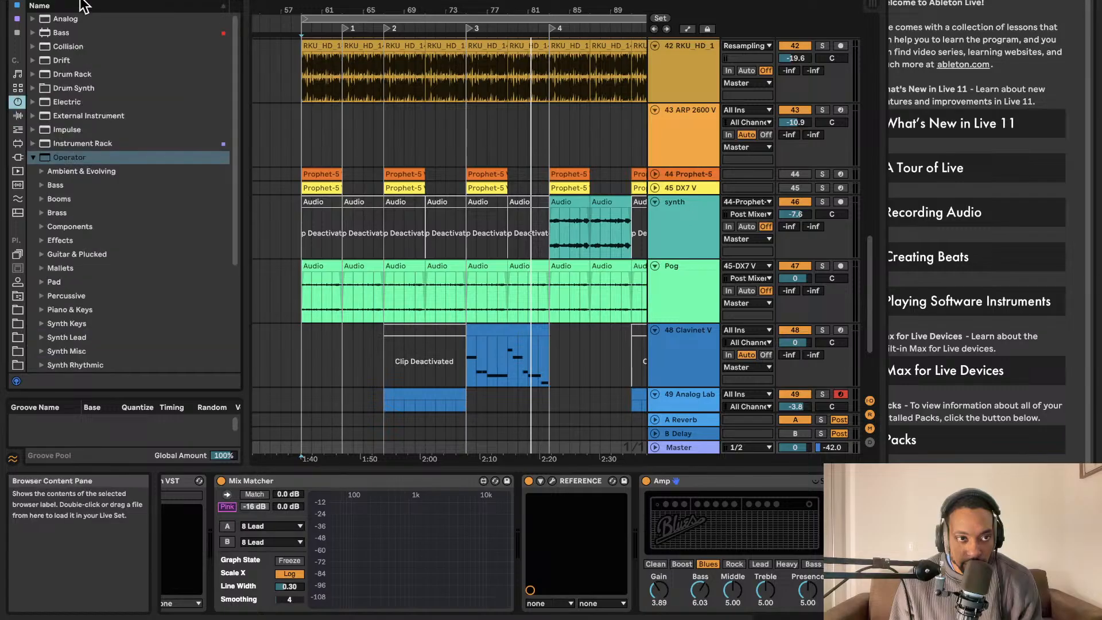
Find Limiter among the Dynamics audio effects and add it to the Master track after Amp.
left_click(95, 1)
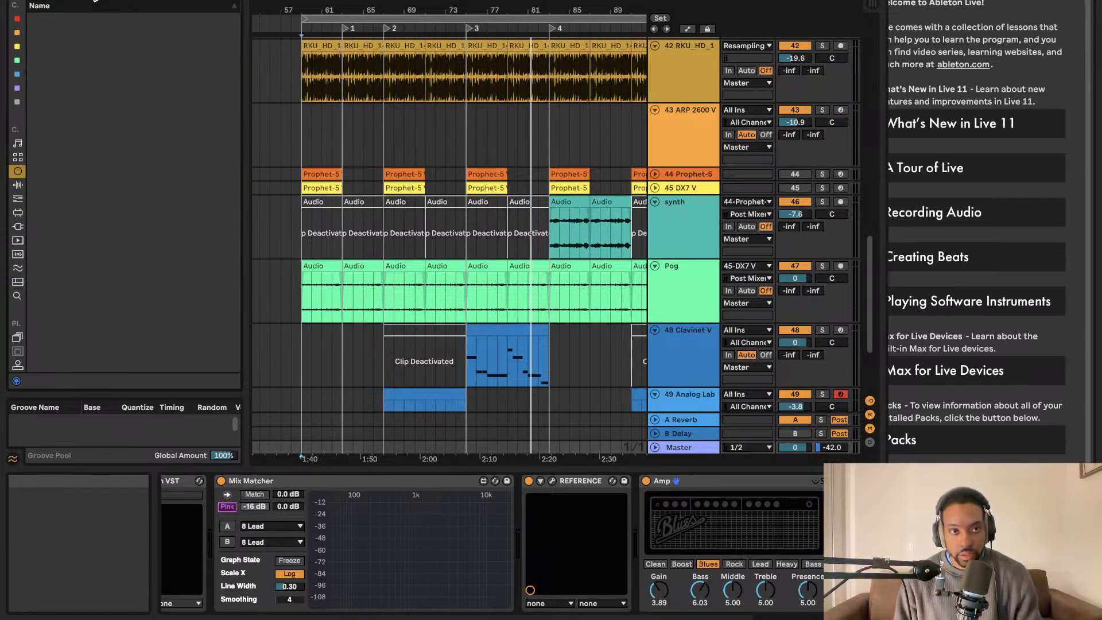
left_click(18, 184)
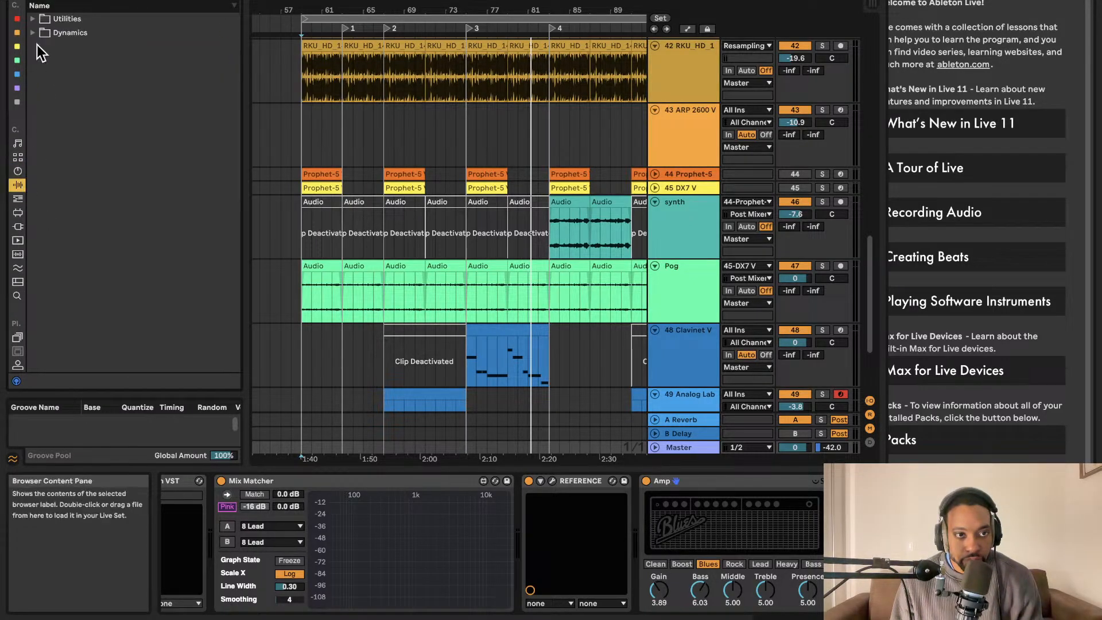
left_click(46, 33)
left_click_drag(49, 46, 666, 241)
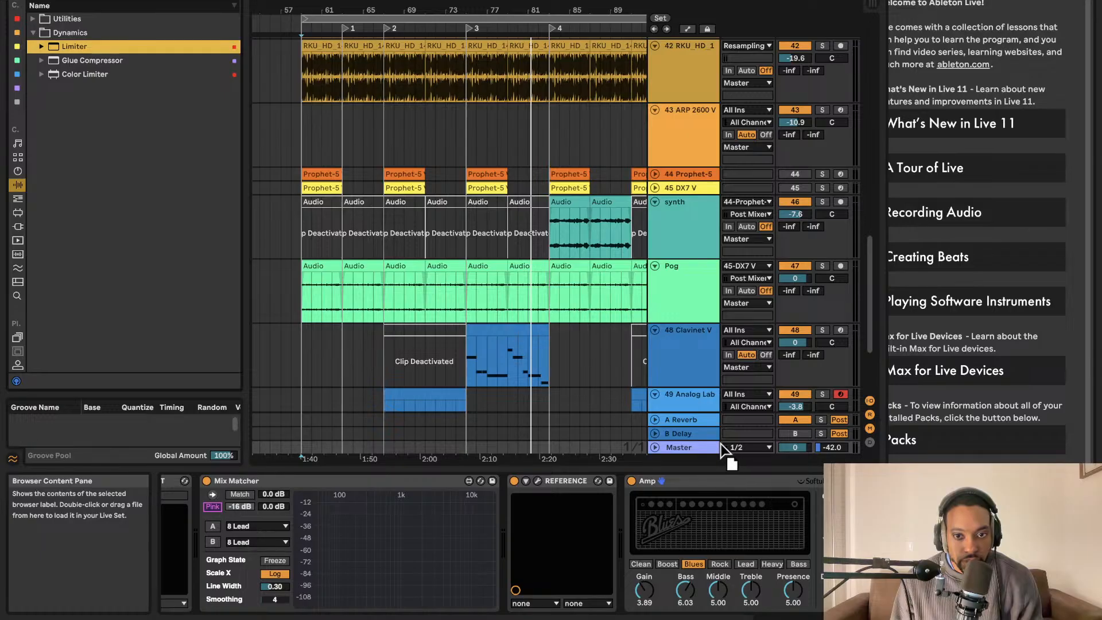
Add the Glue Compressor from the Dynamics effects to the Master track between Amp and Limiter.
left_click(33, 33)
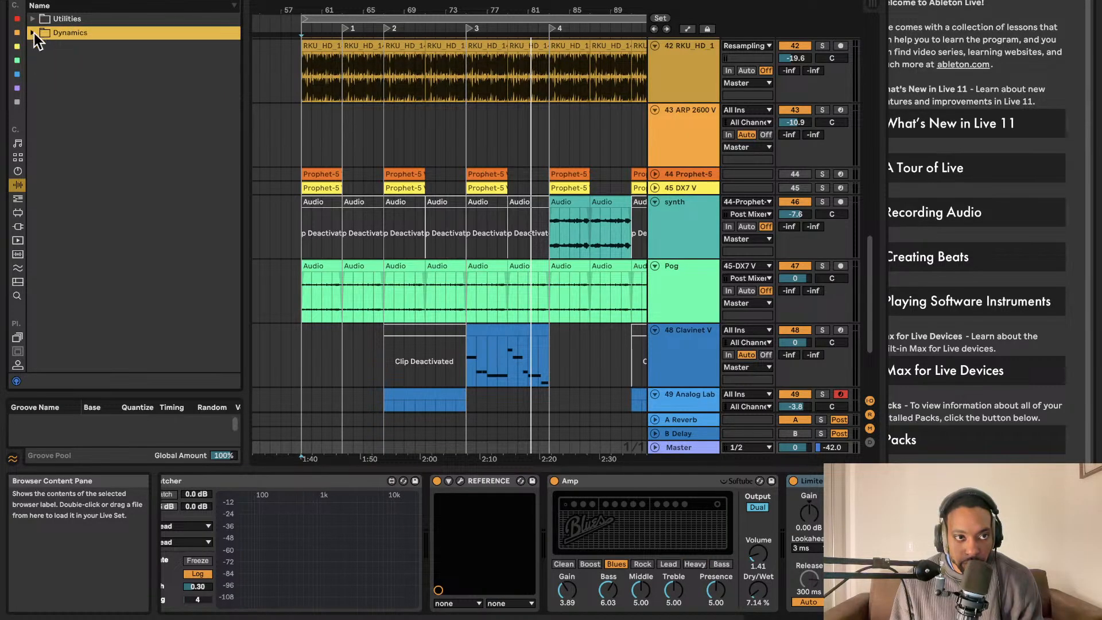
left_click(33, 33)
left_click(33, 23)
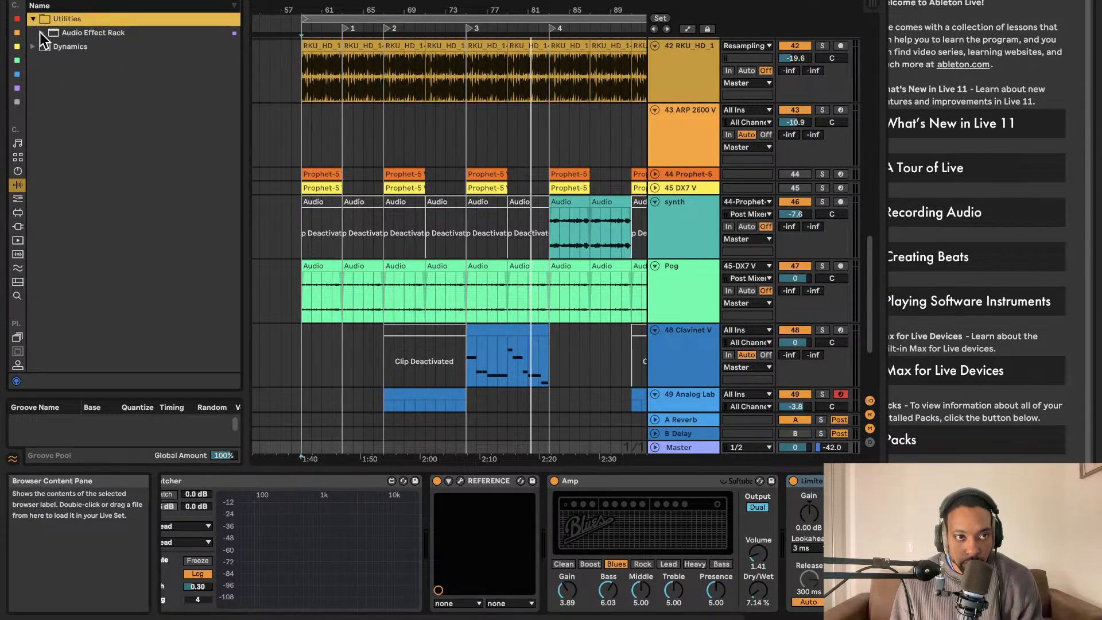
left_click(33, 46)
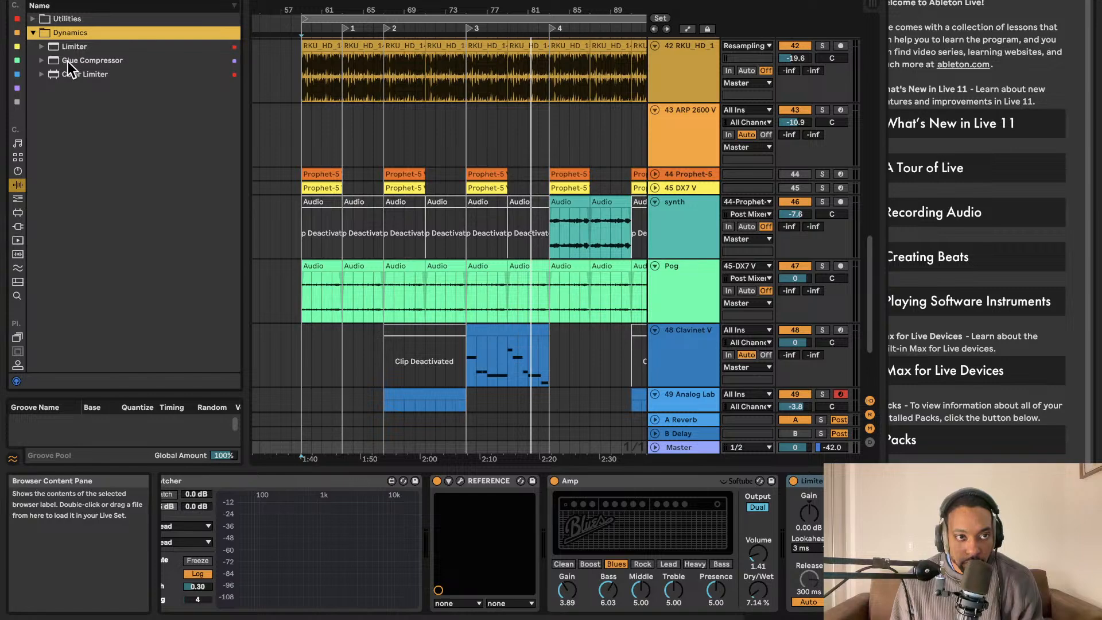
left_click_drag(68, 62, 784, 497)
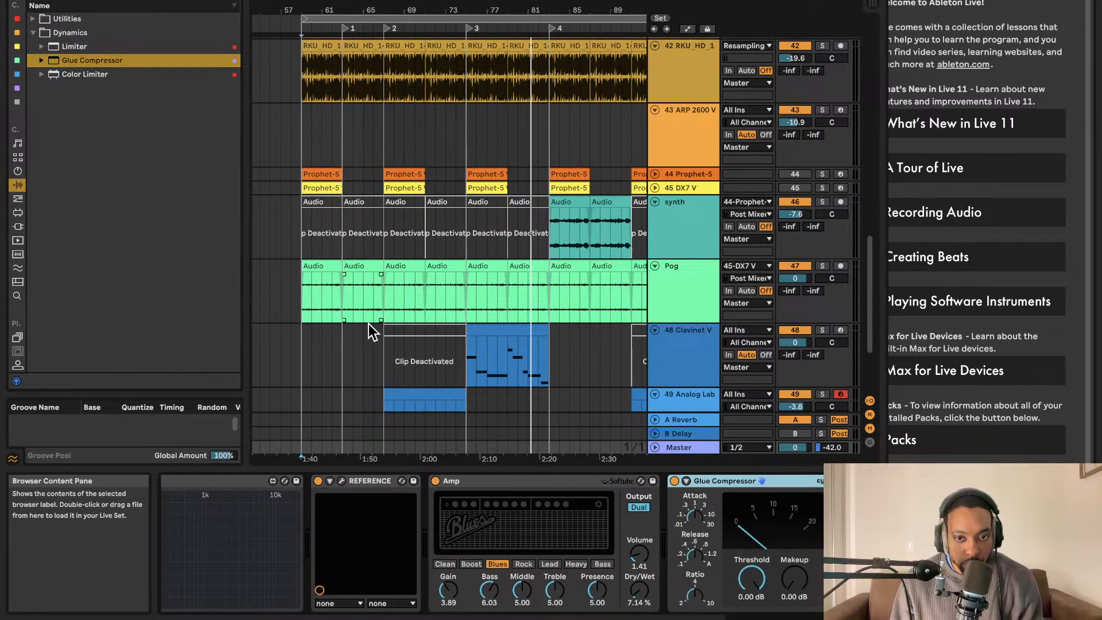
Play the arrangement and lower the Glue Compressor's Threshold to -18.1 dB.
key("space")
left_click_drag(752, 579, 751, 613)
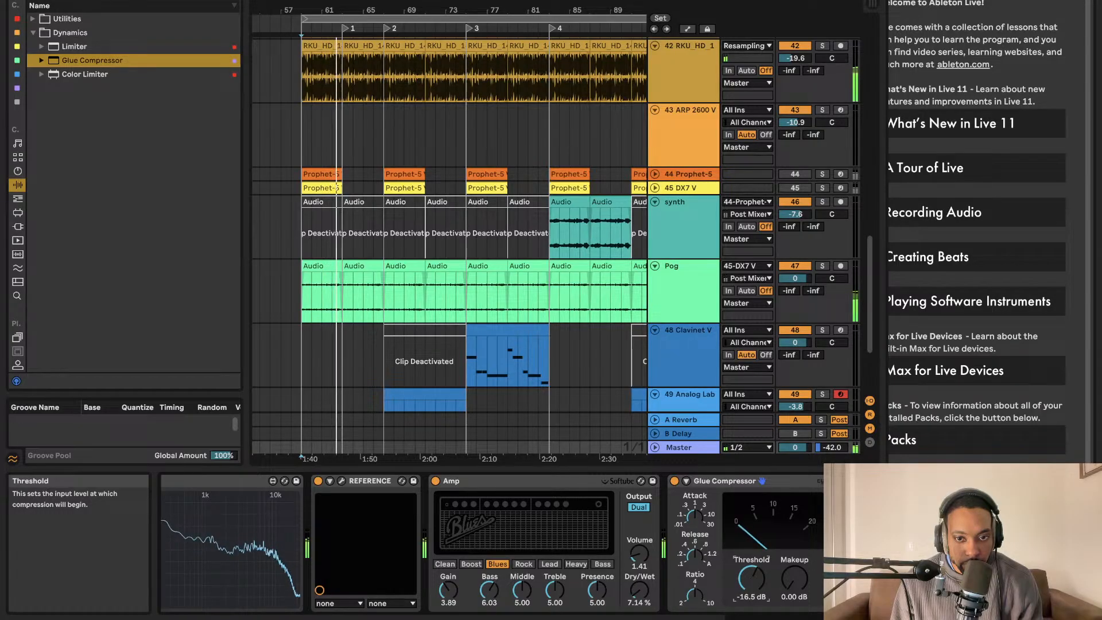
left_click_drag(751, 613, 751, 615)
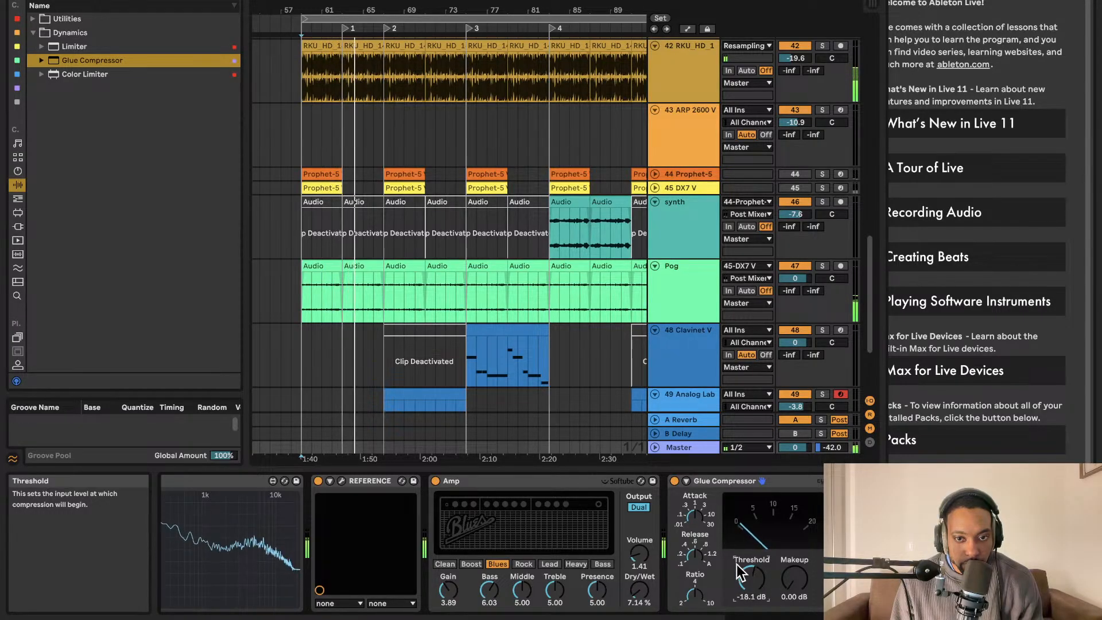
Compare the Master sound with Amp bypassed and active, leaving Amp switched on.
left_click(438, 483)
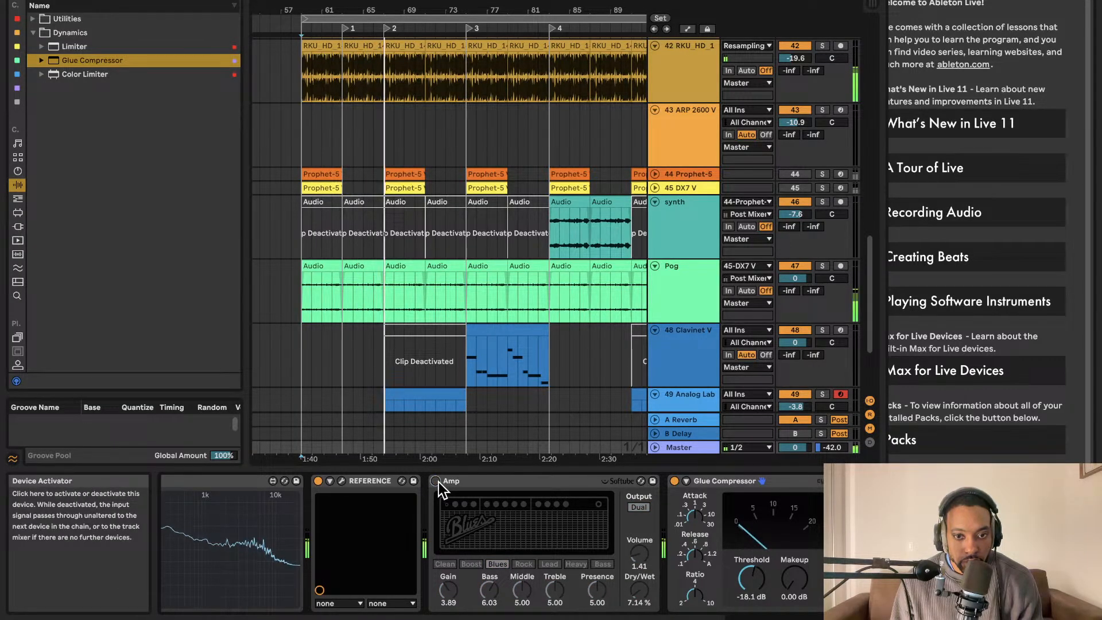
left_click(437, 482)
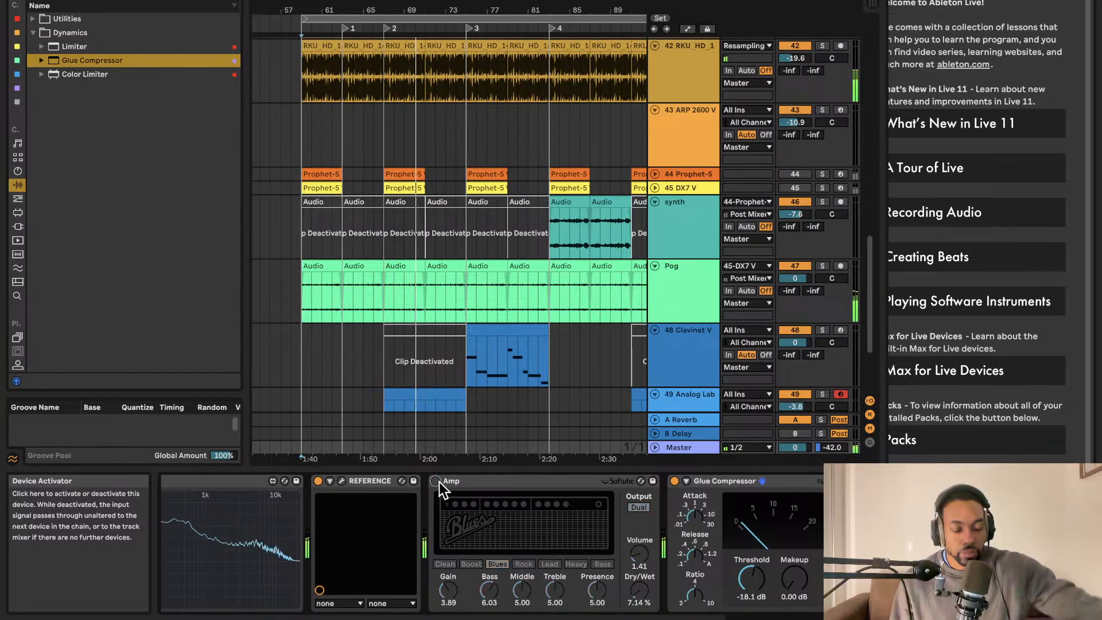
left_click(438, 483)
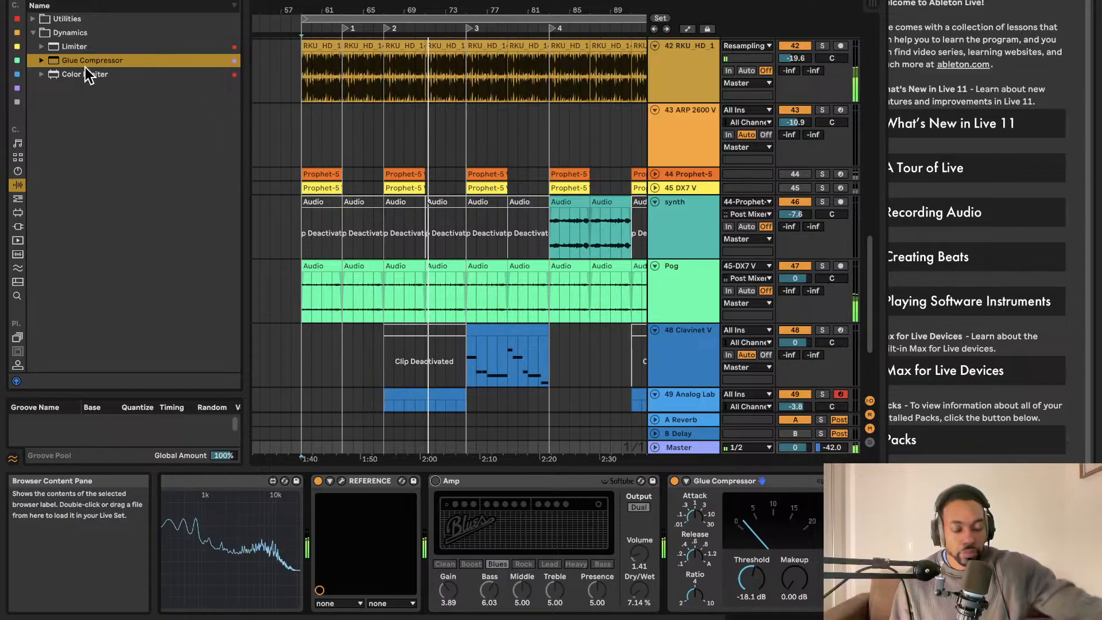
left_click(436, 481)
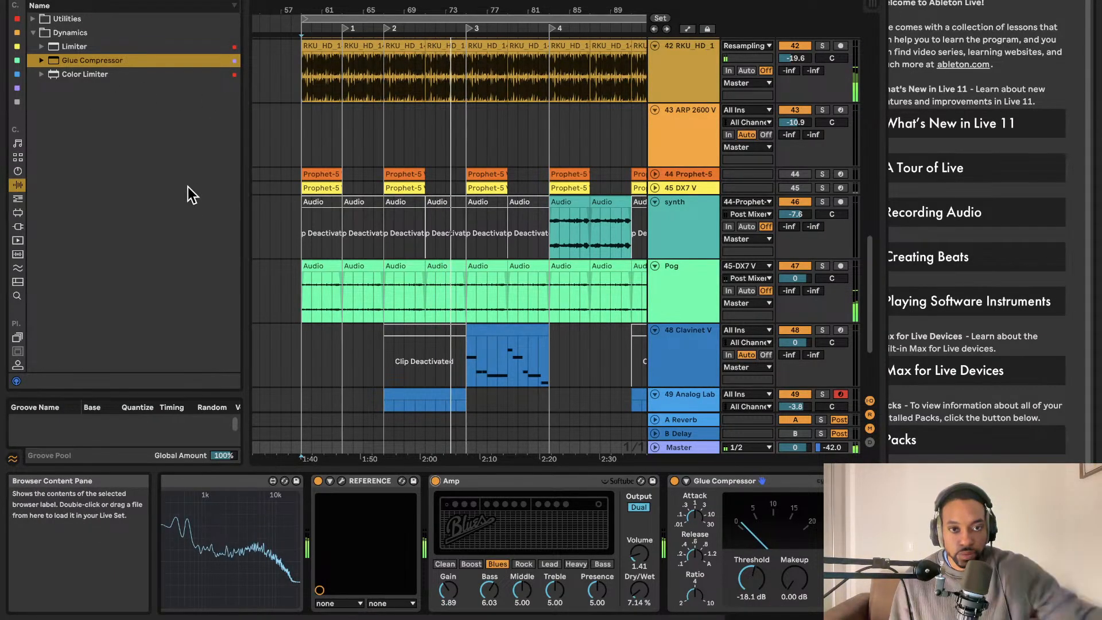
Search the audio effects for "multi", insert Multiband Dynamics between Amp and Glue Compressor, and adjust its band thresholds during playback.
left_click(43, 75)
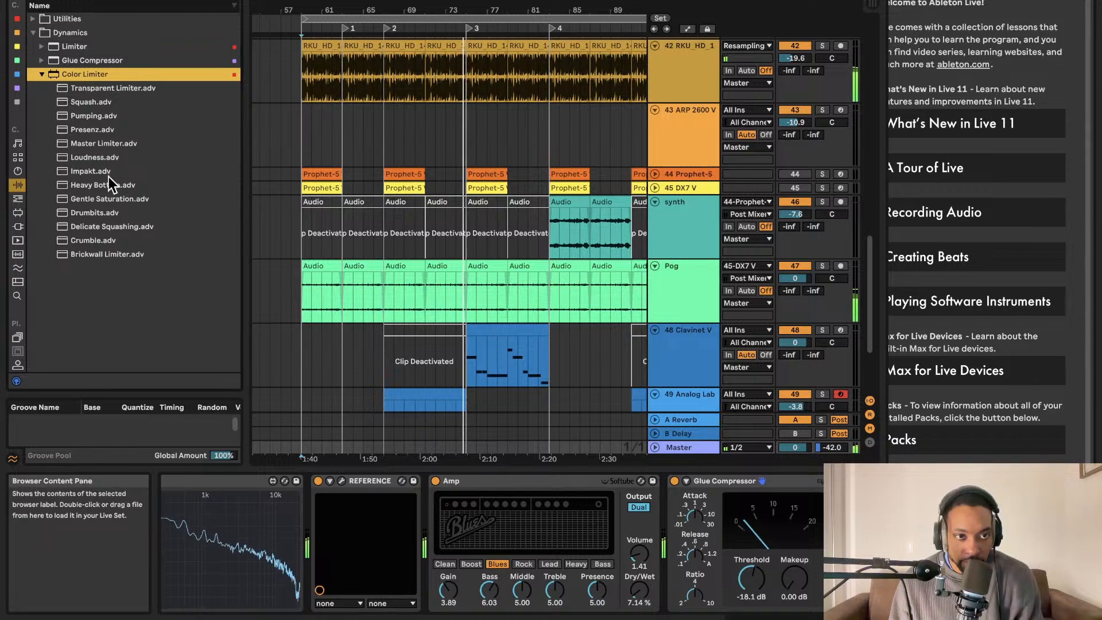
left_click(69, 0)
type("multi")
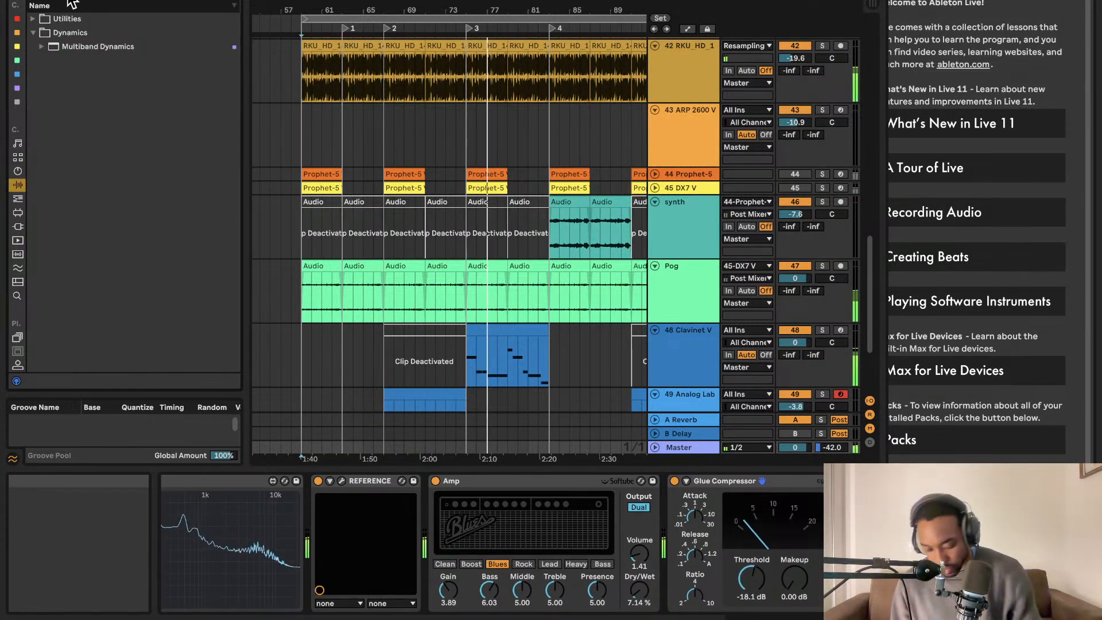
key("XF86MonBrightnessUp")
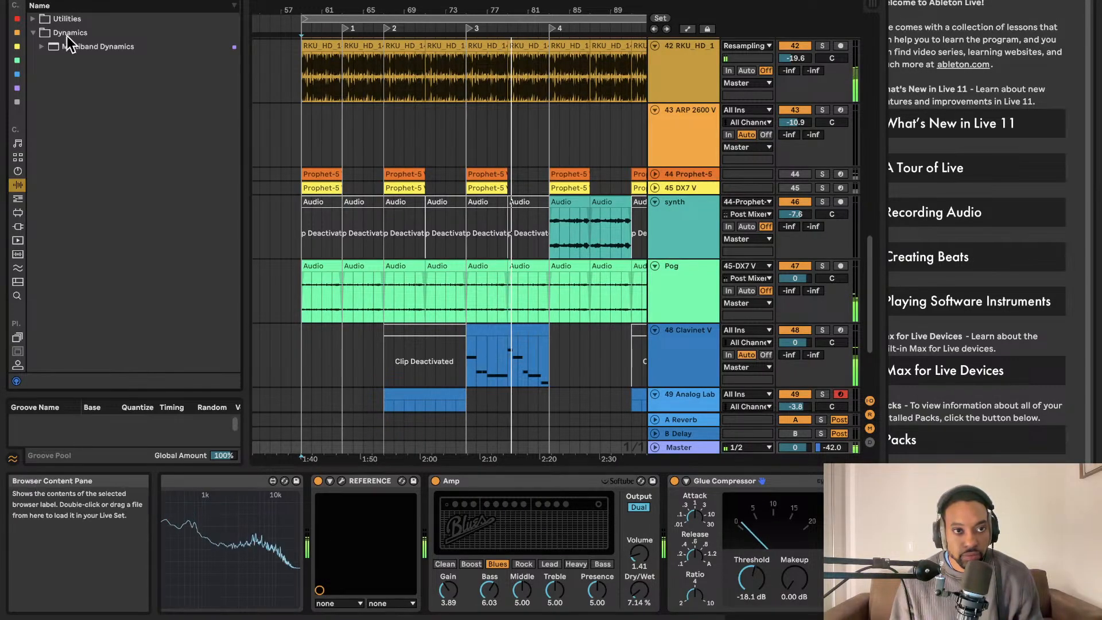
left_click_drag(98, 46, 670, 498)
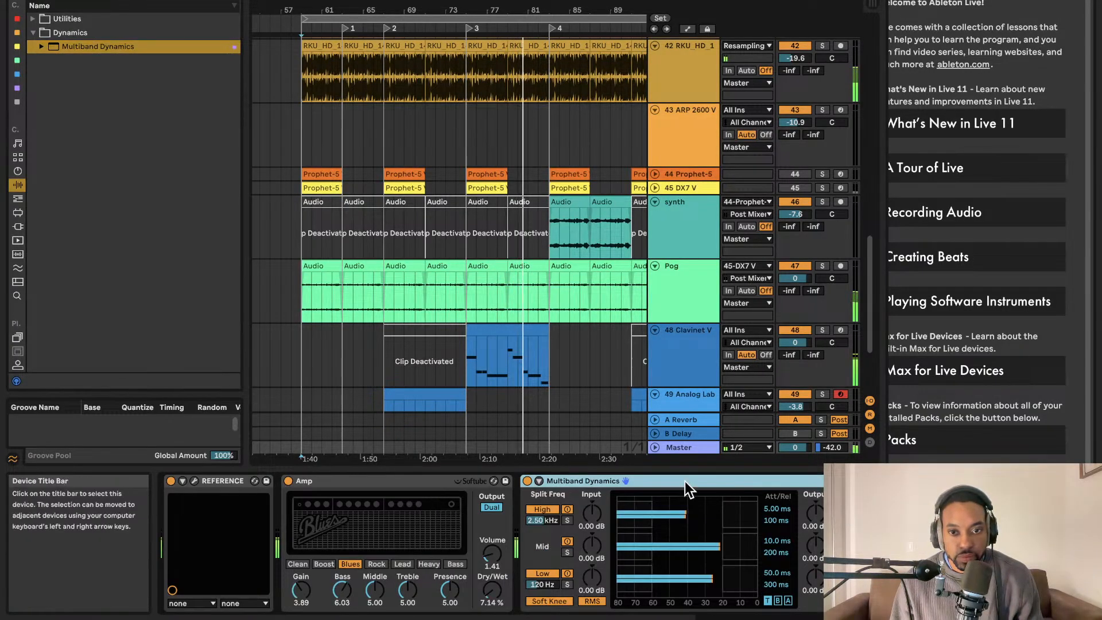
scroll(652, 494, "right", 3)
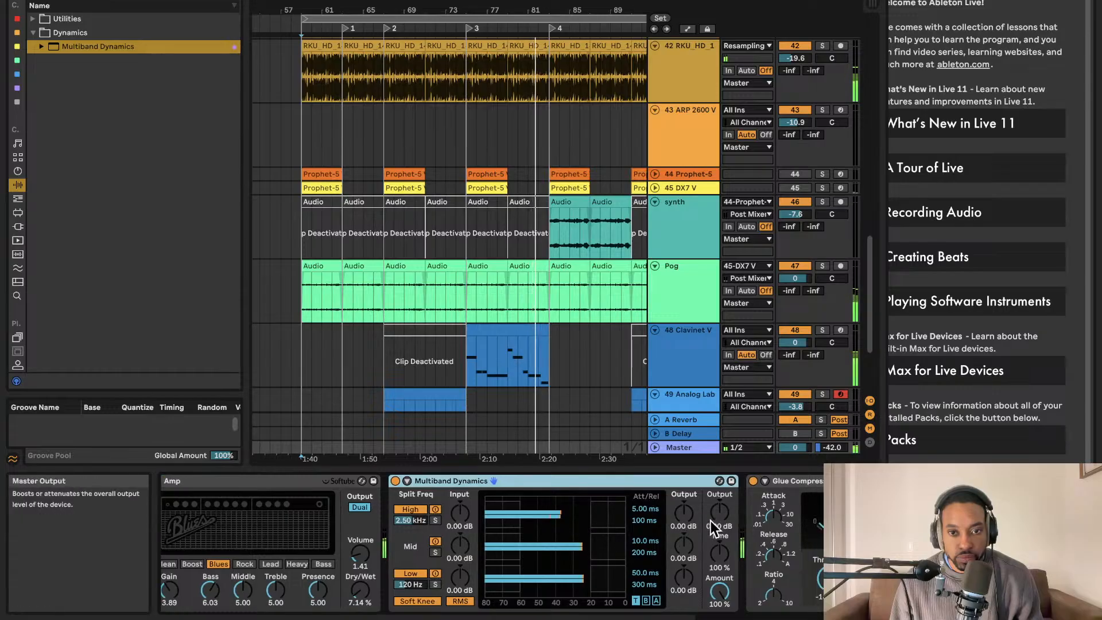
left_click_drag(510, 515, 511, 511)
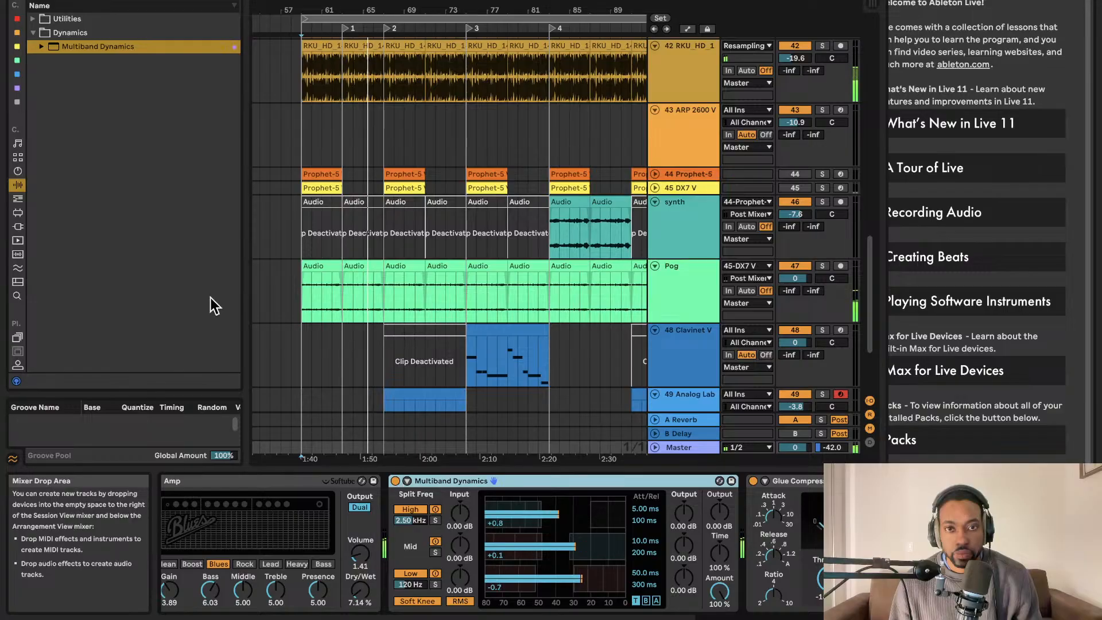
Browse the Audio Effect Rack presets, then insert Utility from the Utilities audio effects between Glue Compressor and Limiter on the Master track.
left_click(33, 19)
left_click(43, 33)
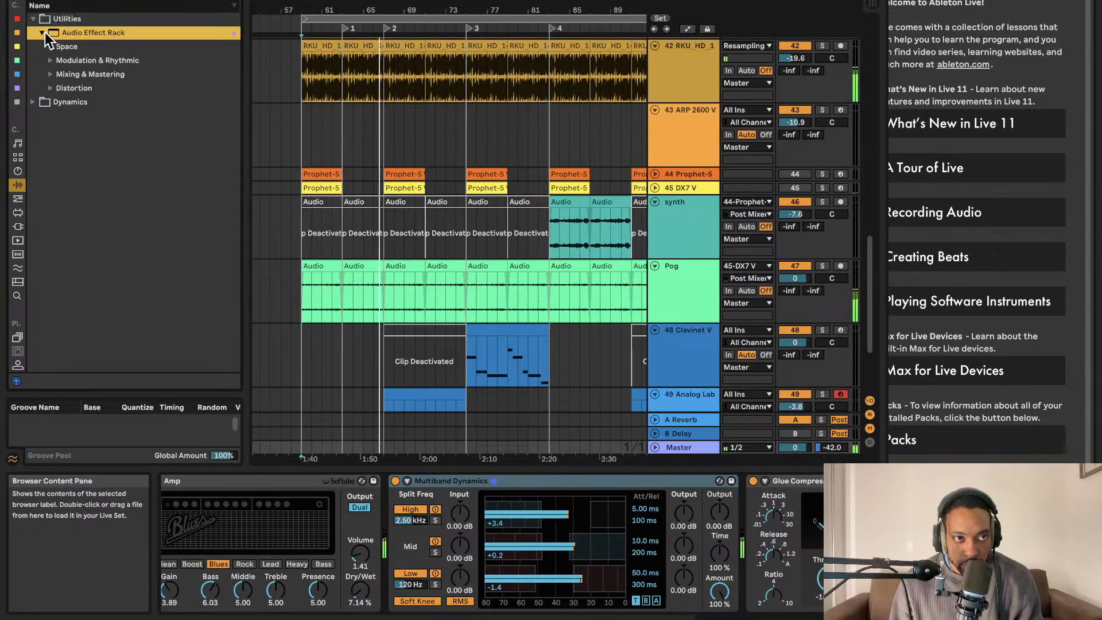
left_click(54, 88)
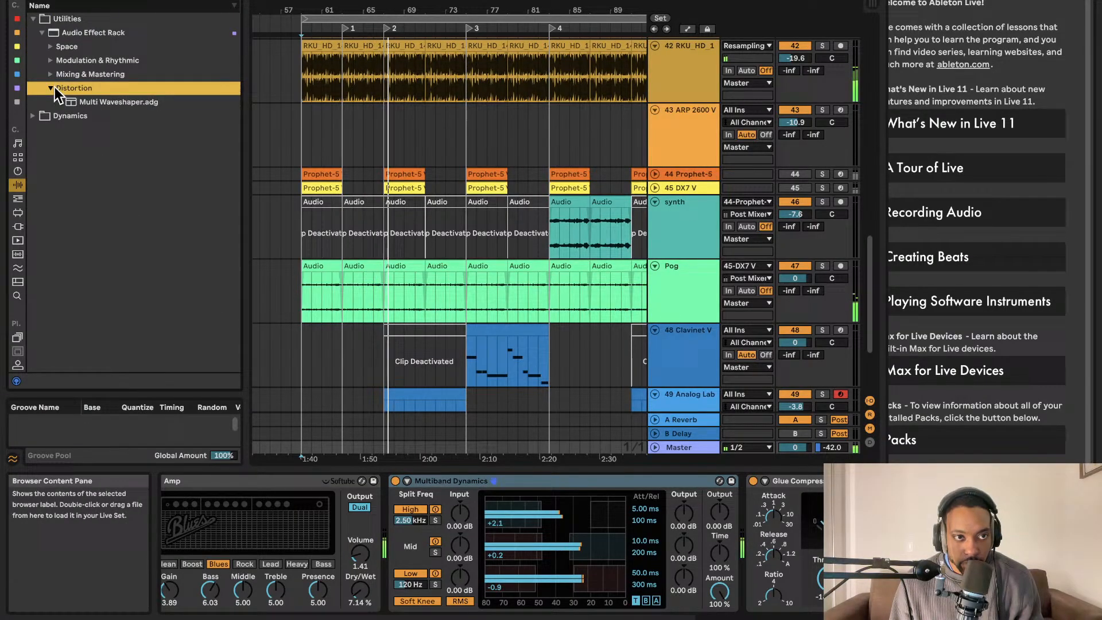
left_click(44, 119)
left_click(18, 171)
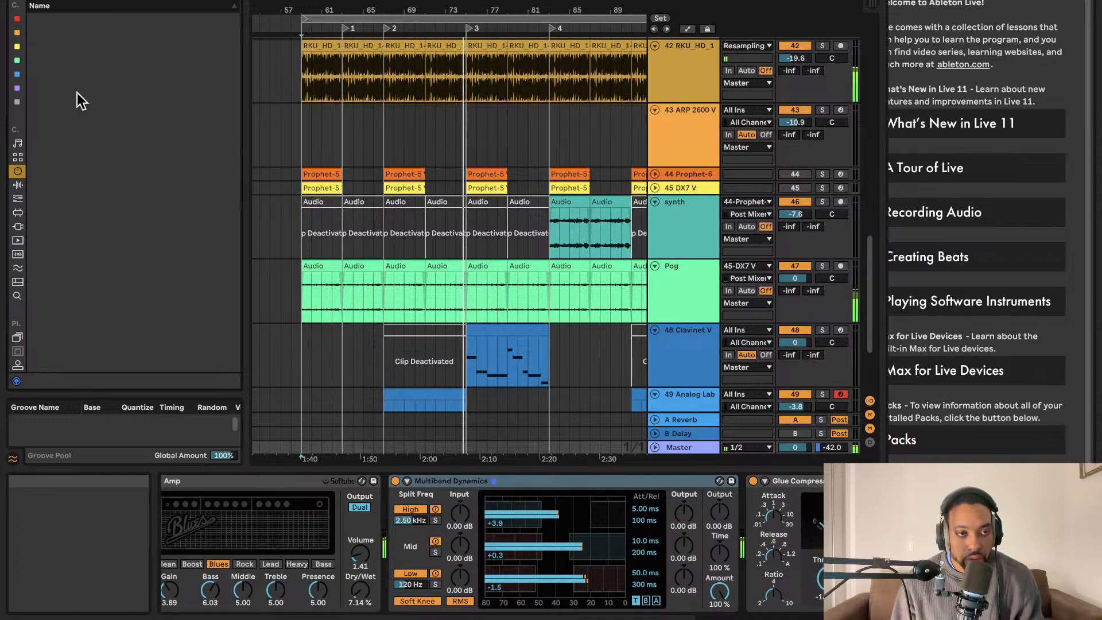
left_click(18, 185)
left_click(33, 19)
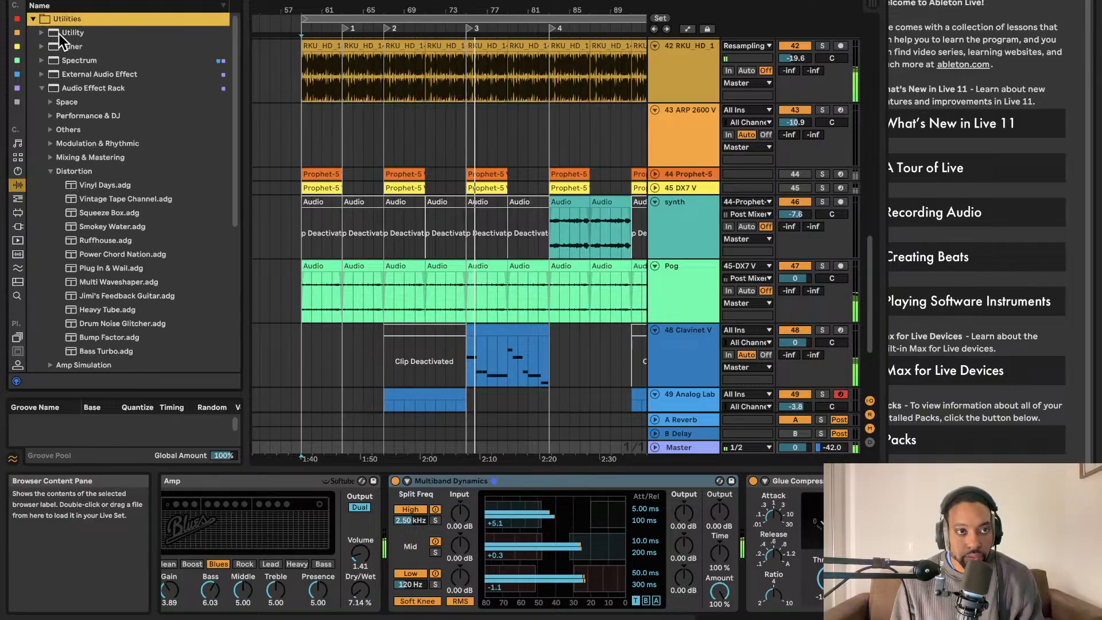
left_click(58, 33)
scroll(757, 509, "down", 5)
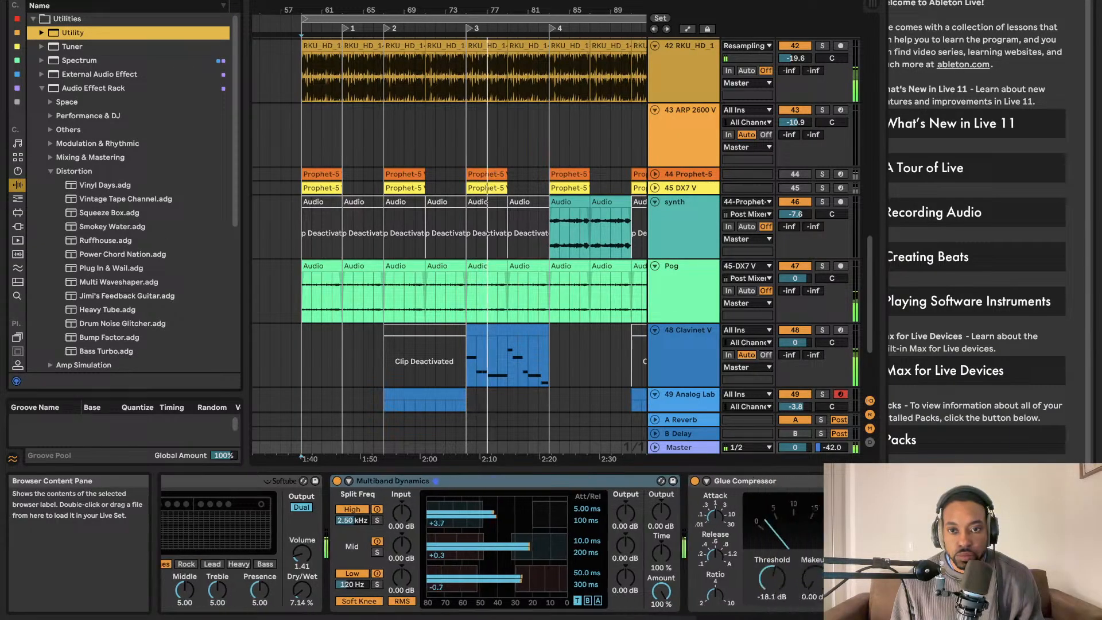
Adjust the Utility's Gain to 11.1 dB while checking the Master level in the Session View mixer.
mouse_move(778, 519)
left_mouse_down()
mouse_move(725, 517)
mouse_move(785, 517)
mouse_move(790, 505)
mouse_move(791, 529)
left_mouse_up()
key("Tab")
key("Tab")
key("Tab")
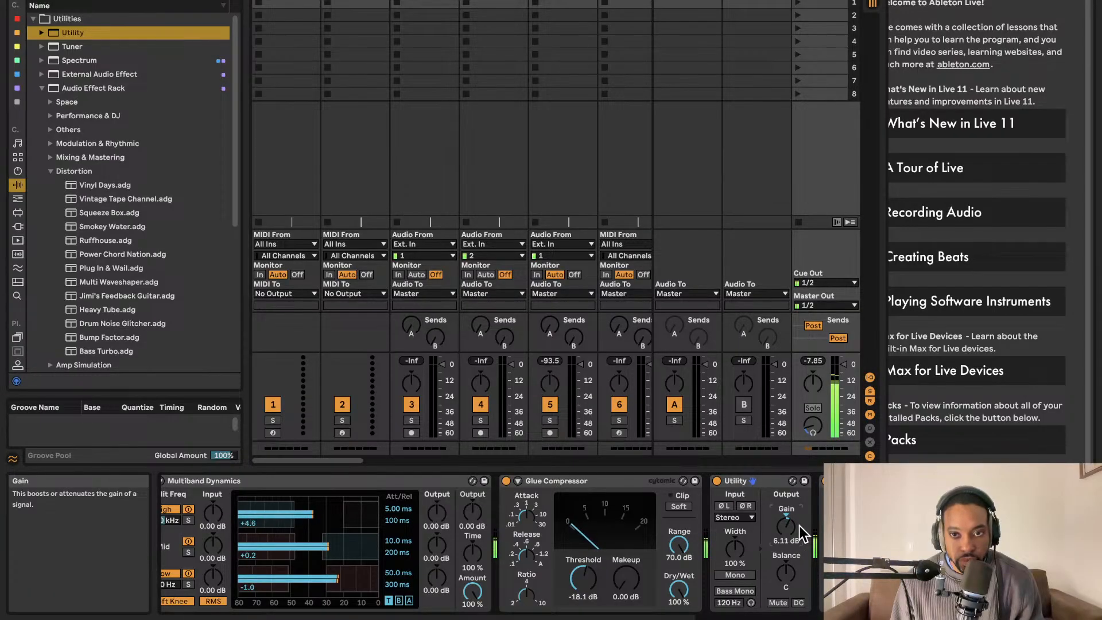
key("Tab")
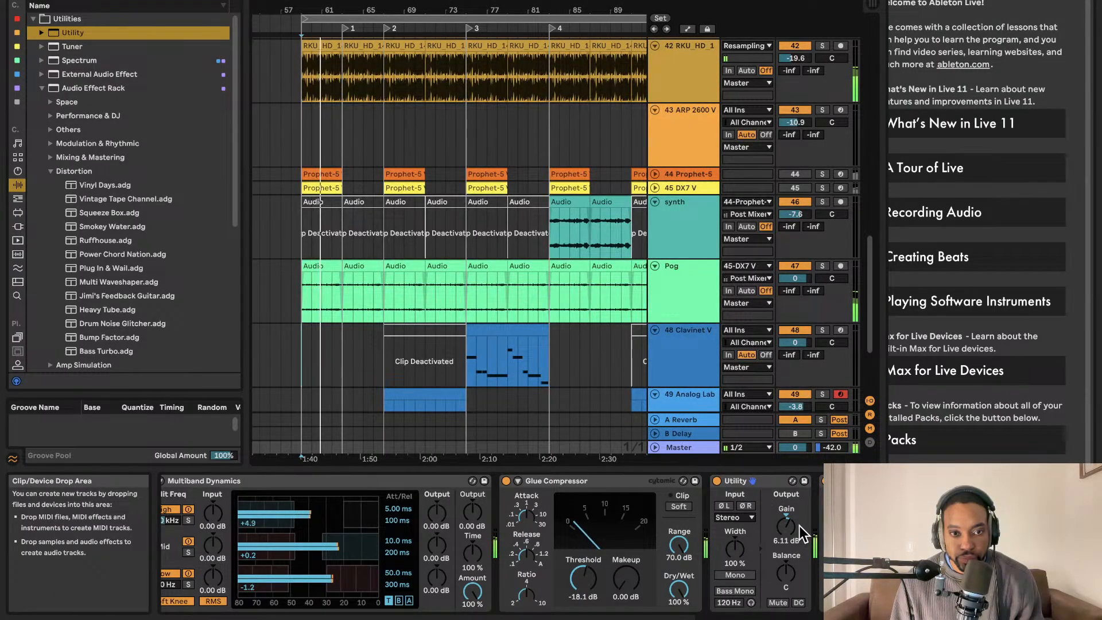
key("Tab")
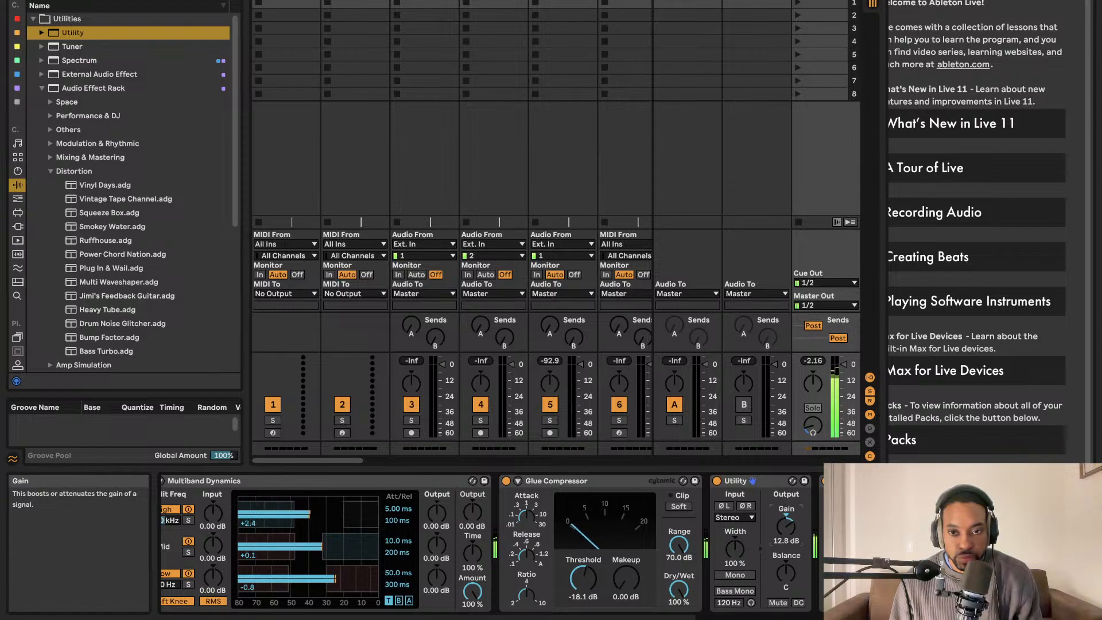
scroll(792, 519, "right", 3)
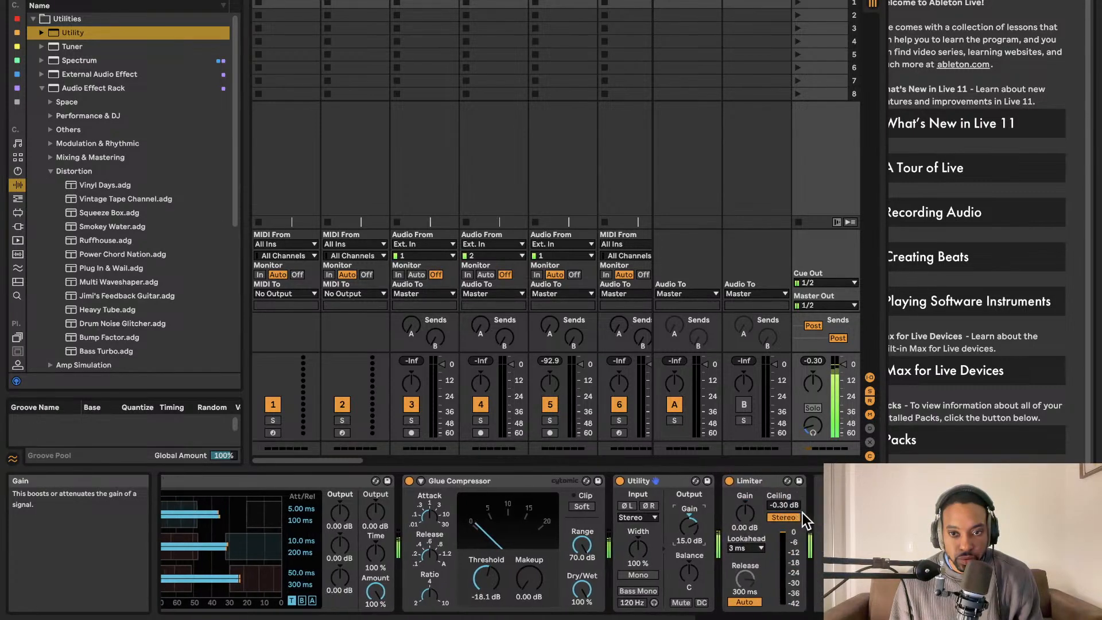
key("Tab")
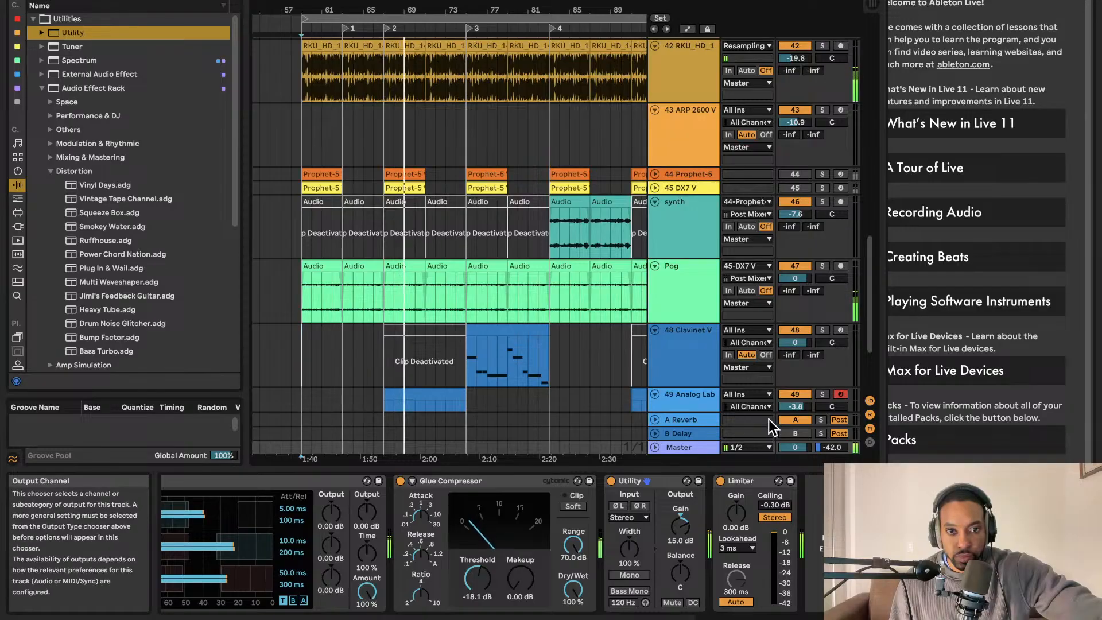
mouse_move(680, 525)
left_mouse_down()
mouse_move(680, 545)
mouse_move(686, 527)
left_mouse_up()
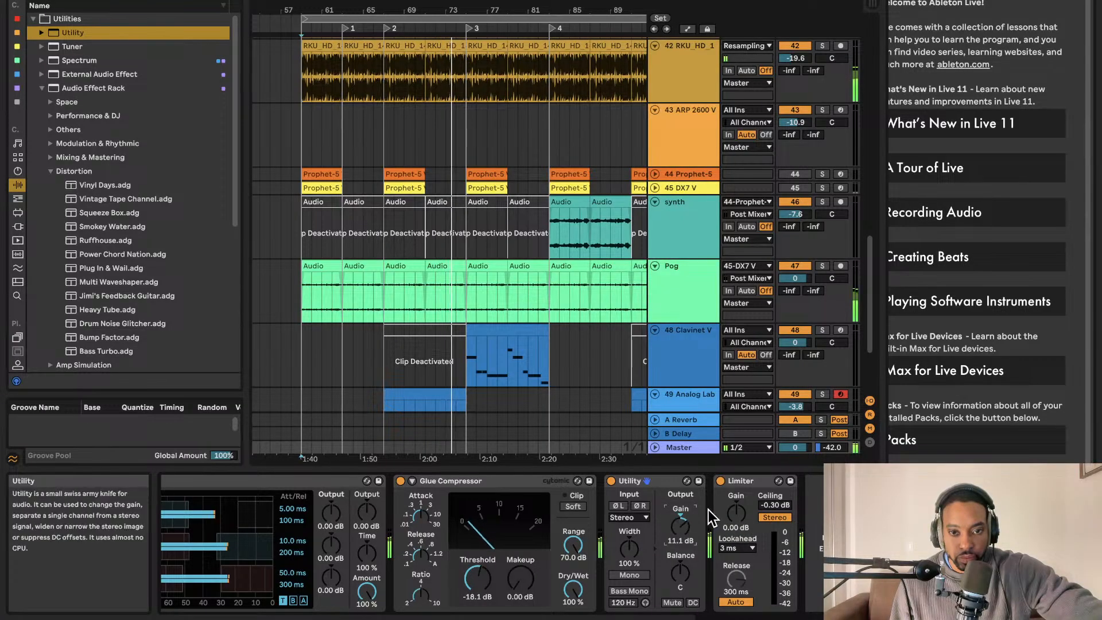
Raise the Multiband Dynamics master Output to 1.40 dB.
scroll(516, 525, "left", 3)
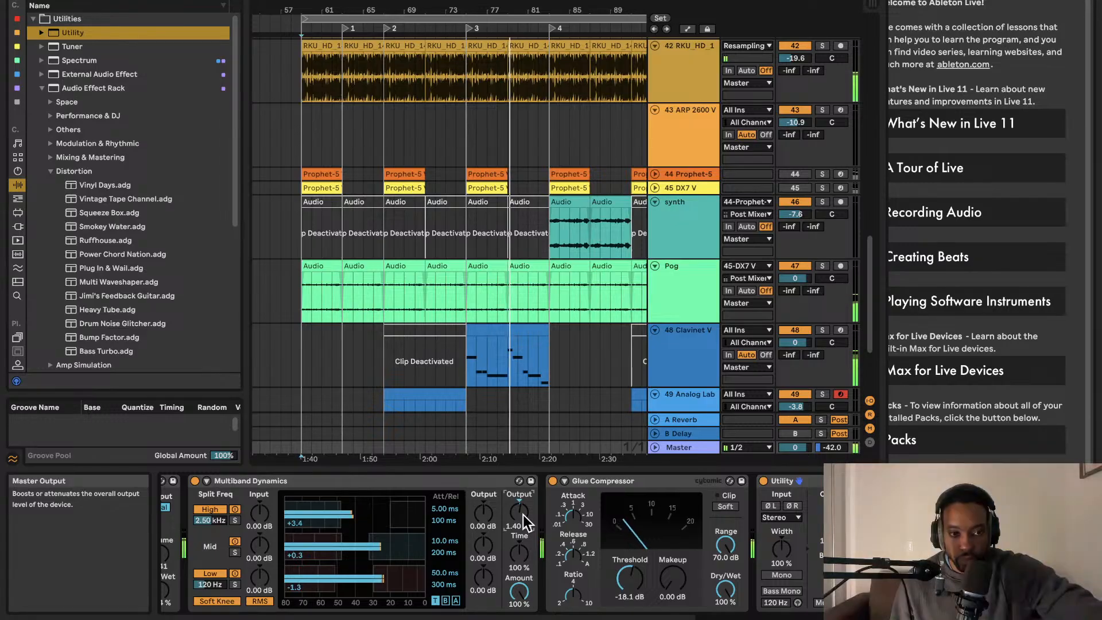
scroll(566, 512, "right", 3)
scroll(556, 511, "left", 3)
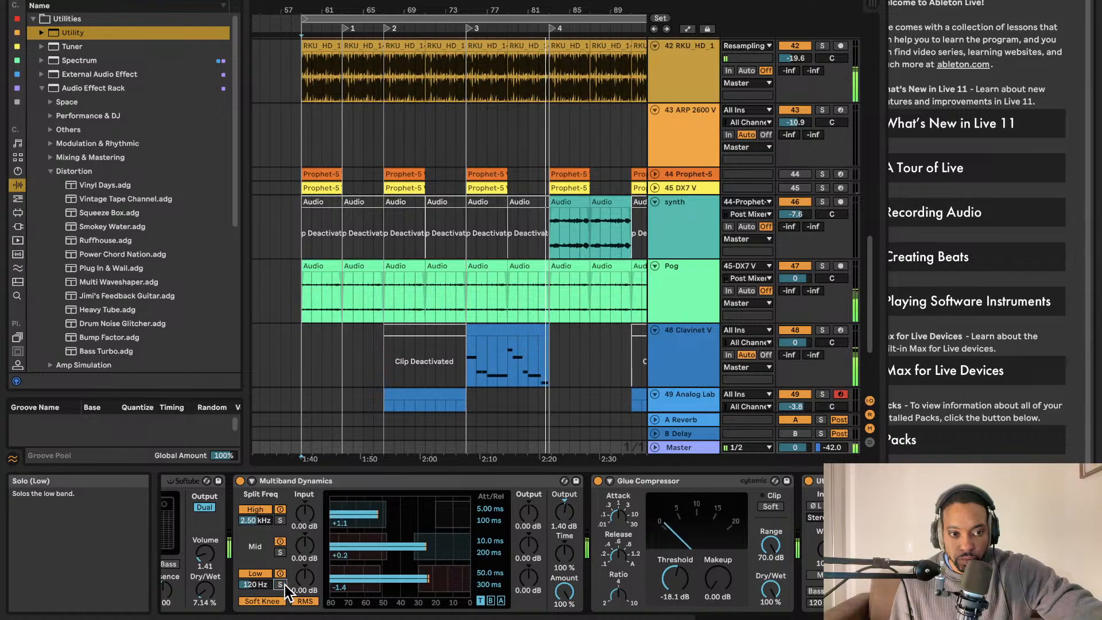
Solo the Mid and High bands of Multiband Dynamics in turn to hear each, then turn soloing off.
left_click(281, 553)
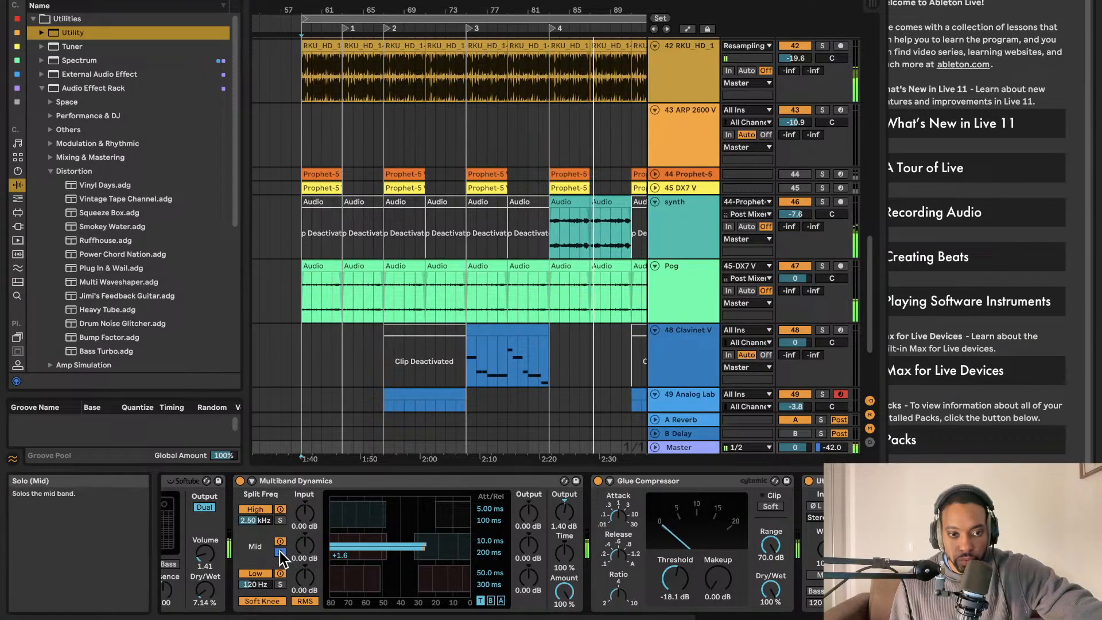
left_click(280, 520)
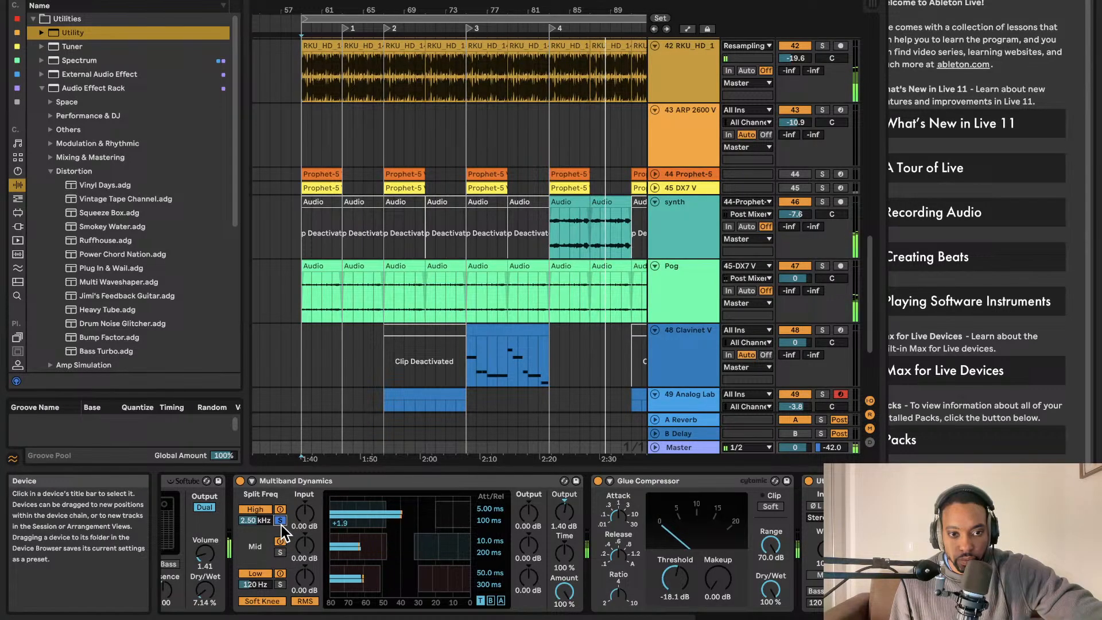
left_click(281, 520)
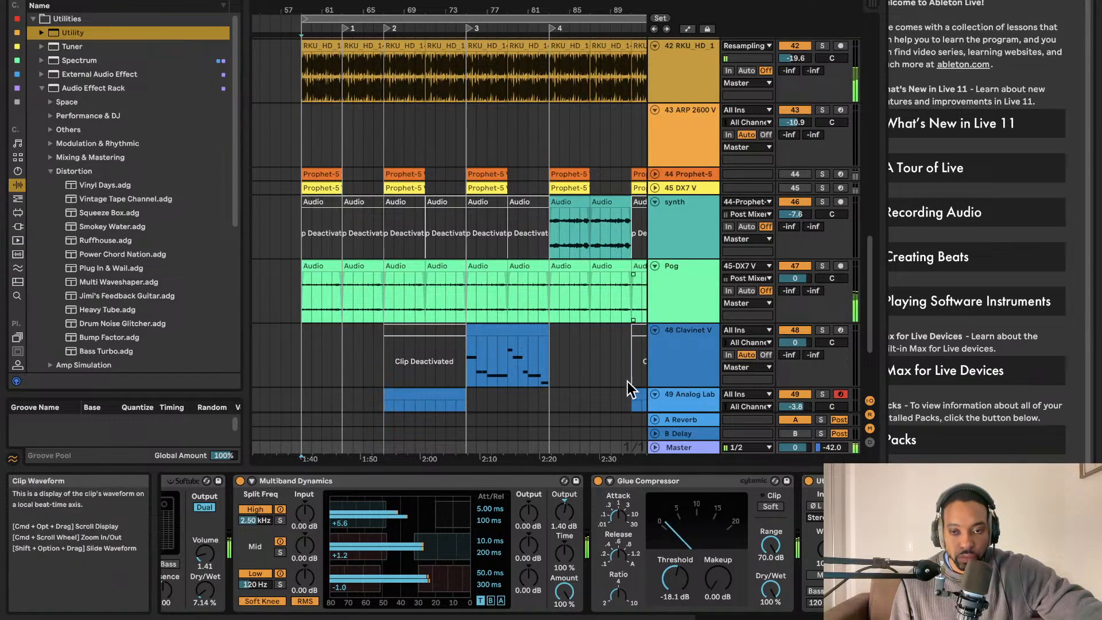
Listen to the arrangement while reviewing the Master chain from Multiband Dynamics through to the Limiter, and stop playback.
scroll(652, 501, "right", 1)
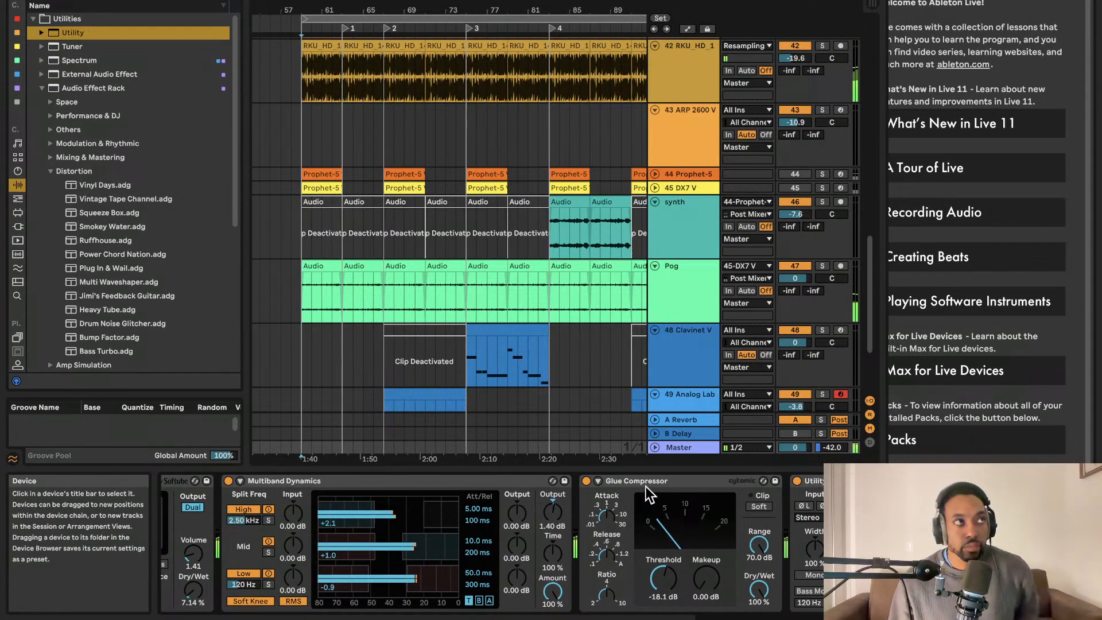
left_click(447, 265)
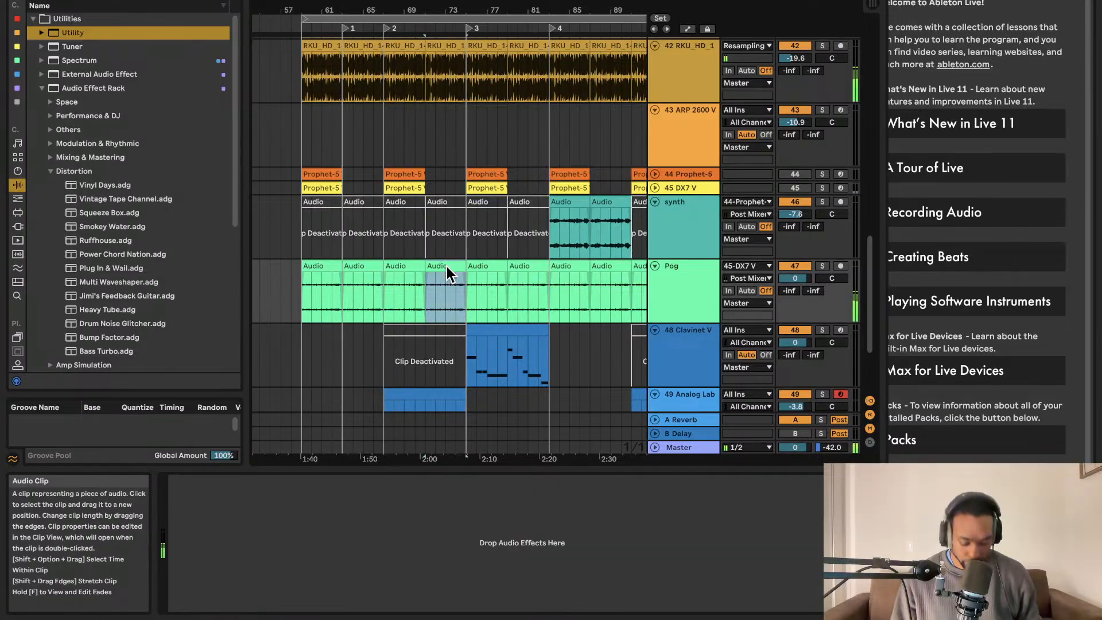
scroll(446, 266, "right", 10)
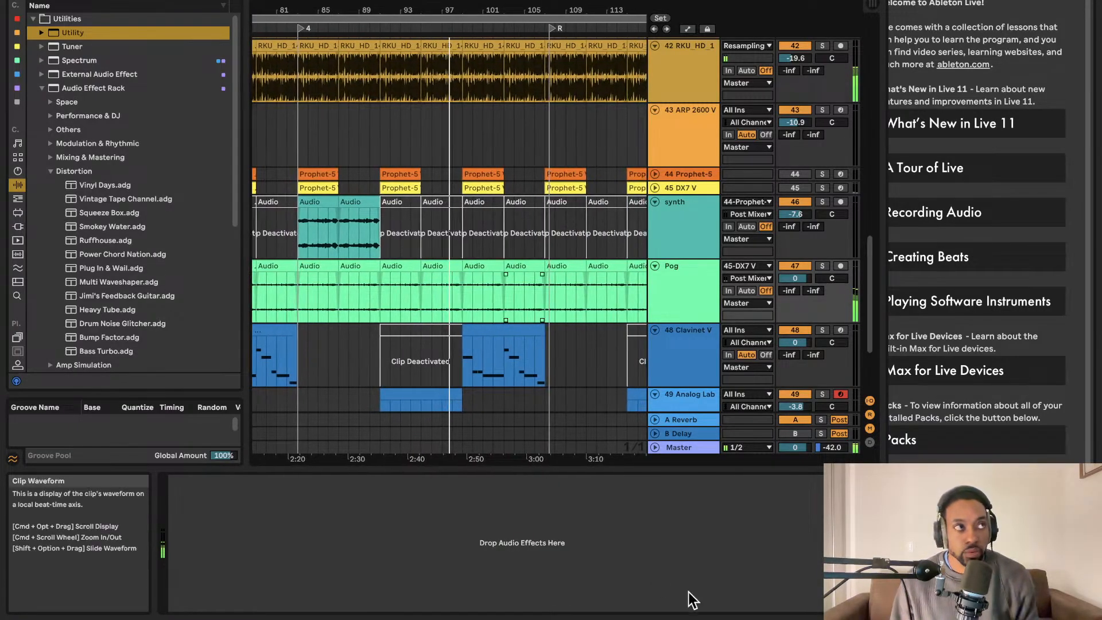
left_click(691, 446)
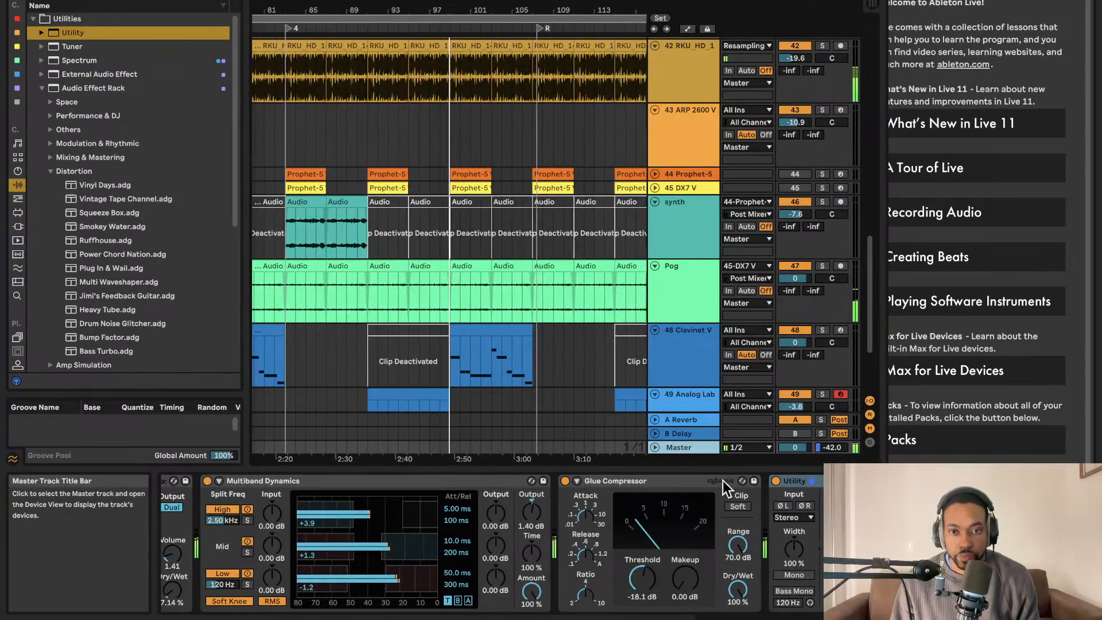
scroll(767, 516, "right", 3)
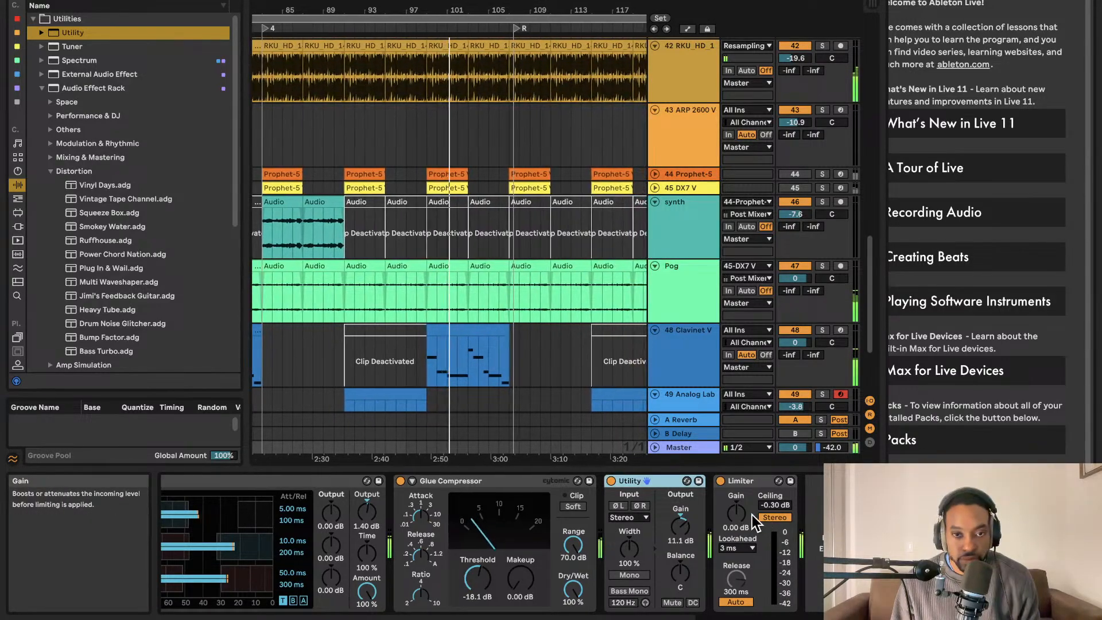
key("space")
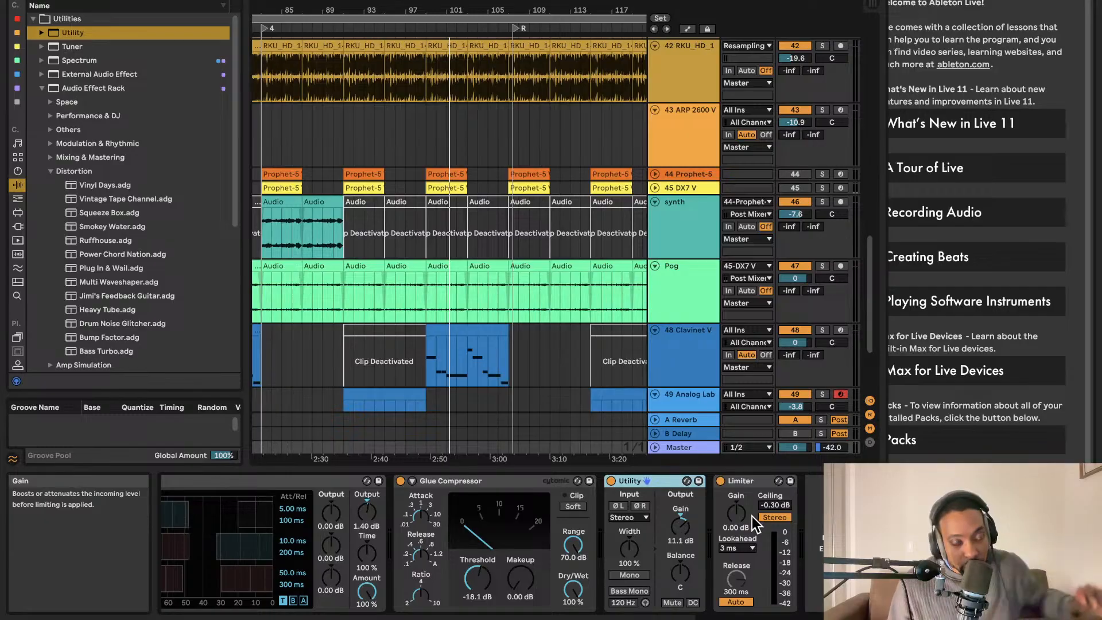
View the Bento Box patch inside Reaktor 6 on the 39 Reaktor 6 track, and close the plug-in window.
scroll(763, 264, "up", 5)
scroll(724, 247, "up", 2)
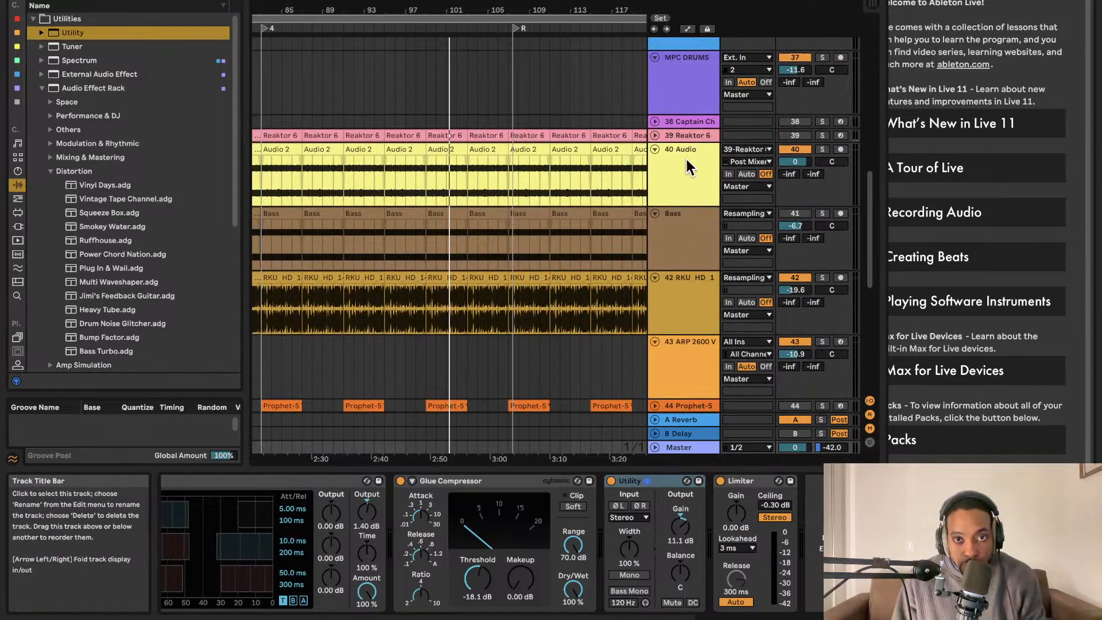
left_click(684, 136)
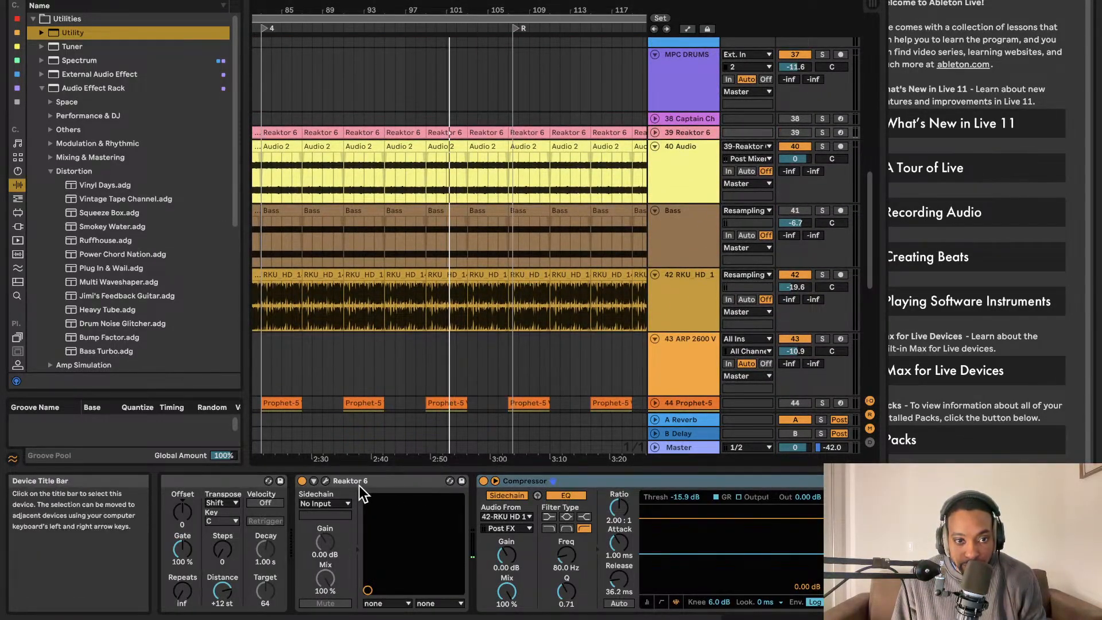
left_click(326, 480)
scroll(643, 315, "left", 2)
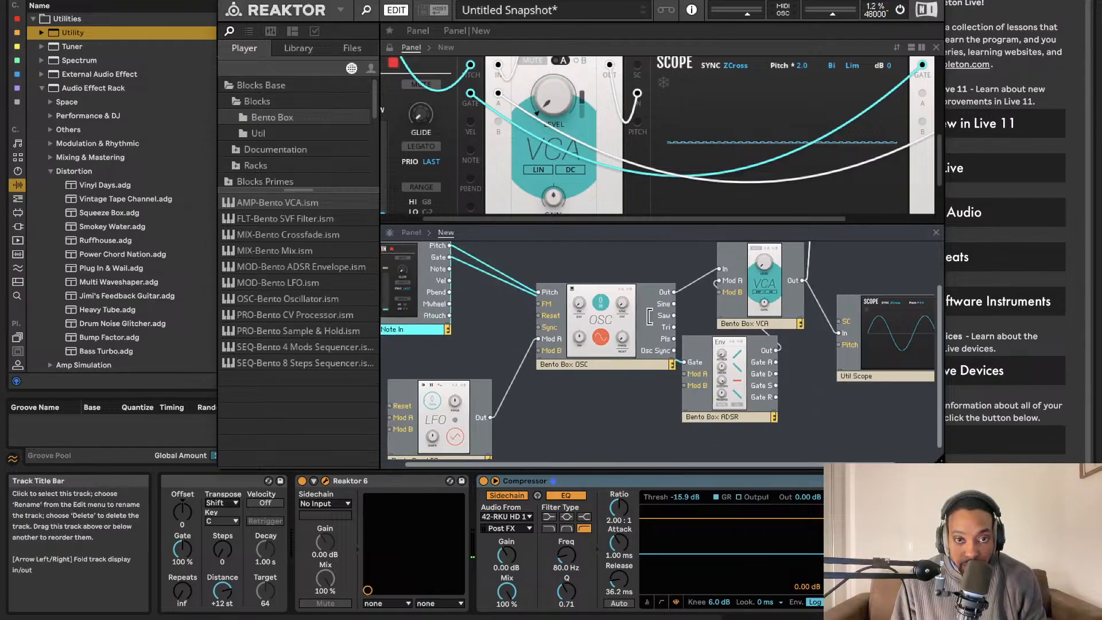
mouse_move(642, 319)
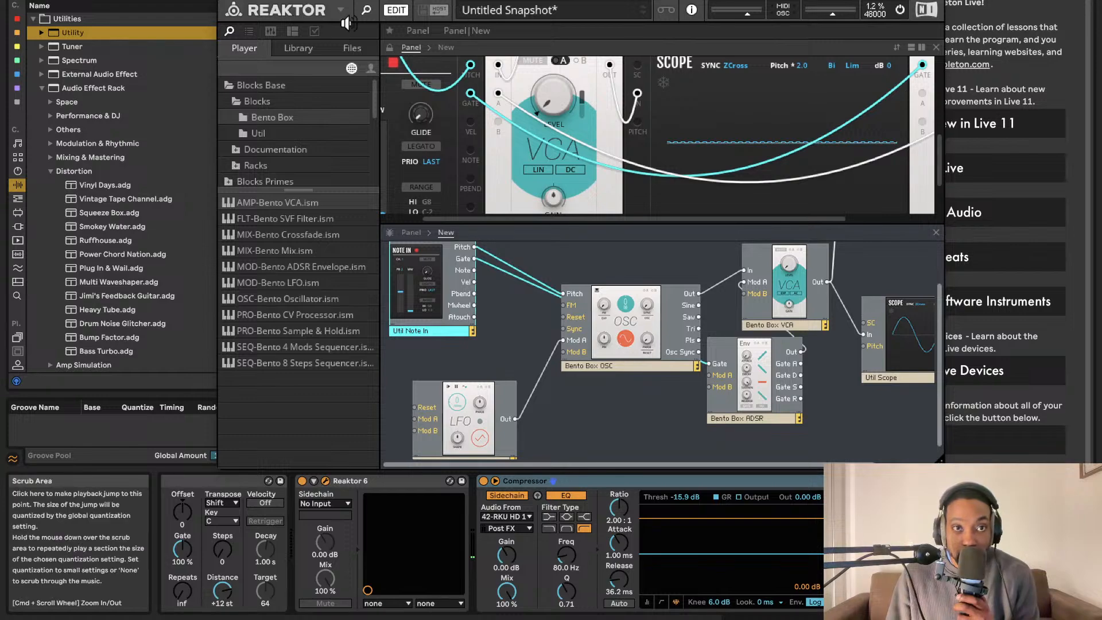
left_click(228, 3)
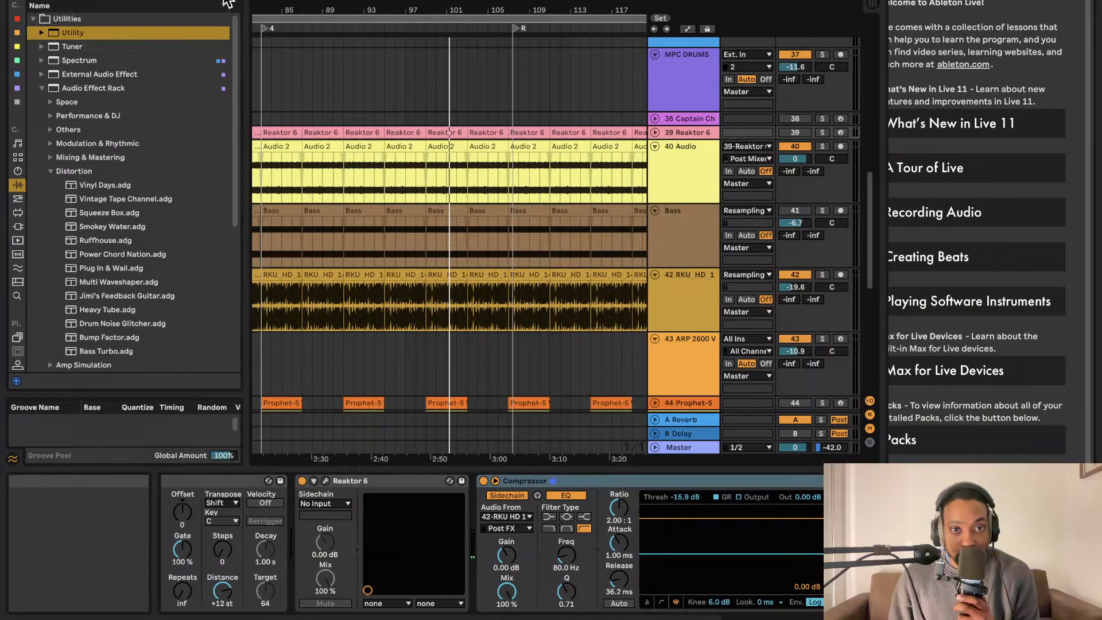
Listen to the arrangement, restarting playback from the beginning of the first clip on the Bass track.
key("space")
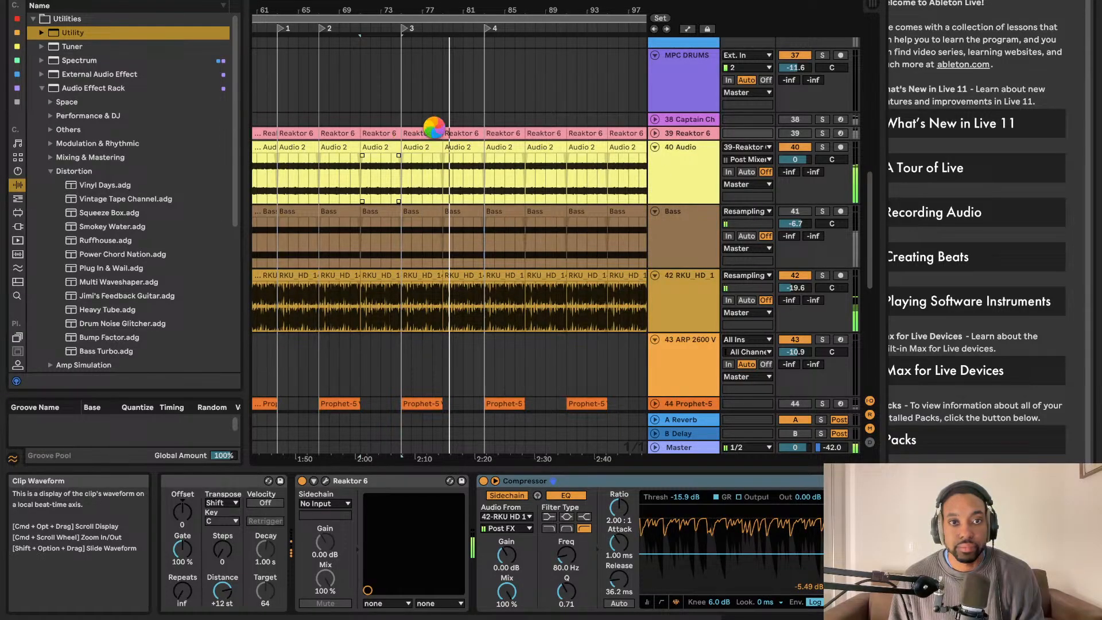
key("space")
scroll(459, 112, "up", 1)
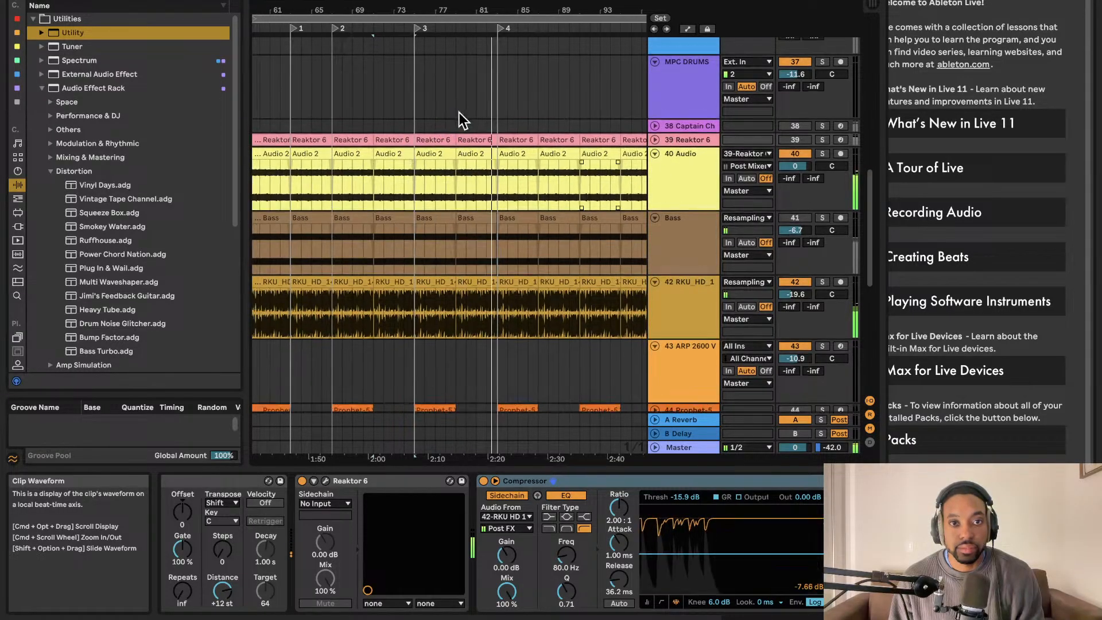
scroll(424, 109, "left", 3)
key("space")
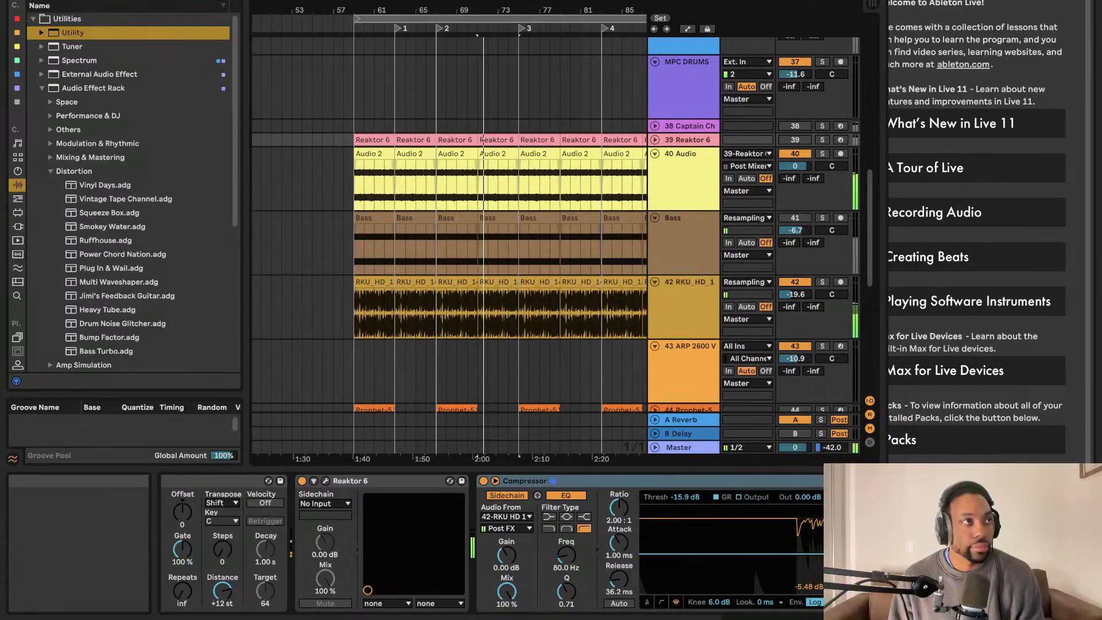
left_click(357, 249)
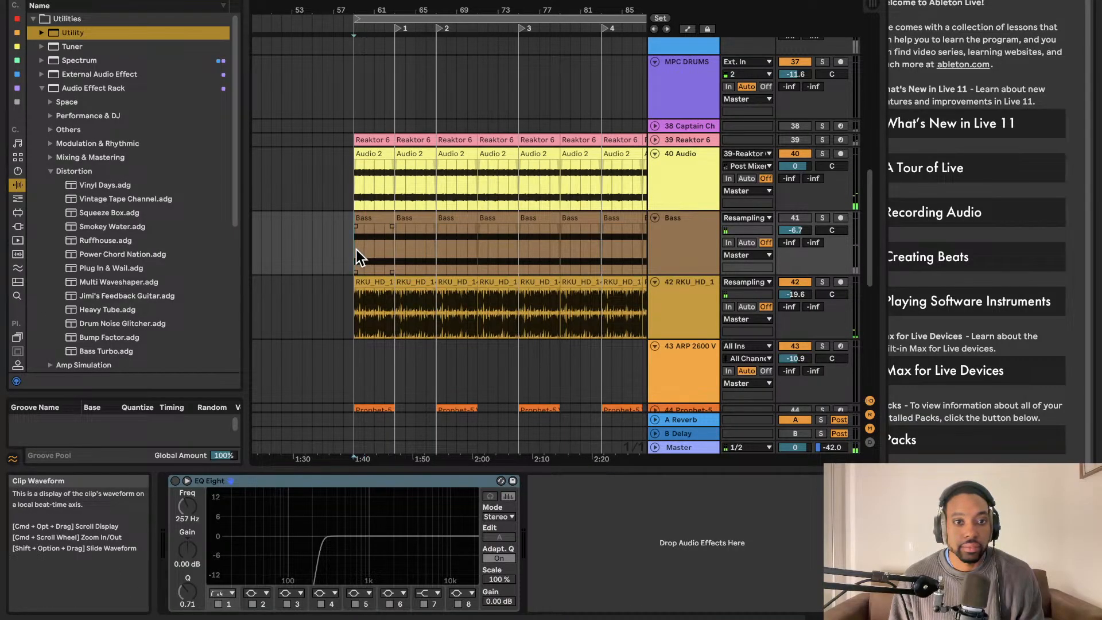
scroll(344, 201, "left", 3)
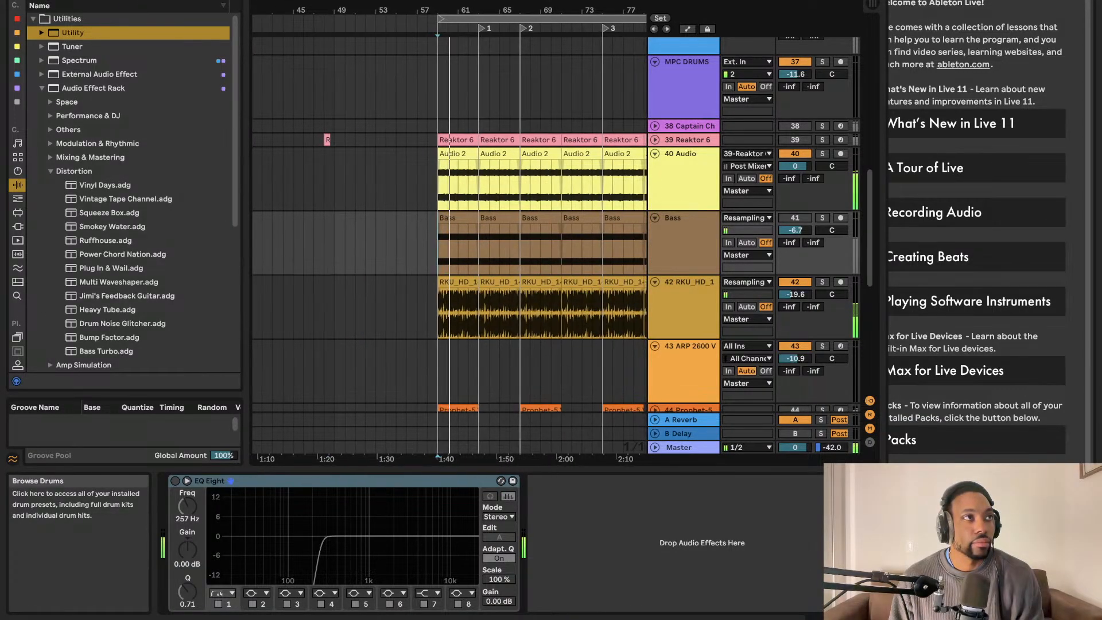